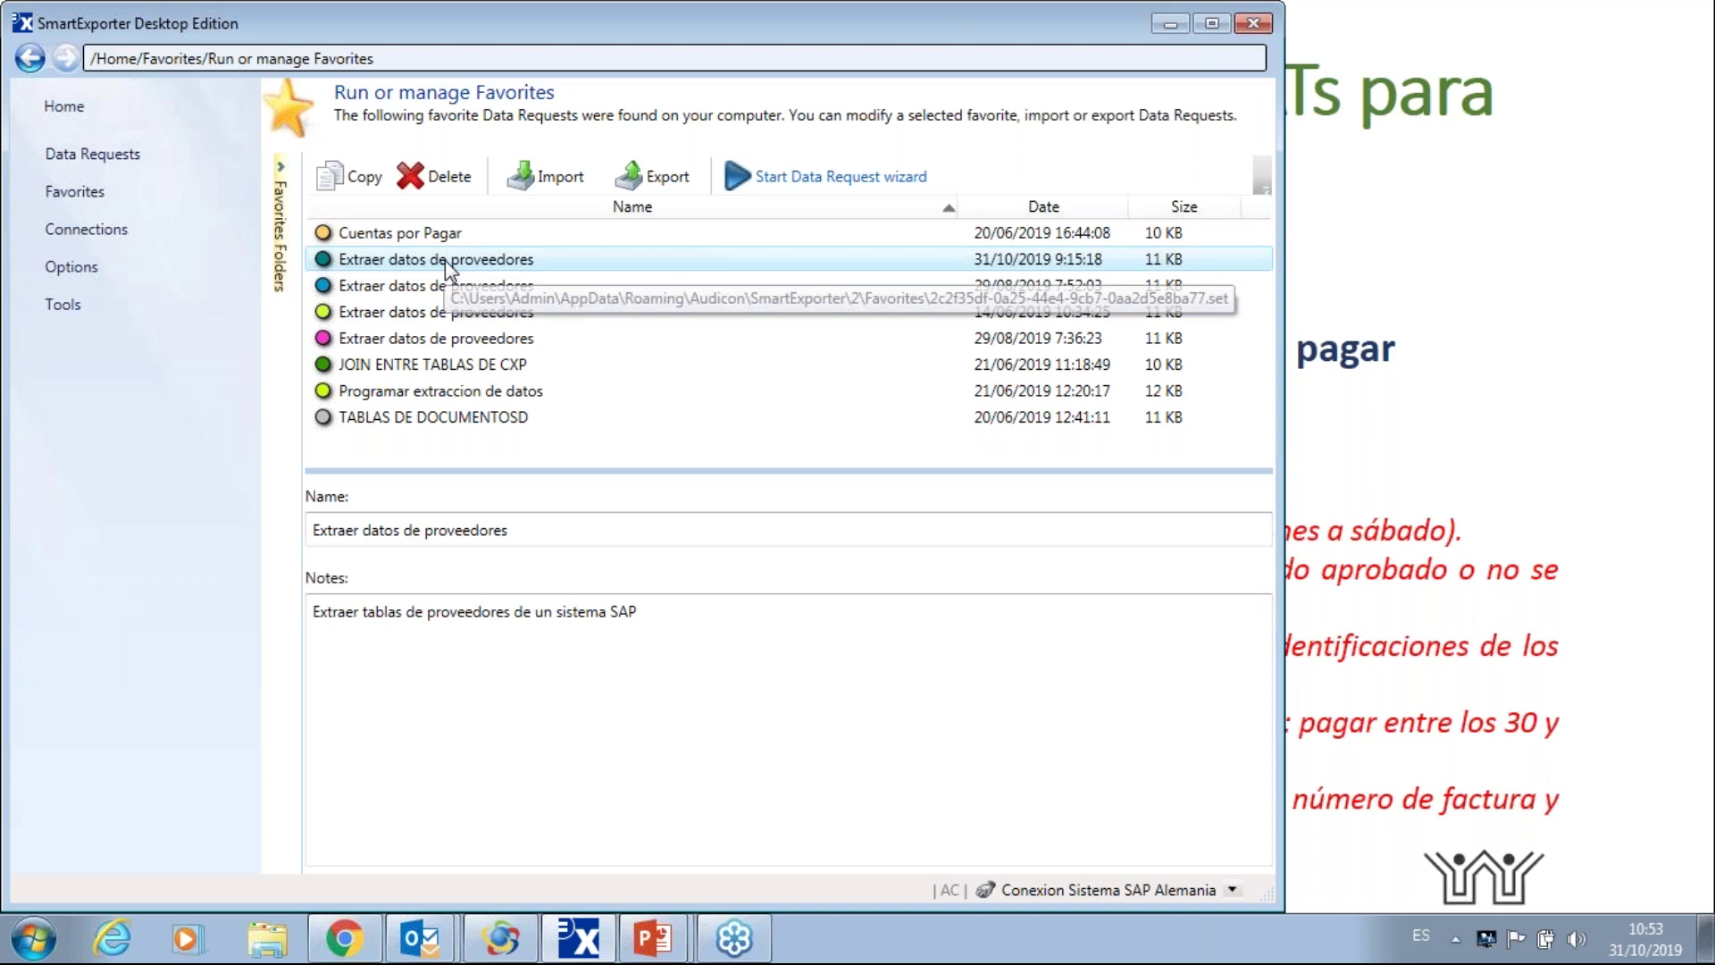
- Open the saved 'Extraer datos de proveedores' favorite in the Create Data Request wizard
{"action": "double_click", "coordinate": [445, 260]}
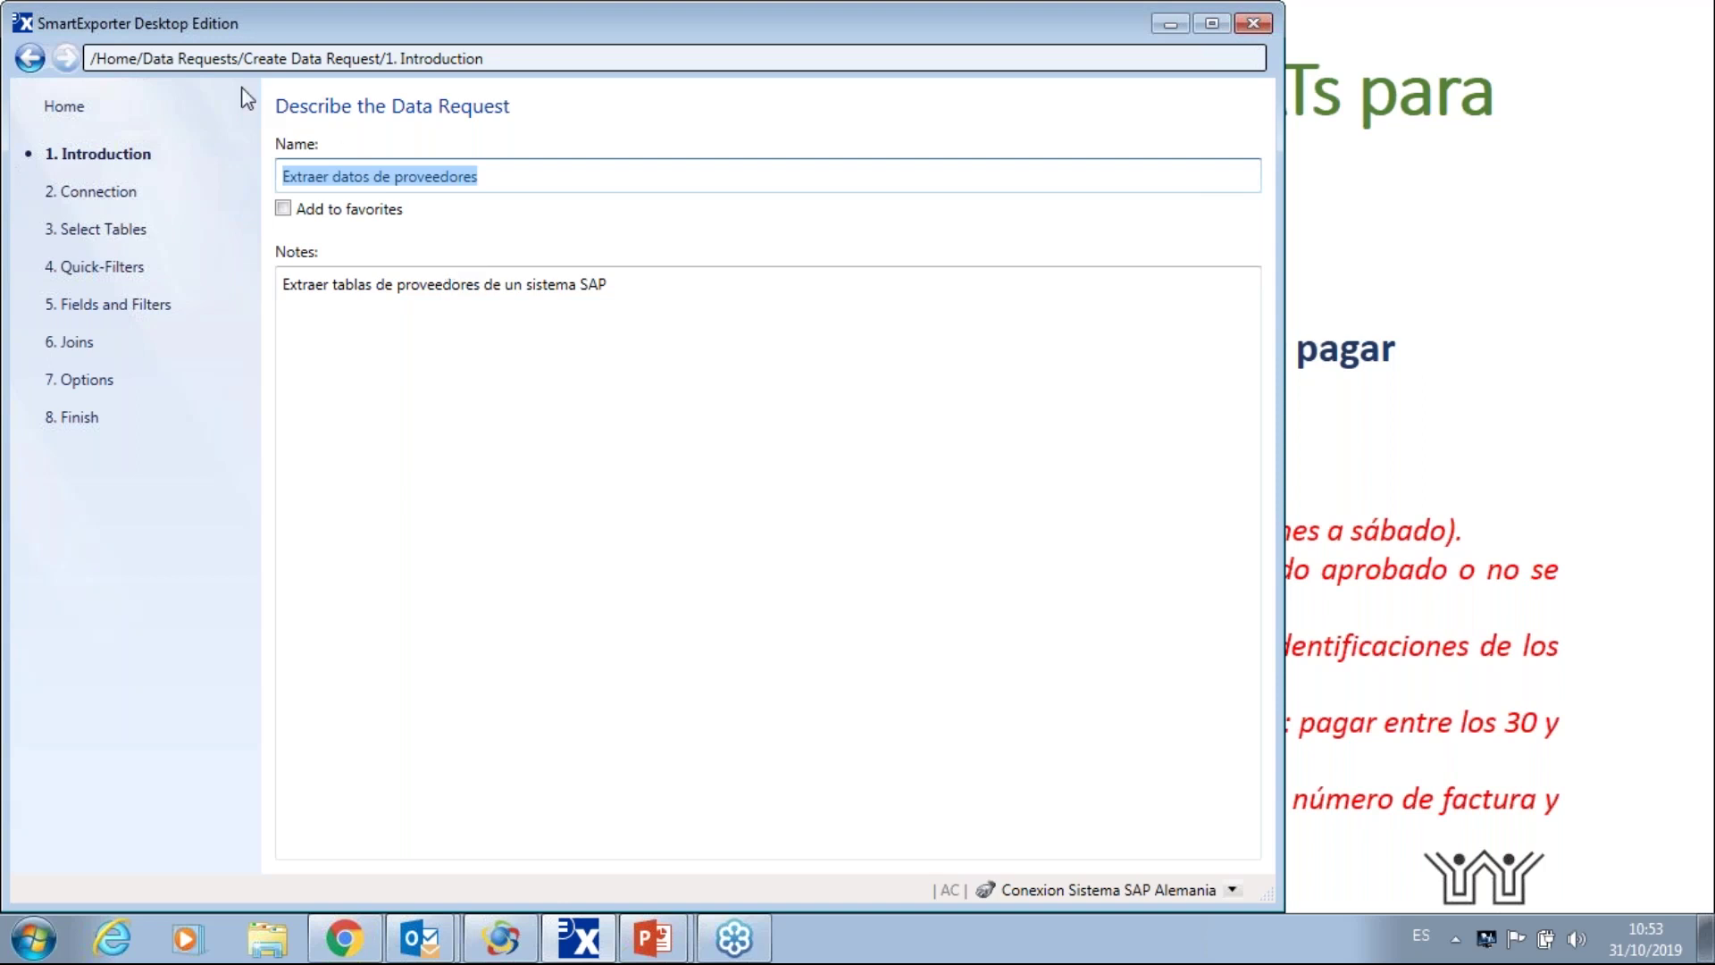
- Verify the Conexion Sistema SAP Alemania connection works and move on to table selection
{"action": "left_click", "coordinate": [132, 198]}
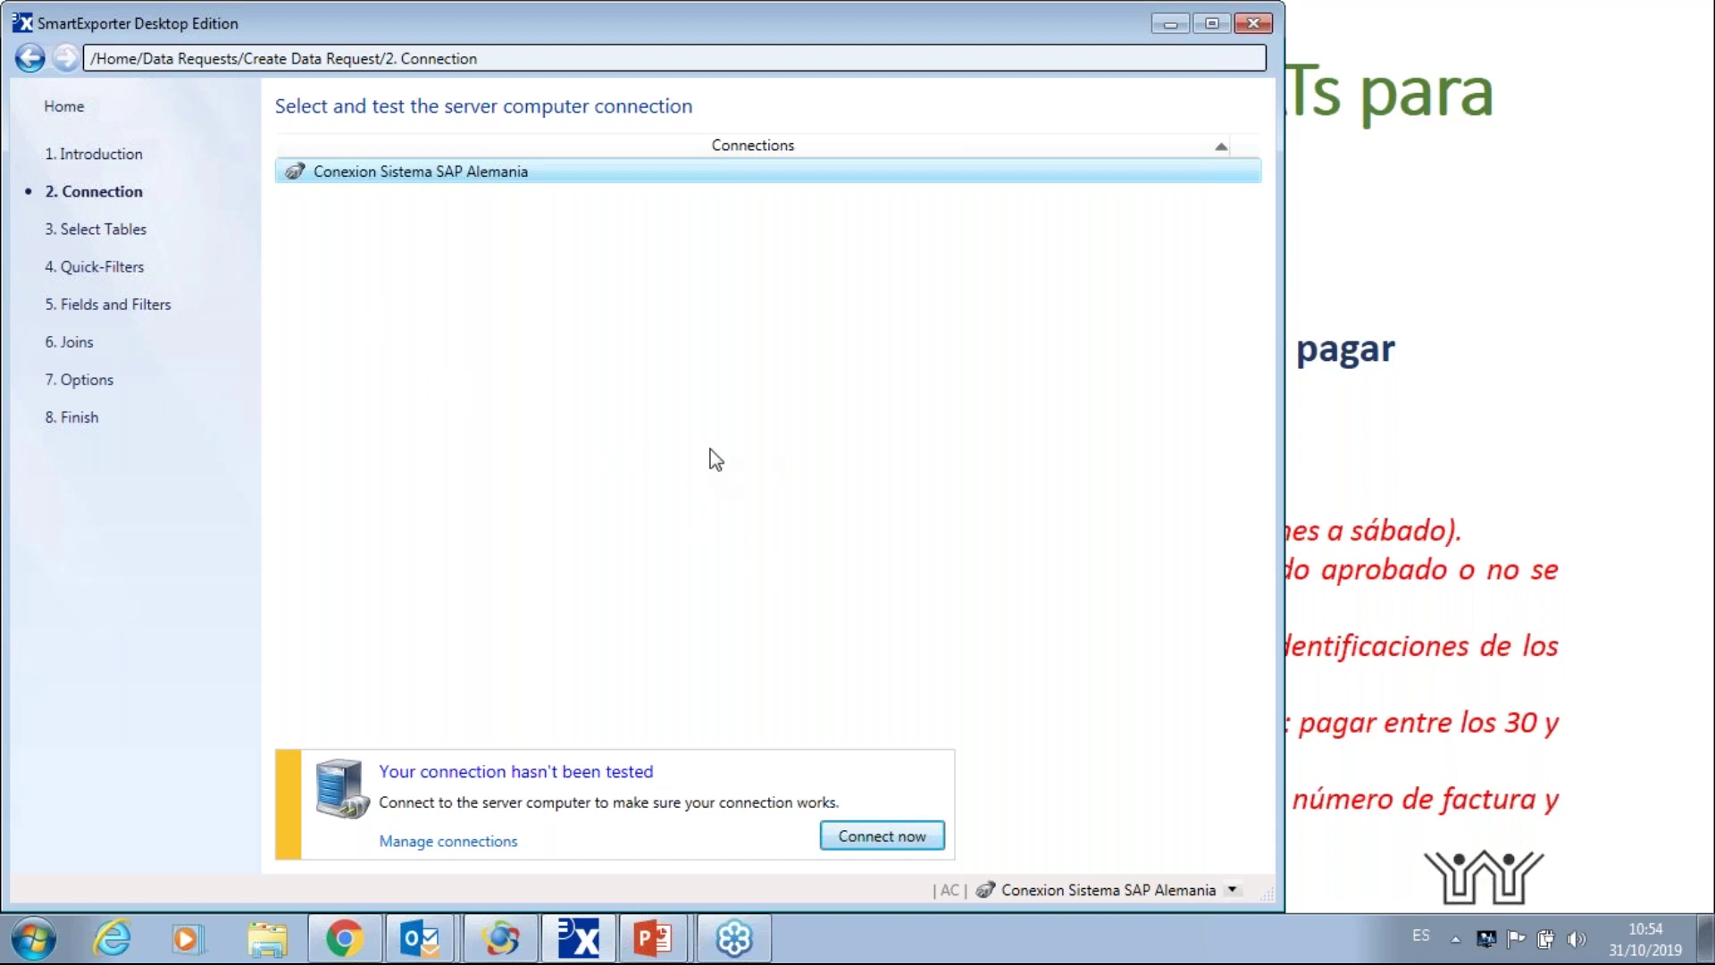
{"action": "left_click", "coordinate": [890, 838]}
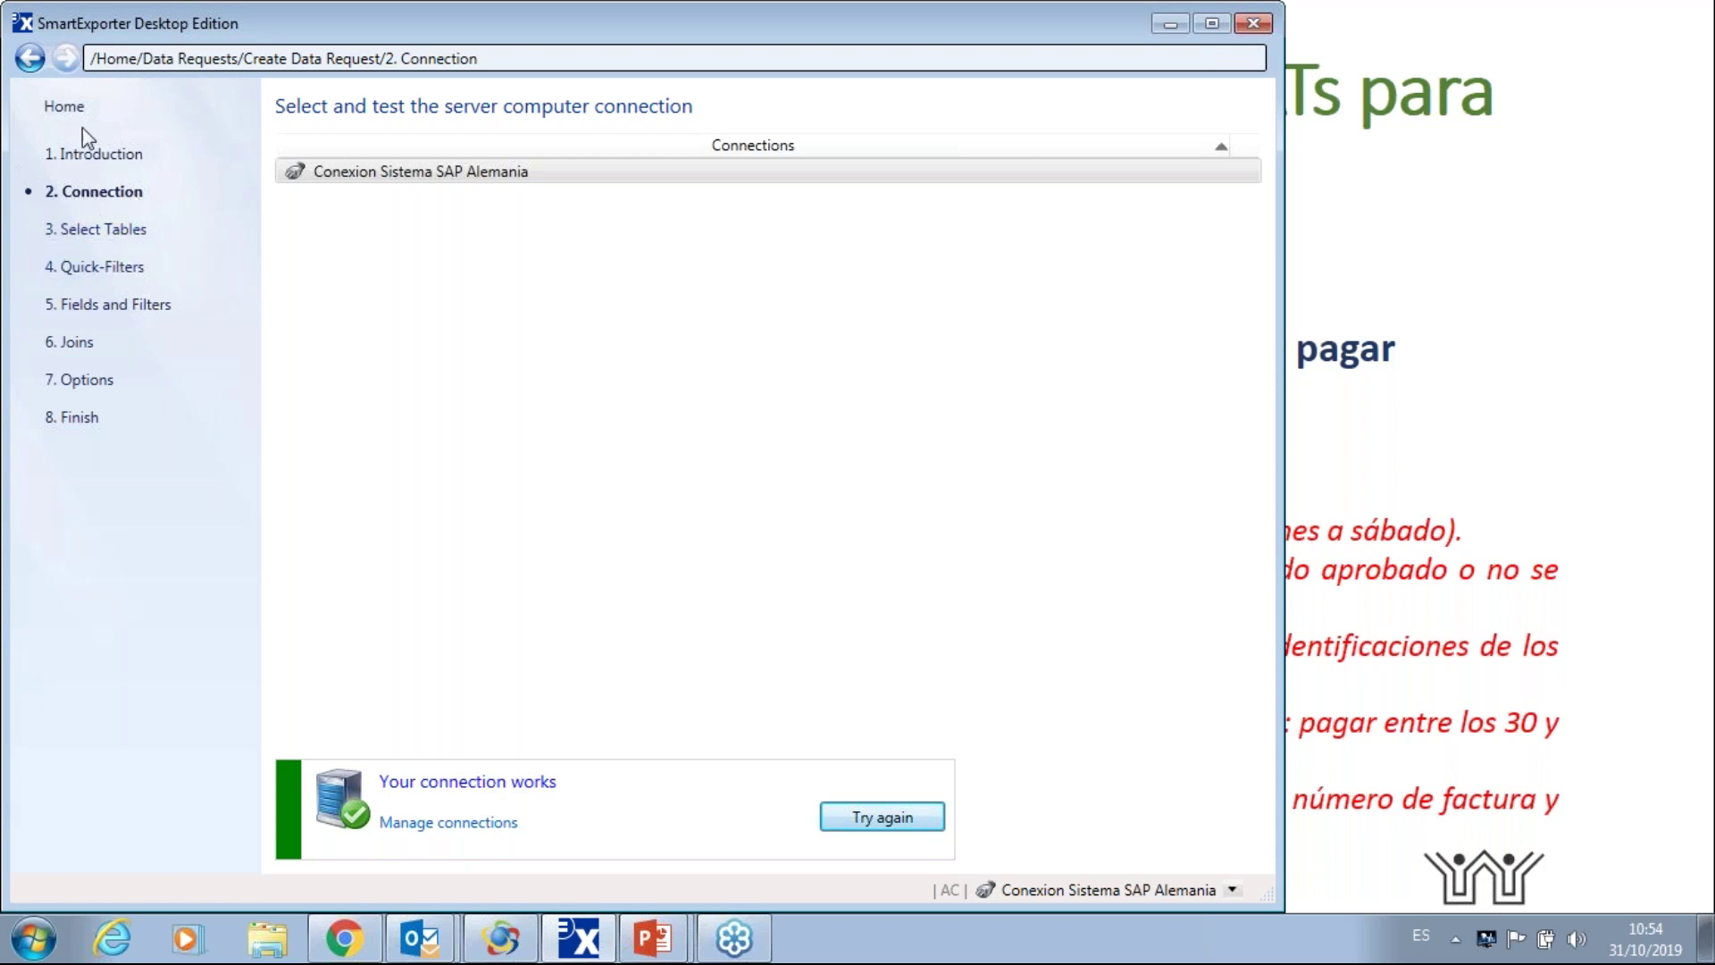
{"action": "left_click", "coordinate": [83, 230]}
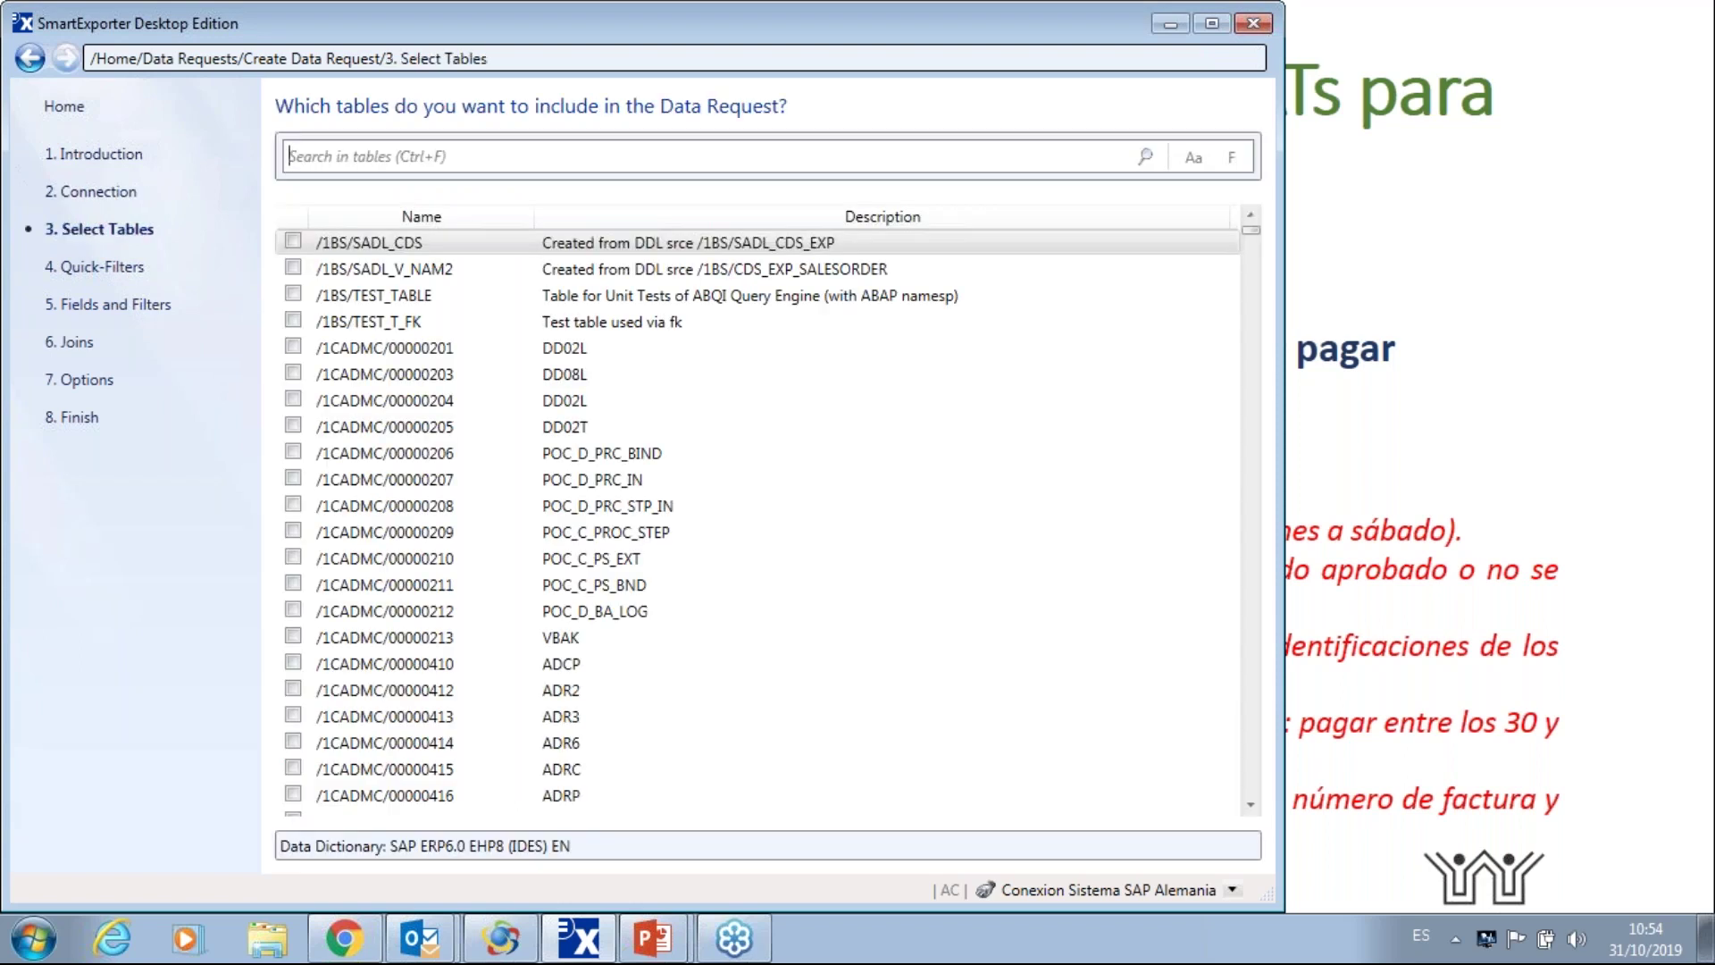
- Search for LFA1, include the LFA1 vendor master table, and advance to Quick-Filters
{"action": "type", "text": "LF"}
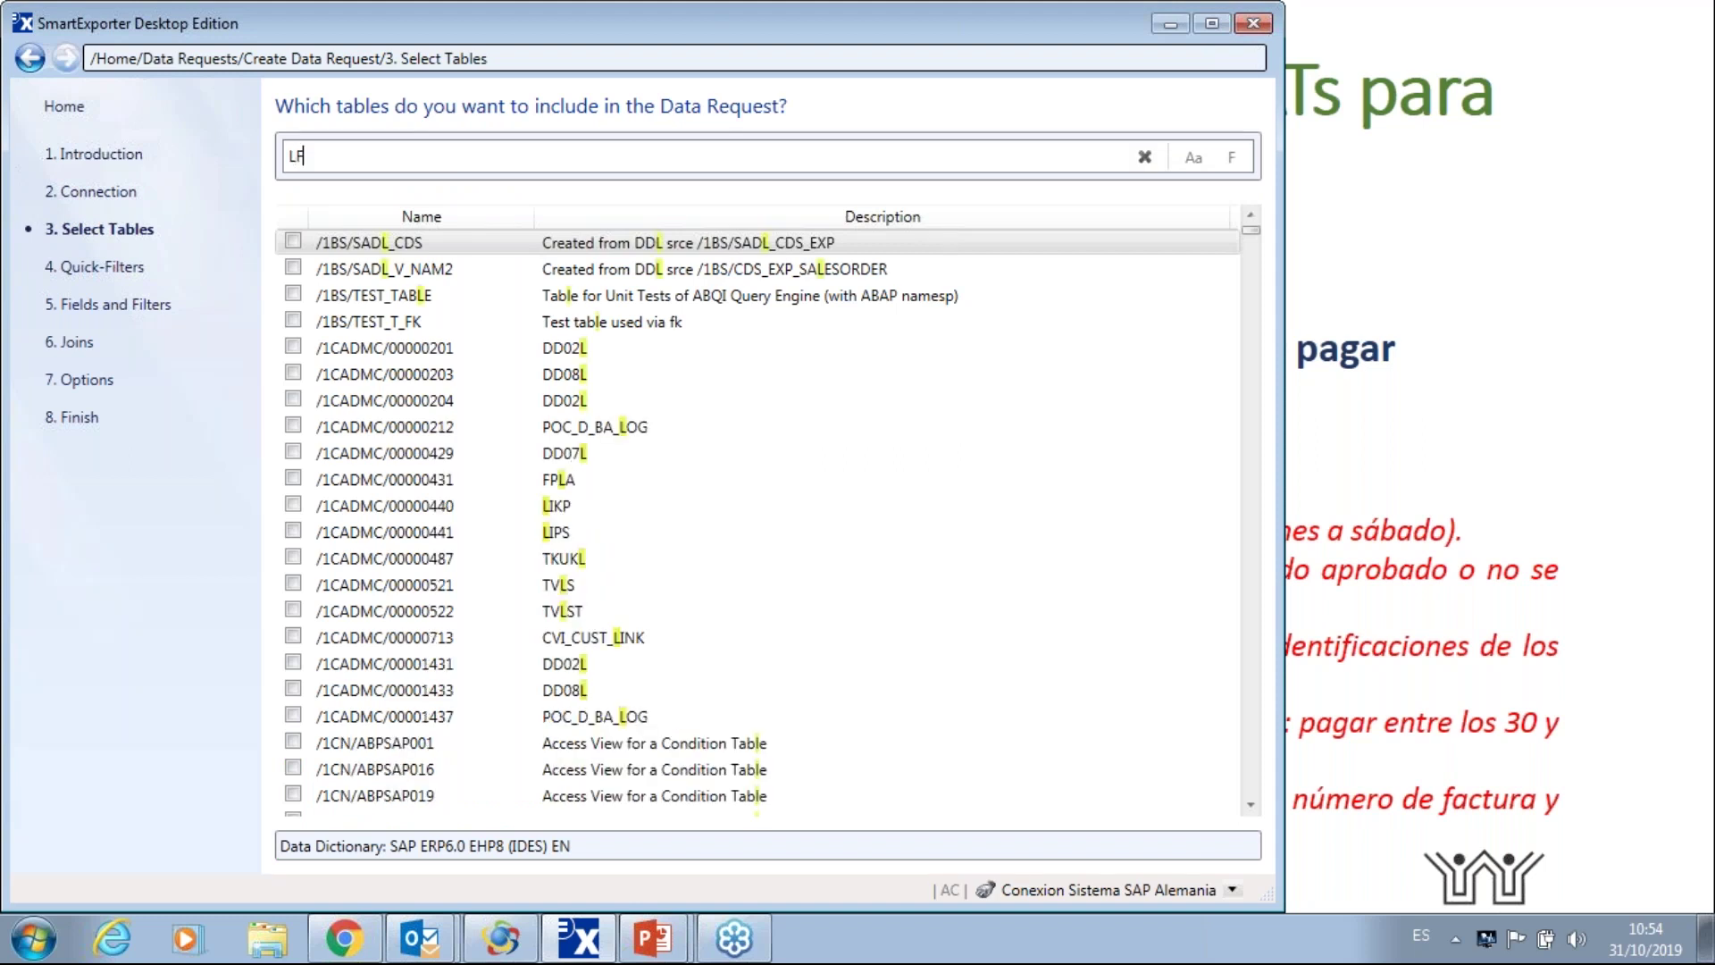
{"action": "type", "text": "A1"}
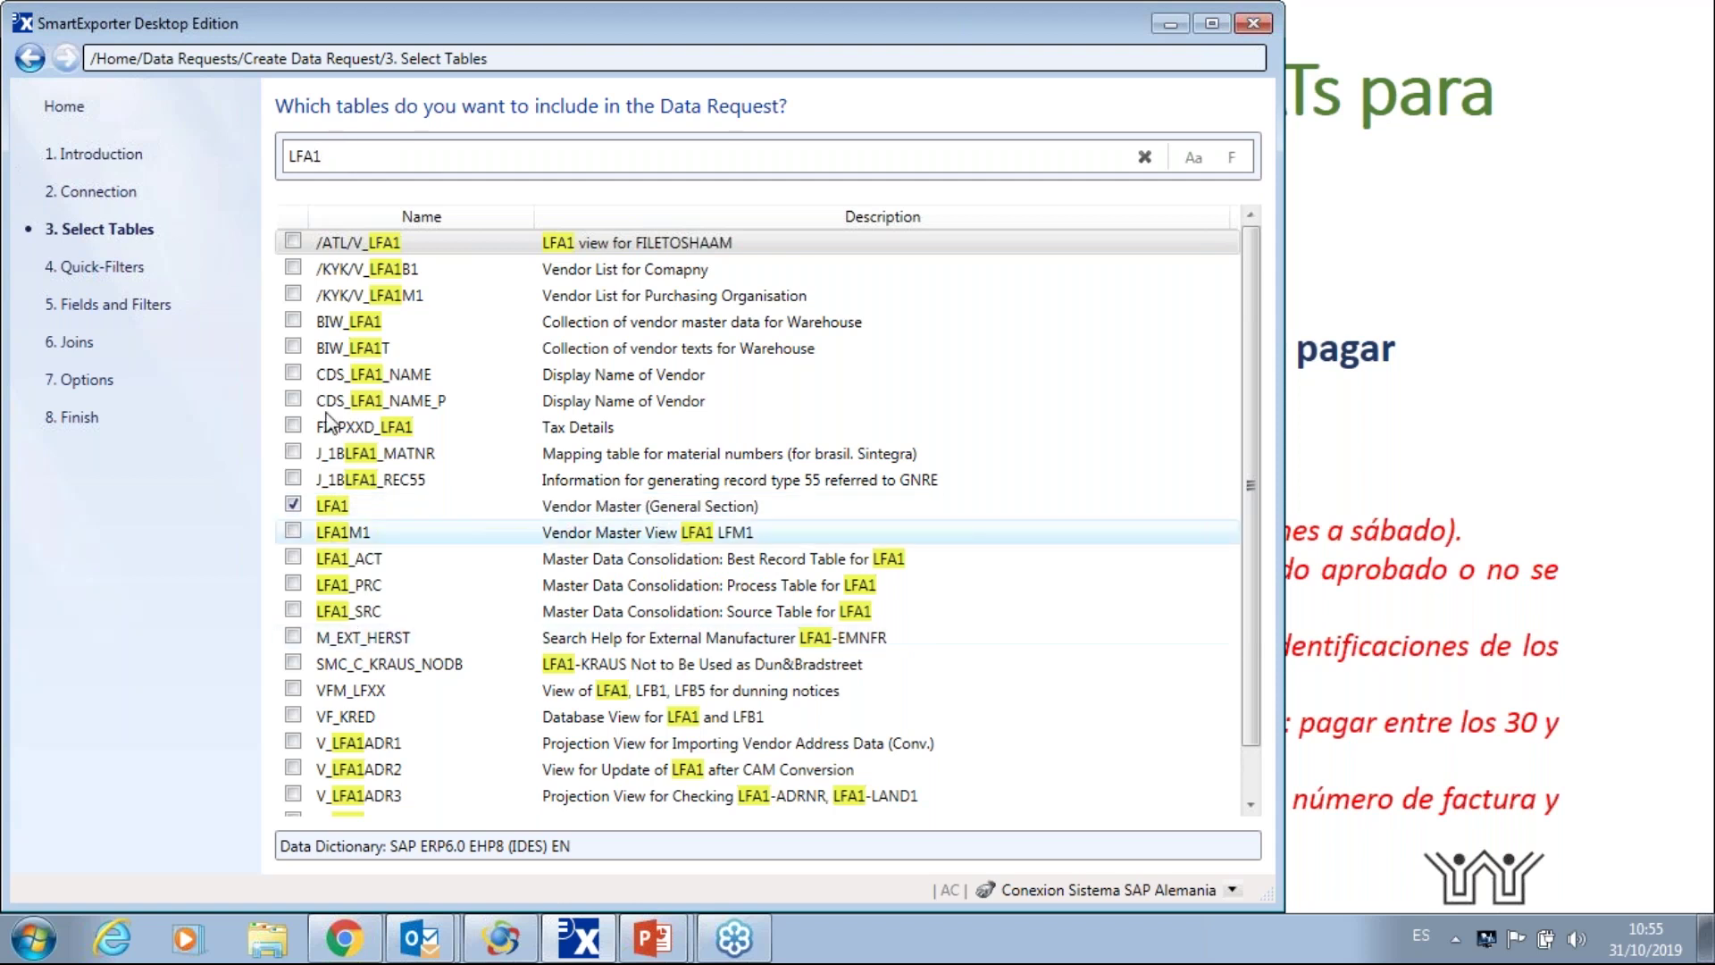
{"action": "left_click", "coordinate": [294, 506]}
{"action": "left_click", "coordinate": [294, 506]}
{"action": "left_click", "coordinate": [294, 505]}
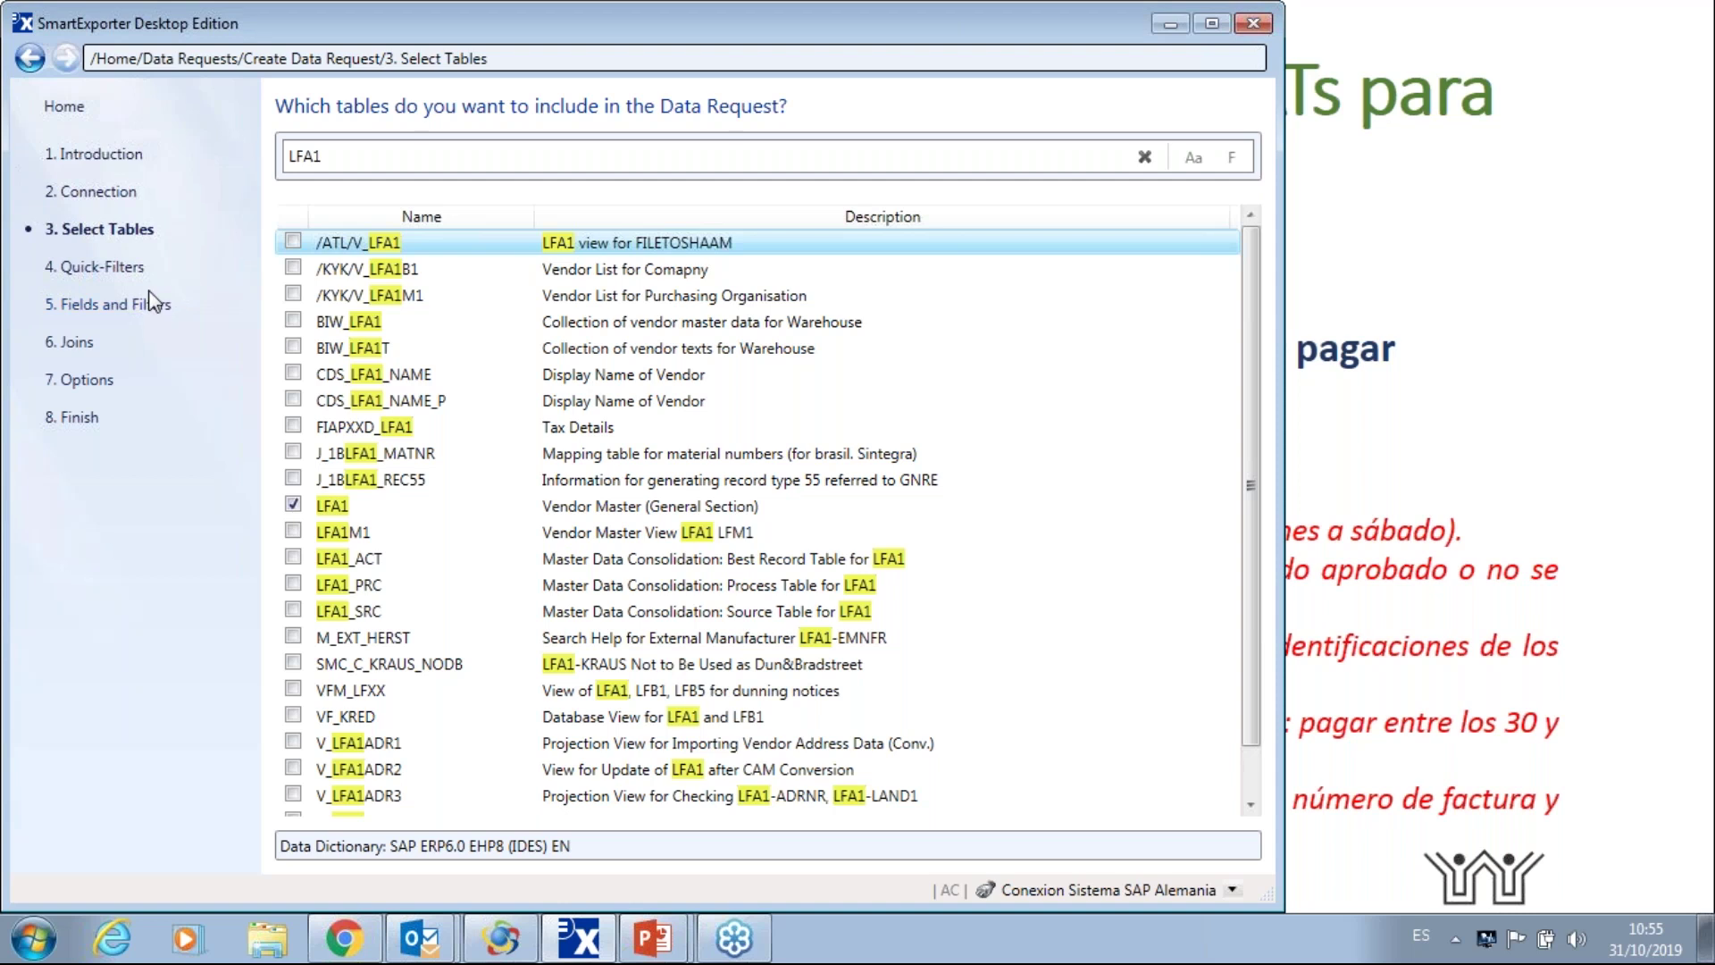
{"action": "left_click", "coordinate": [100, 267]}
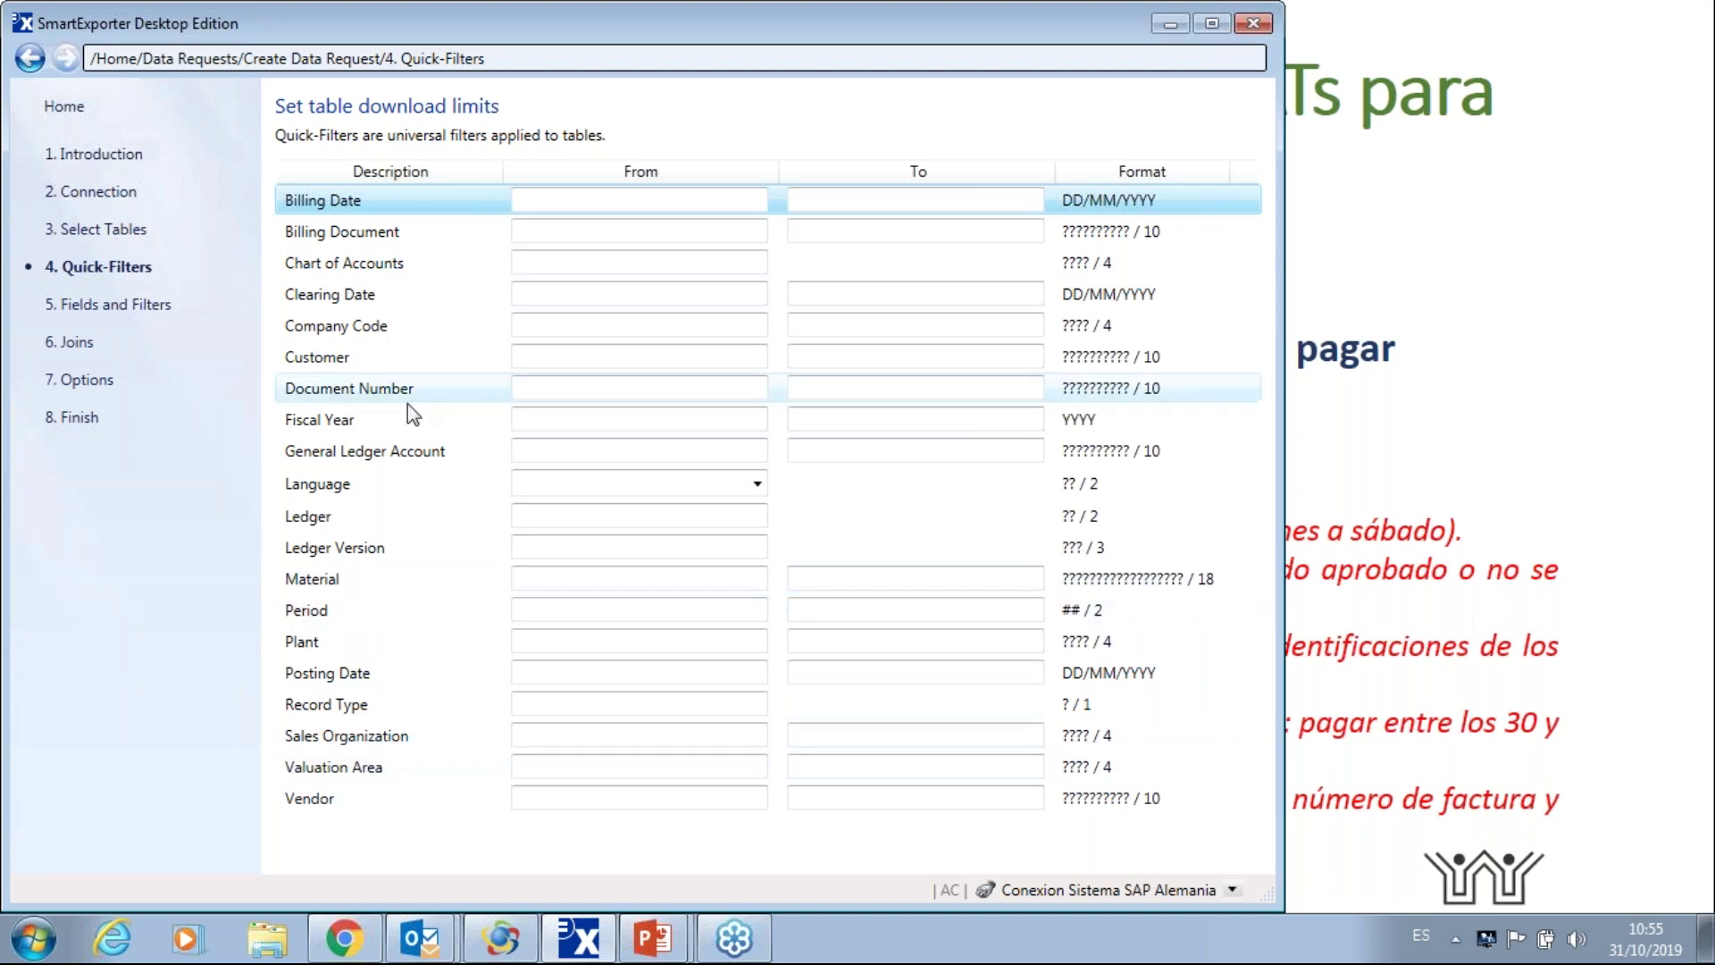
- Review the LFA1 field list without changes and advance to the Joins step
{"action": "left_click", "coordinate": [131, 308]}
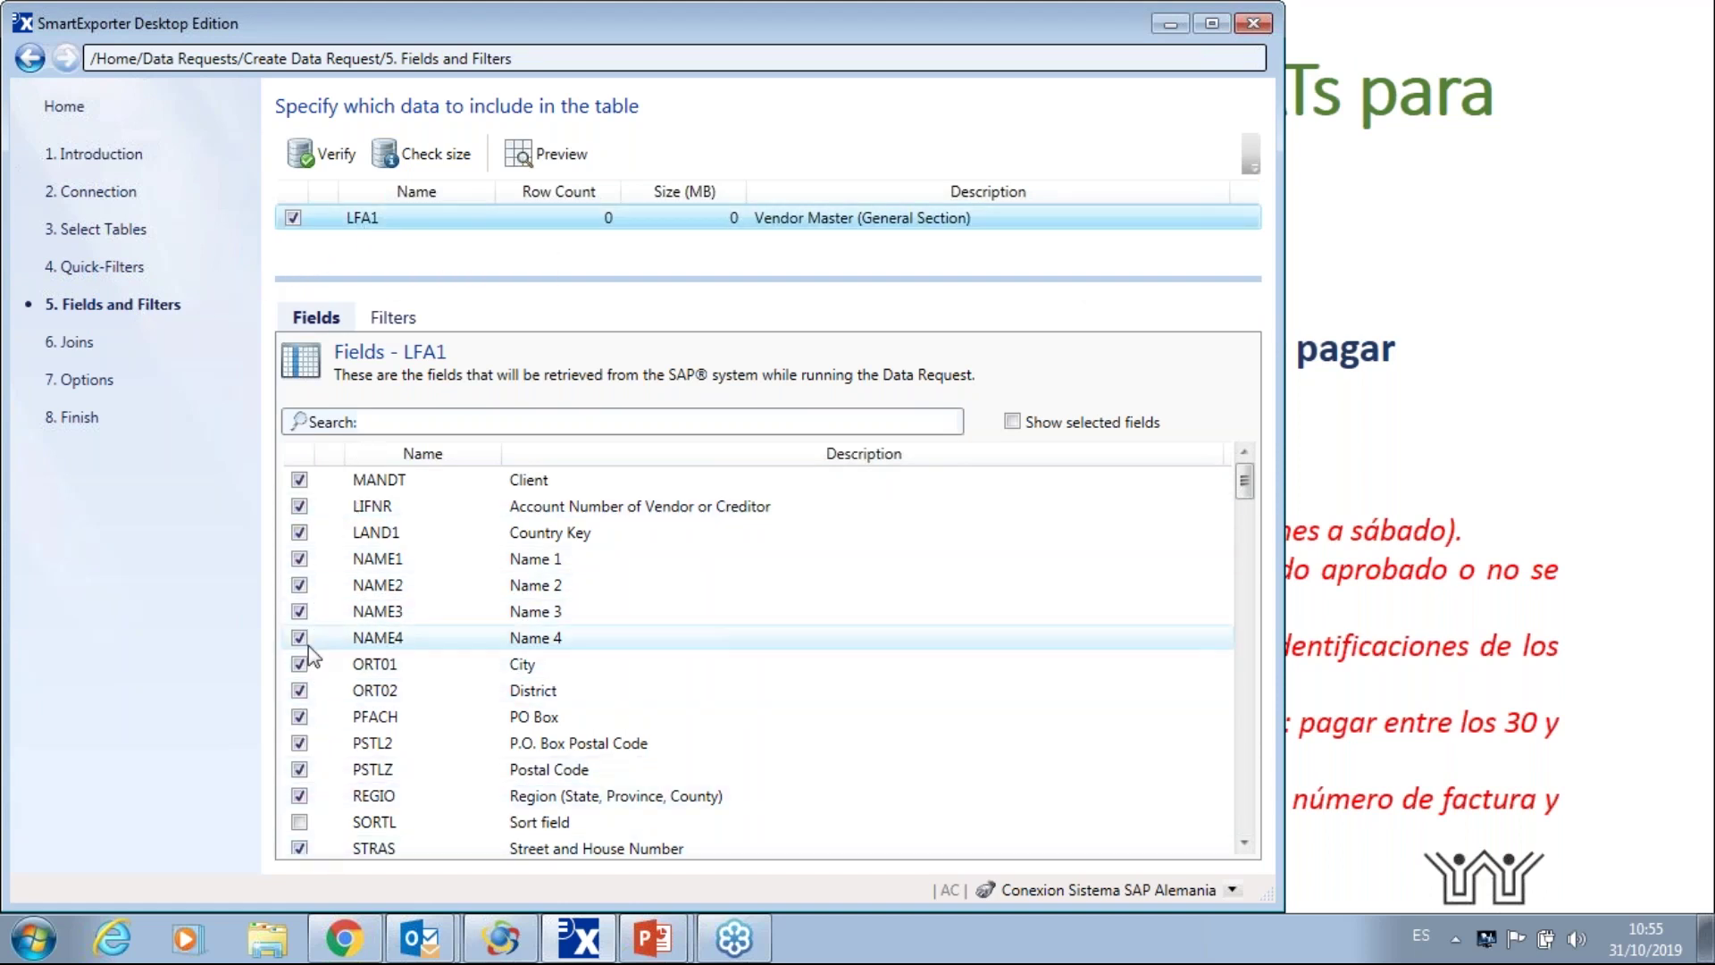
{"action": "left_click_drag", "start_coordinate": [1252, 485], "coordinate": [1251, 447]}
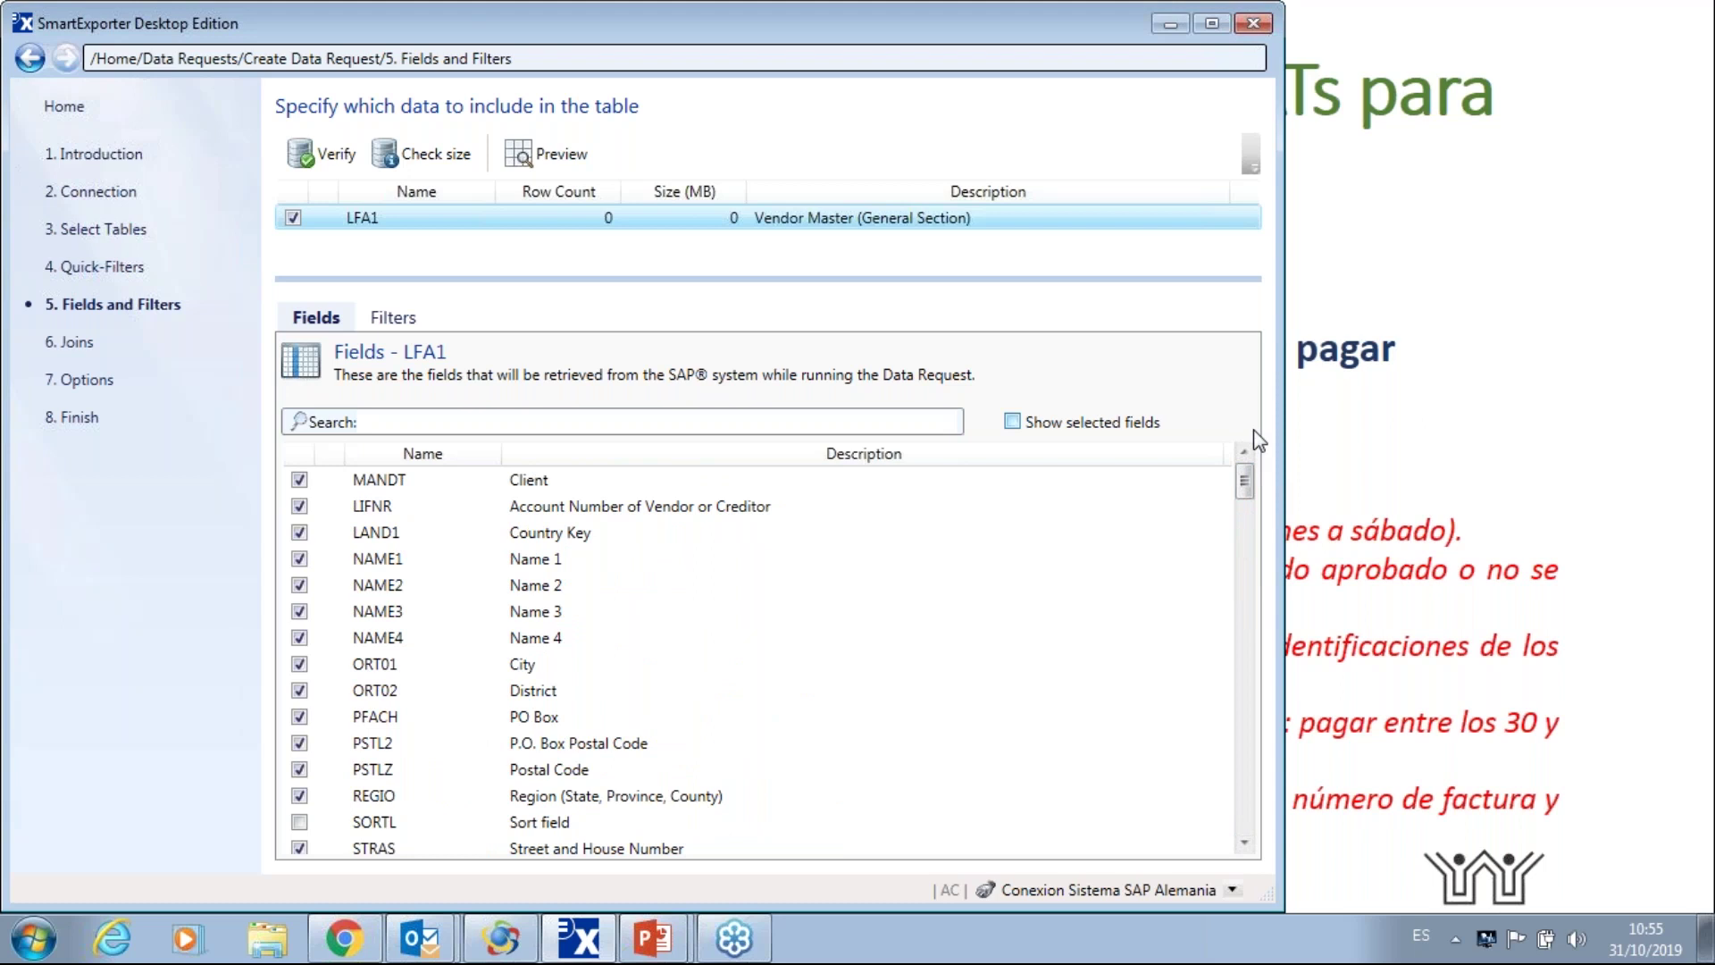
{"action": "left_click", "coordinate": [76, 343]}
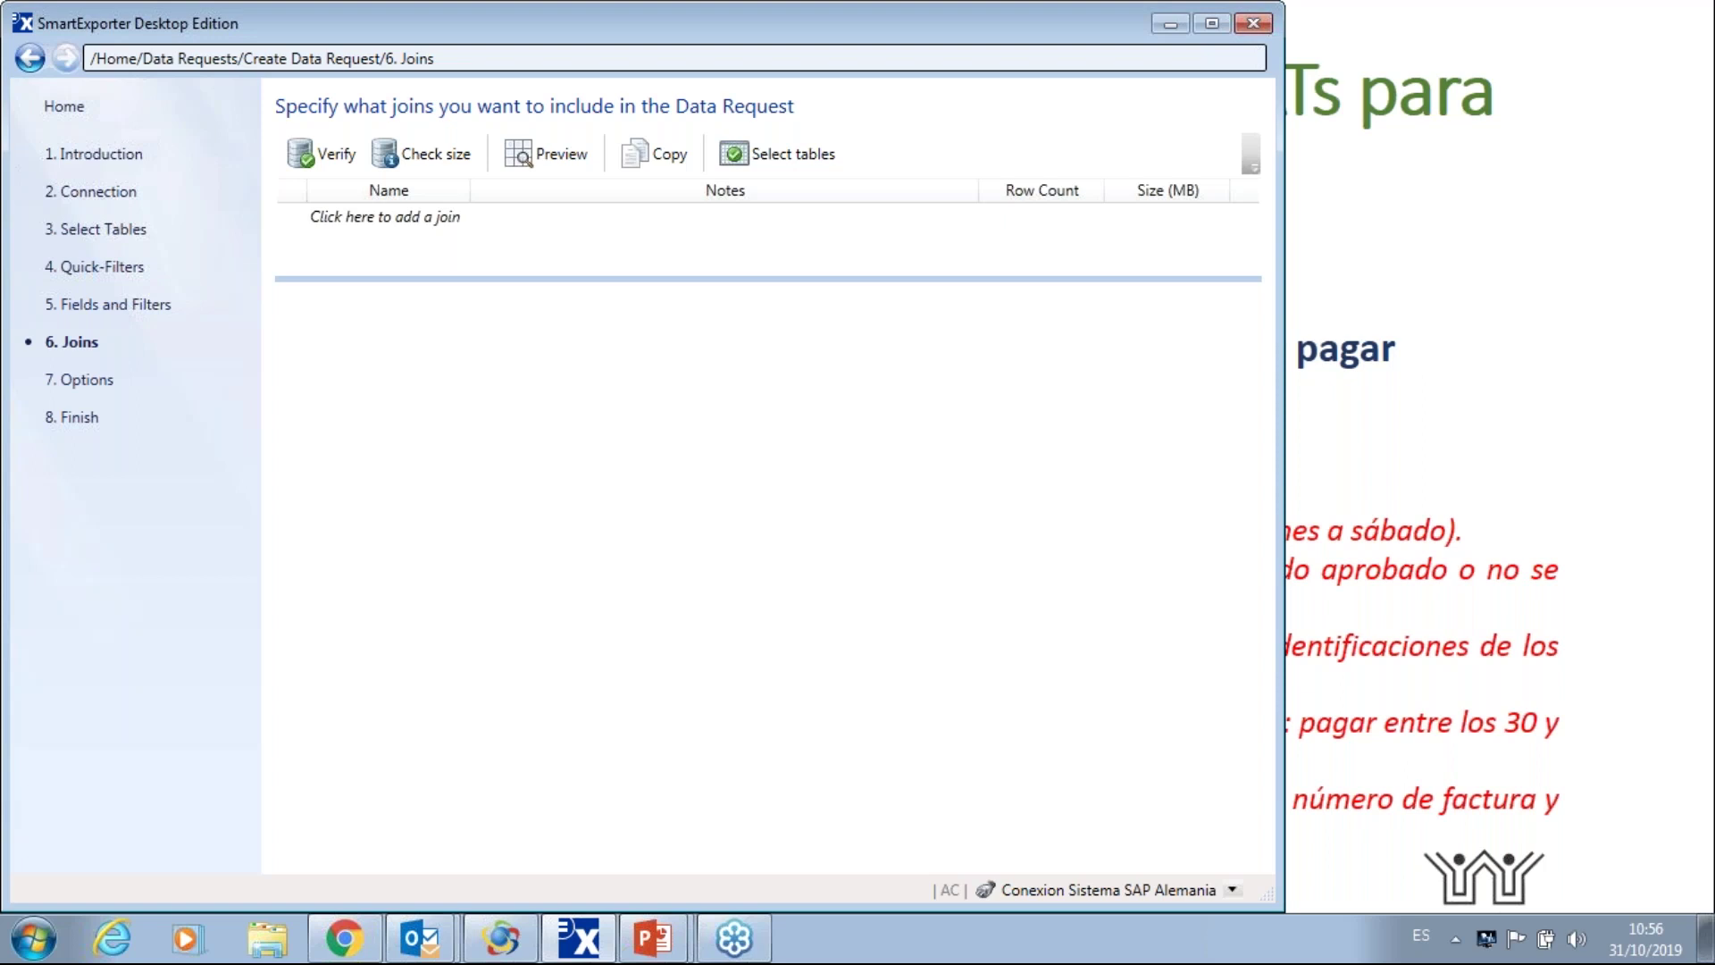
- Keep output as 'CSV with header' saved to E:\RESULTADOS and reach the Finish step
{"action": "left_click", "coordinate": [86, 381]}
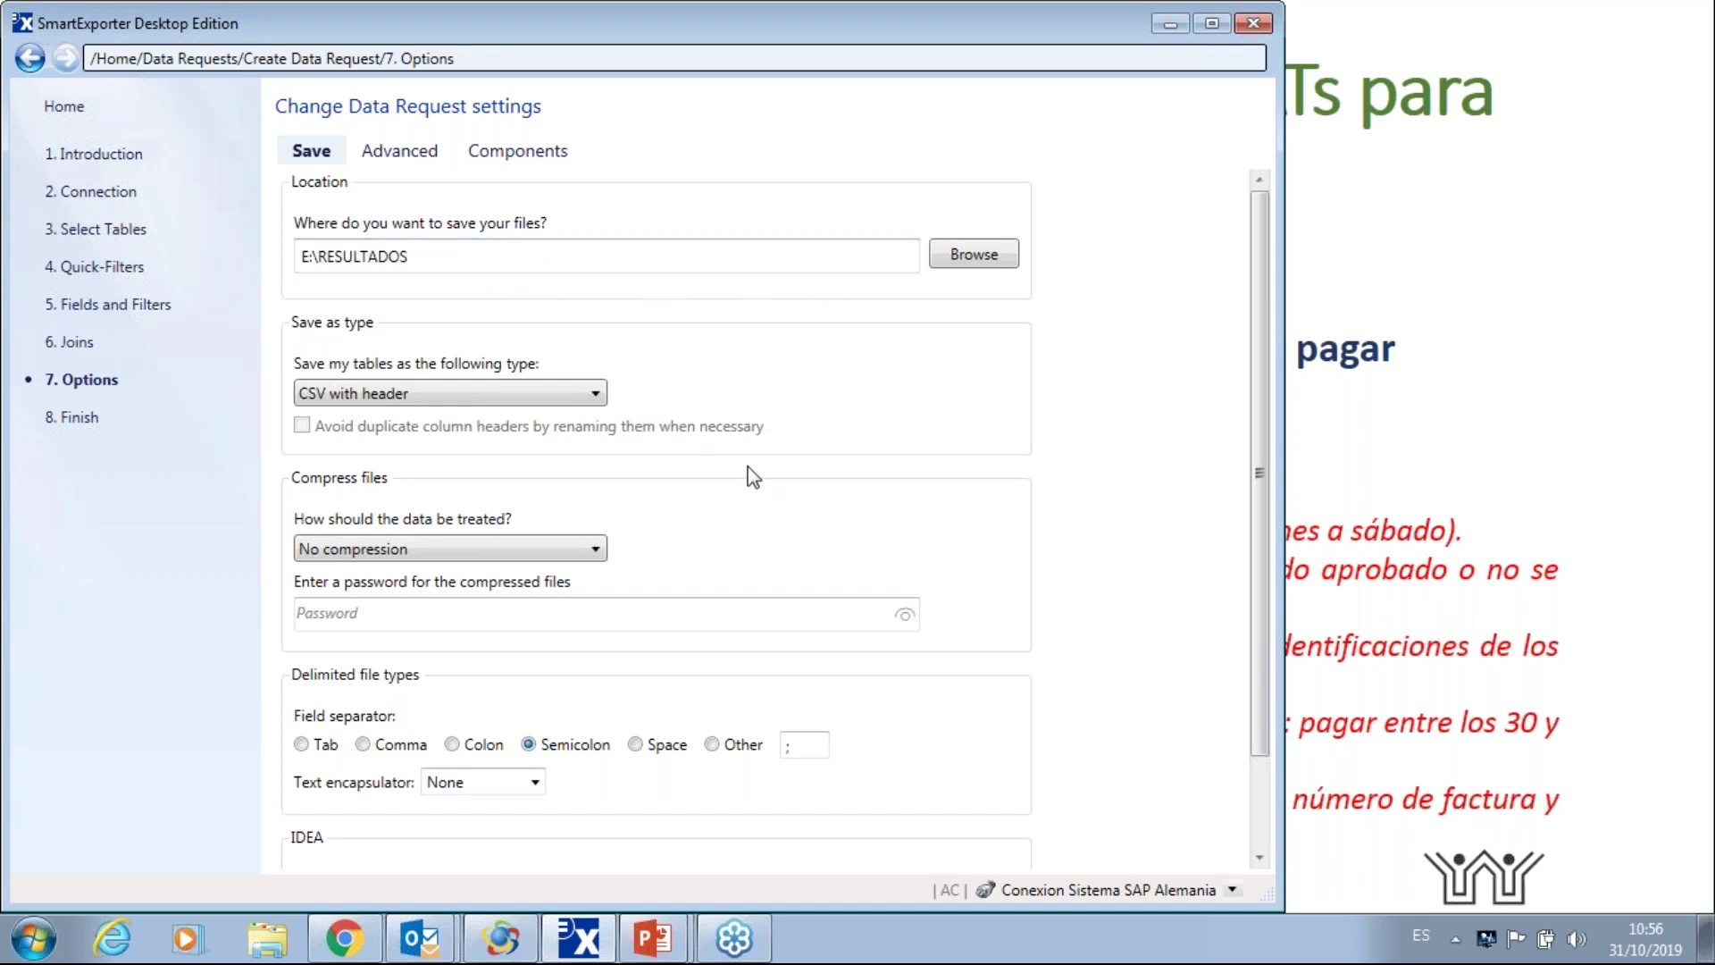
{"action": "left_click", "coordinate": [595, 396]}
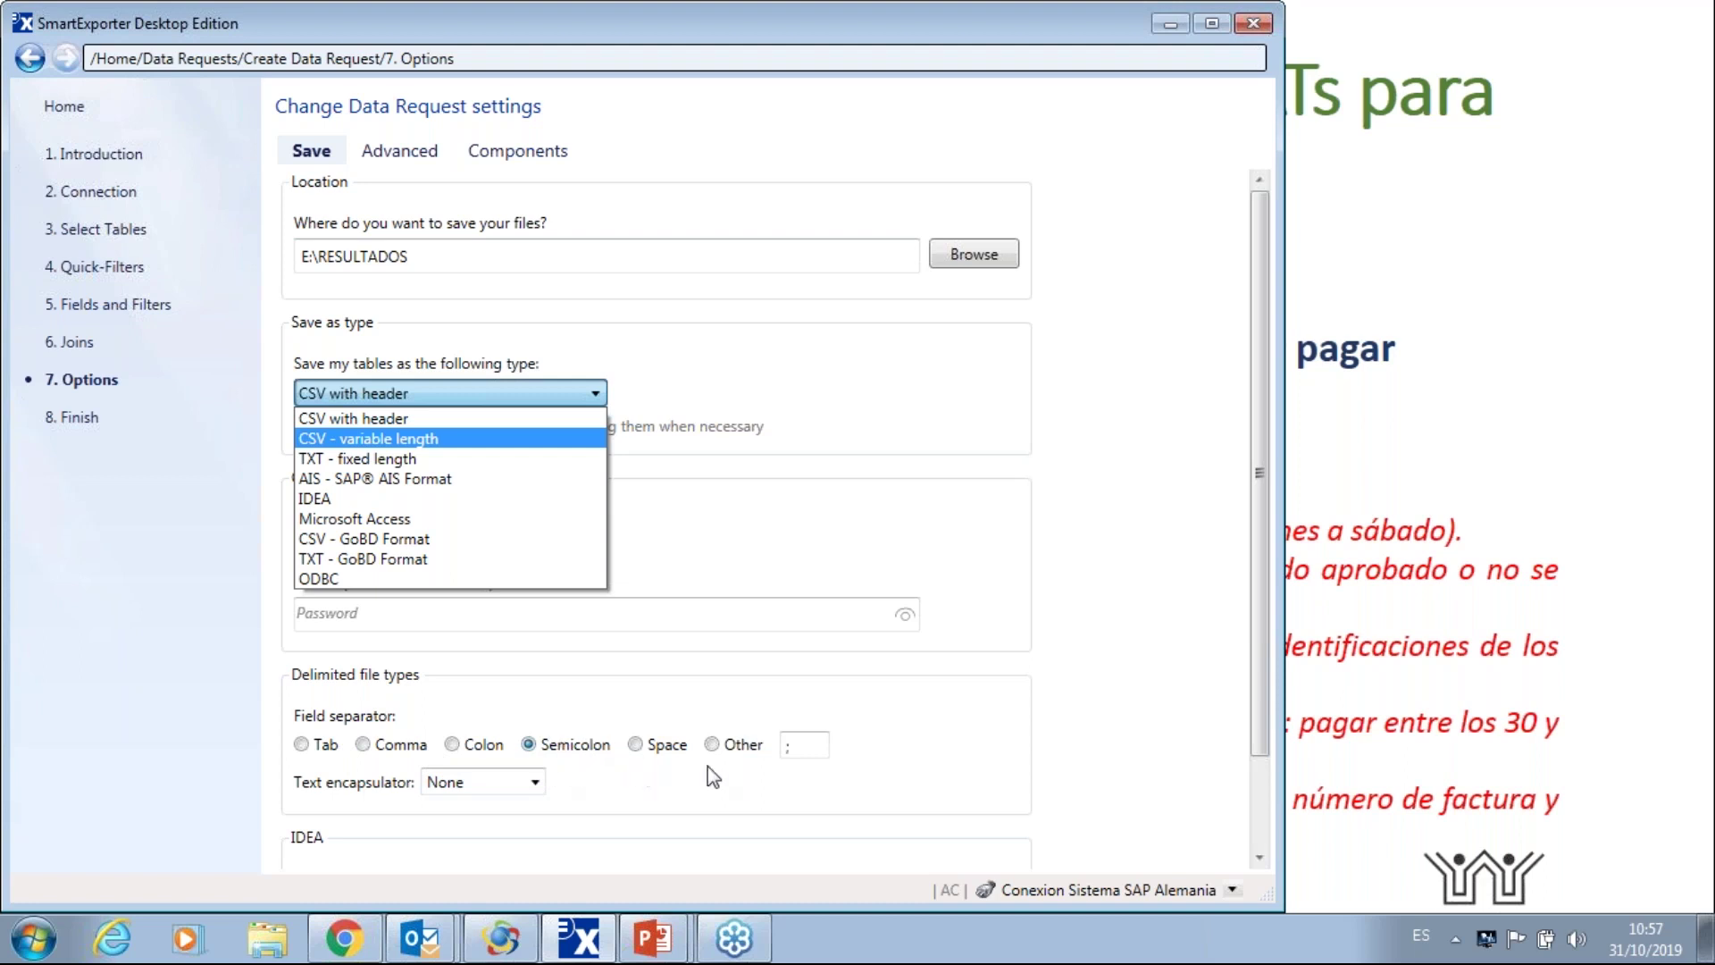
{"action": "left_click", "coordinate": [1259, 420]}
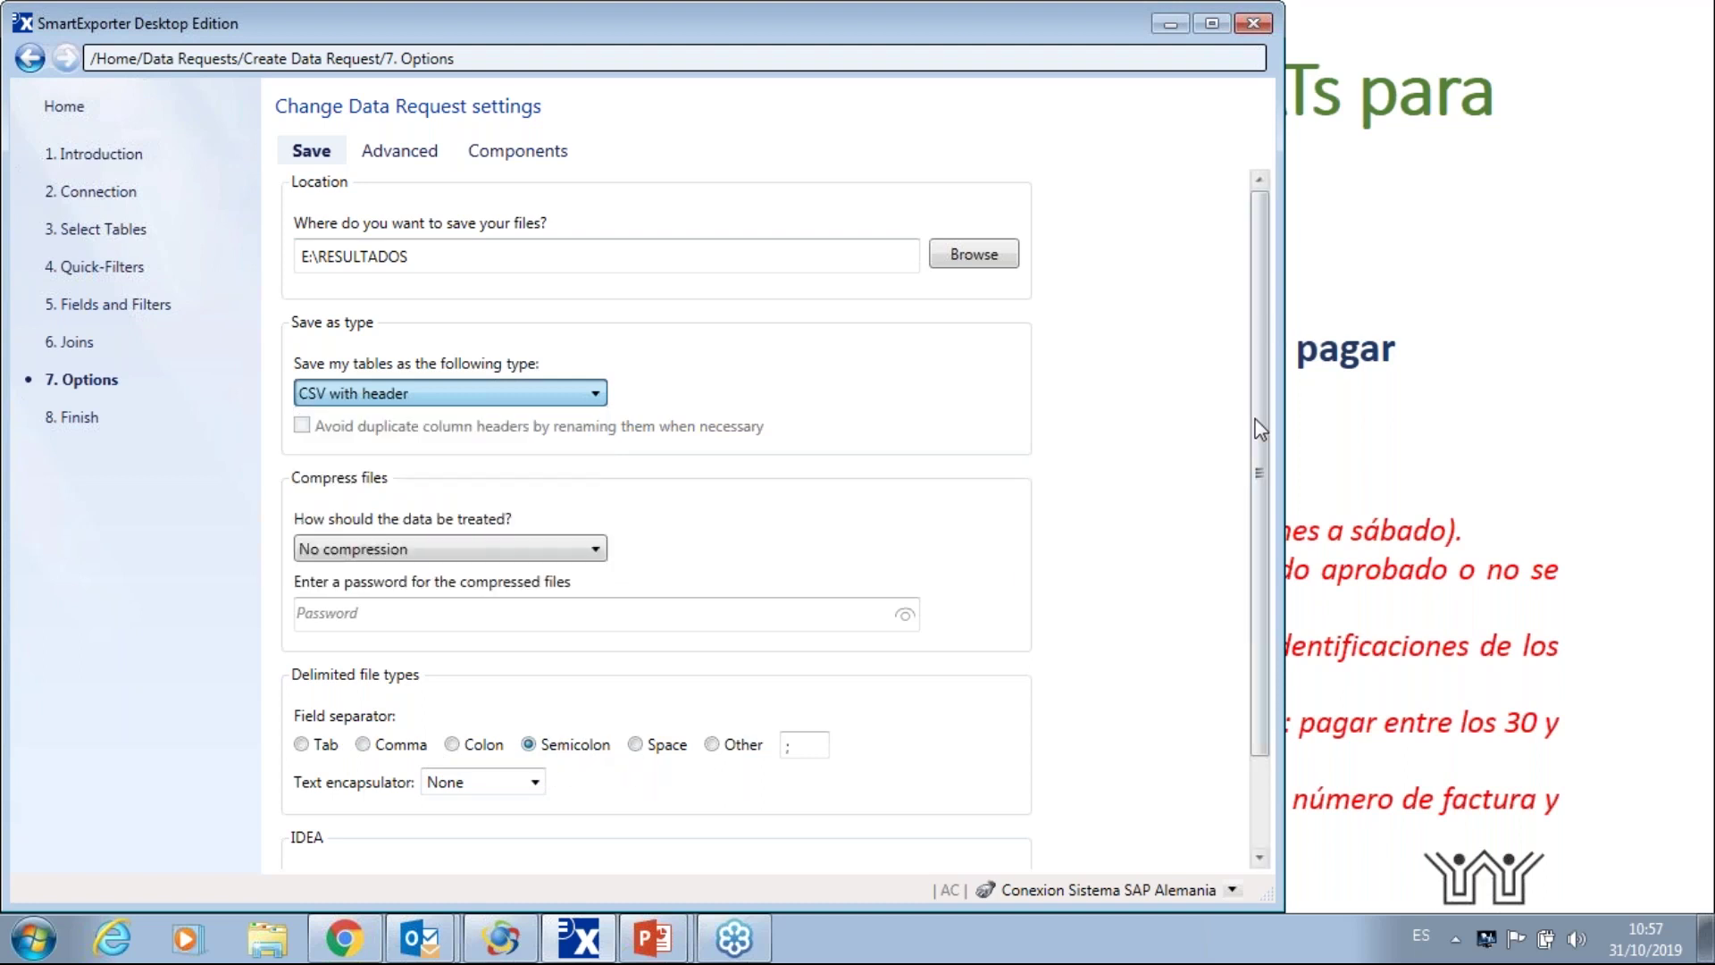
{"action": "left_click", "coordinate": [1260, 429]}
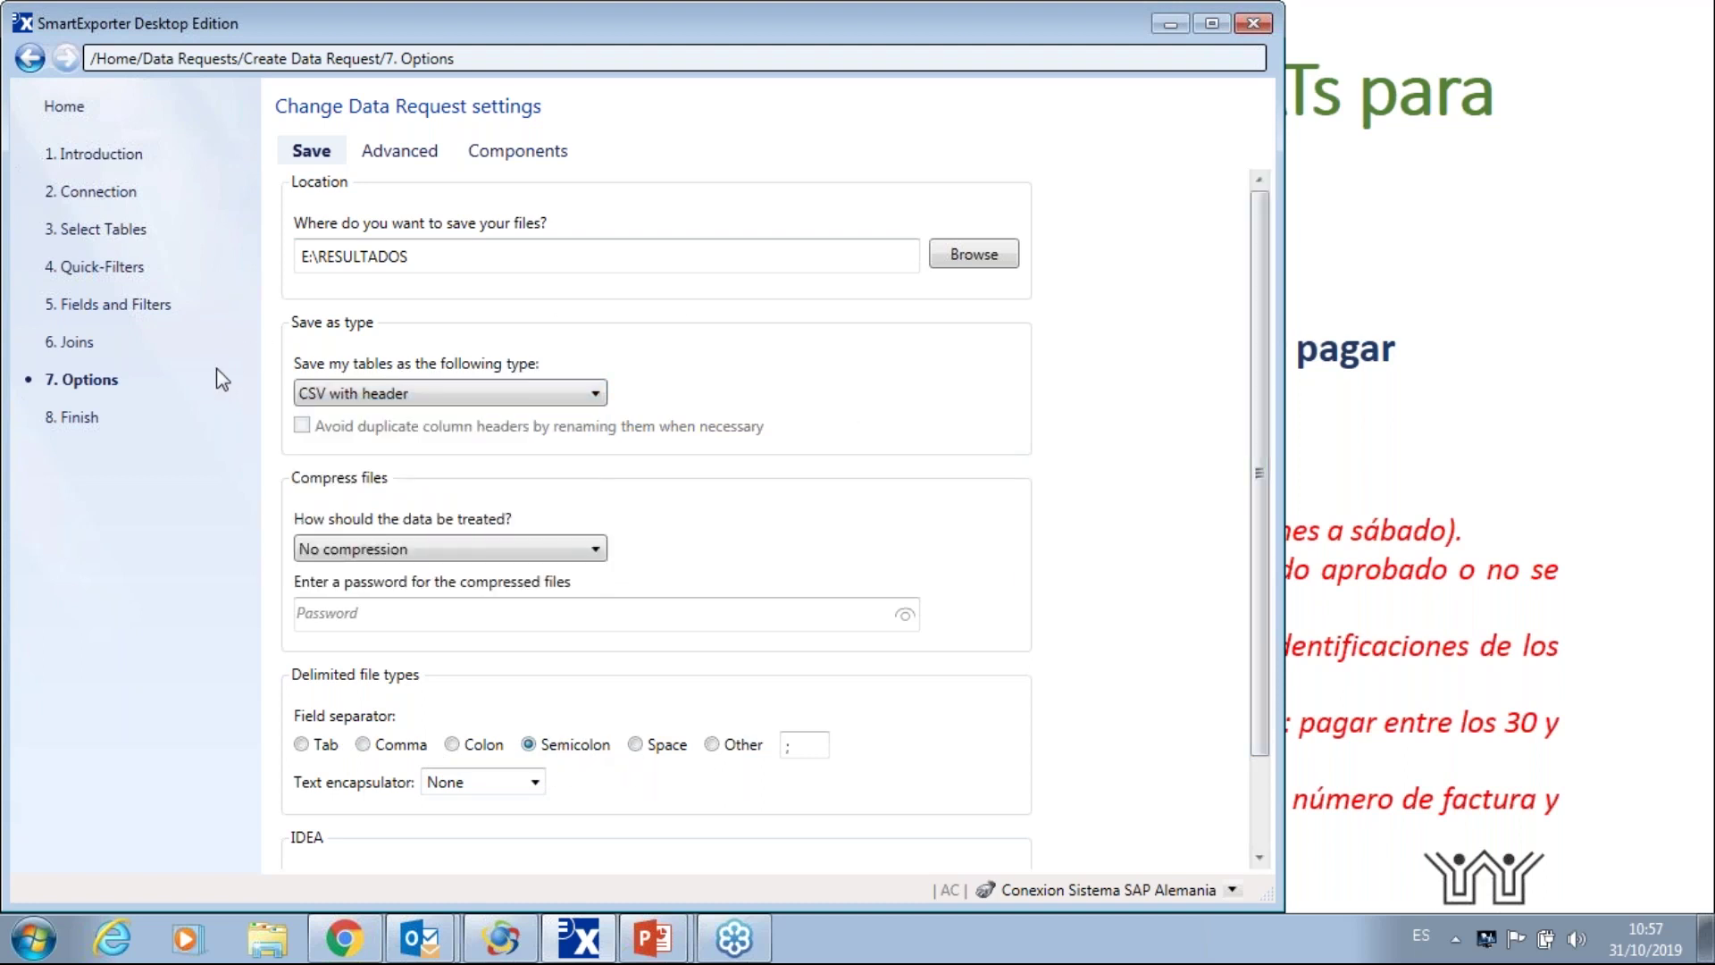
{"action": "left_click", "coordinate": [78, 417]}
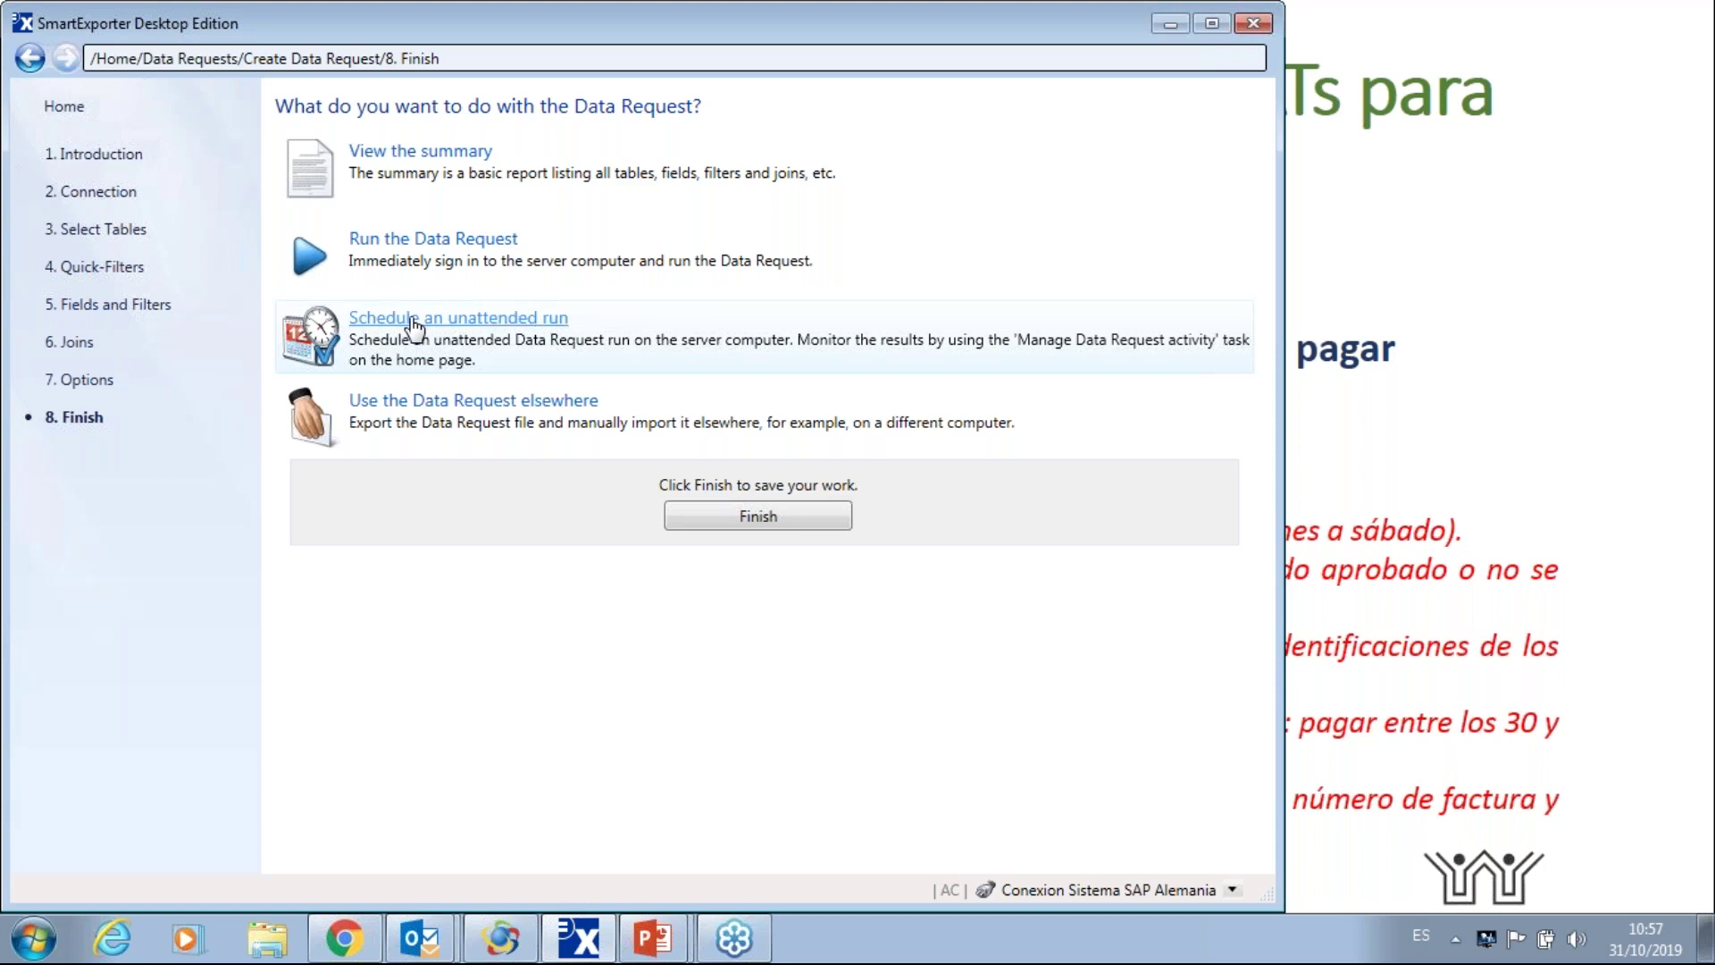
- Run the LFA1 data request, then browse to drive Datos1 (E:) in File Explorer
{"action": "left_click", "coordinate": [414, 241]}
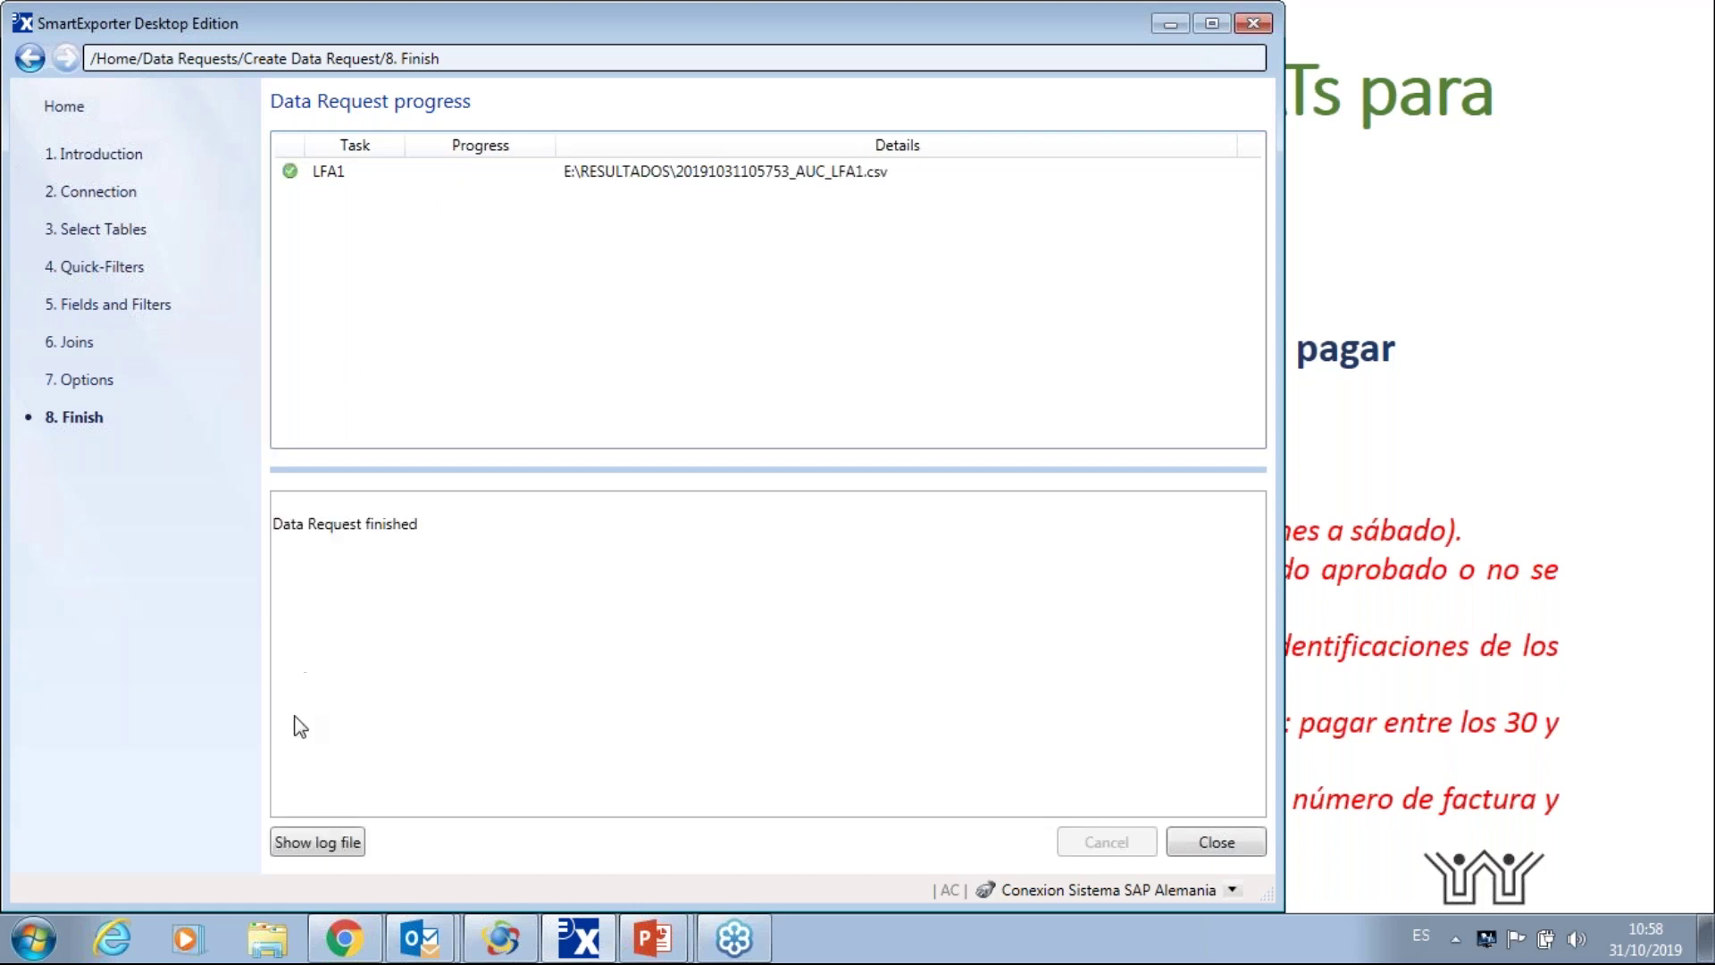
{"action": "left_click", "coordinate": [268, 947]}
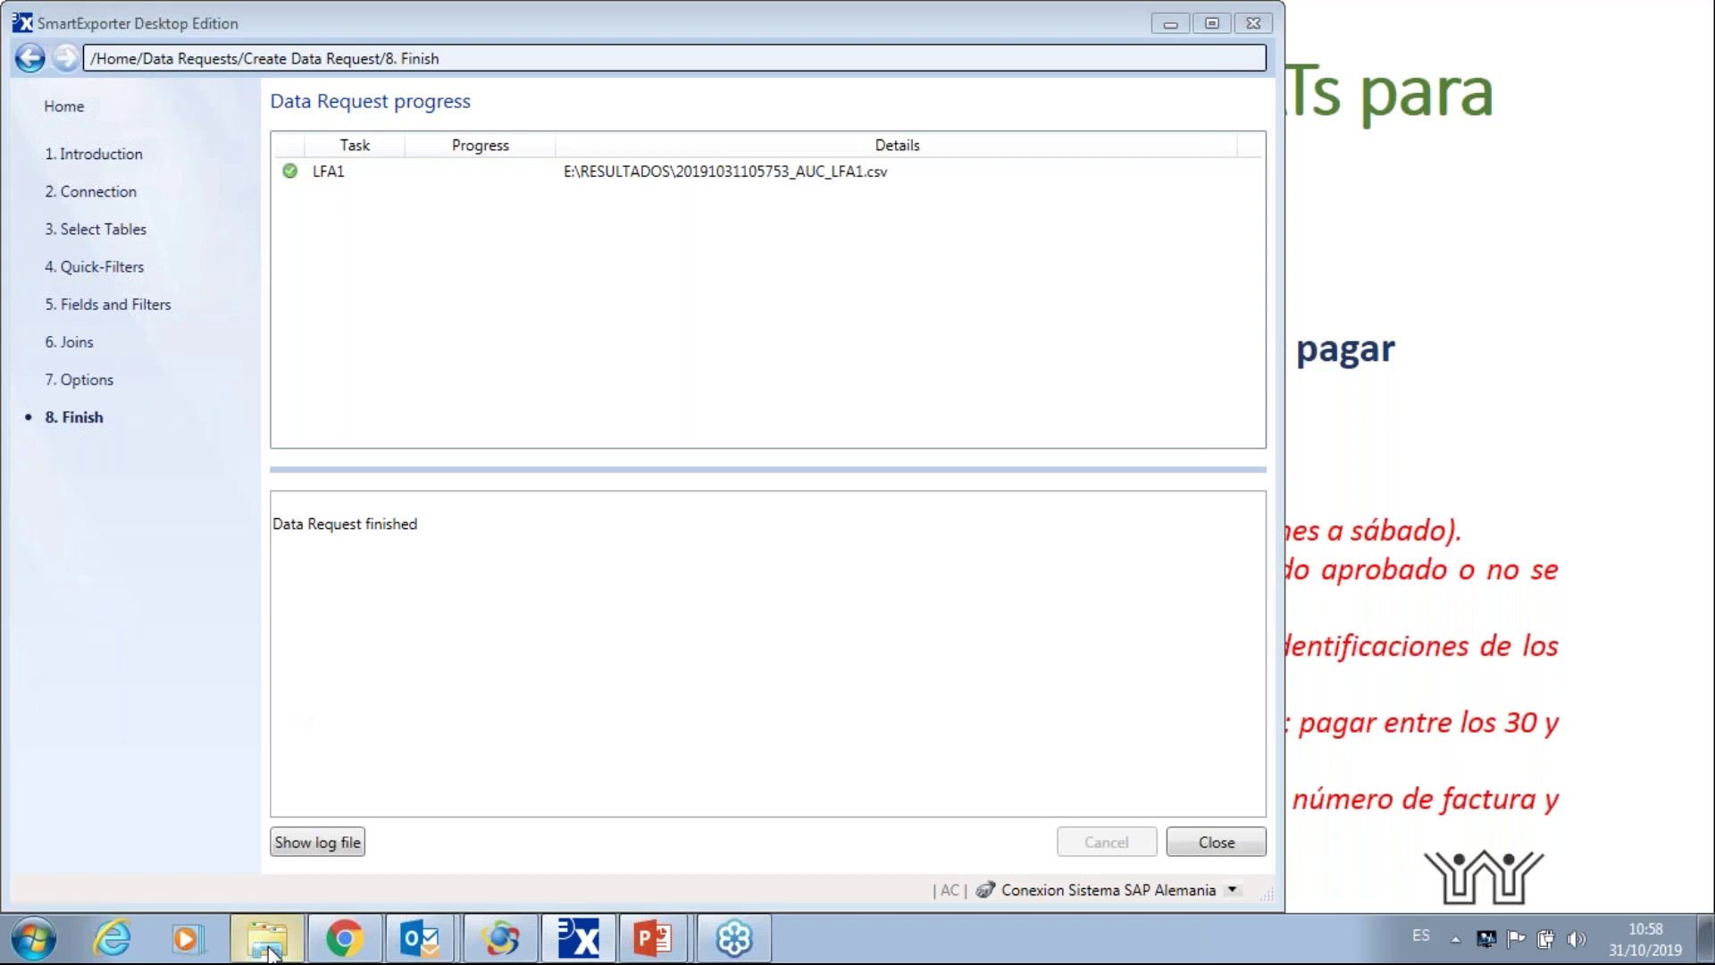
{"action": "left_click", "coordinate": [379, 550]}
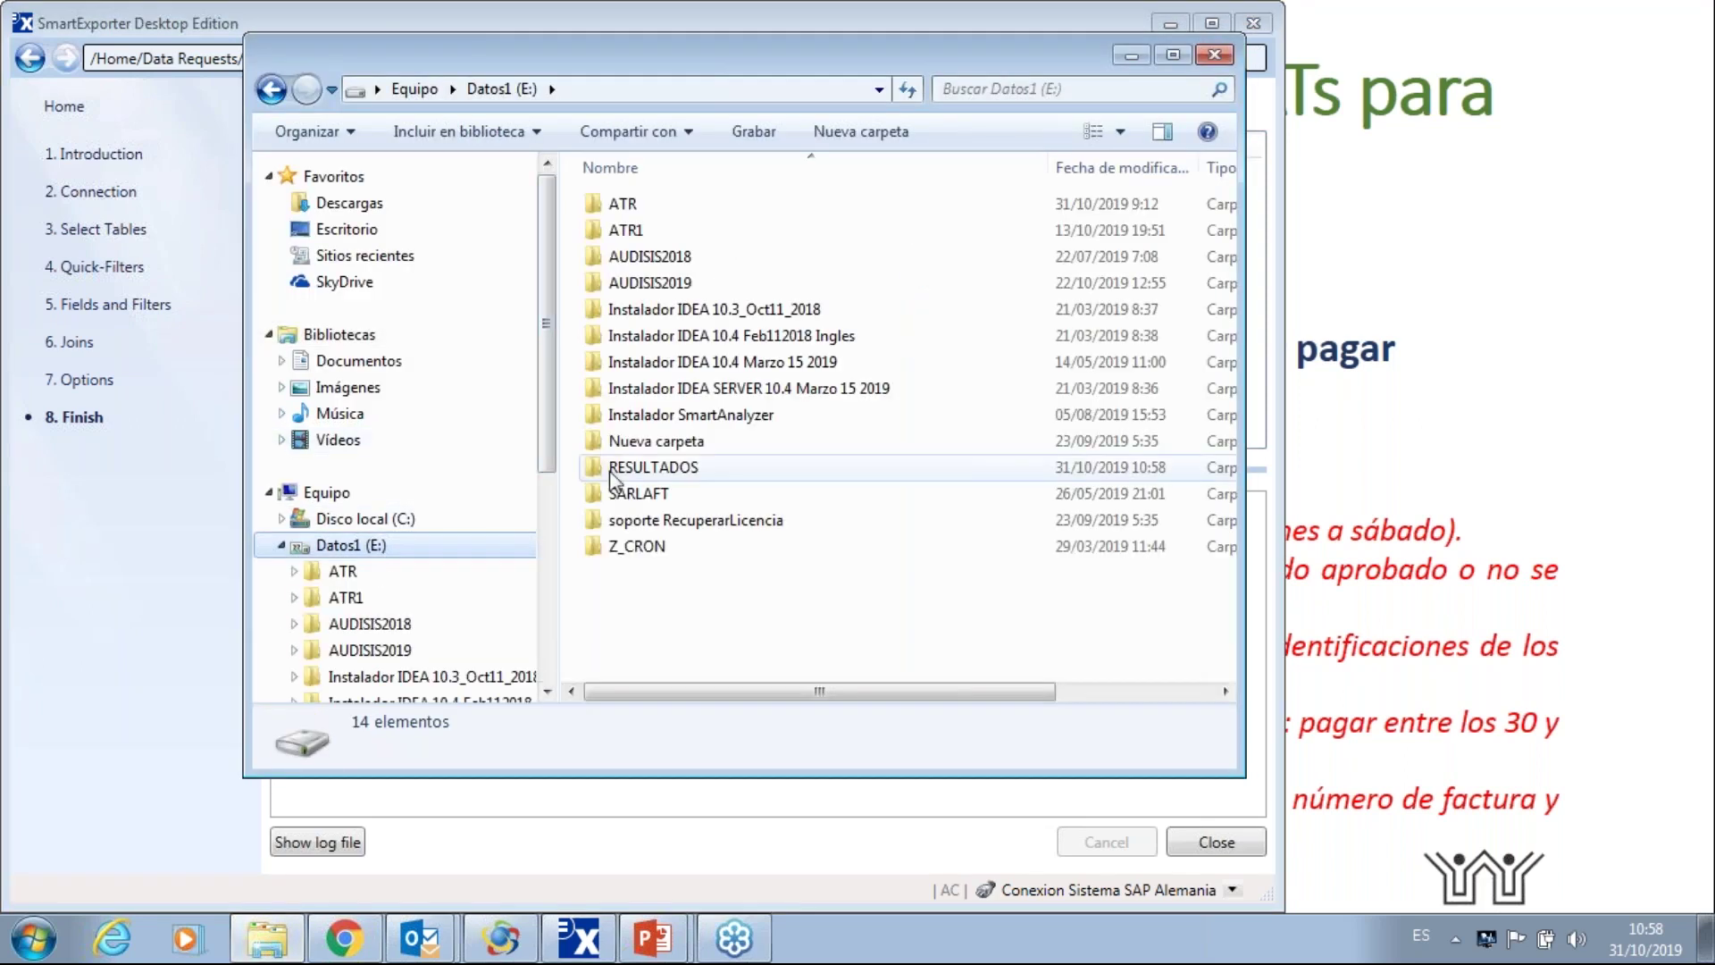
- Open the RESULTADOS folder and preview the exported LFA1 CSV in Excel
{"action": "double_click", "coordinate": [582, 465]}
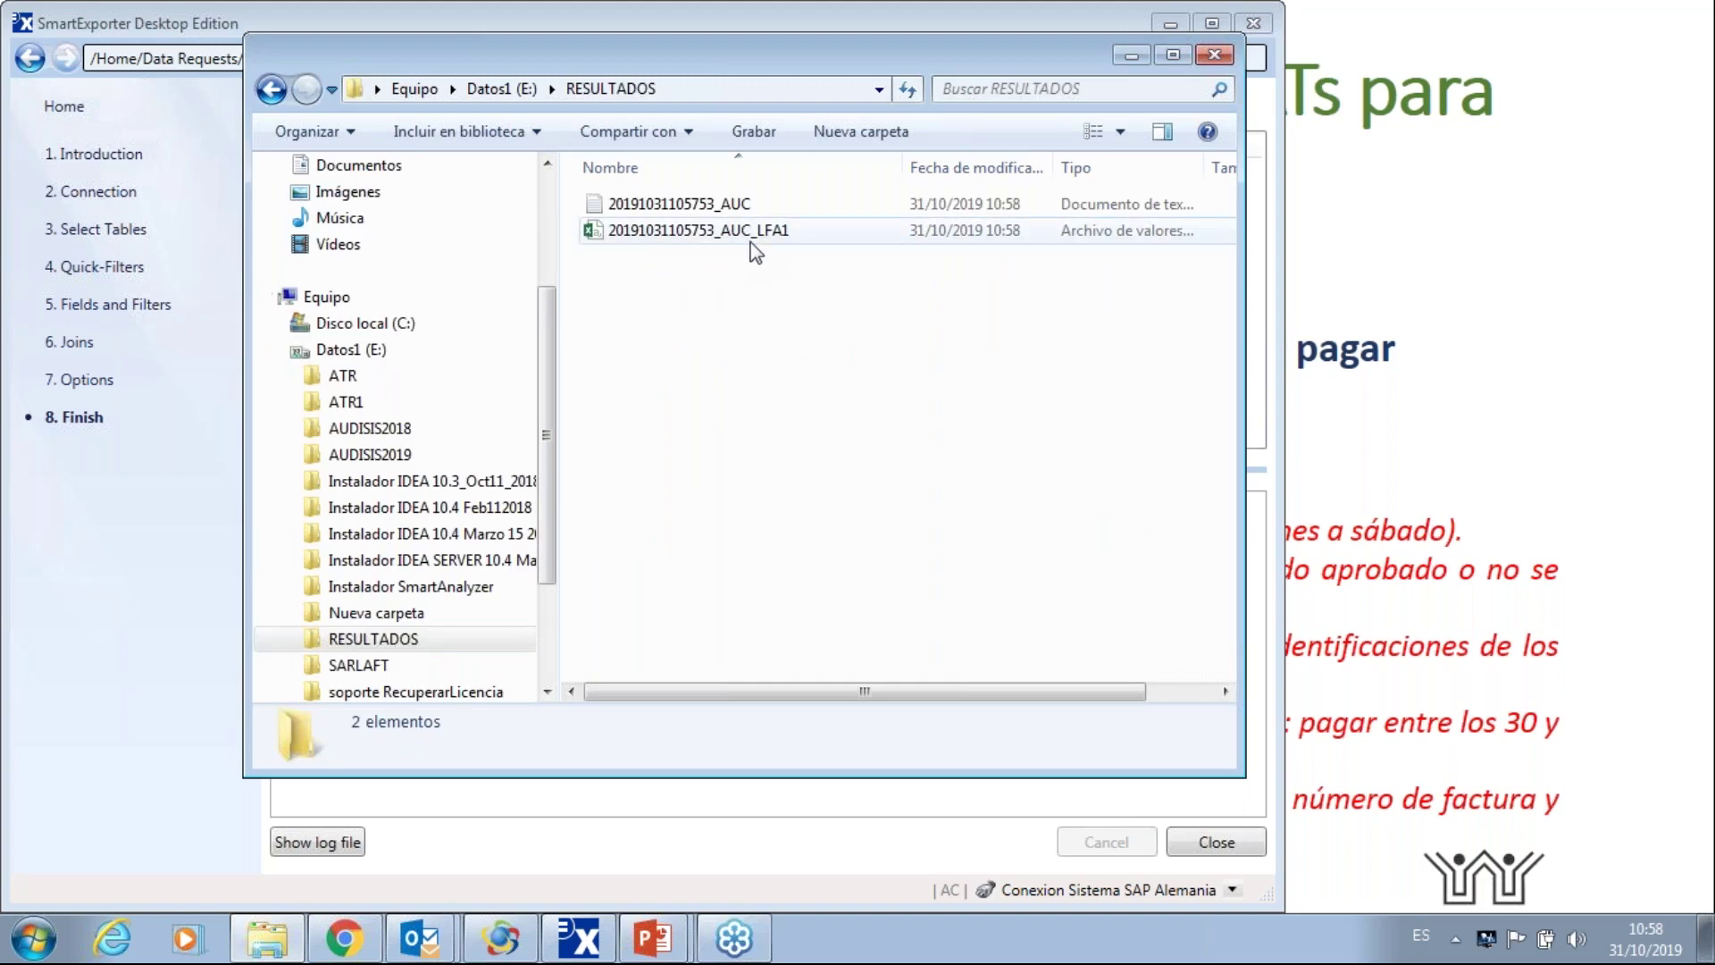
{"action": "left_click", "coordinate": [749, 234]}
{"action": "double_click", "coordinate": [753, 234]}
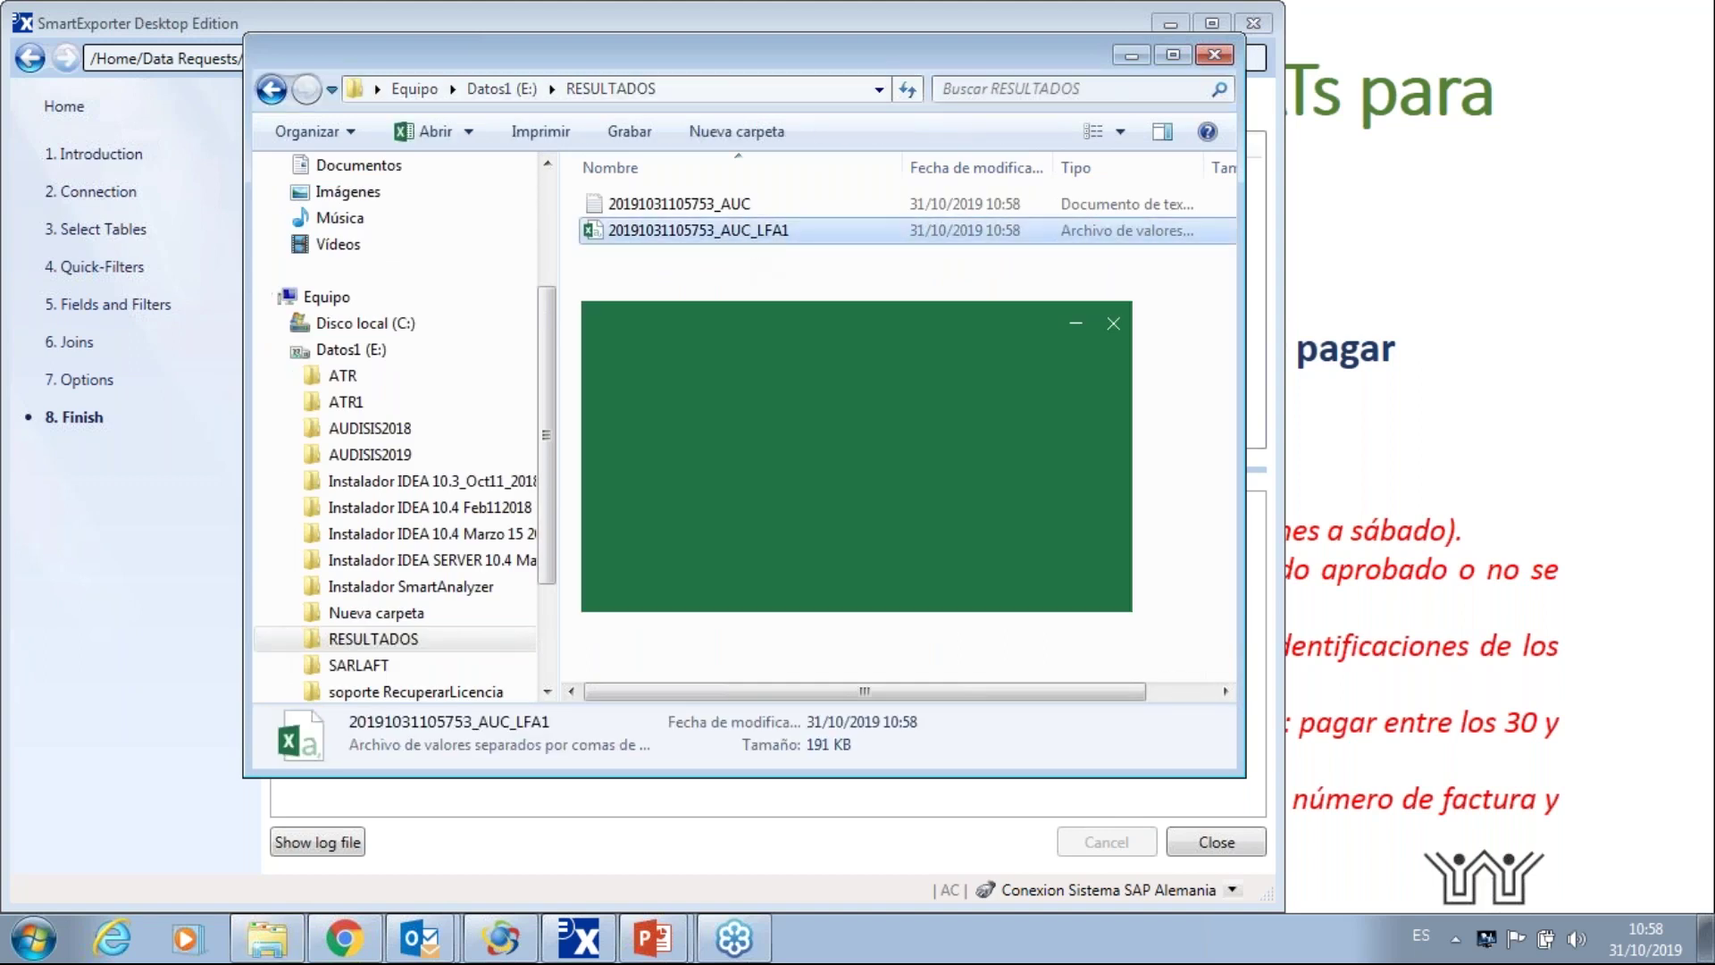
{"action": "left_click", "coordinate": [1687, 20]}
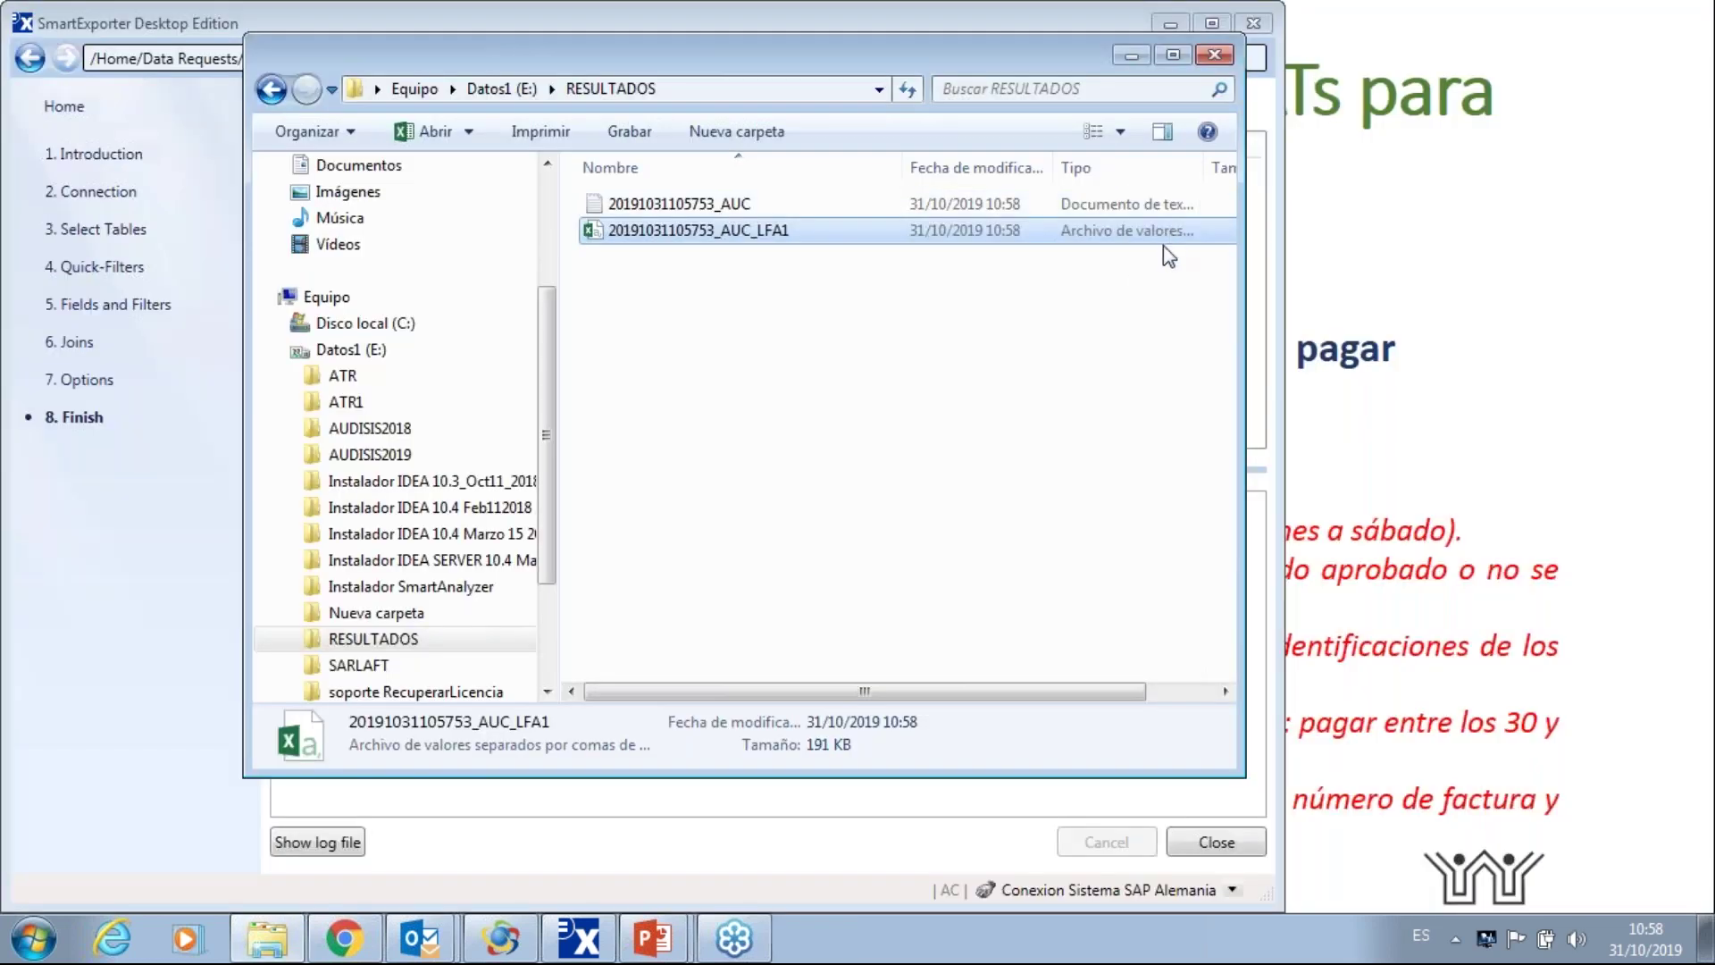
- Rename the exported CSV file to LFA1 and minimize Explorer
{"action": "left_click", "coordinate": [758, 230]}
{"action": "key", "text": "End"}
{"action": "key", "text": "Left"}
{"action": "key", "text": "Left"}
{"action": "key", "text": "Left"}
{"action": "key", "text": "Left"}
{"action": "key", "text": "BackSpace"}
{"action": "key", "text": "BackSpace"}
{"action": "key", "text": "BackSpace"}
{"action": "key", "text": "BackSpace"}
{"action": "key", "text": "BackSpace"}
{"action": "key", "text": "BackSpace"}
{"action": "key", "text": "BackSpace"}
{"action": "key", "text": "BackSpace"}
{"action": "key", "text": "BackSpace"}
{"action": "key", "text": "BackSpace"}
{"action": "key", "text": "BackSpace"}
{"action": "key", "text": "BackSpace"}
{"action": "key", "text": "BackSpace"}
{"action": "key", "text": "BackSpace"}
{"action": "key", "text": "BackSpace"}
{"action": "key", "text": "BackSpace"}
{"action": "key", "text": "BackSpace"}
{"action": "key", "text": "BackSpace"}
{"action": "key", "text": "BackSpace"}
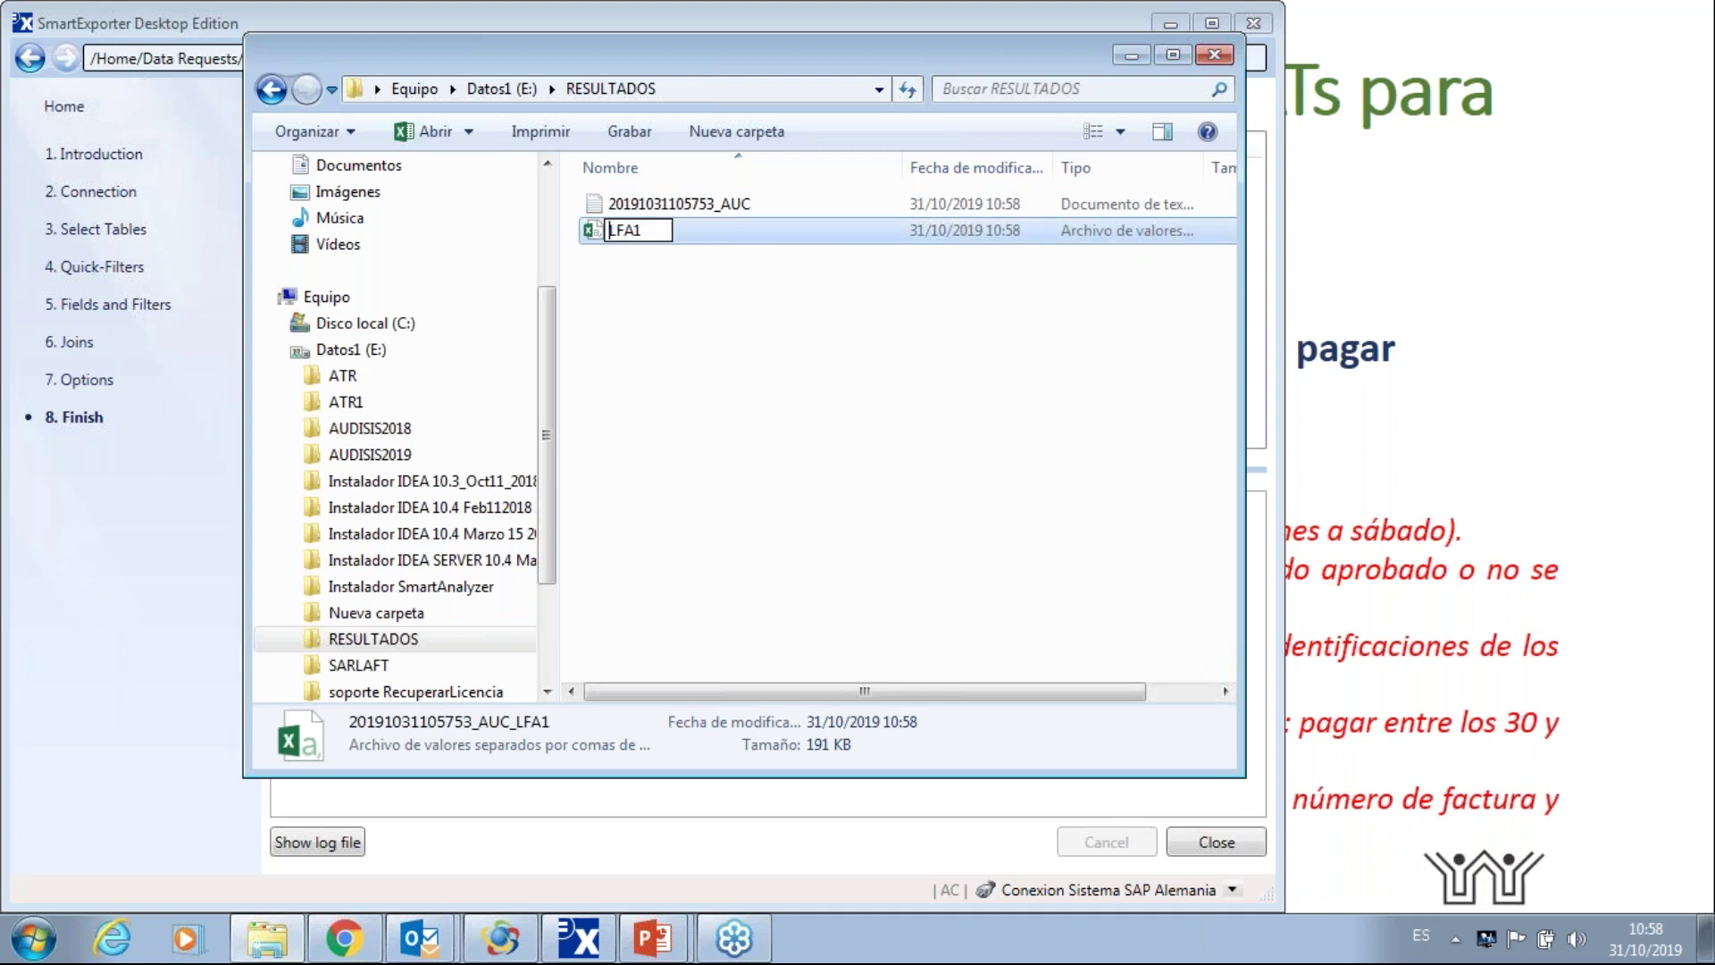
{"action": "key", "text": "Return"}
{"action": "left_click", "coordinate": [759, 360]}
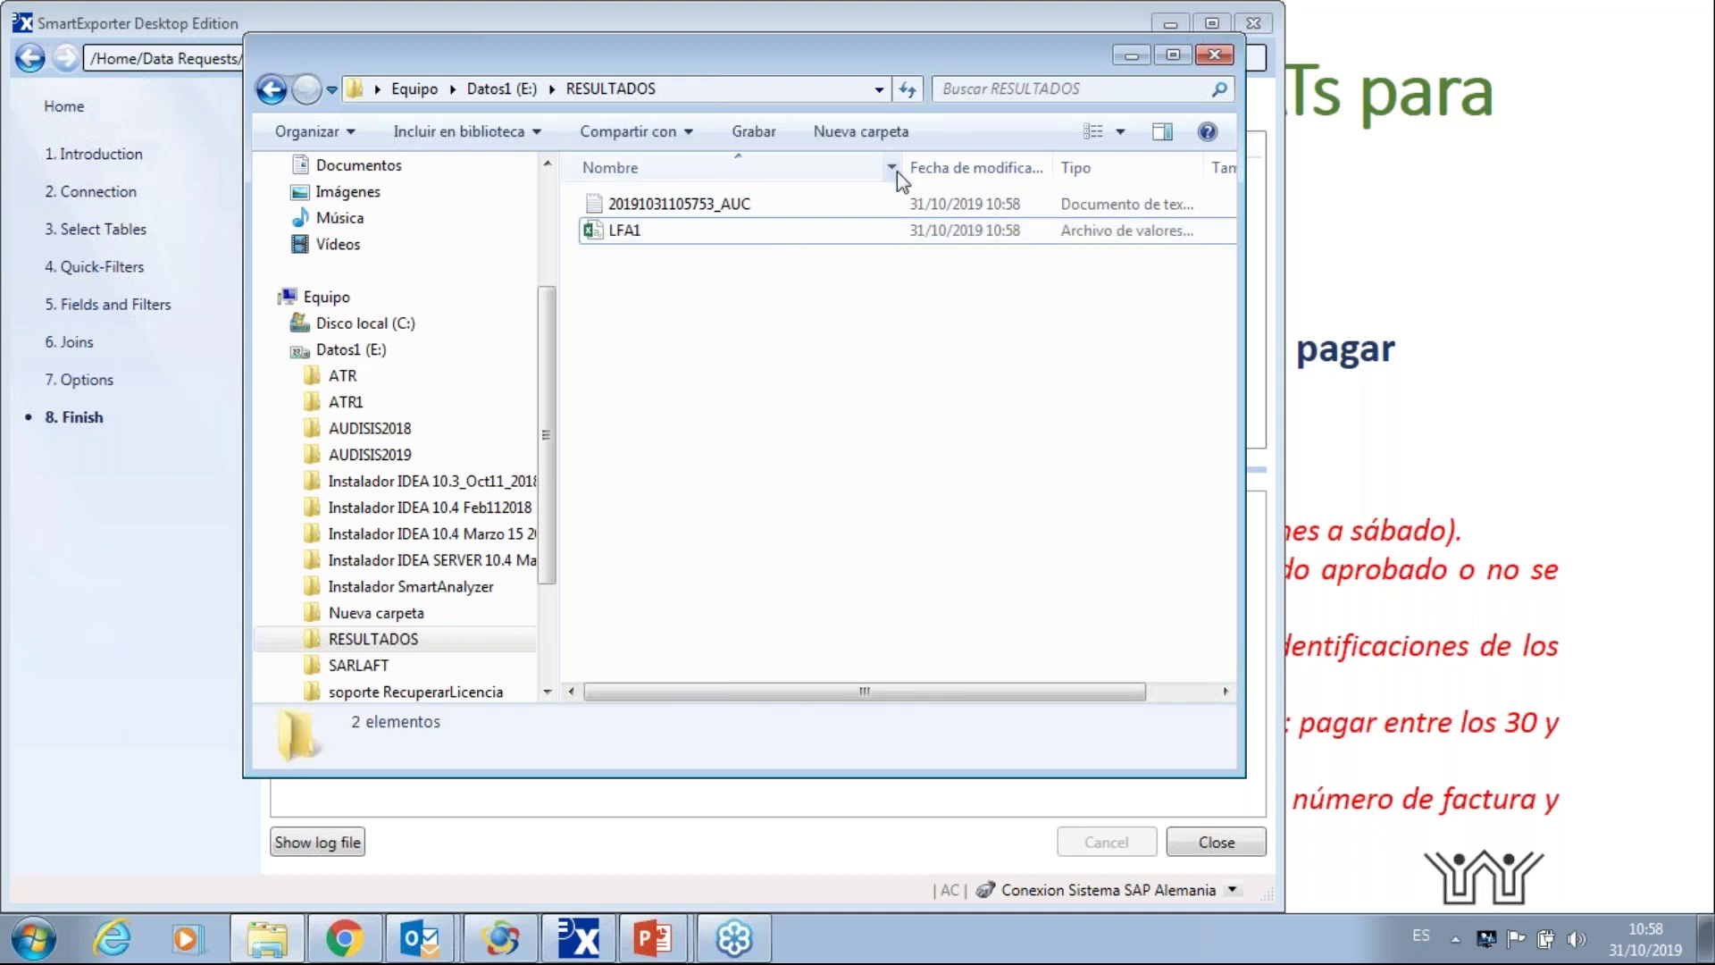
{"action": "left_click", "coordinate": [1132, 61]}
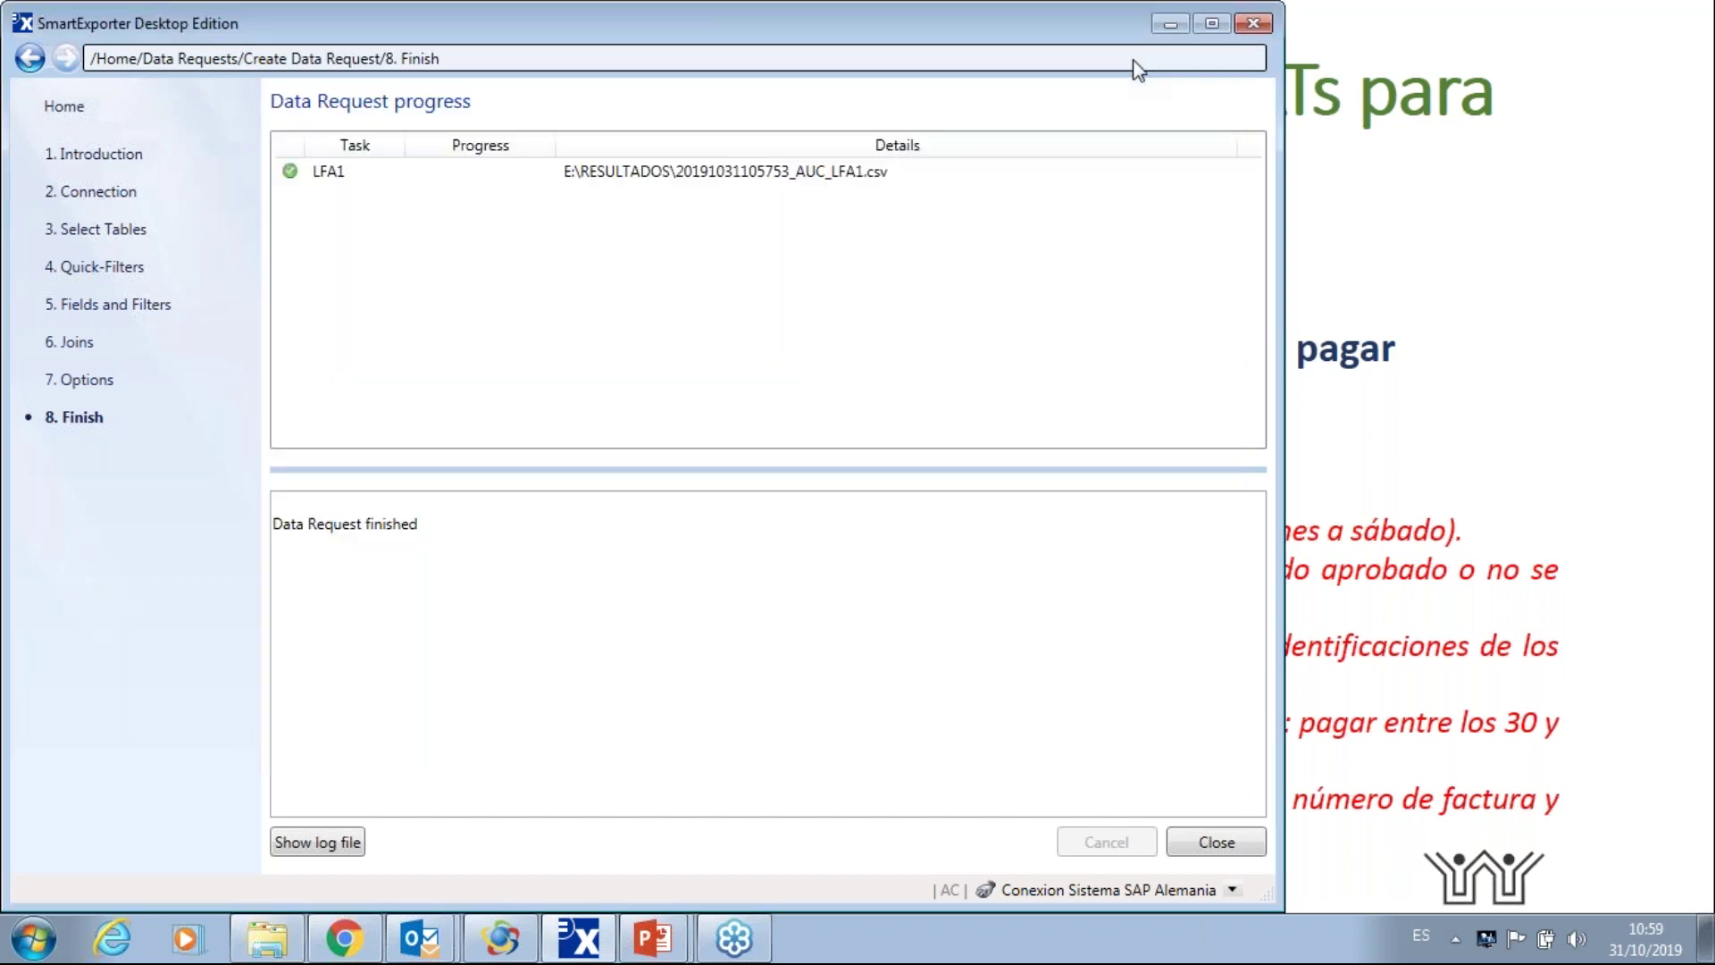
- Close SmartExporter and switch to CaseWare IDEA, dismissing the access denied error
{"action": "left_click", "coordinate": [1253, 24]}
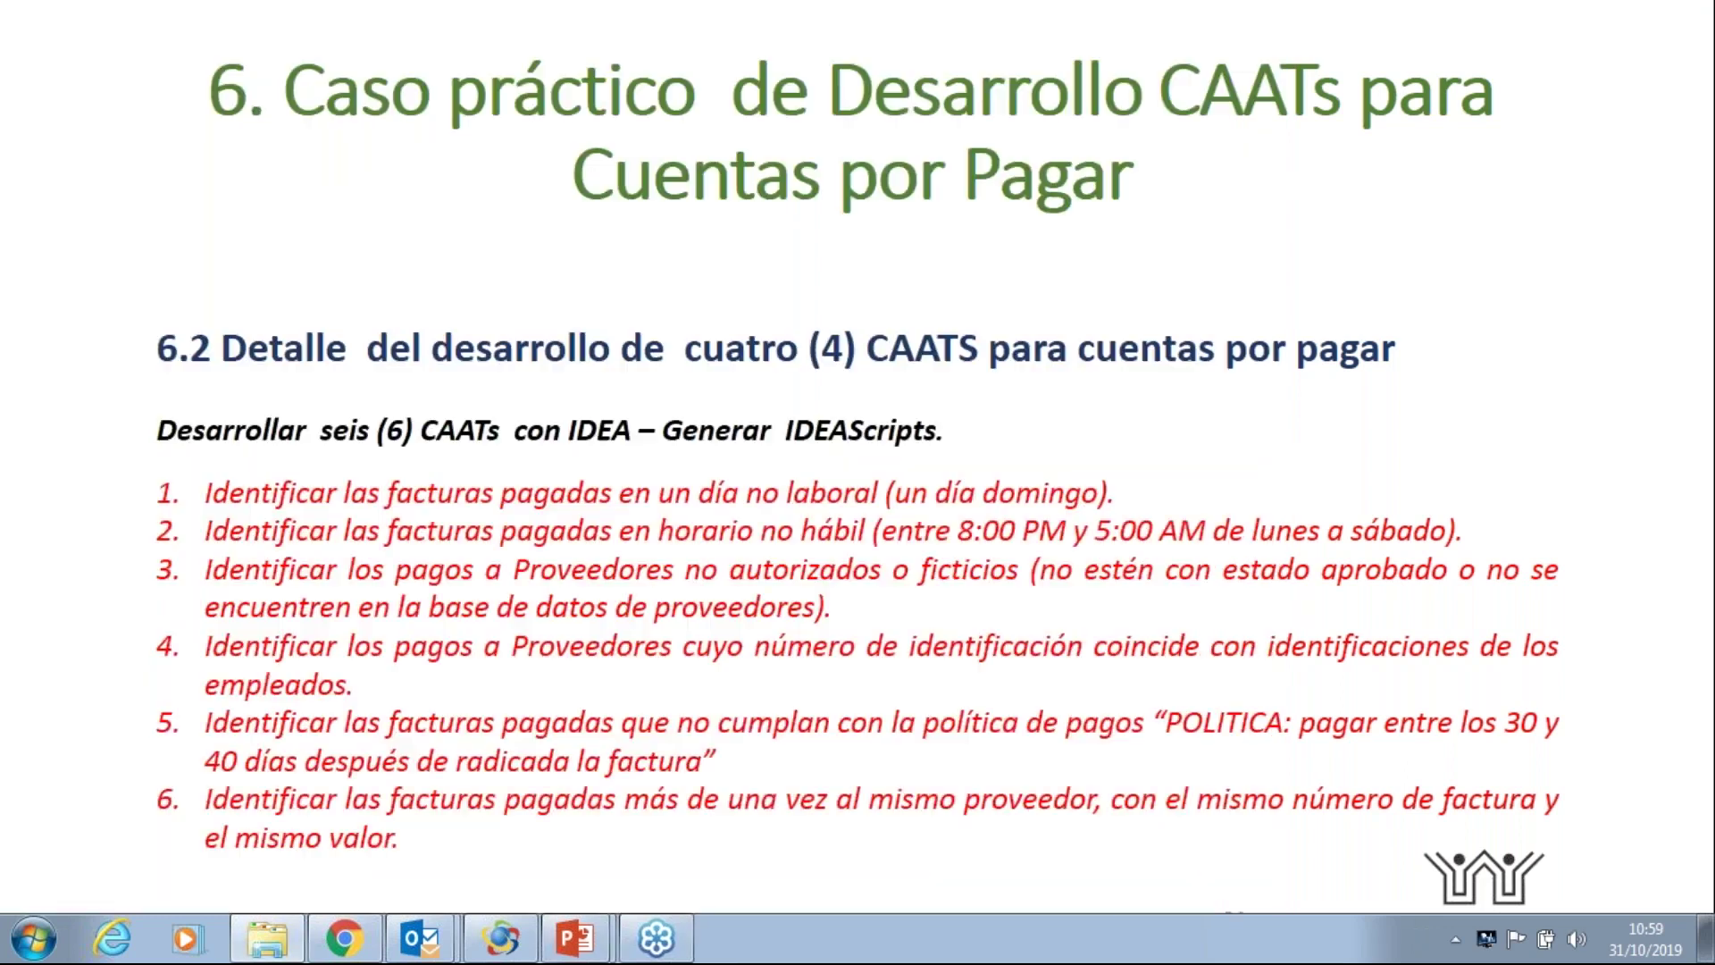
{"action": "left_click", "coordinate": [515, 950]}
{"action": "left_click", "coordinate": [974, 531]}
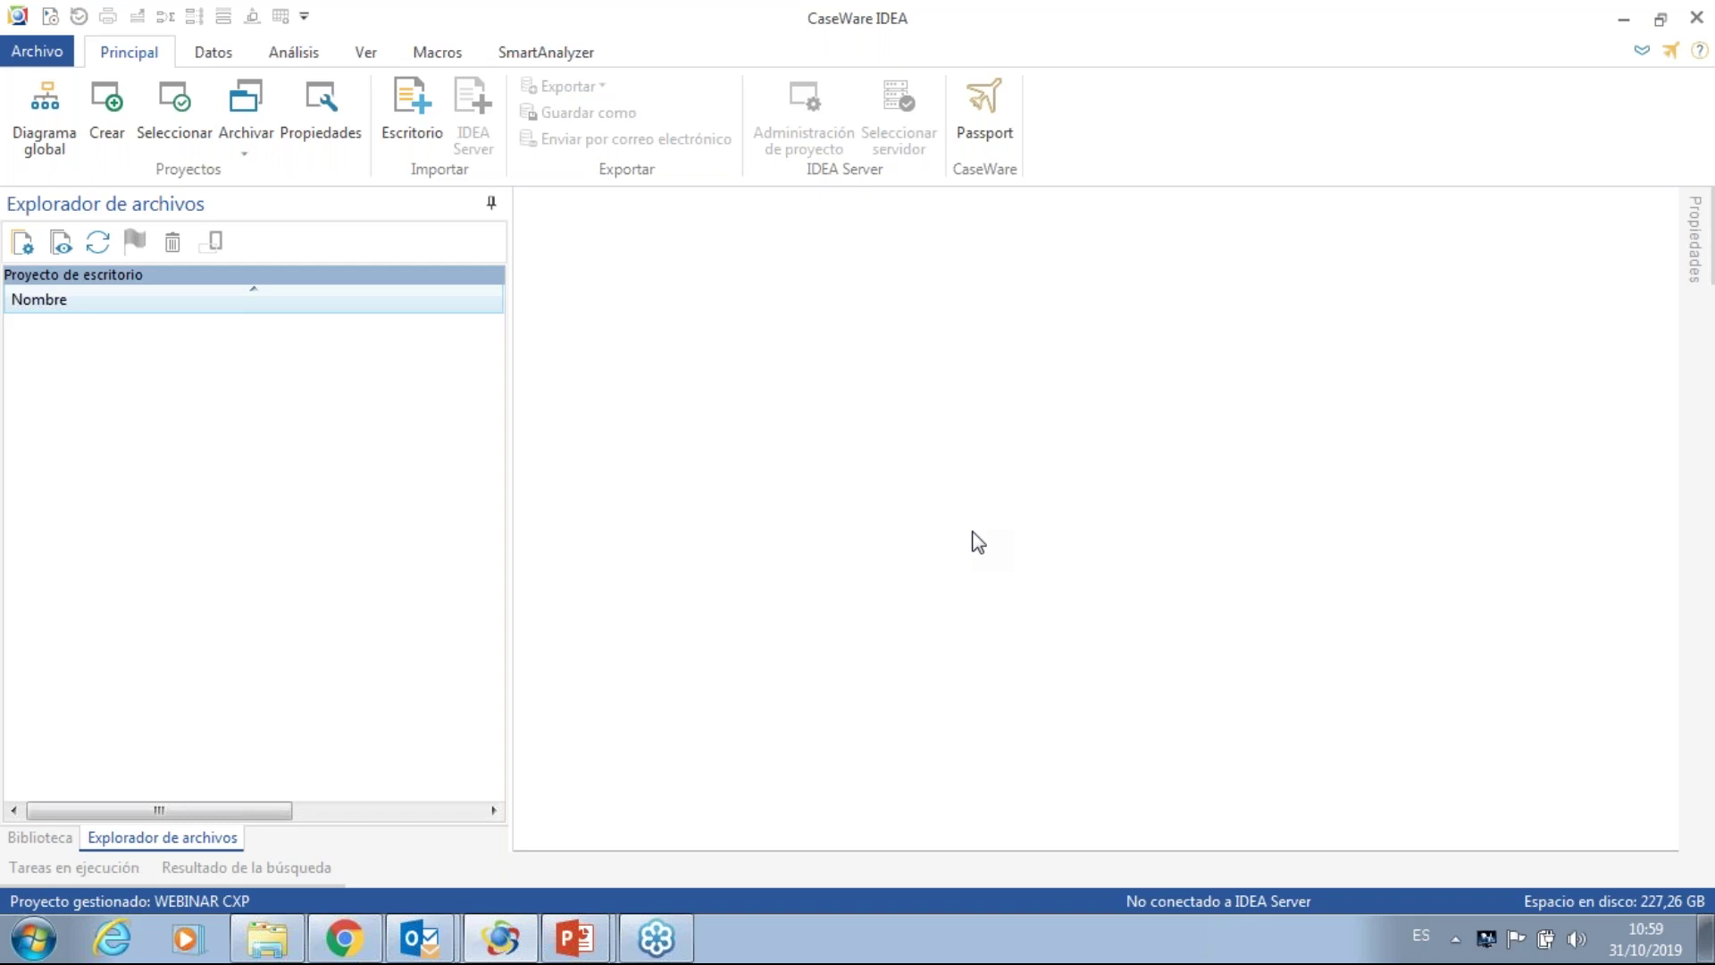
- Start a Microsoft Excel desktop import and select the LFA1 spreadsheet as the source file
{"action": "left_click", "coordinate": [427, 115]}
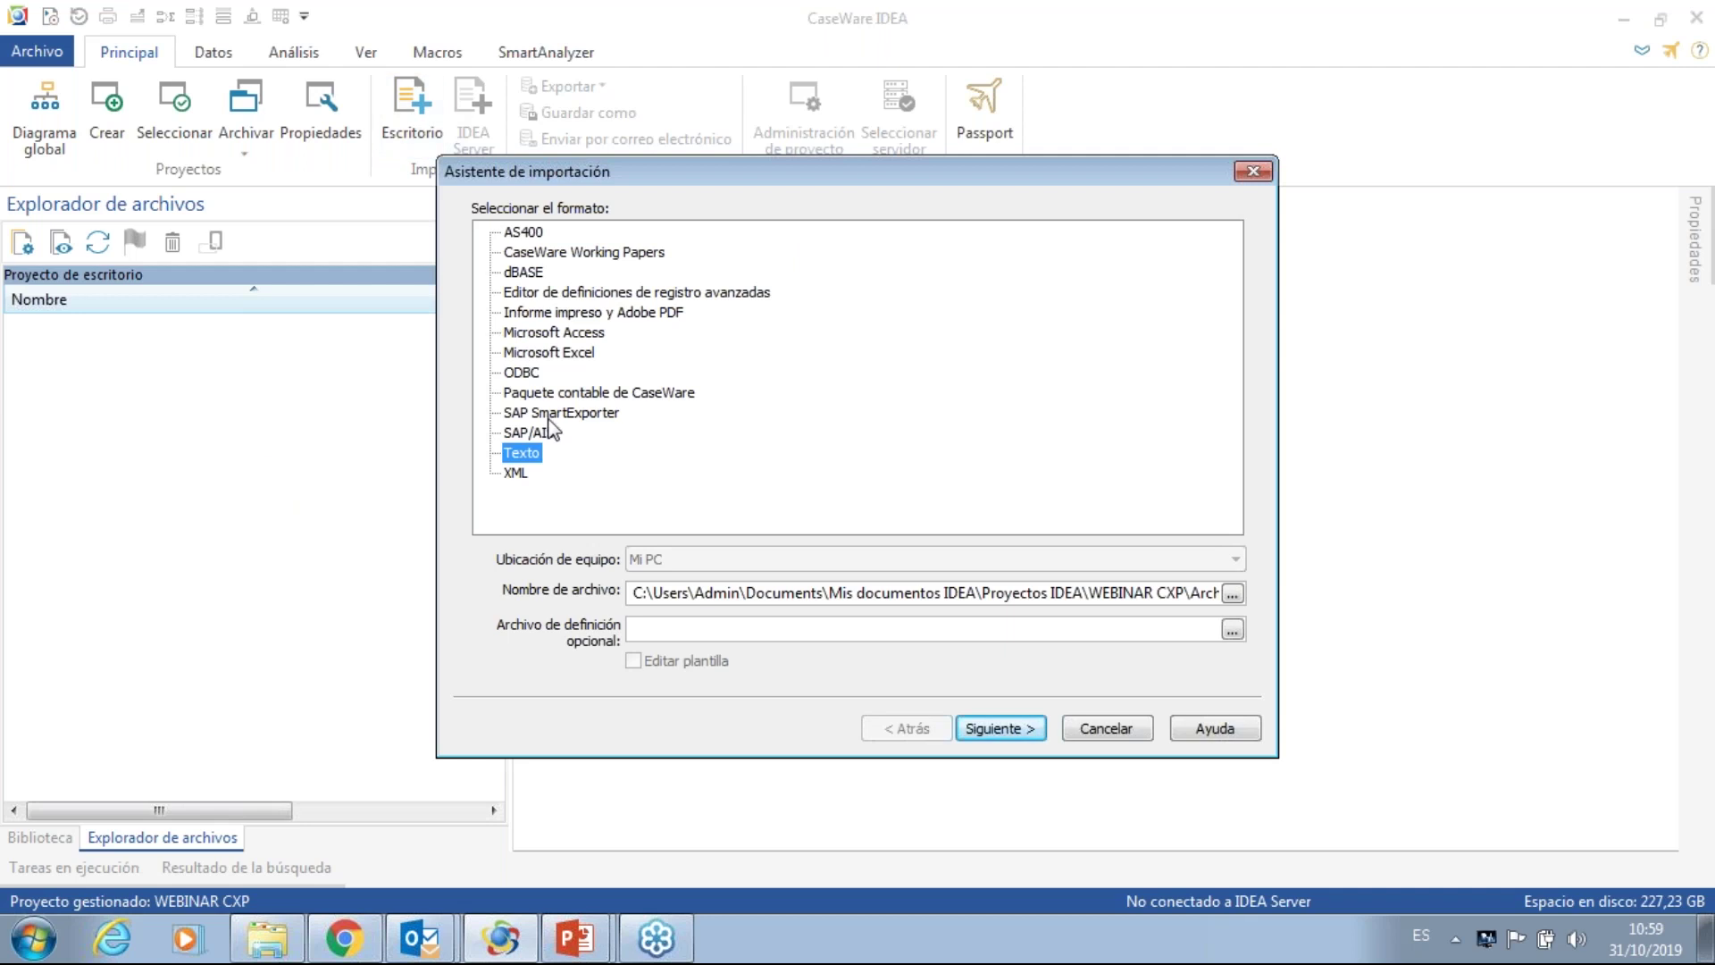
{"action": "left_click", "coordinate": [557, 355]}
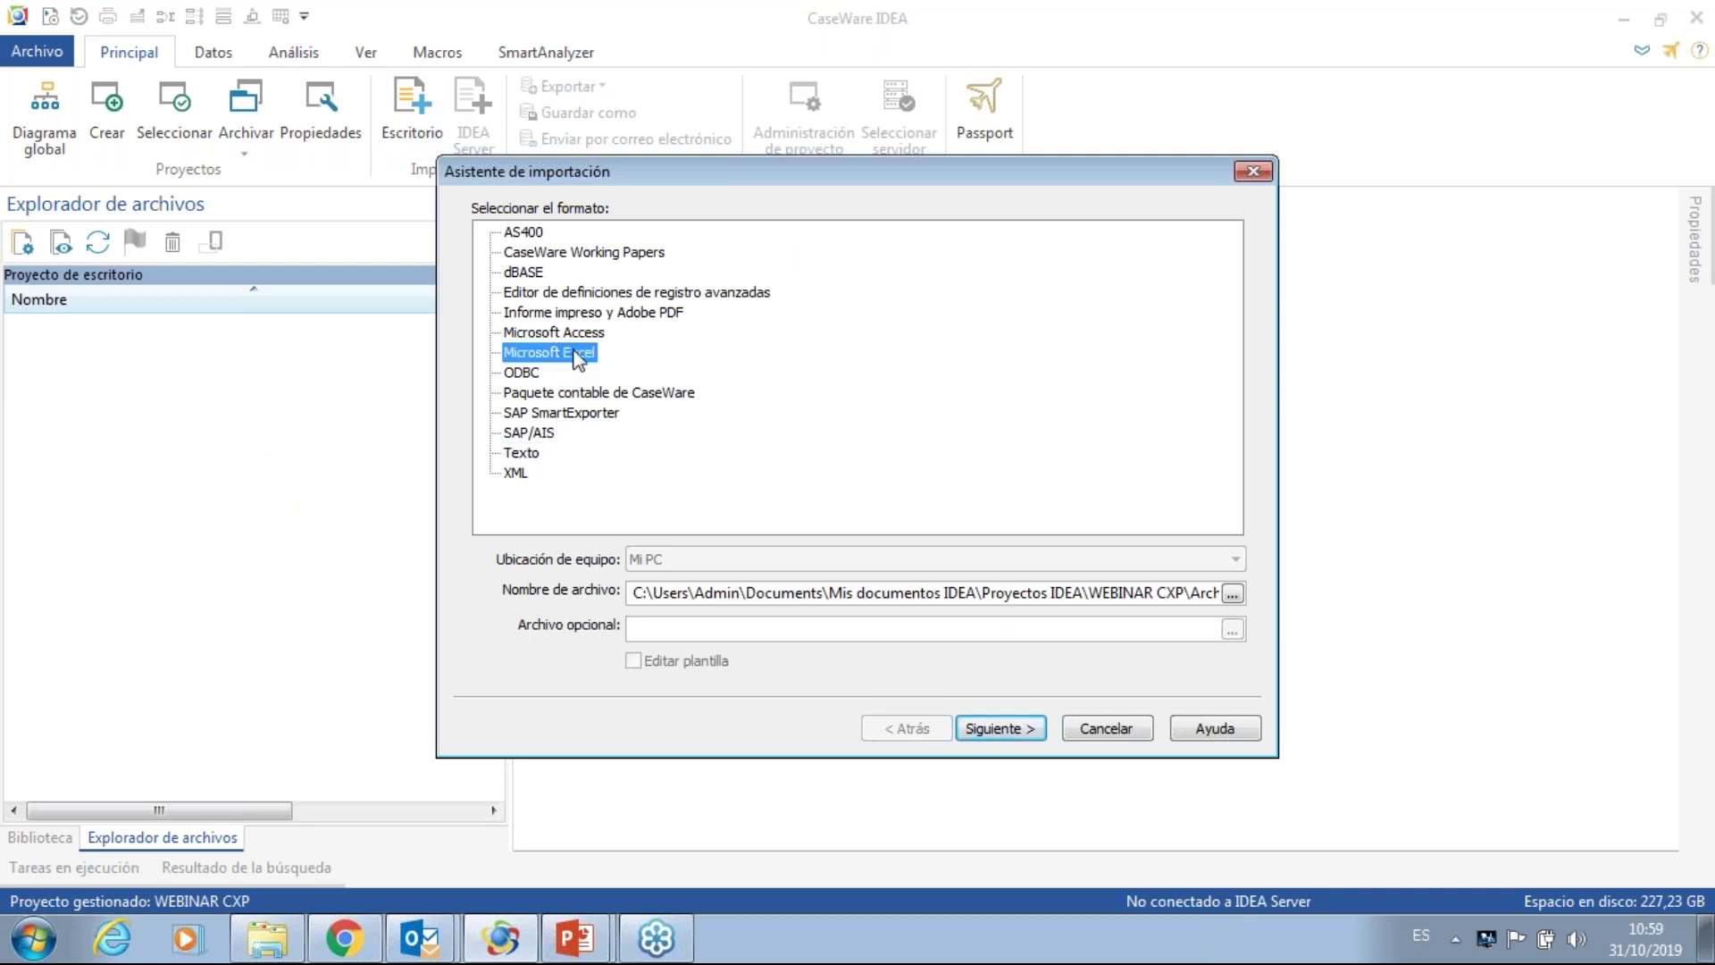
{"action": "left_click", "coordinate": [1233, 594]}
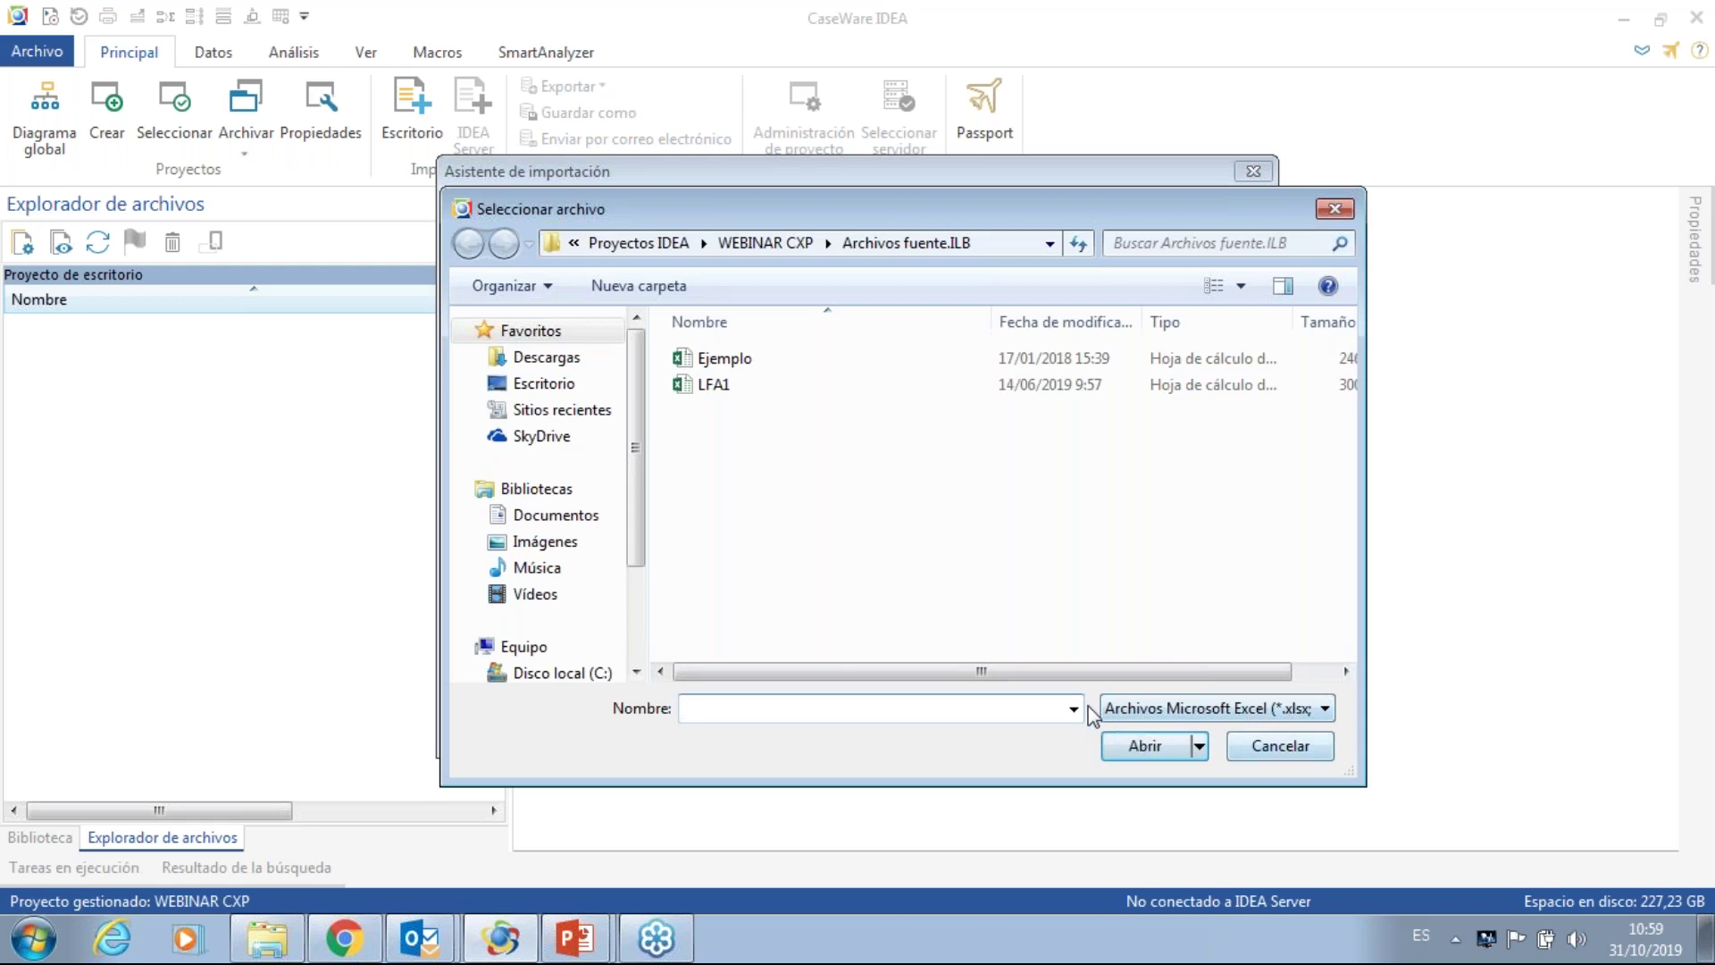
{"action": "left_click", "coordinate": [1075, 709]}
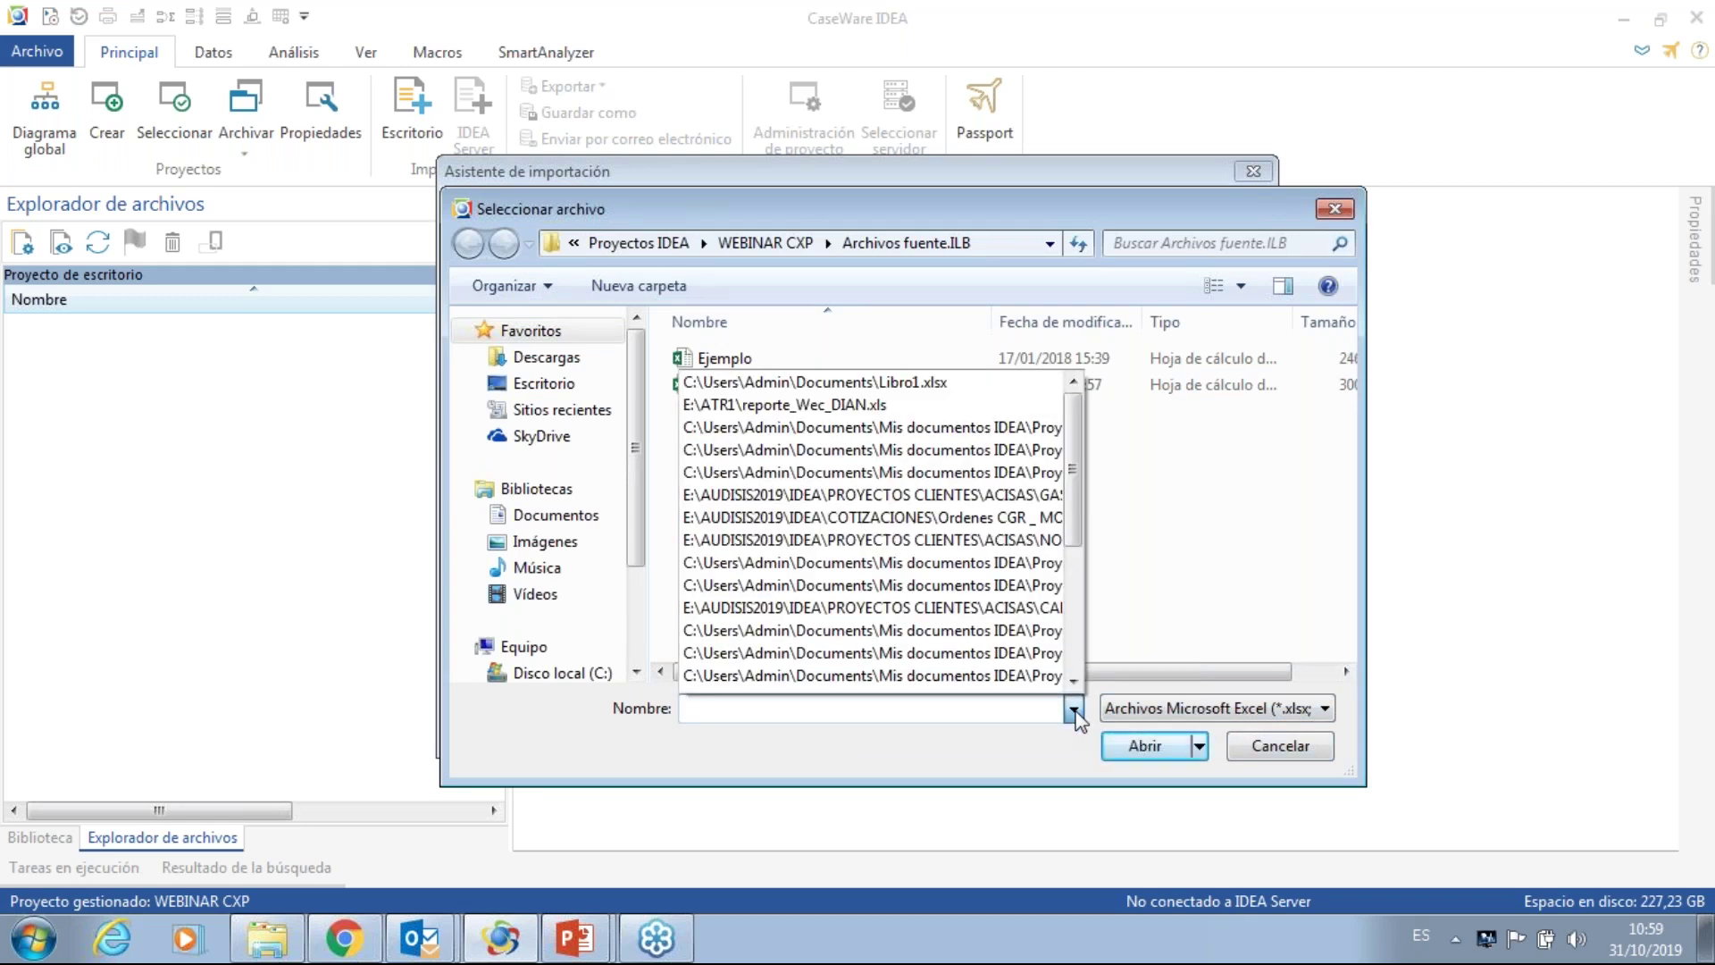
{"action": "left_click", "coordinate": [1075, 710]}
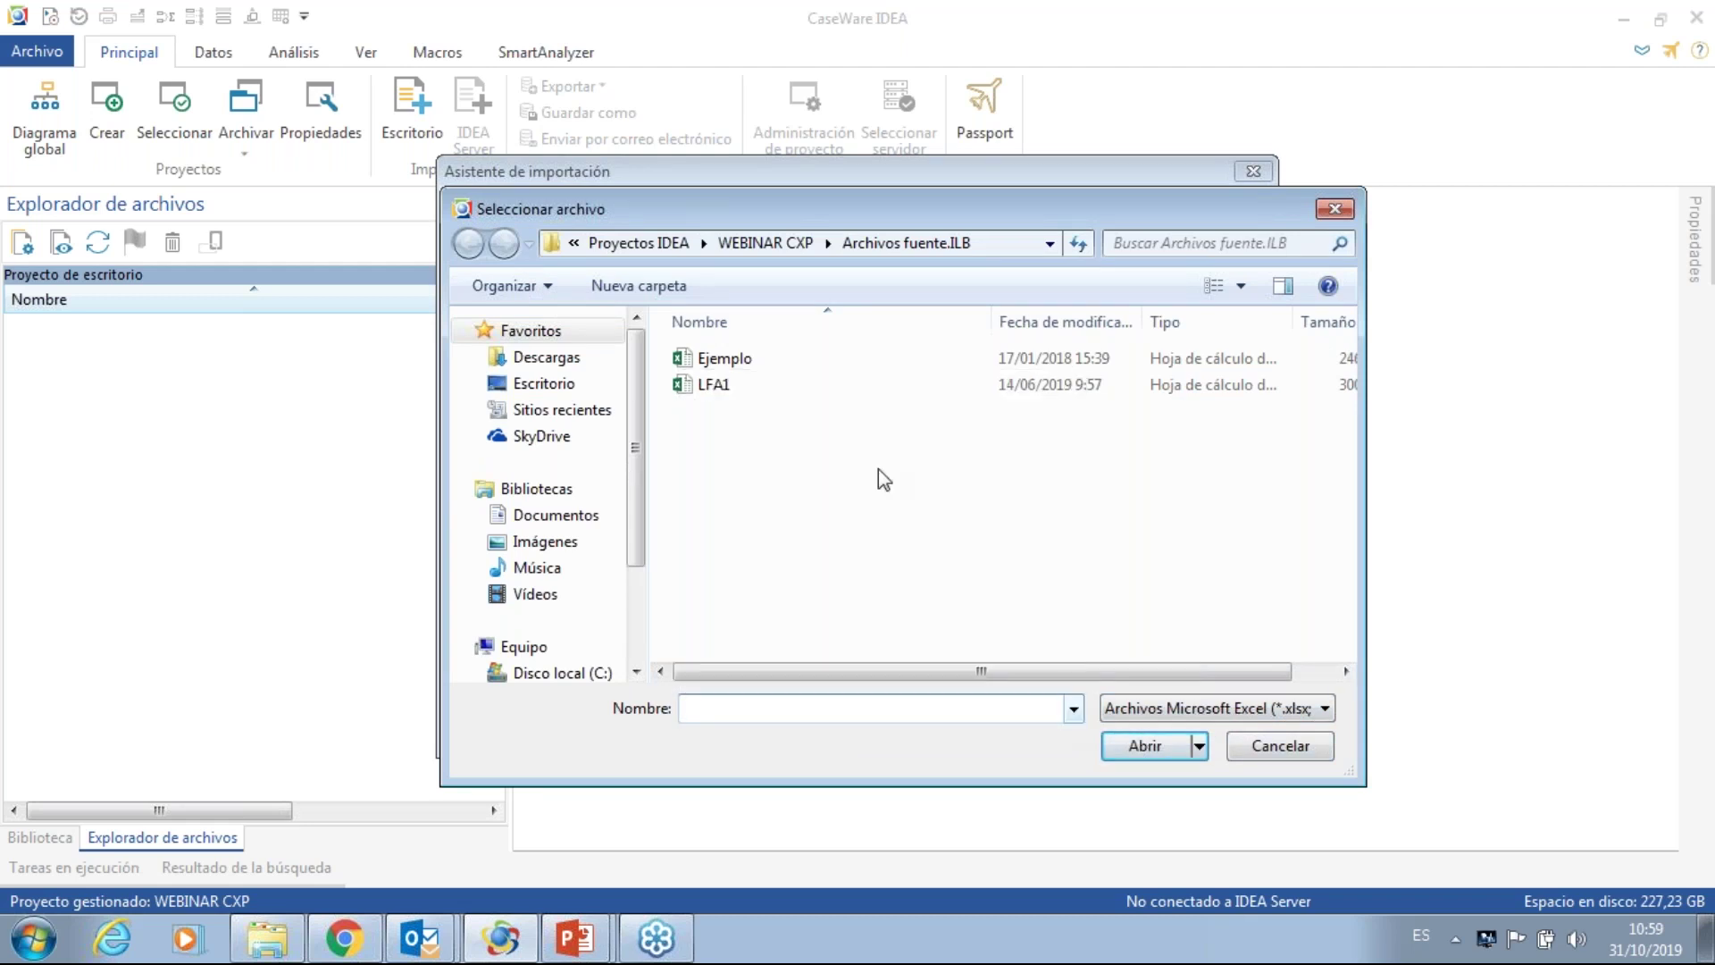
{"action": "left_click", "coordinate": [736, 387]}
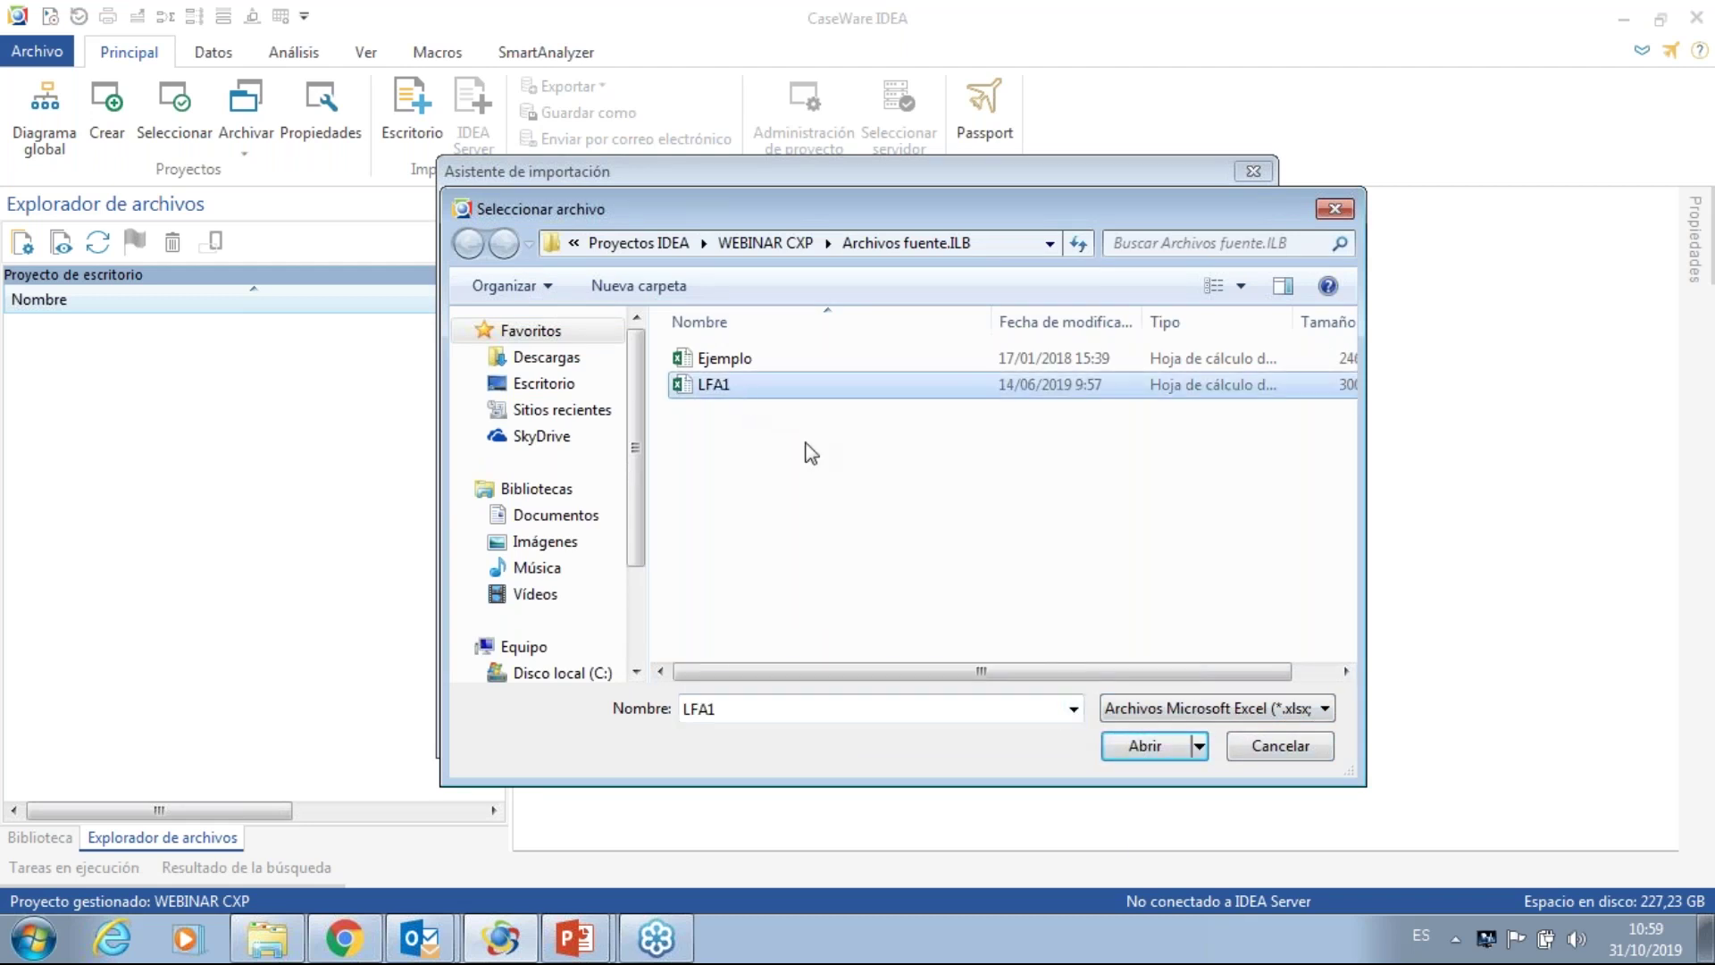
{"action": "left_click", "coordinate": [1151, 750]}
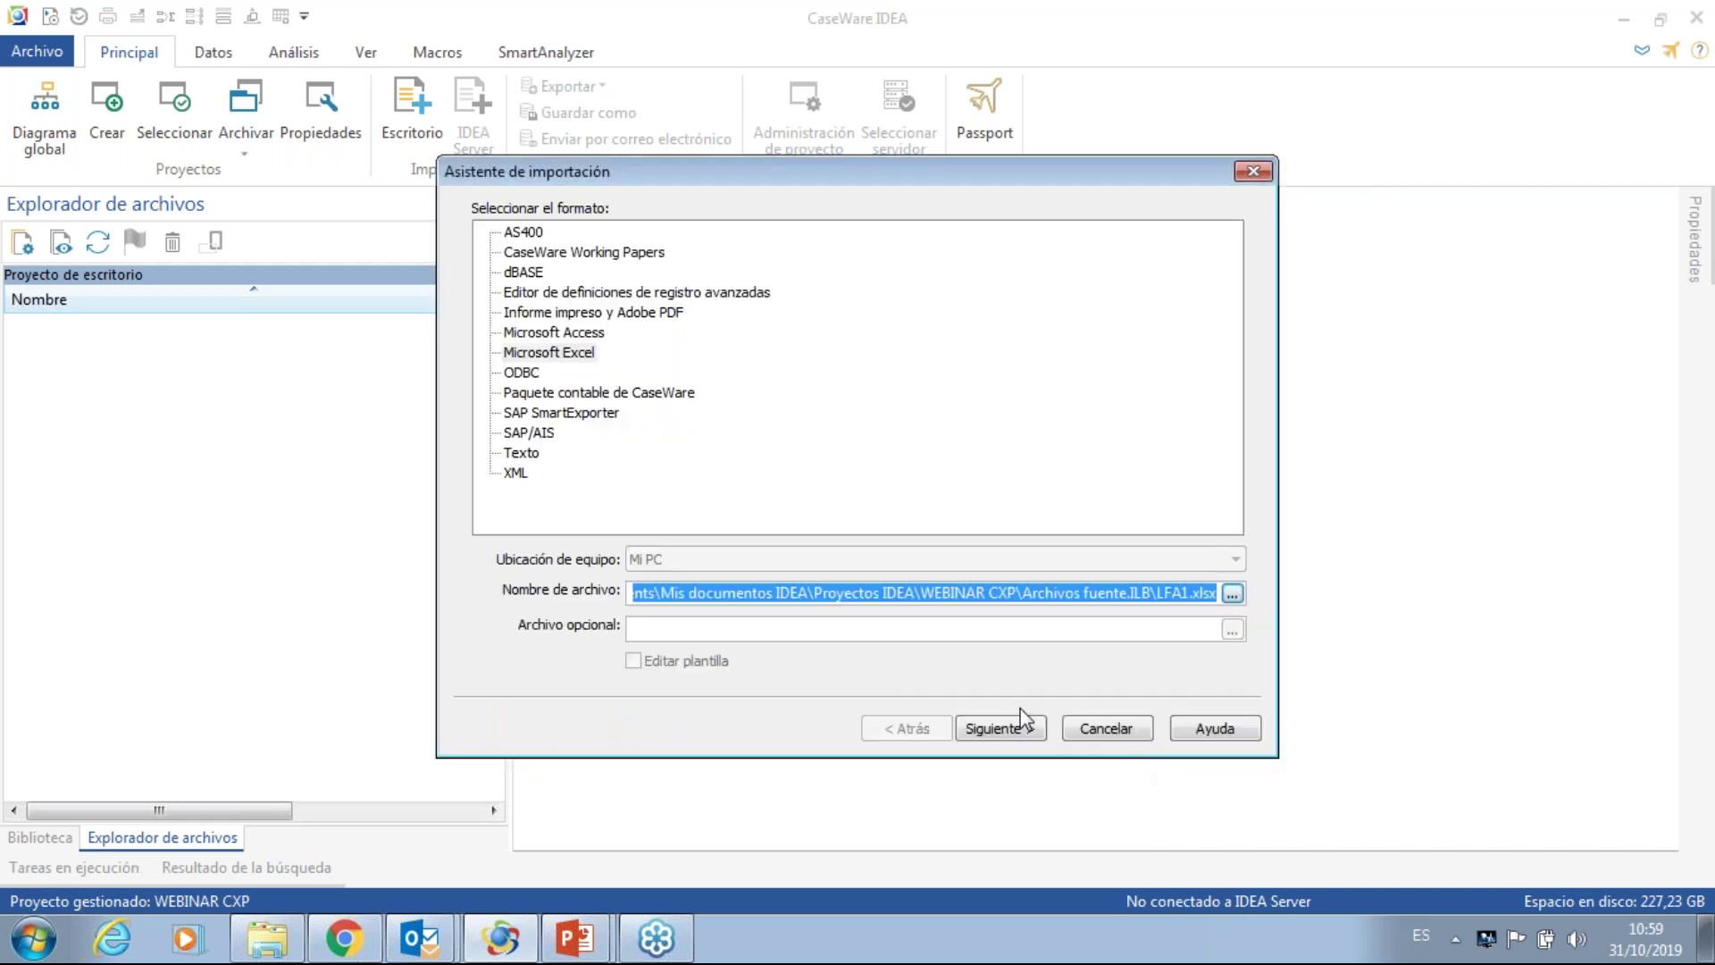
{"action": "left_click", "coordinate": [1010, 730]}
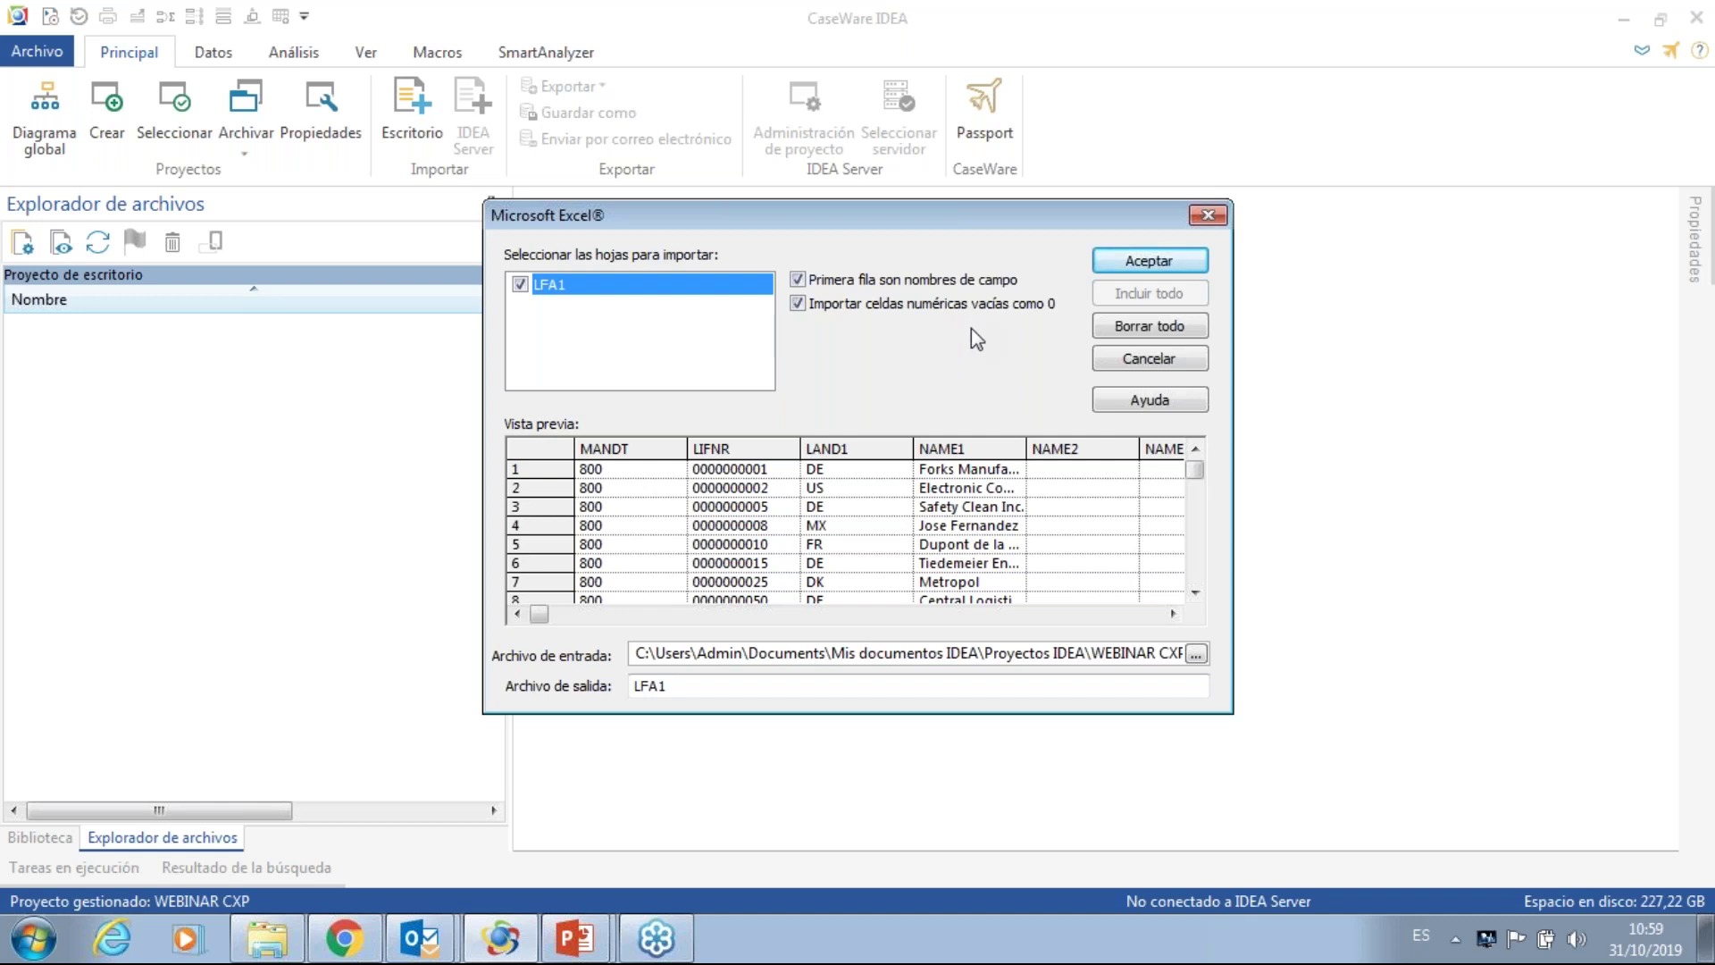
- Import the LFA1 sheet, first row as field names, into database LFA1
{"action": "left_click", "coordinate": [1148, 260]}
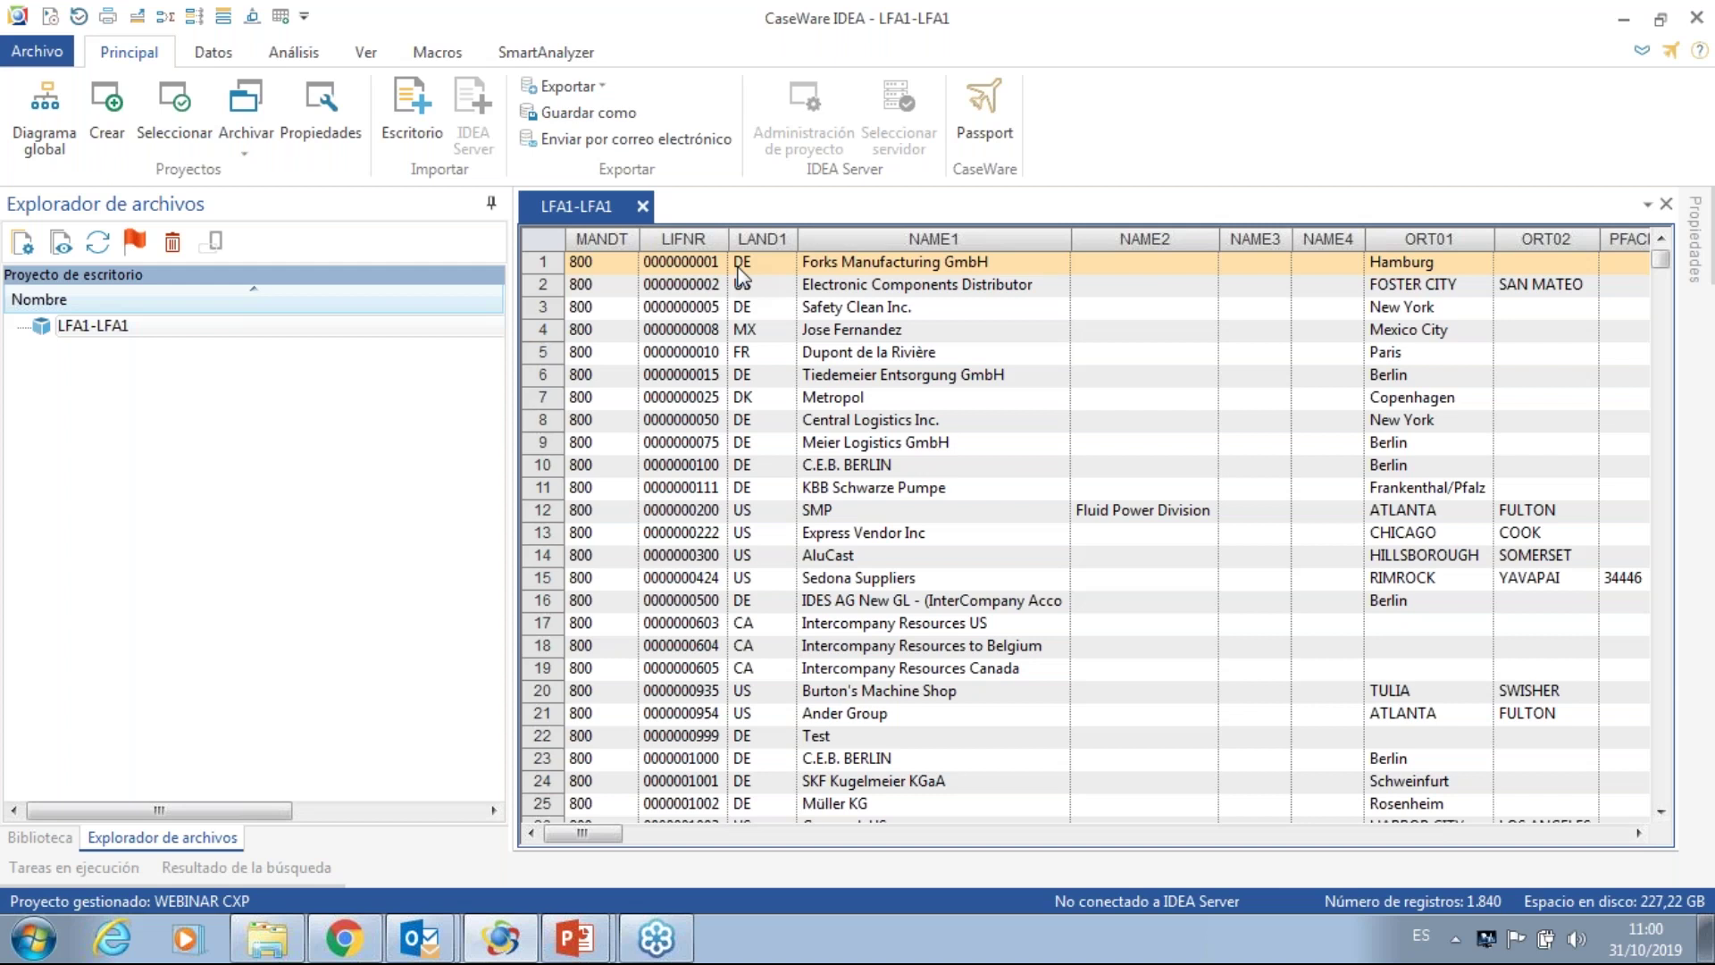
- Review the LFA1-LFA1 grid of 1,840 vendor records and its LIFNR field
{"action": "mouse_move", "coordinate": [691, 235]}
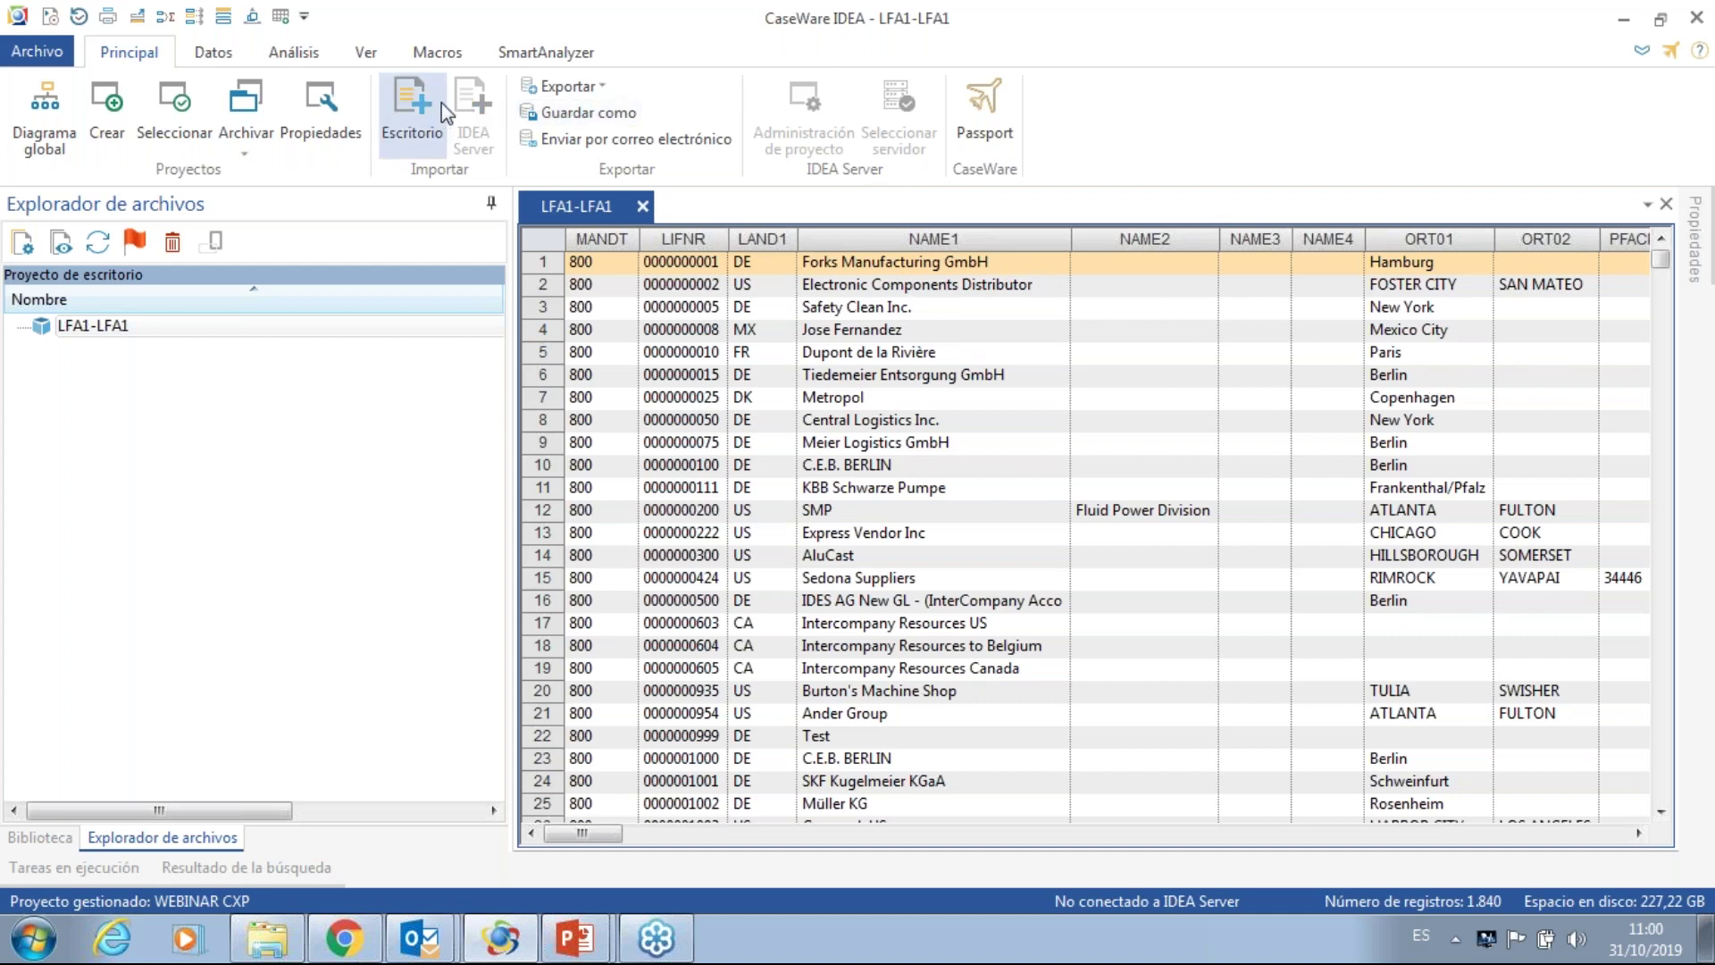
- Start an ODBC import through the Conexion_IDEA_SQL data source and log in with the SQL Server password
{"action": "left_click", "coordinate": [412, 116]}
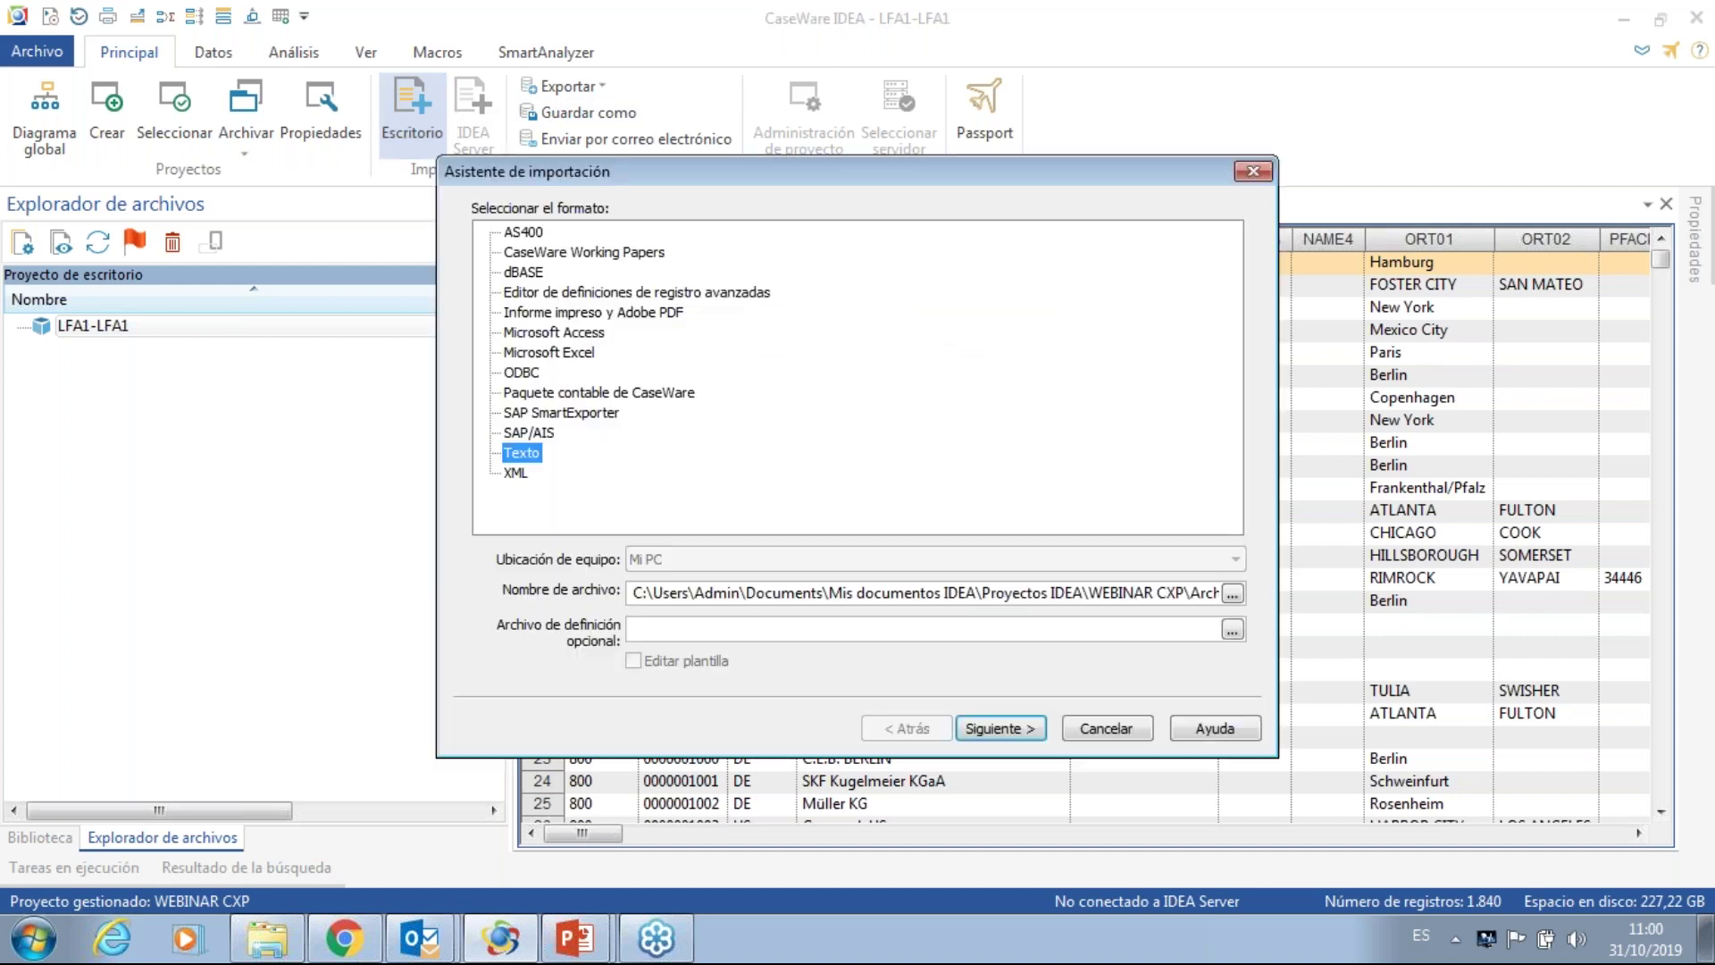
{"action": "left_click", "coordinate": [522, 372]}
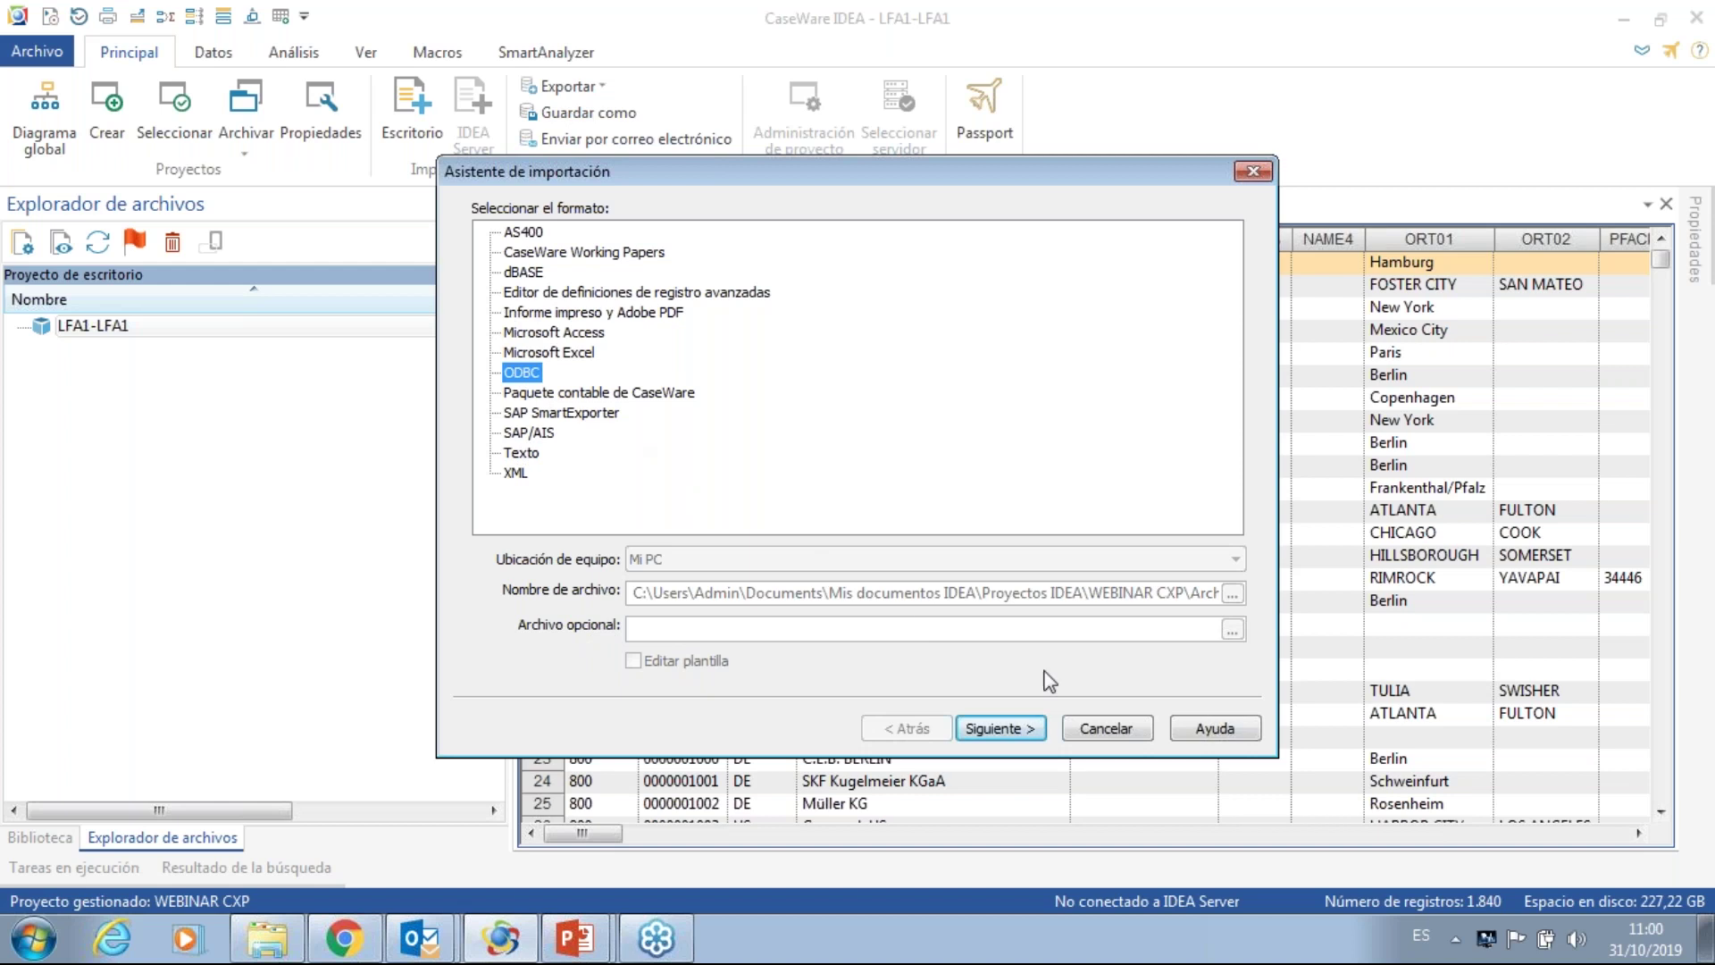
{"action": "left_click", "coordinate": [1009, 728]}
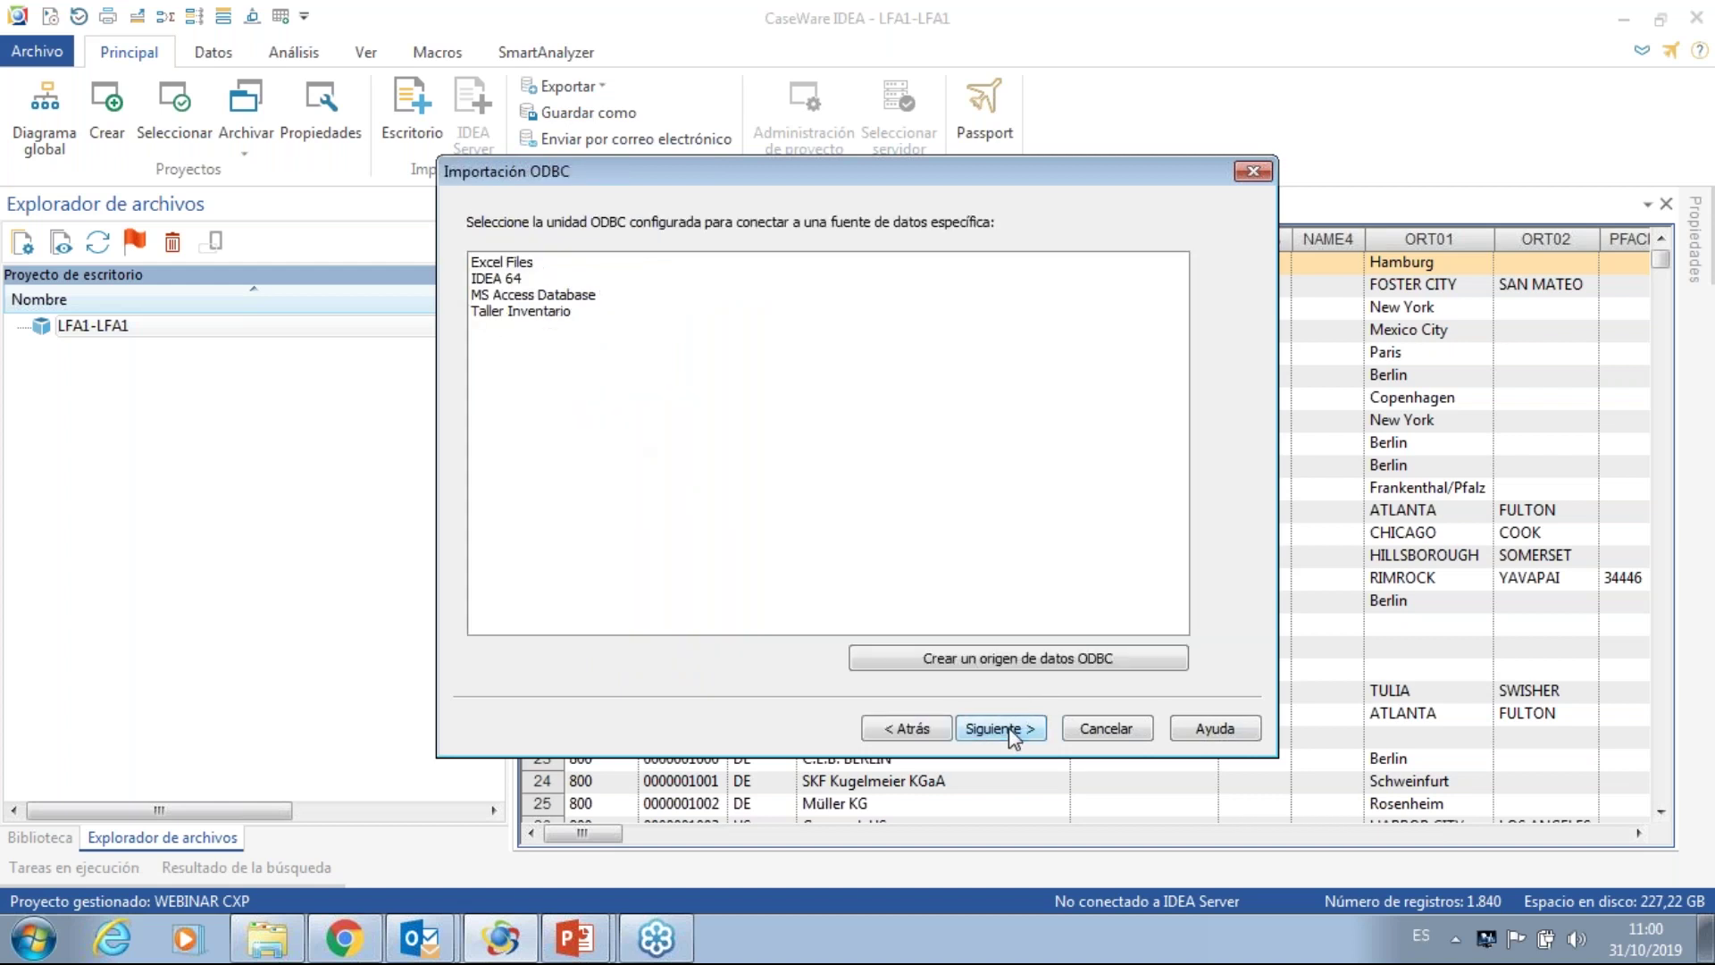
{"action": "left_click", "coordinate": [1009, 729]}
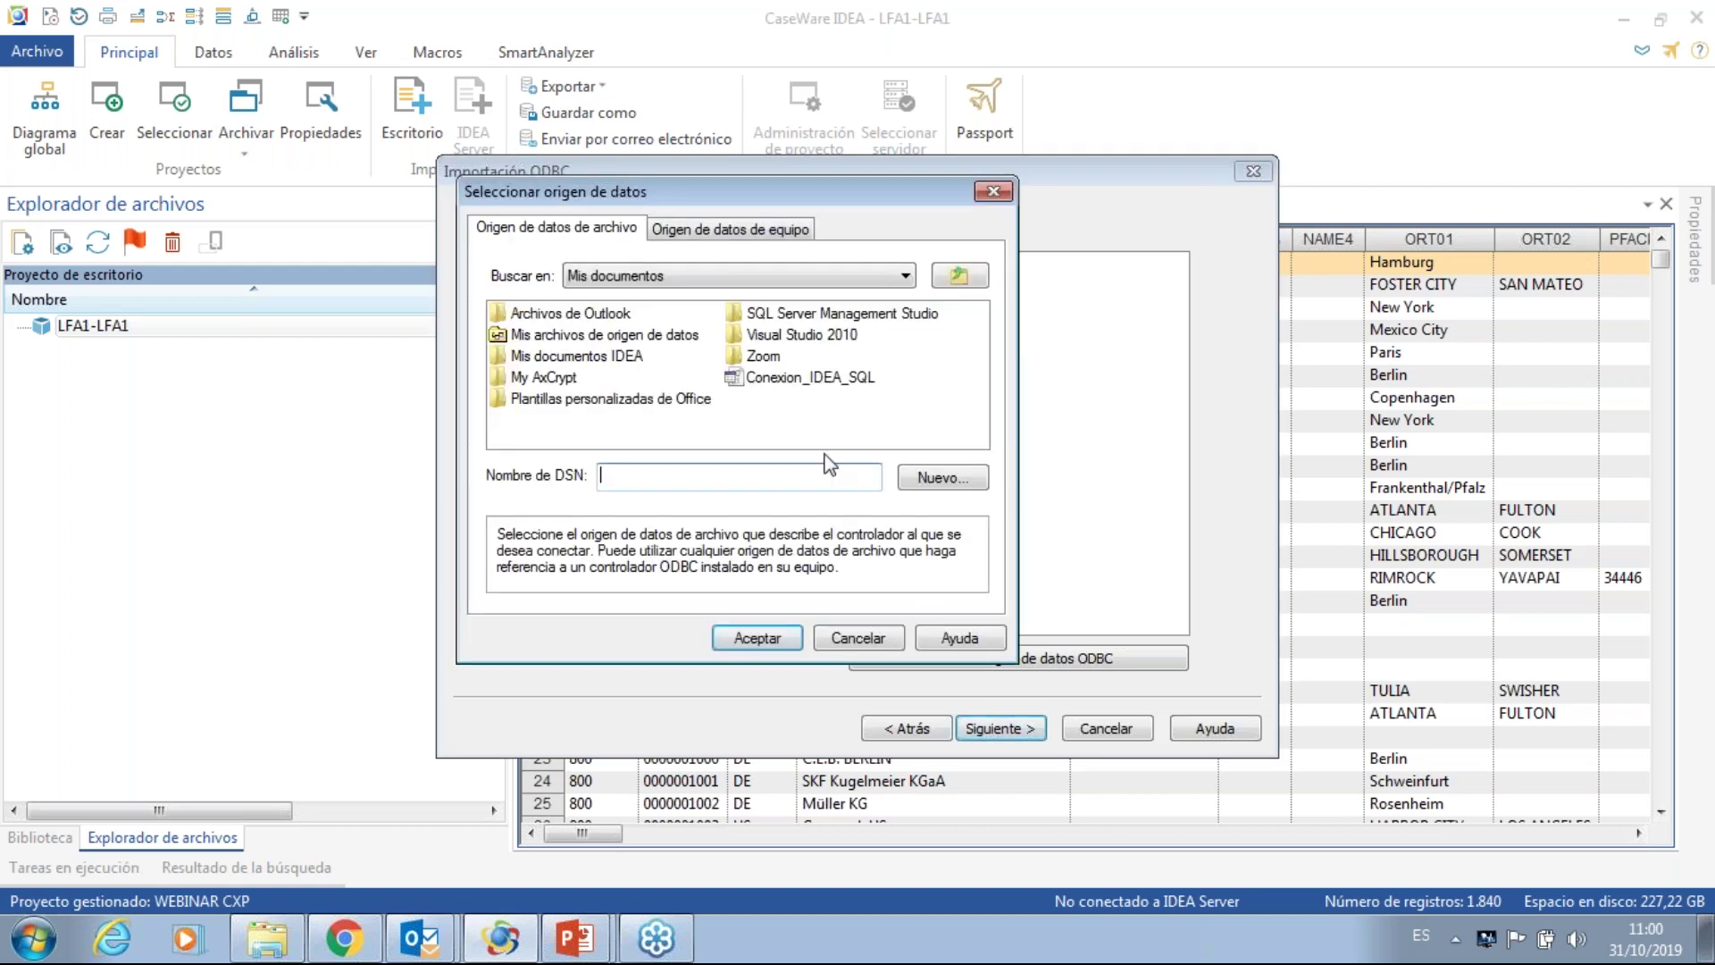
{"action": "left_click", "coordinate": [790, 379]}
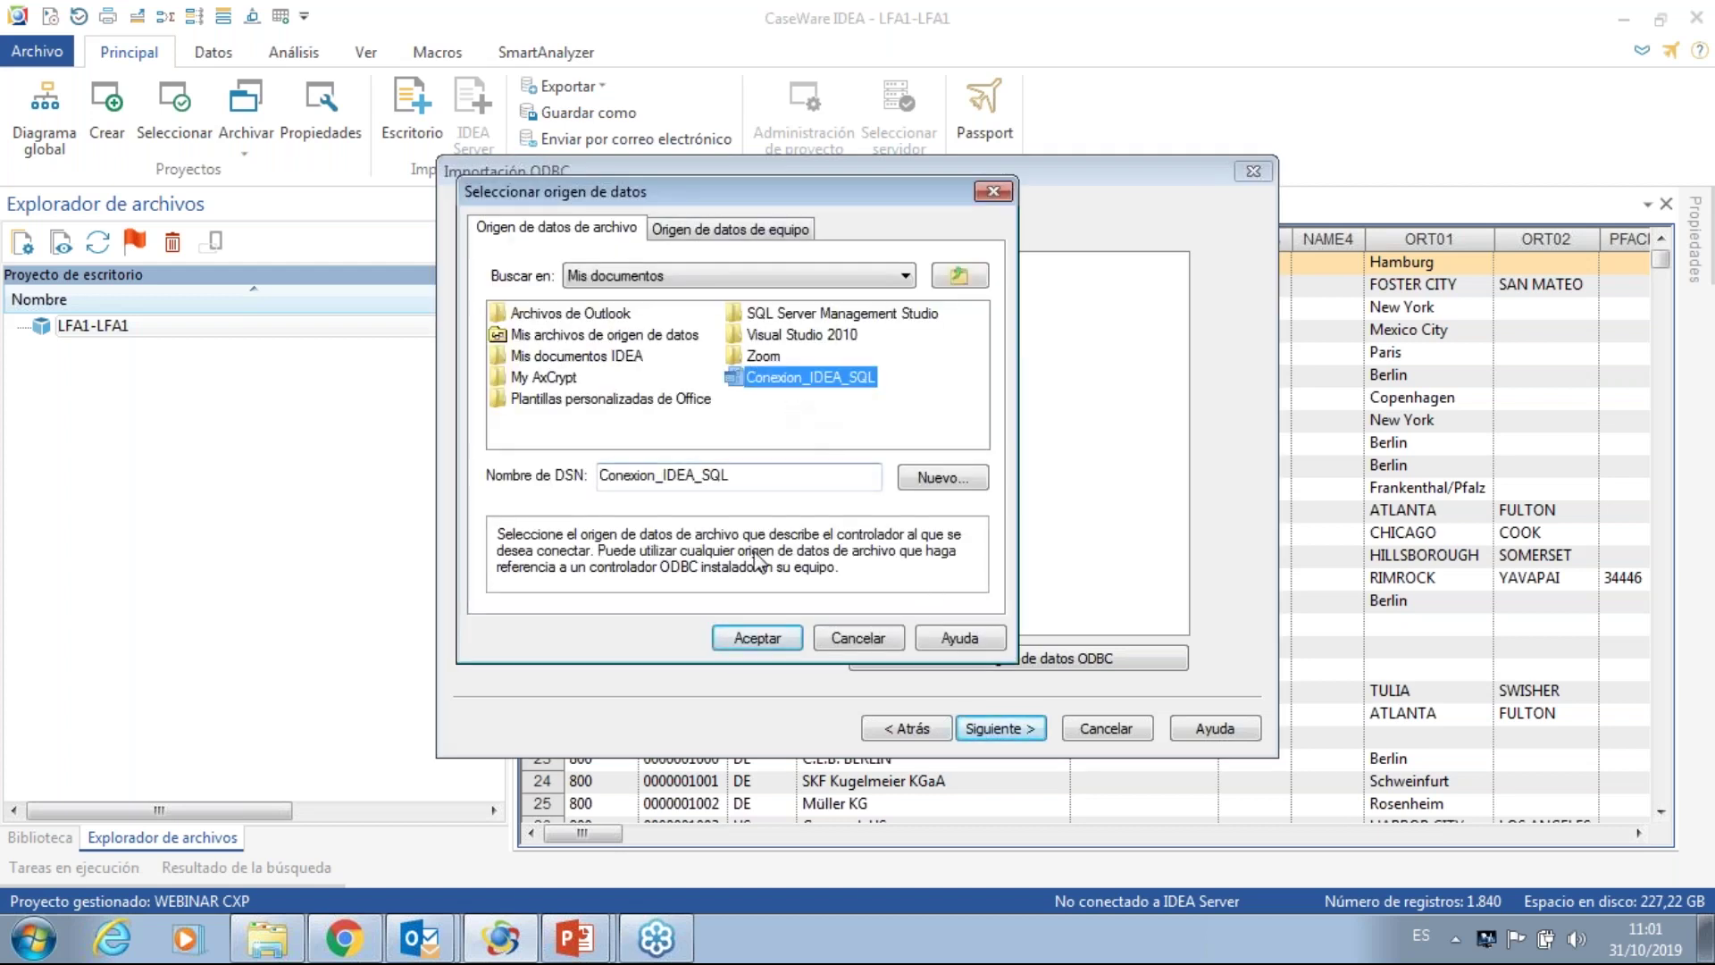
{"action": "left_click", "coordinate": [750, 638]}
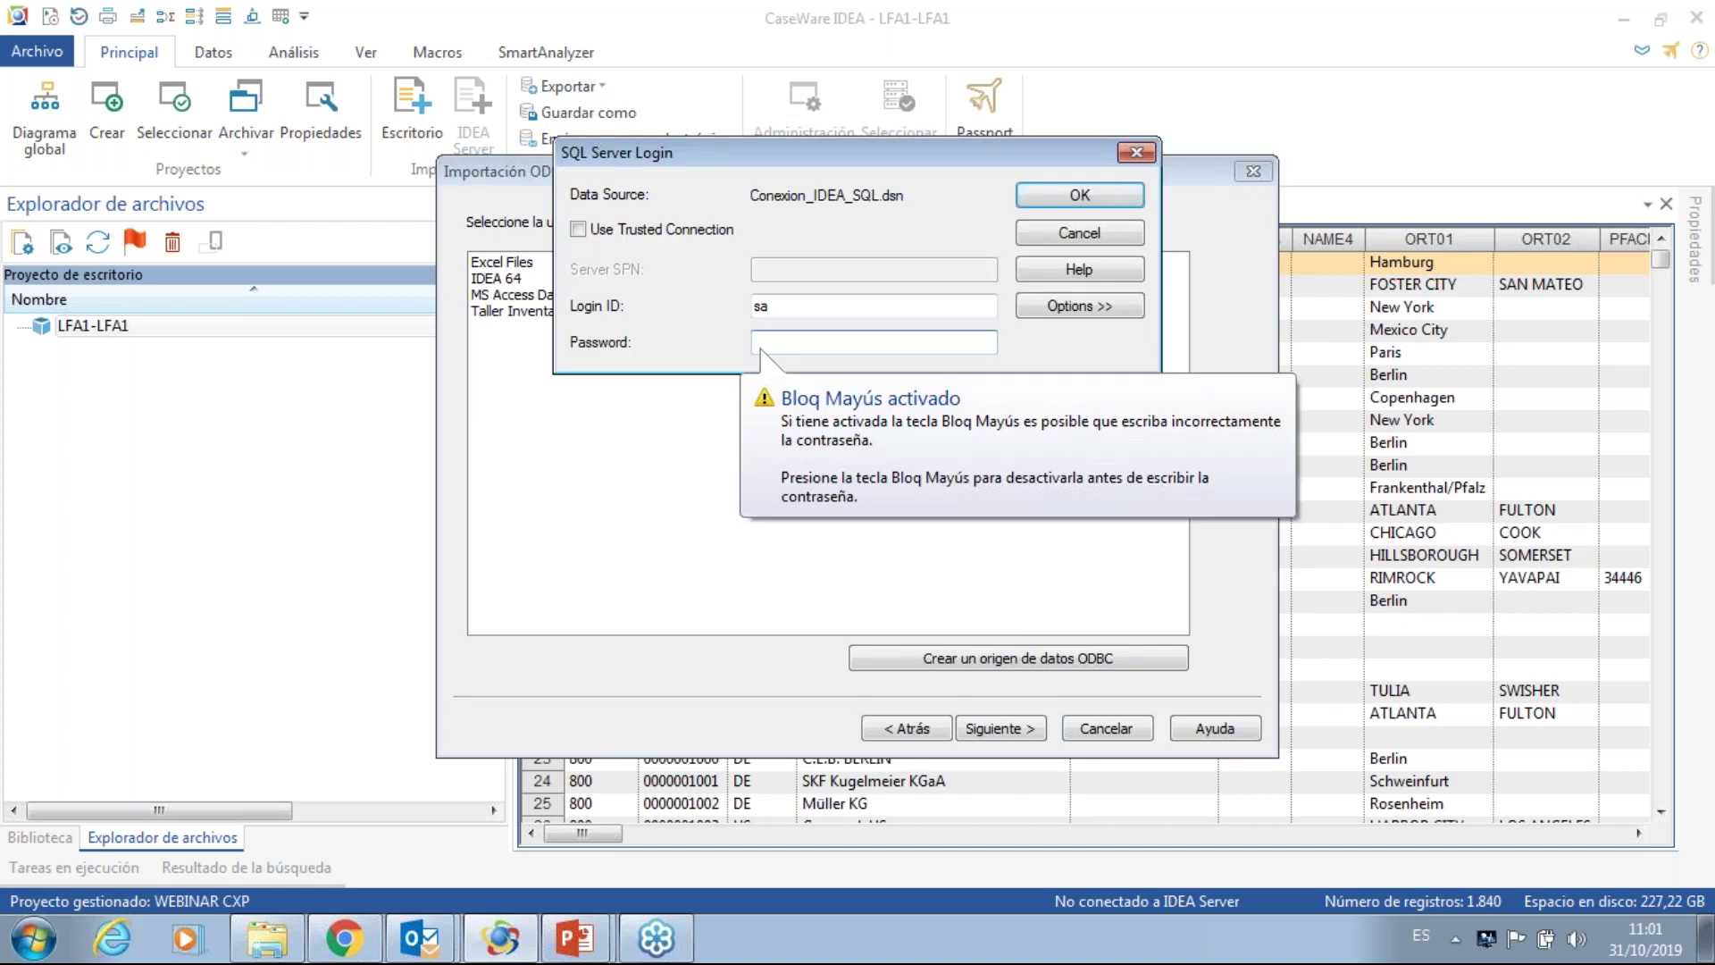
{"action": "key", "text": "Caps_Lock"}
{"action": "type", "text": "••••"}
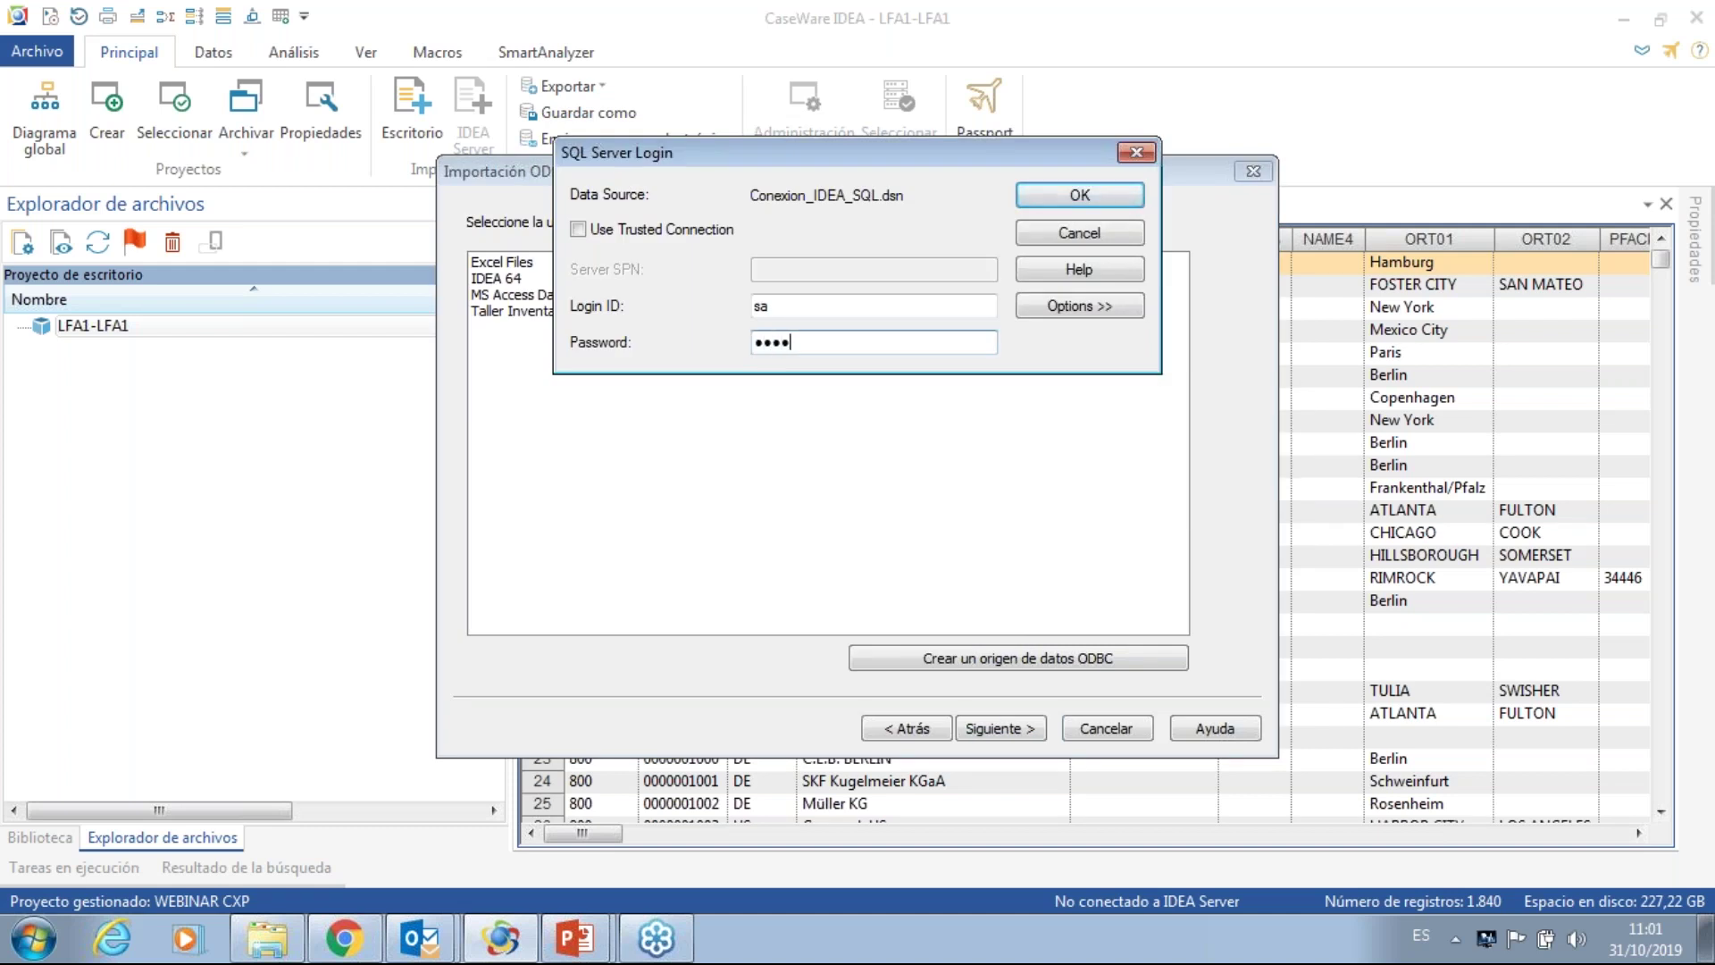
{"action": "left_click", "coordinate": [1093, 198]}
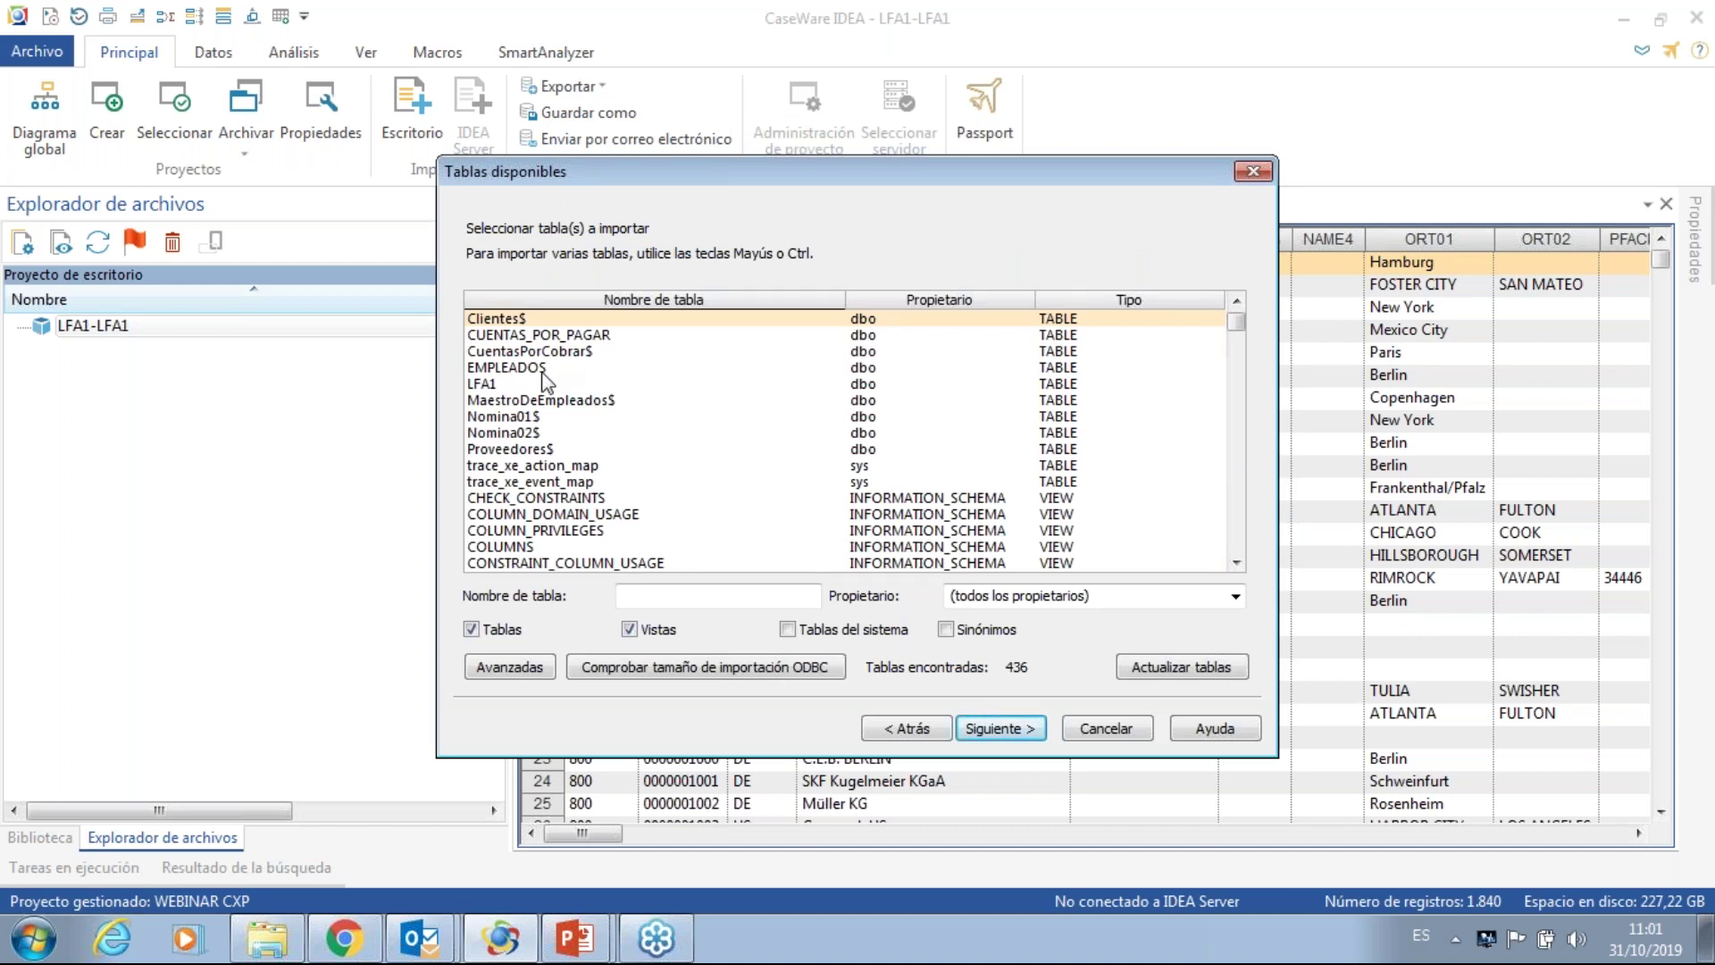
- Select the CUENTAS_POR_PAGAR table, accept its SELECT * statement, and advance to database naming
{"action": "left_click", "coordinate": [541, 337]}
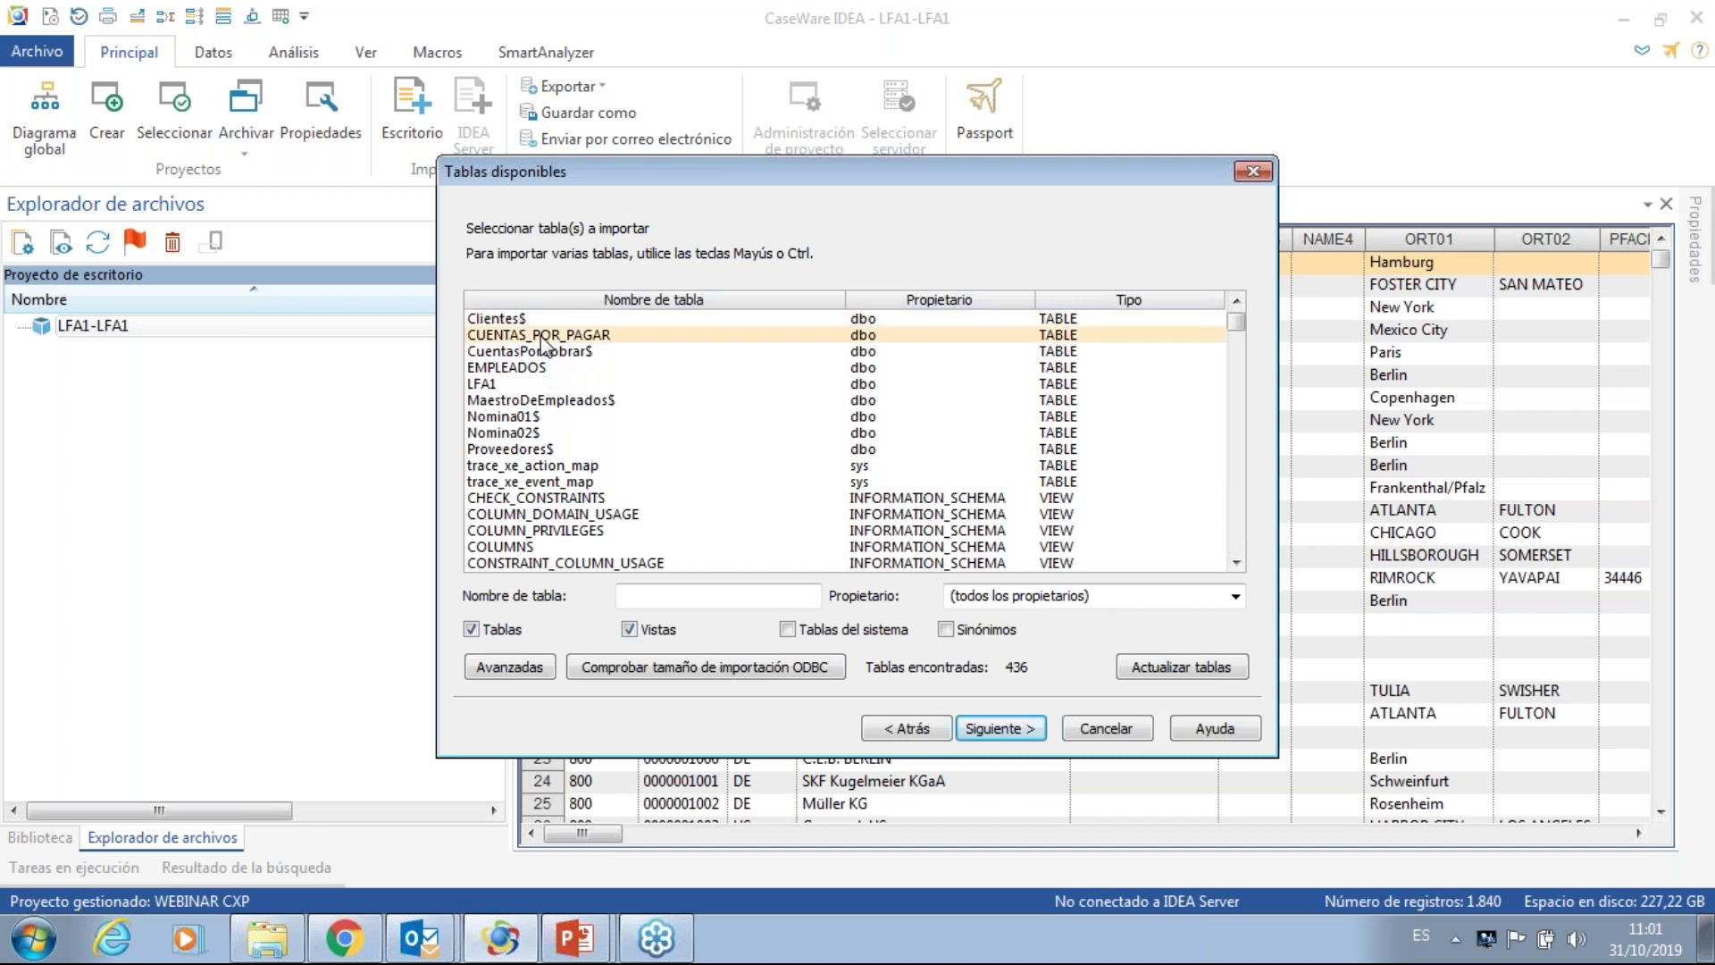
{"action": "left_click", "coordinate": [516, 672]}
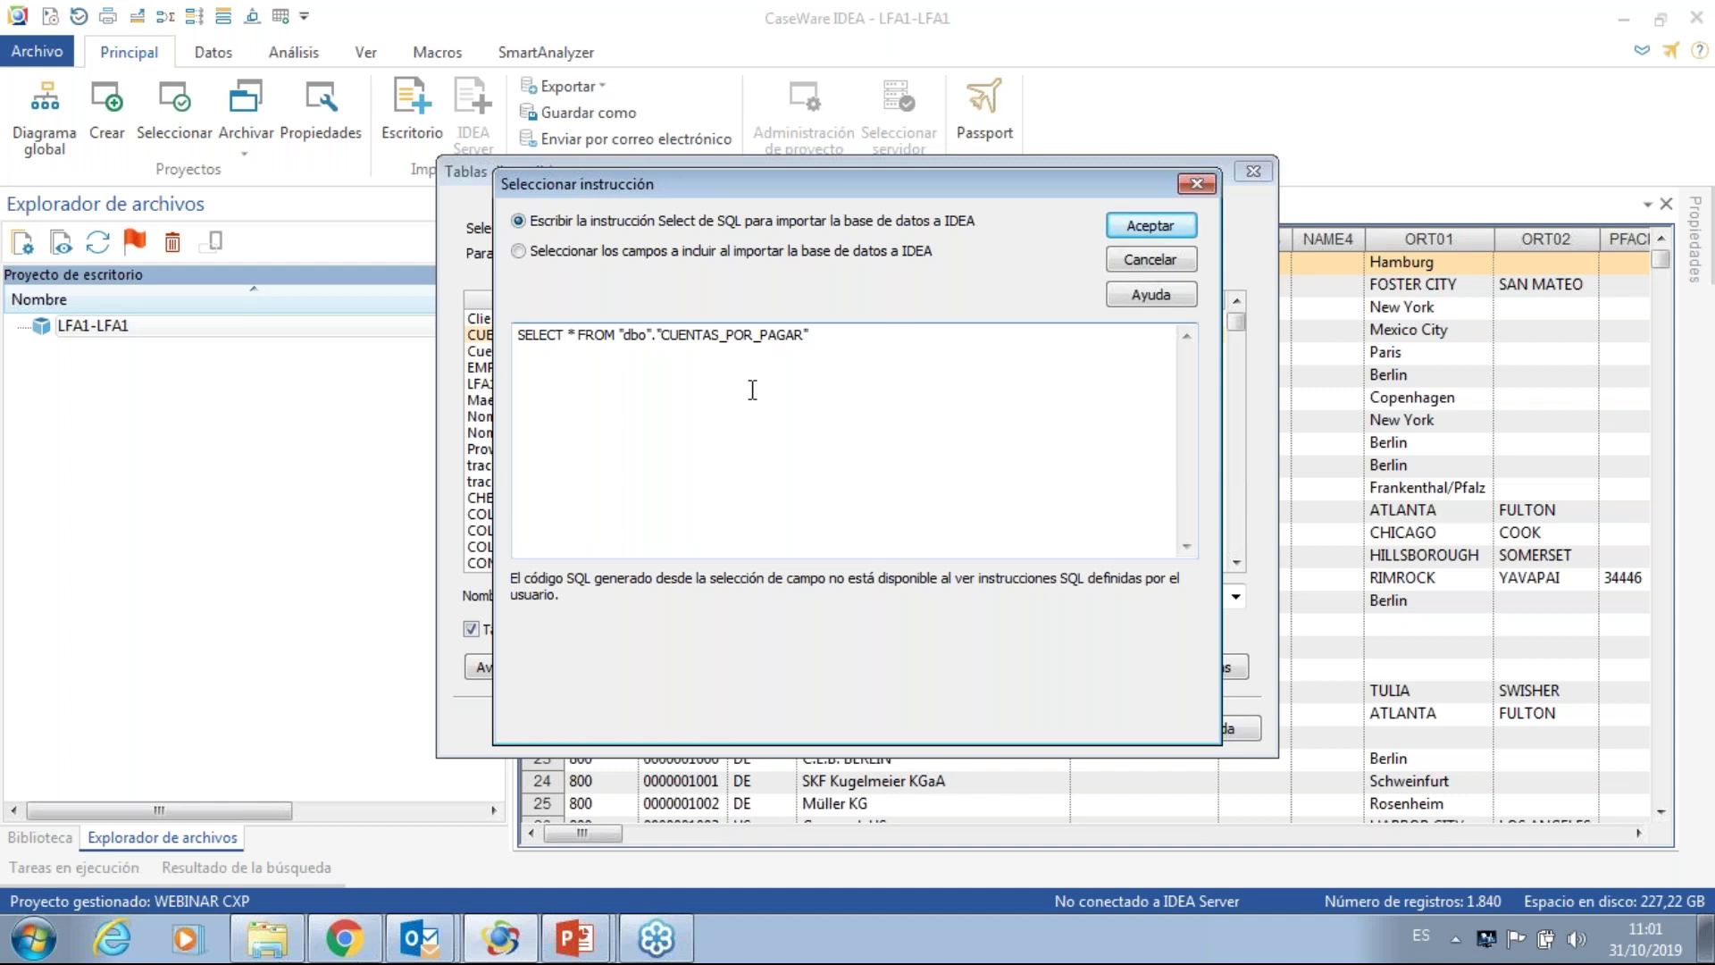
{"action": "left_click", "coordinate": [1133, 235]}
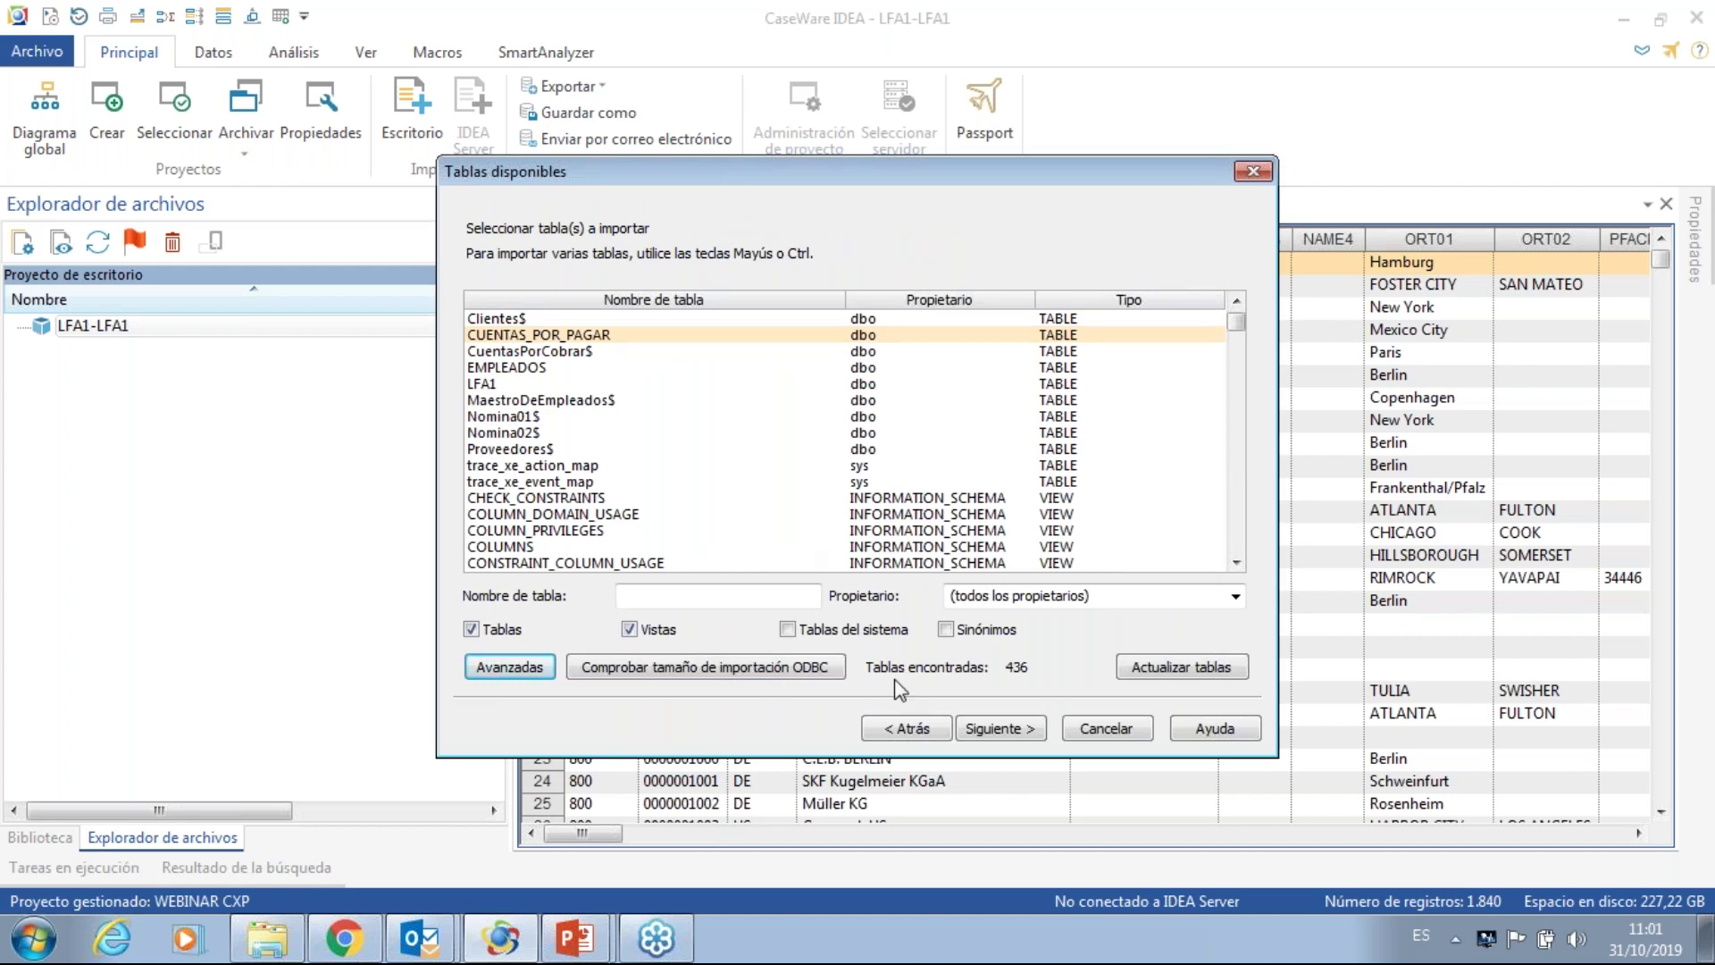
{"action": "left_click", "coordinate": [994, 729]}
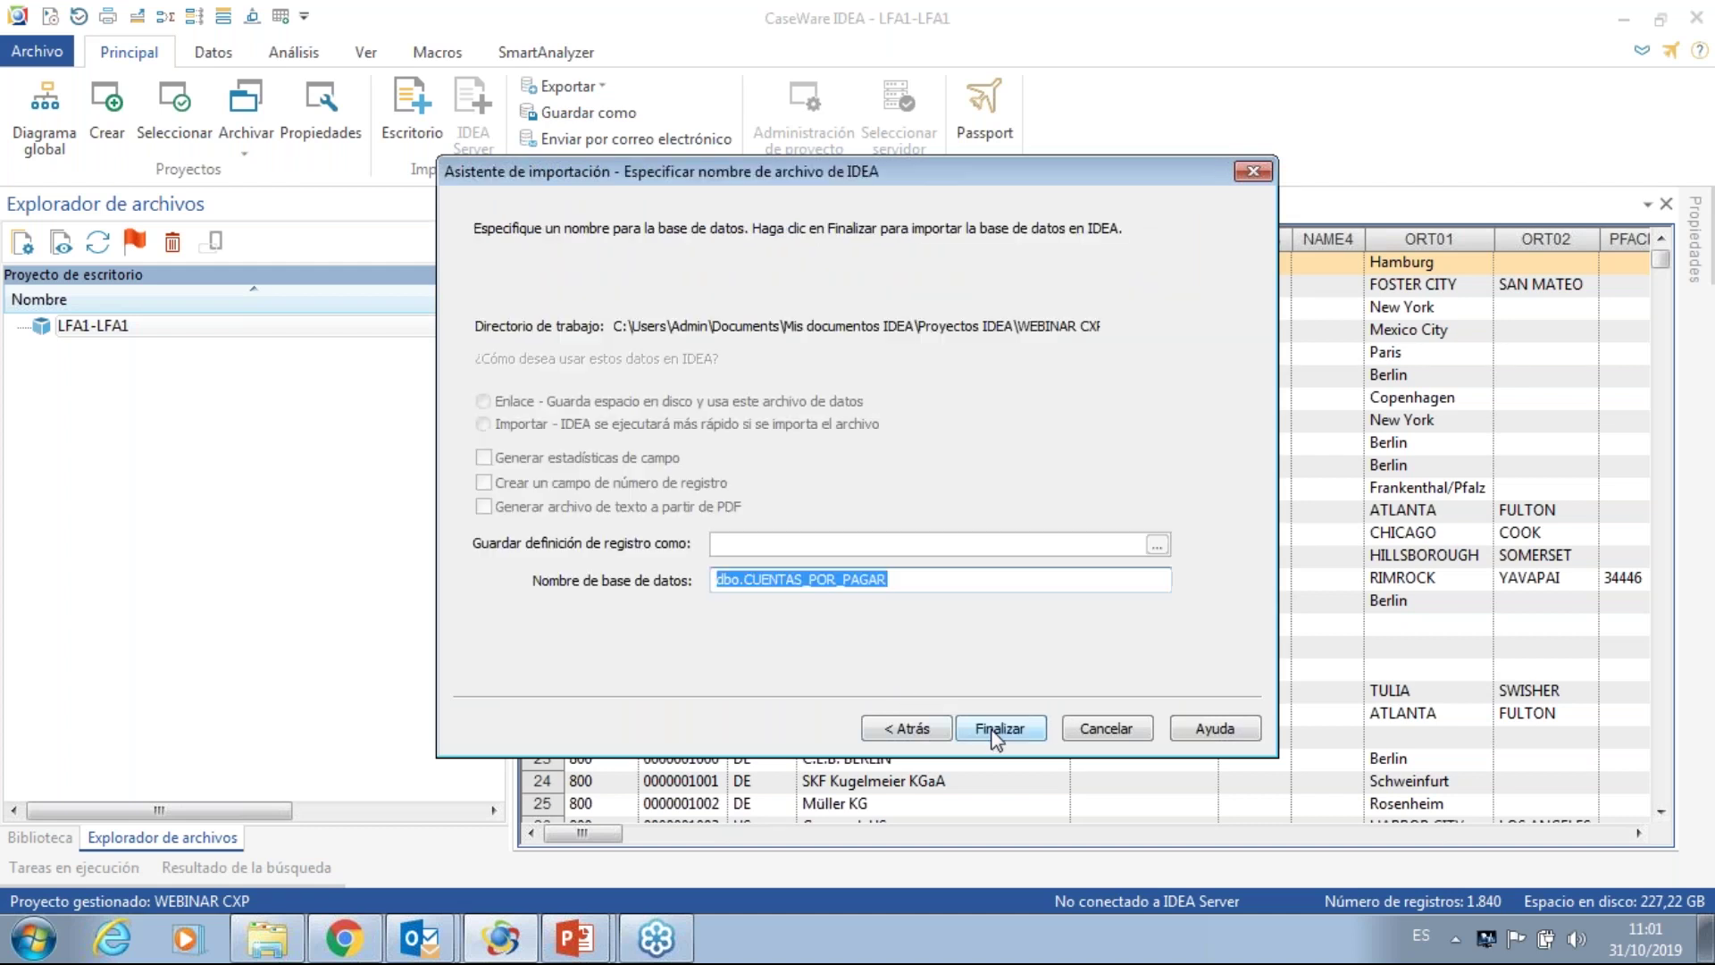
- Rename dbo.CUENTAS_POR_PAGAR to CUENTAS_POR_PAGAR_PER01, run the import and acknowledge the notice
{"action": "left_click", "coordinate": [750, 582]}
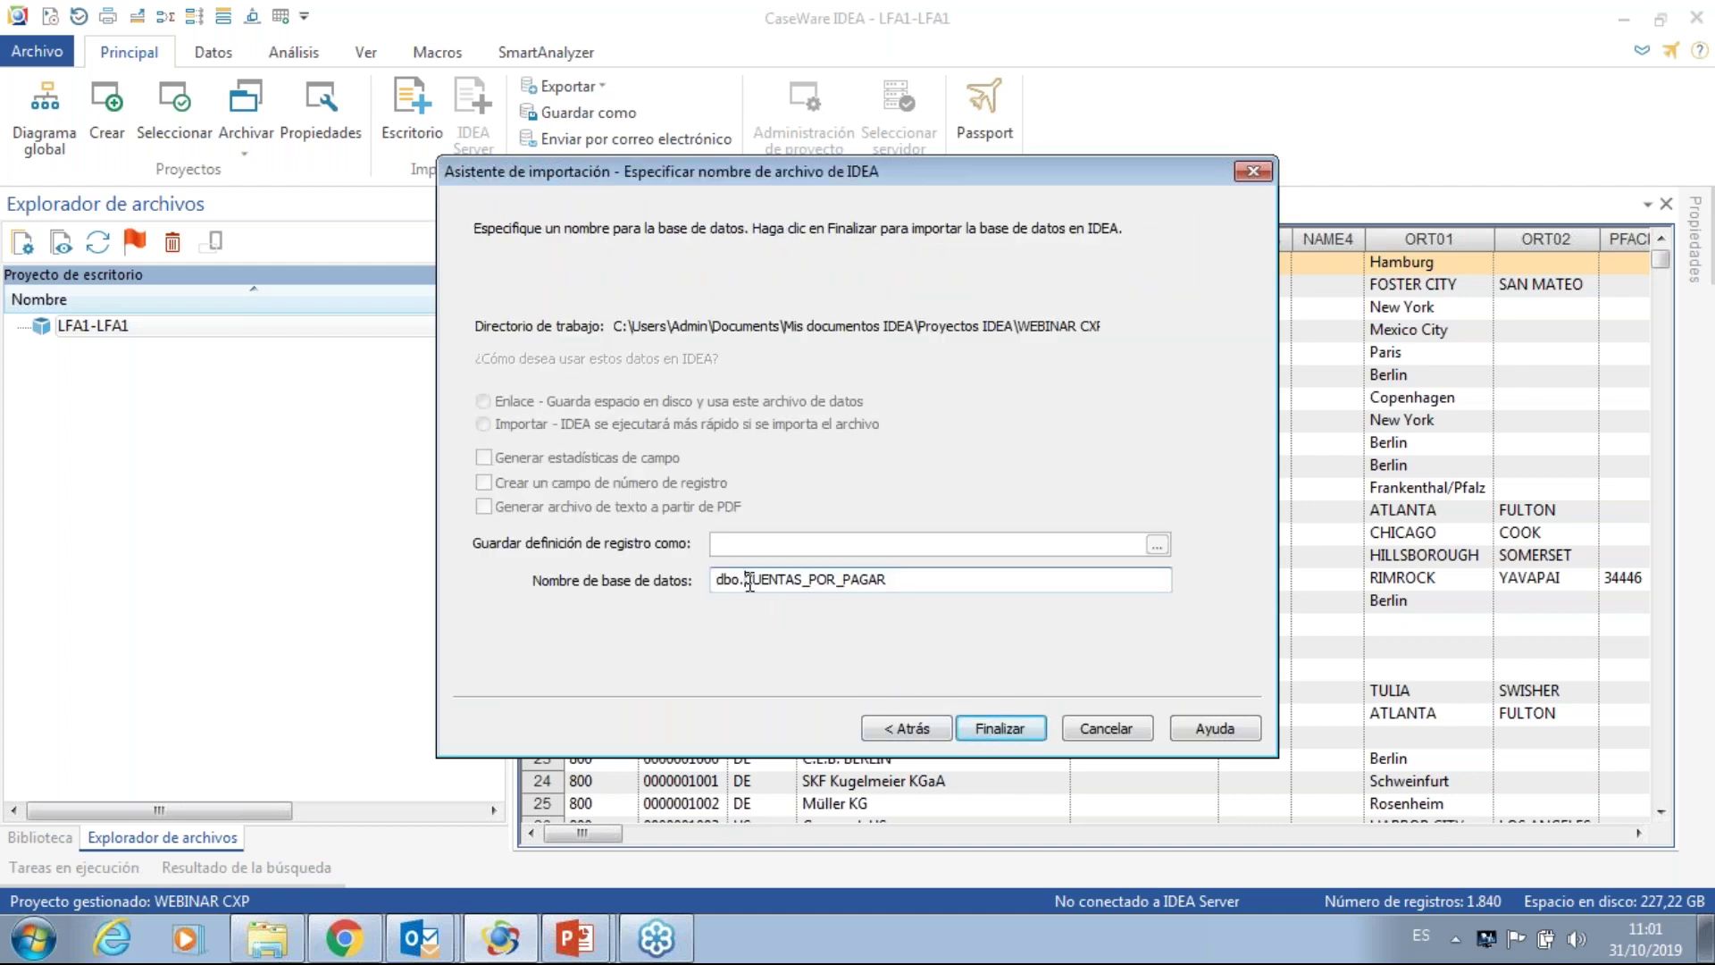
{"action": "key", "text": "BackSpace"}
{"action": "key", "text": "BackSpace"}
{"action": "key", "text": "BackSpace"}
{"action": "key", "text": "BackSpace"}
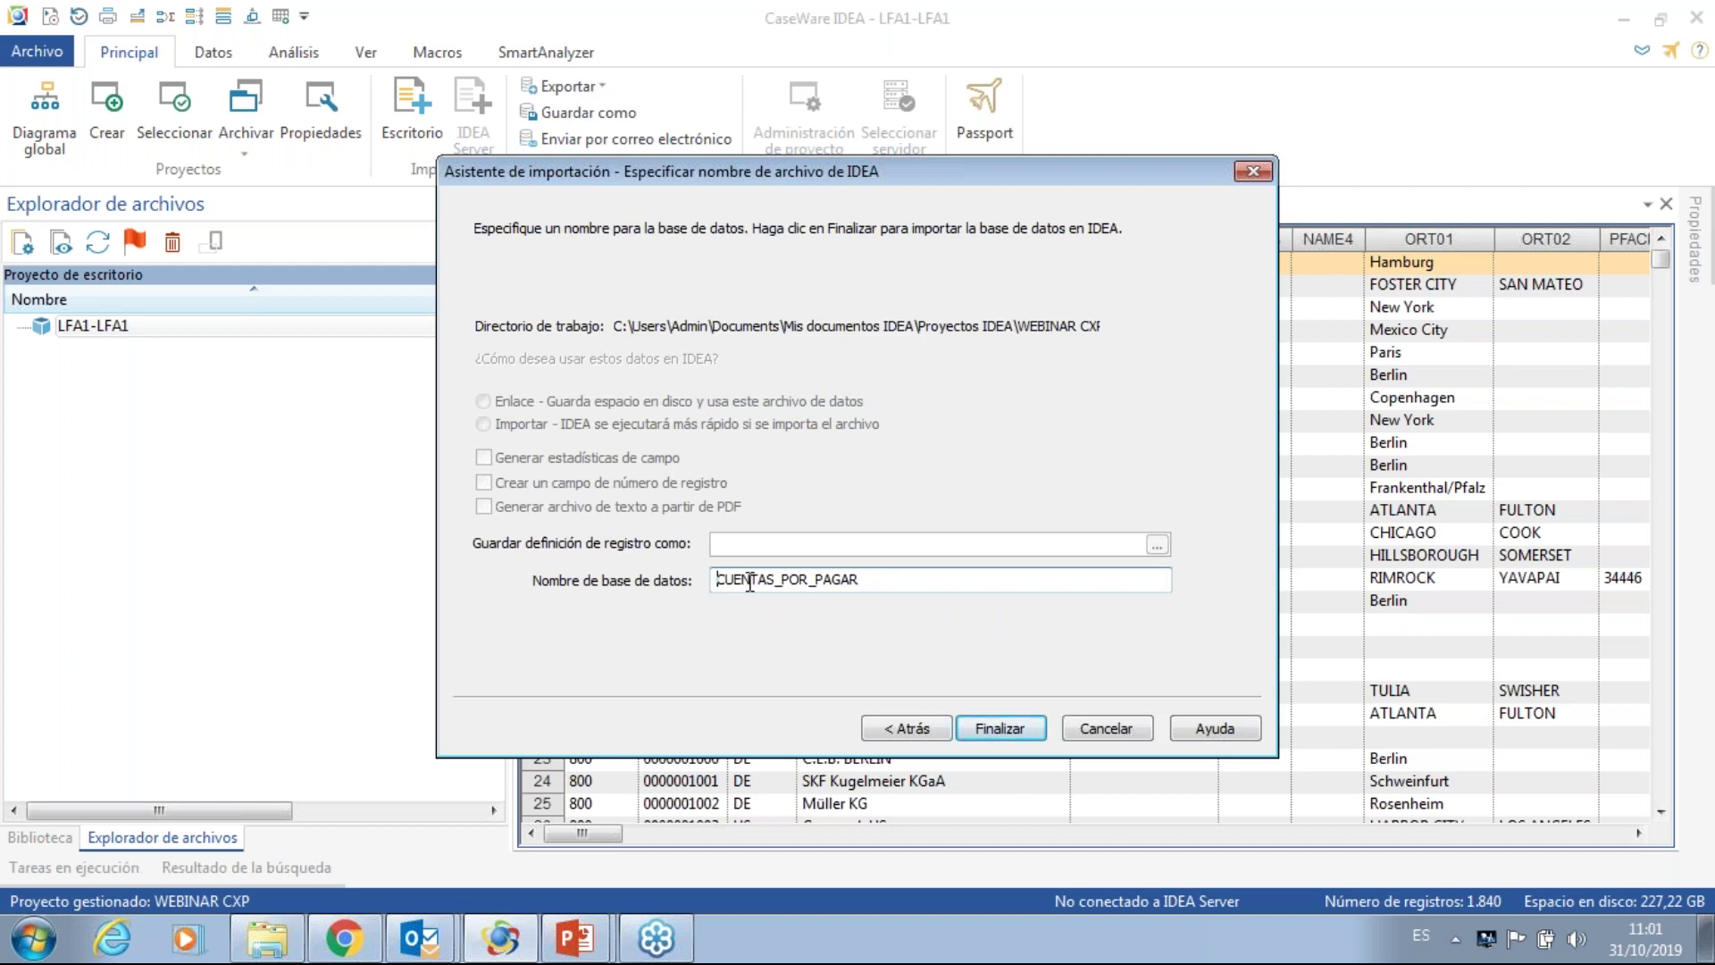
{"action": "left_click", "coordinate": [866, 579]}
{"action": "type", "text": "_PER01"}
{"action": "left_click", "coordinate": [998, 731]}
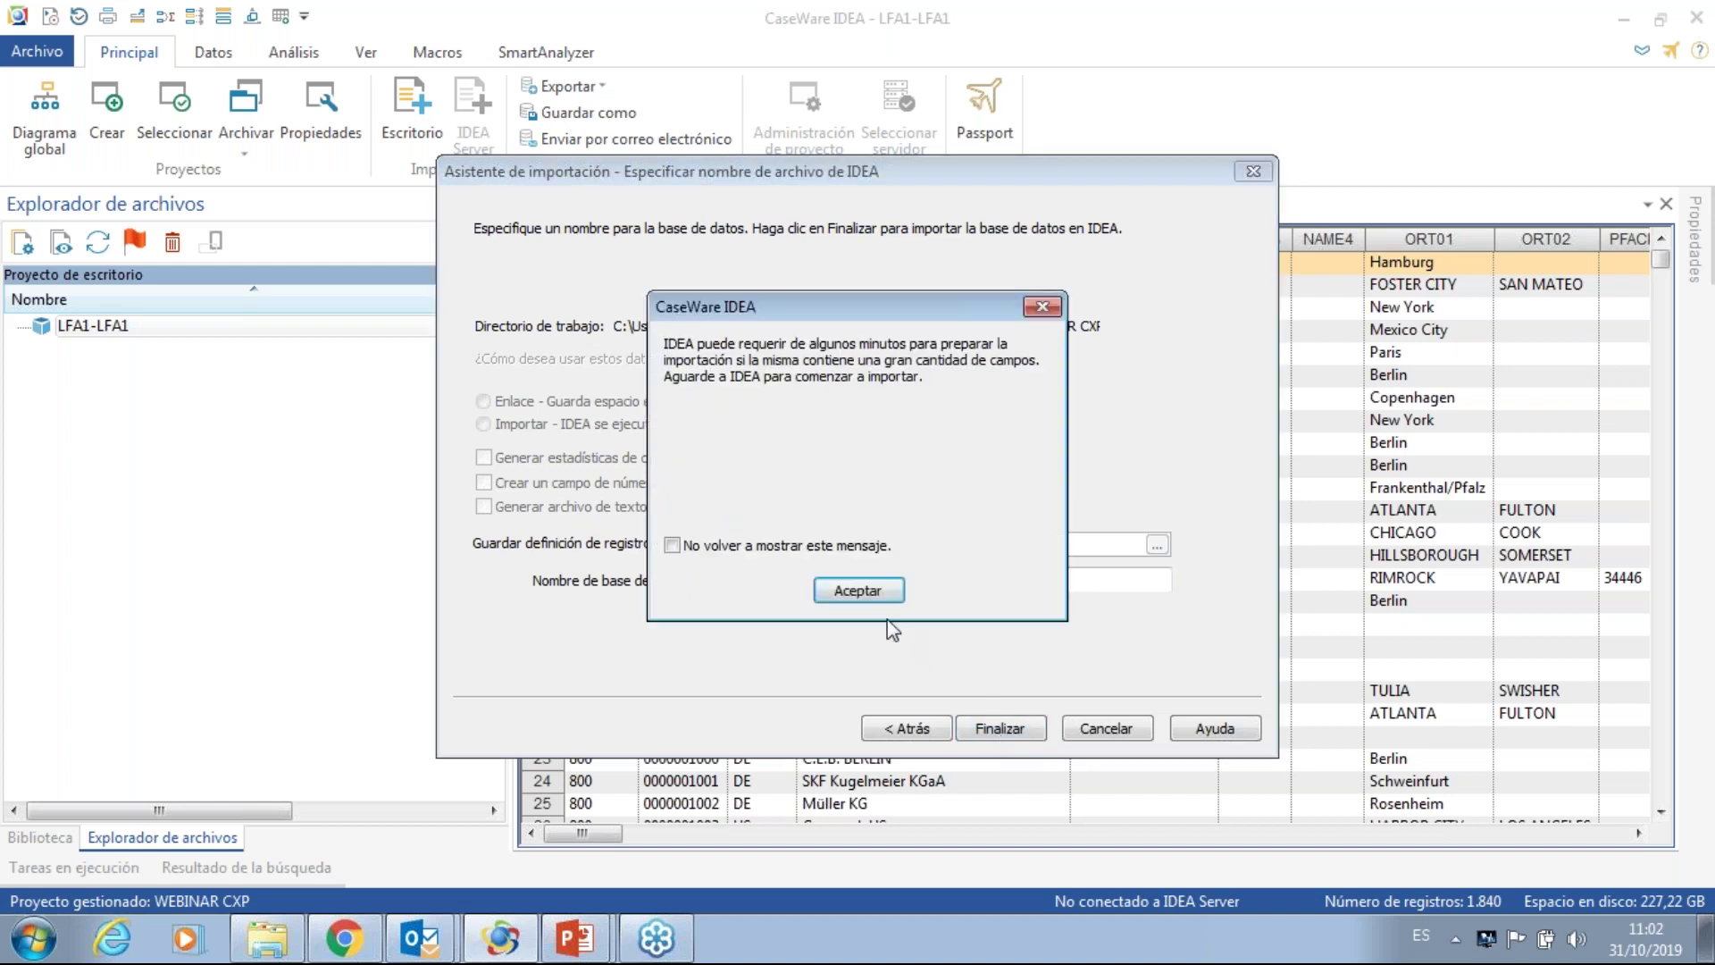
{"action": "left_click", "coordinate": [857, 591]}
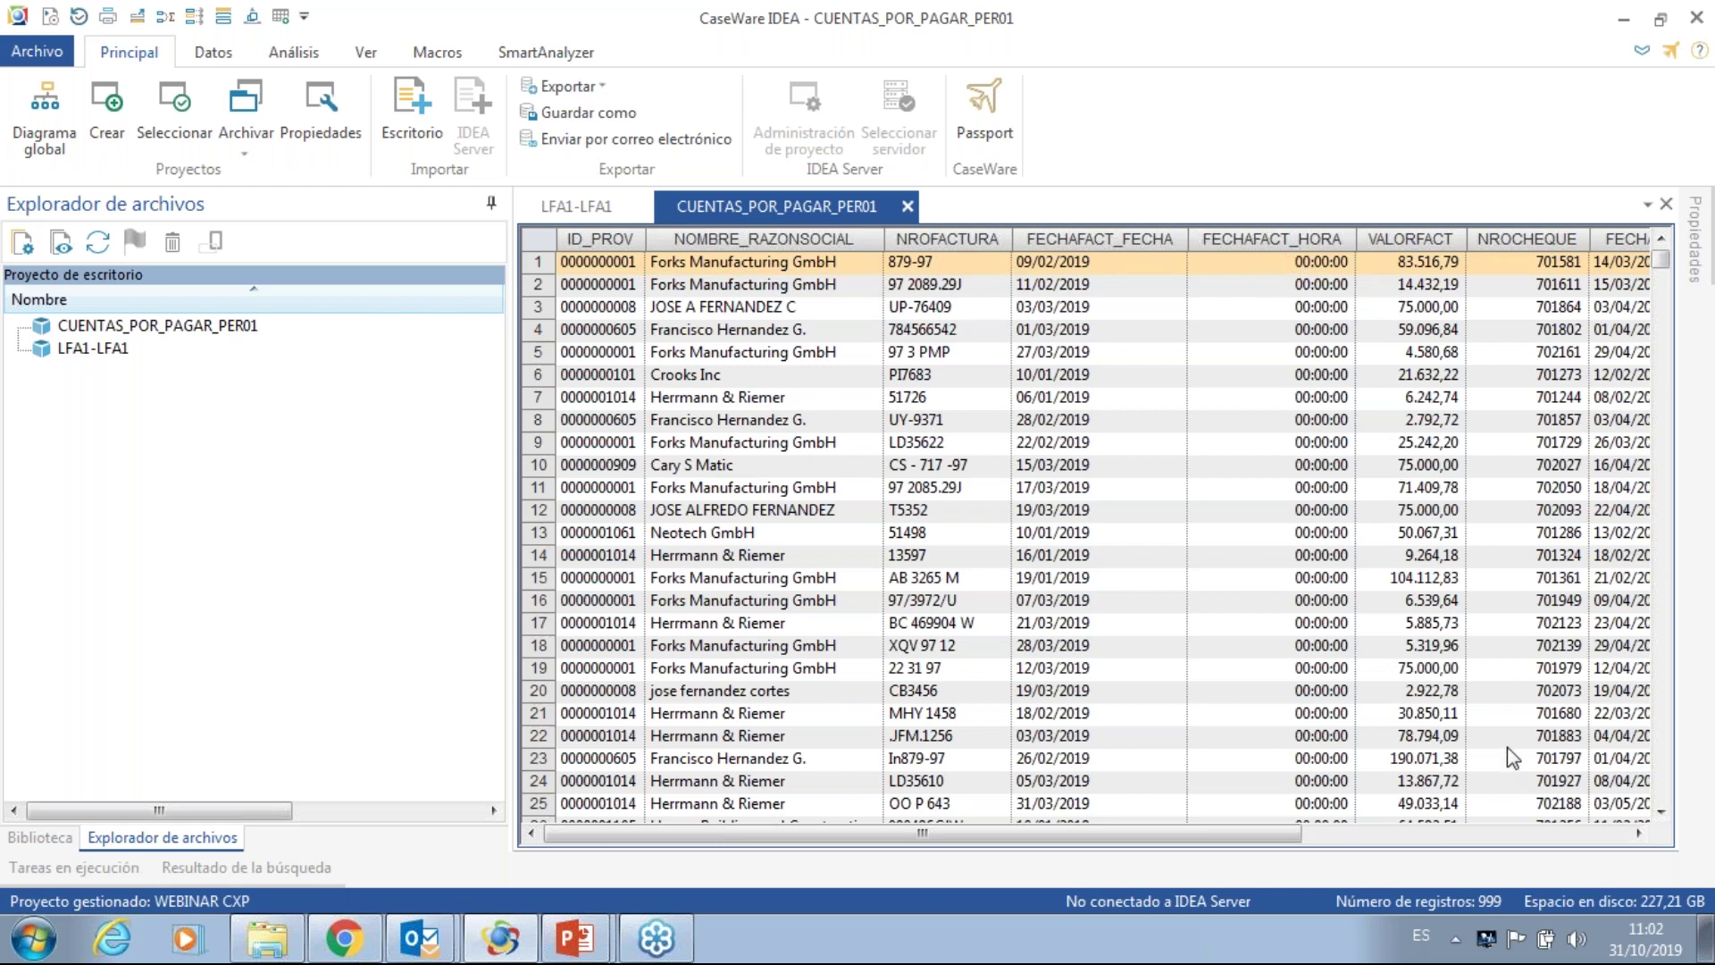
- Scroll through the CUENTAS_POR_PAGAR_PER01 columns and back, then start a new import from Escritorio
{"action": "left_click", "coordinate": [1637, 834]}
{"action": "left_click", "coordinate": [1638, 834]}
{"action": "left_click", "coordinate": [1638, 835]}
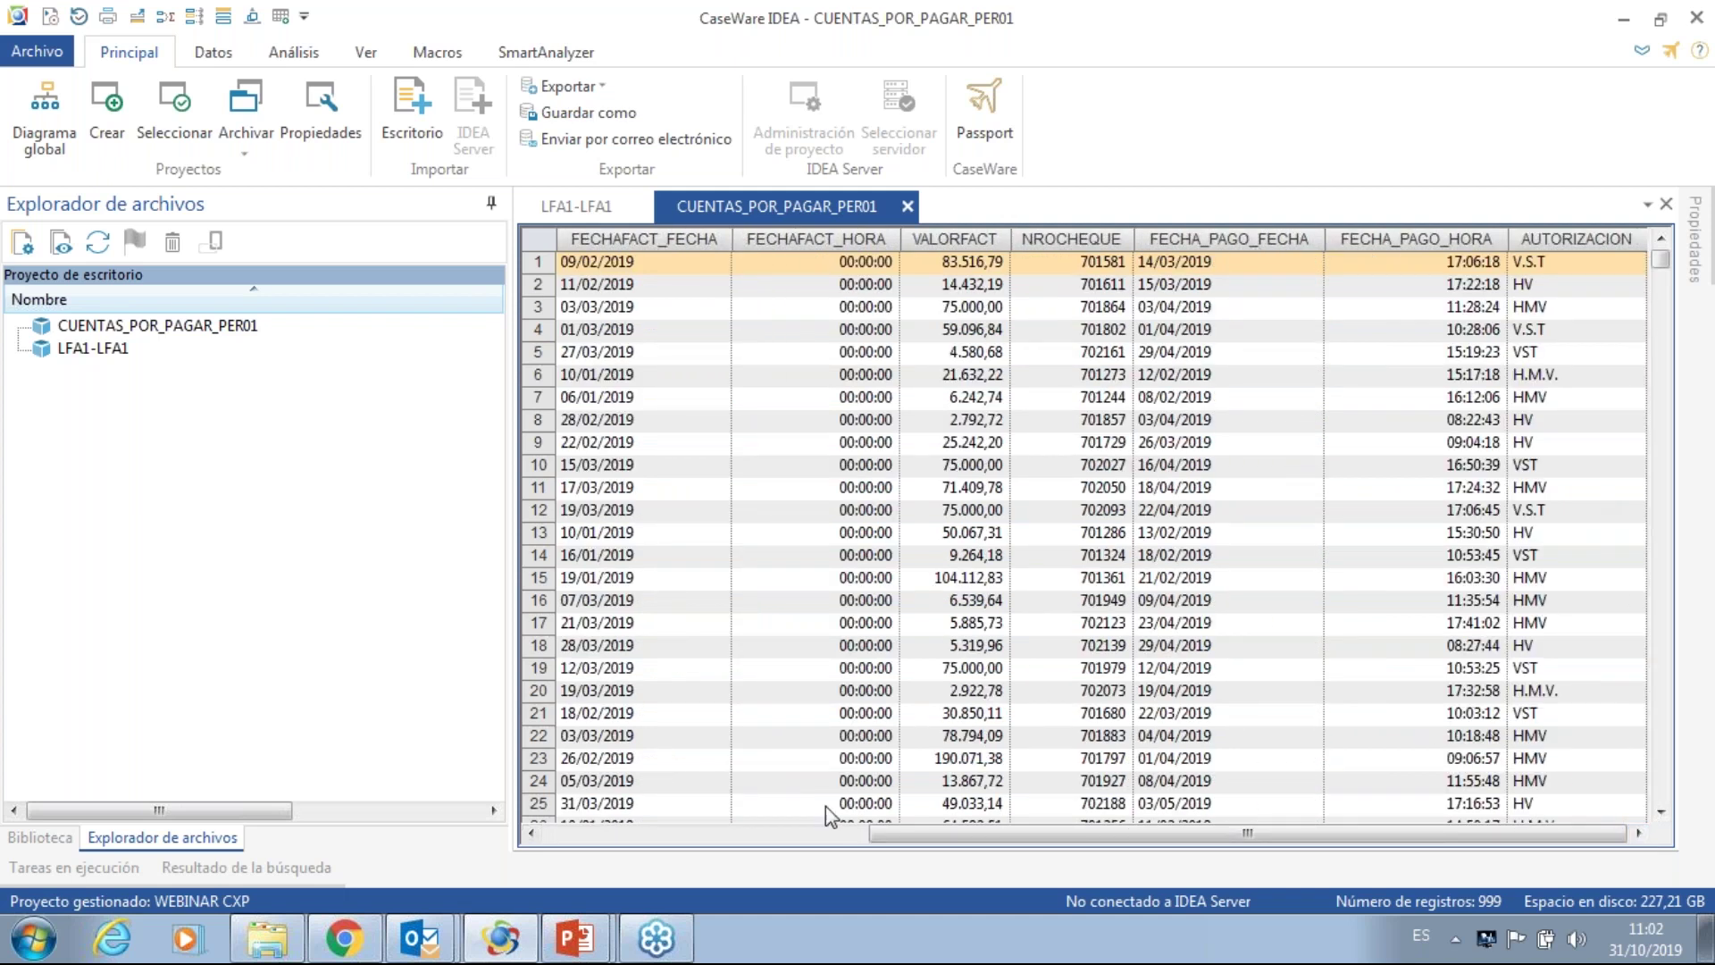
{"action": "left_click", "coordinate": [673, 839]}
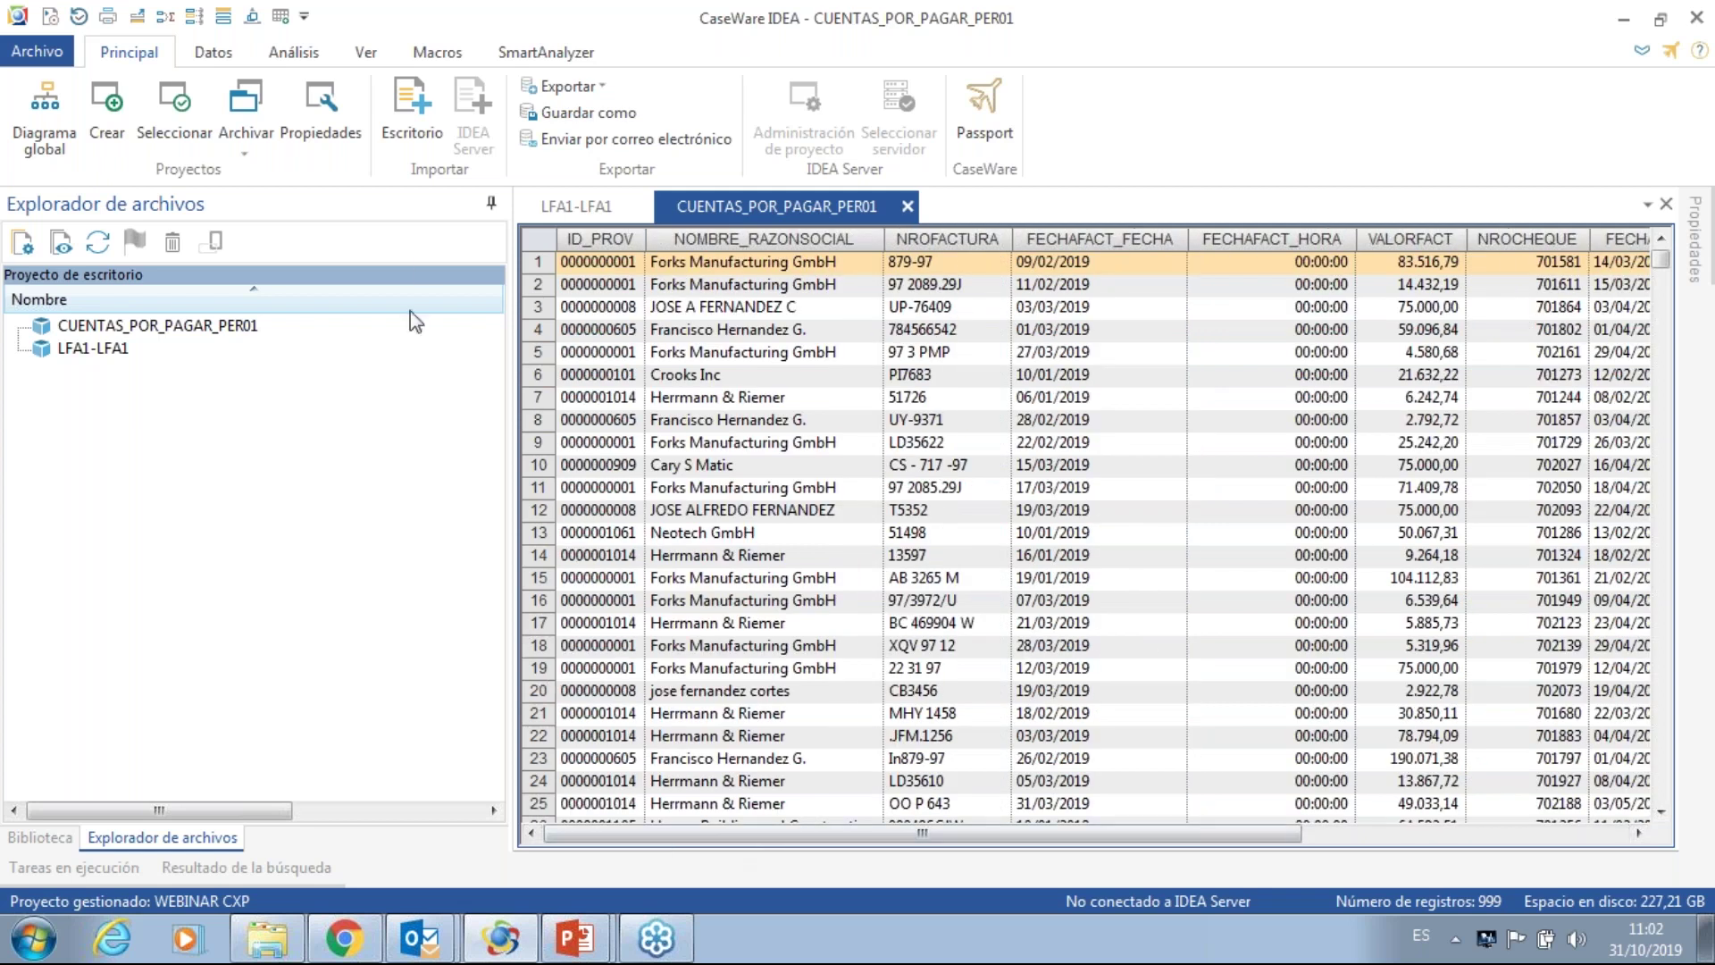
{"action": "left_click", "coordinate": [412, 114]}
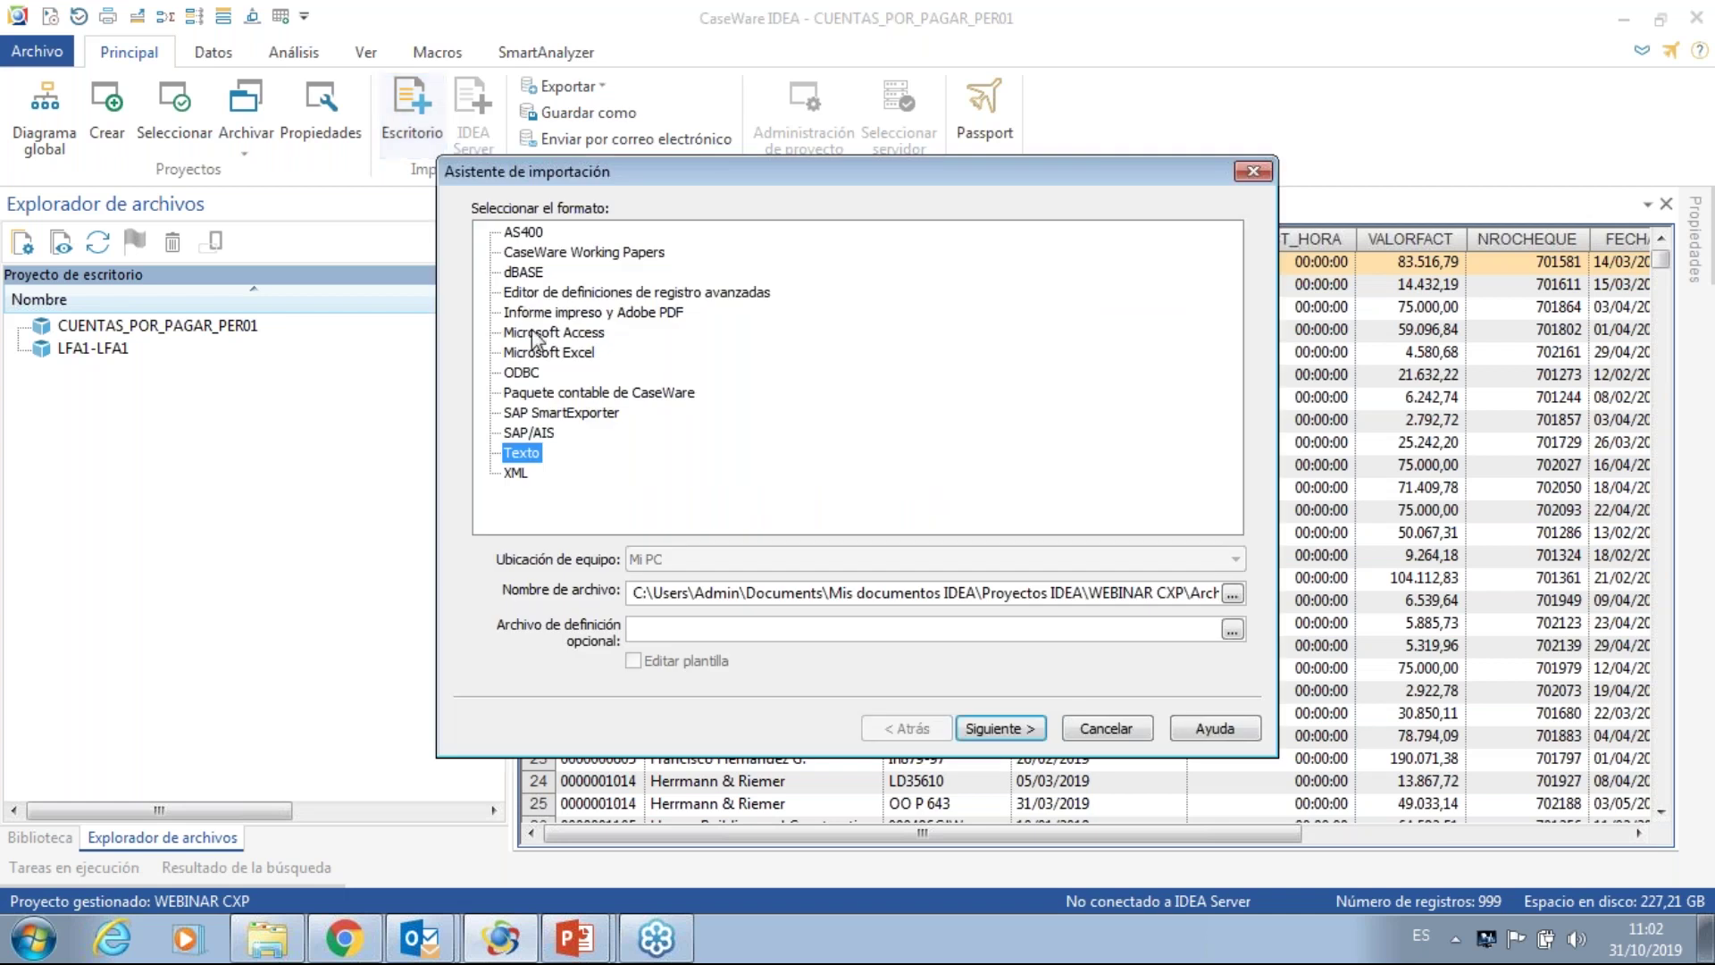
- Connect via ODBC to Conexion_IDEA_SQL again and sign in with the SQL Server password
{"action": "left_click", "coordinate": [533, 368]}
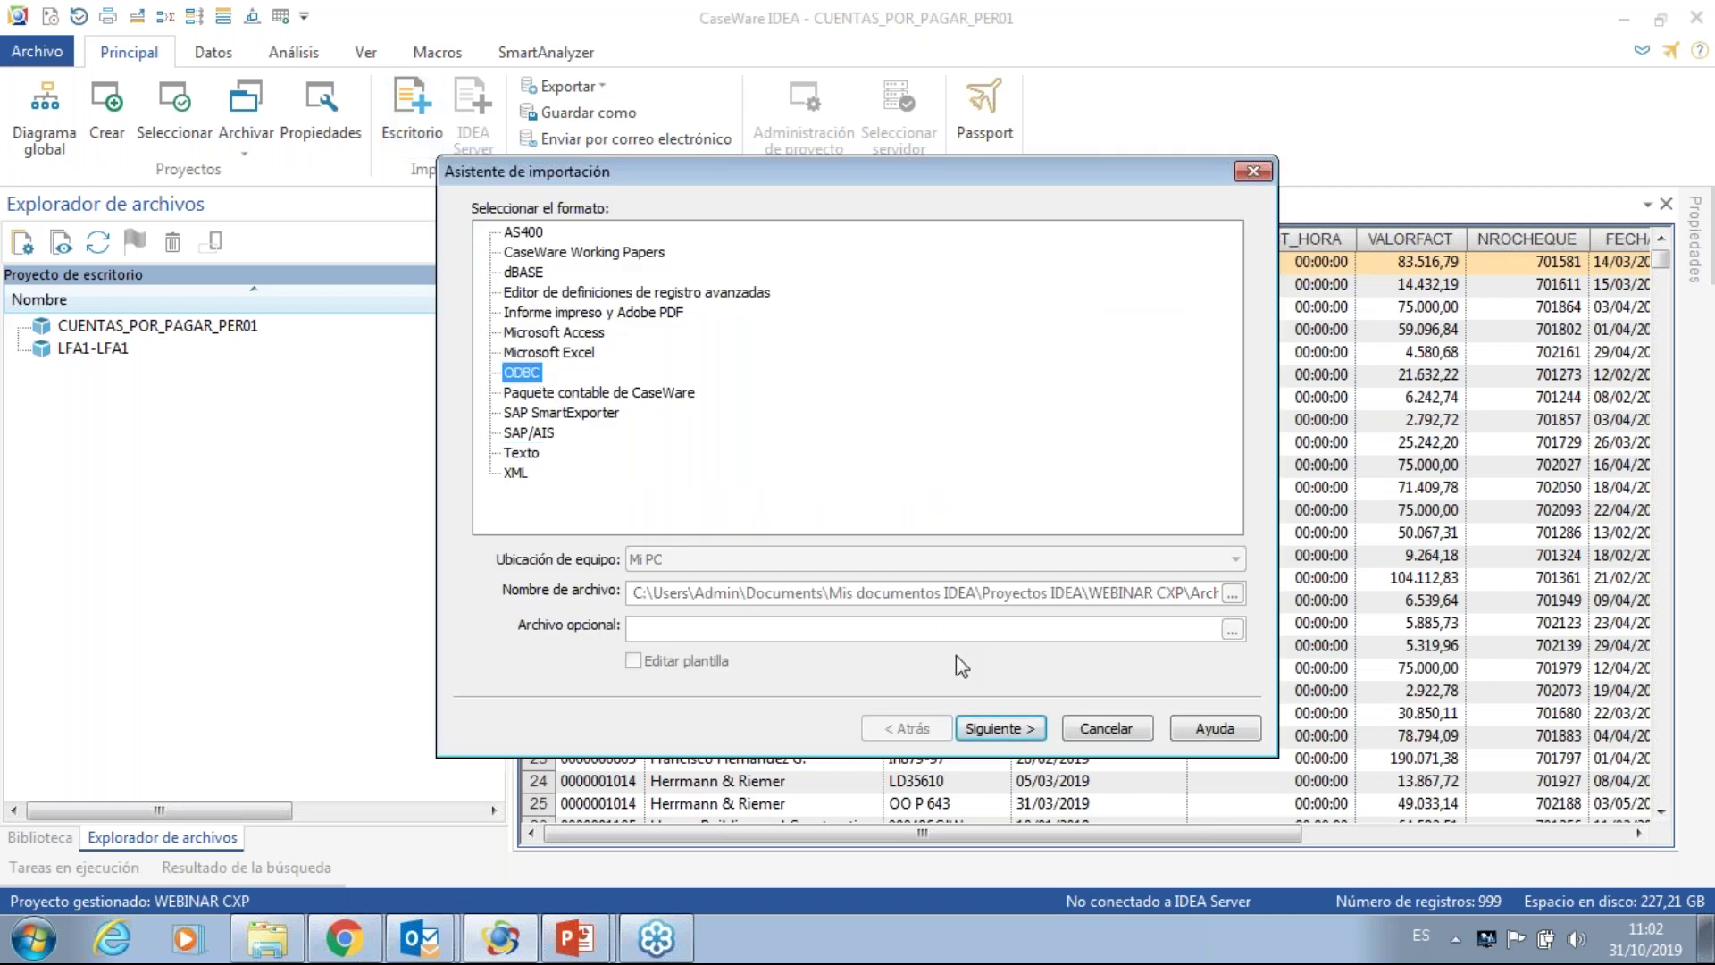
{"action": "left_click", "coordinate": [984, 741]}
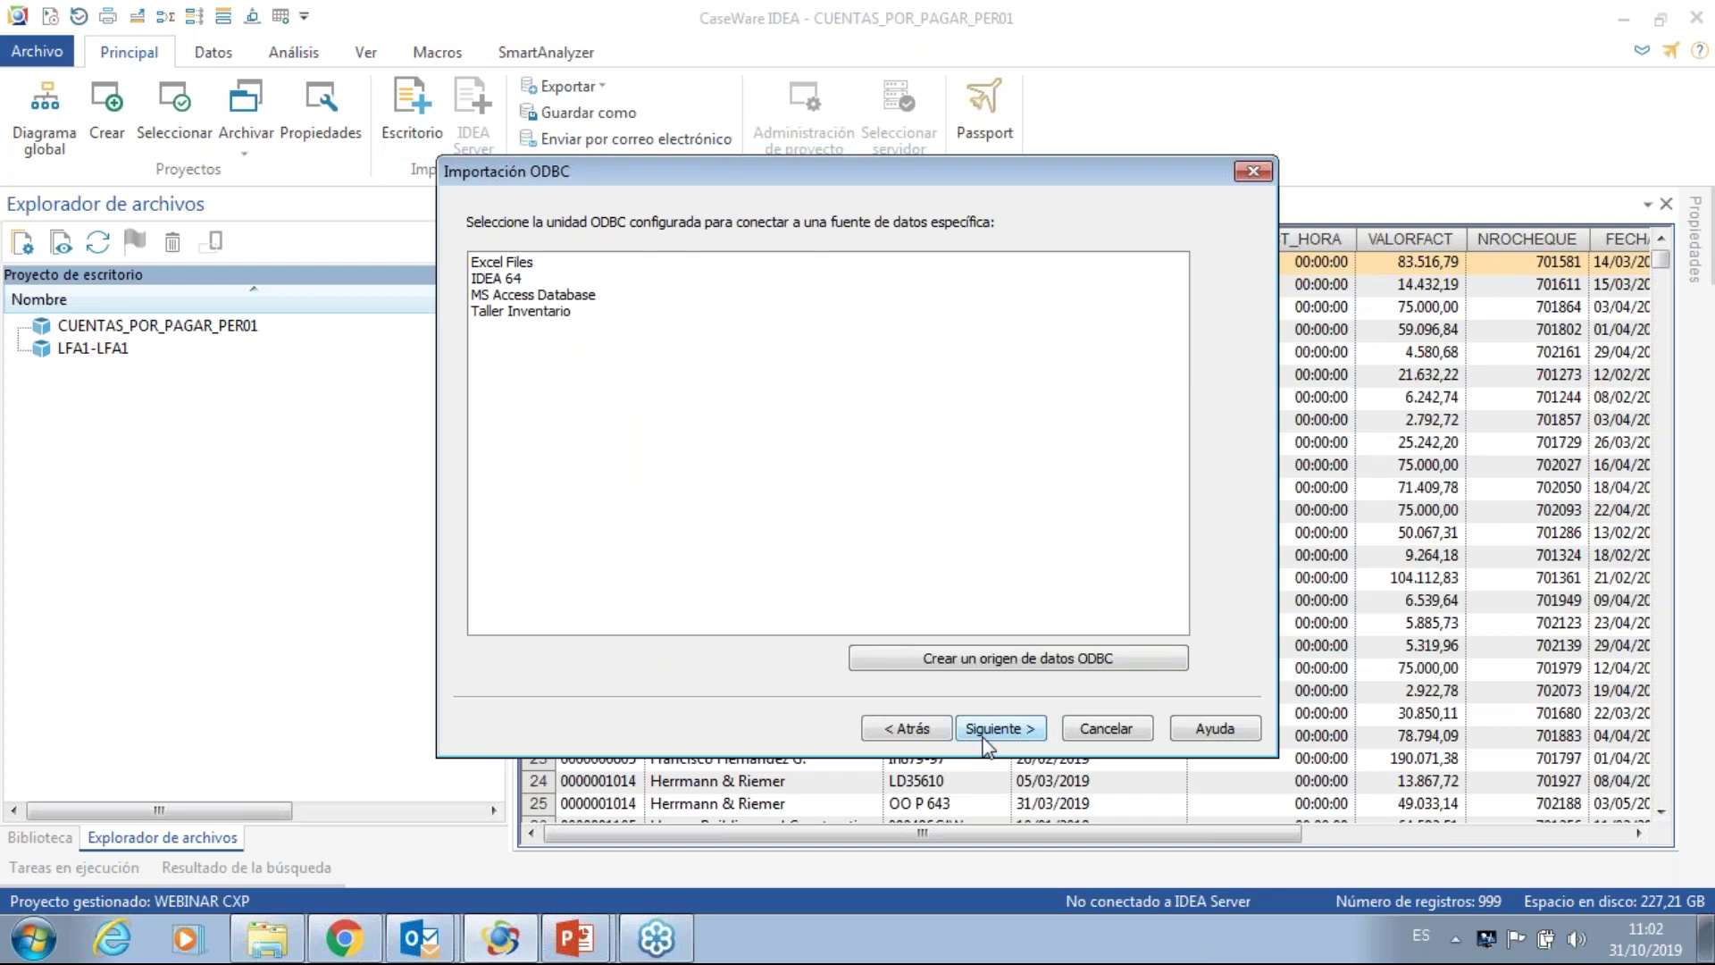
{"action": "left_click", "coordinate": [991, 728]}
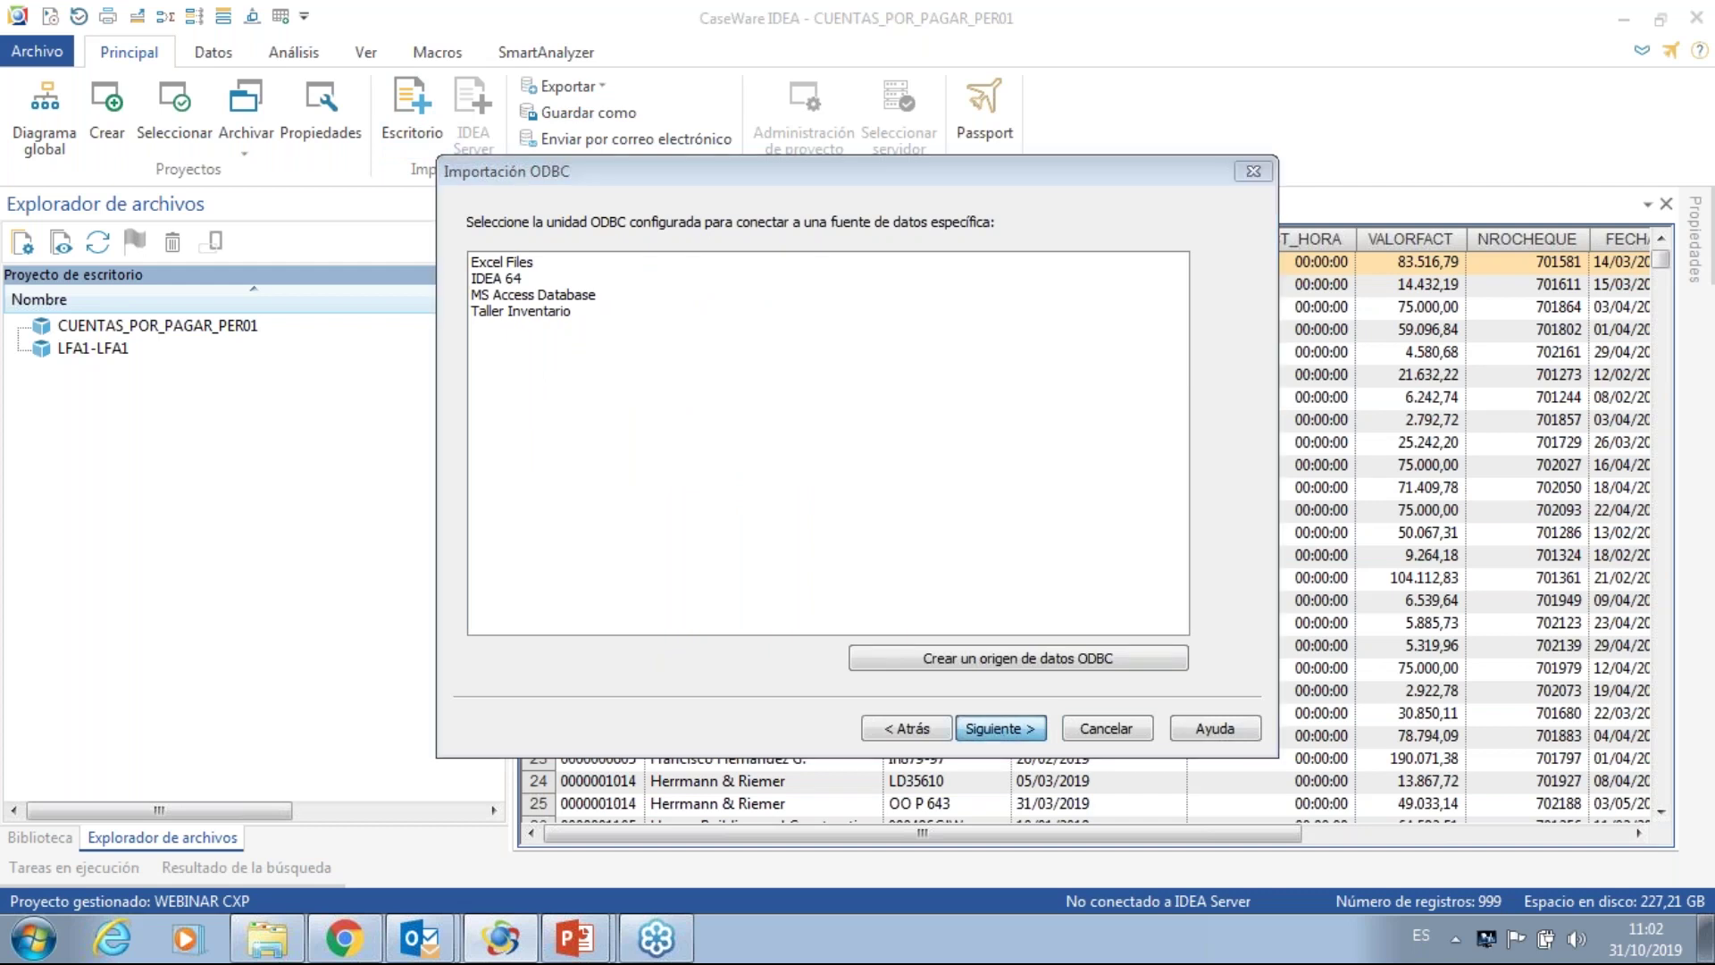
{"action": "left_click", "coordinate": [844, 377]}
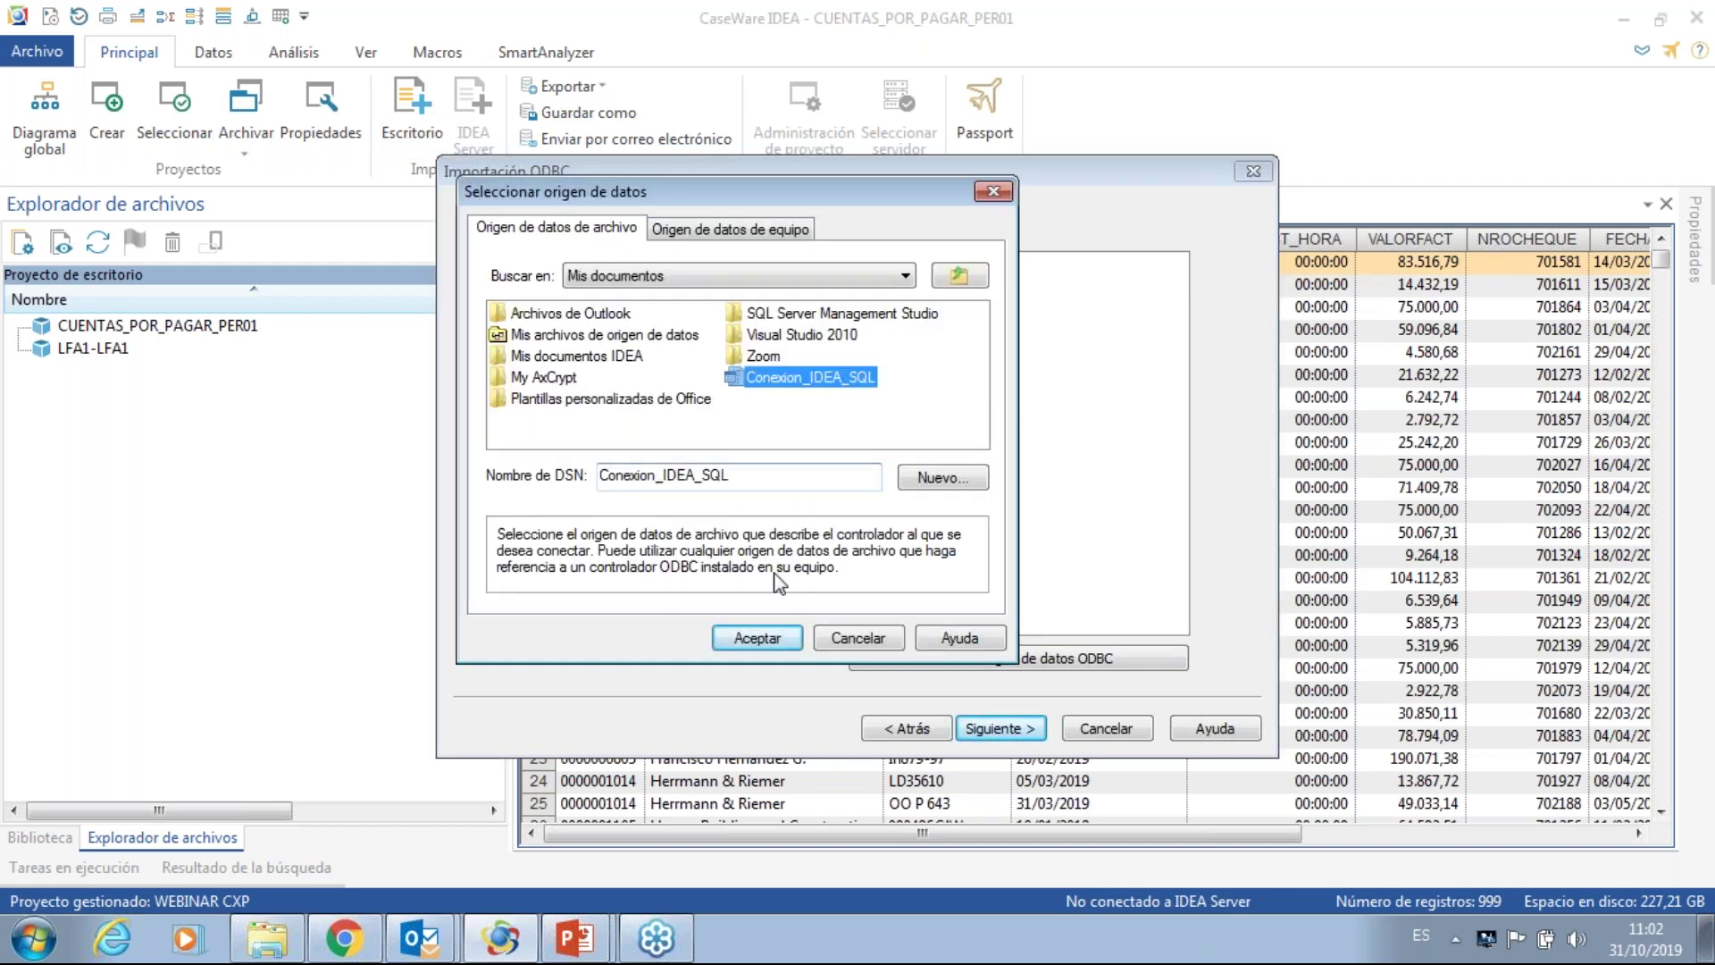
{"action": "left_click", "coordinate": [758, 636]}
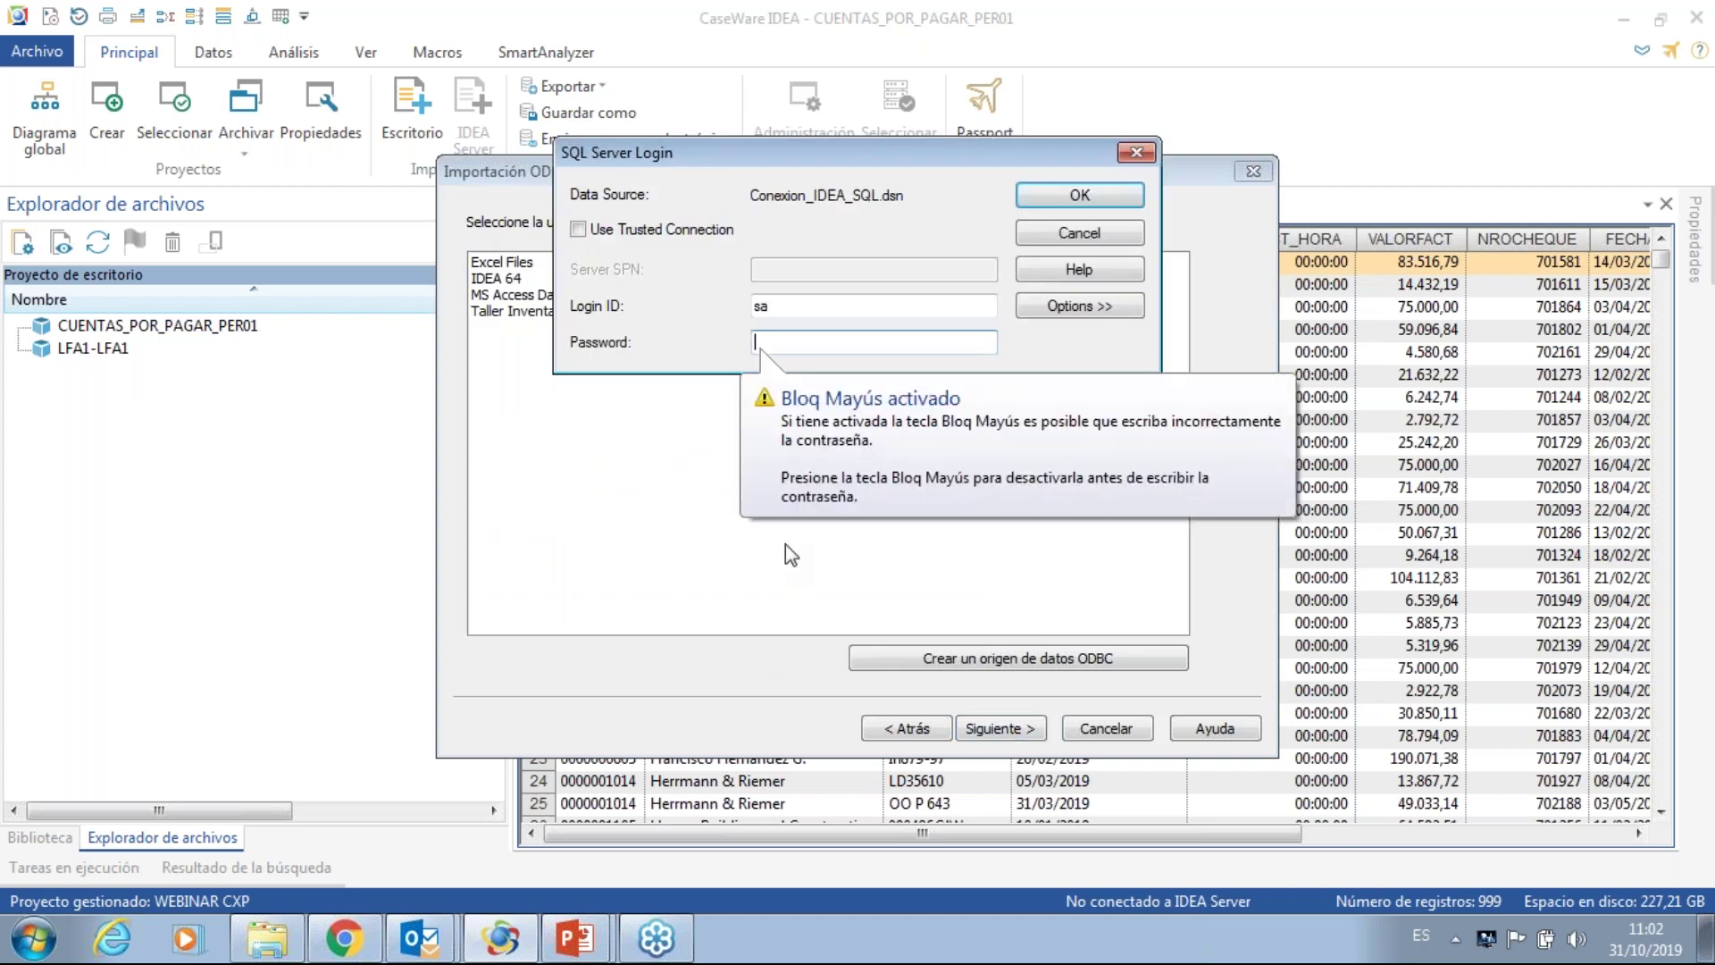
{"action": "type", "text": "1234"}
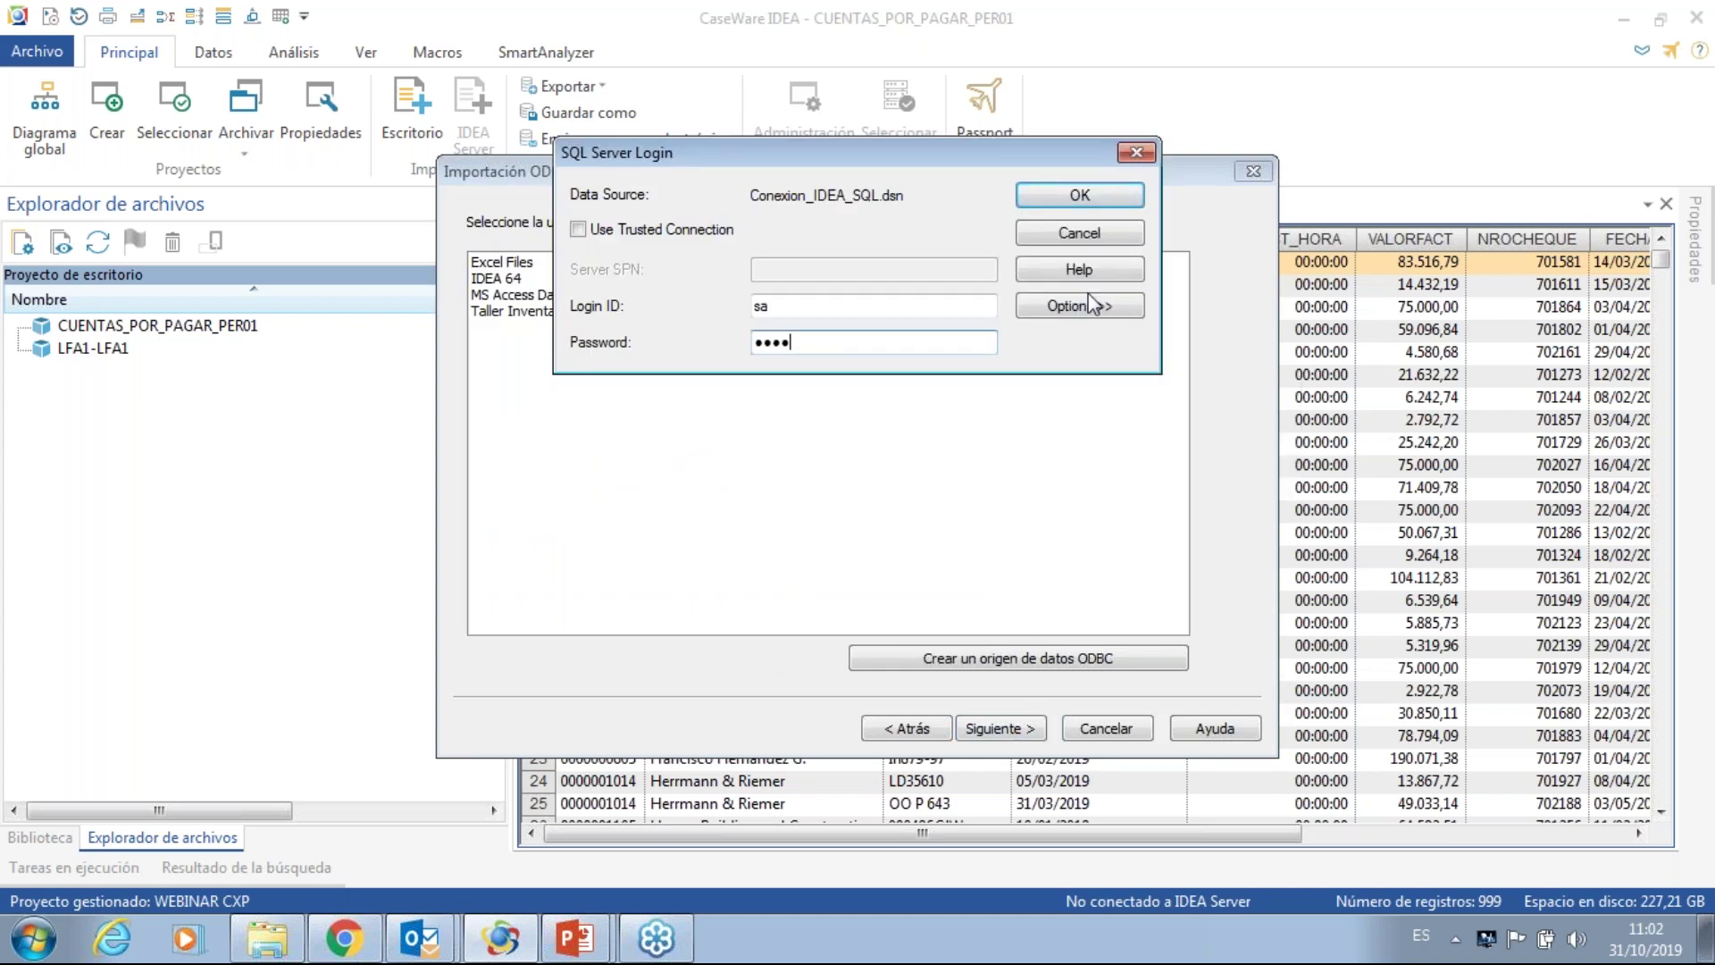
{"action": "left_click", "coordinate": [1080, 199]}
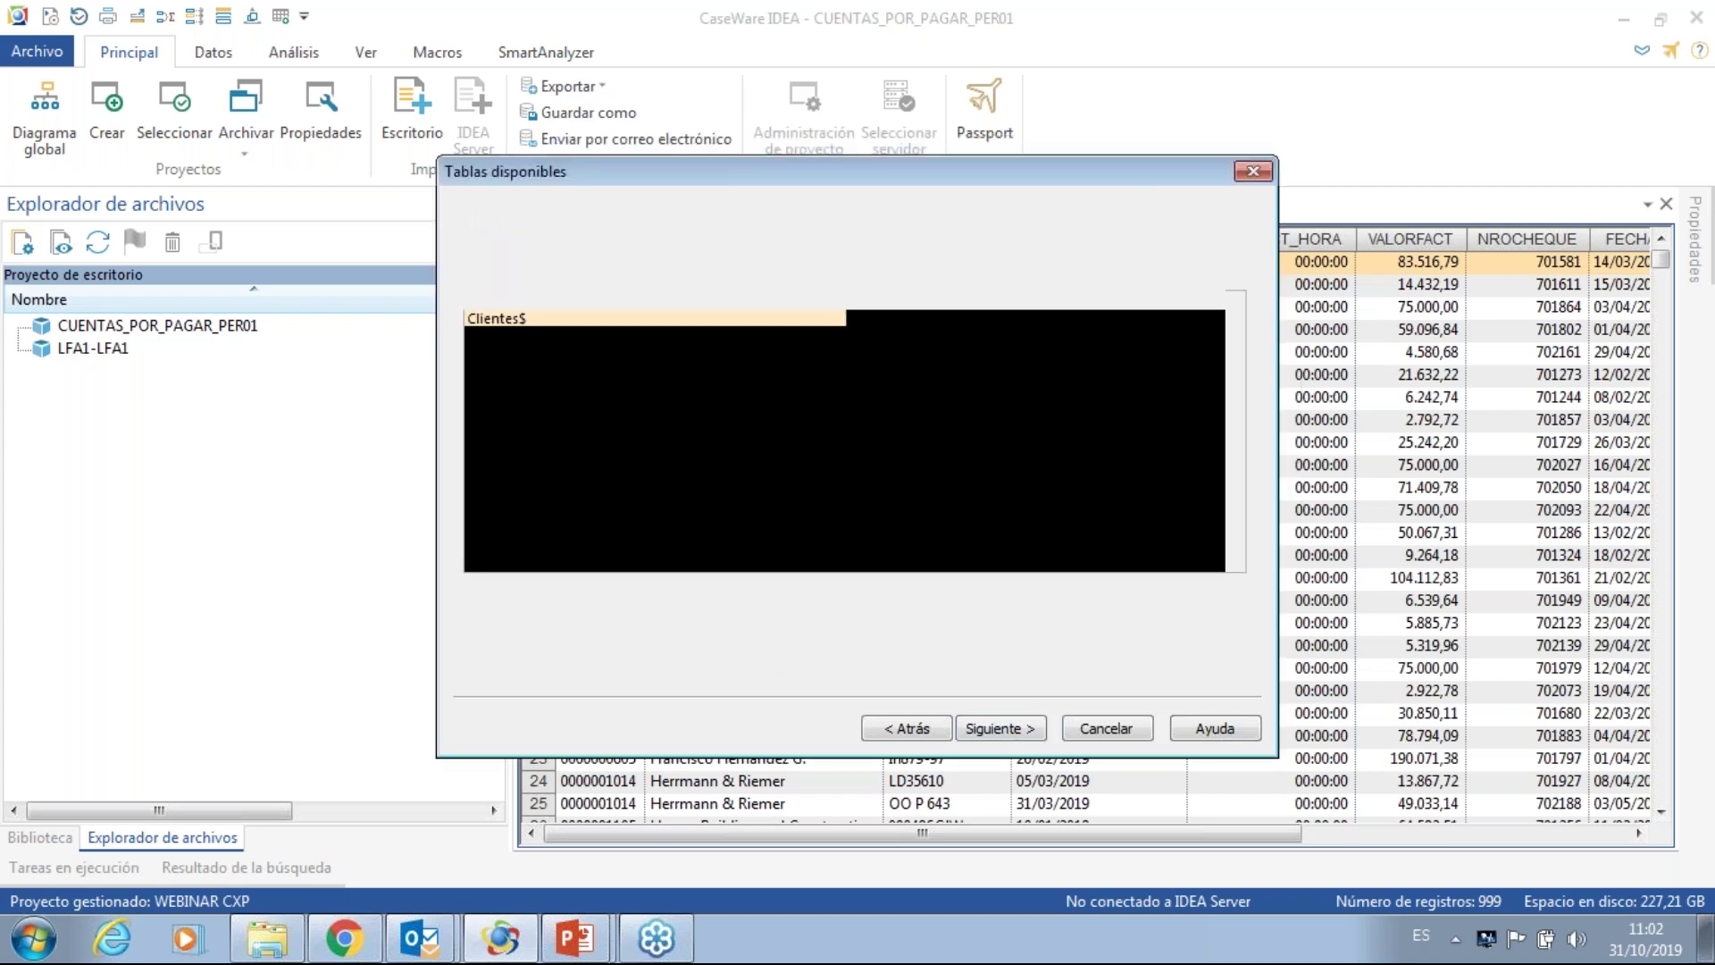
- Select the EMPLEADOS table, name the database EMPLEADOS_PER01, and run the import
{"action": "left_click", "coordinate": [534, 368]}
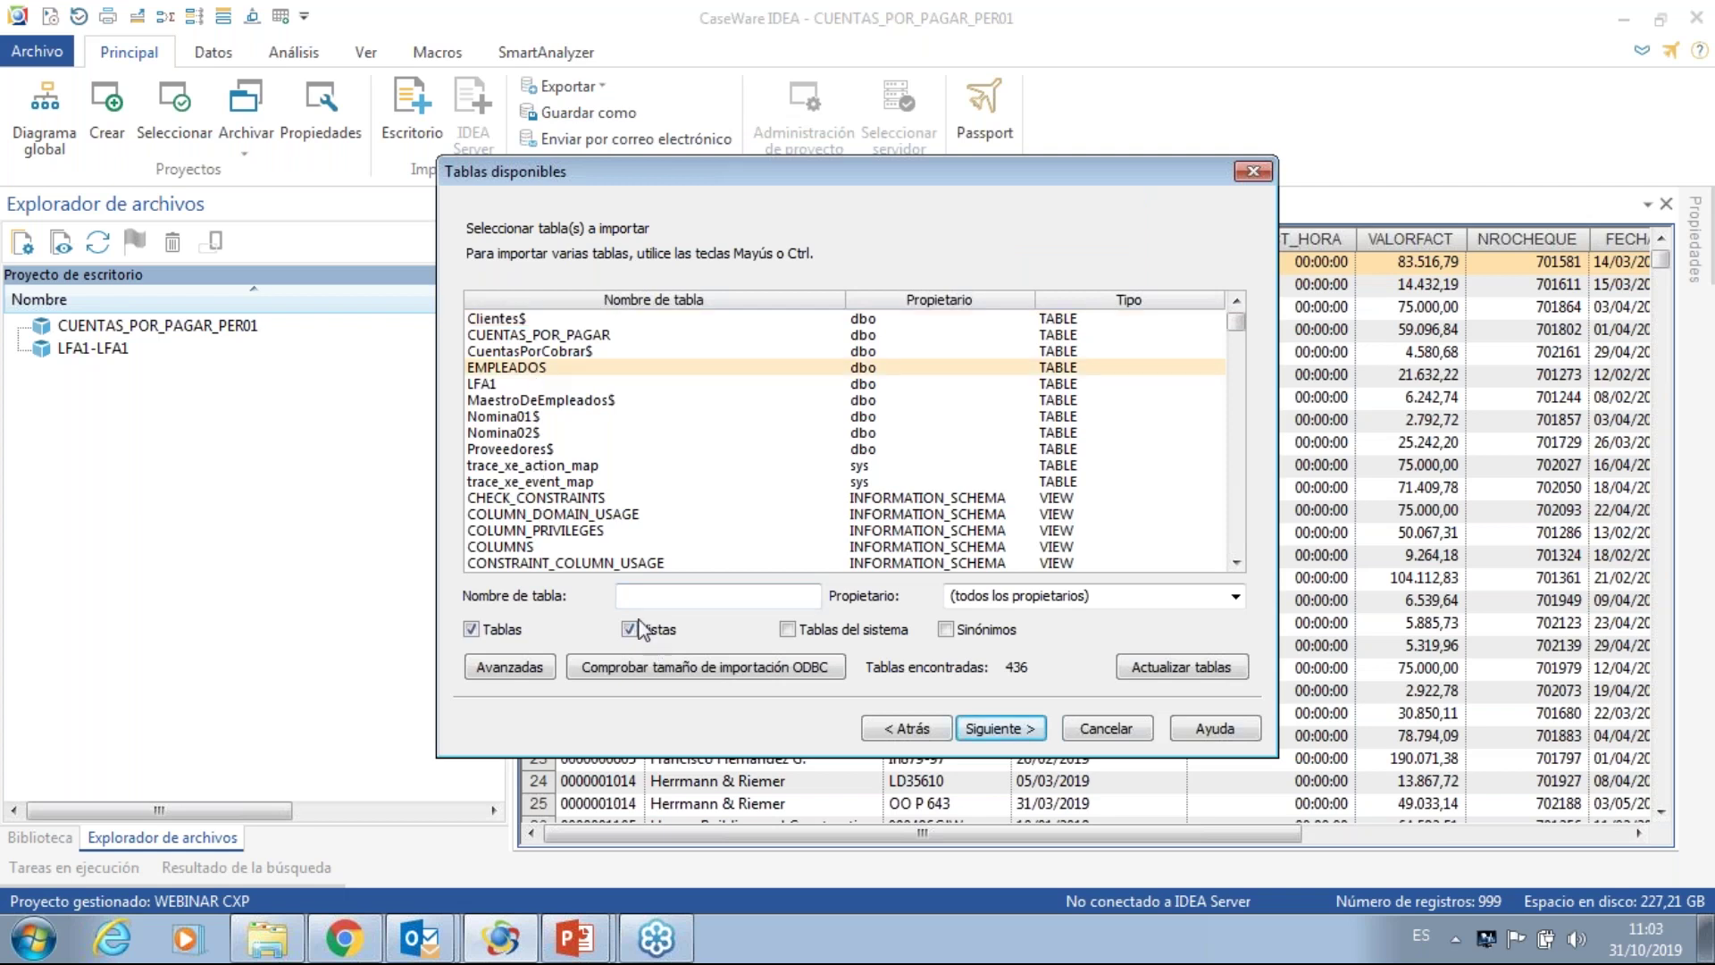
{"action": "left_click", "coordinate": [978, 730]}
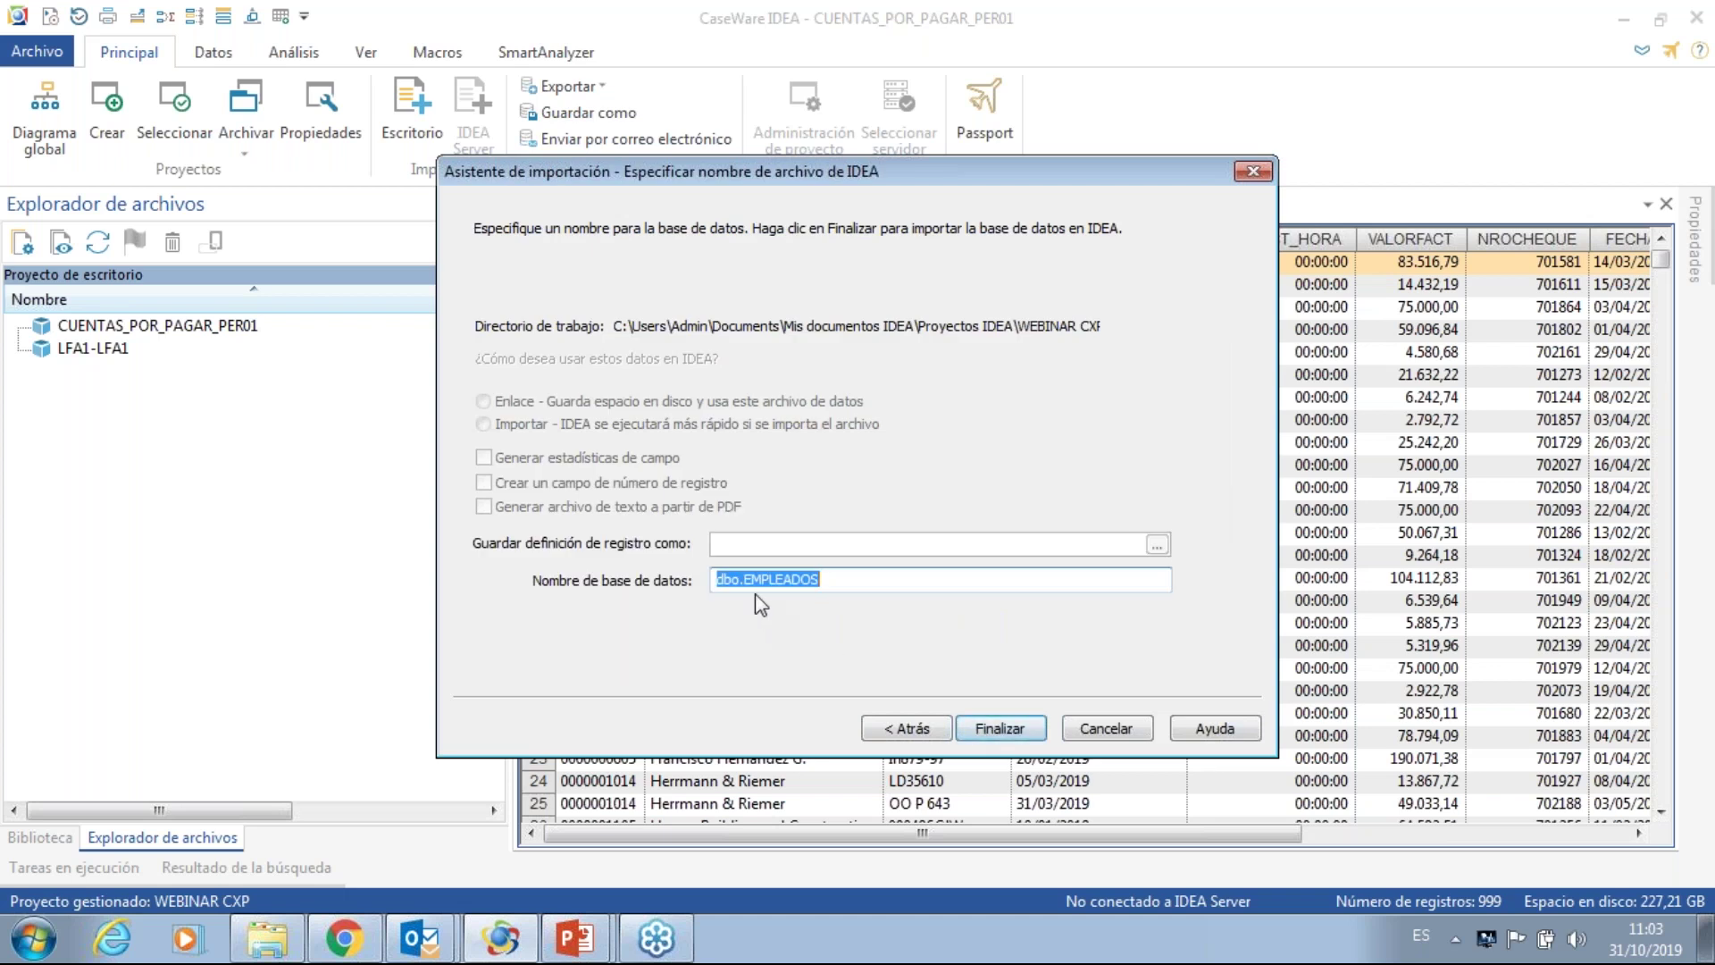
{"action": "left_click", "coordinate": [746, 581]}
{"action": "key", "text": "BackSpace"}
{"action": "key", "text": "BackSpace"}
{"action": "key", "text": "BackSpace"}
{"action": "key", "text": "BackSpace"}
{"action": "type", "text": "_per"}
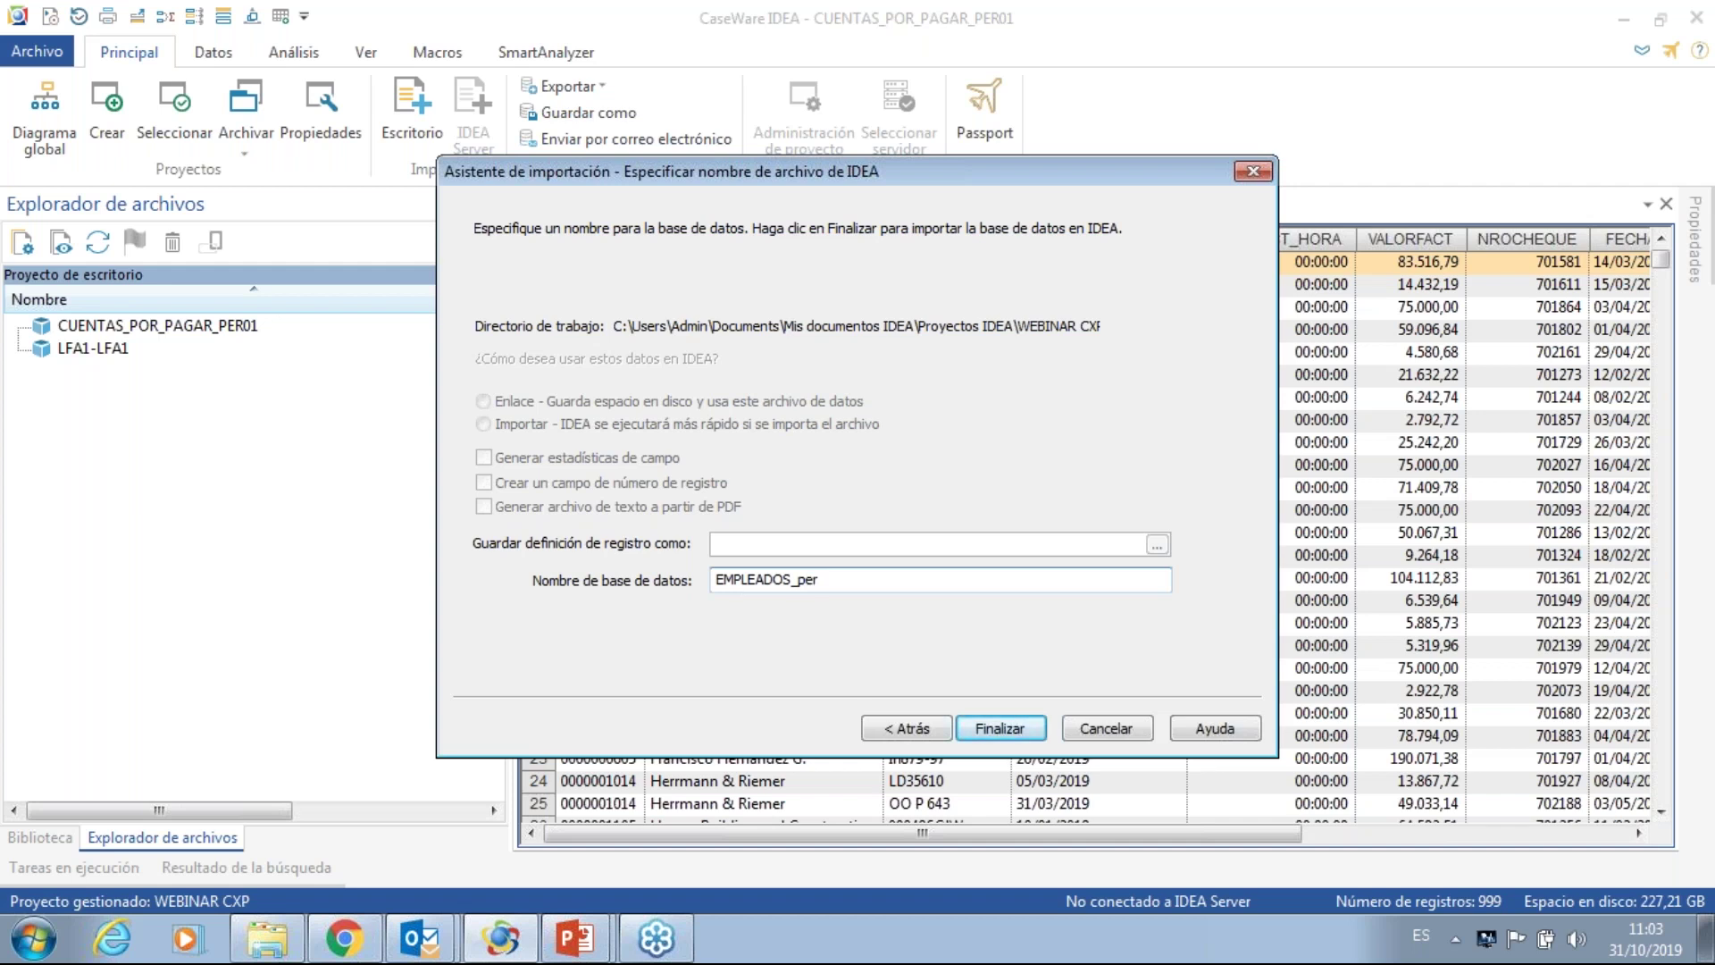
{"action": "type", "text": "01"}
{"action": "key", "text": "BackSpace"}
{"action": "key", "text": "BackSpace"}
{"action": "key", "text": "BackSpace"}
{"action": "key", "text": "BackSpace"}
{"action": "key", "text": "BackSpace"}
{"action": "type", "text": "PER01"}
{"action": "left_click", "coordinate": [1001, 736]}
- Acknowledge the import notice and scroll across the EMPLEADOS_PER01 columns, then back left
{"action": "left_click", "coordinate": [877, 592]}
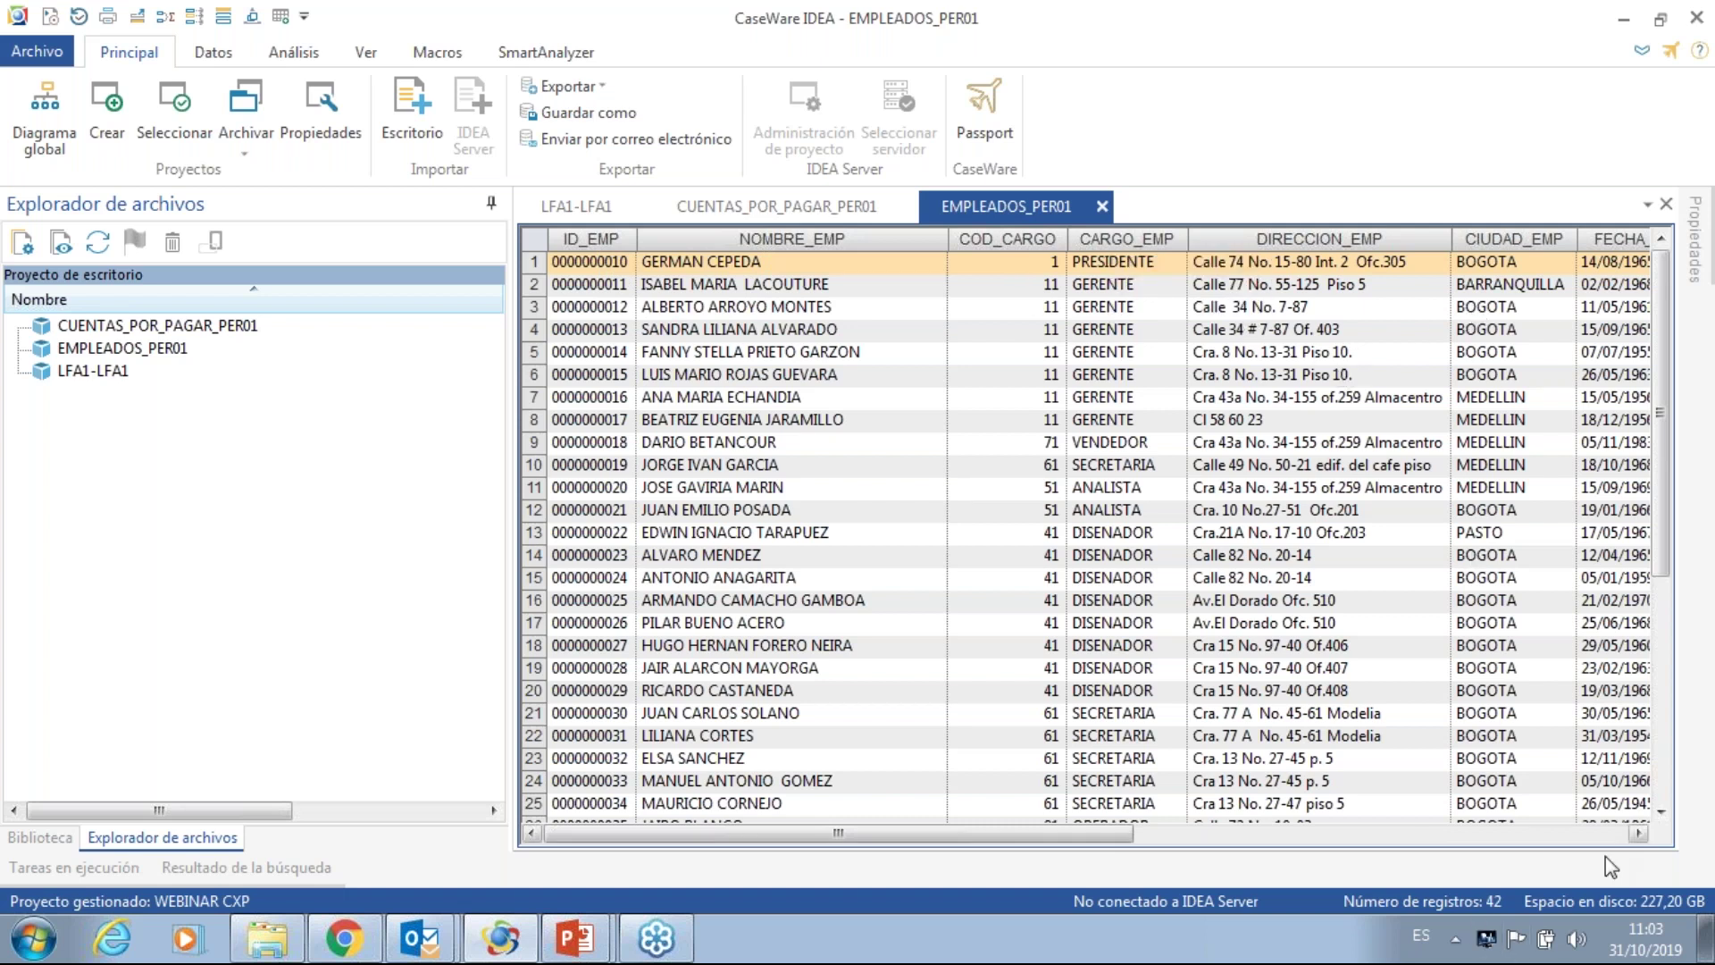
{"action": "left_click", "coordinate": [1638, 835]}
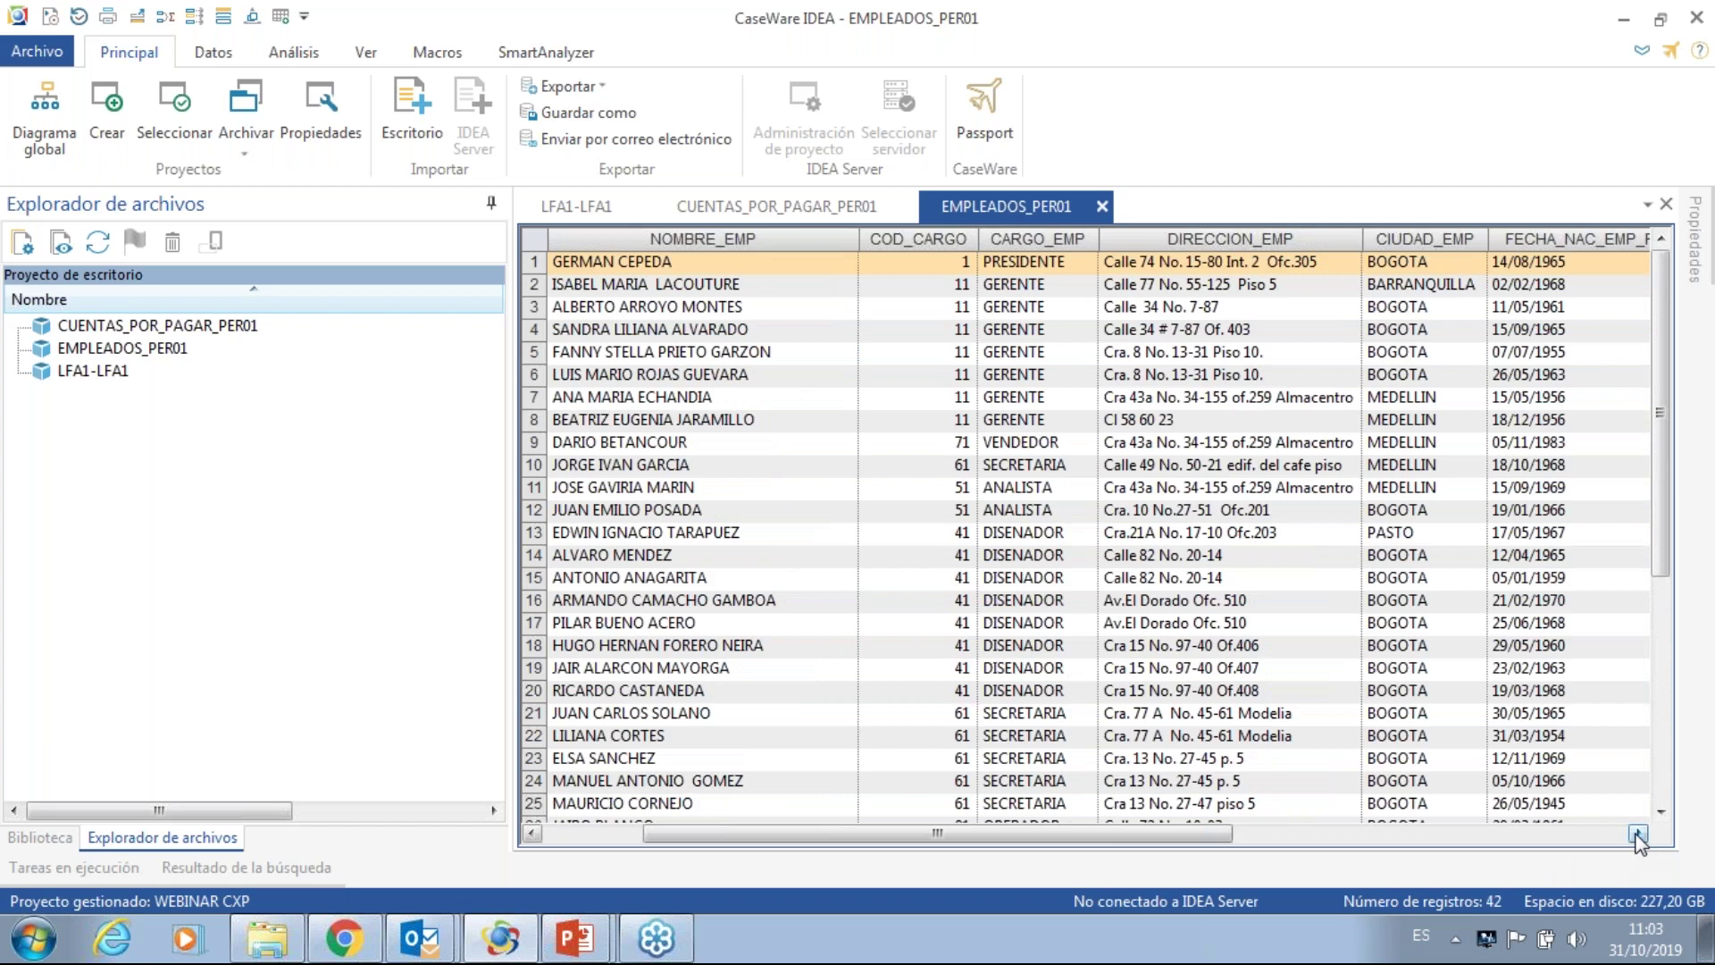
{"action": "left_click", "coordinate": [1638, 835]}
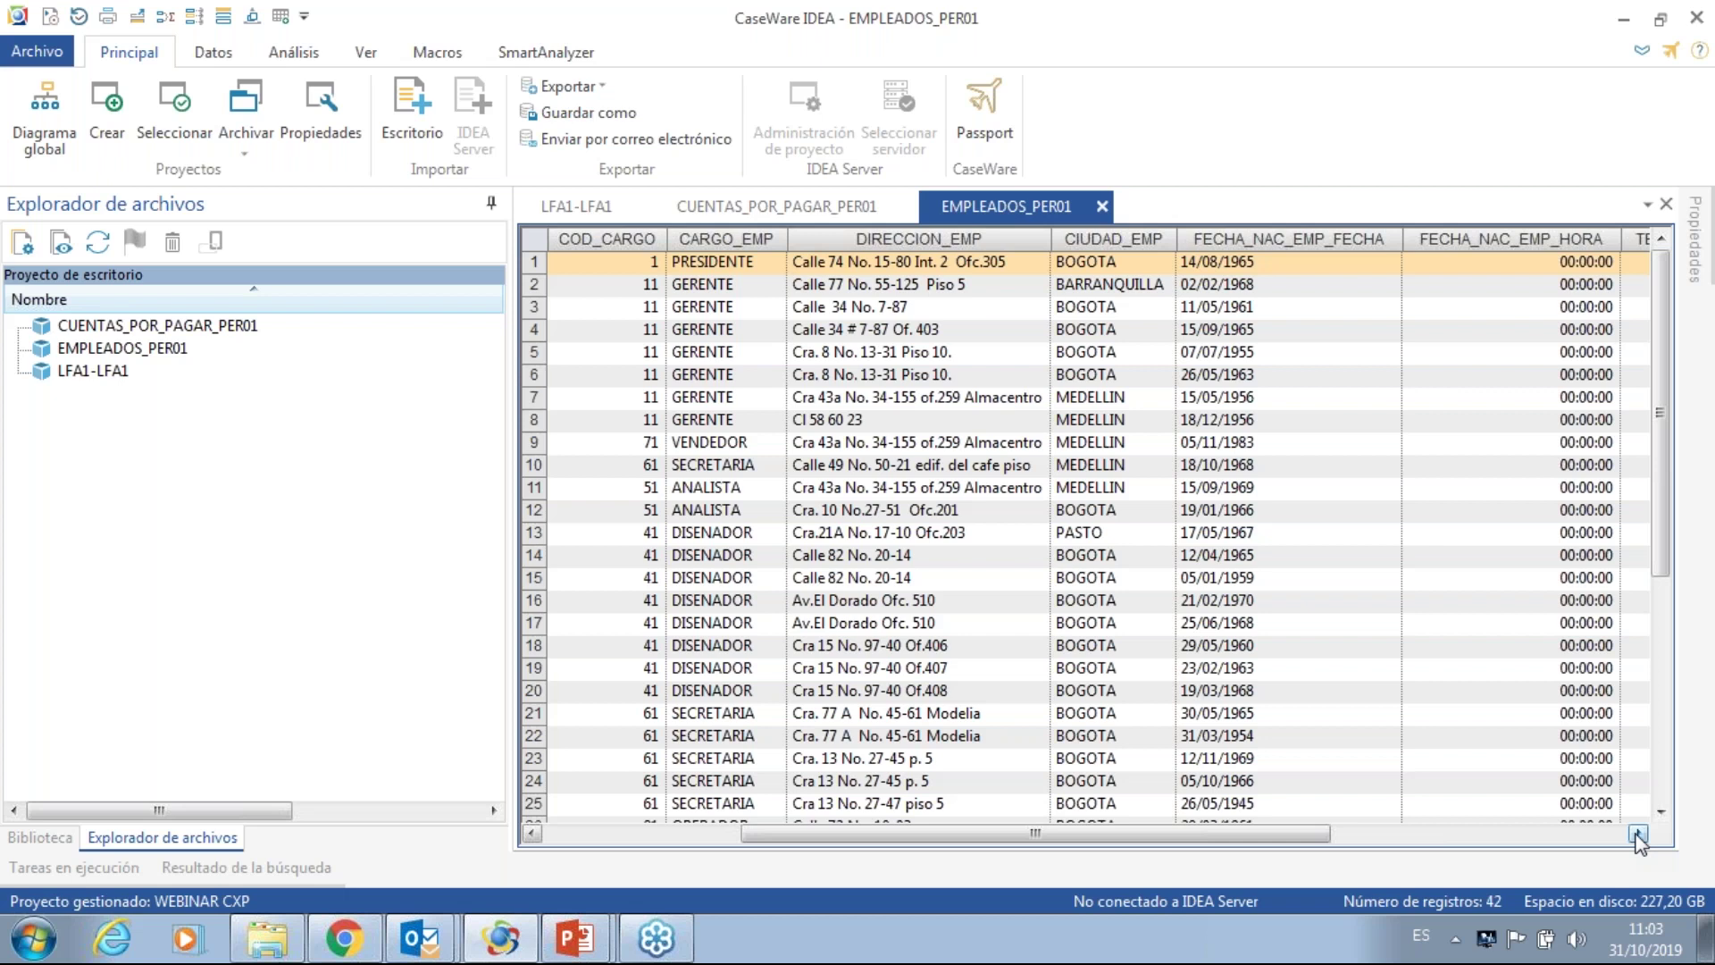
{"action": "left_click", "coordinate": [1638, 835]}
{"action": "left_click", "coordinate": [1638, 835]}
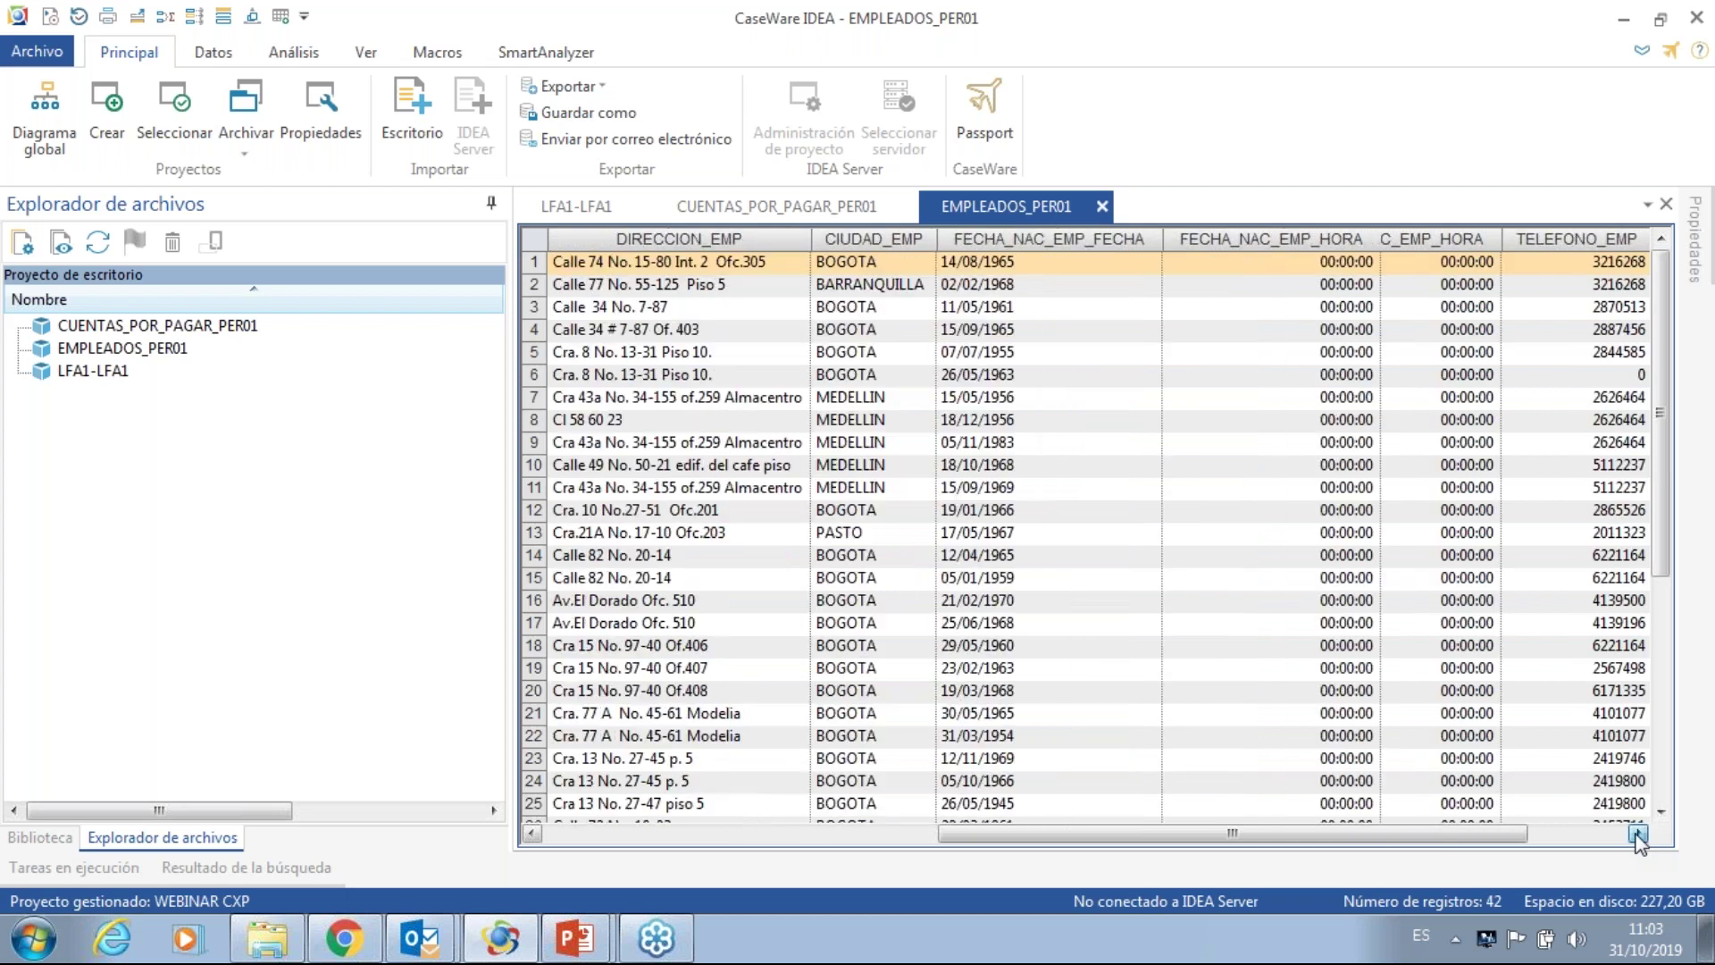
{"action": "left_click", "coordinate": [1638, 835]}
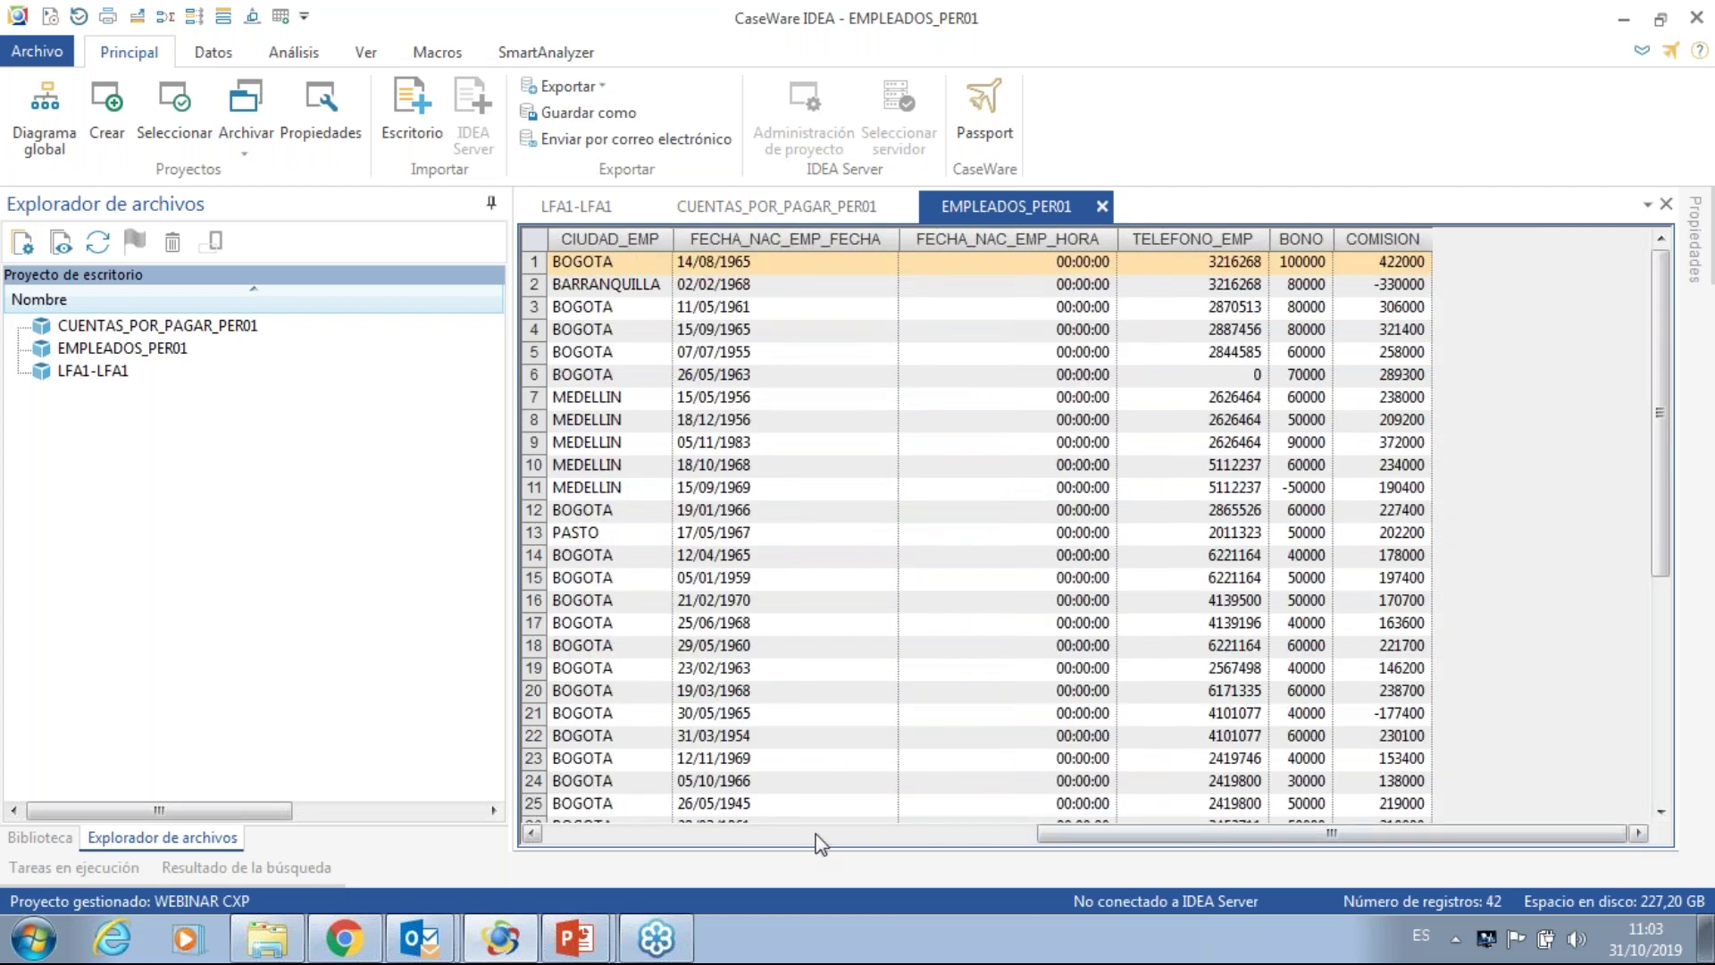
{"action": "left_click", "coordinate": [606, 836]}
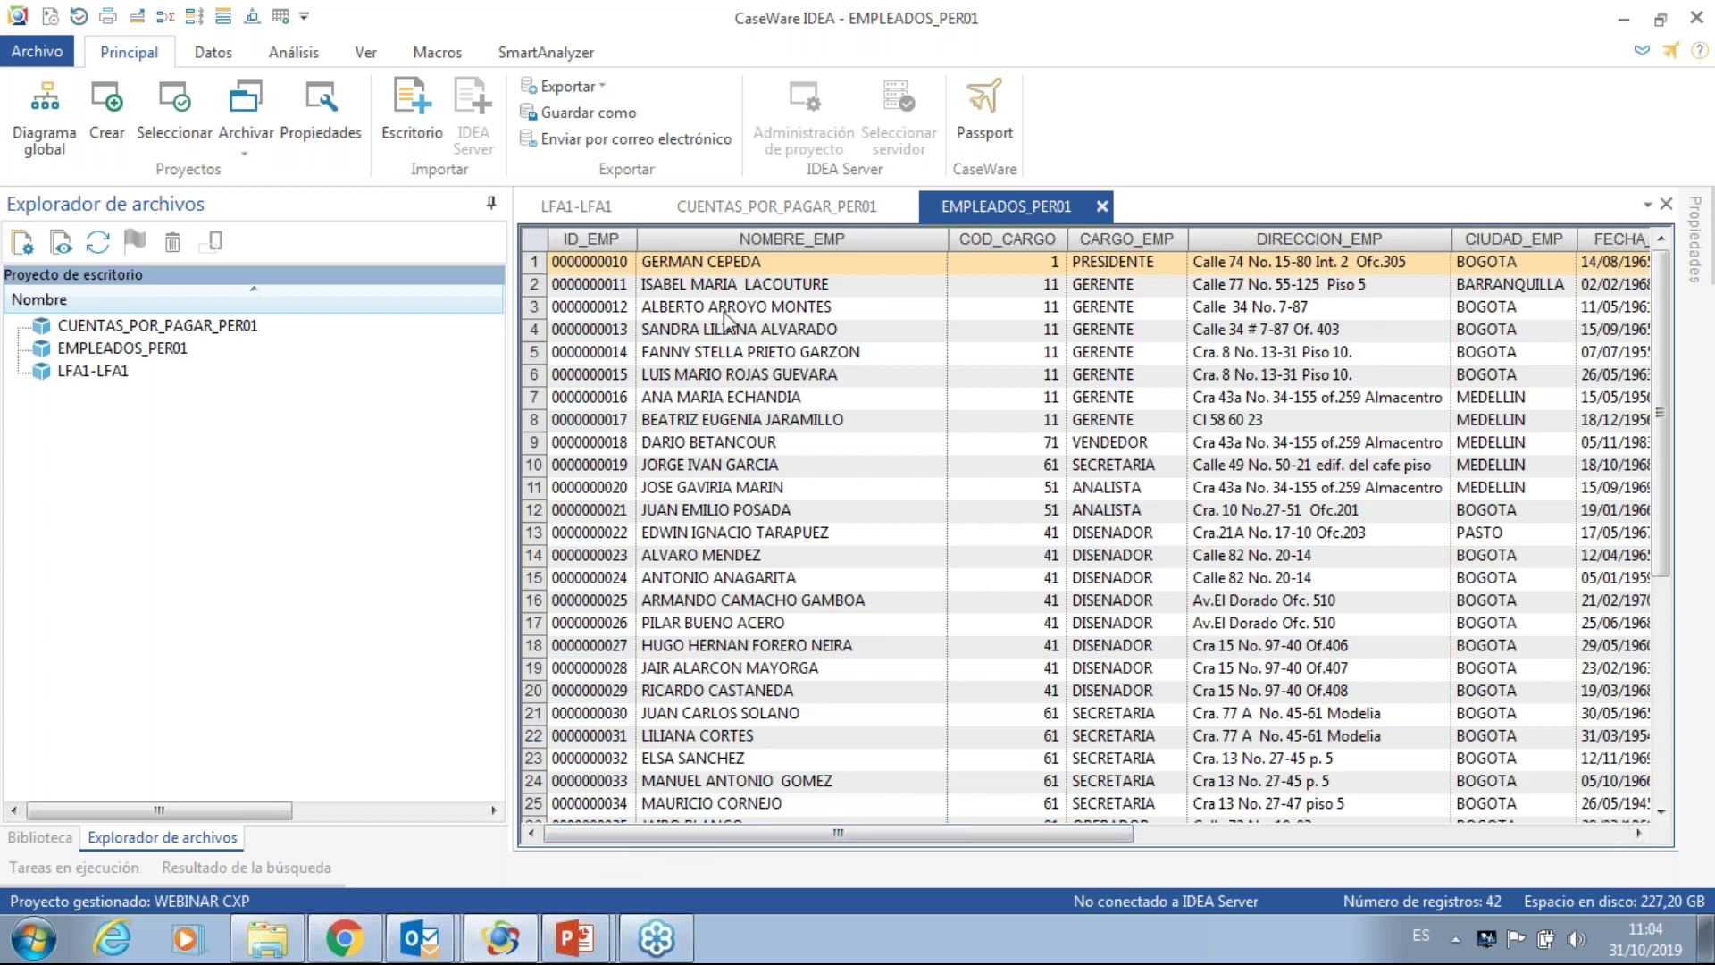
- Bring the CUENTAS_POR_PAGAR_PER01 database tab to the front
{"action": "left_click", "coordinate": [765, 215]}
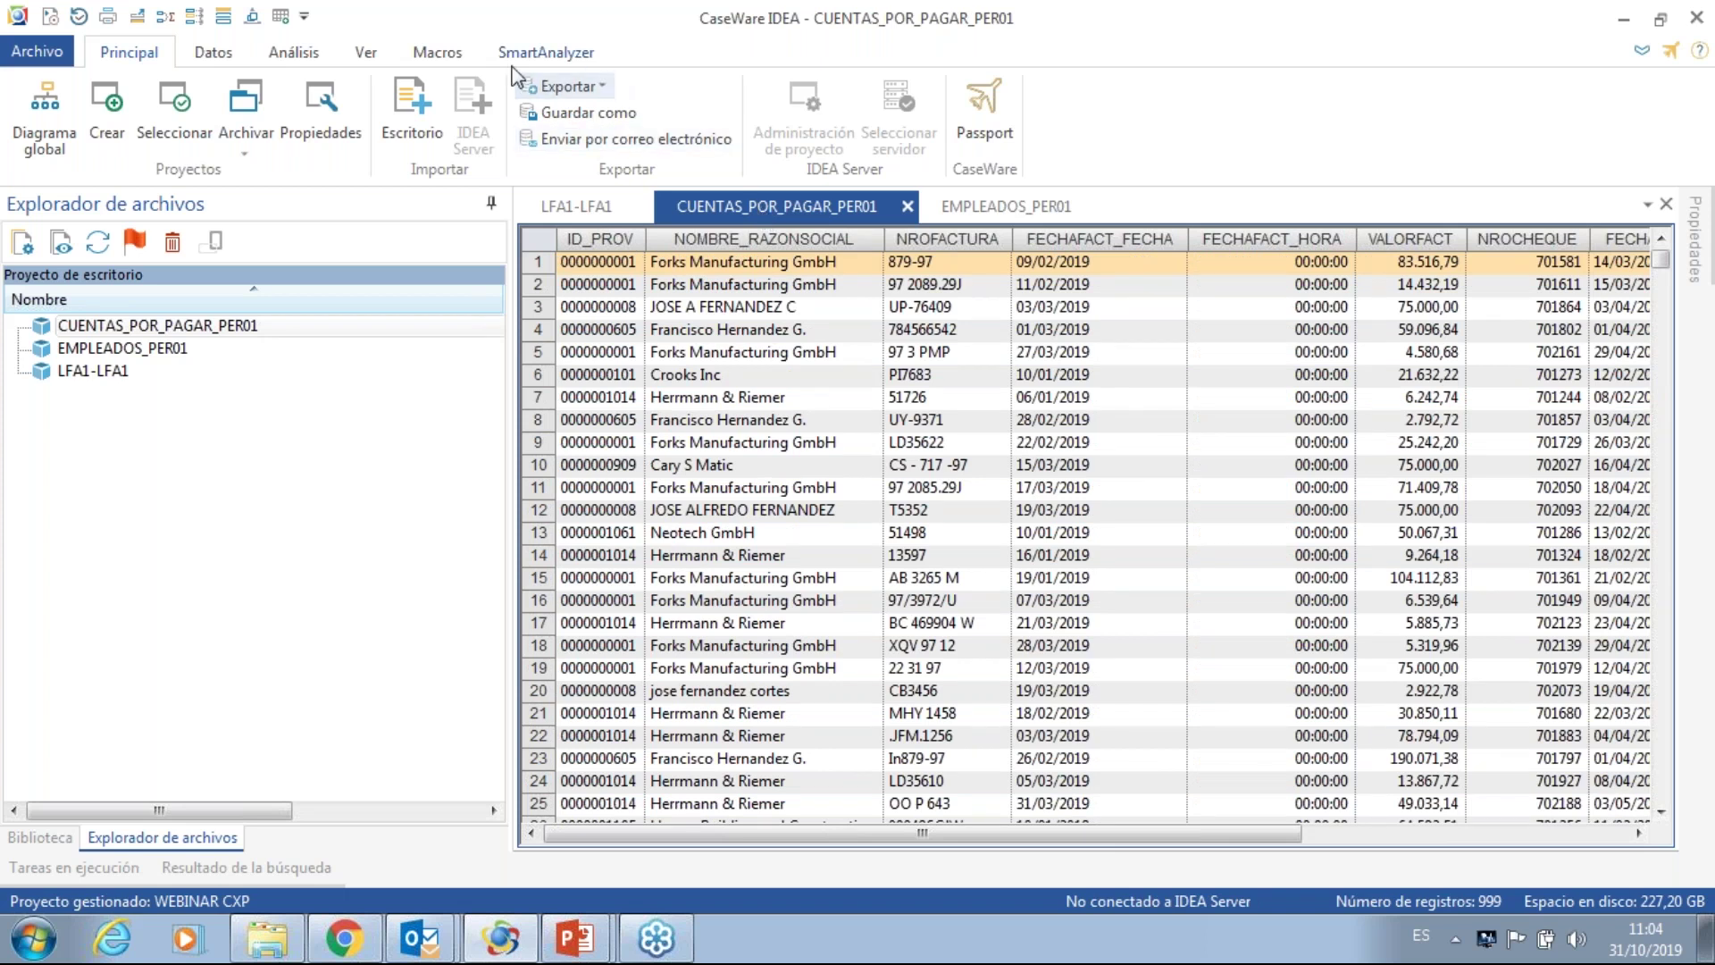
- Start a direct extraction from the Análisis ribbon with output file name CXPACOTADA_PER01
{"action": "left_click", "coordinate": [308, 53]}
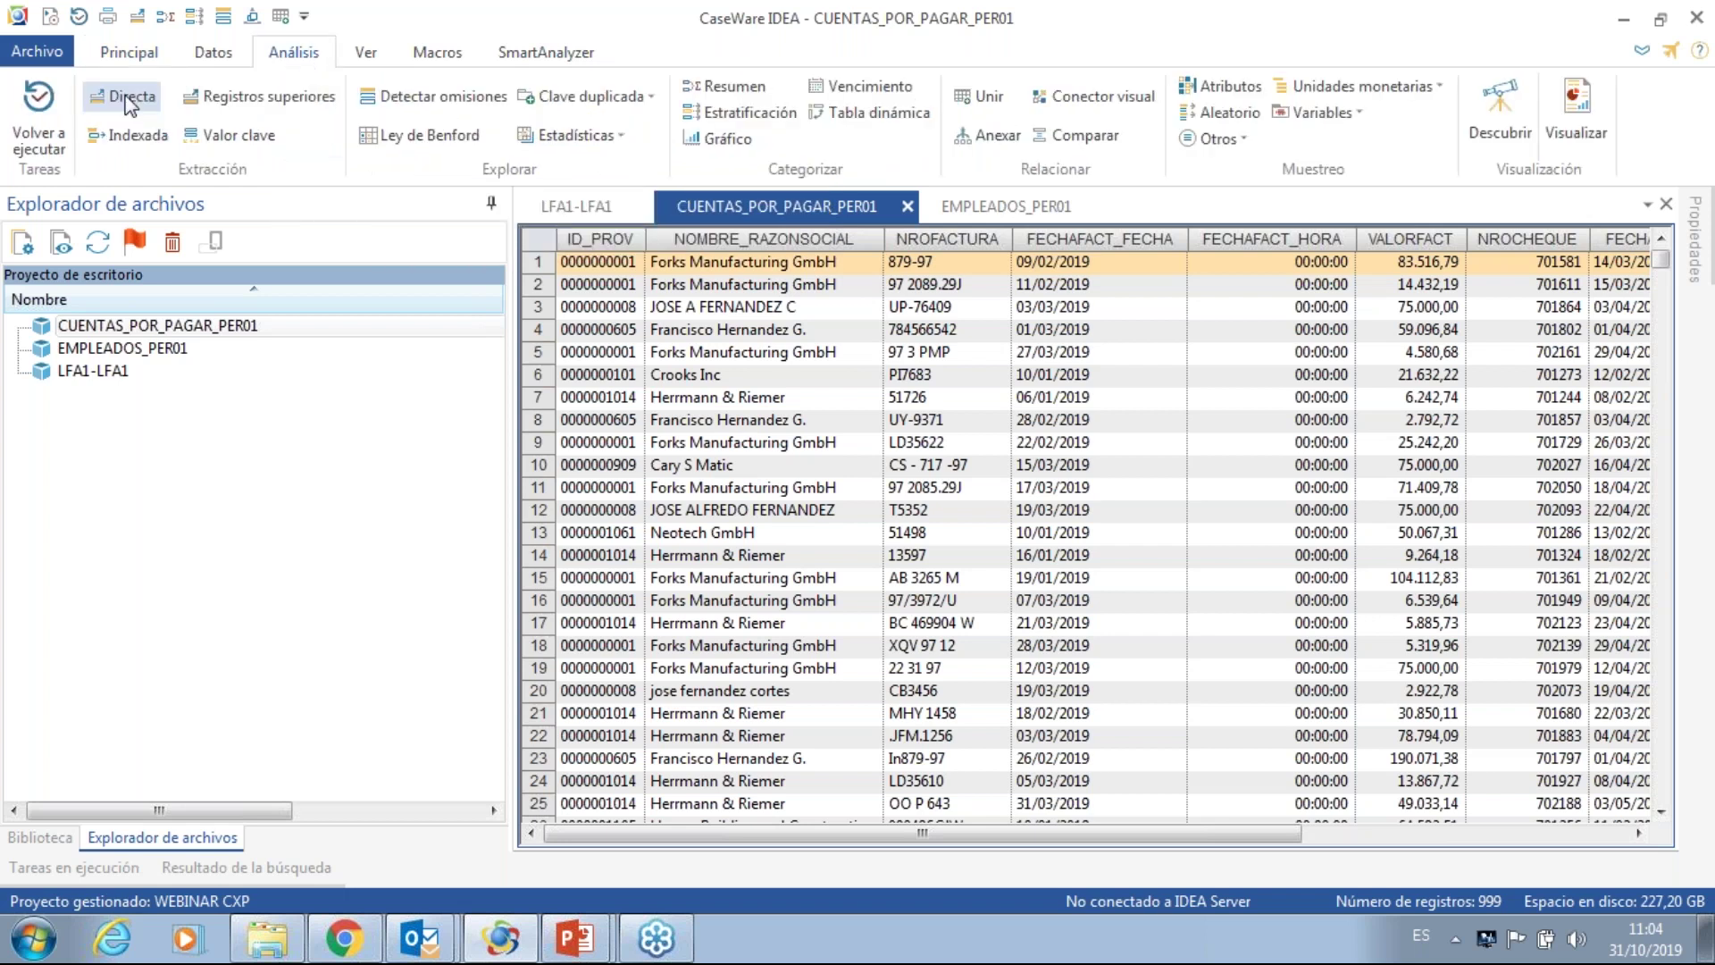
{"action": "left_click", "coordinate": [128, 101]}
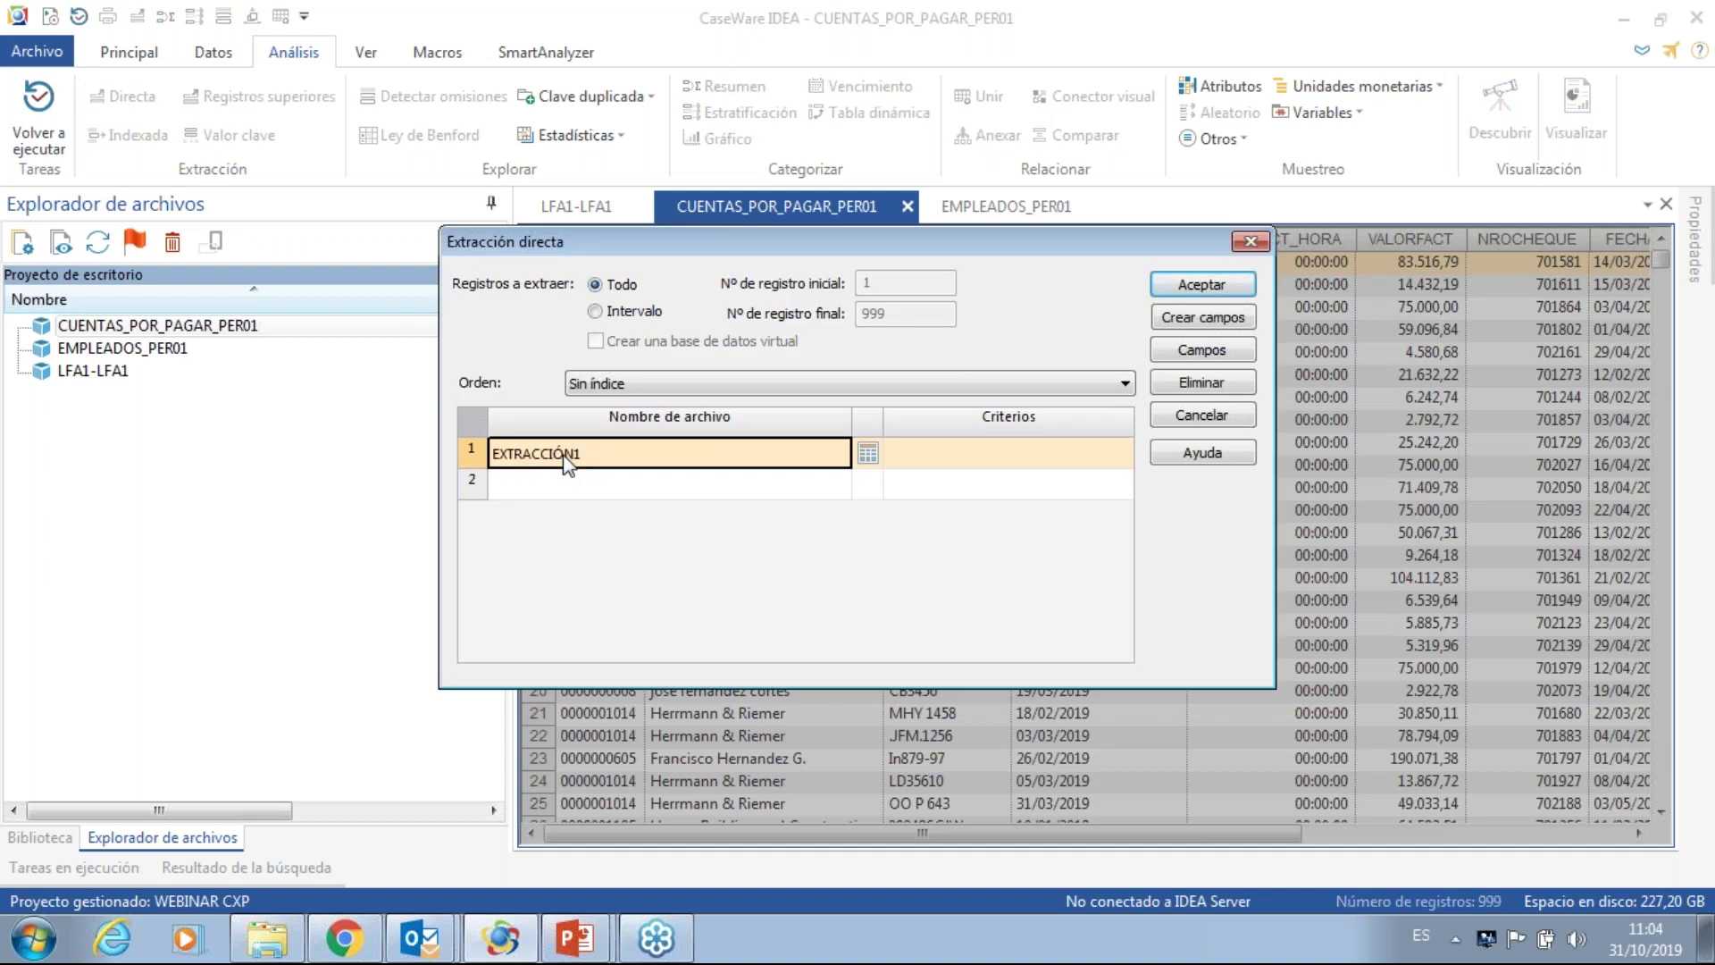
{"action": "type", "text": "CXP"}
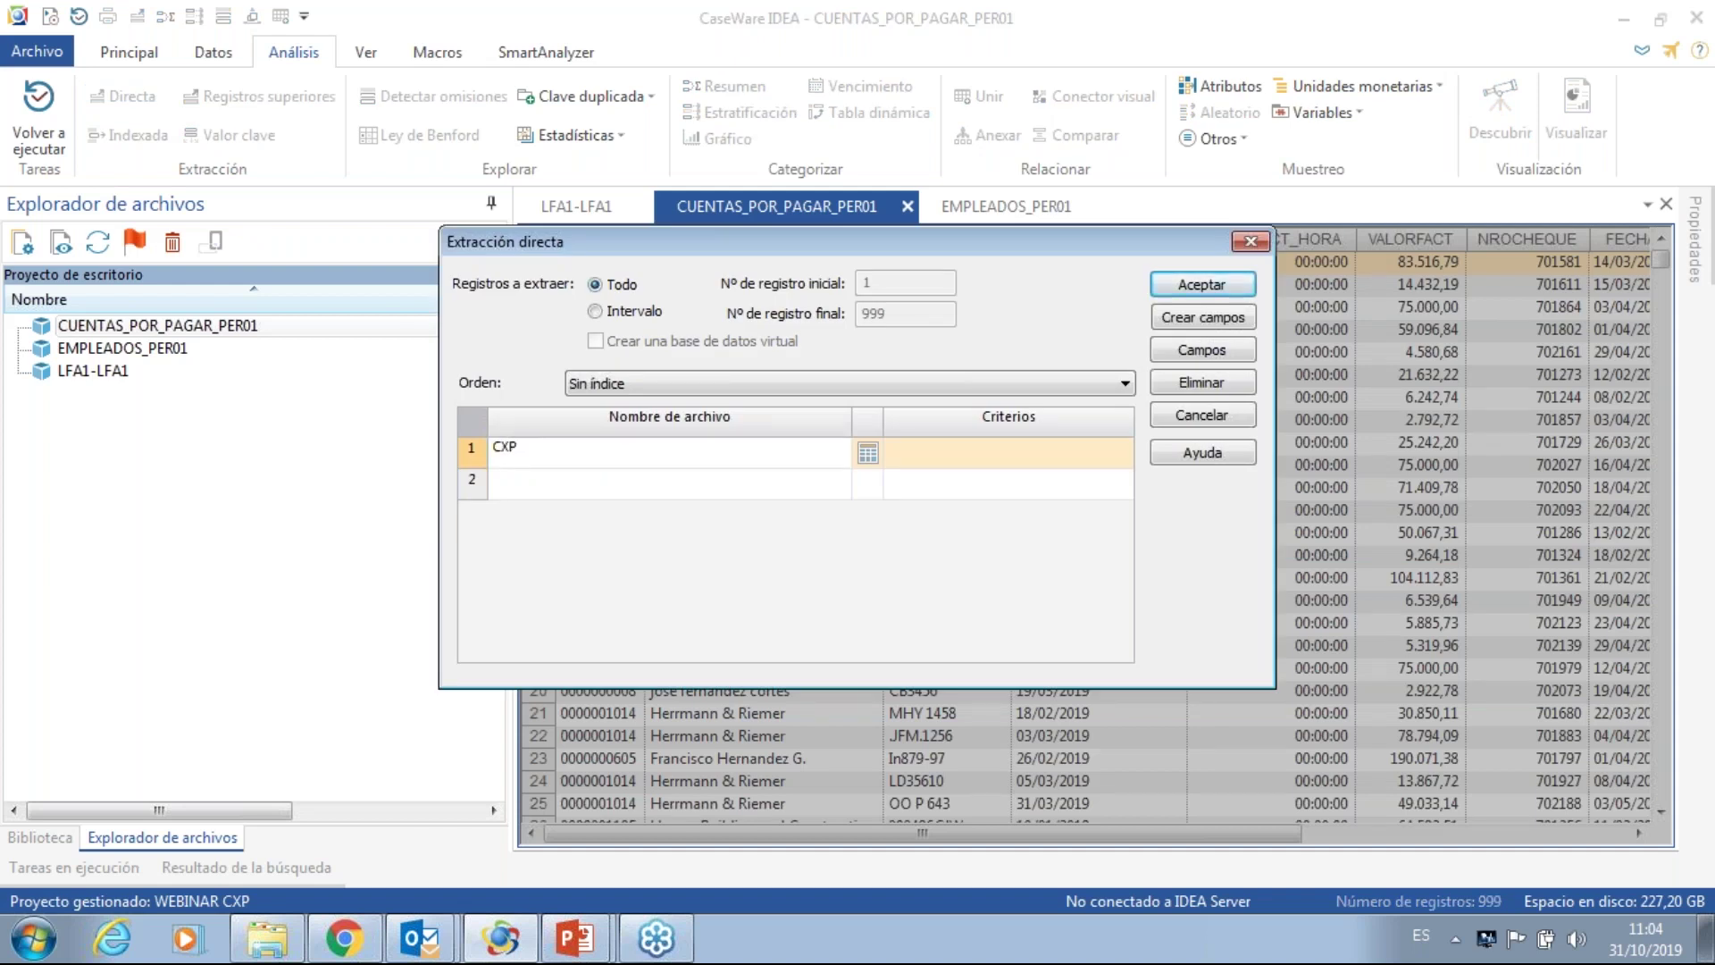
{"action": "type", "text": "ACOTADA_PER01"}
{"action": "left_click", "coordinate": [868, 455]}
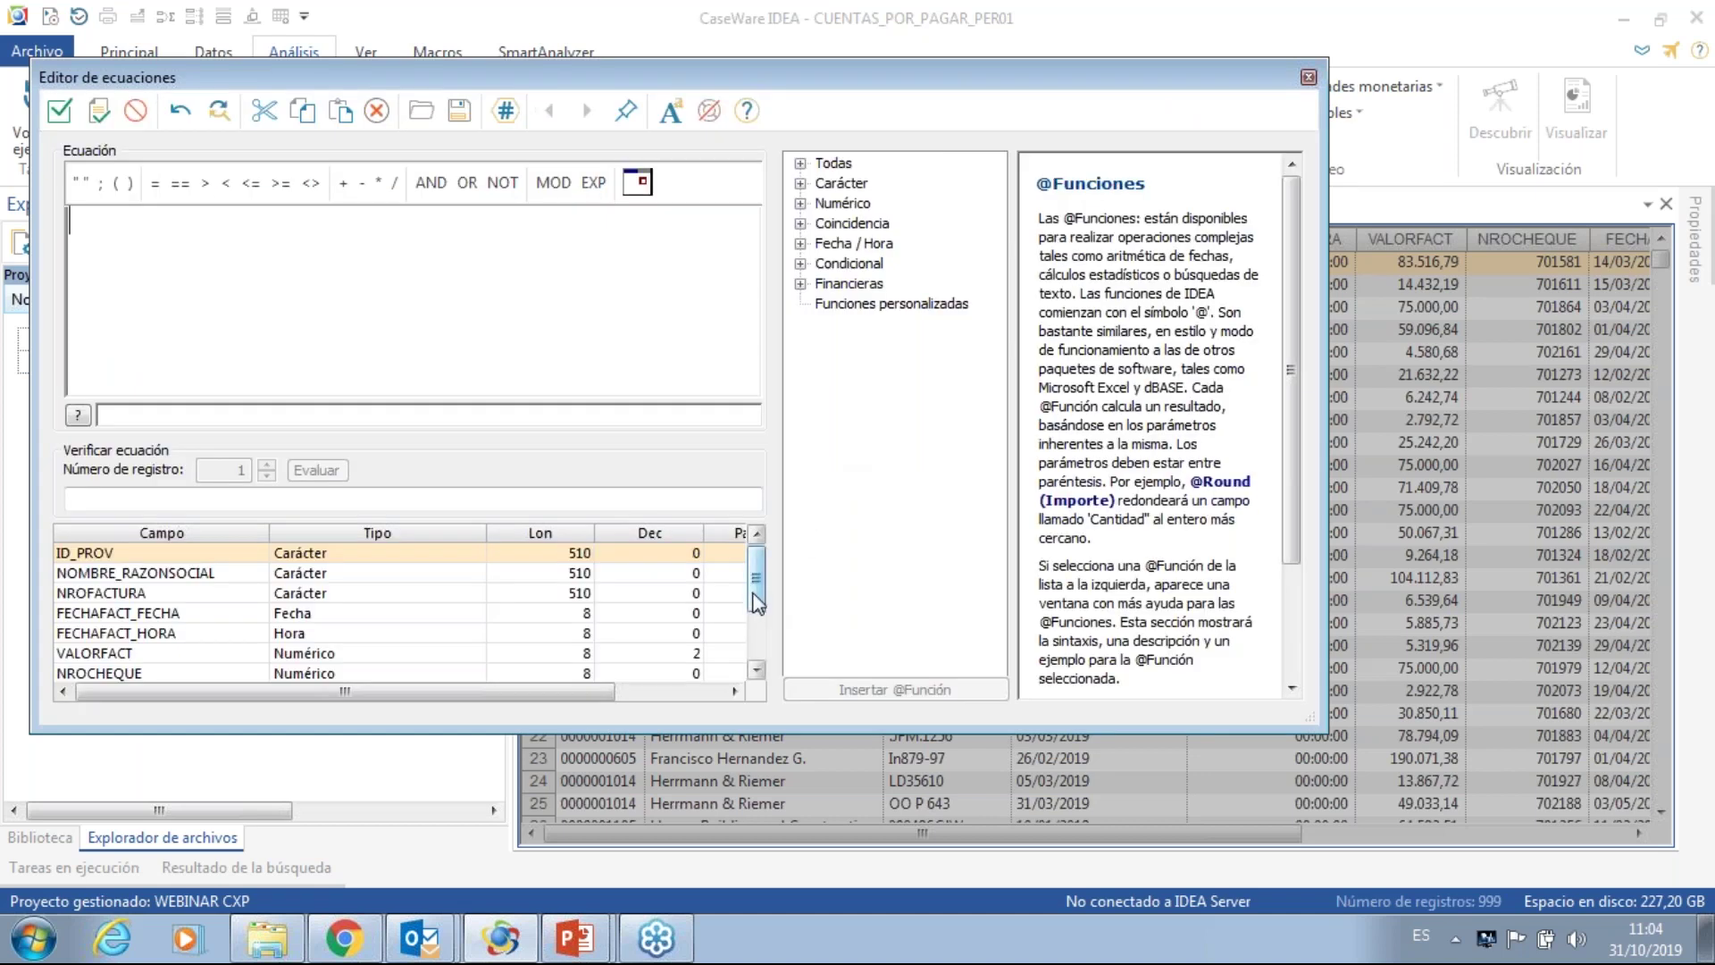
{"action": "left_click_drag", "start_coordinate": [754, 599], "coordinate": [759, 645]}
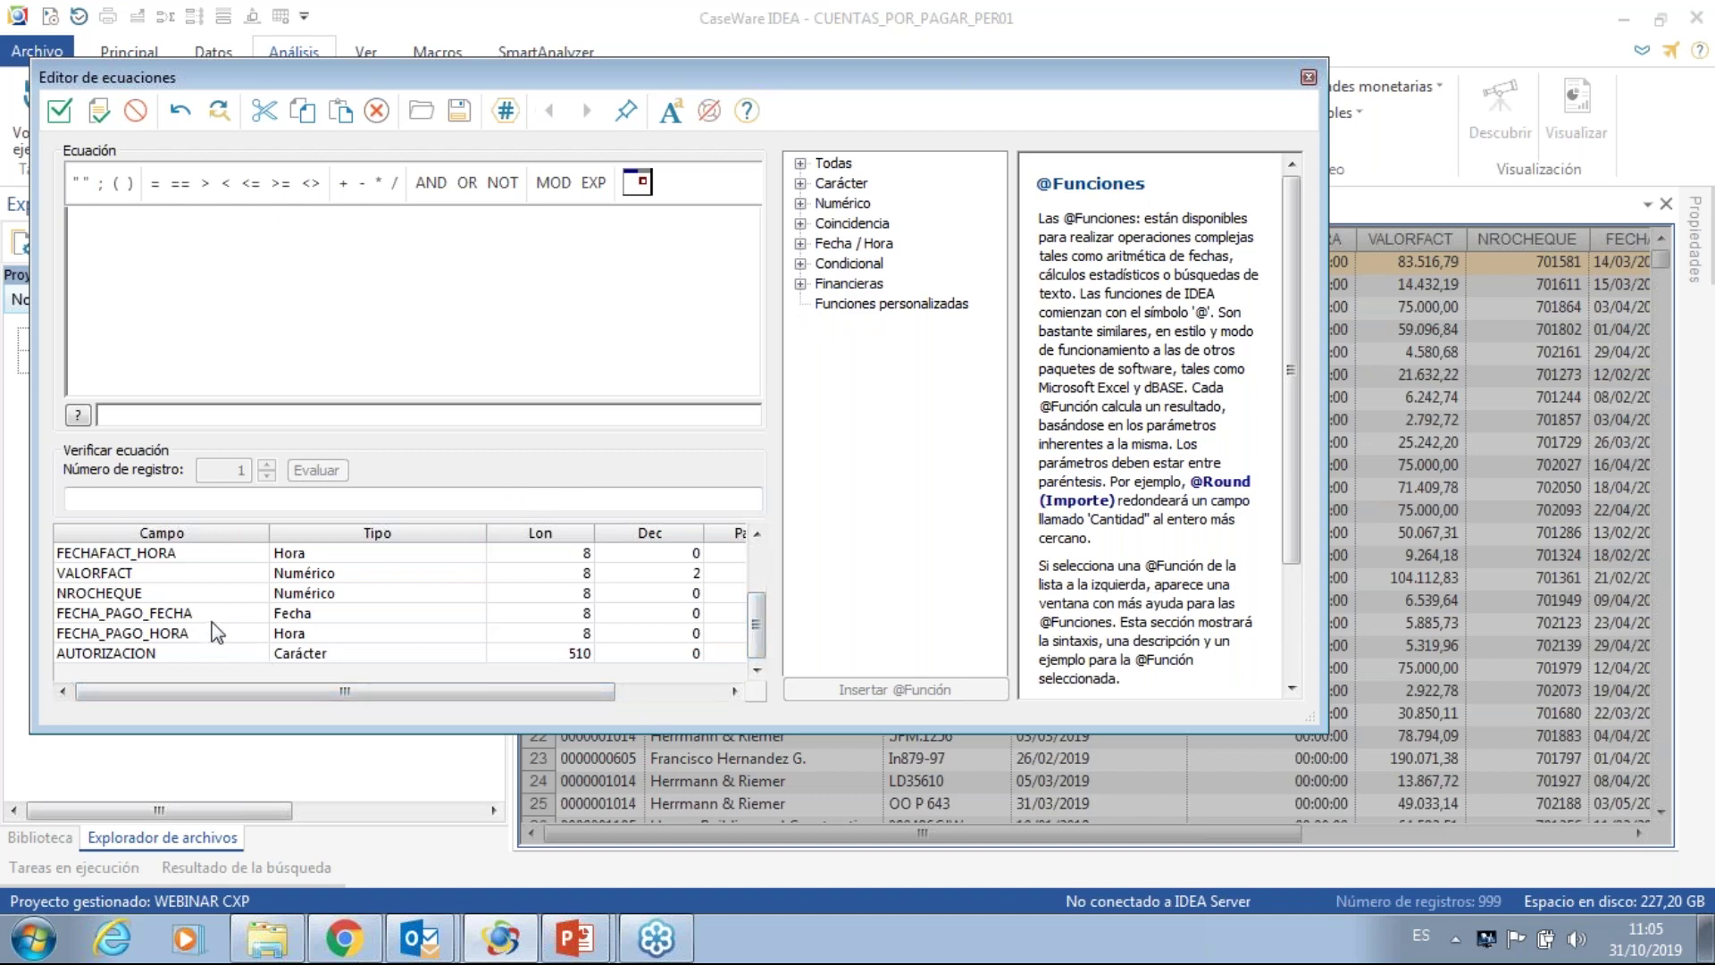
{"action": "left_click", "coordinate": [179, 615]}
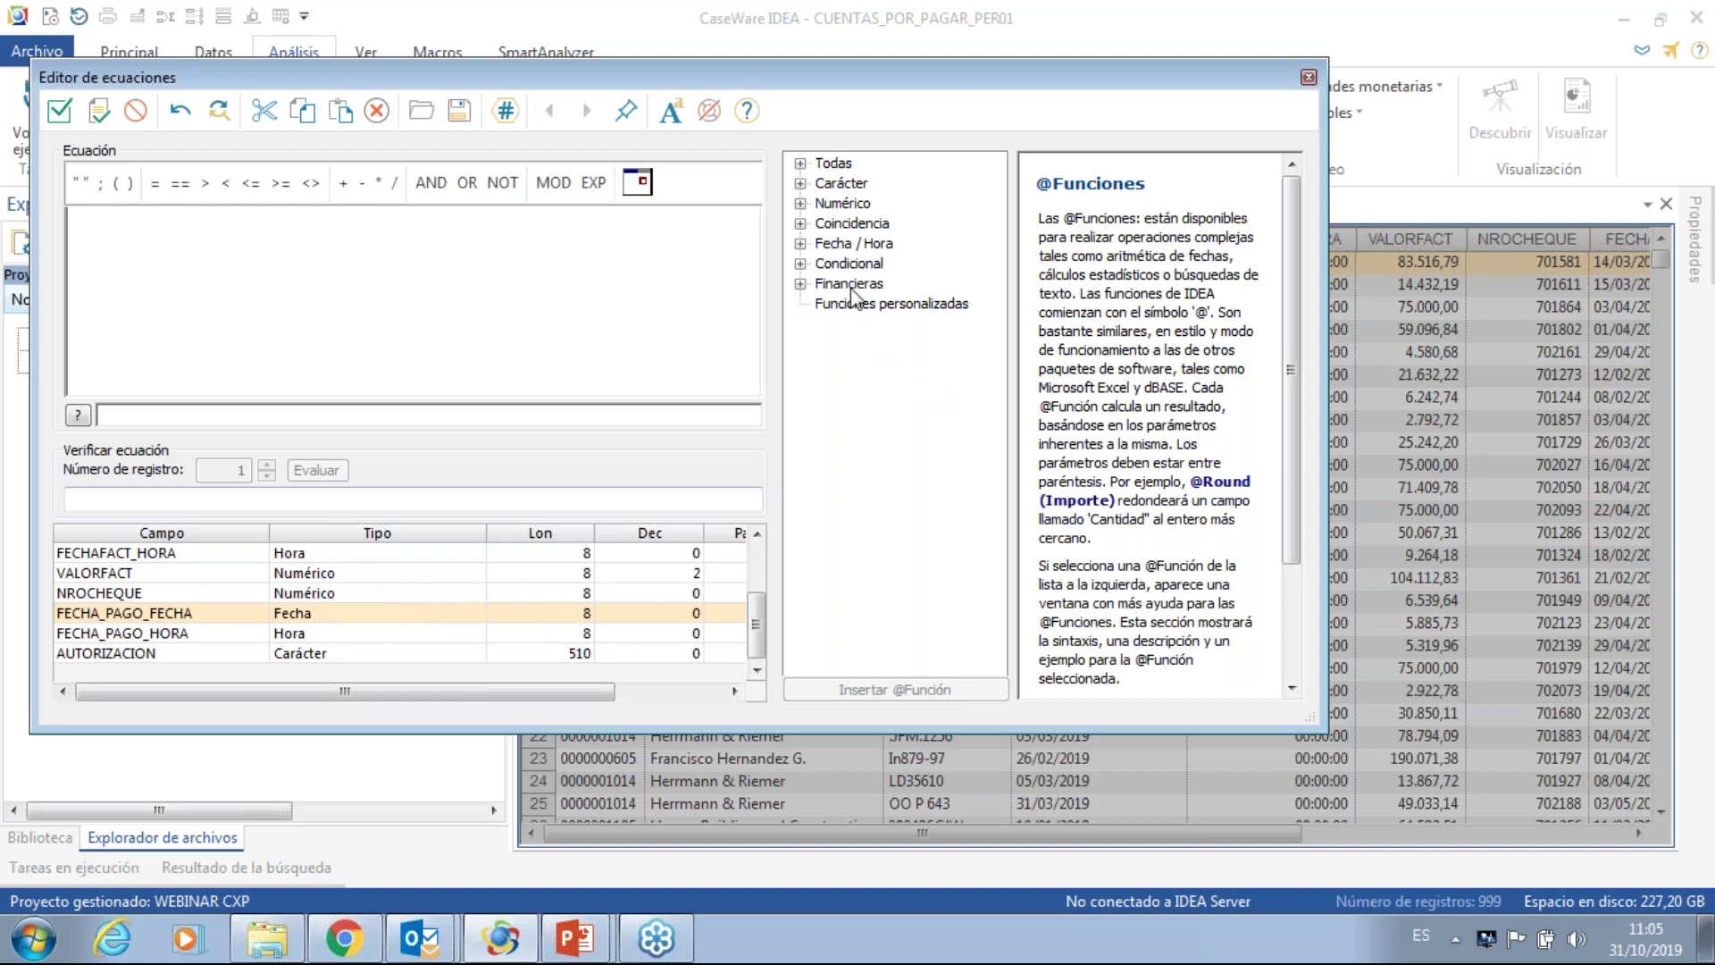
{"action": "left_click", "coordinate": [800, 224]}
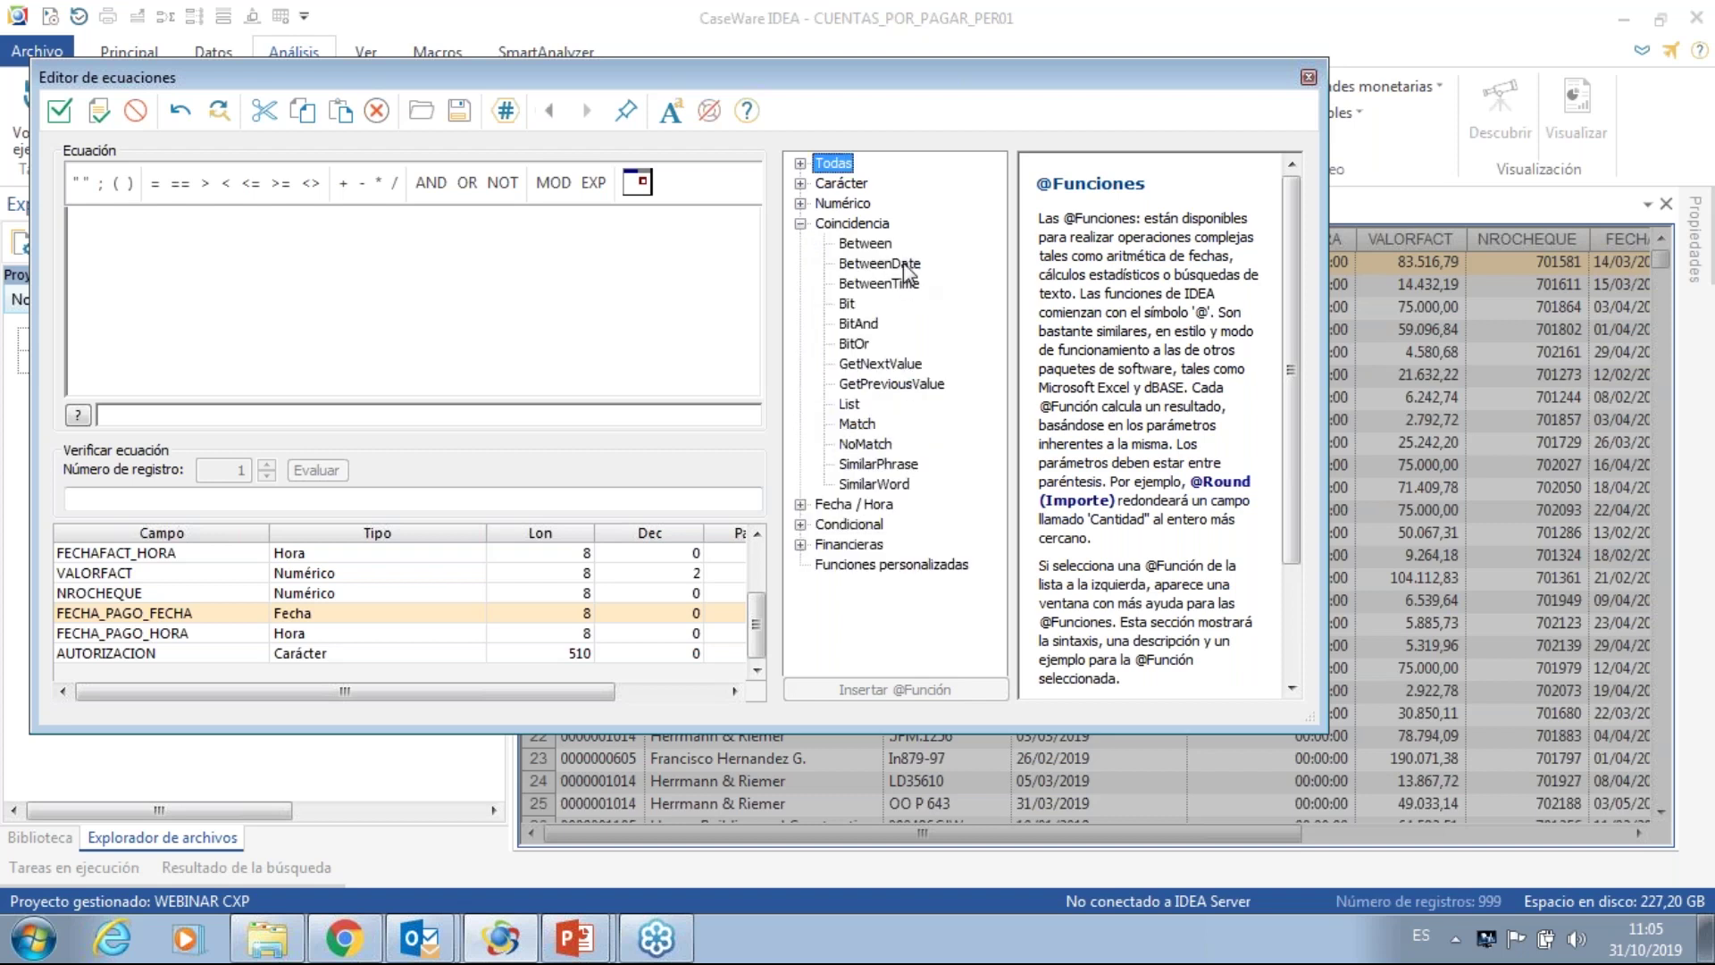
{"action": "left_click", "coordinate": [904, 264]}
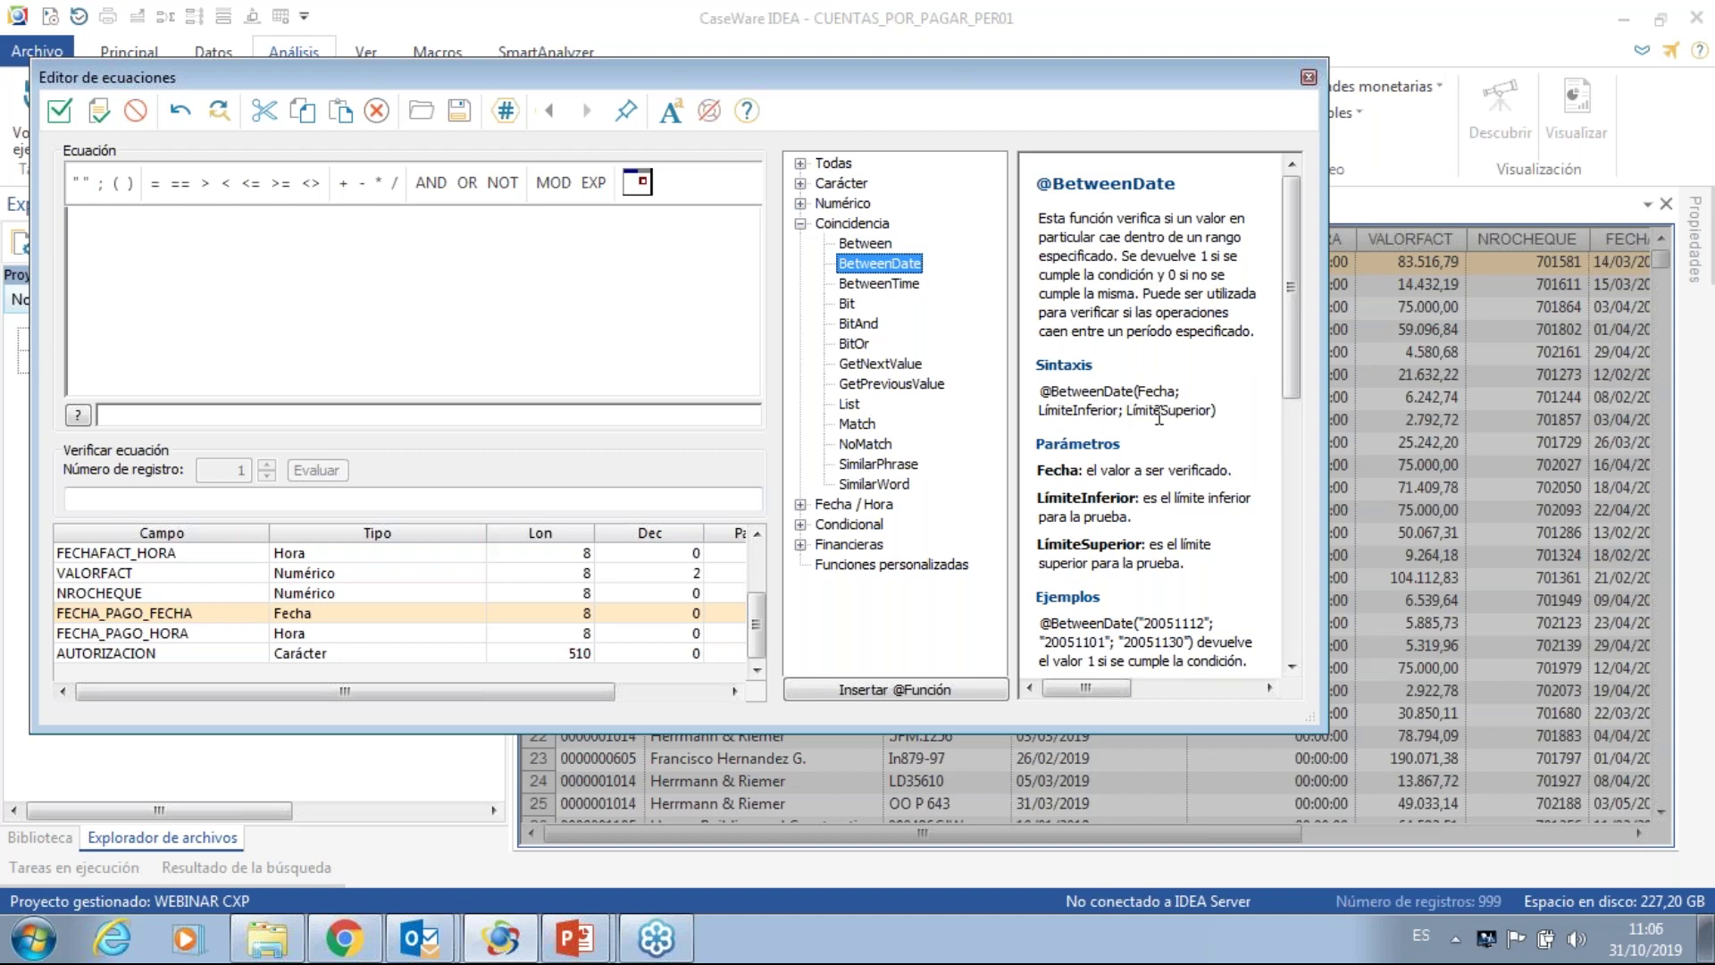
{"action": "double_click", "coordinate": [908, 263]}
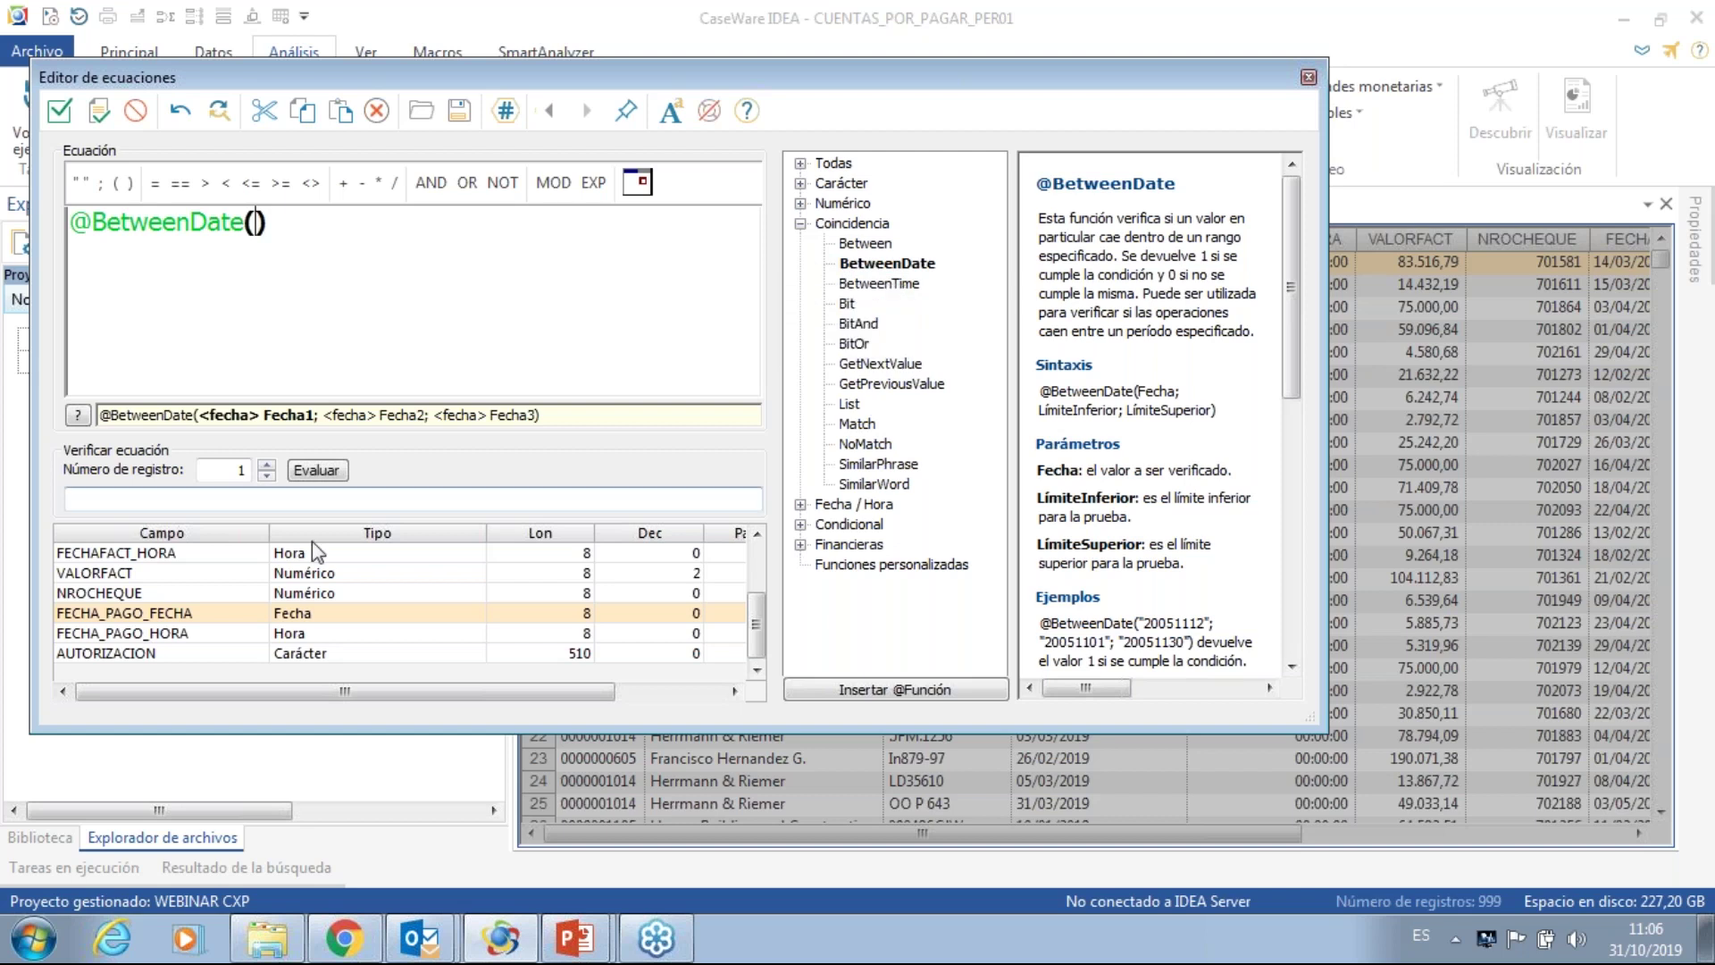
{"action": "double_click", "coordinate": [161, 615]}
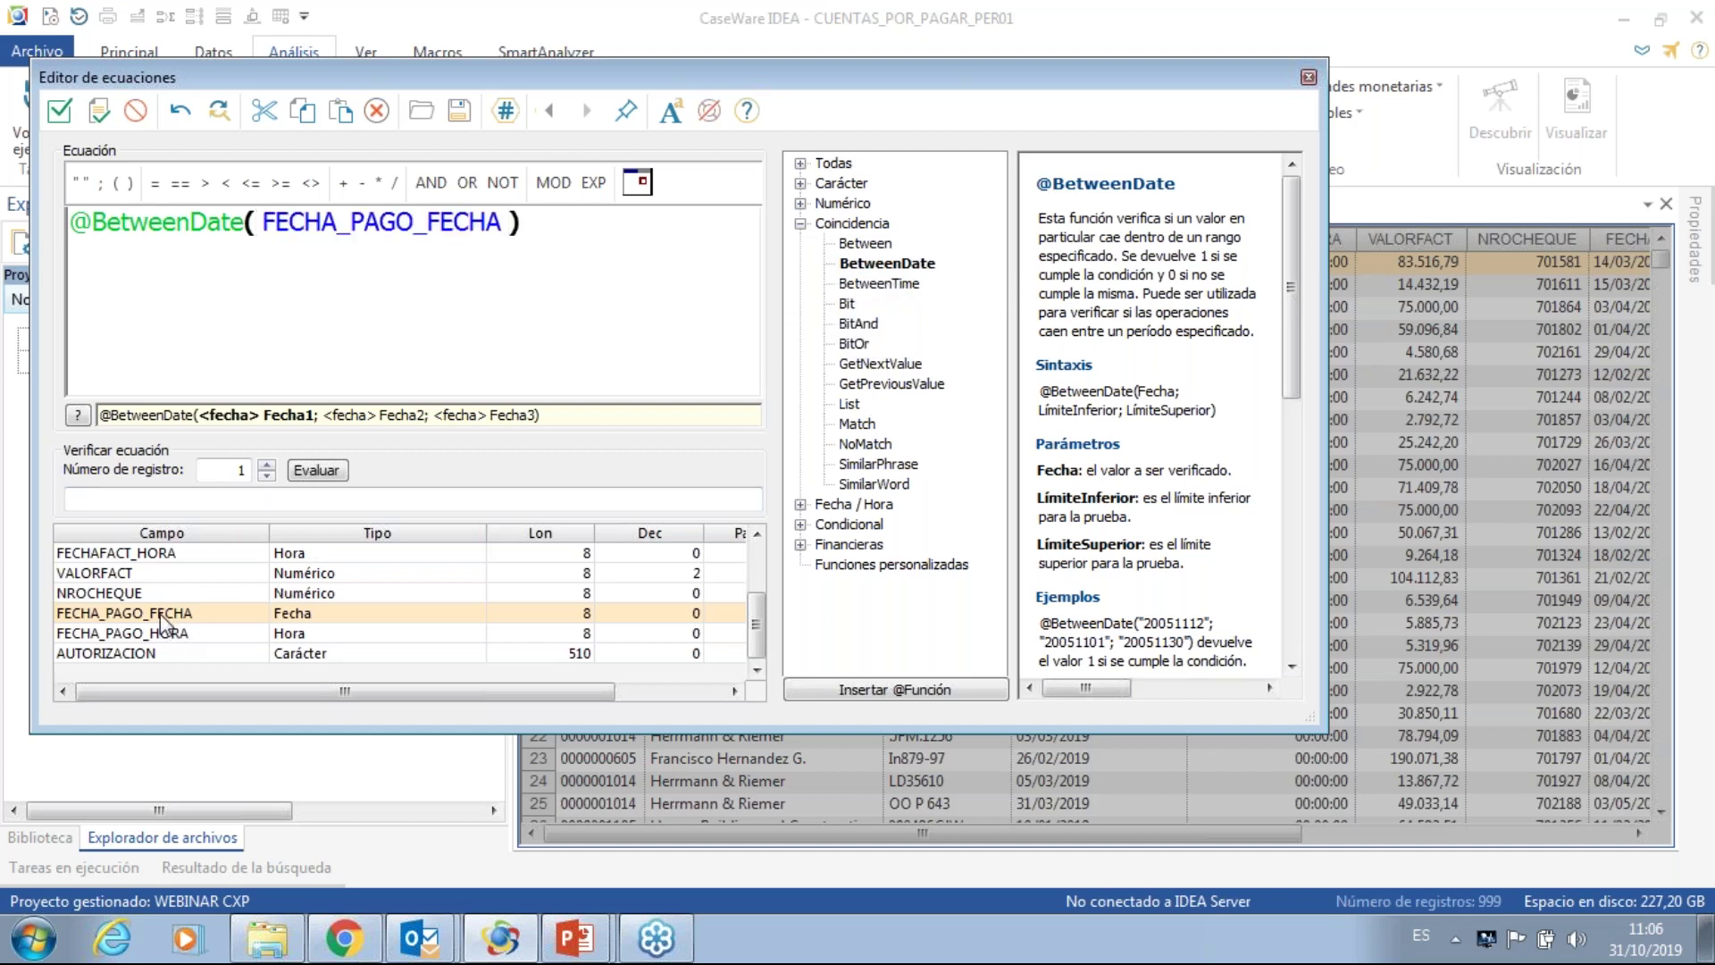
{"action": "type", "text": ";"}
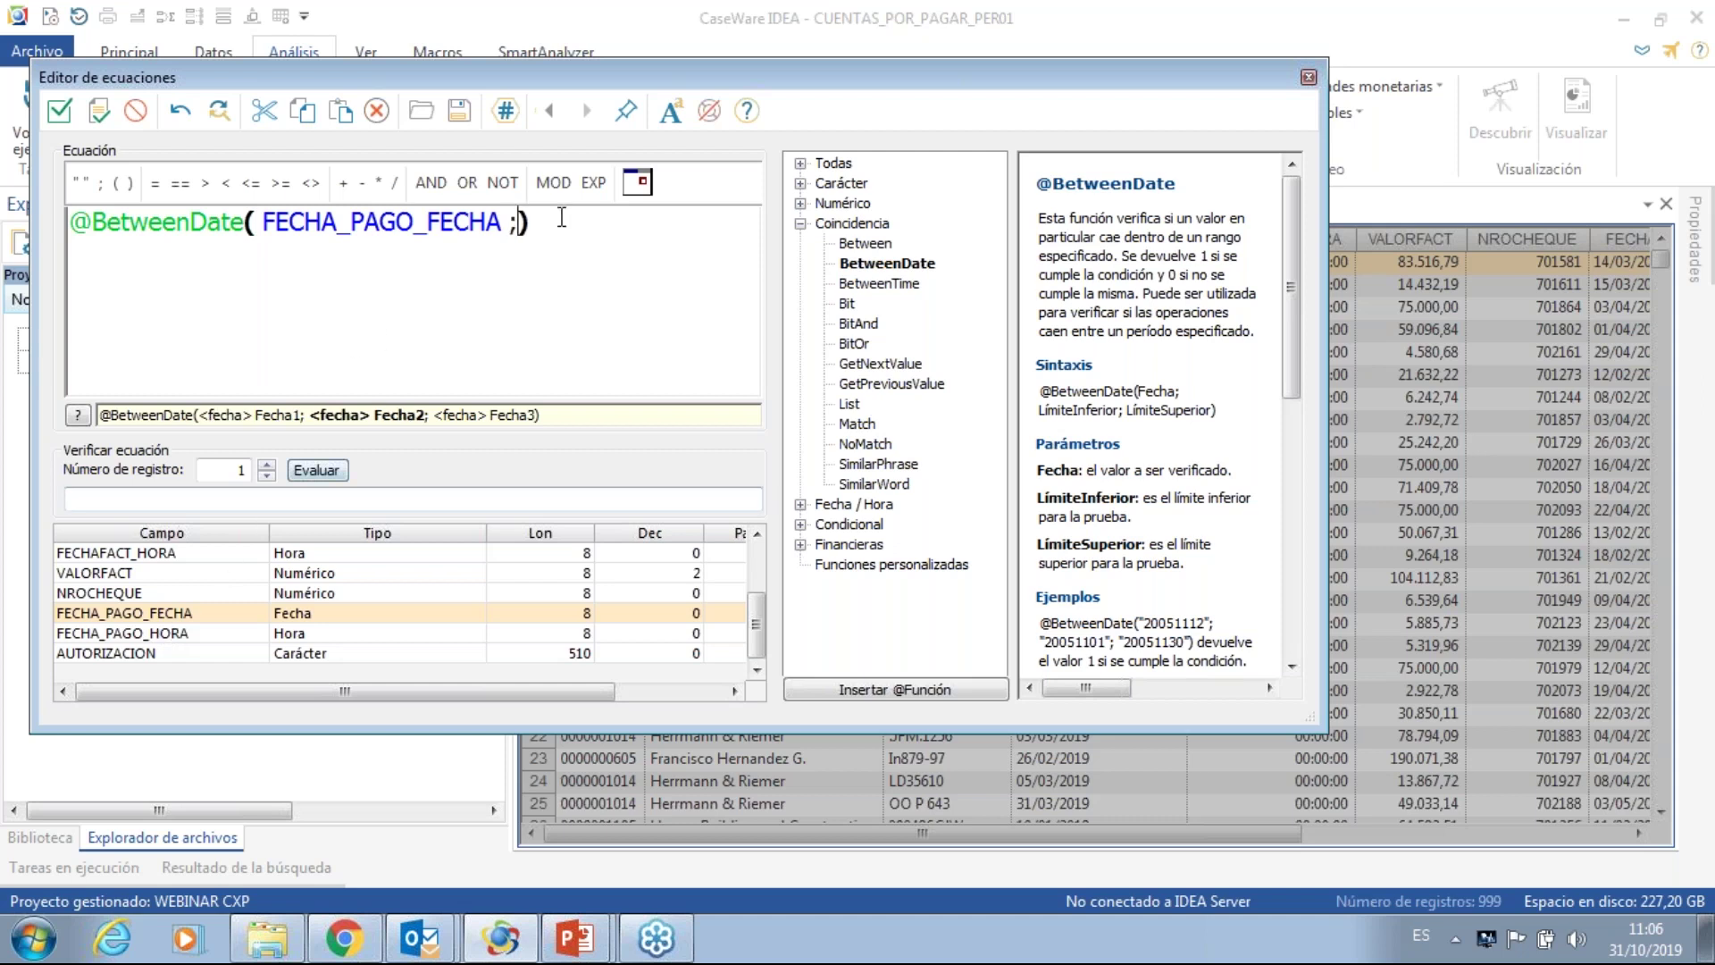
{"action": "left_click", "coordinate": [639, 183]}
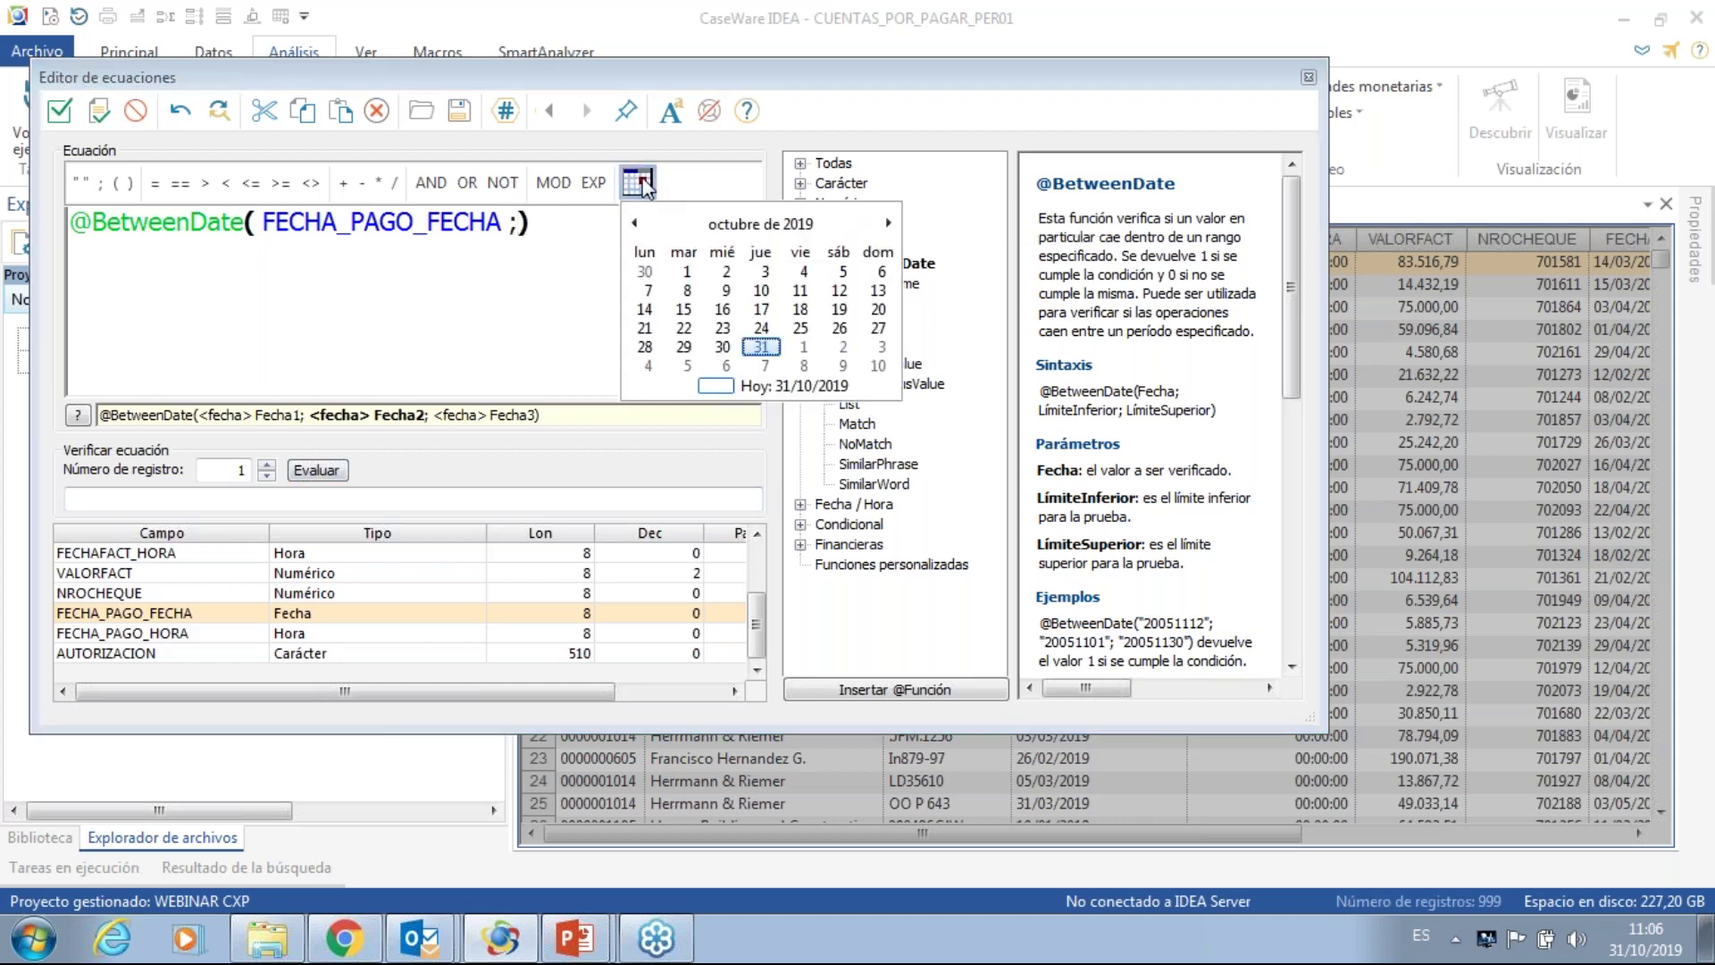
{"action": "left_click", "coordinate": [636, 222]}
{"action": "left_click", "coordinate": [636, 222]}
{"action": "left_click", "coordinate": [635, 222]}
{"action": "left_click", "coordinate": [636, 223]}
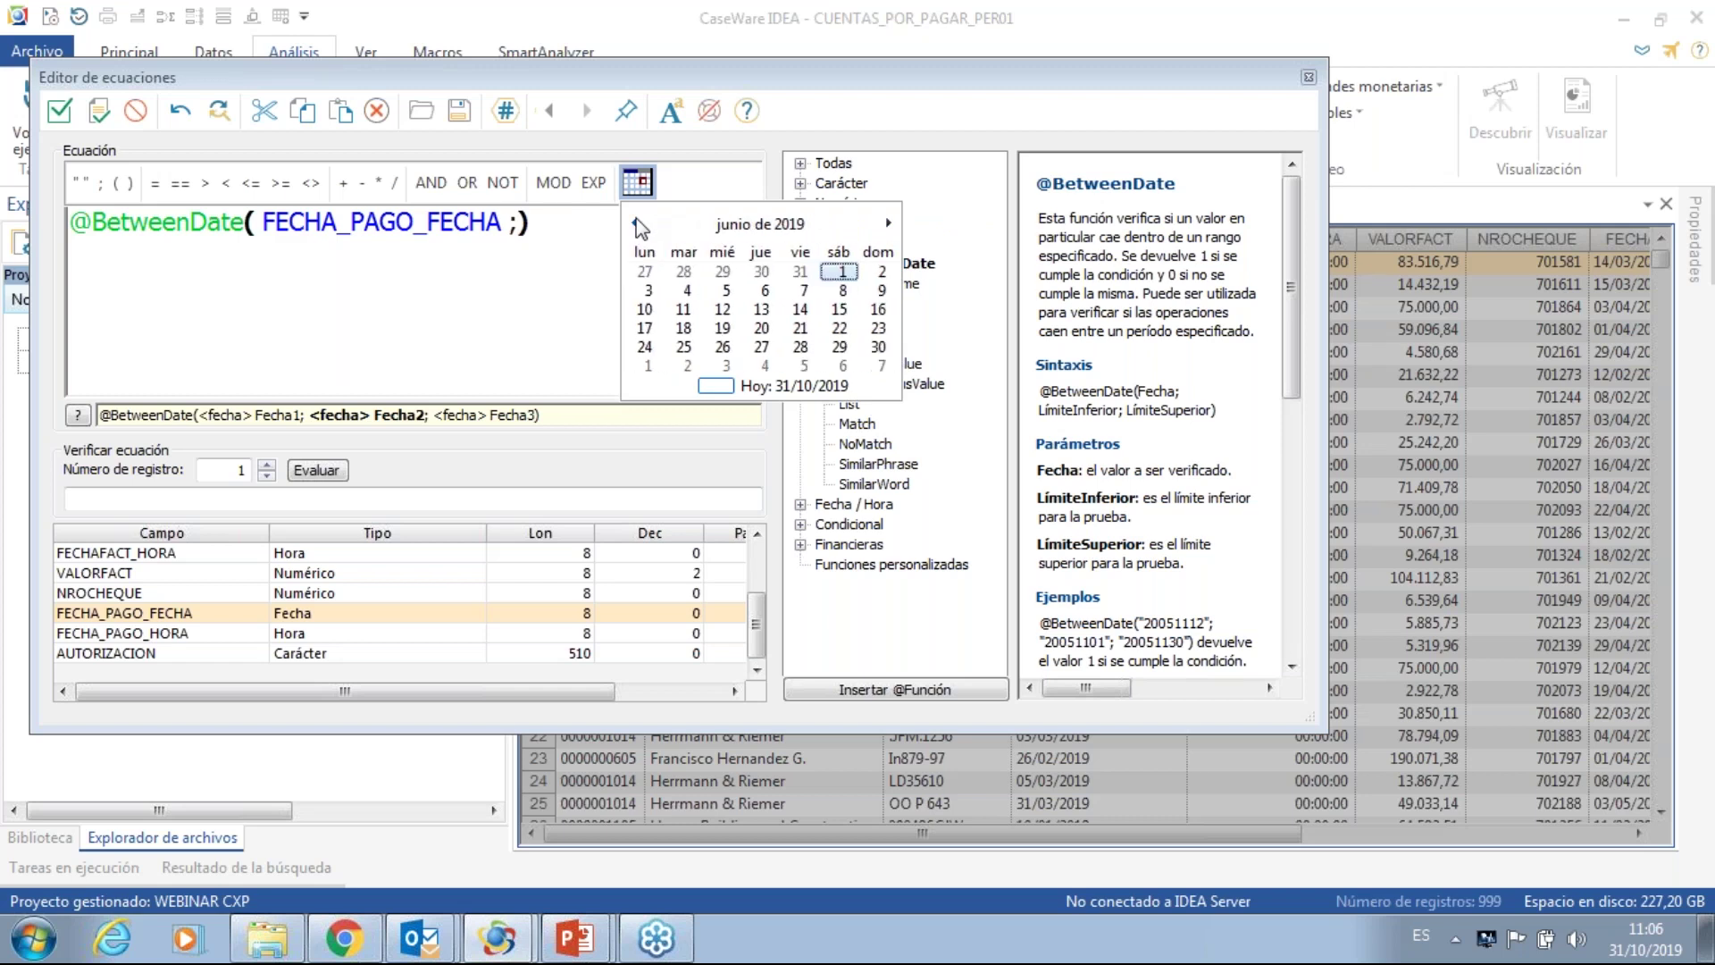
{"action": "left_click", "coordinate": [636, 222]}
{"action": "left_click", "coordinate": [636, 223]}
{"action": "left_click", "coordinate": [636, 223]}
{"action": "left_click", "coordinate": [636, 223]}
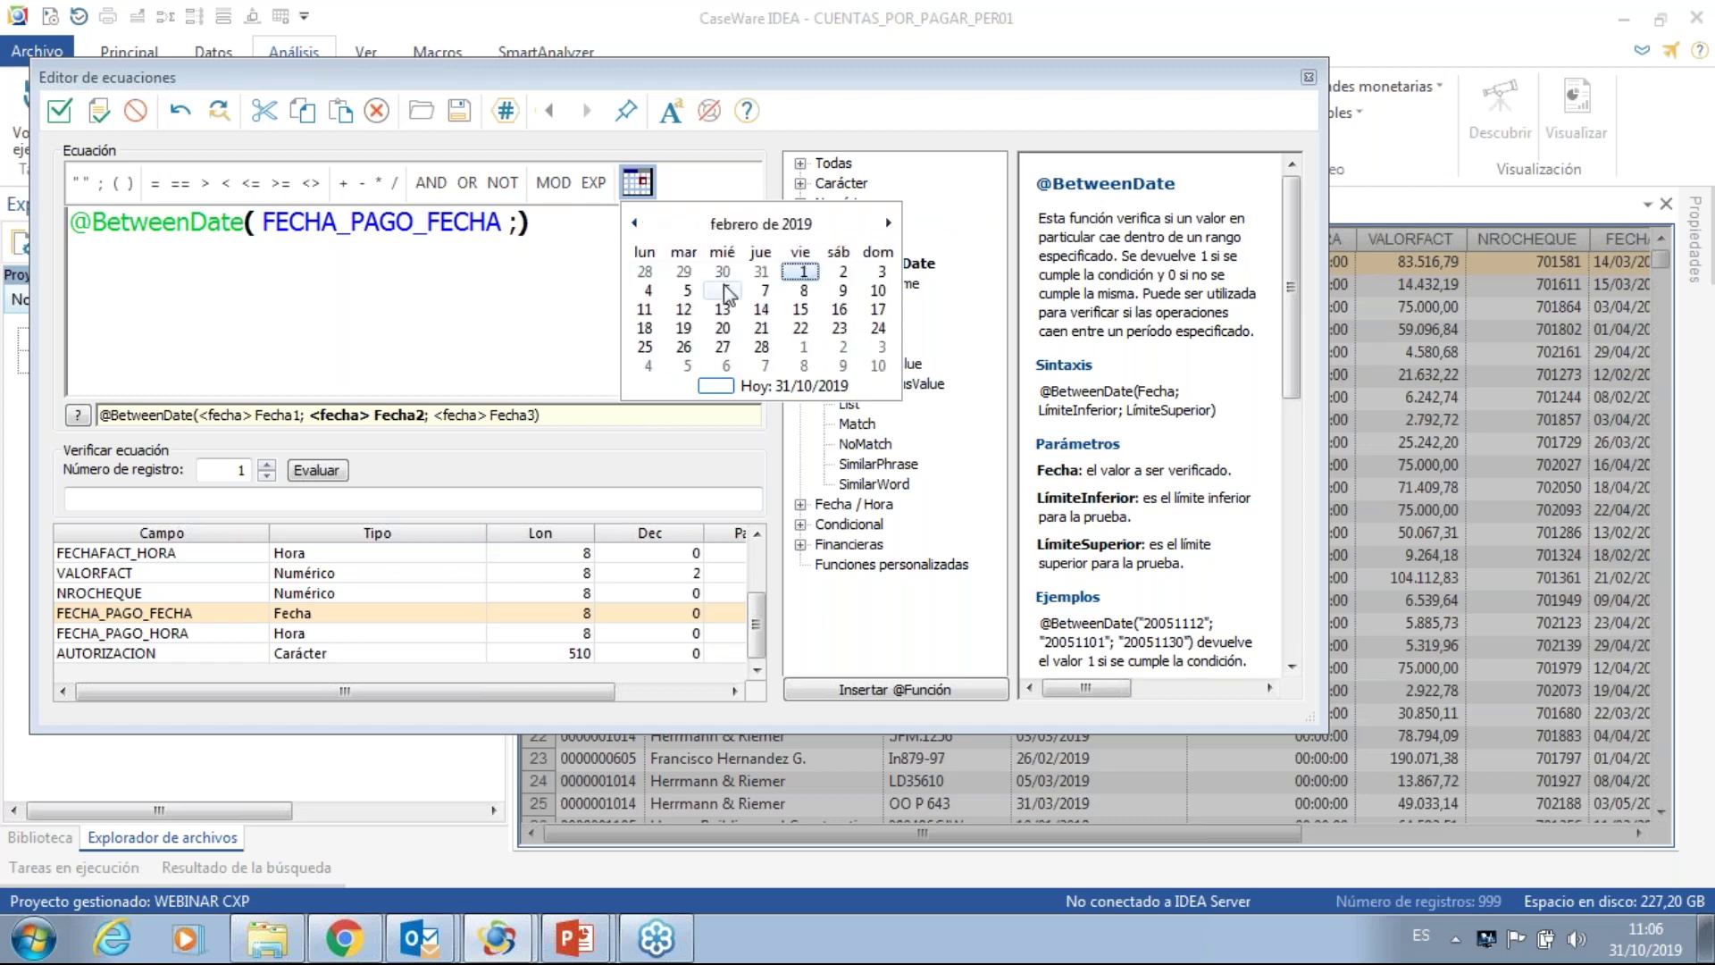
{"action": "left_click", "coordinate": [801, 274]}
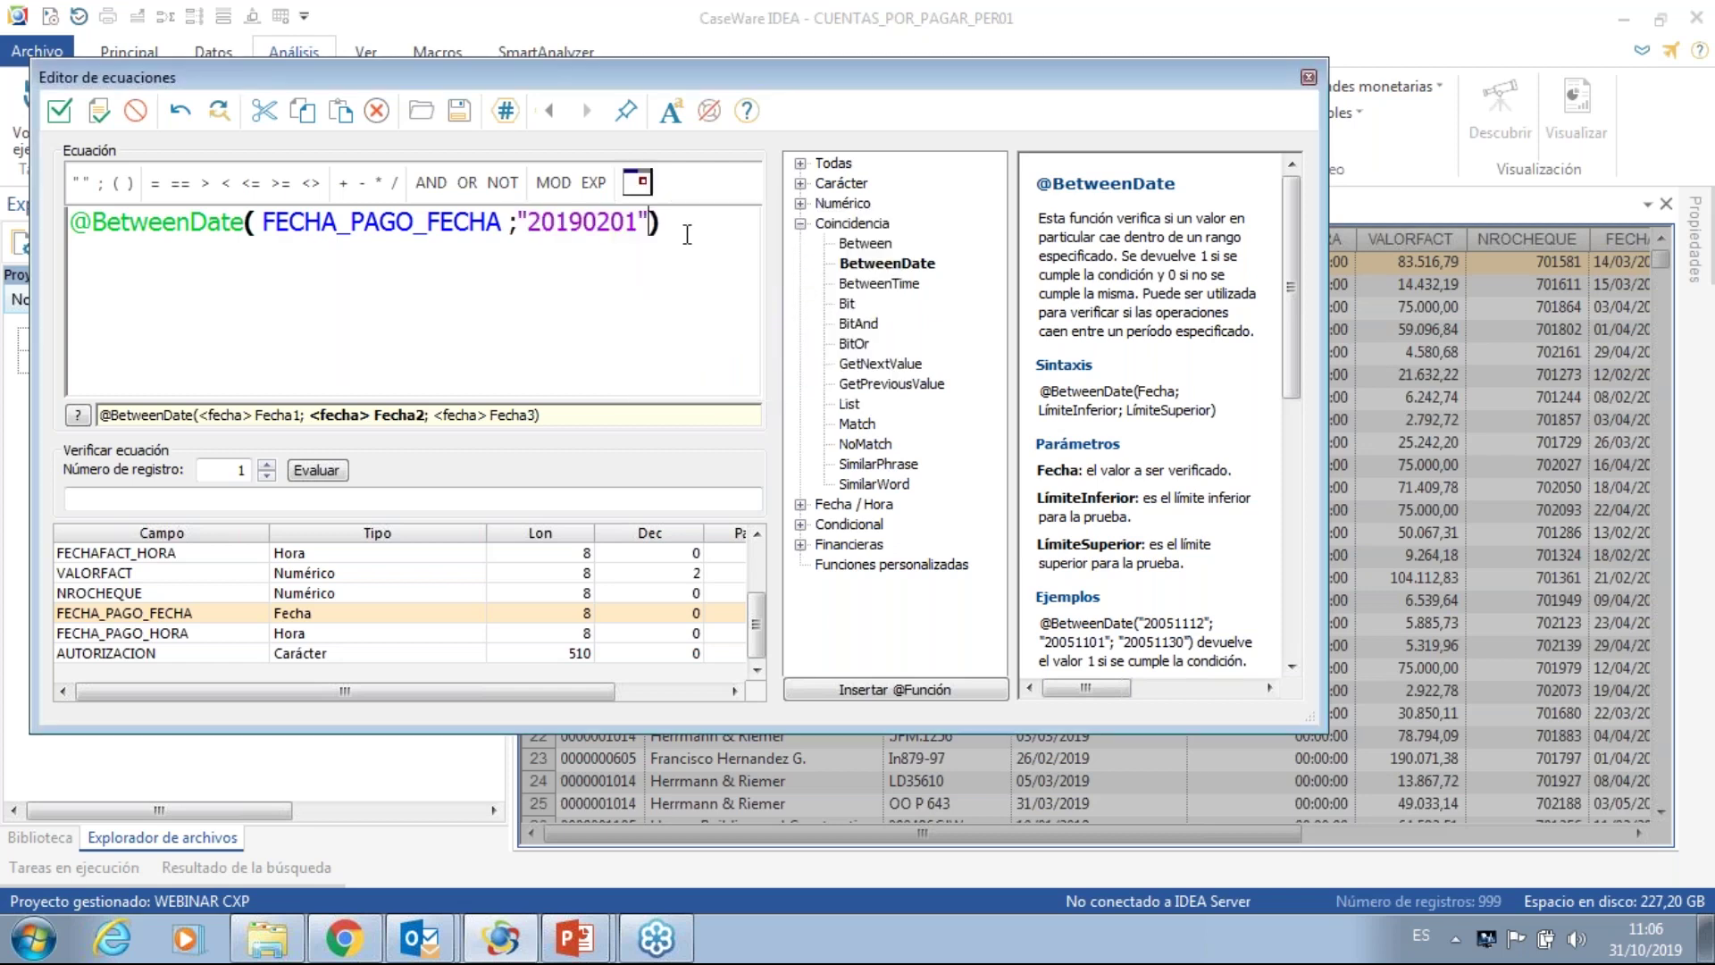
{"action": "type", "text": ";"}
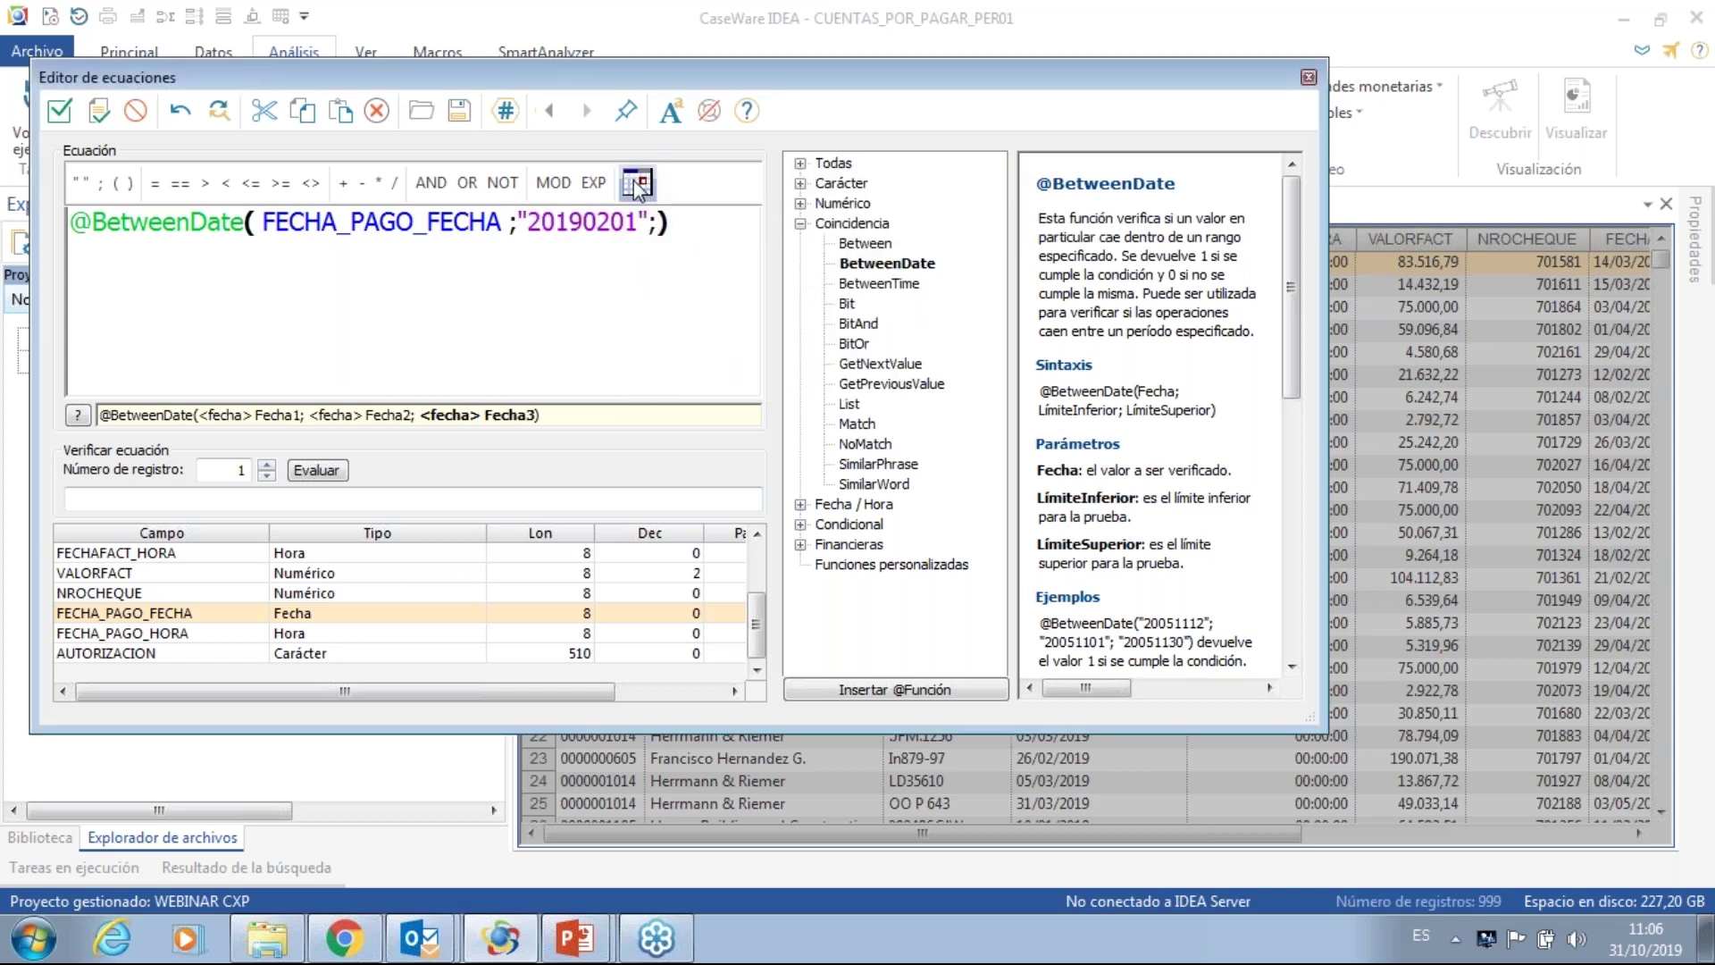
{"action": "left_click", "coordinate": [636, 182]}
{"action": "left_click", "coordinate": [636, 223]}
{"action": "left_click", "coordinate": [636, 223]}
{"action": "left_click", "coordinate": [636, 223]}
{"action": "left_click", "coordinate": [636, 223]}
{"action": "left_click", "coordinate": [635, 223]}
{"action": "left_click", "coordinate": [636, 224]}
{"action": "left_click", "coordinate": [636, 223]}
{"action": "left_click", "coordinate": [636, 223]}
{"action": "left_click", "coordinate": [763, 348]}
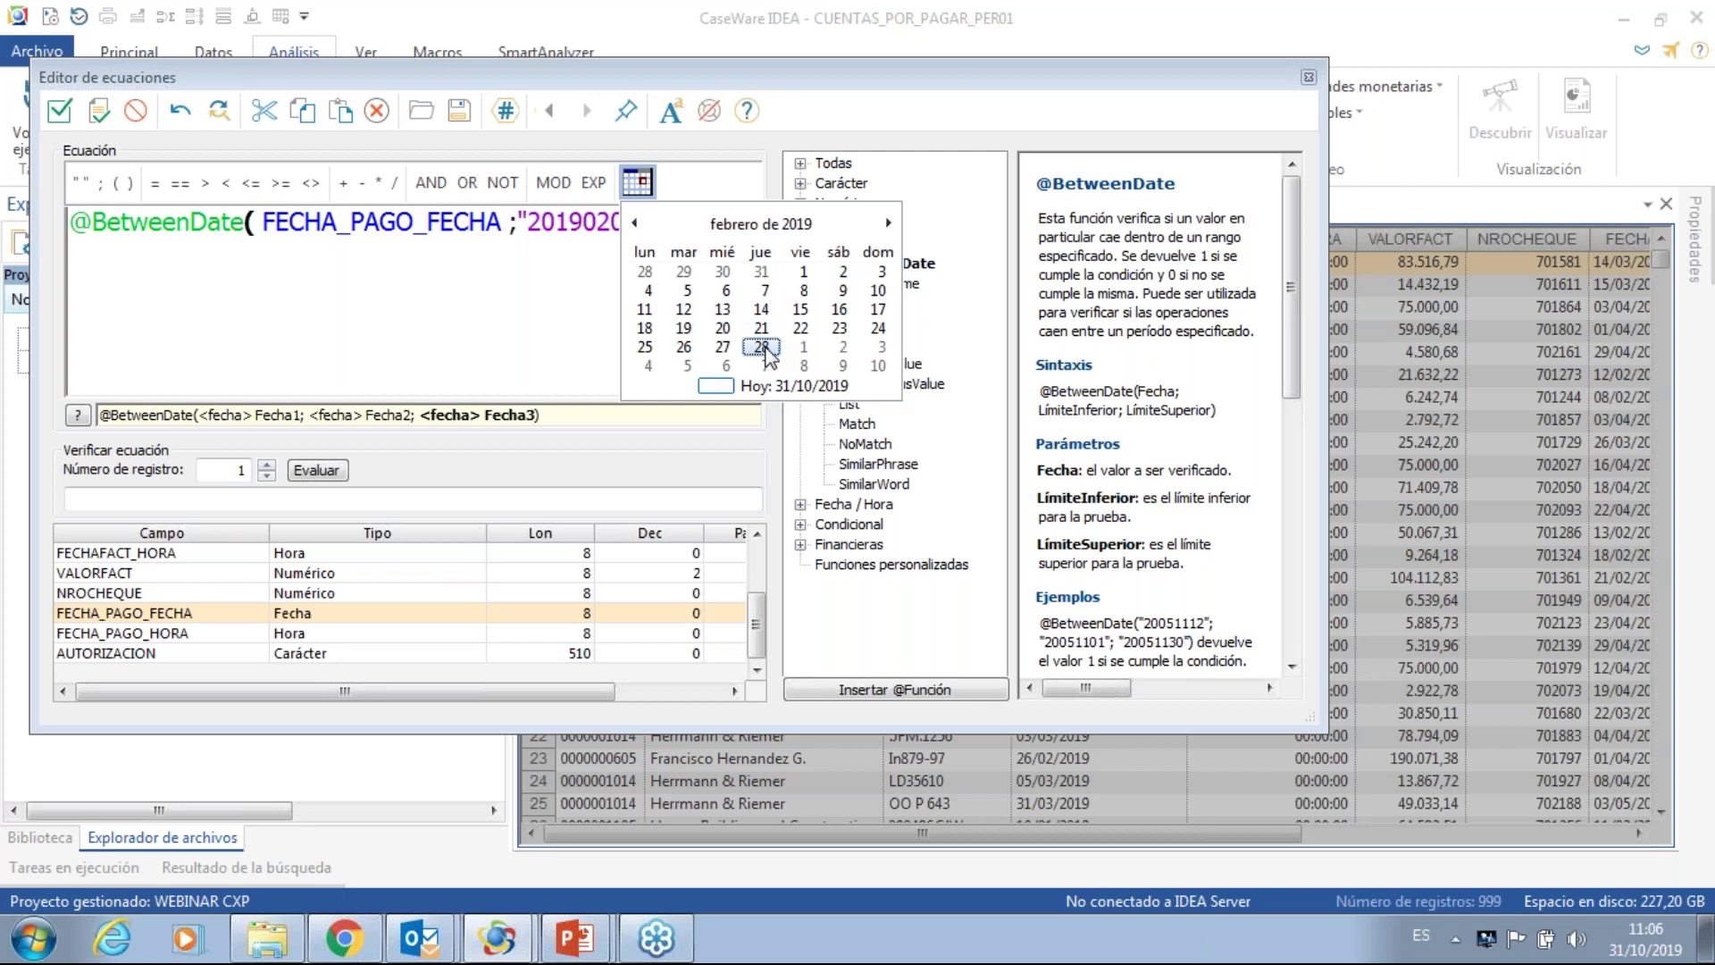
{"action": "left_click", "coordinate": [763, 347]}
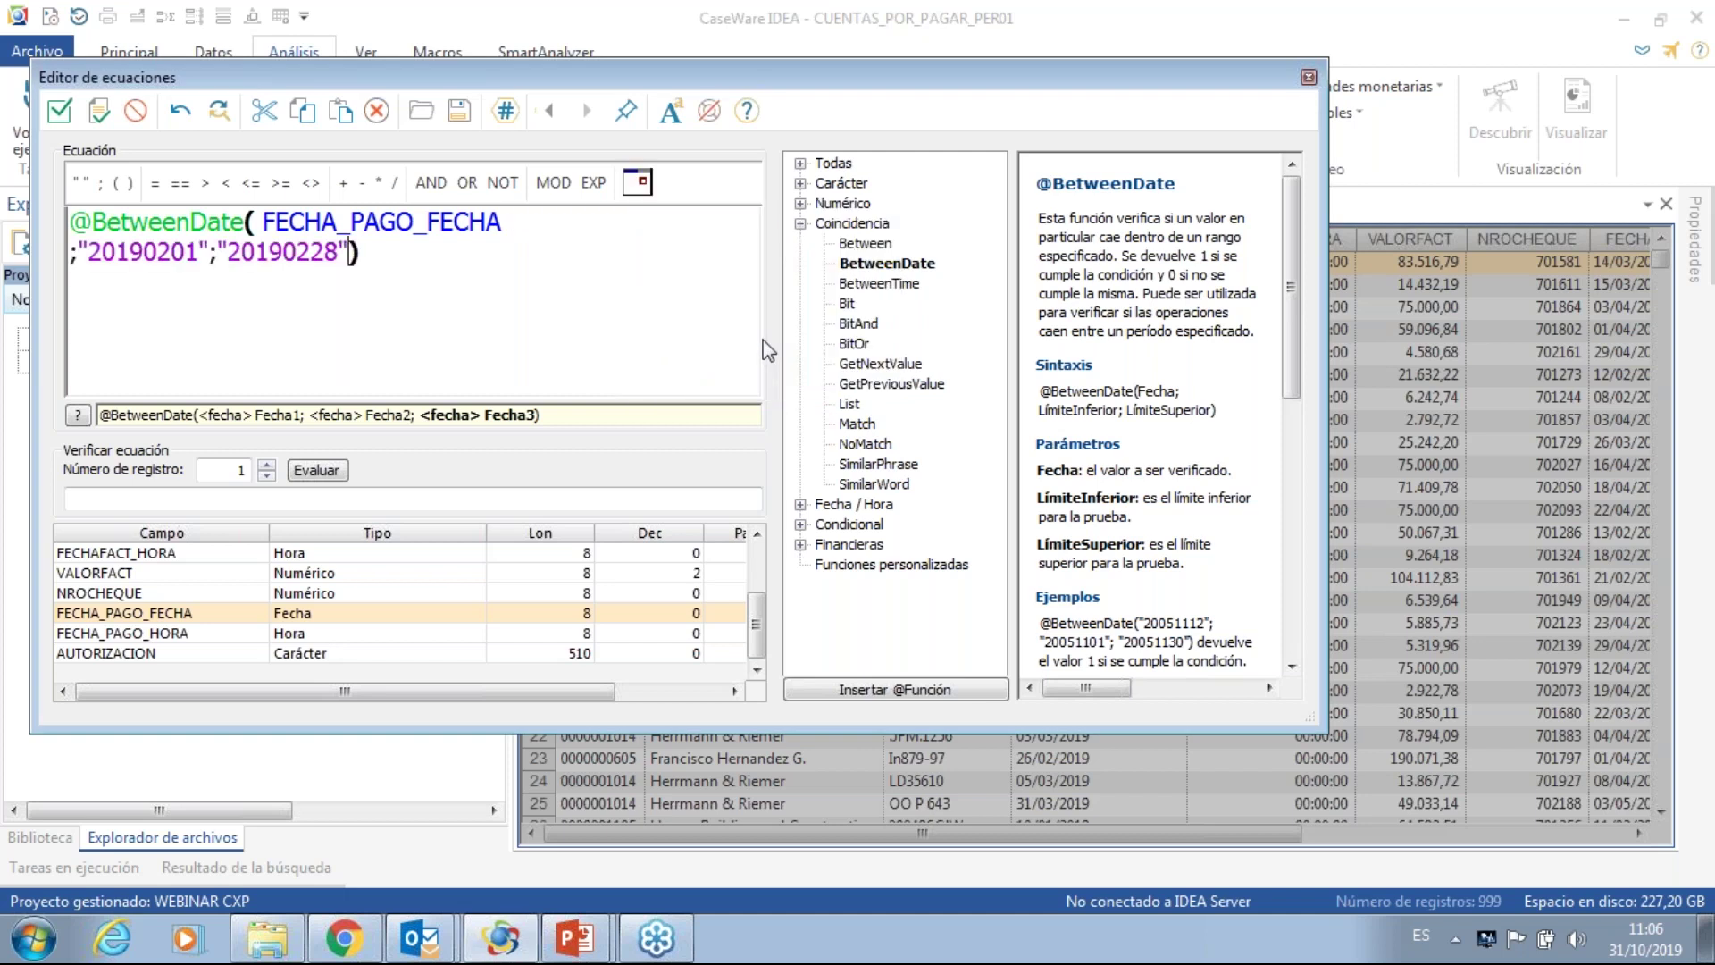
{"action": "left_click", "coordinate": [393, 251]}
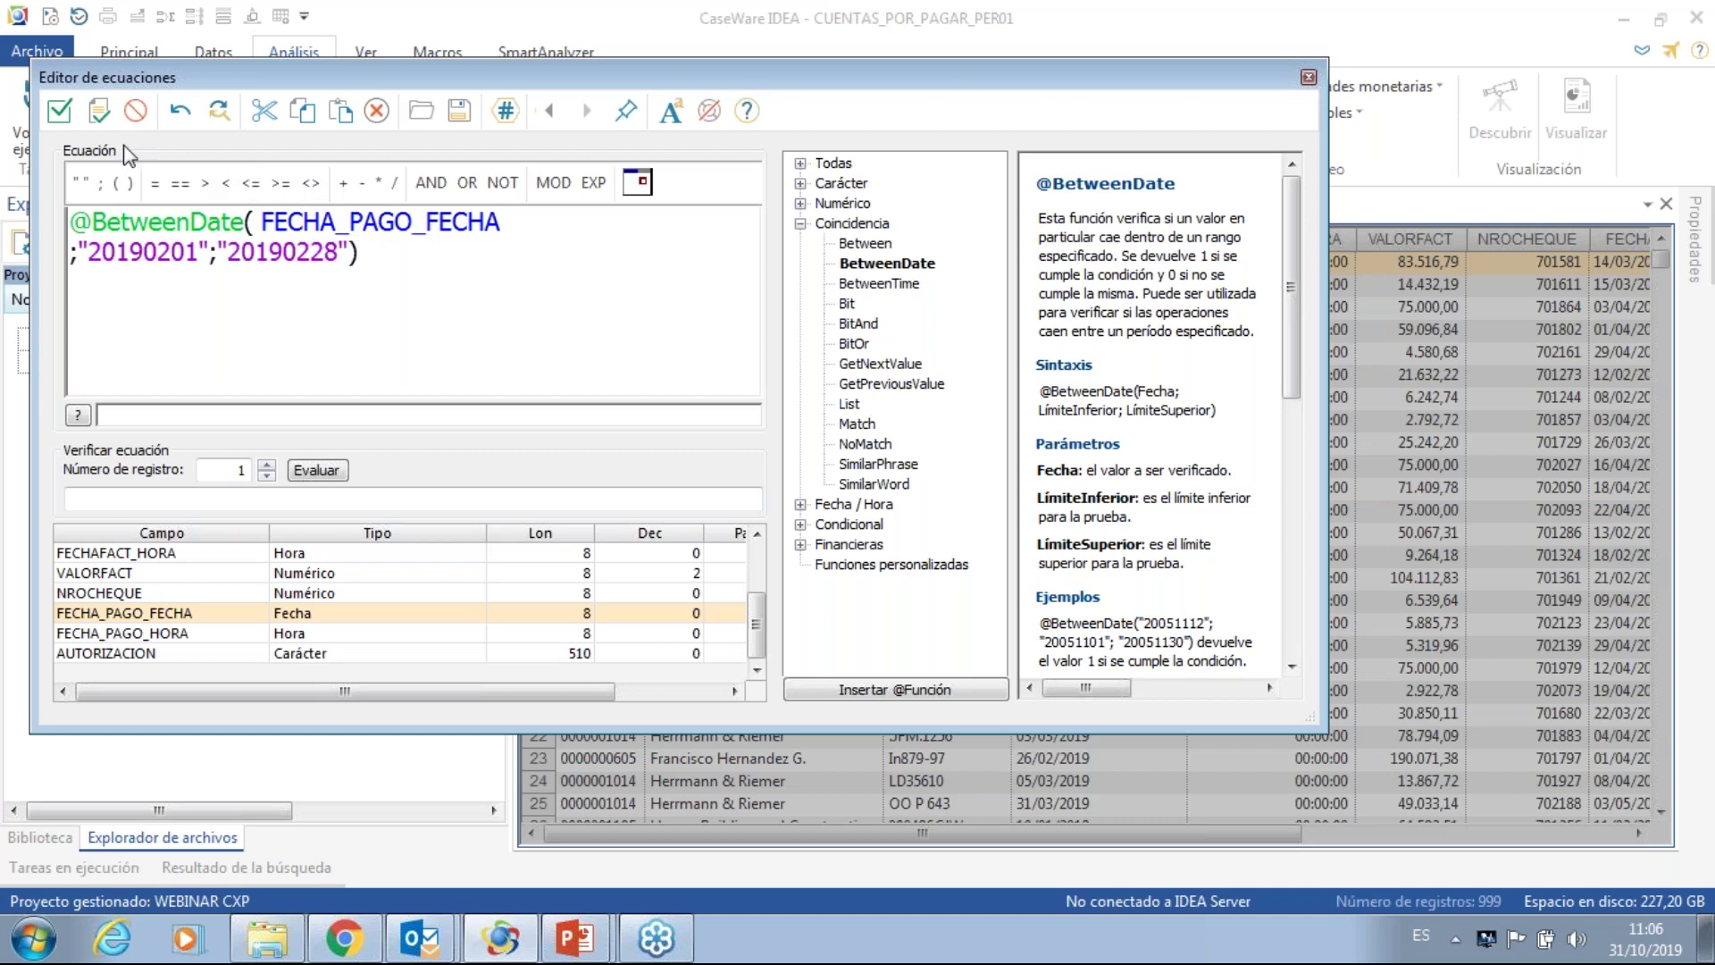
{"action": "left_click", "coordinate": [66, 121]}
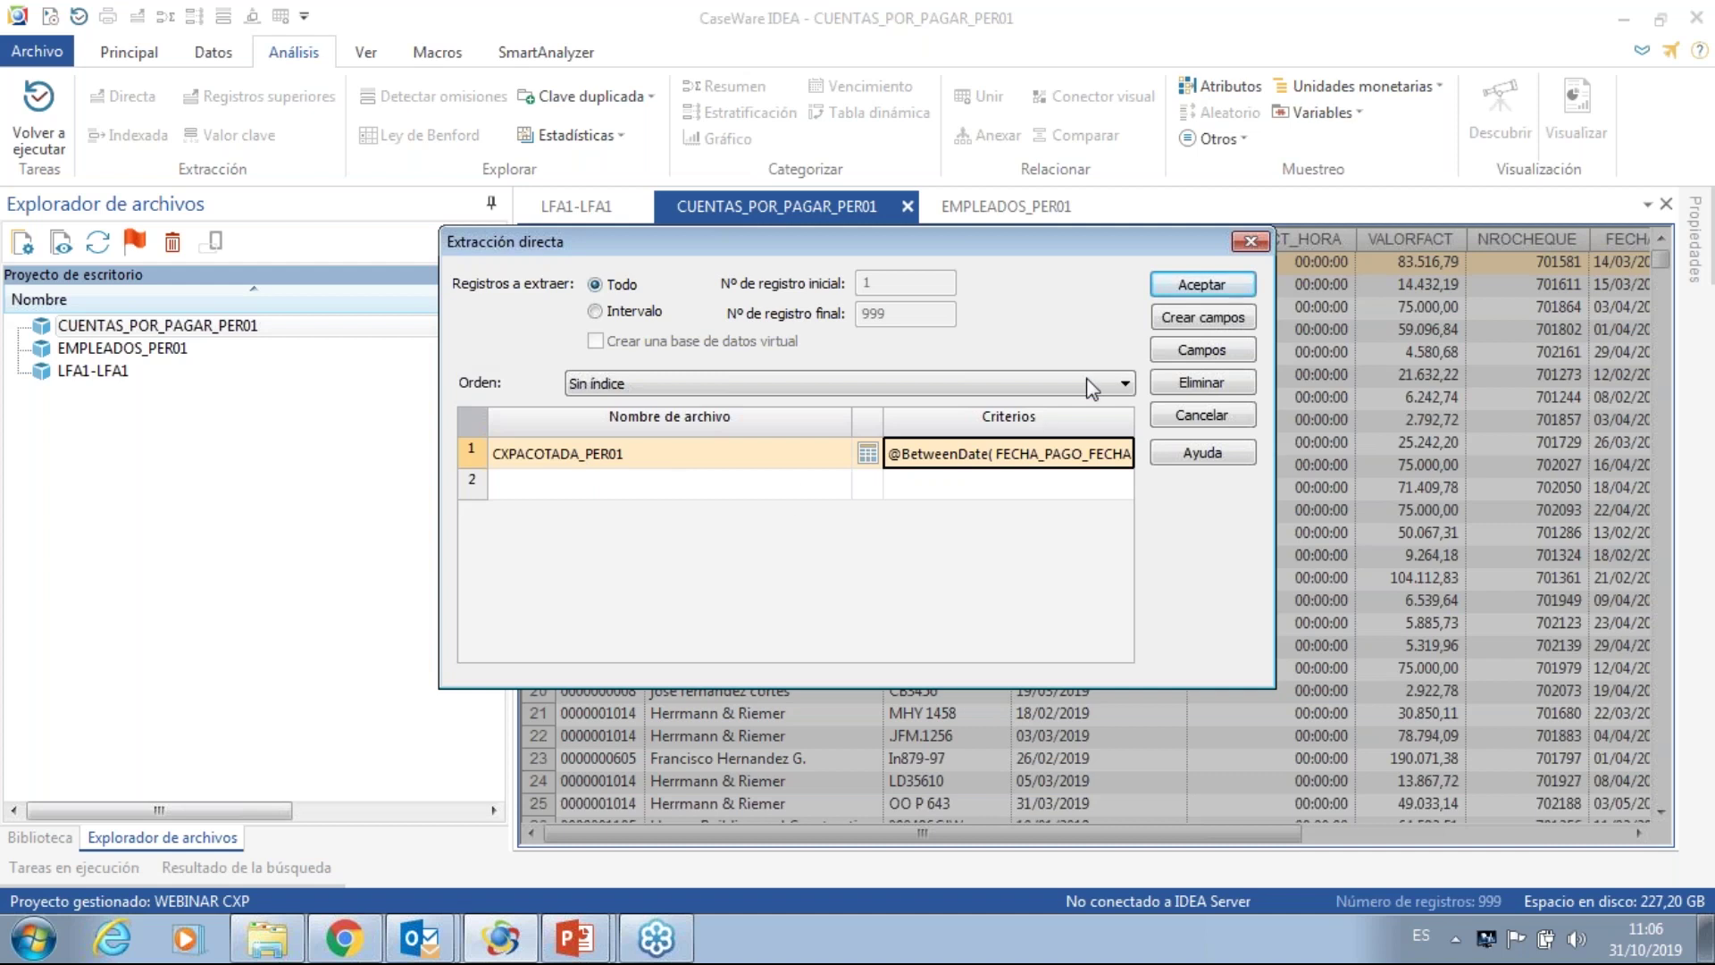
- Run the direct extraction, producing CXPACOTADA_PER01 with 231 February 2019 payment records
{"action": "left_click", "coordinate": [1200, 286]}
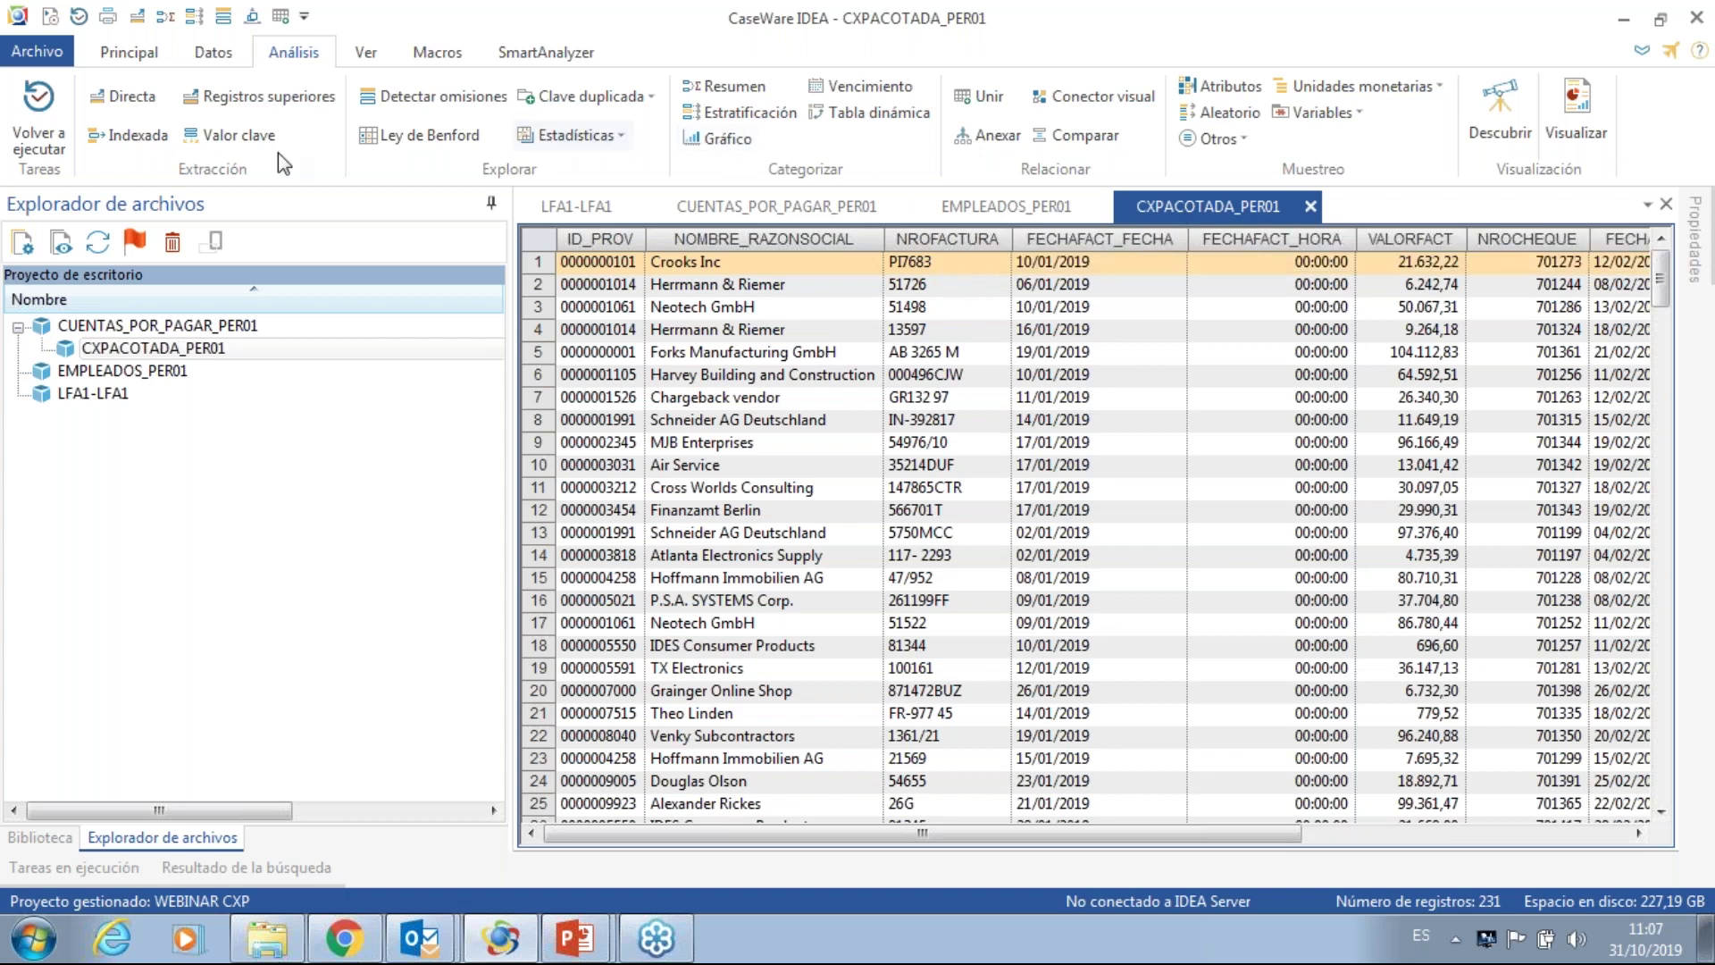
- Start a new direct extraction with output named PAGOSDIADOMINGO_PER01 and open its criteria editor
{"action": "left_click", "coordinate": [143, 100]}
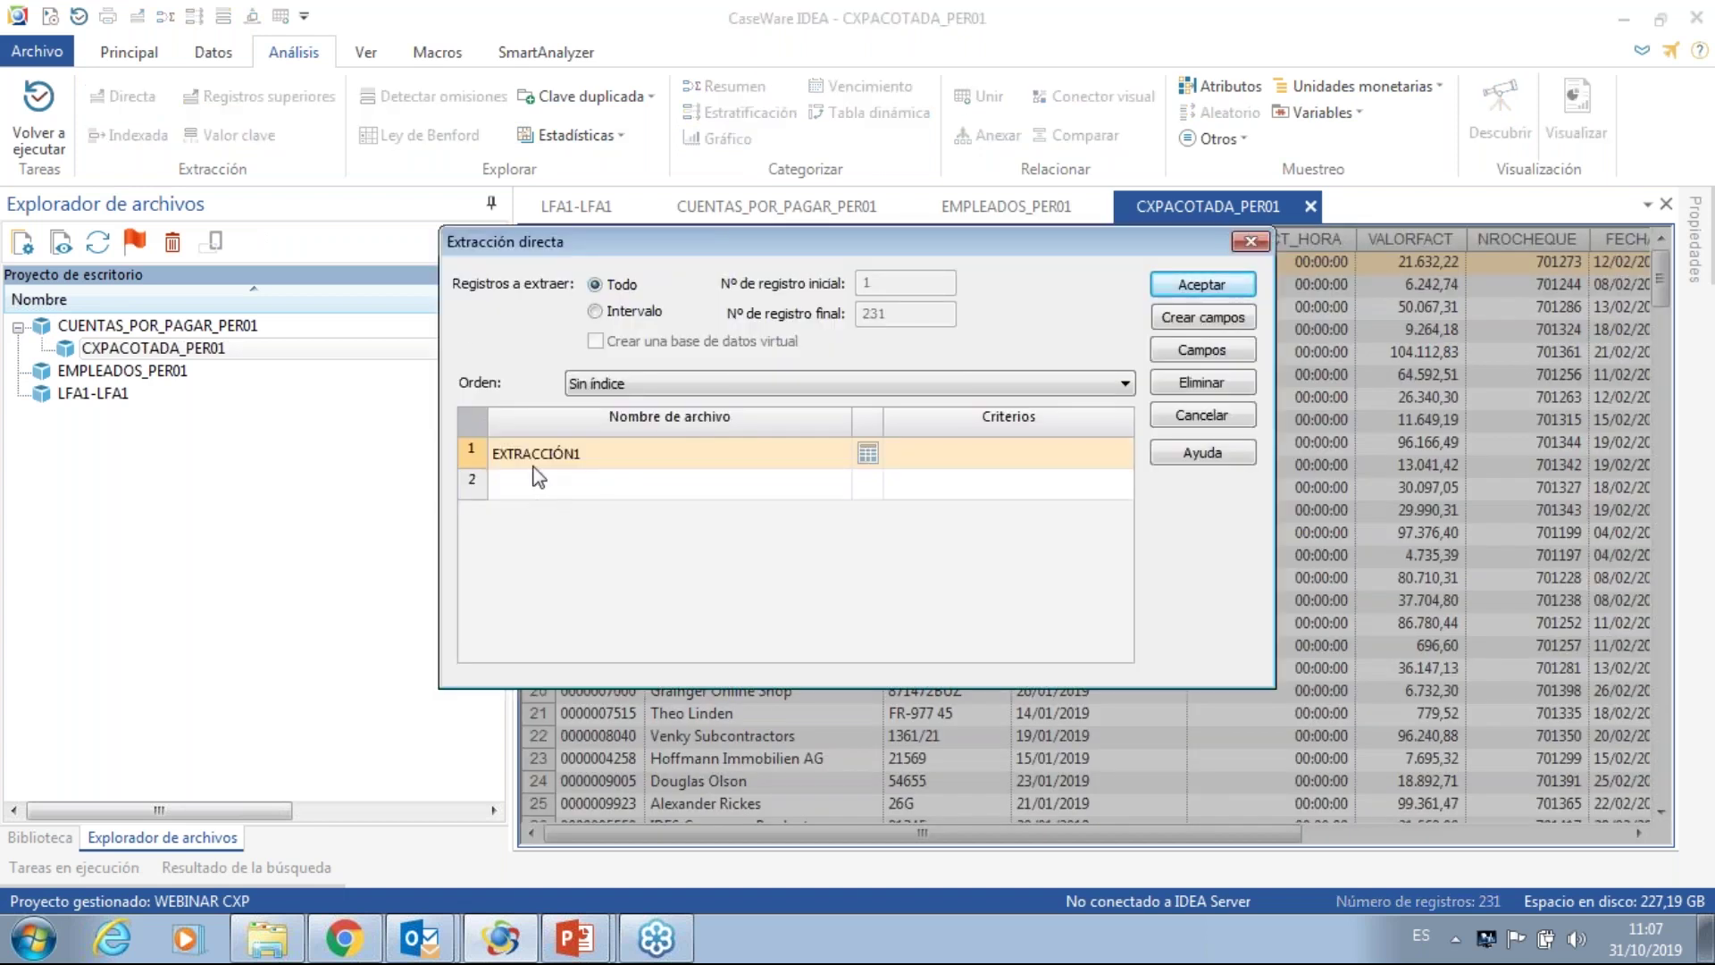
{"action": "left_click", "coordinate": [534, 464]}
{"action": "type", "text": "PAGOS"}
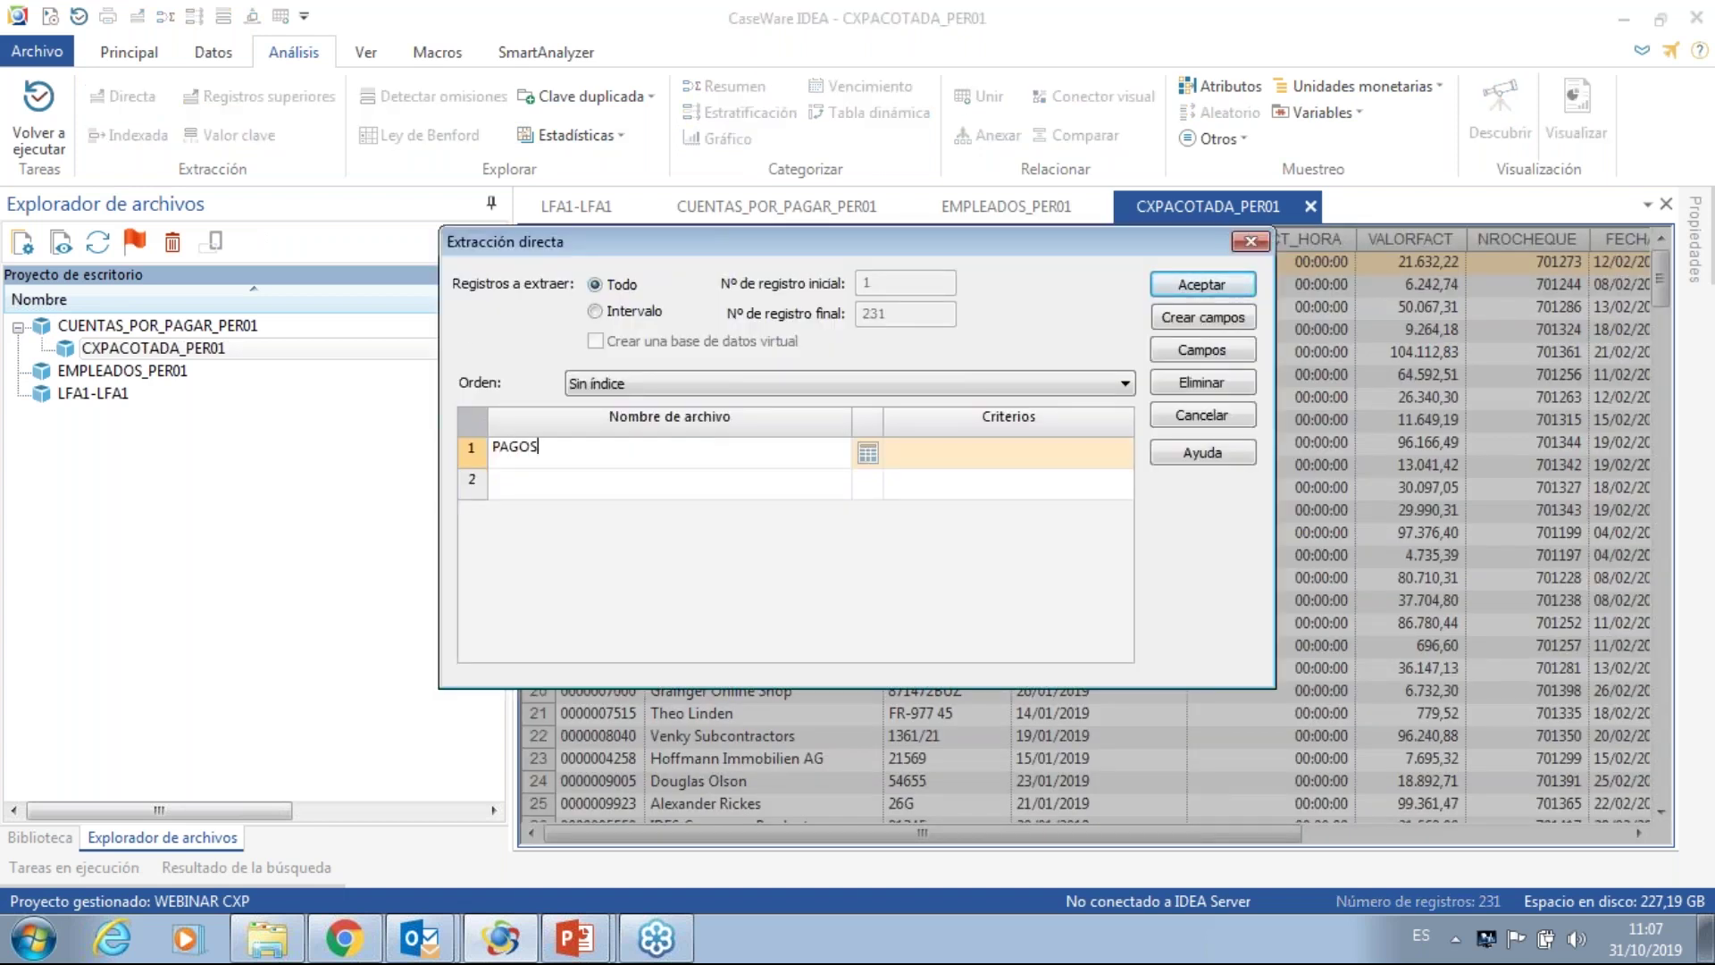
{"action": "type", "text": "DIADOMINGO_PER01"}
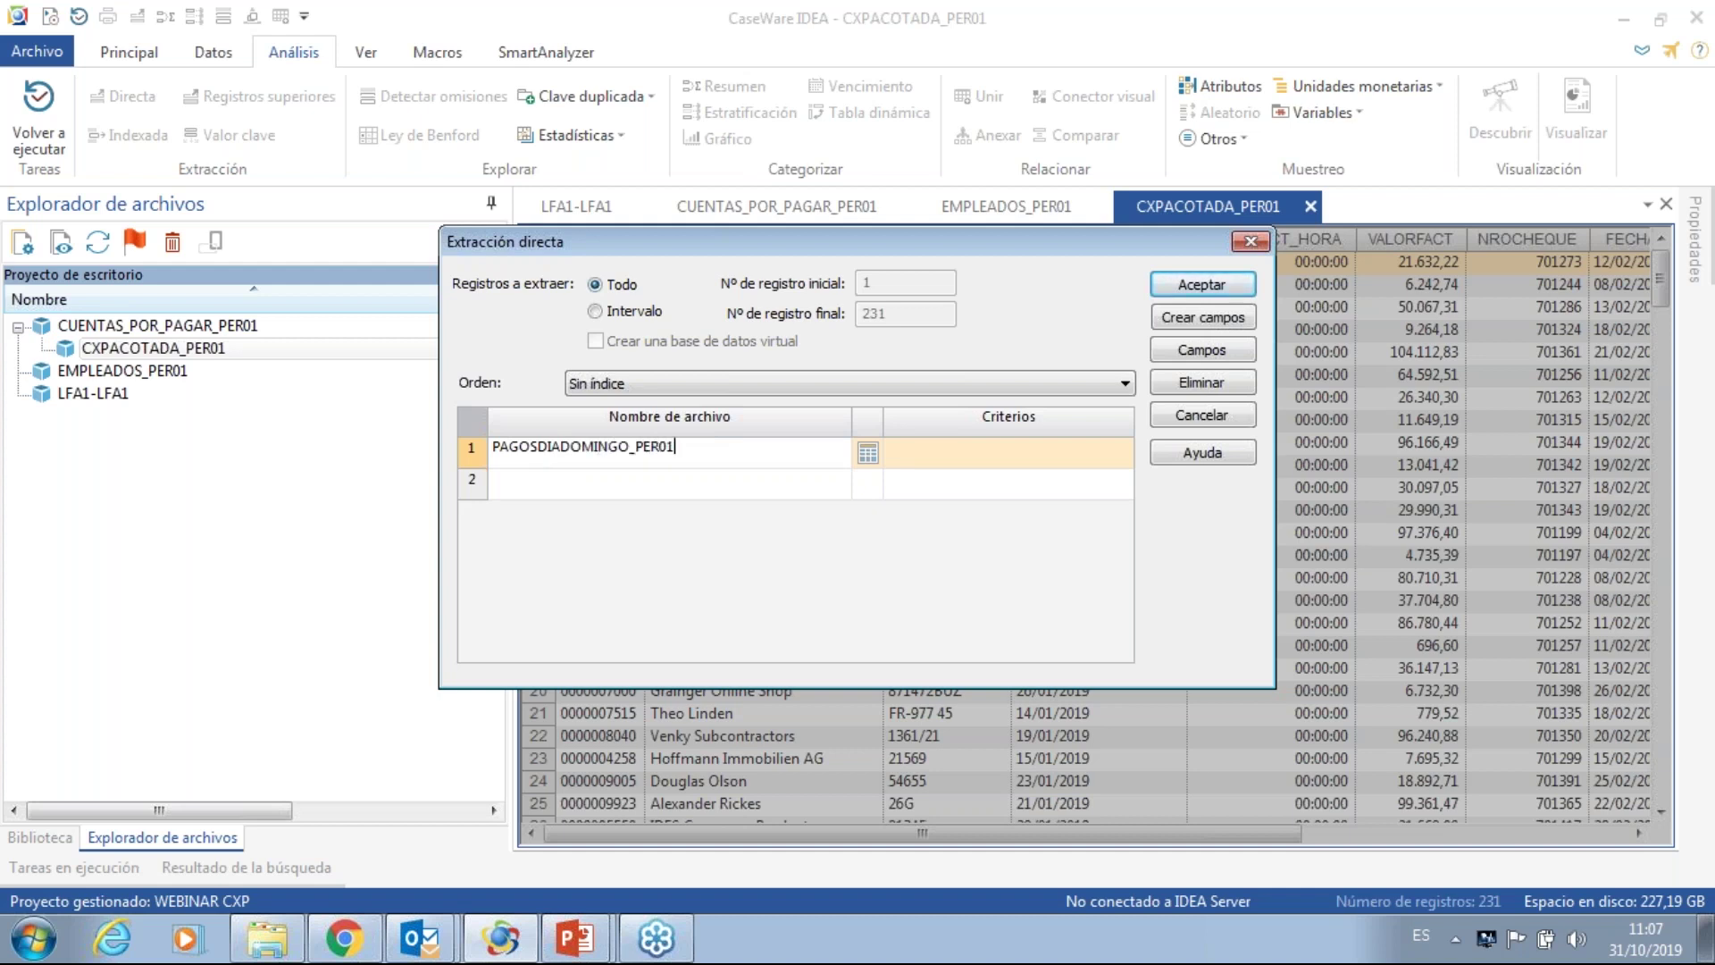
{"action": "left_click", "coordinate": [869, 457]}
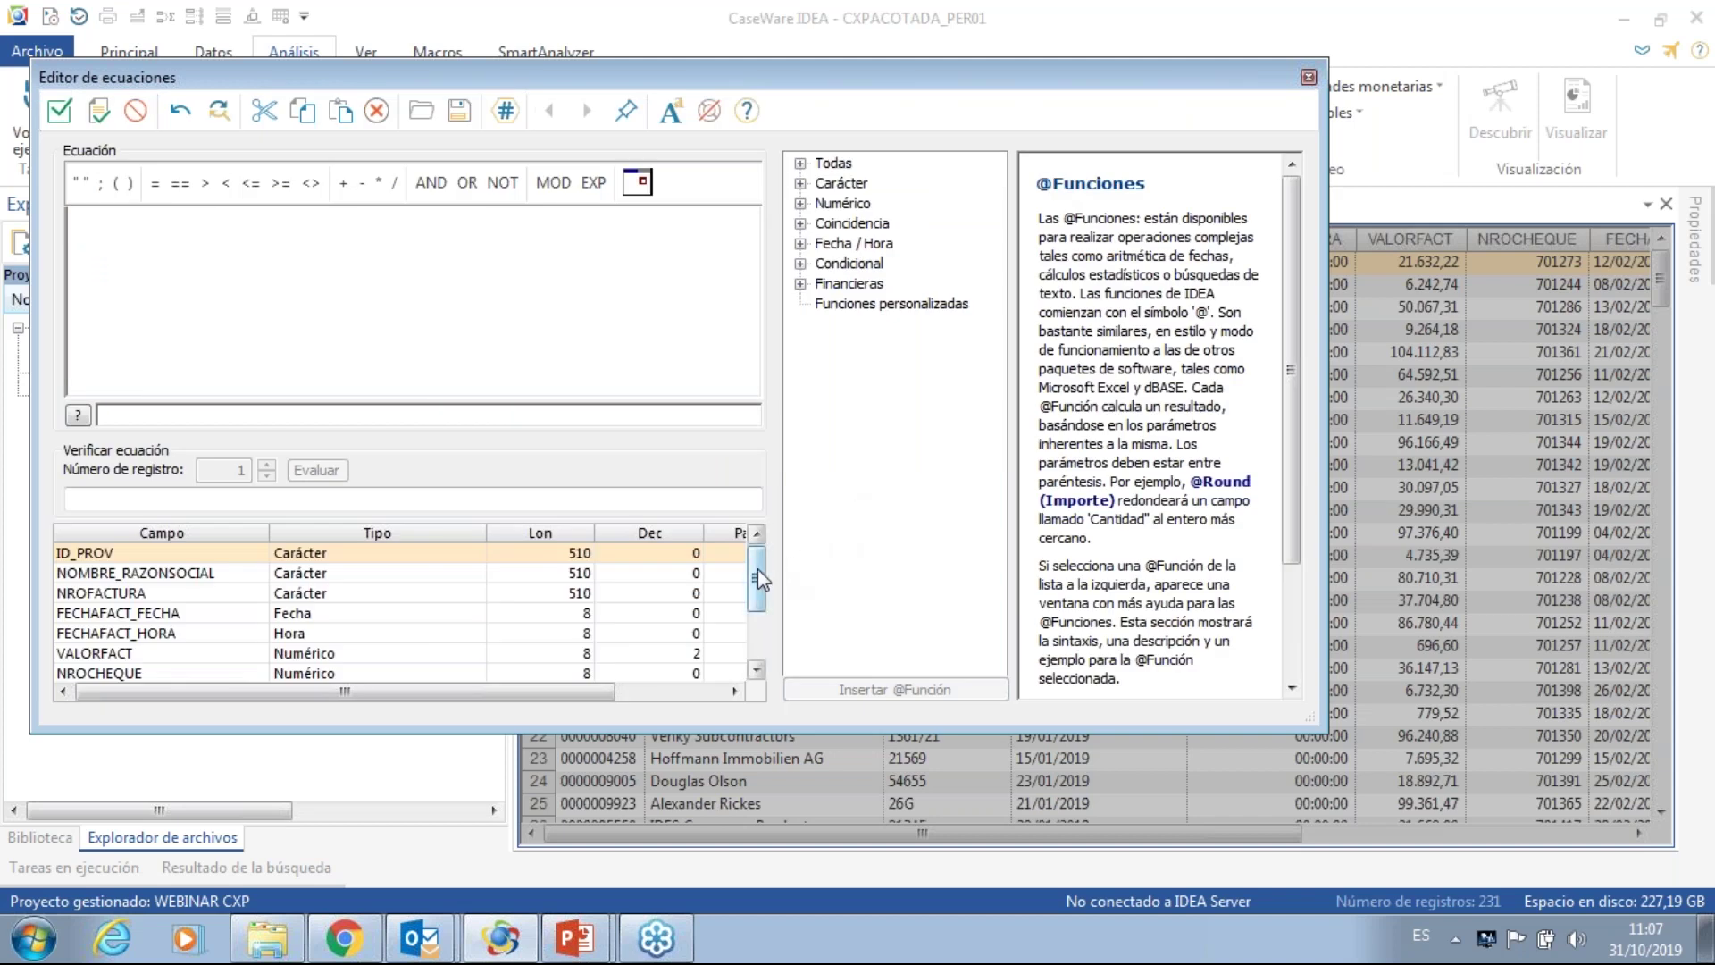
{"action": "left_click_drag", "start_coordinate": [759, 570], "coordinate": [759, 640]}
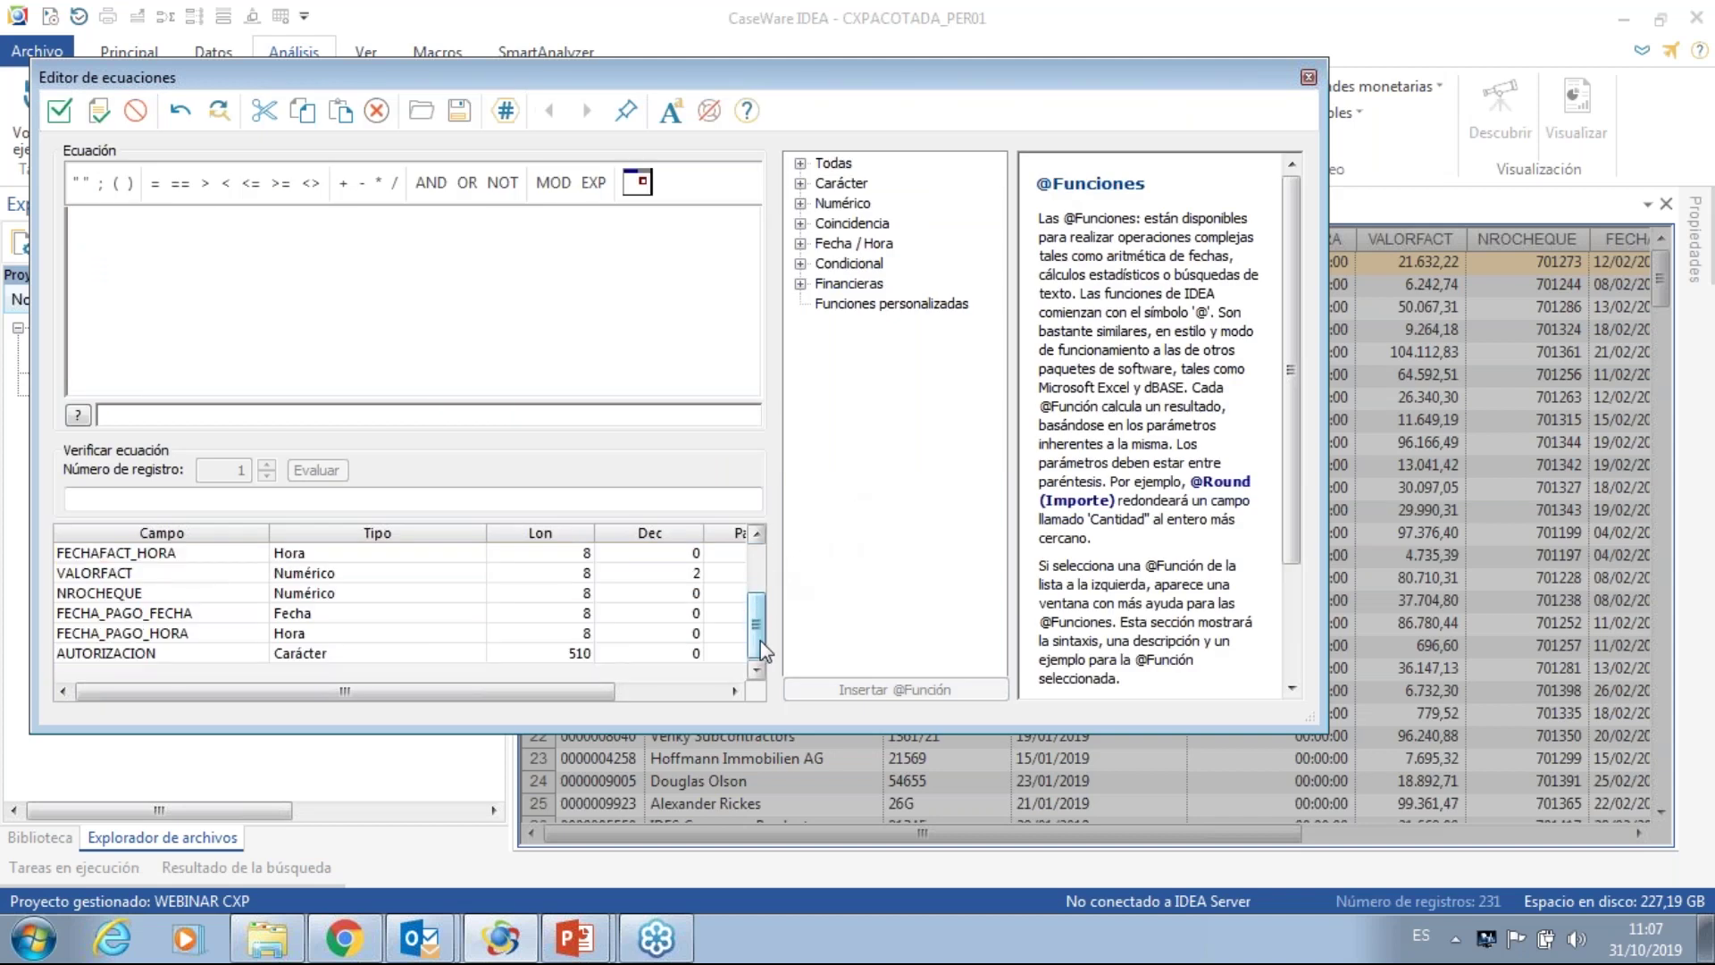
{"action": "left_click", "coordinate": [827, 244]}
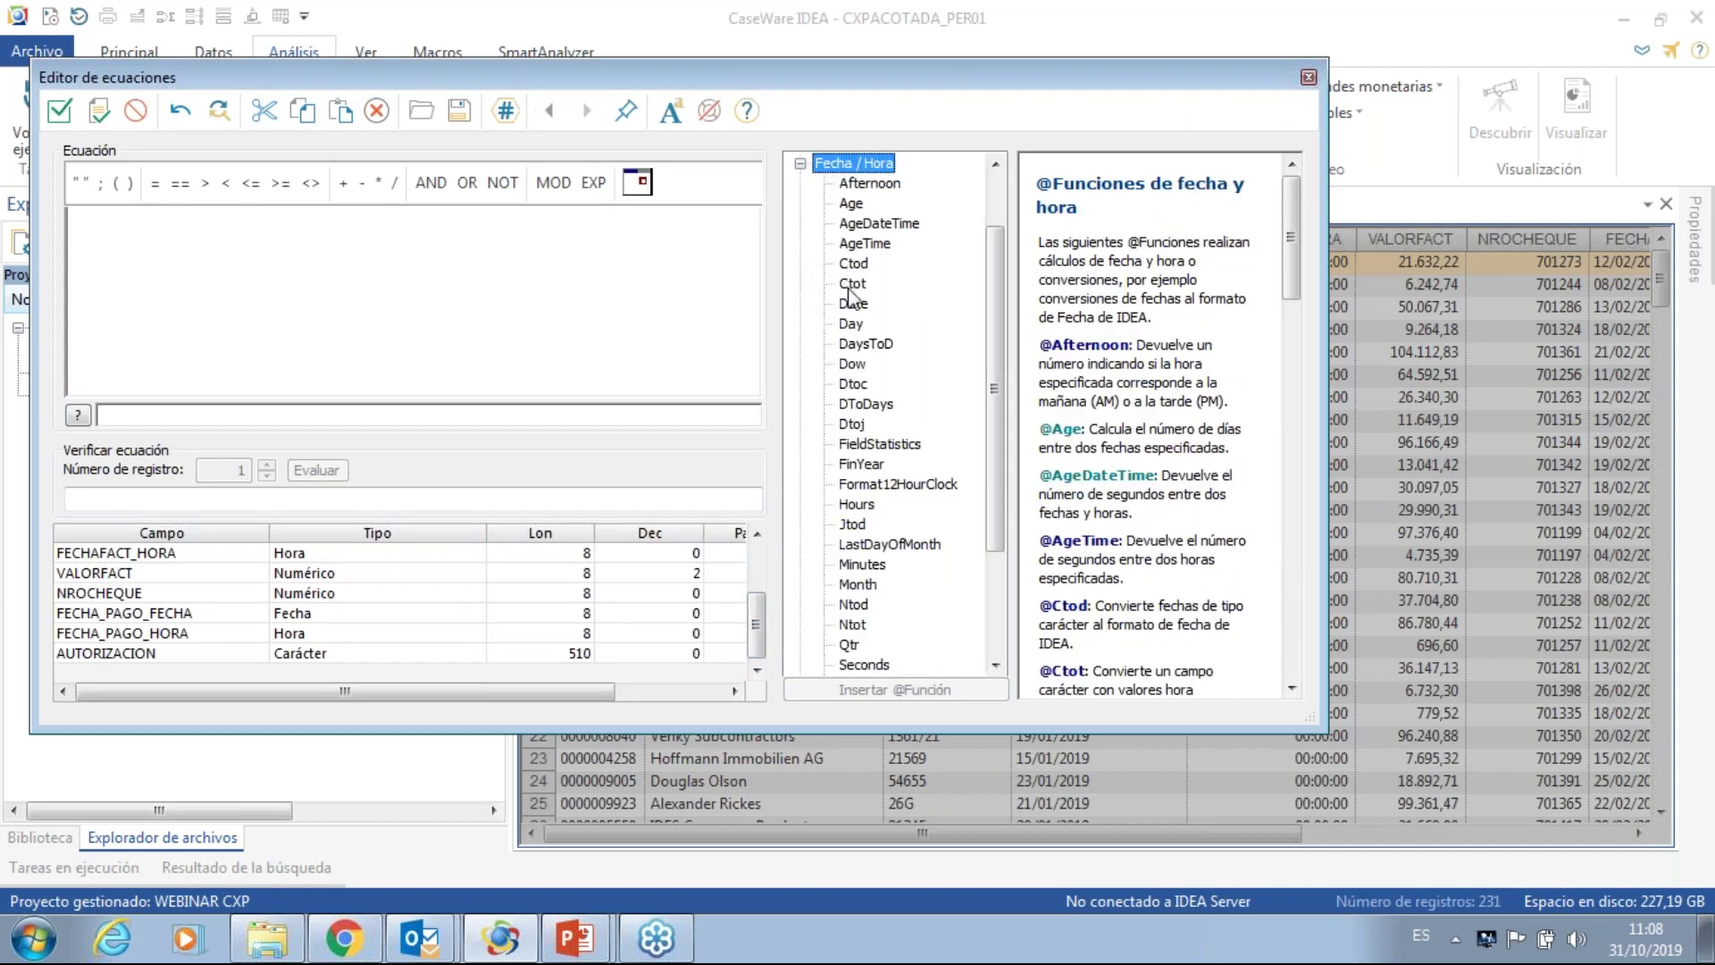
{"action": "left_click", "coordinate": [860, 370]}
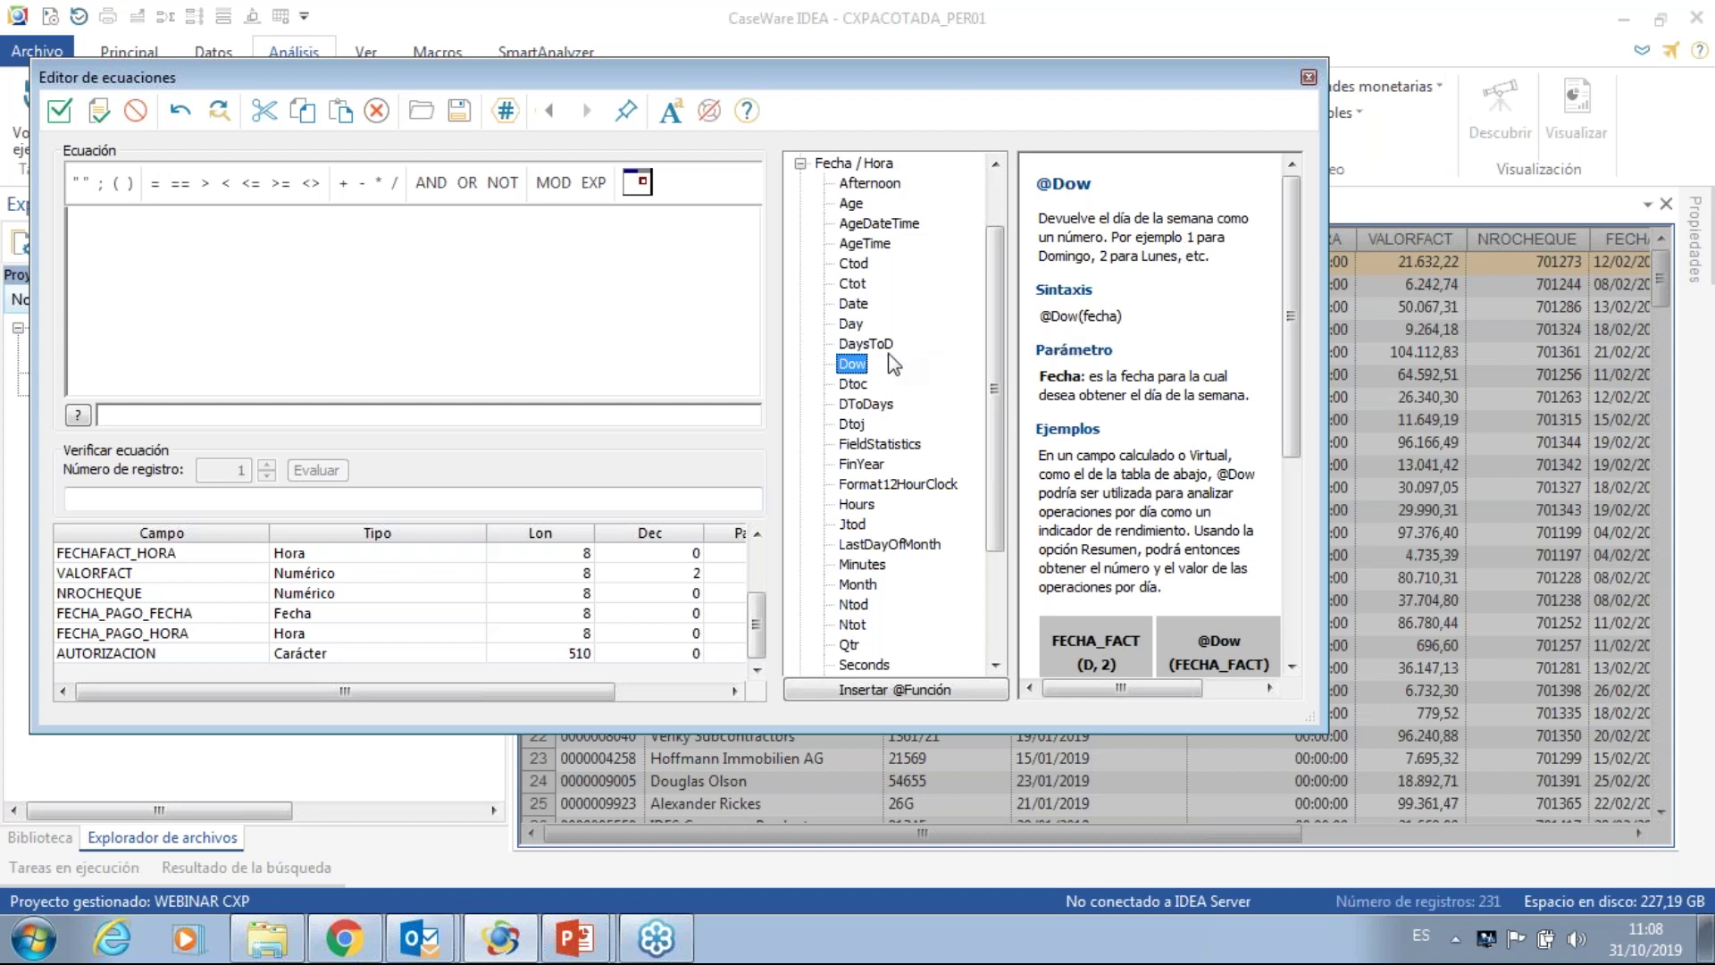
{"action": "double_click", "coordinate": [851, 365]}
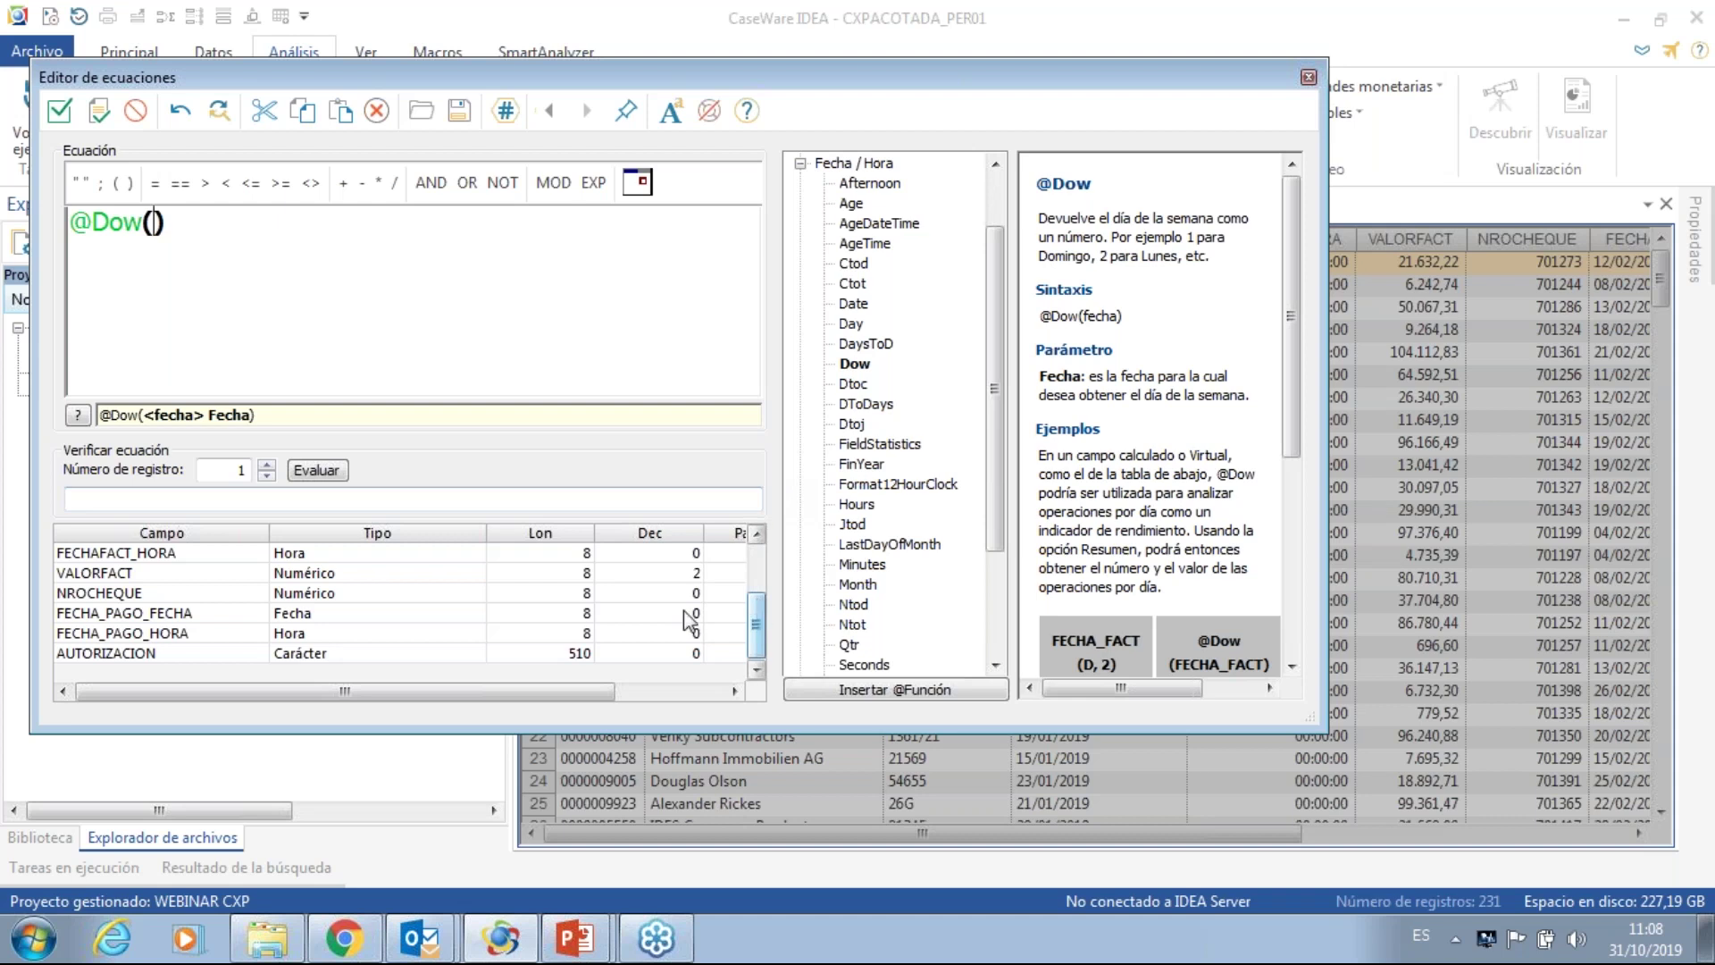
{"action": "double_click", "coordinate": [153, 618]}
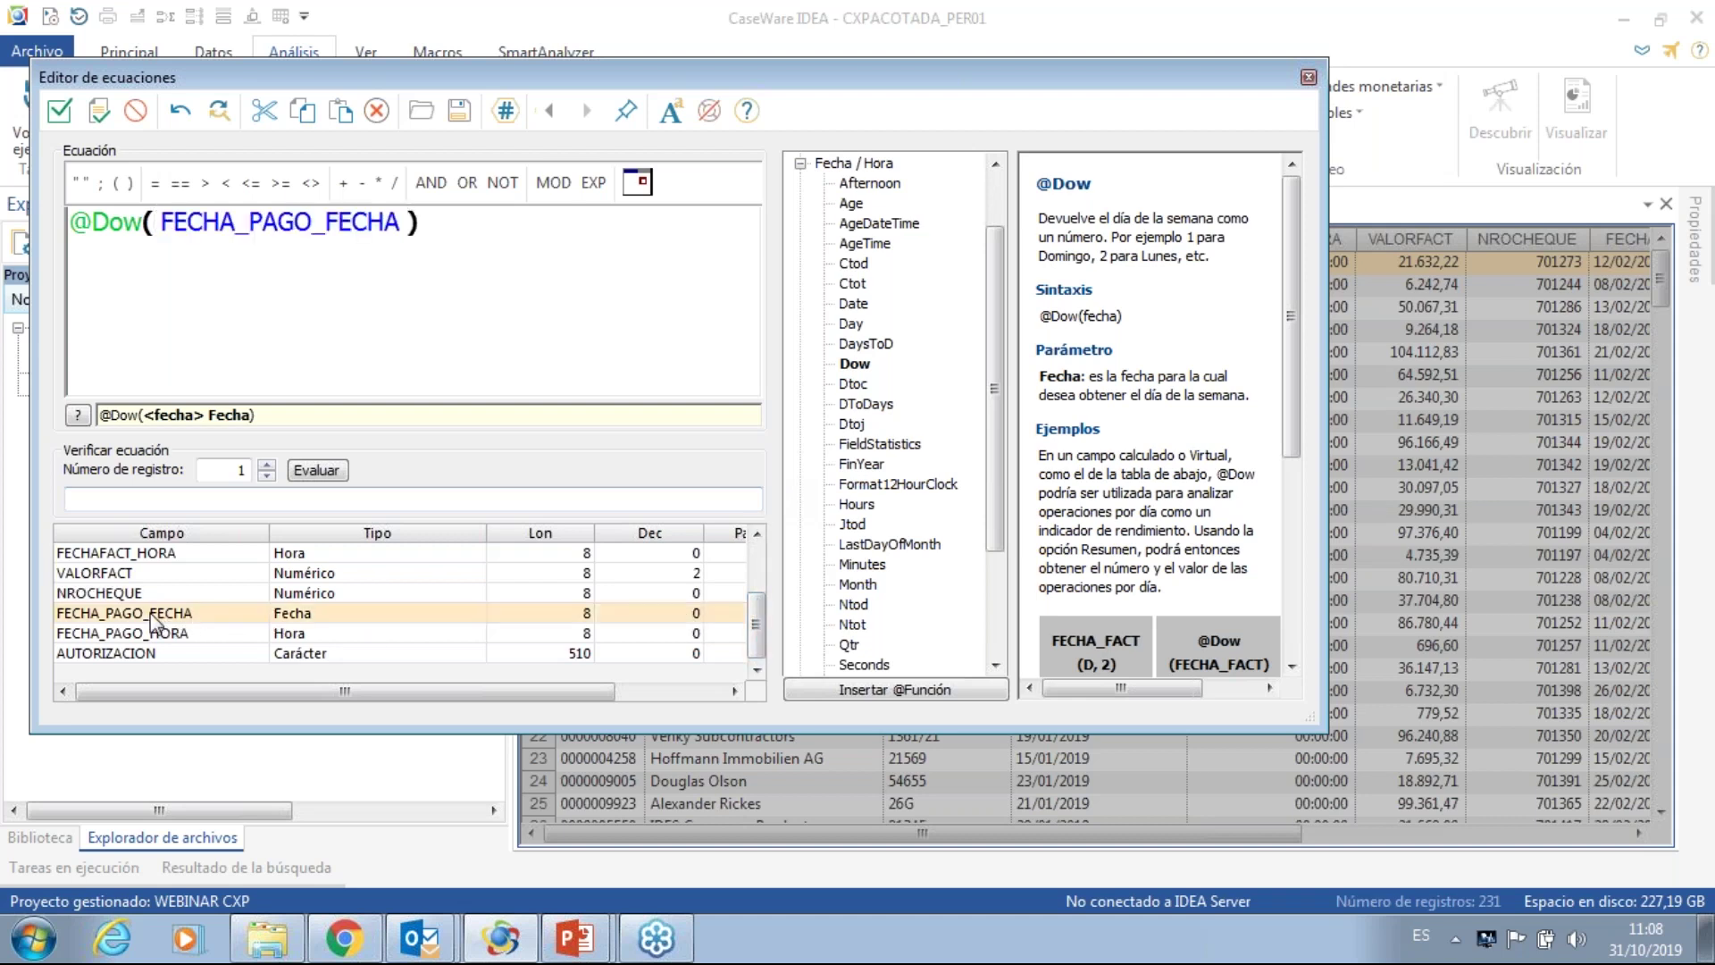
{"action": "left_click", "coordinate": [426, 223]}
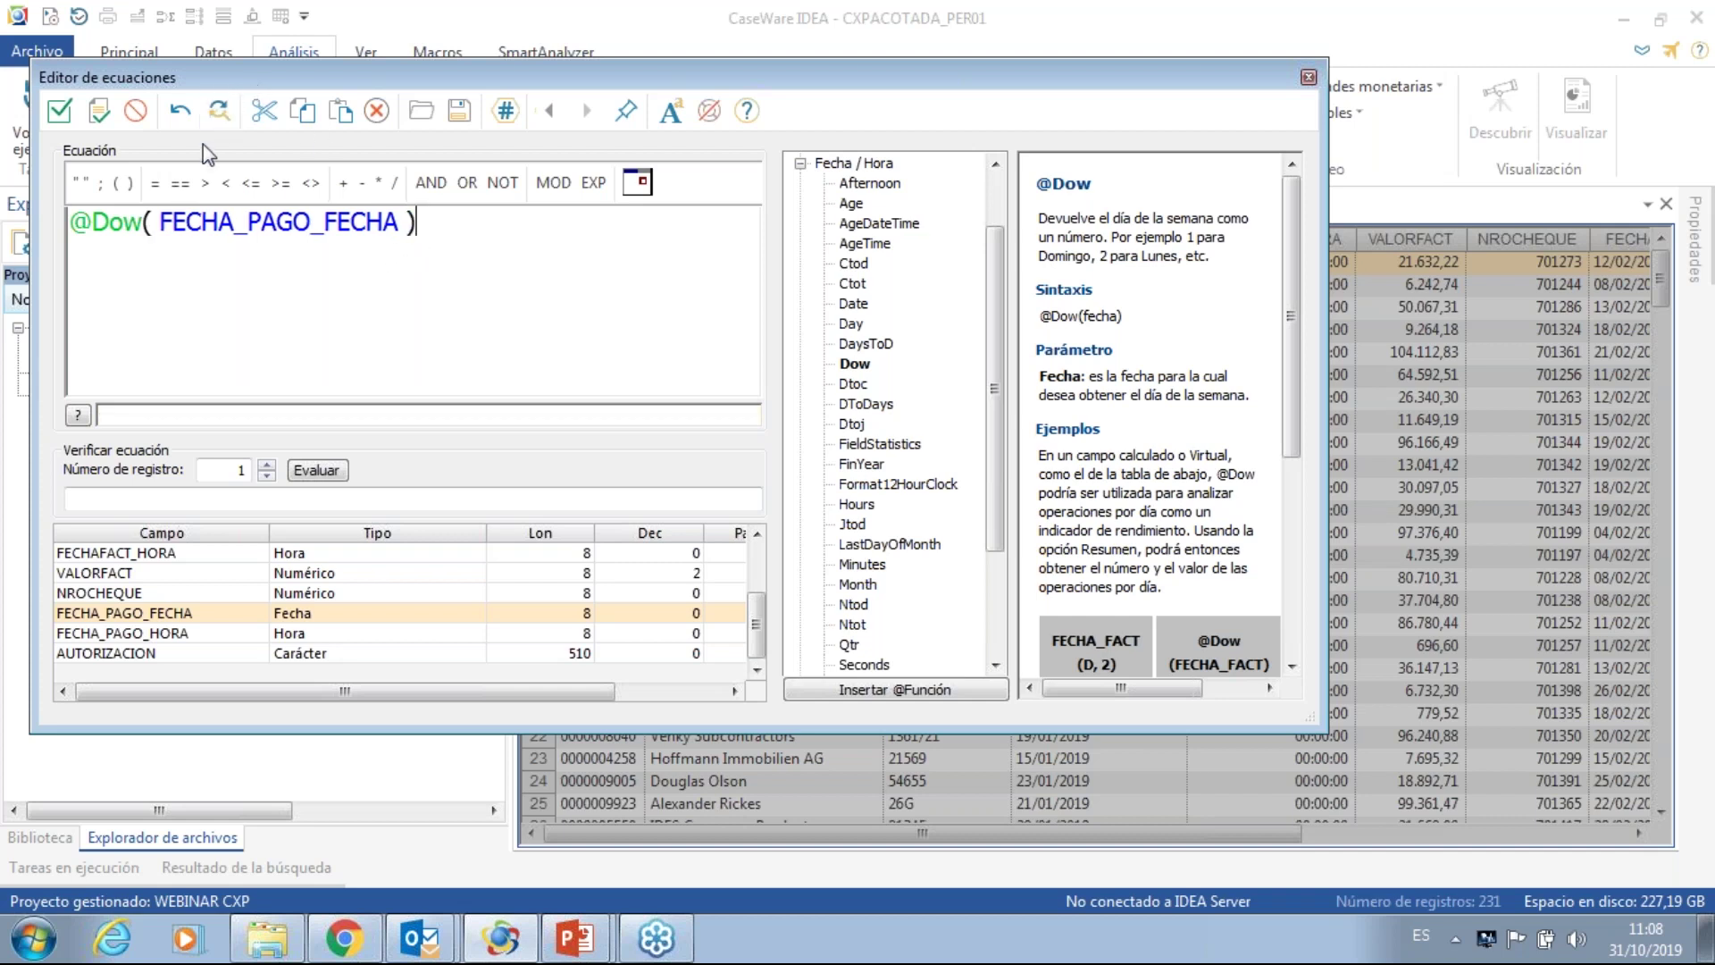
{"action": "left_click", "coordinate": [156, 185]}
{"action": "type", "text": "1"}
{"action": "left_click", "coordinate": [59, 112]}
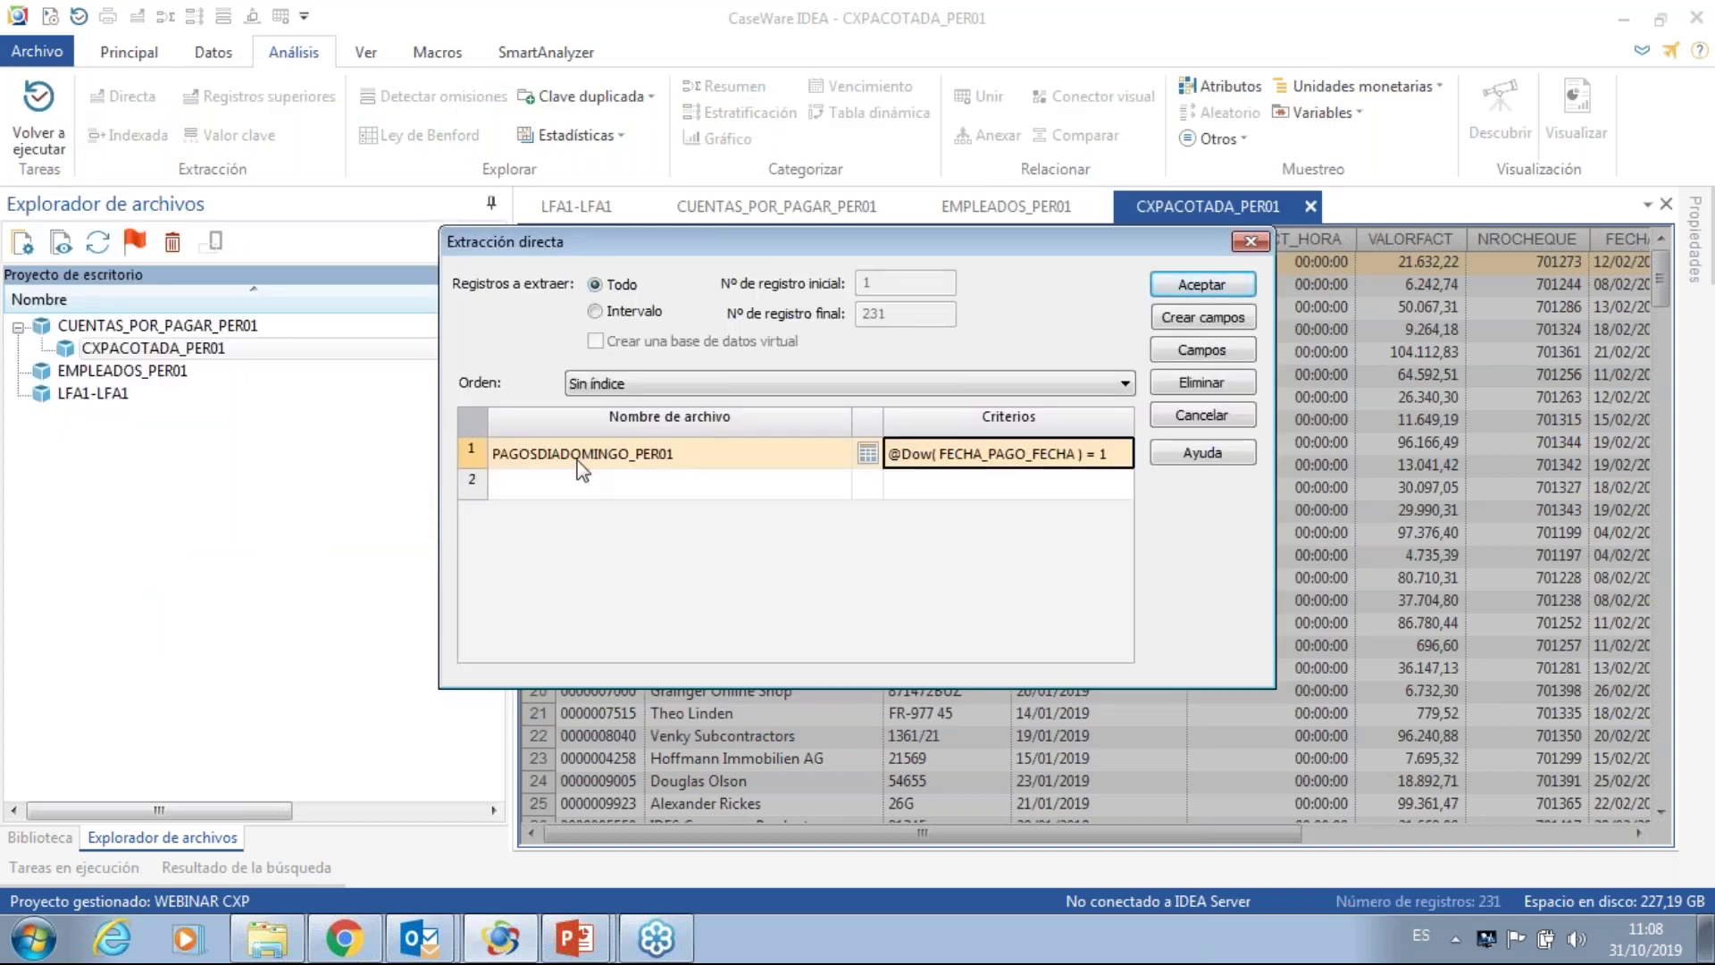
- Add a second output row named PAGOSENHORASNOHABIL_PER01
{"action": "left_click", "coordinate": [562, 486]}
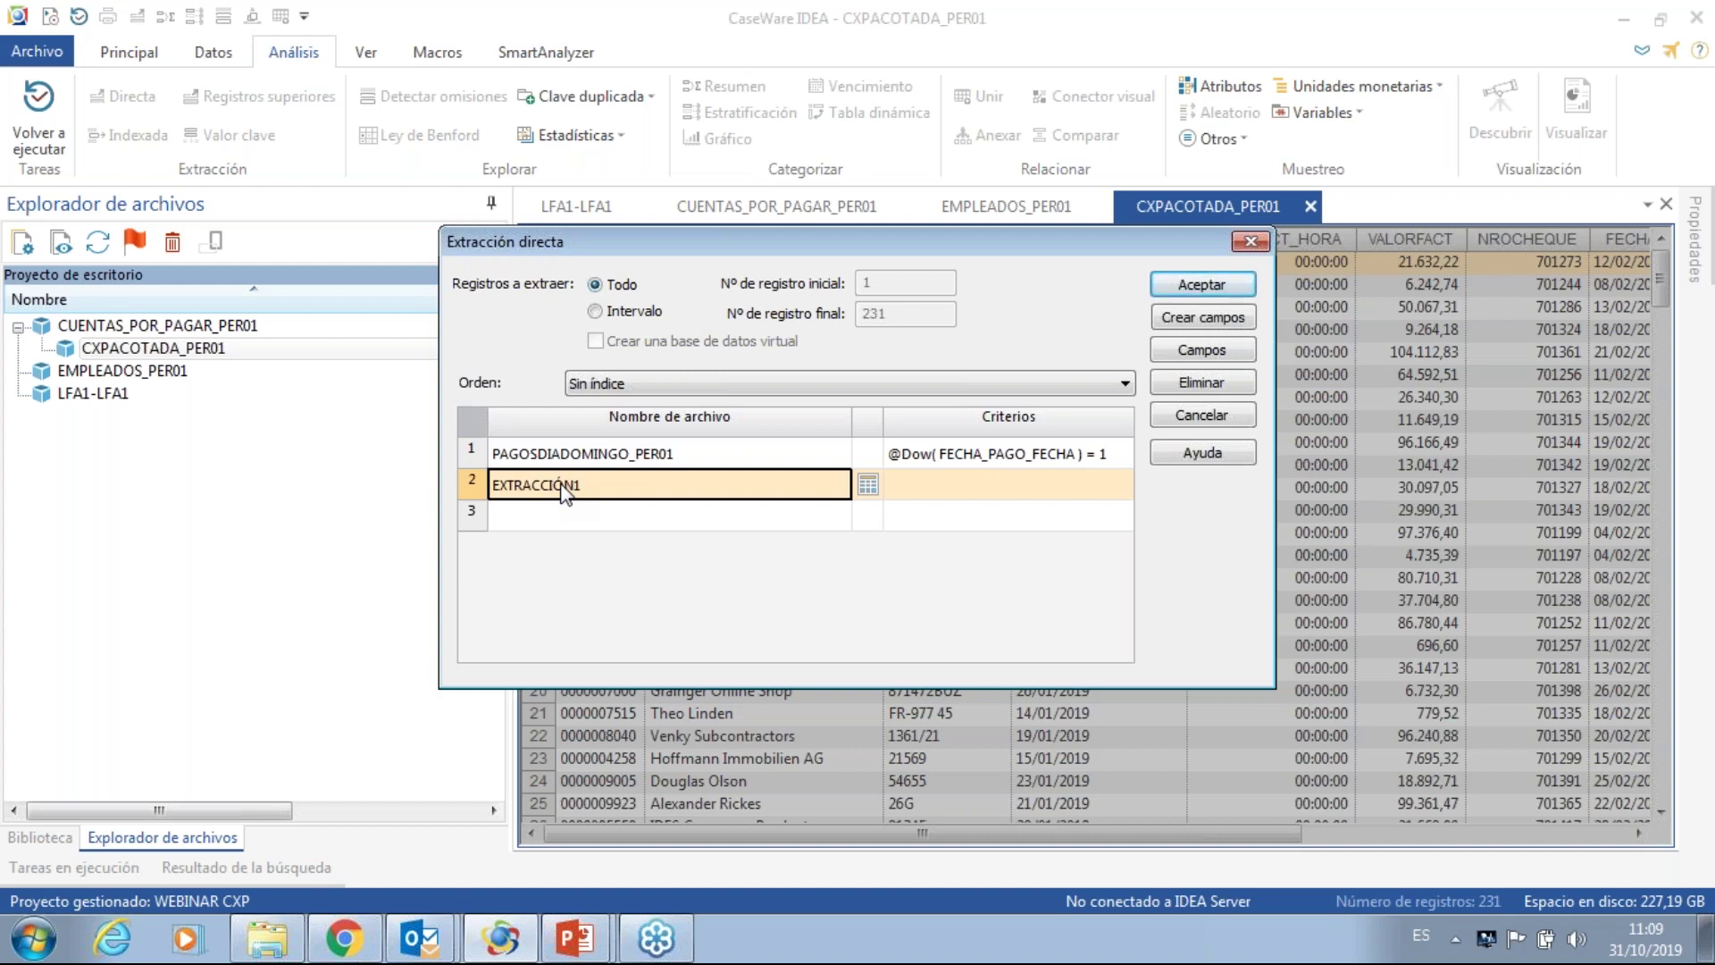
{"action": "type", "text": "P"}
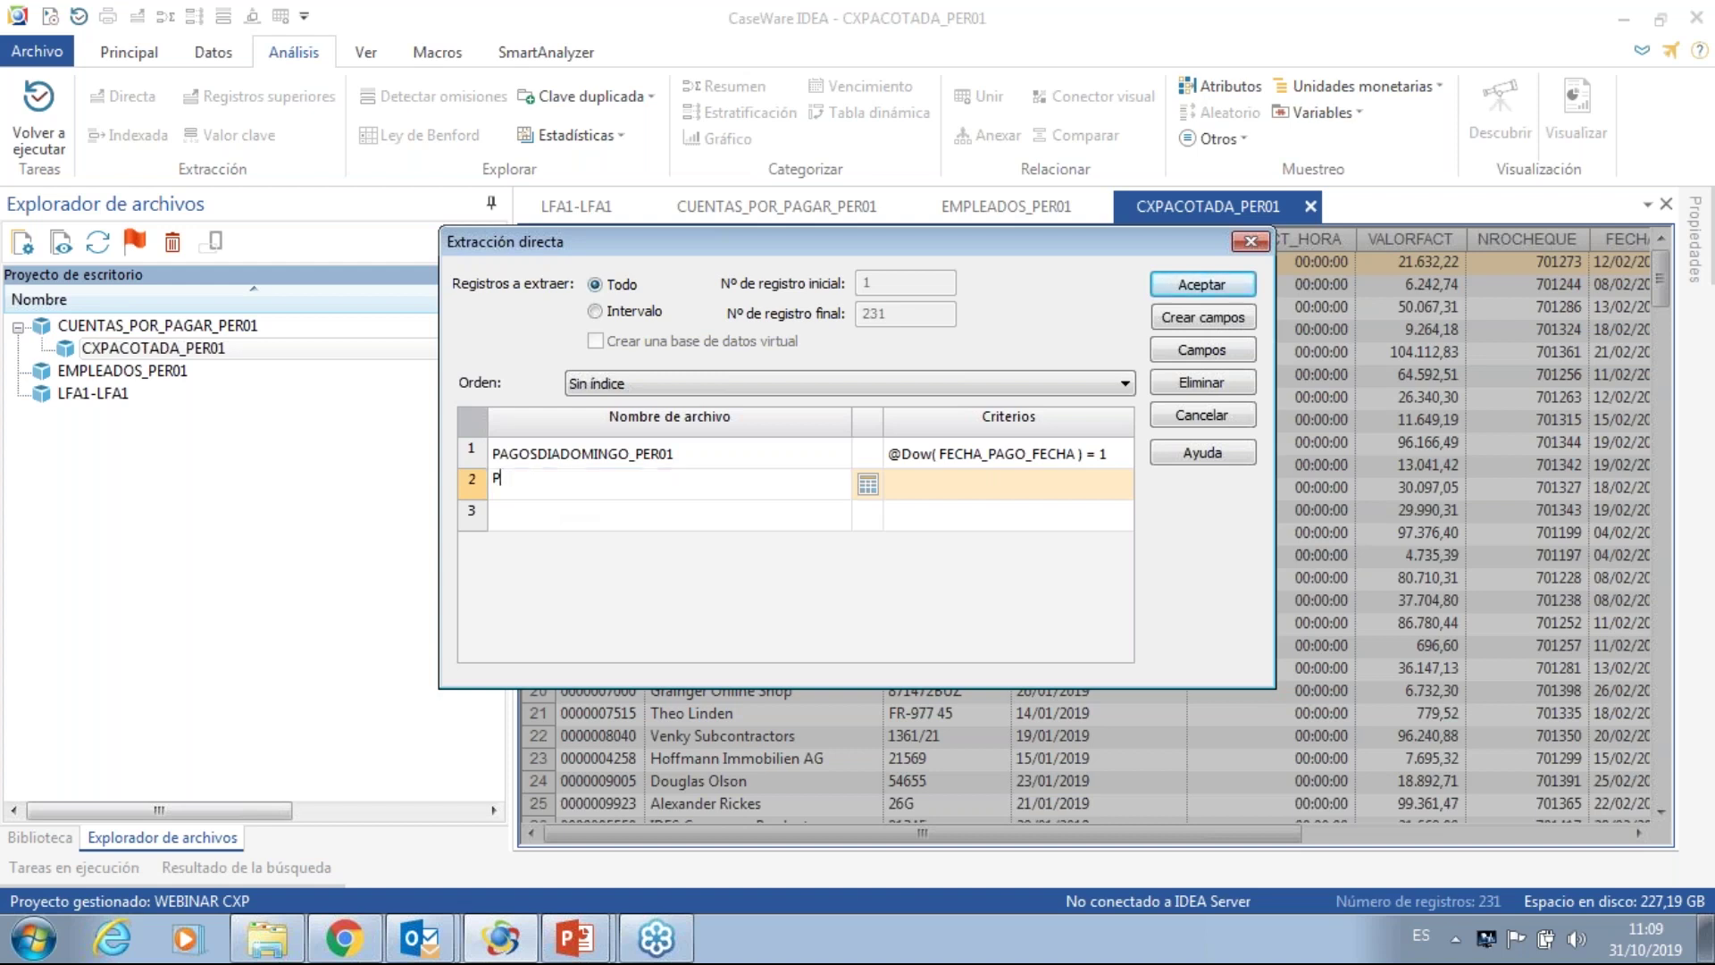
{"action": "type", "text": "AGOSENHORASNOHABIL_PER01"}
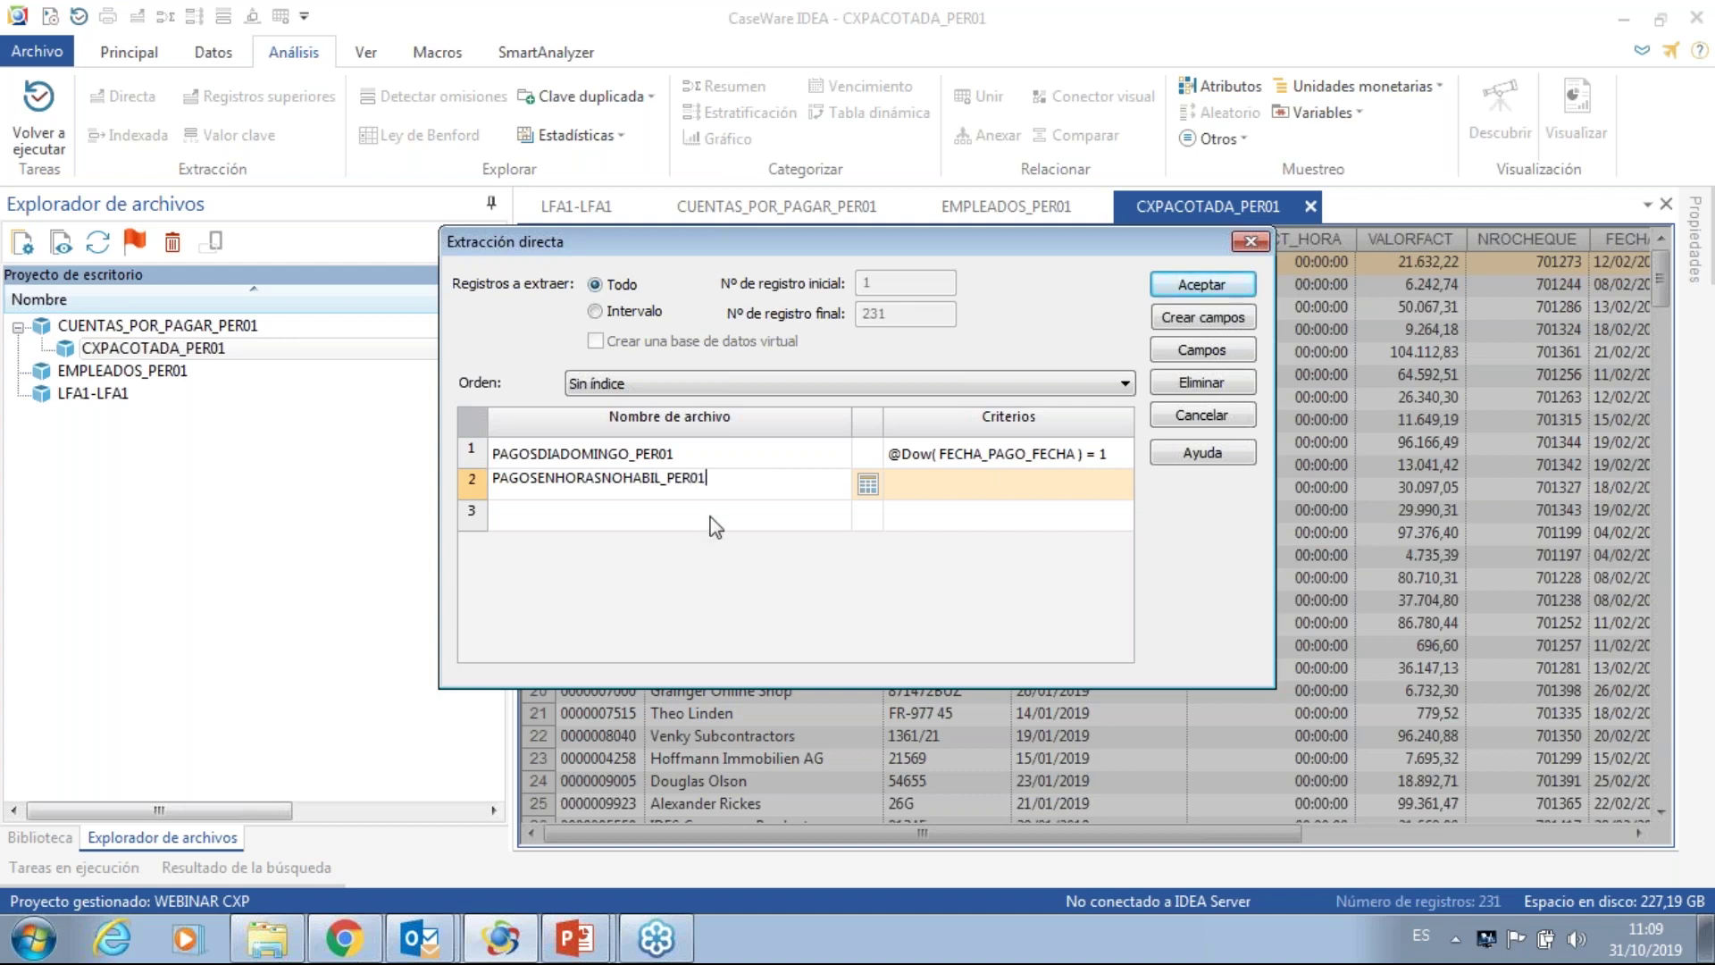
{"action": "left_click", "coordinate": [868, 486]}
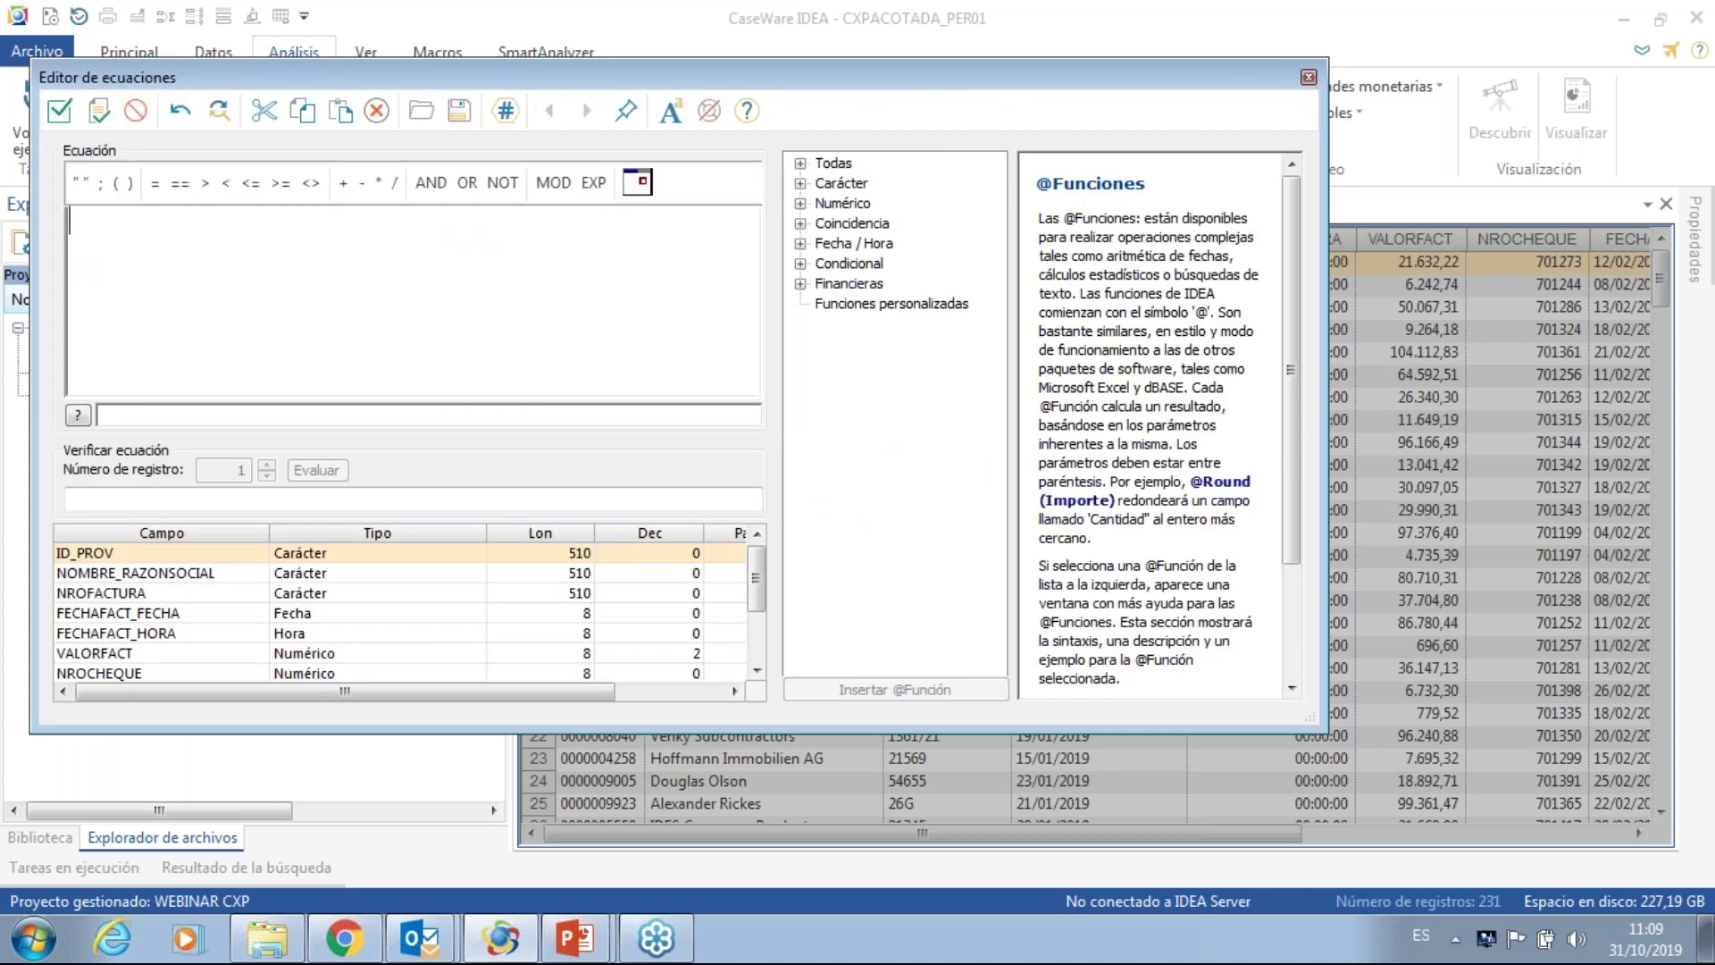
{"action": "left_click_drag", "start_coordinate": [759, 582], "coordinate": [757, 670]}
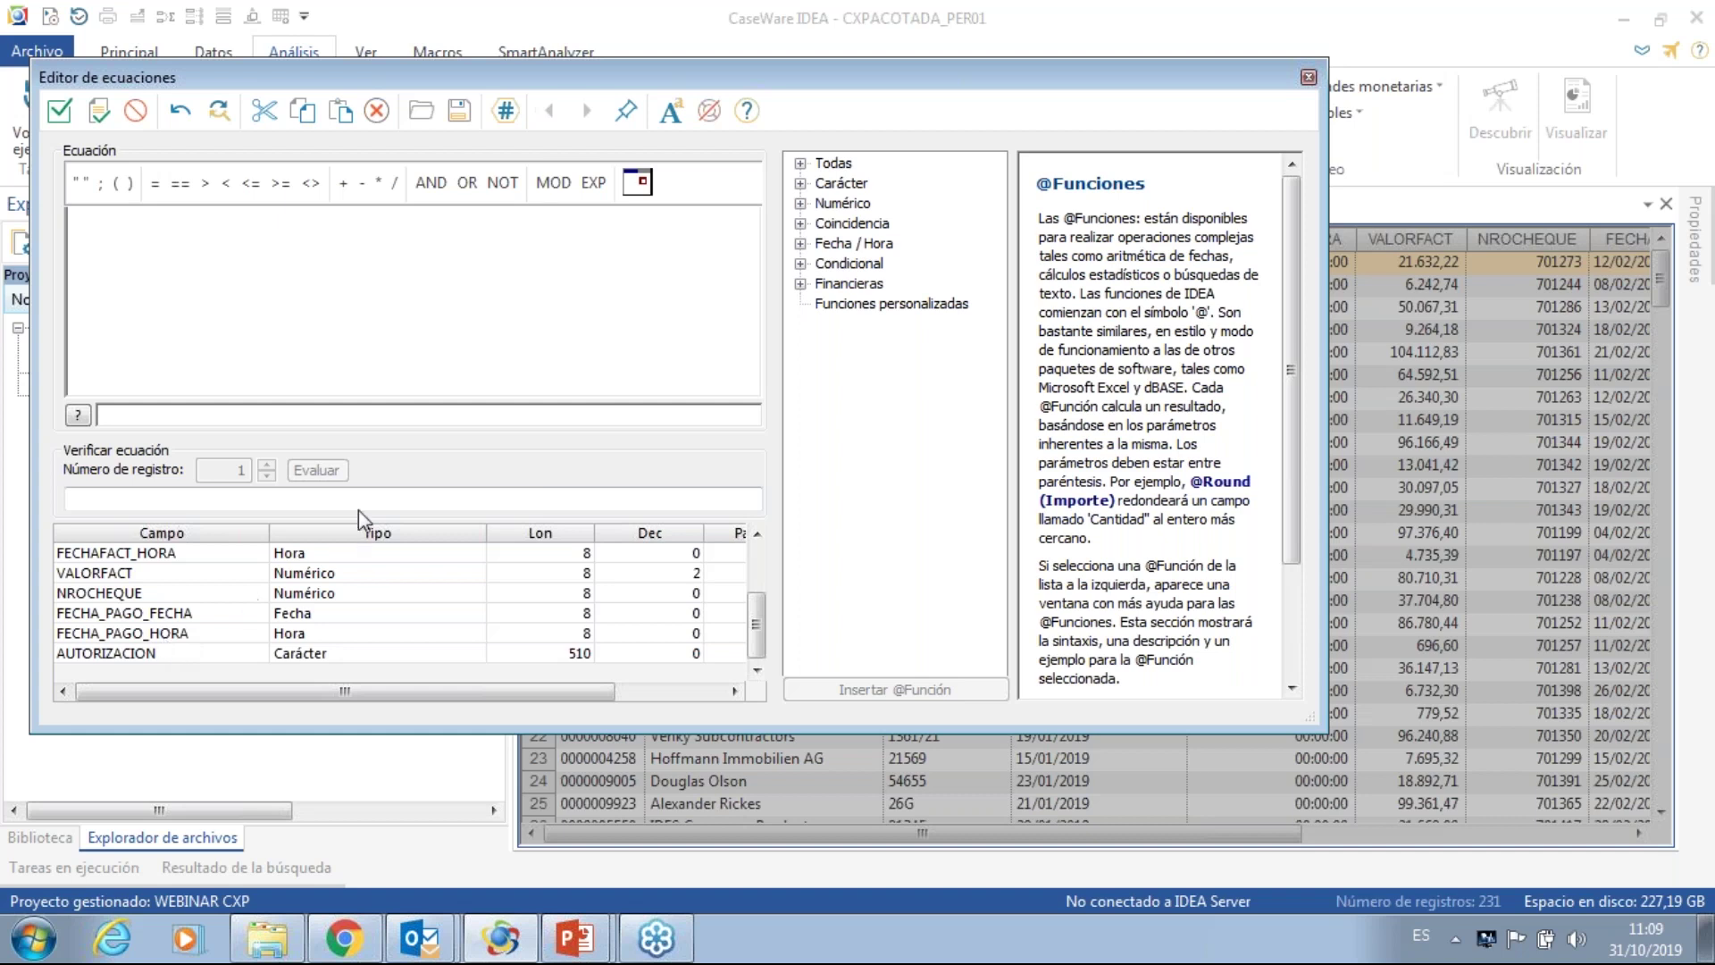
{"action": "left_click", "coordinate": [800, 223]}
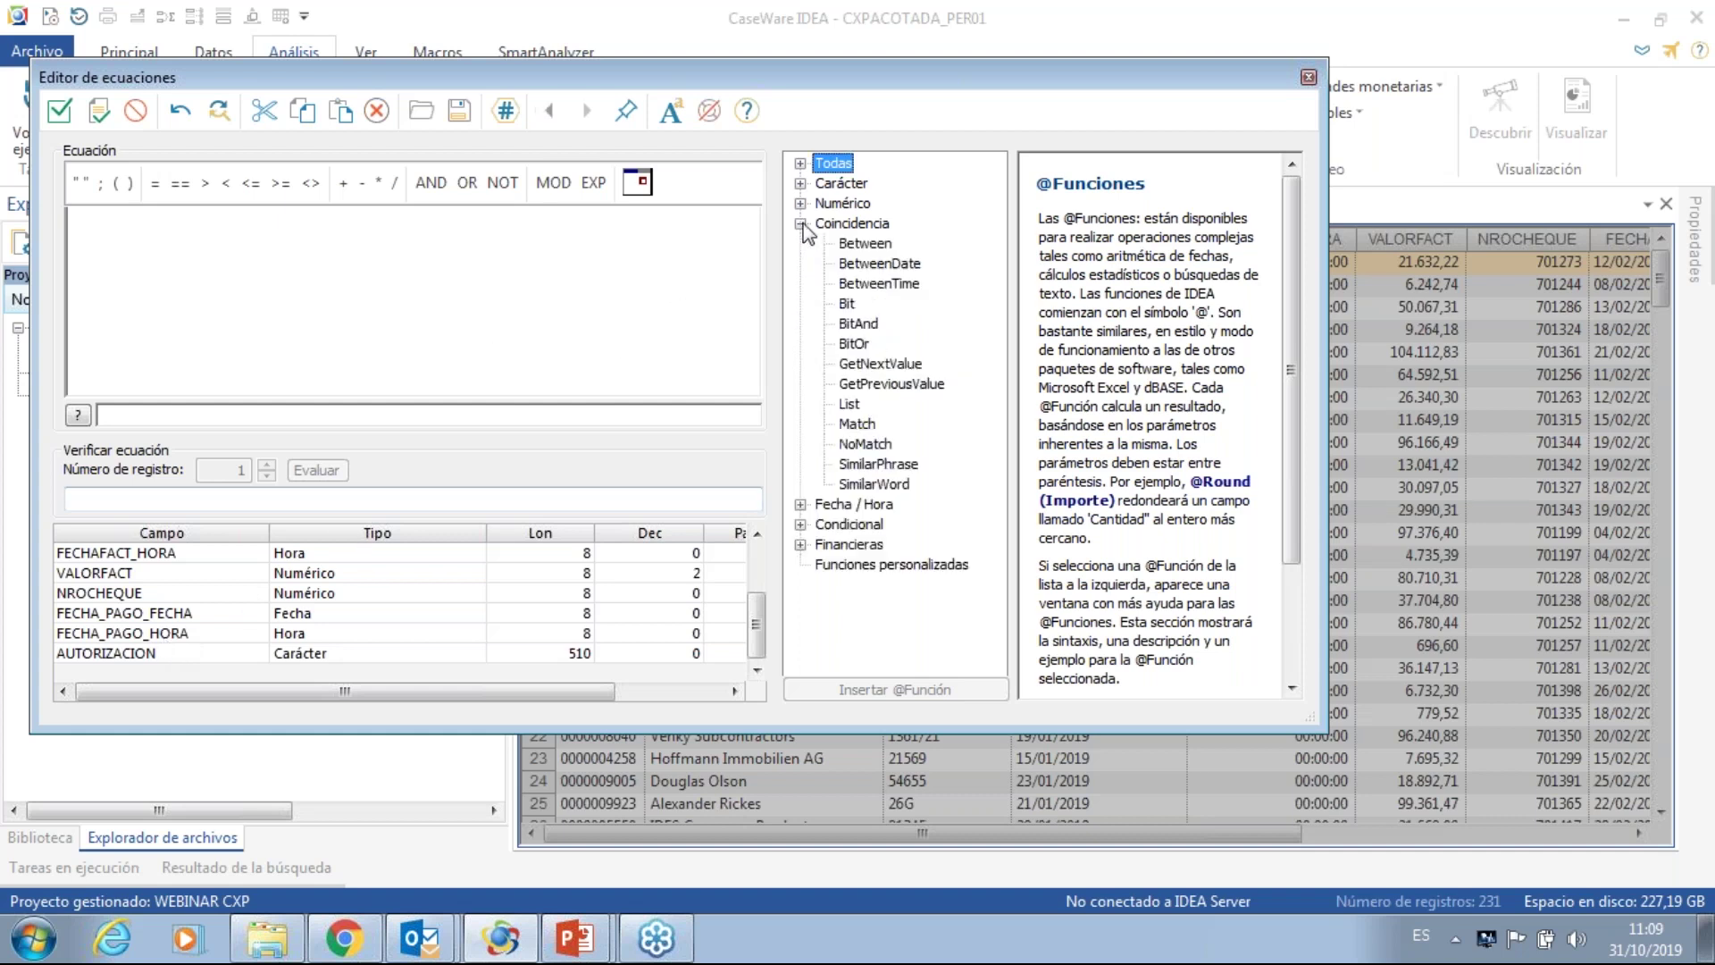
{"action": "left_click", "coordinate": [861, 288]}
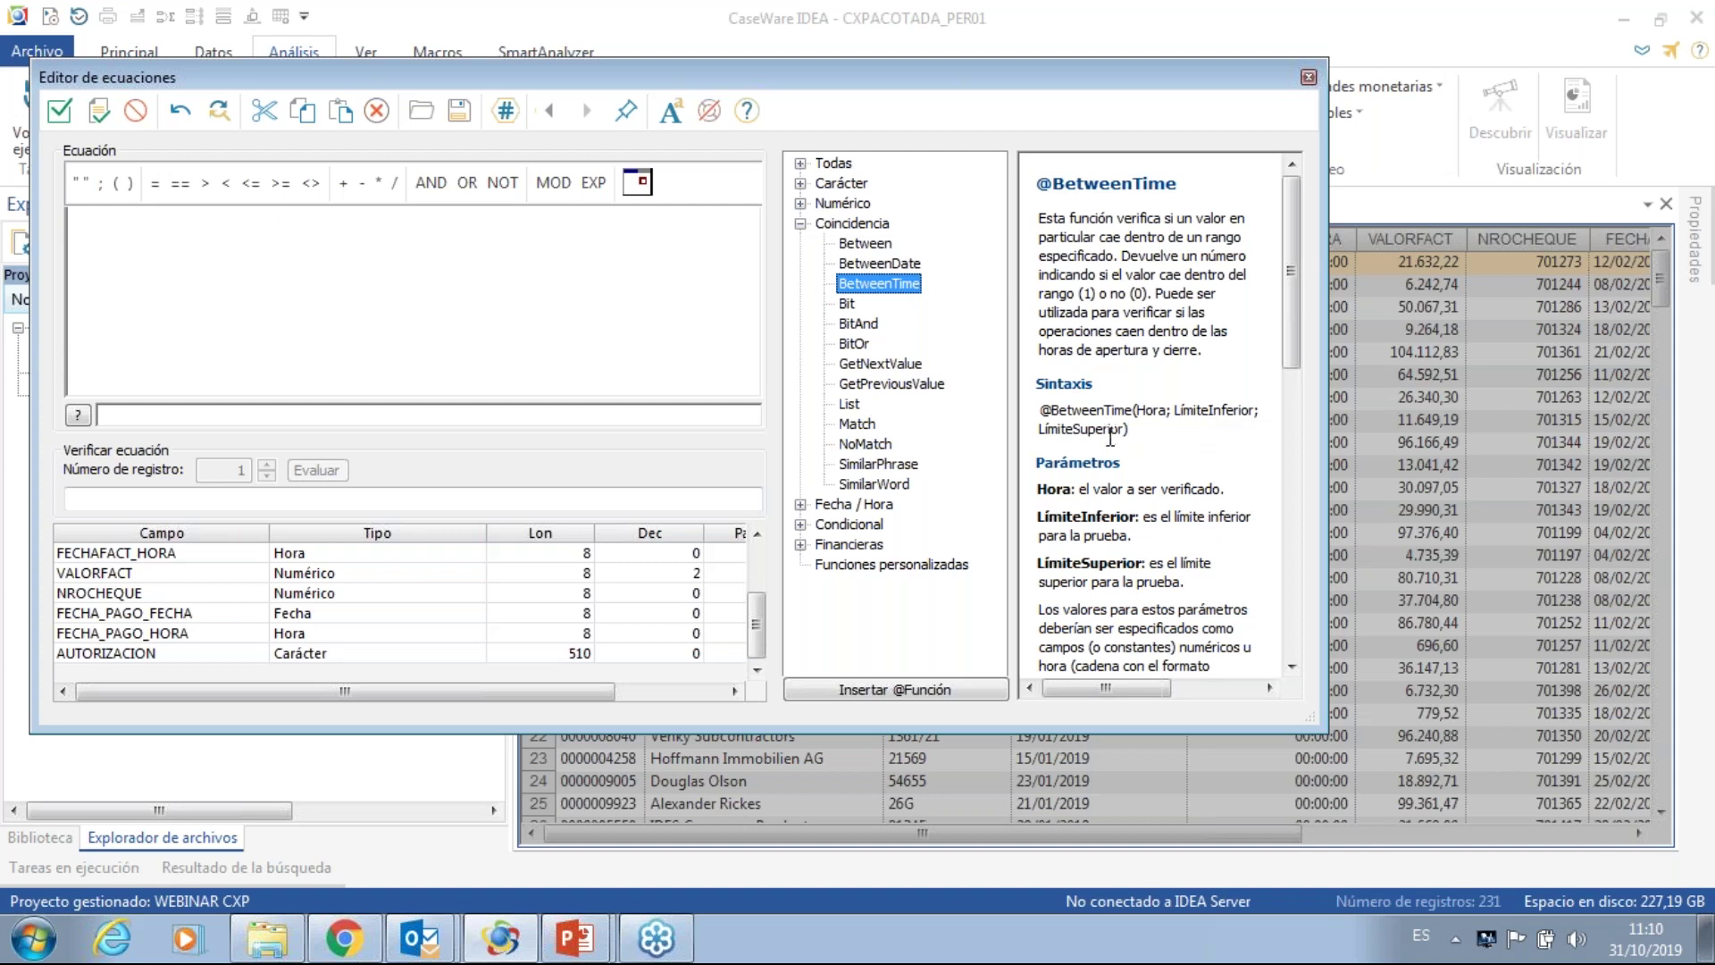
{"action": "double_click", "coordinate": [907, 290]}
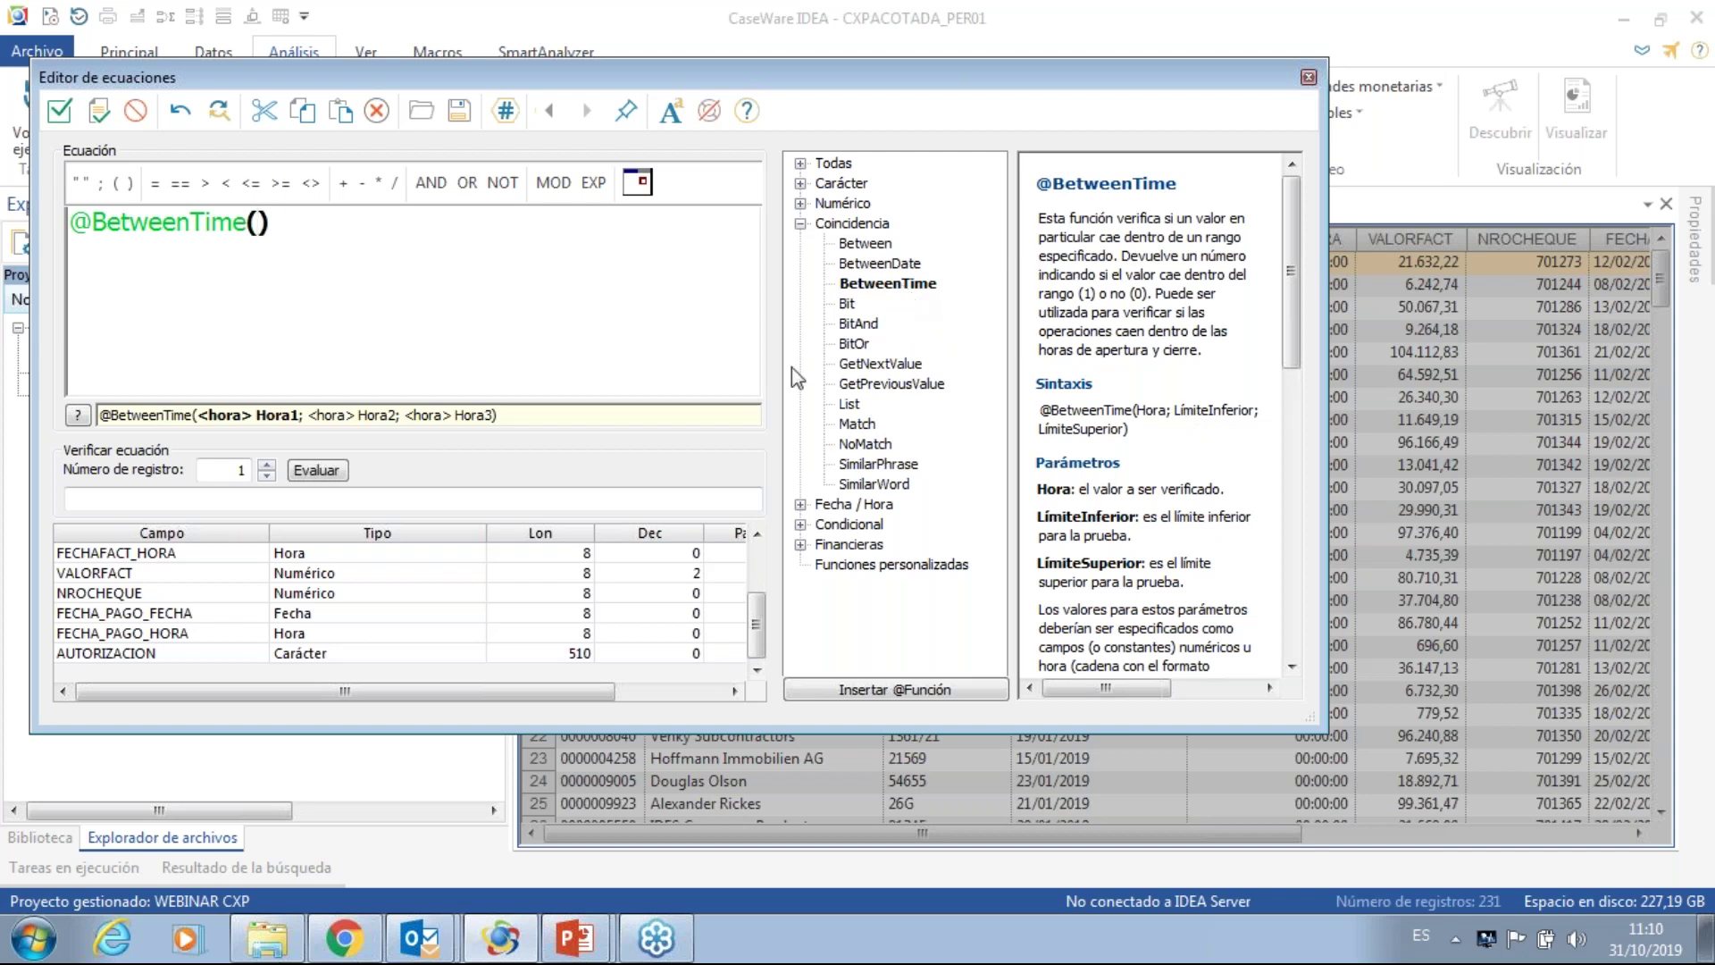
{"action": "double_click", "coordinate": [149, 632]}
{"action": "type", "text": ";"}
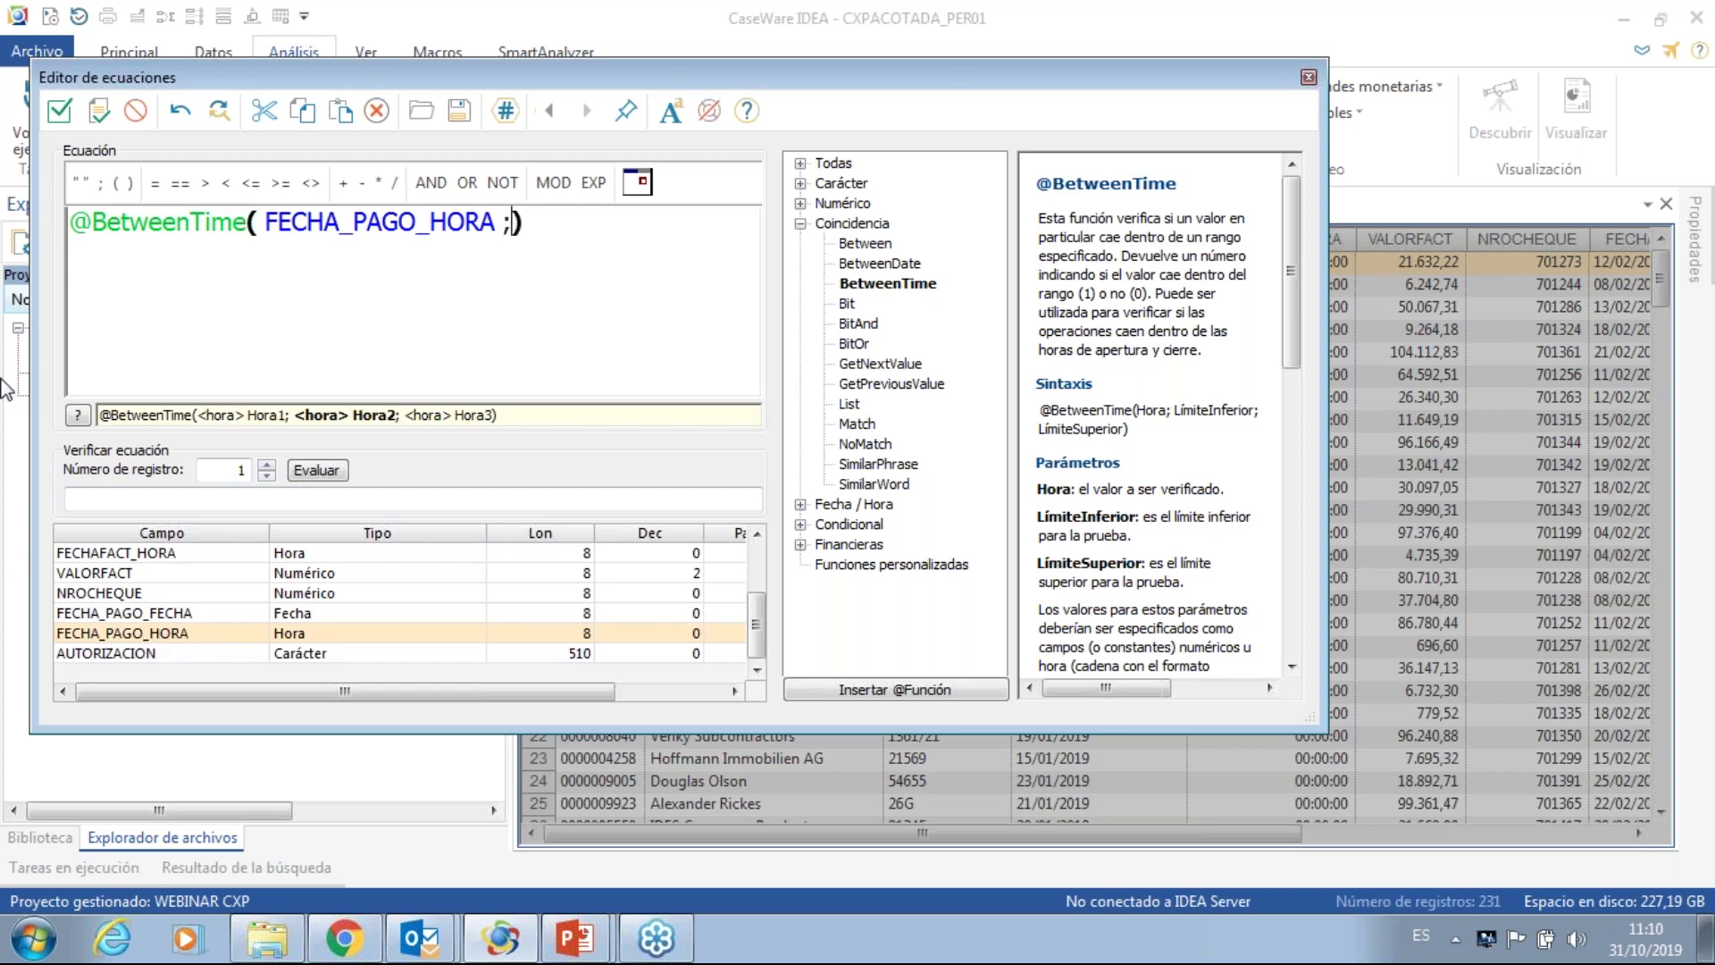
- Set the time range "20:00:00" to "23:59:59", append .OR., and select the condition to copy
{"action": "left_click", "coordinate": [82, 183]}
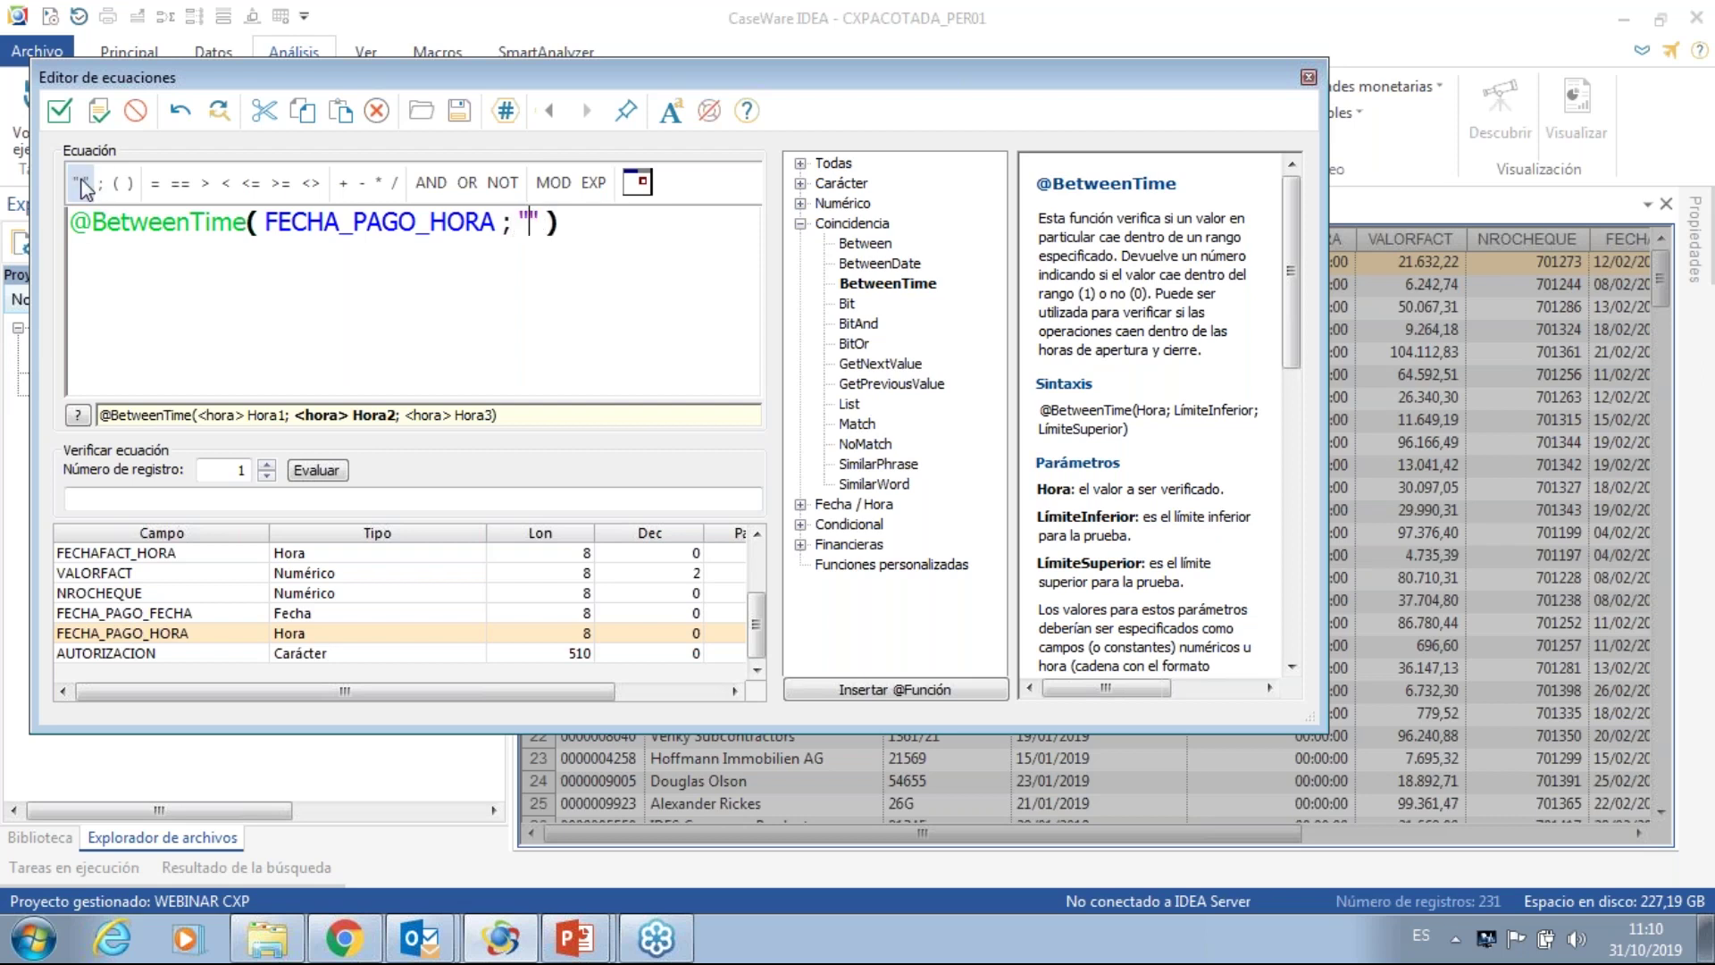
{"action": "type", "text": "20:00:00"}
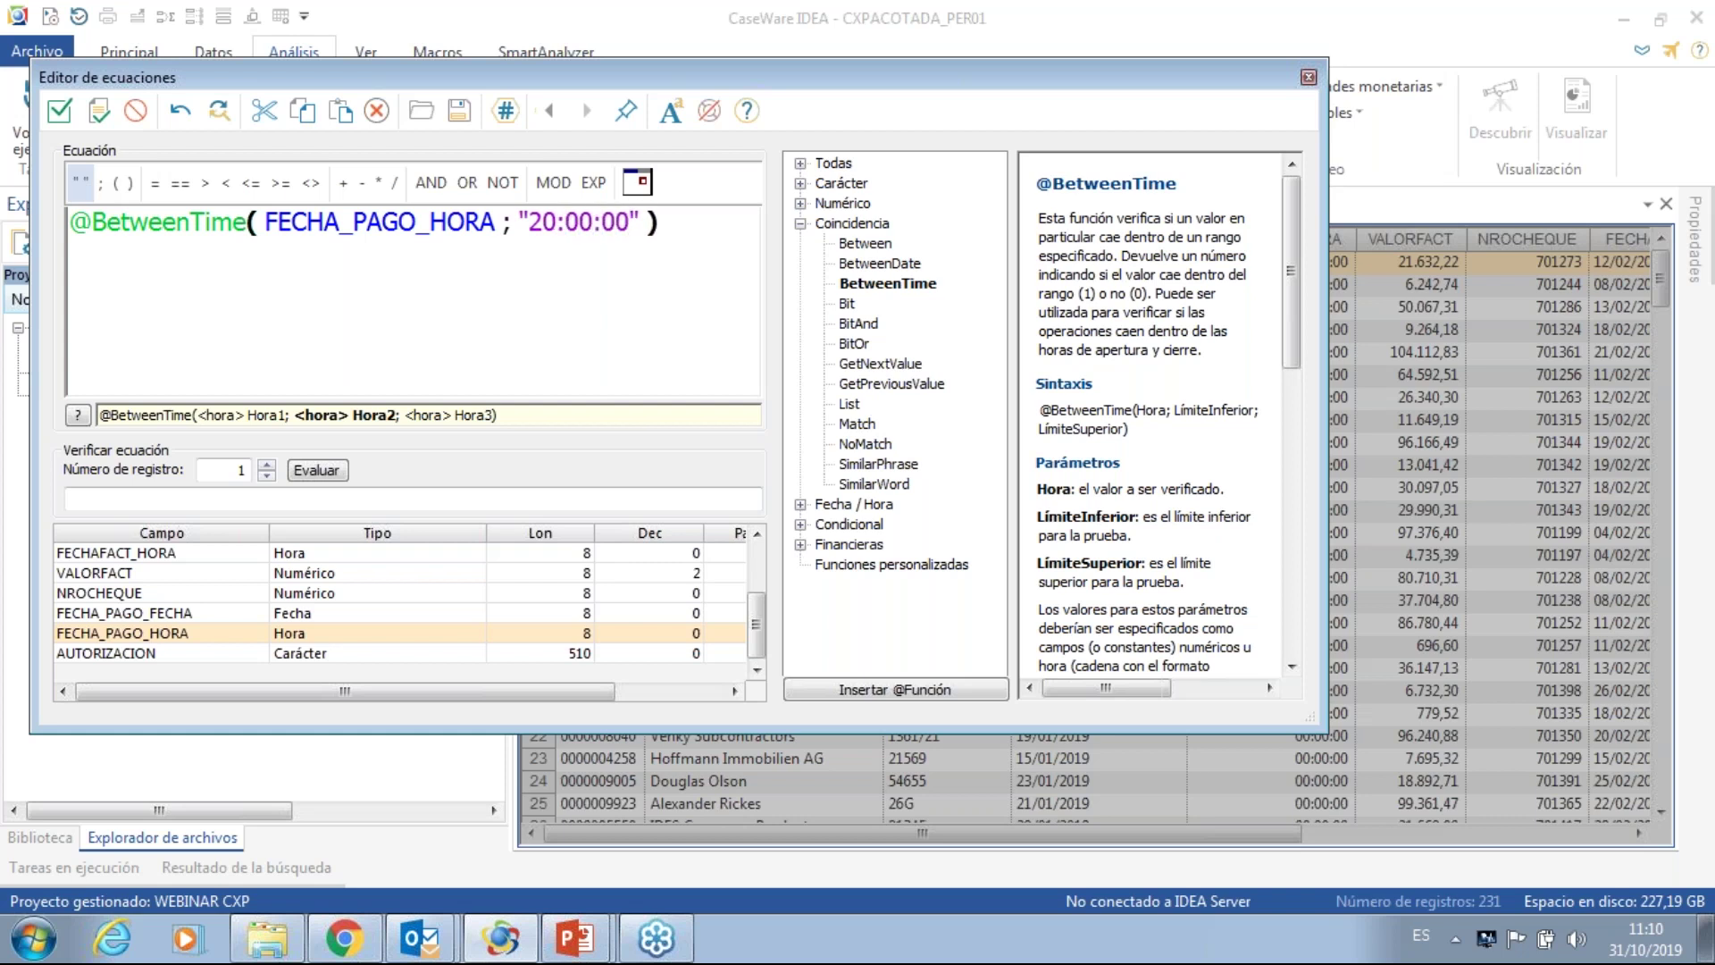
{"action": "left_click", "coordinate": [643, 222]}
{"action": "type", "text": ";\"\""}
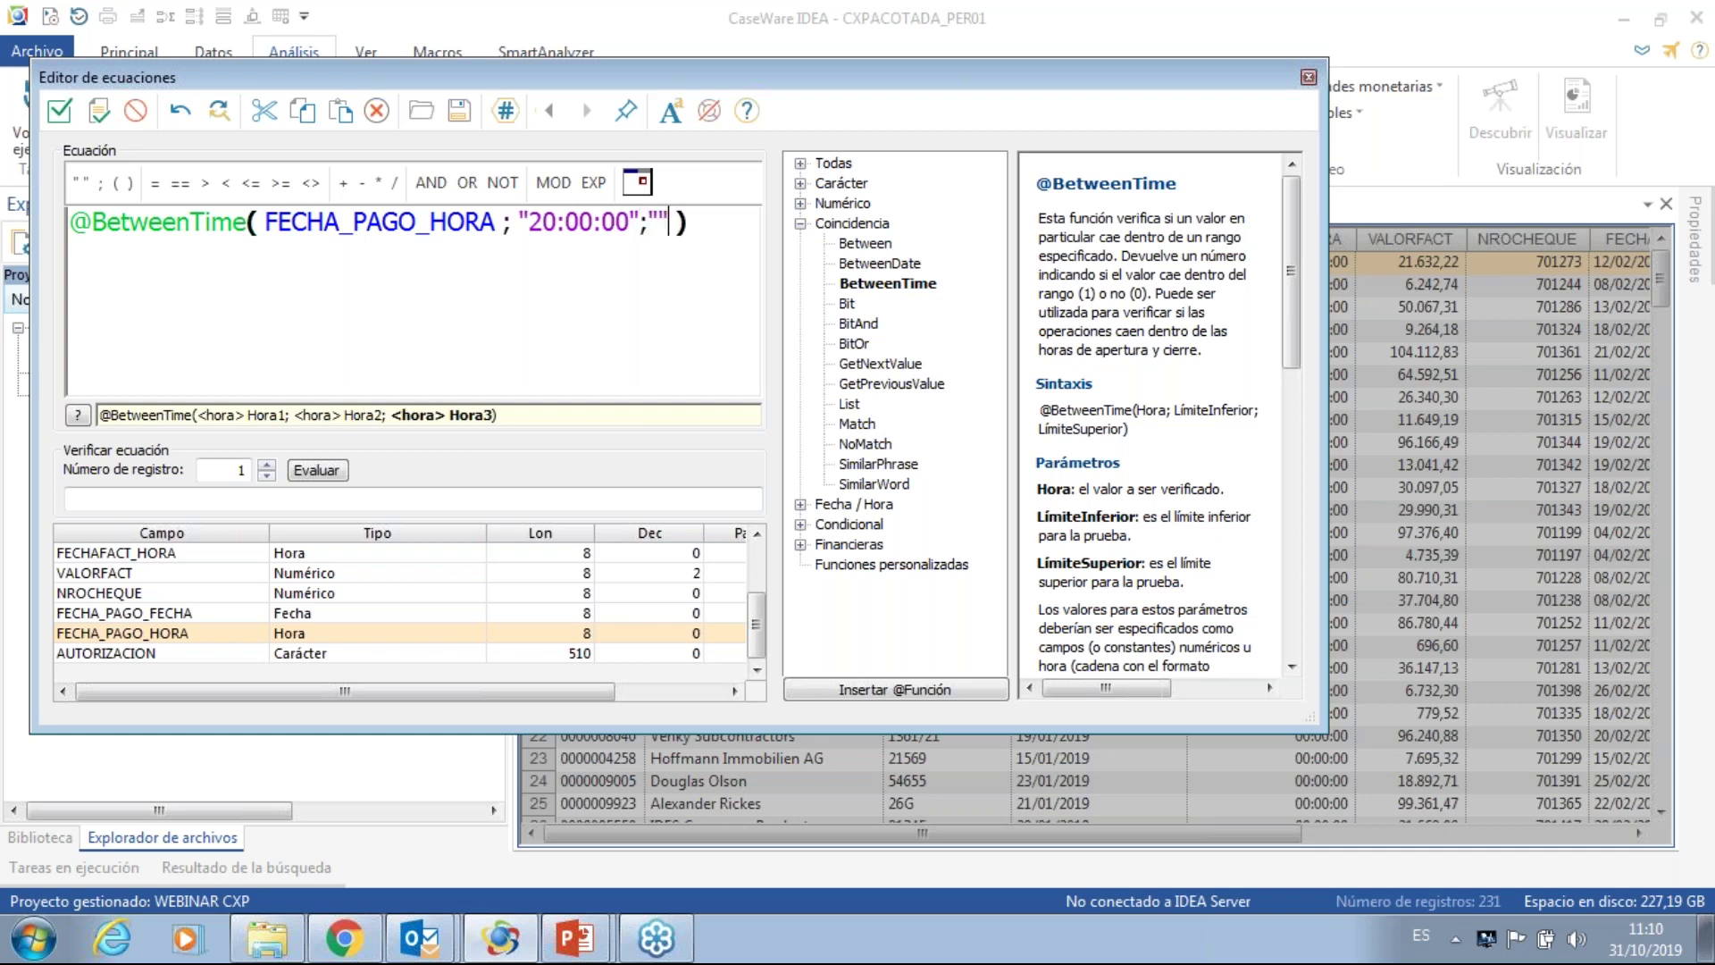
{"action": "key", "text": "Left"}
{"action": "type", "text": "23:59:59"}
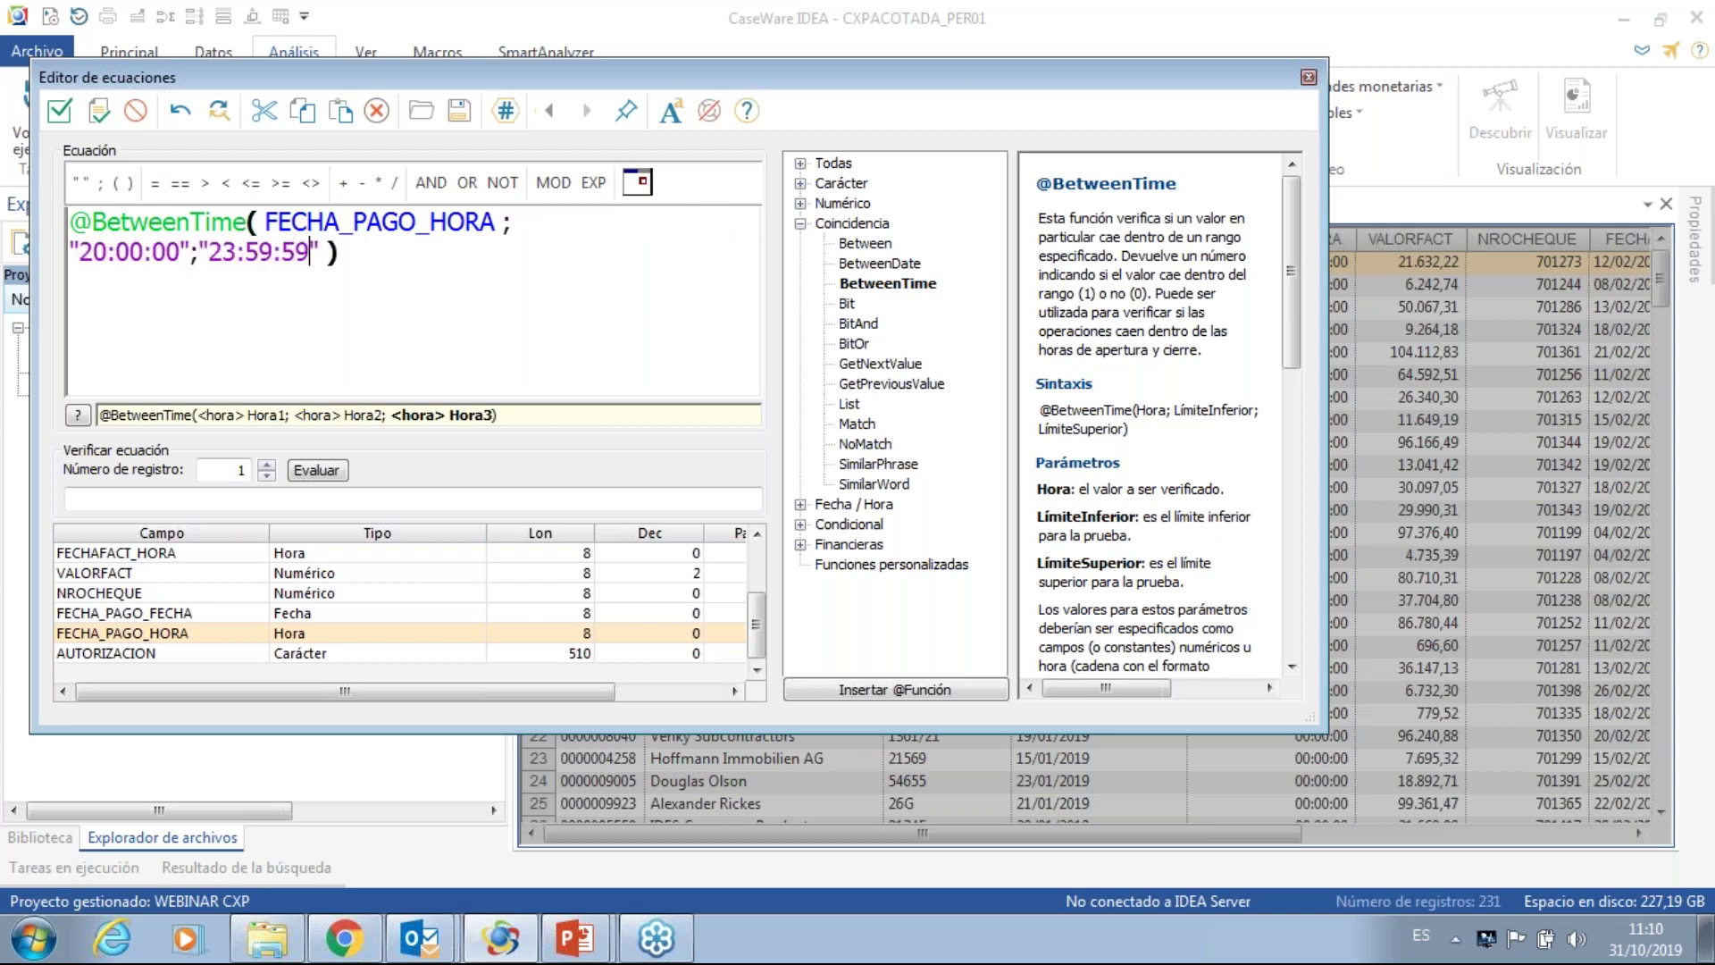
{"action": "left_click", "coordinate": [410, 264]}
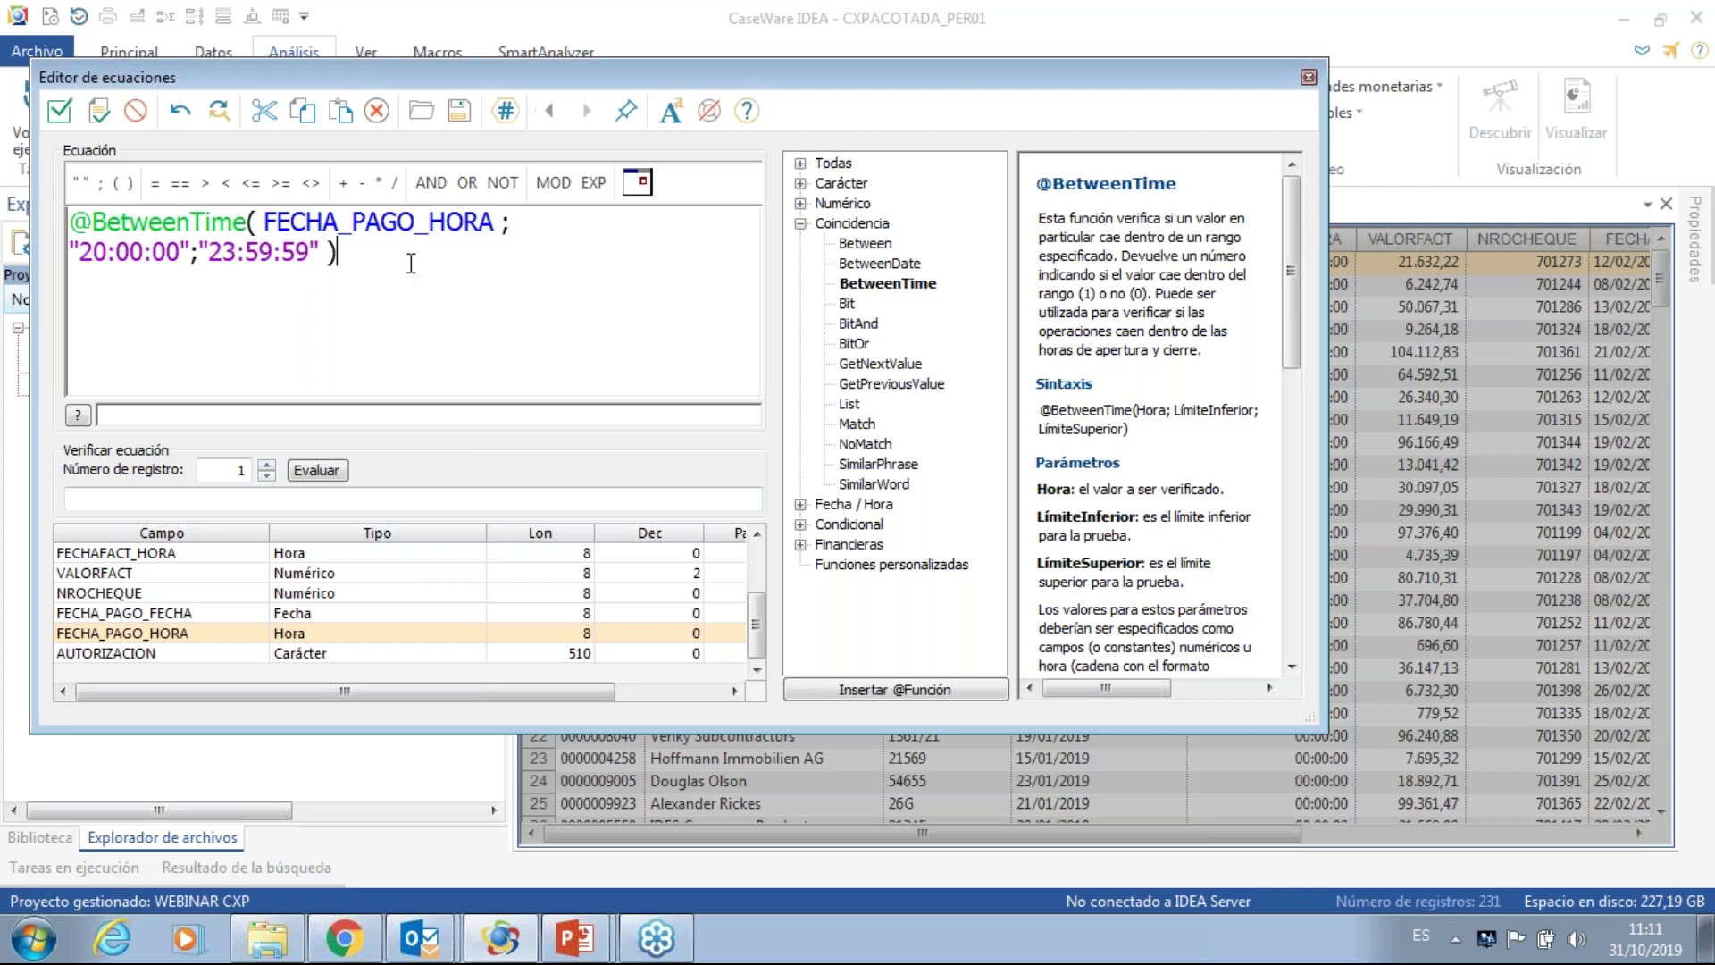
{"action": "left_click", "coordinate": [466, 182]}
{"action": "left_click_drag", "start_coordinate": [71, 223], "coordinate": [337, 255]}
{"action": "key", "text": "ctrl+c"}
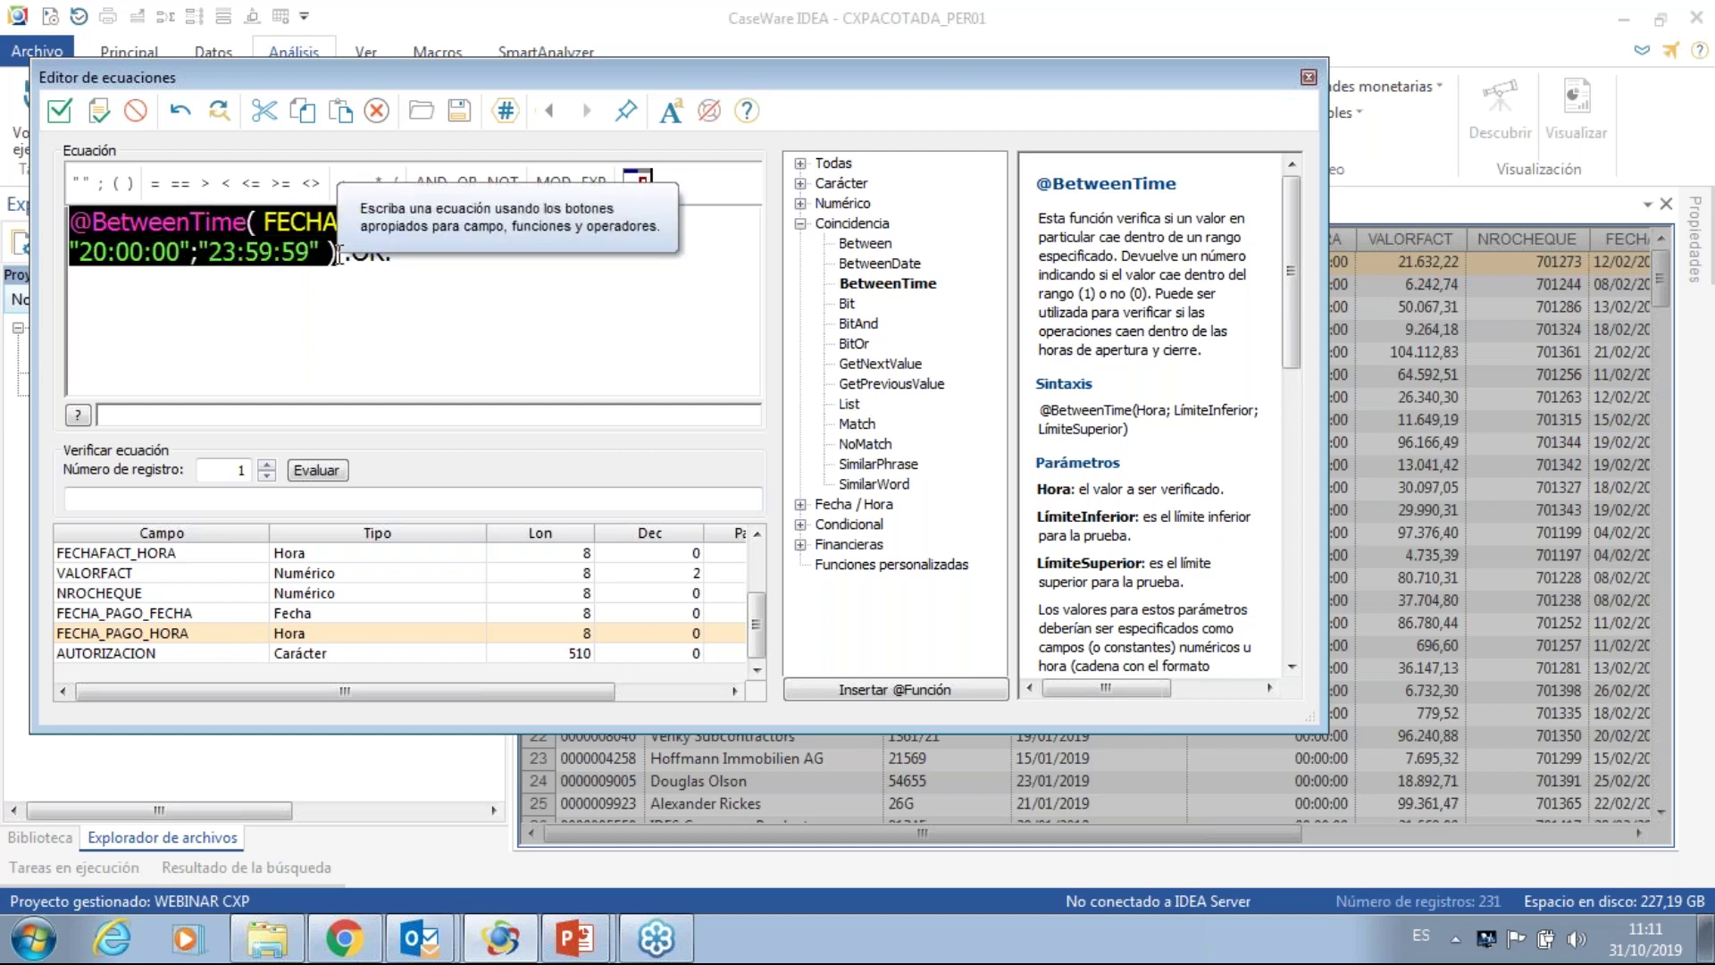
{"action": "left_click", "coordinate": [400, 254]}
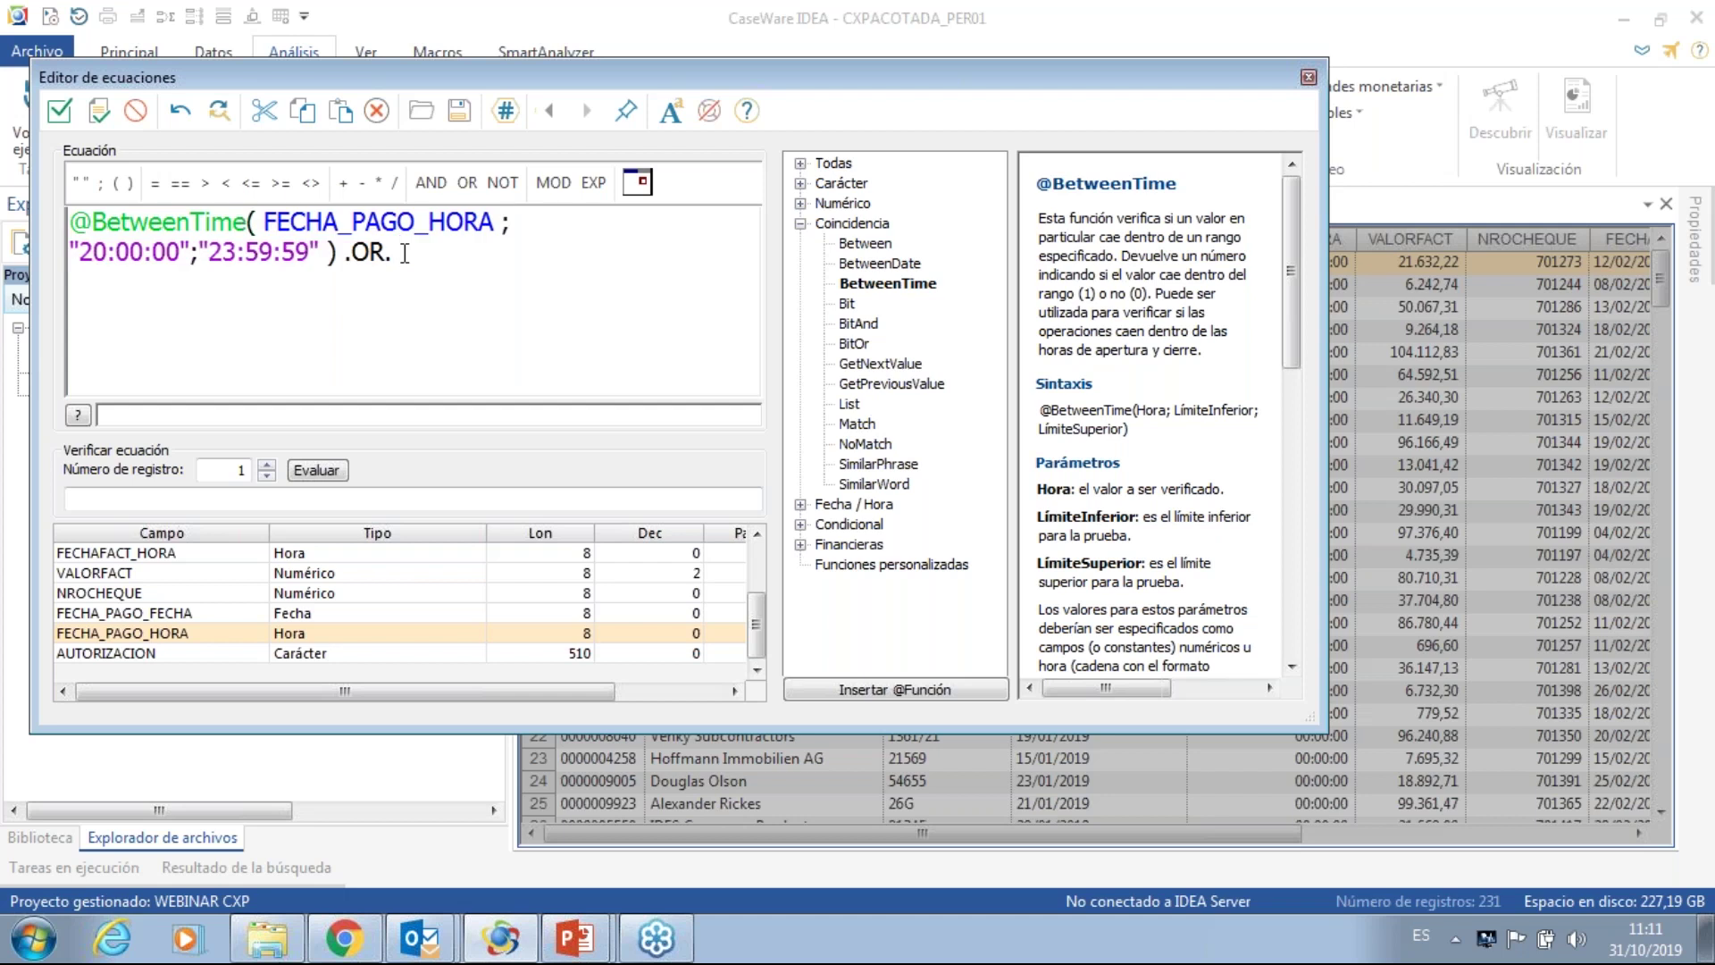
{"action": "key", "text": "ctrl+v"}
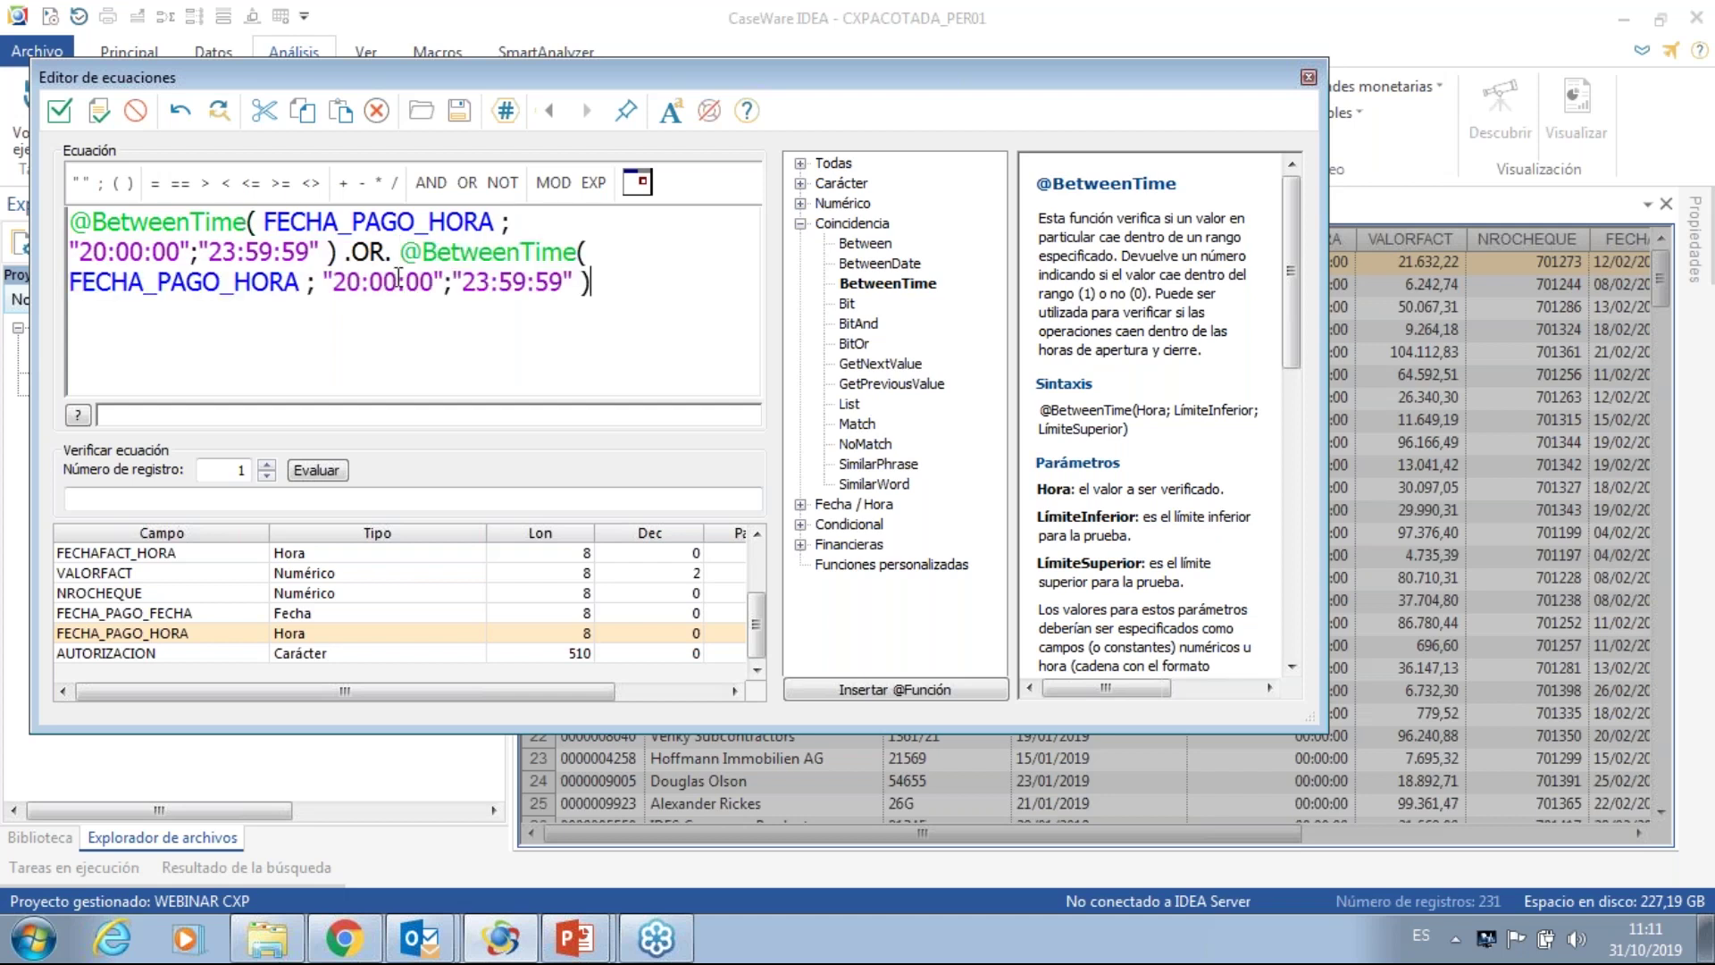
{"action": "left_click", "coordinate": [348, 285]}
{"action": "key", "text": "BackSpace"}
{"action": "type", "text": "0"}
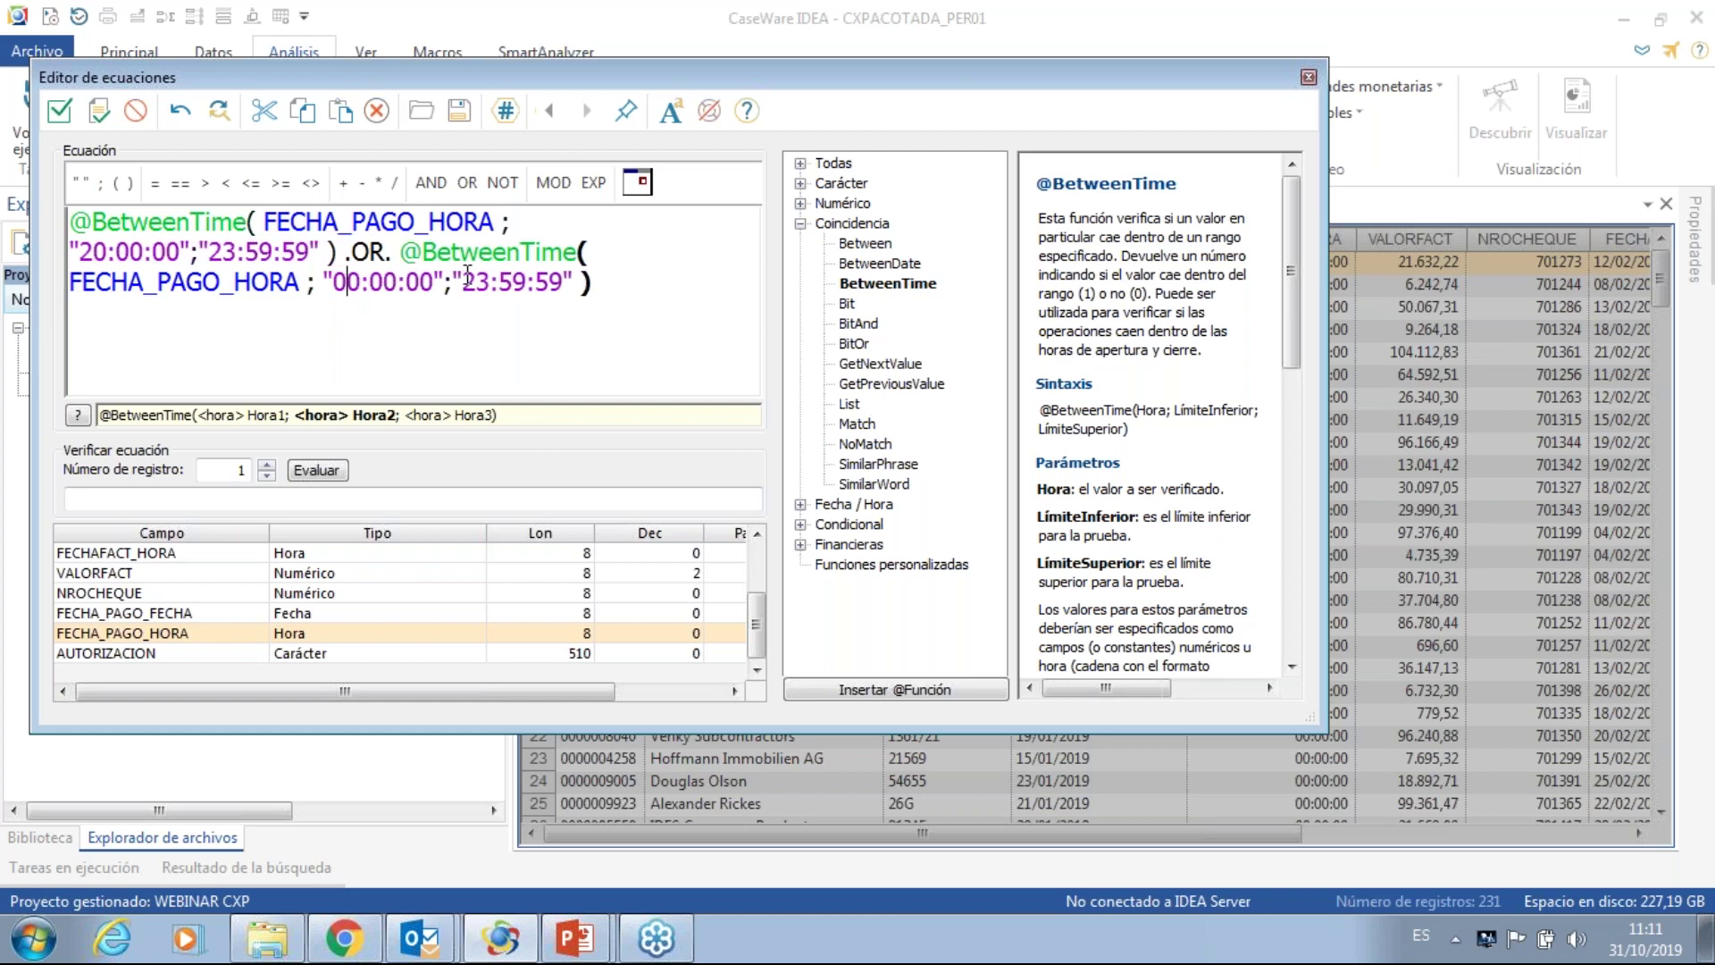
{"action": "left_click", "coordinate": [467, 273]}
{"action": "key", "text": "shift+Right"}
{"action": "key", "text": "shift+Right"}
{"action": "key", "text": "shift+Right"}
{"action": "key", "text": "shift+Right"}
{"action": "key", "text": "shift+Right"}
{"action": "key", "text": "shift+Right"}
{"action": "key", "text": "shift+Right"}
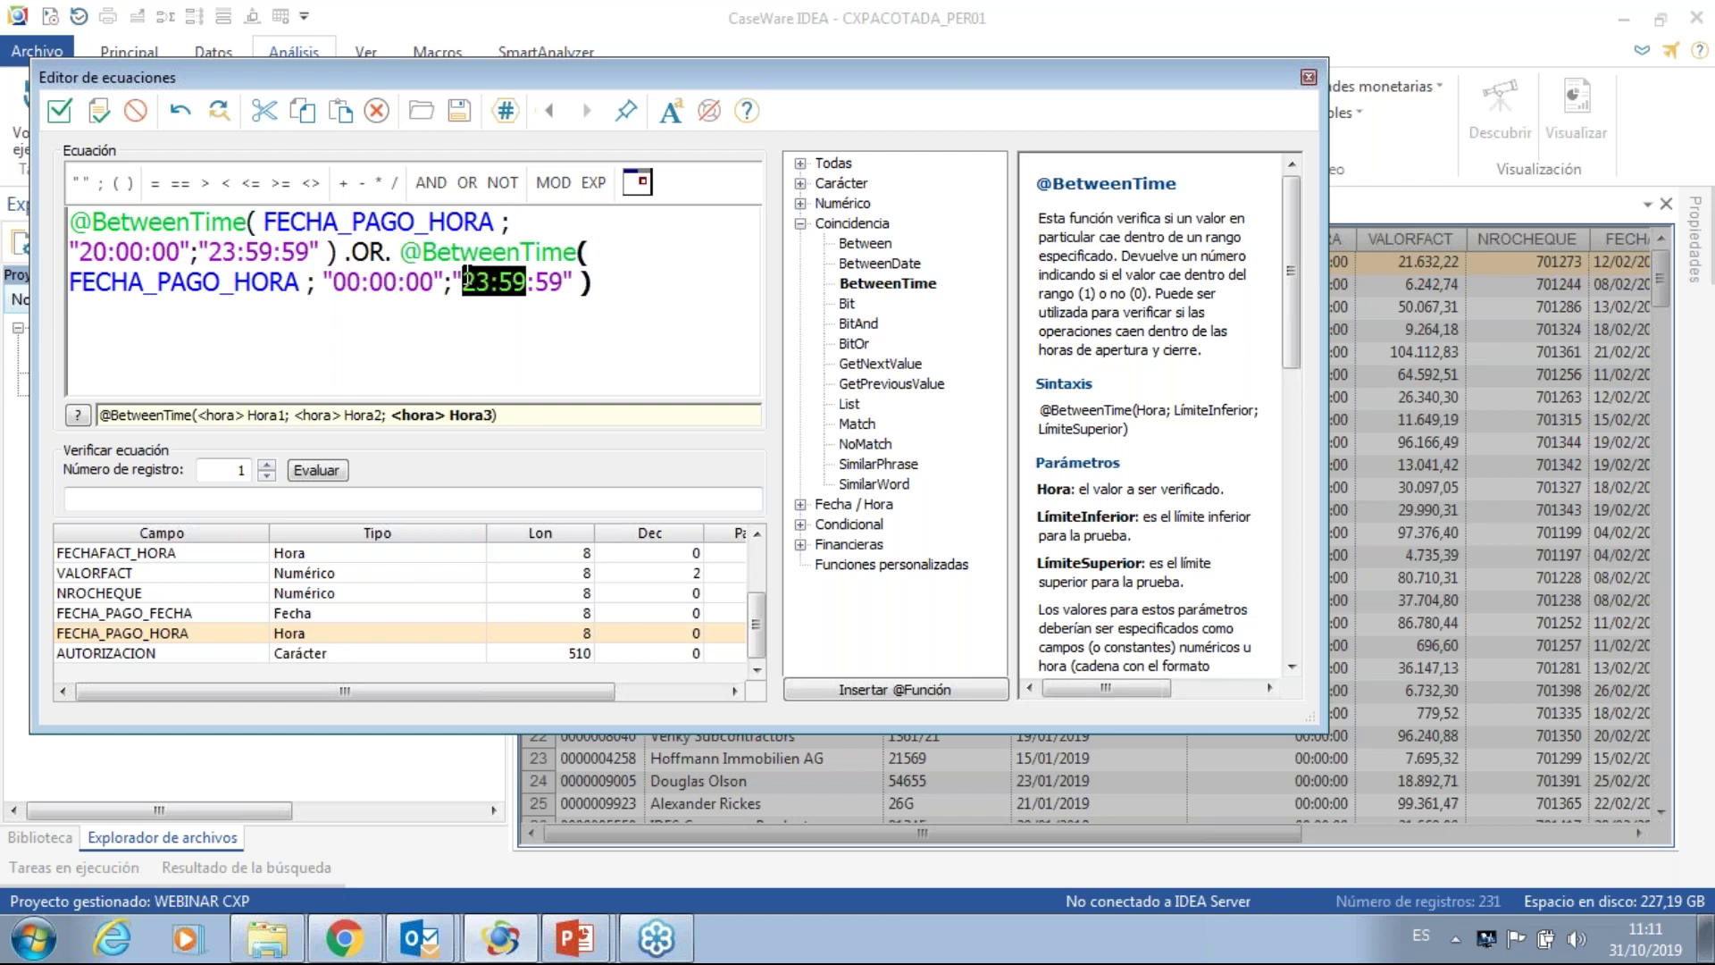
{"action": "key", "text": "shift+Right"}
{"action": "type", "text": "05:00"}
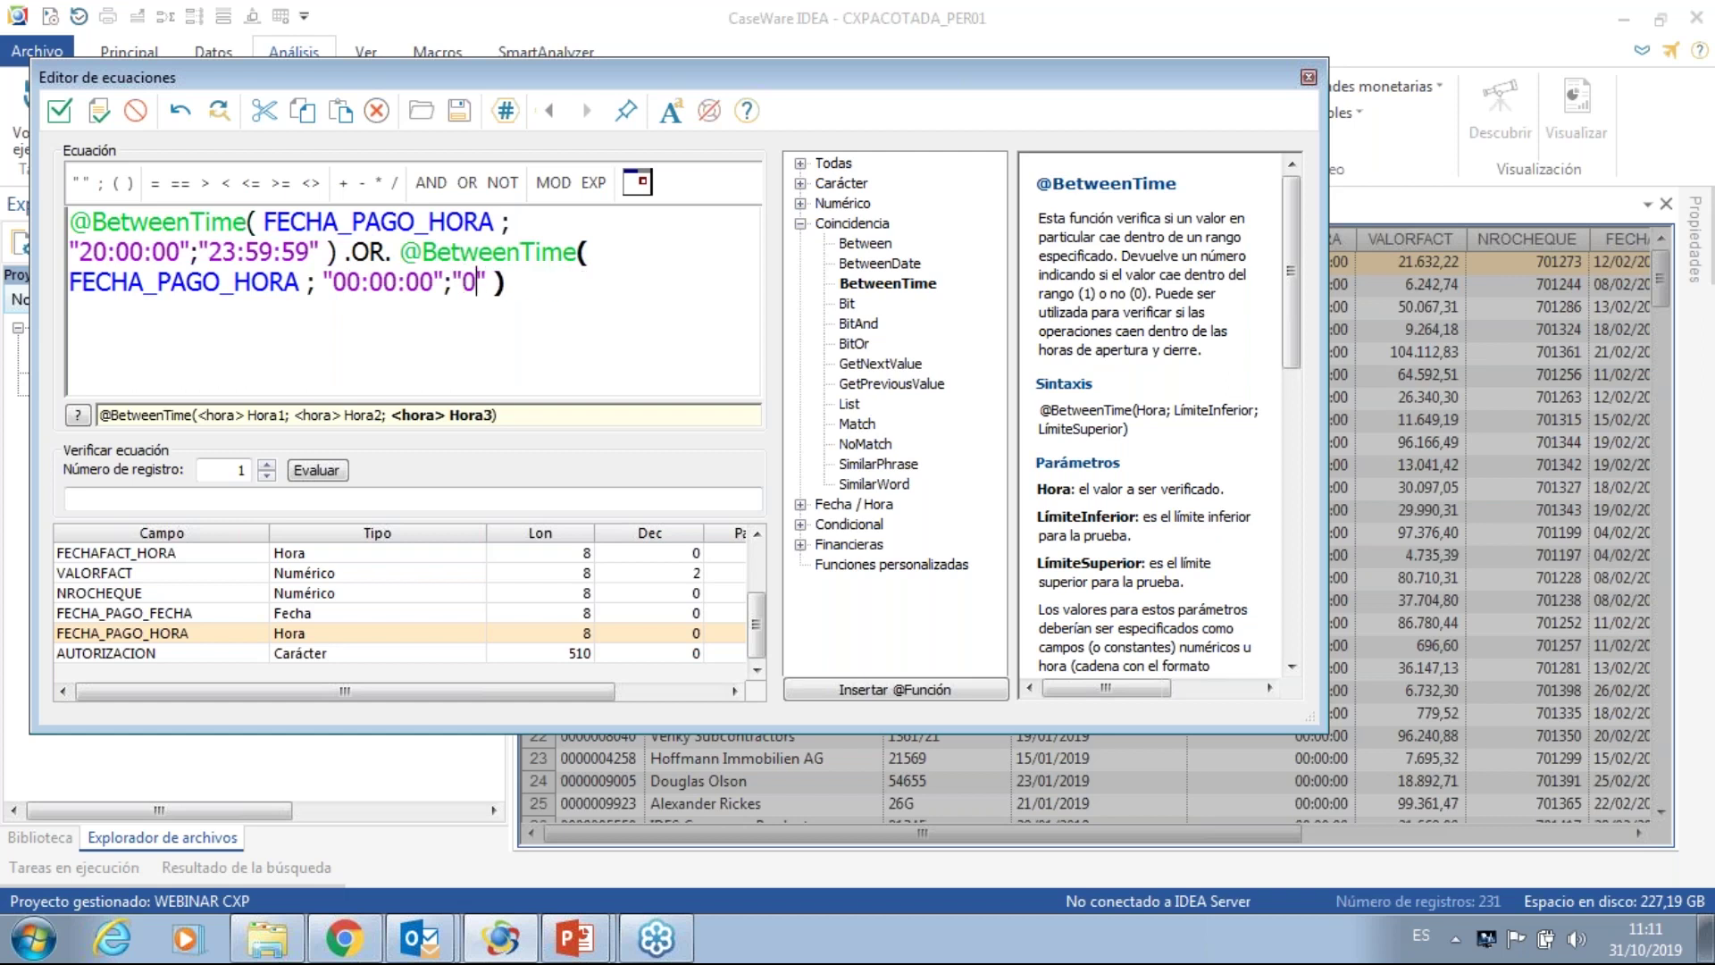
{"action": "type", "text": ":00"}
{"action": "left_click", "coordinate": [603, 280]}
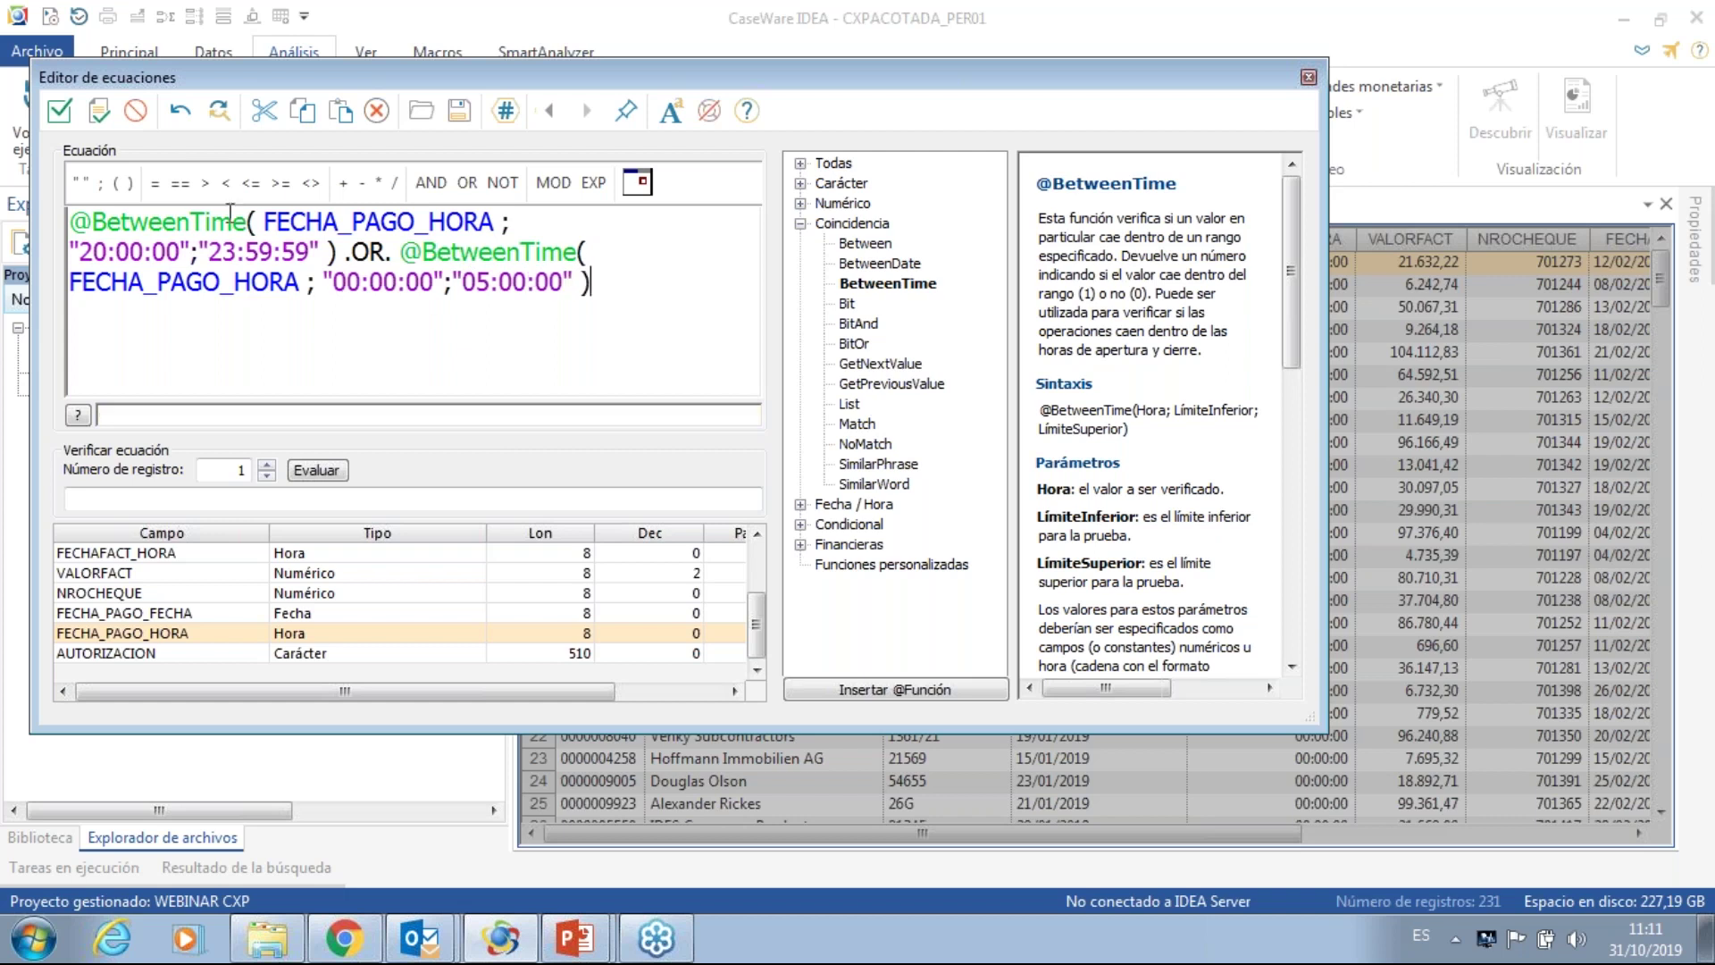
{"action": "left_click", "coordinate": [59, 111]}
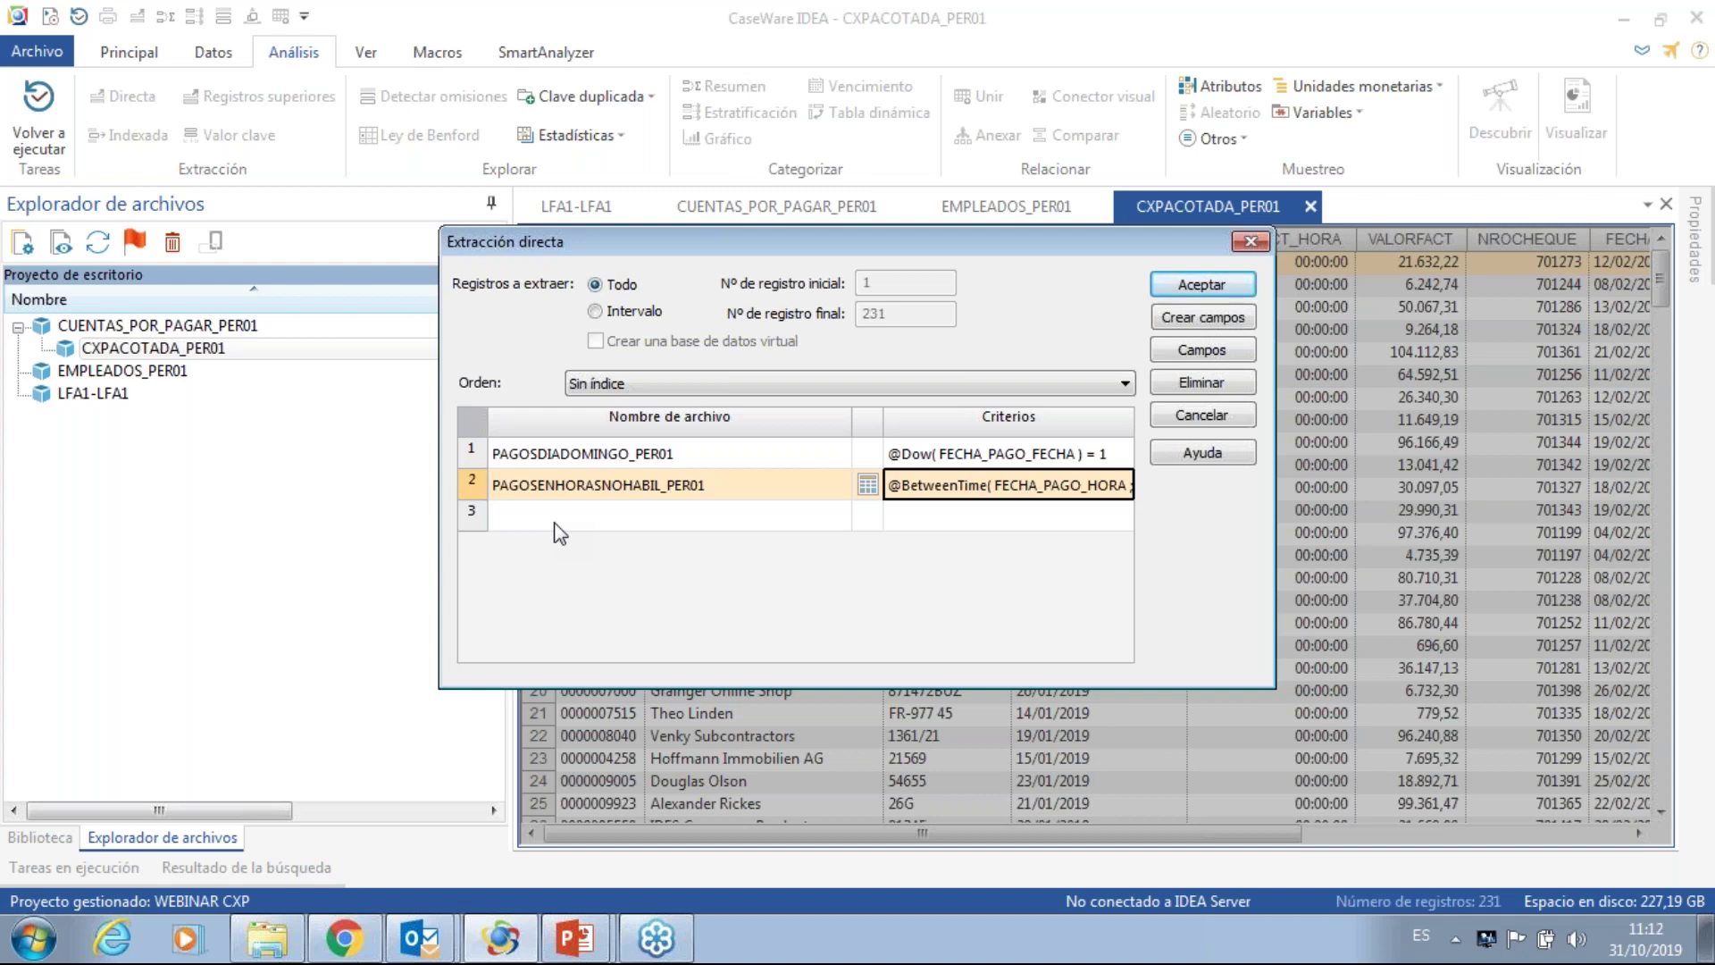
- Add a third output row named PAGOSNOCUMPLENPOLITICADEPAGOS_PER01
{"action": "left_click", "coordinate": [540, 518]}
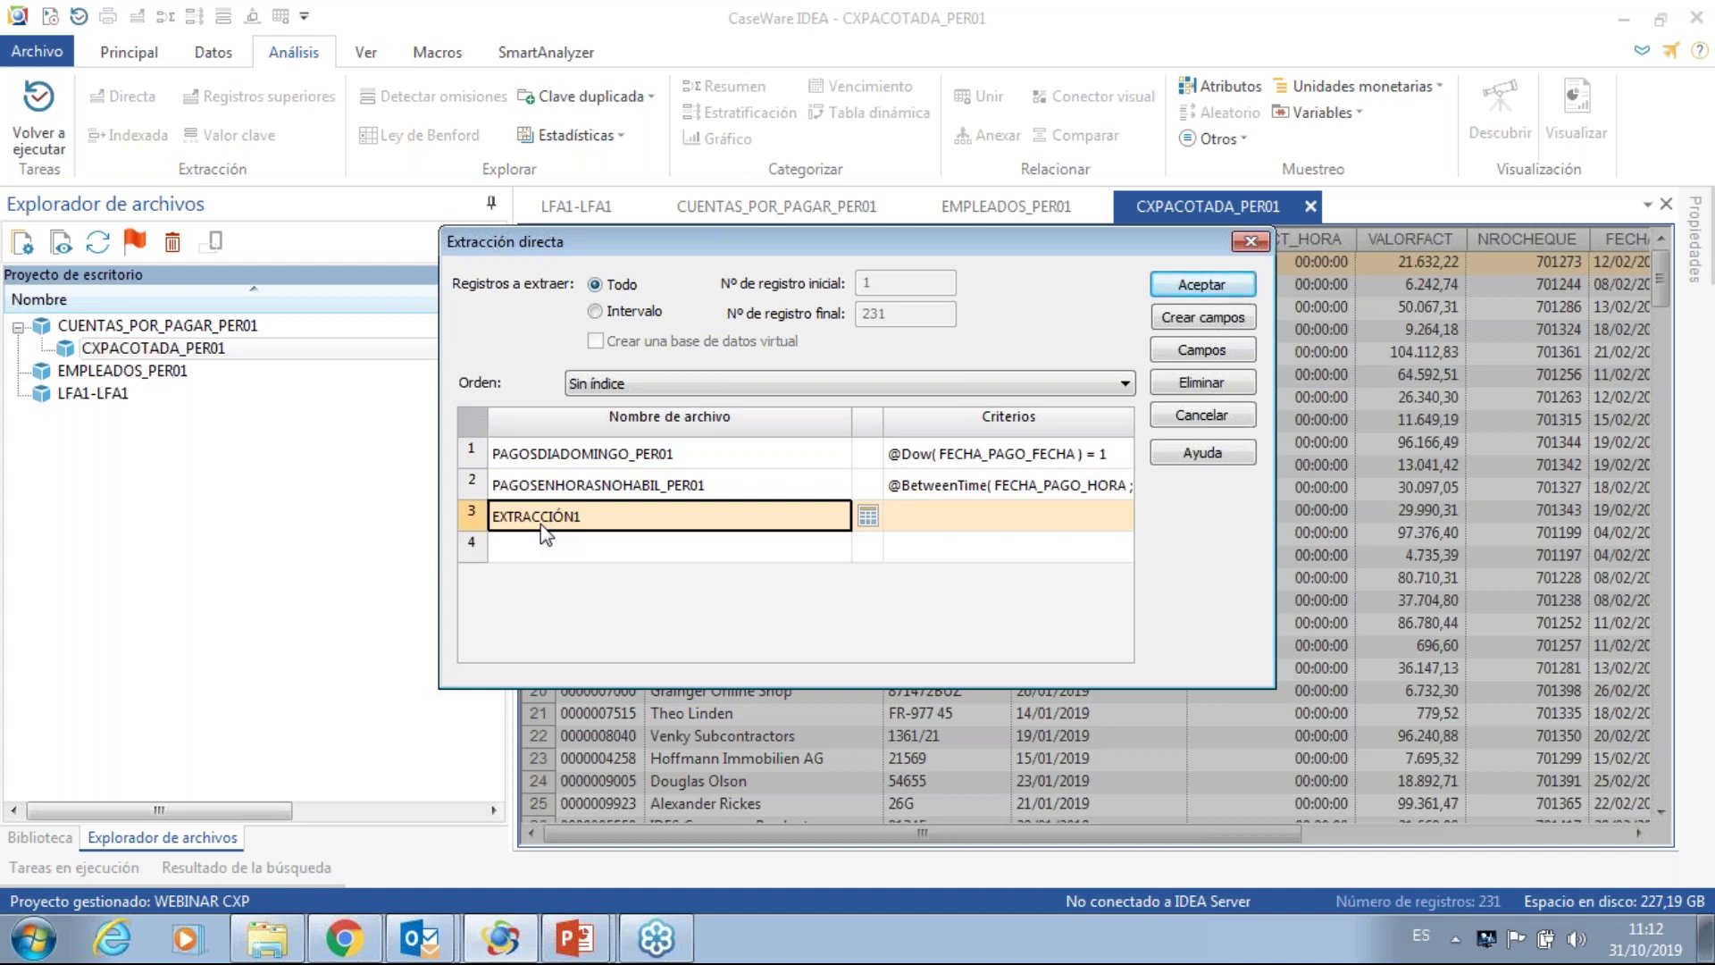
{"action": "type", "text": "PAGOSN"}
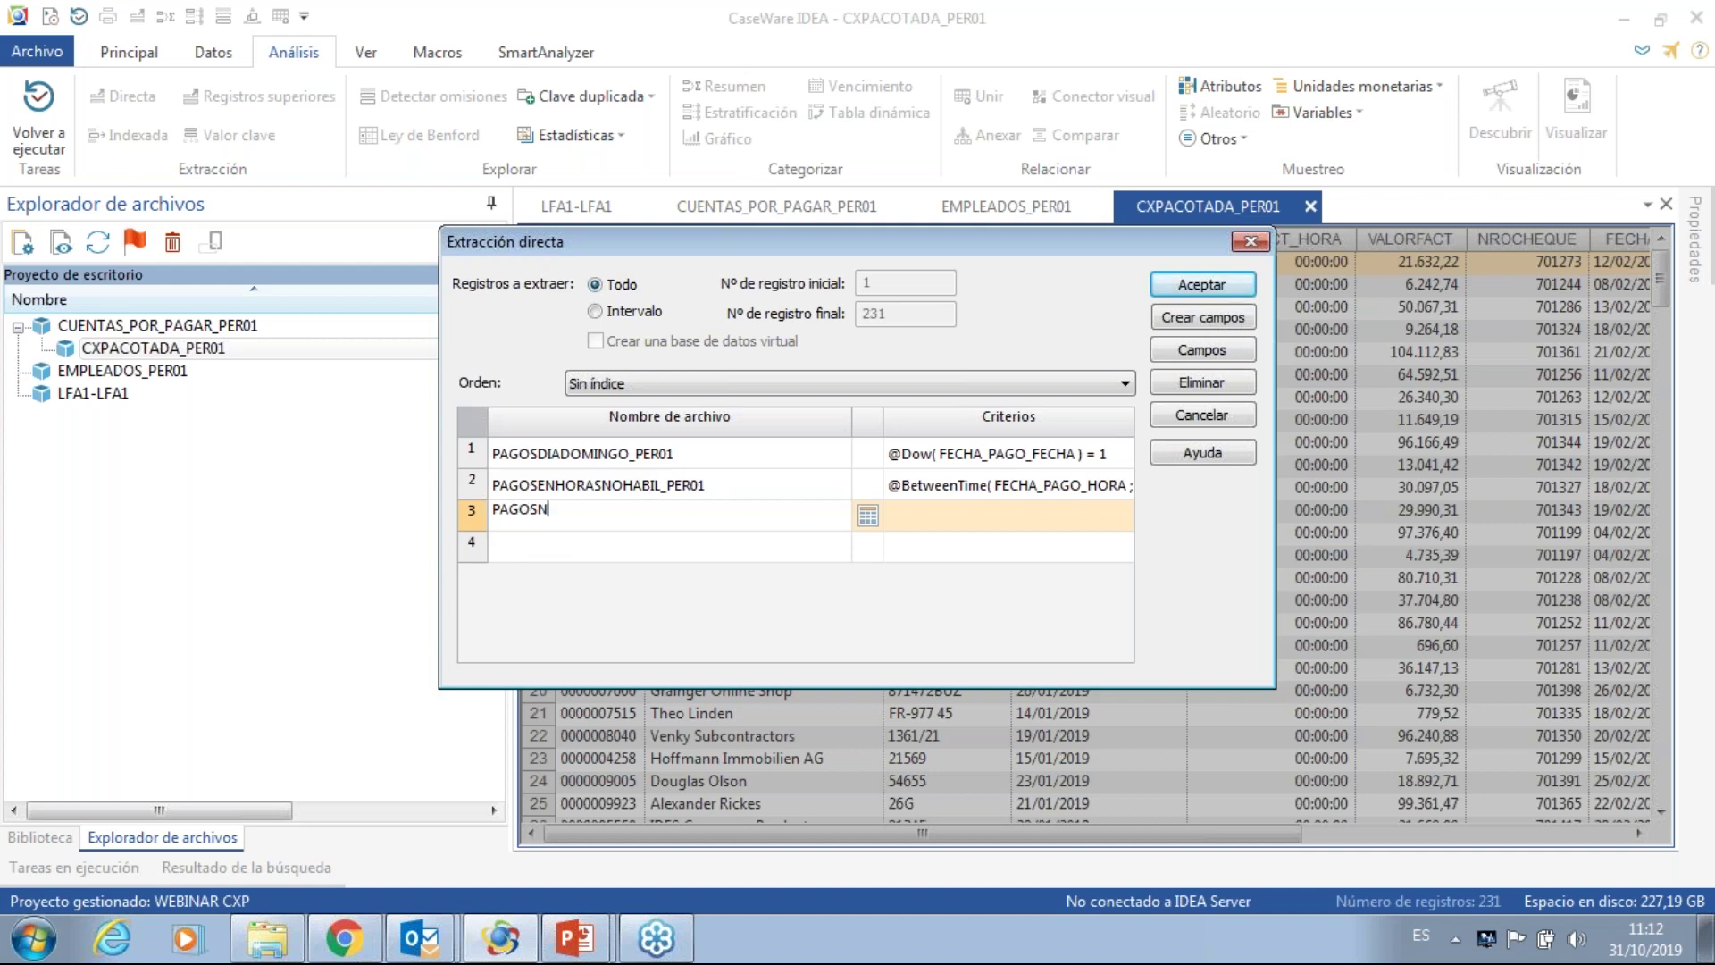
{"action": "type", "text": "OCUMPLENPOLITICADEPA"}
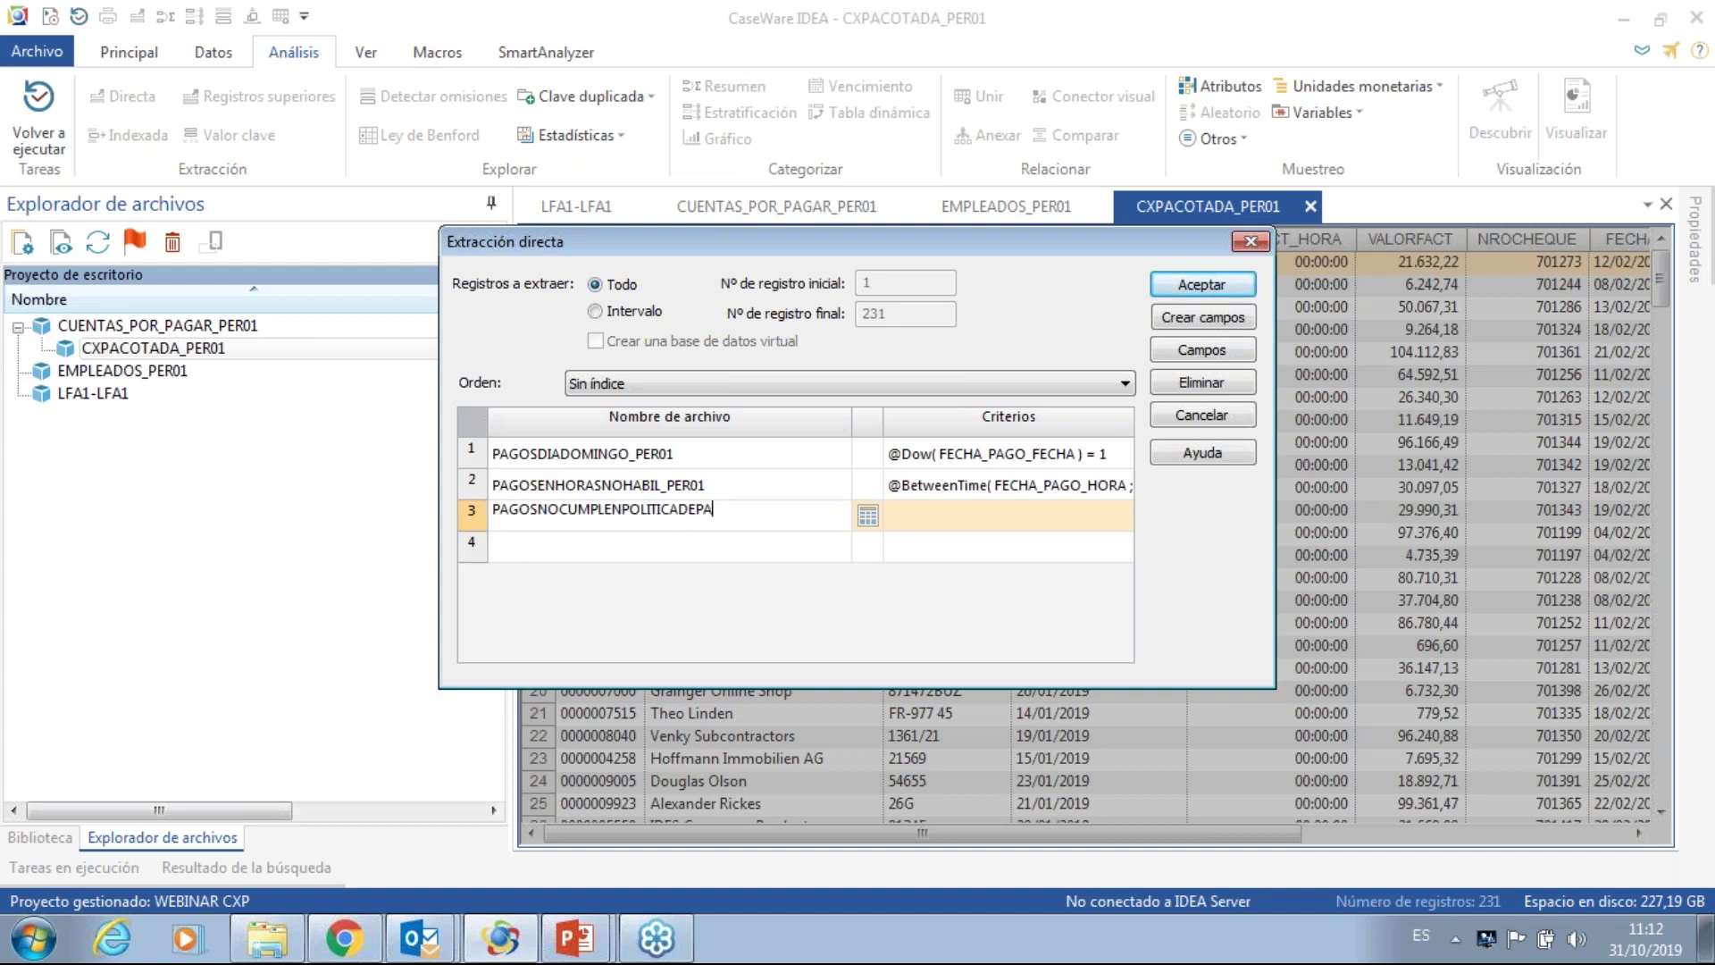
{"action": "type", "text": "GOS_PER01"}
{"action": "left_click", "coordinate": [867, 518]}
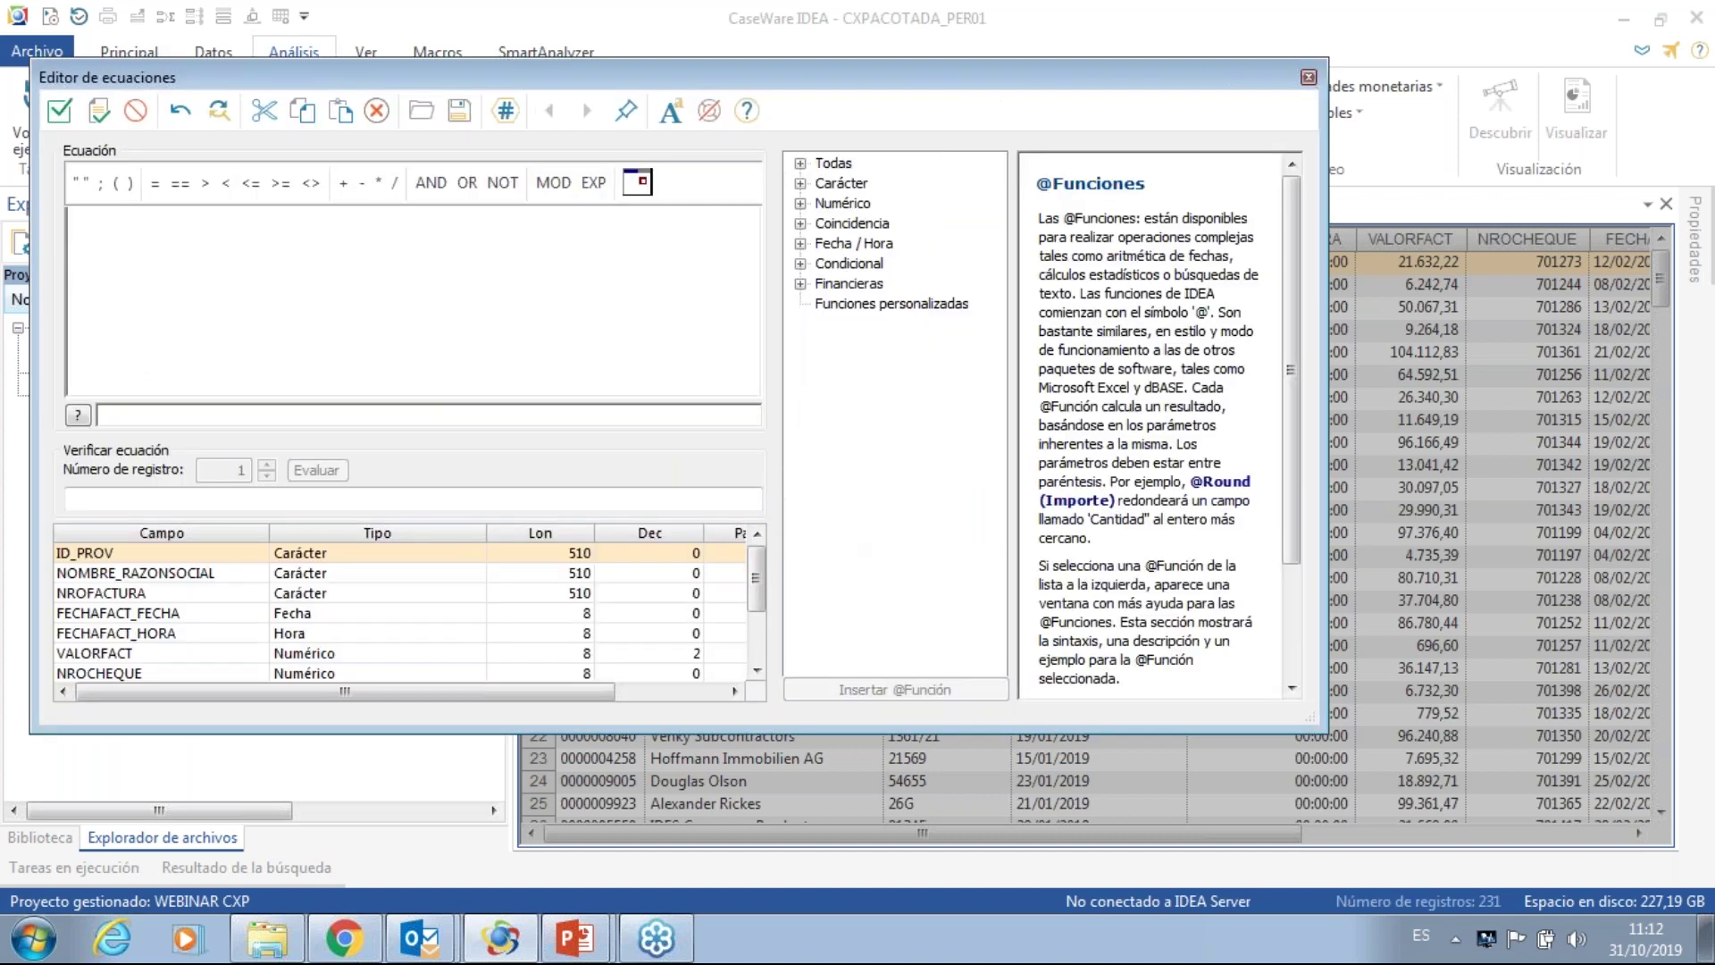
{"action": "left_click_drag", "start_coordinate": [757, 592], "coordinate": [758, 660]}
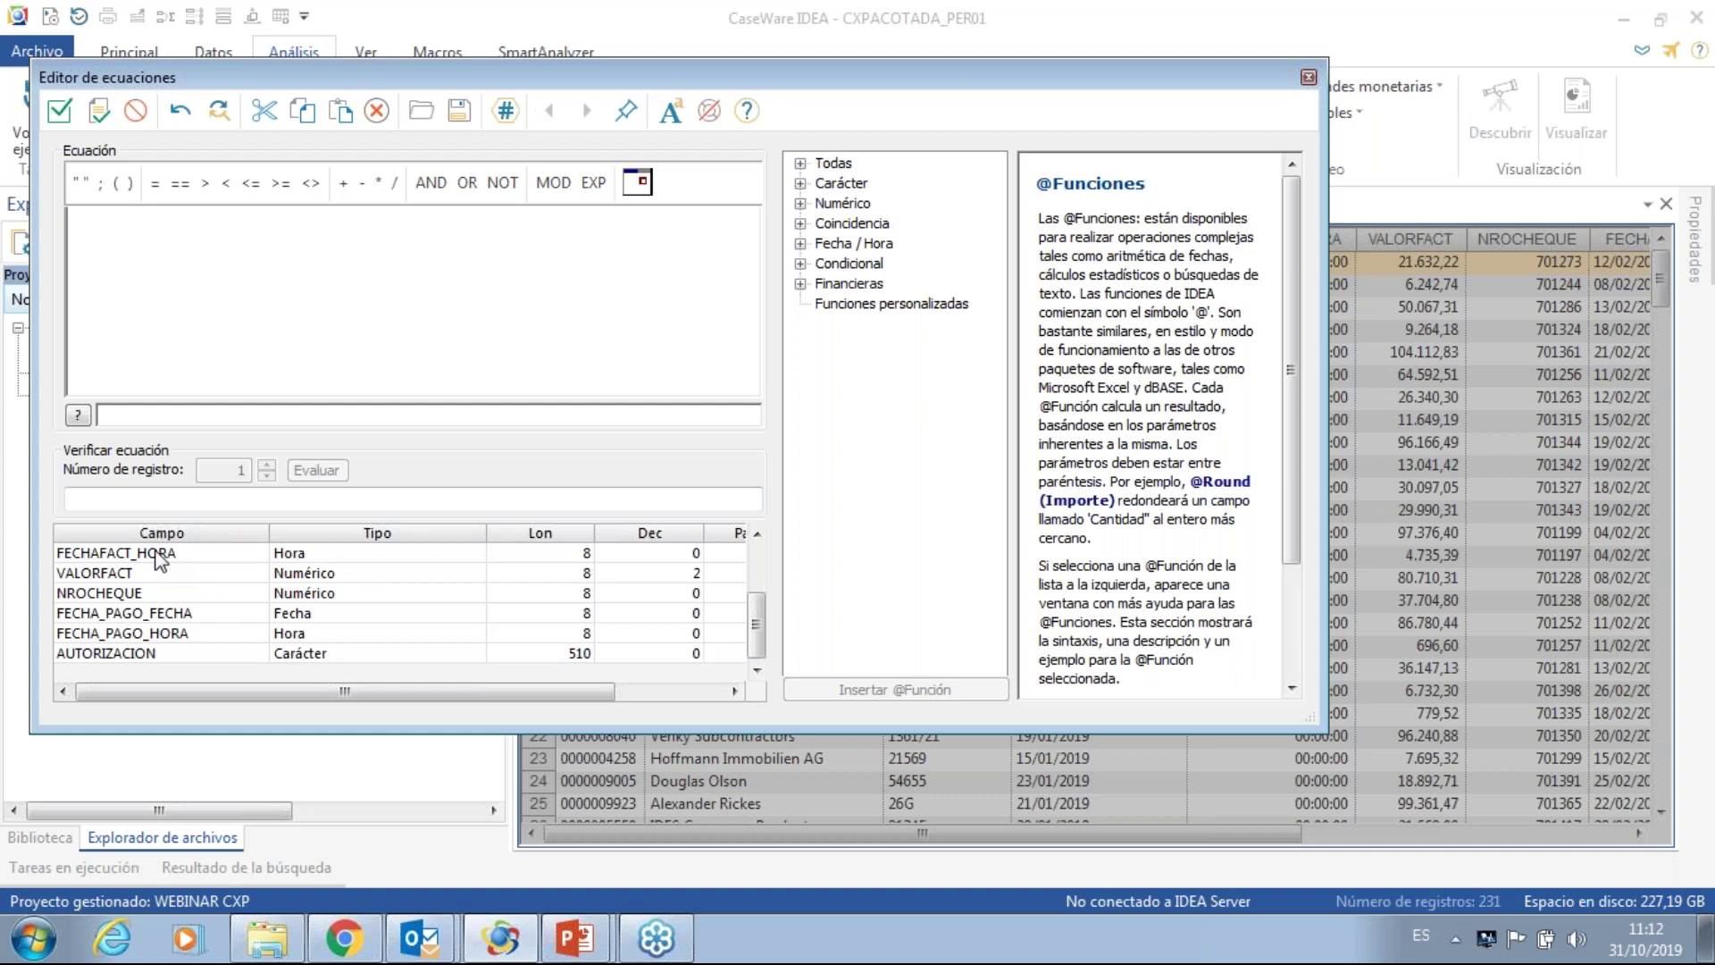
{"action": "double_click", "coordinate": [817, 243]}
{"action": "left_click", "coordinate": [851, 205]}
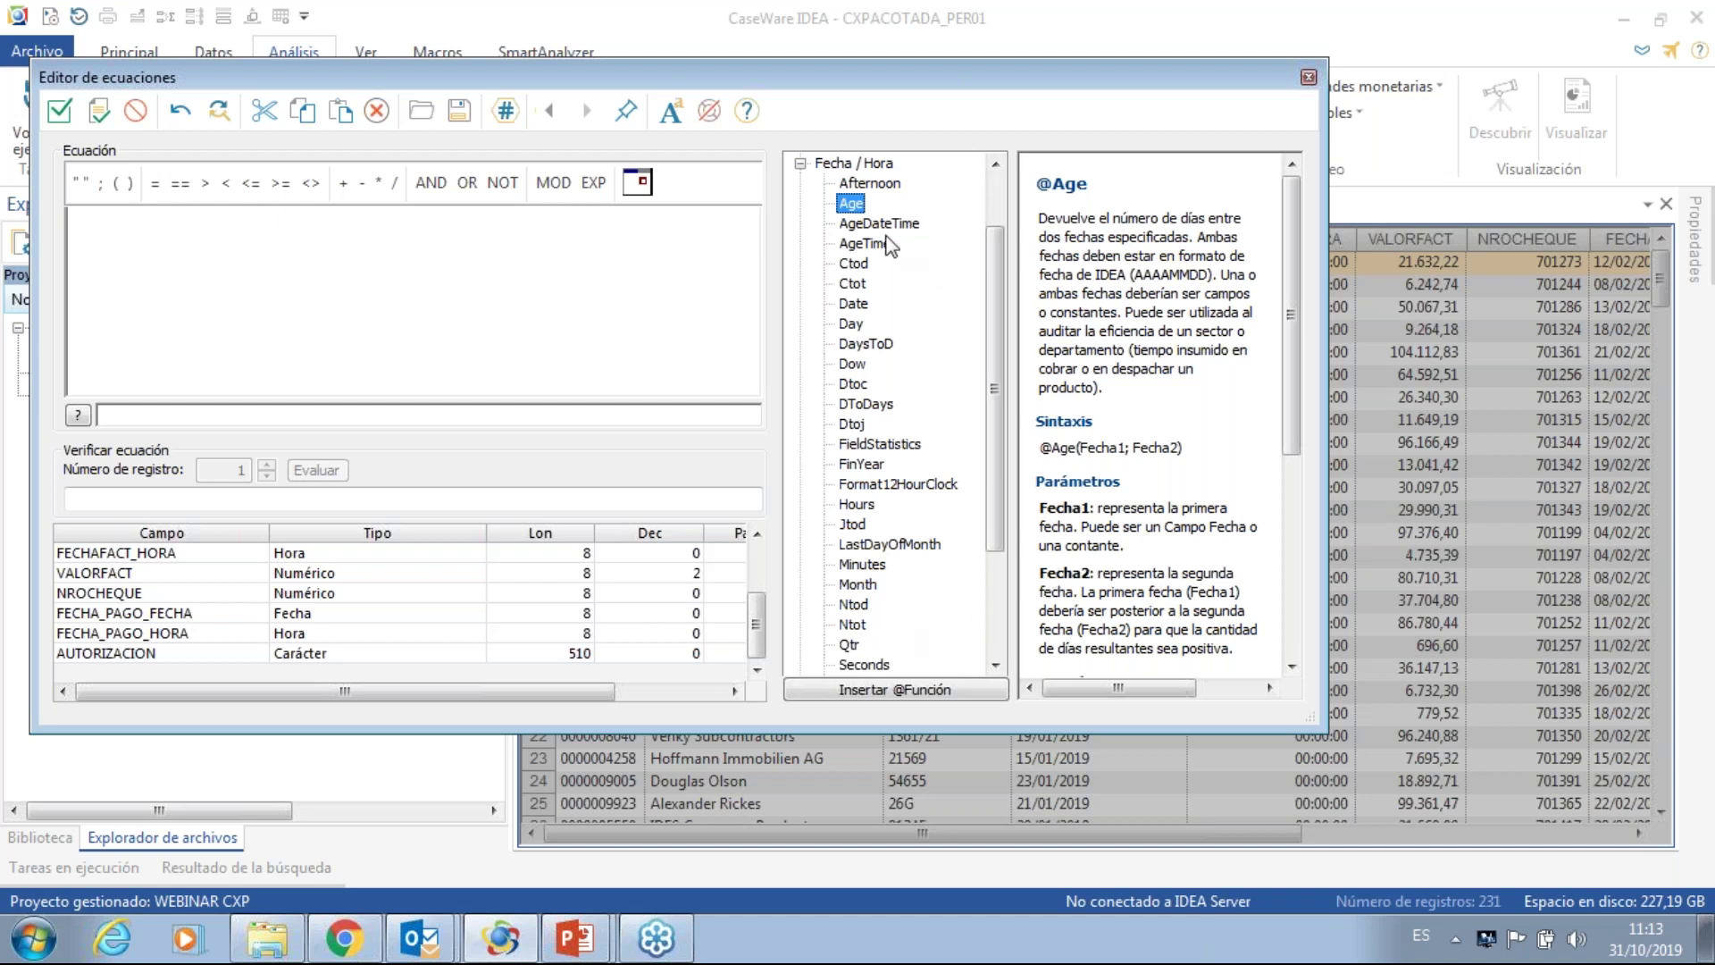
{"action": "double_click", "coordinate": [853, 205]}
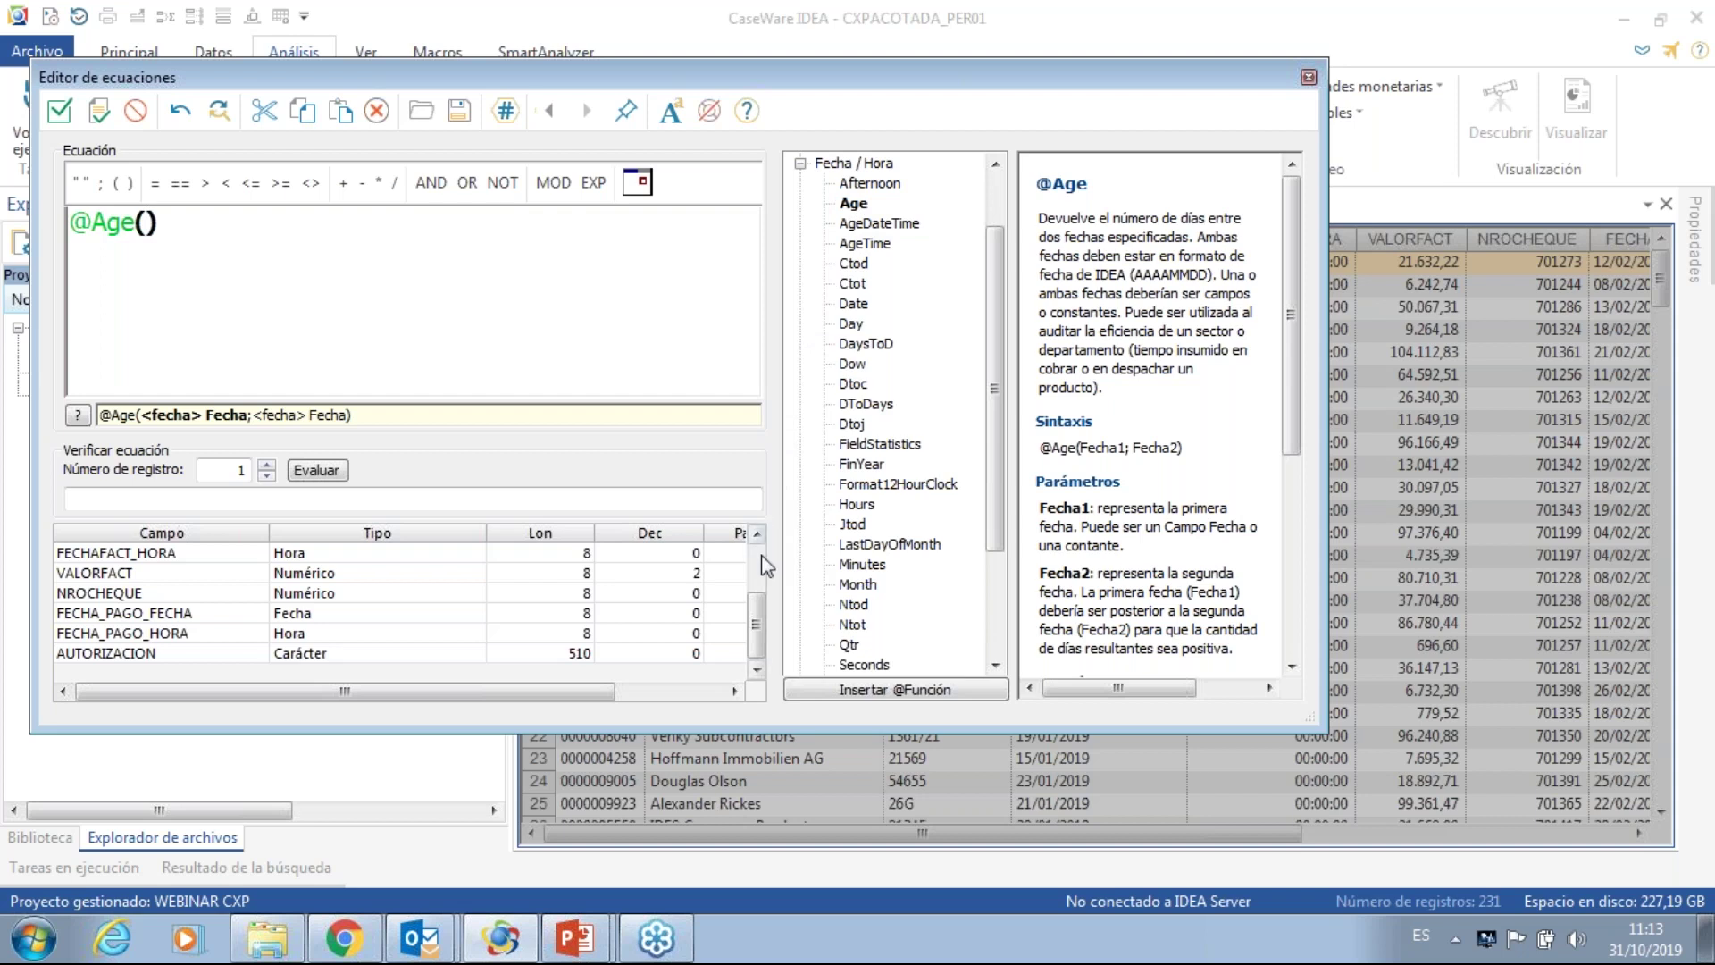
{"action": "double_click", "coordinate": [164, 617]}
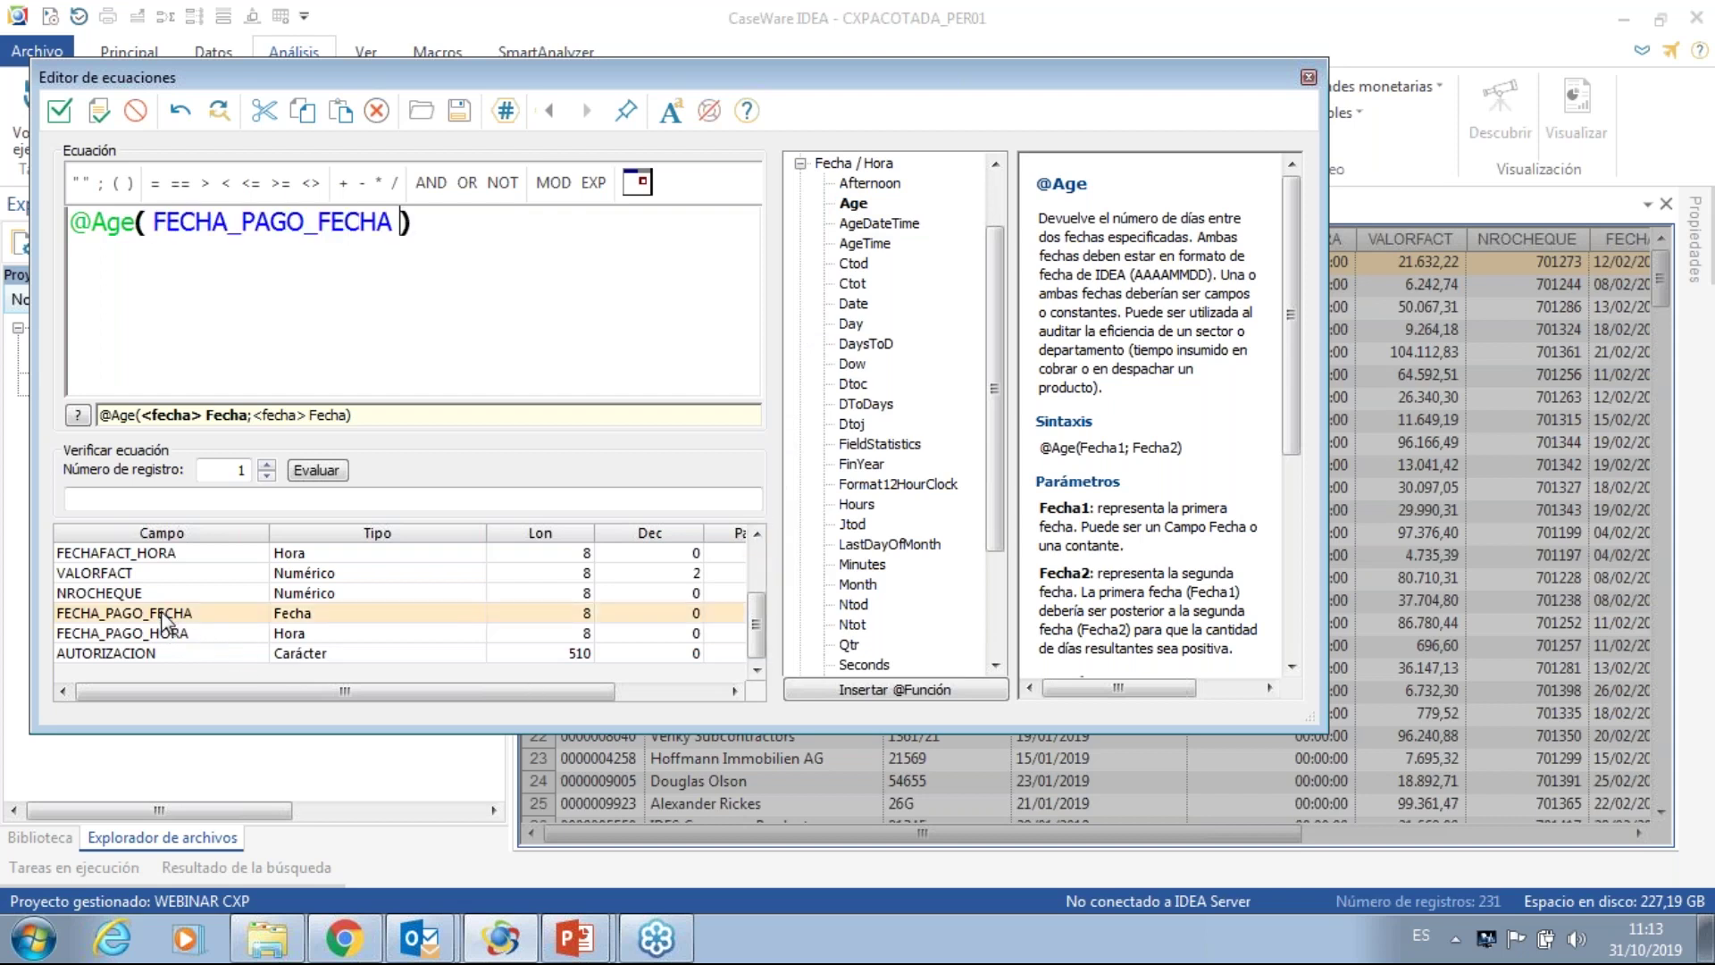
{"action": "type", "text": ";"}
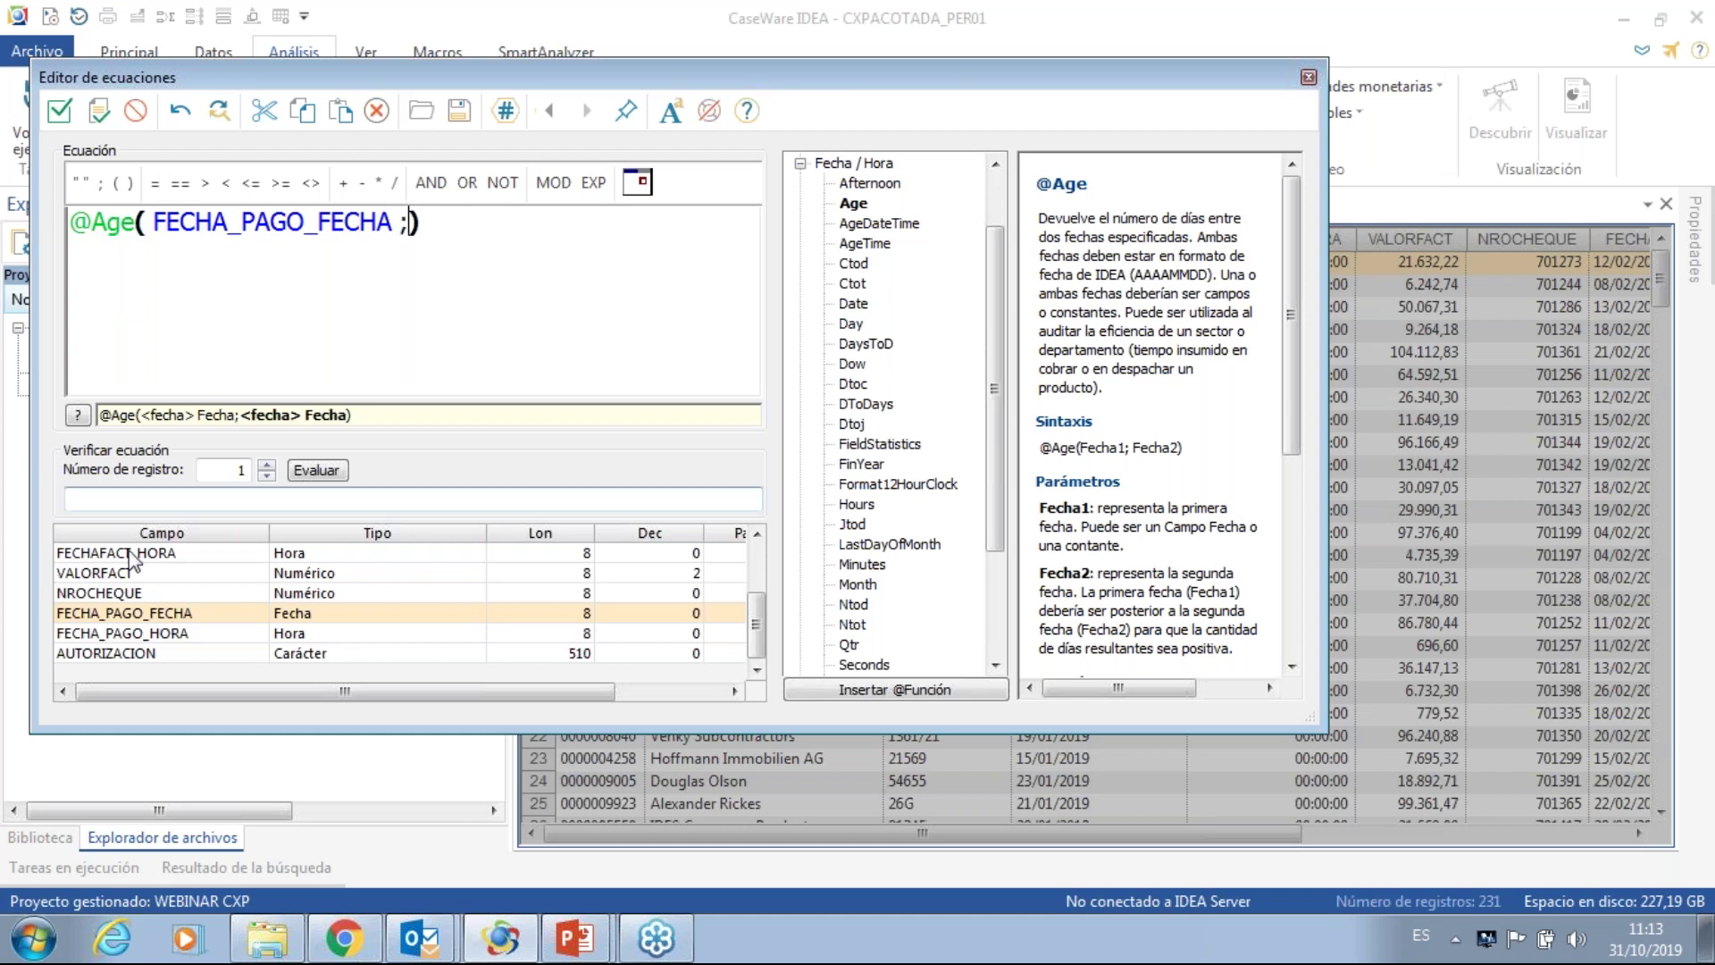
{"action": "double_click", "coordinate": [124, 554]}
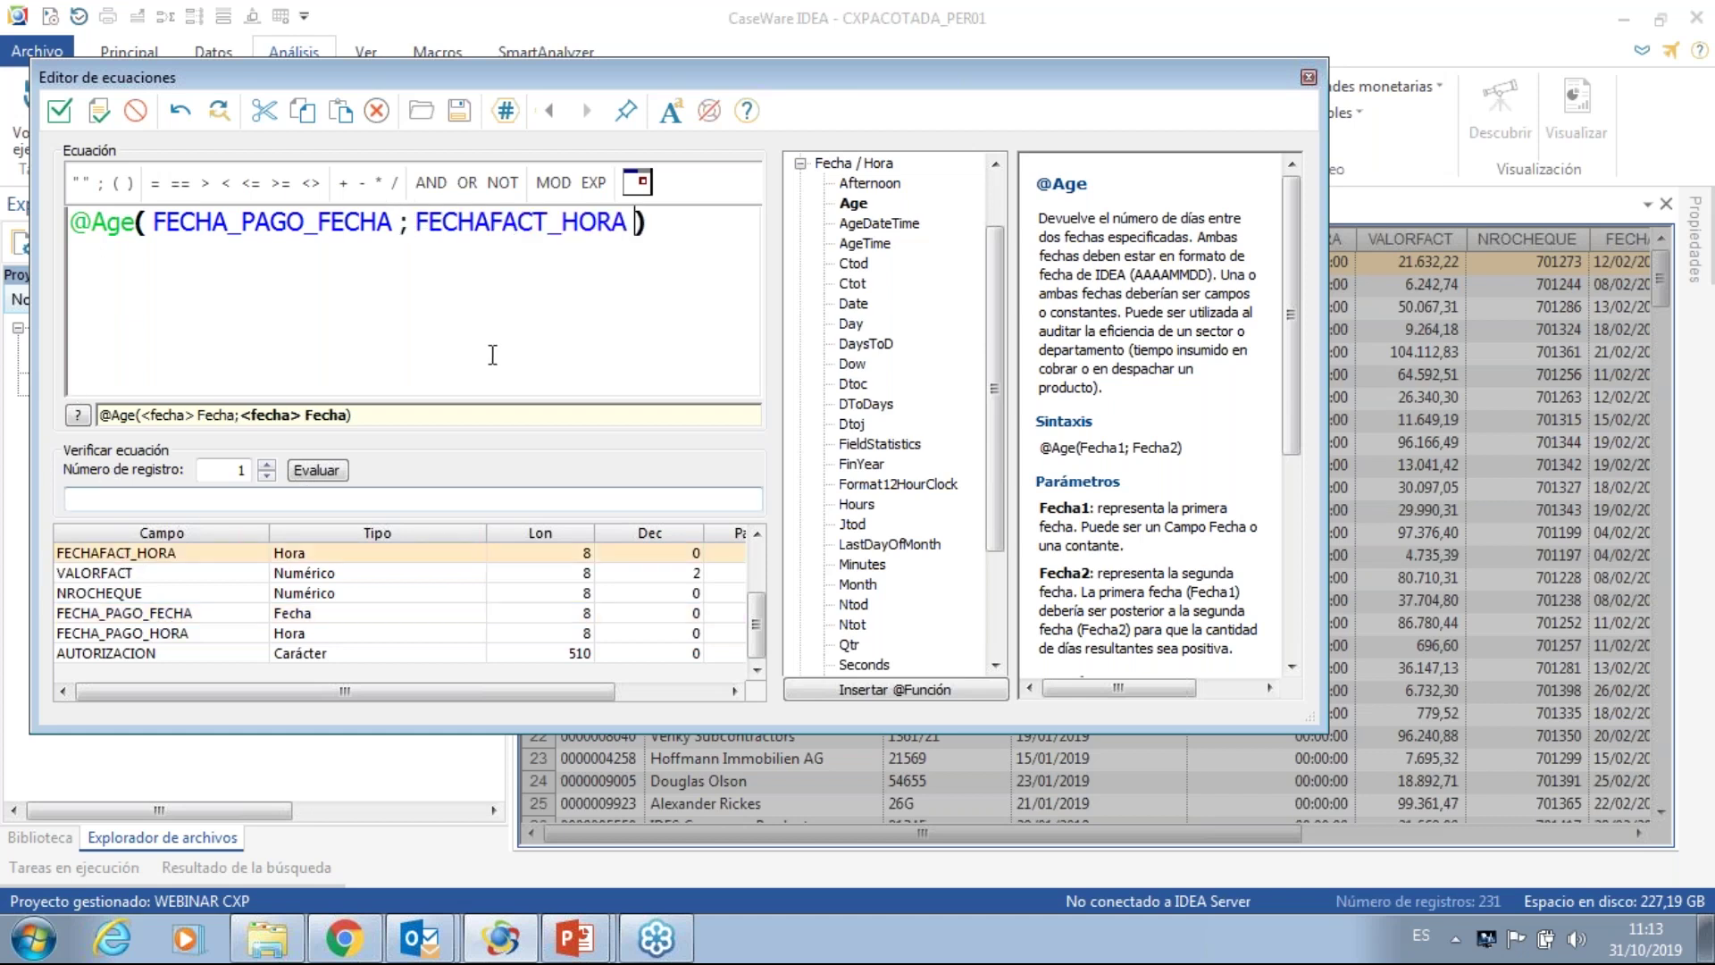
{"action": "left_click", "coordinate": [658, 220]}
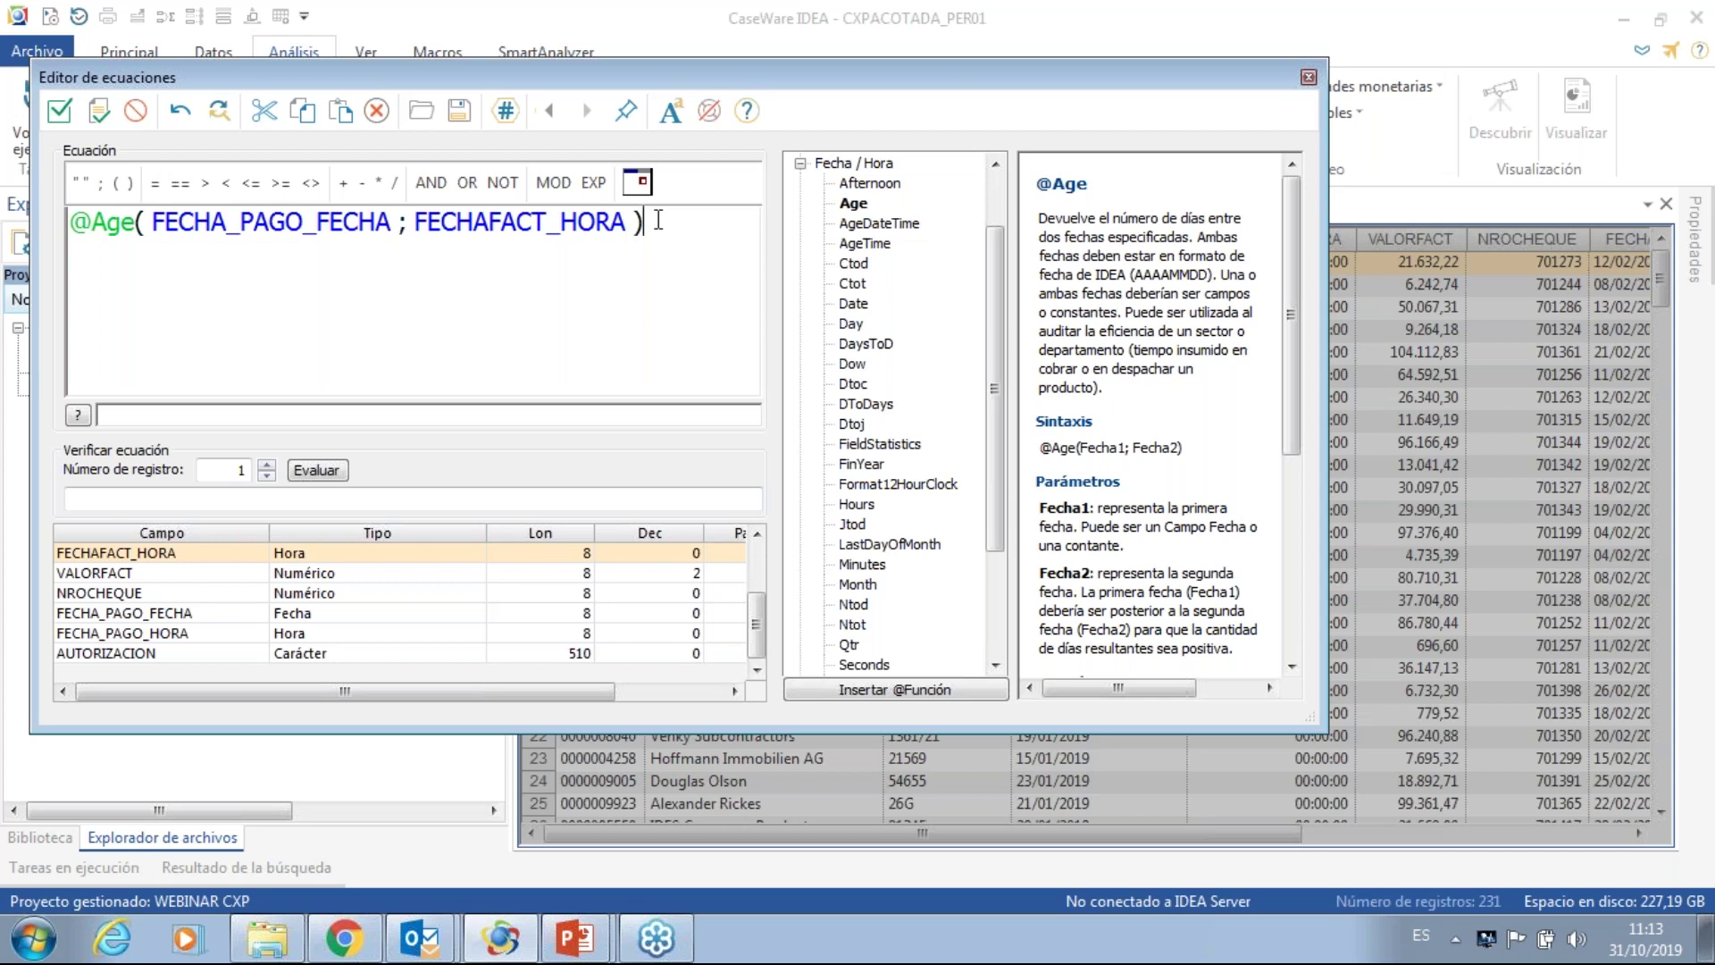
{"action": "left_click", "coordinate": [78, 222]}
{"action": "left_click", "coordinate": [801, 166]}
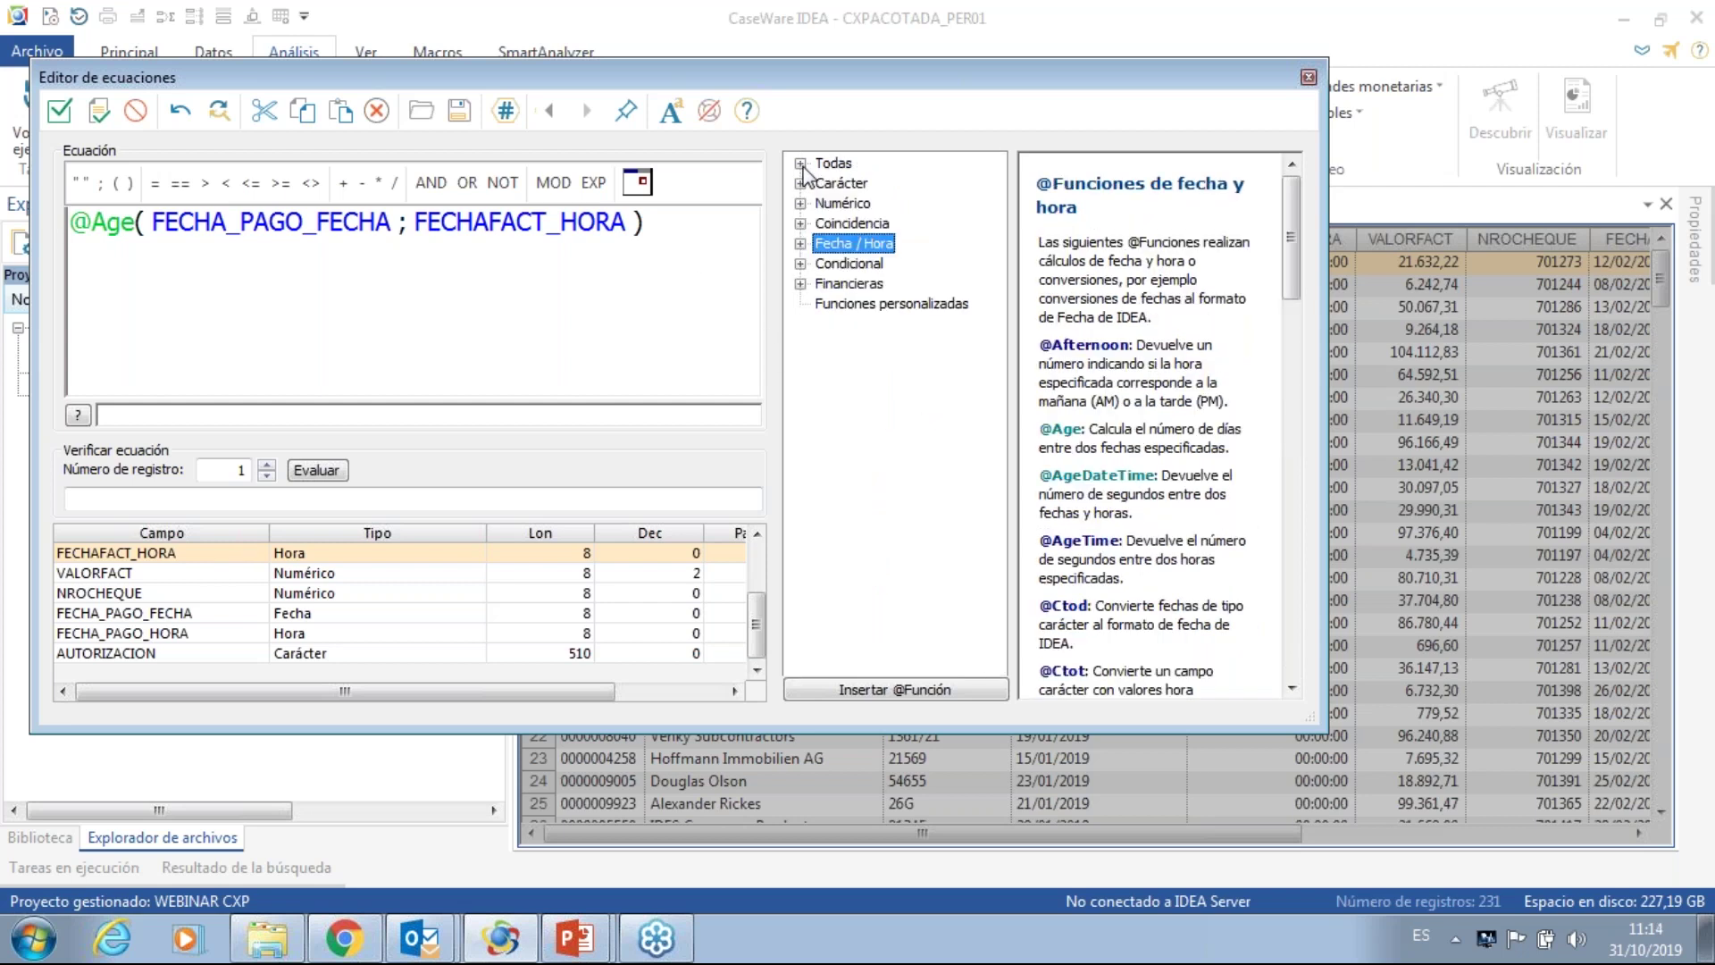
{"action": "left_click", "coordinate": [835, 224]}
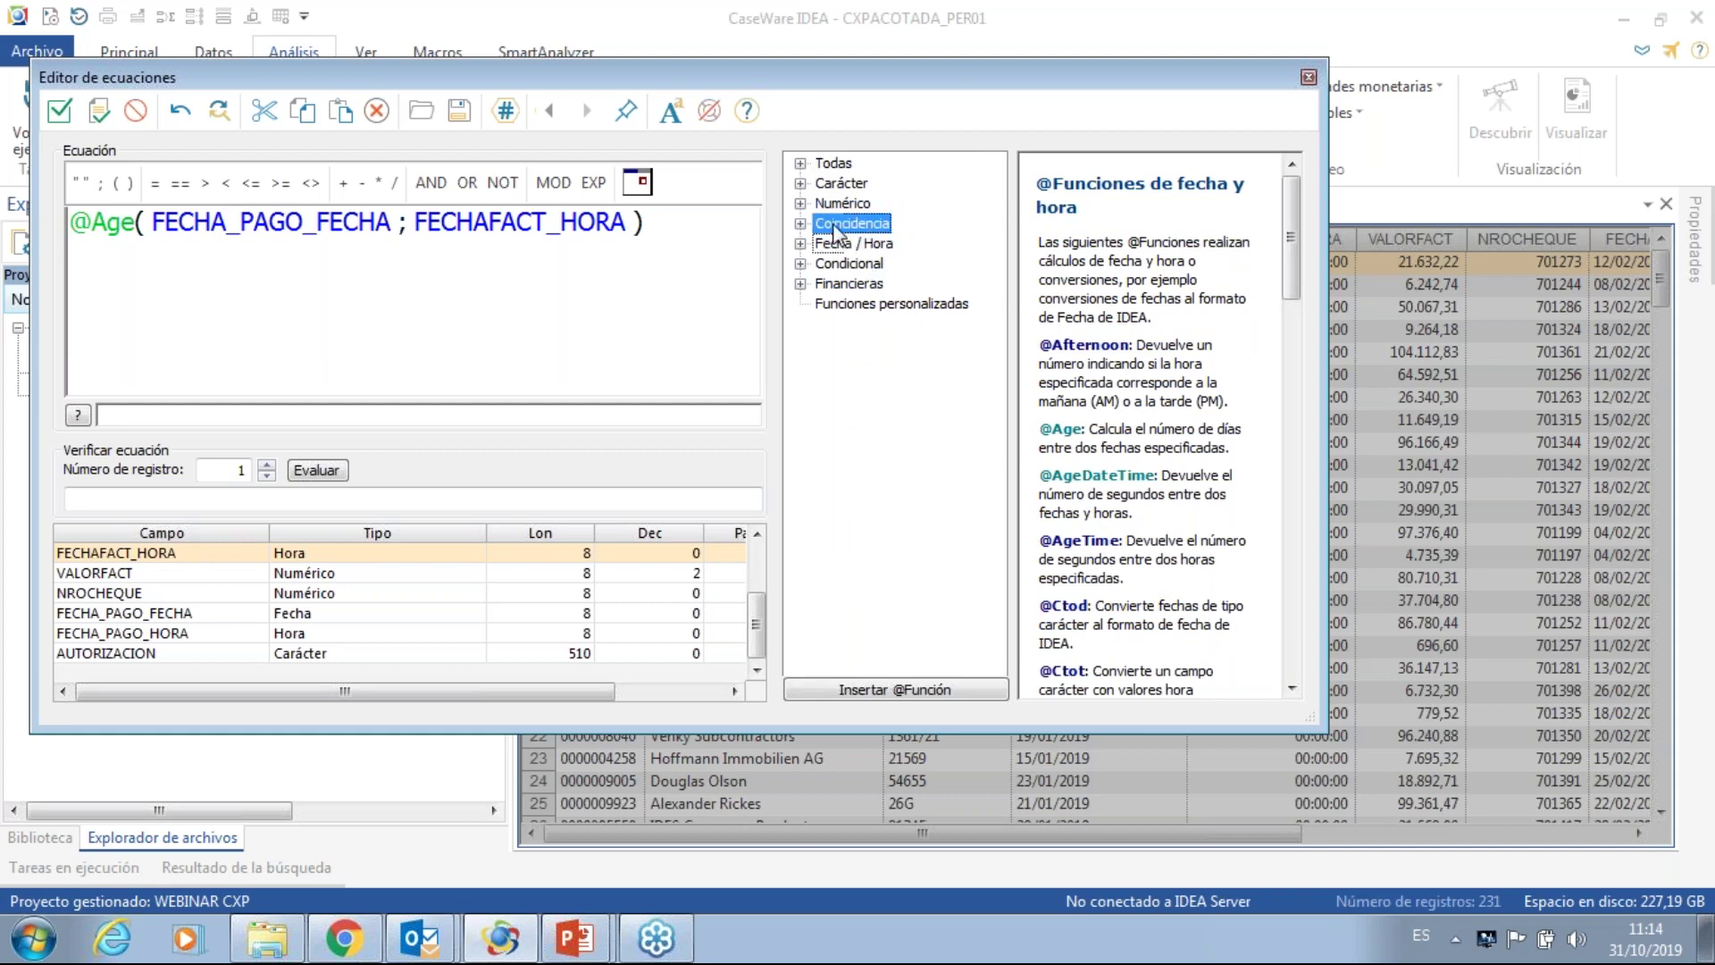
{"action": "left_click", "coordinate": [801, 224]}
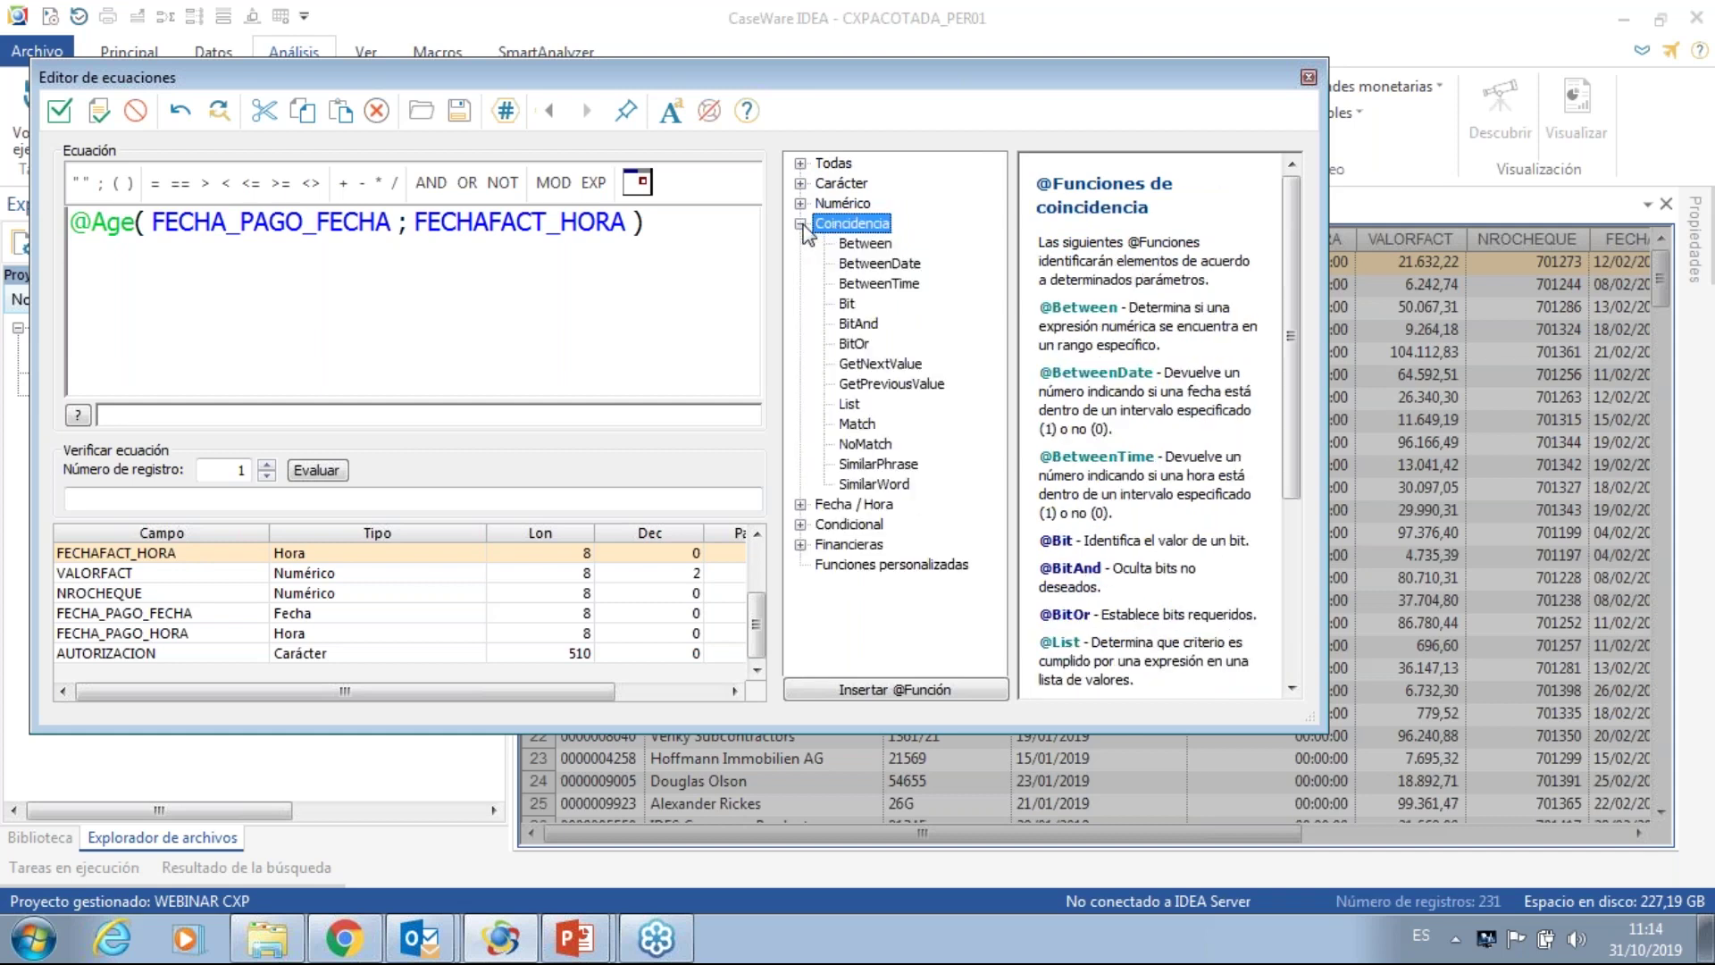
{"action": "left_click", "coordinate": [863, 244]}
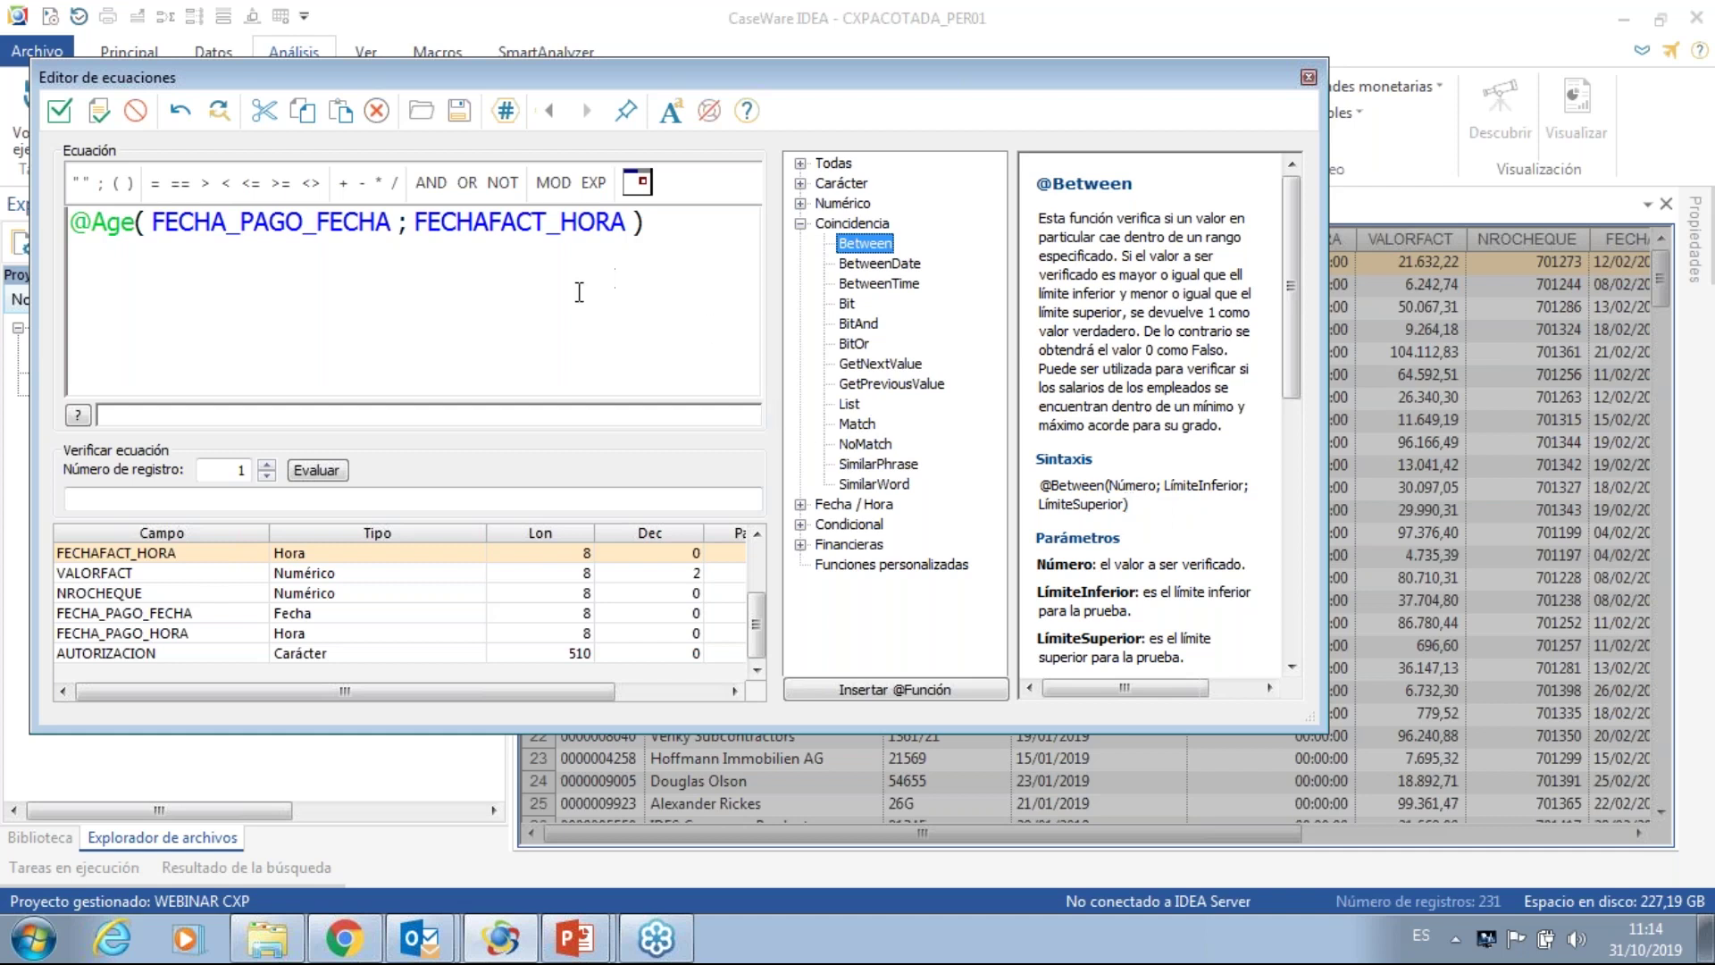
{"action": "left_click", "coordinate": [74, 221]}
{"action": "left_click", "coordinate": [878, 249]}
{"action": "double_click", "coordinate": [878, 247]}
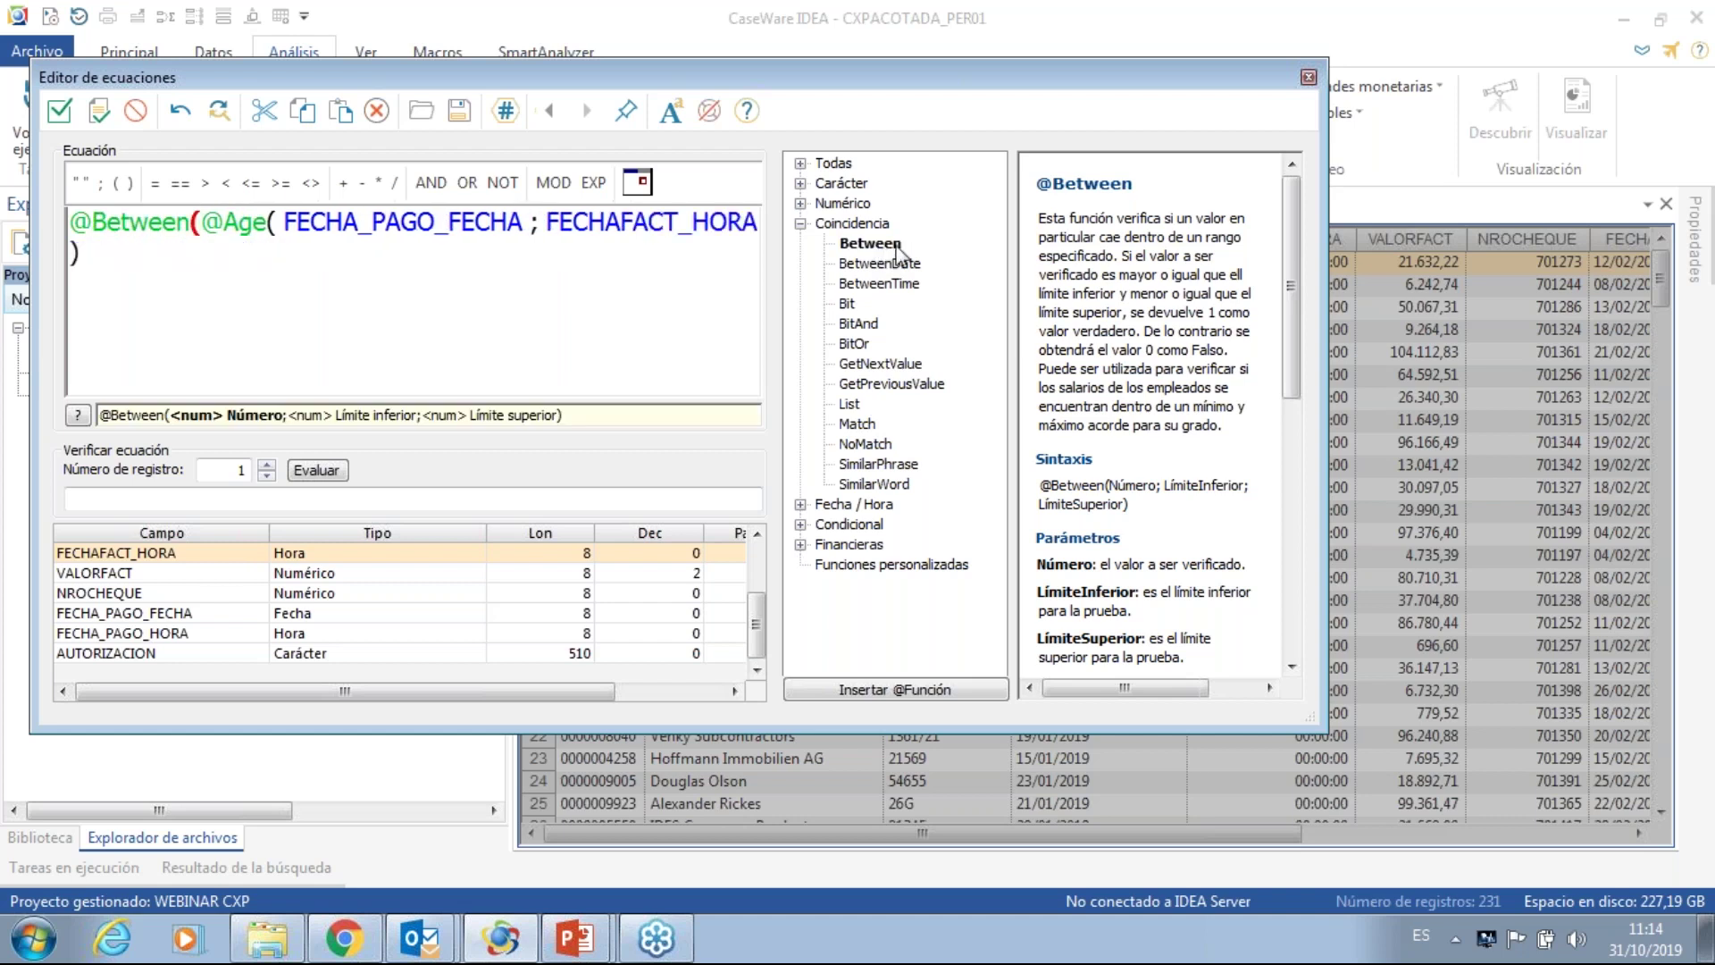
{"action": "left_click", "coordinate": [126, 257]}
{"action": "type", "text": ";30;40)"}
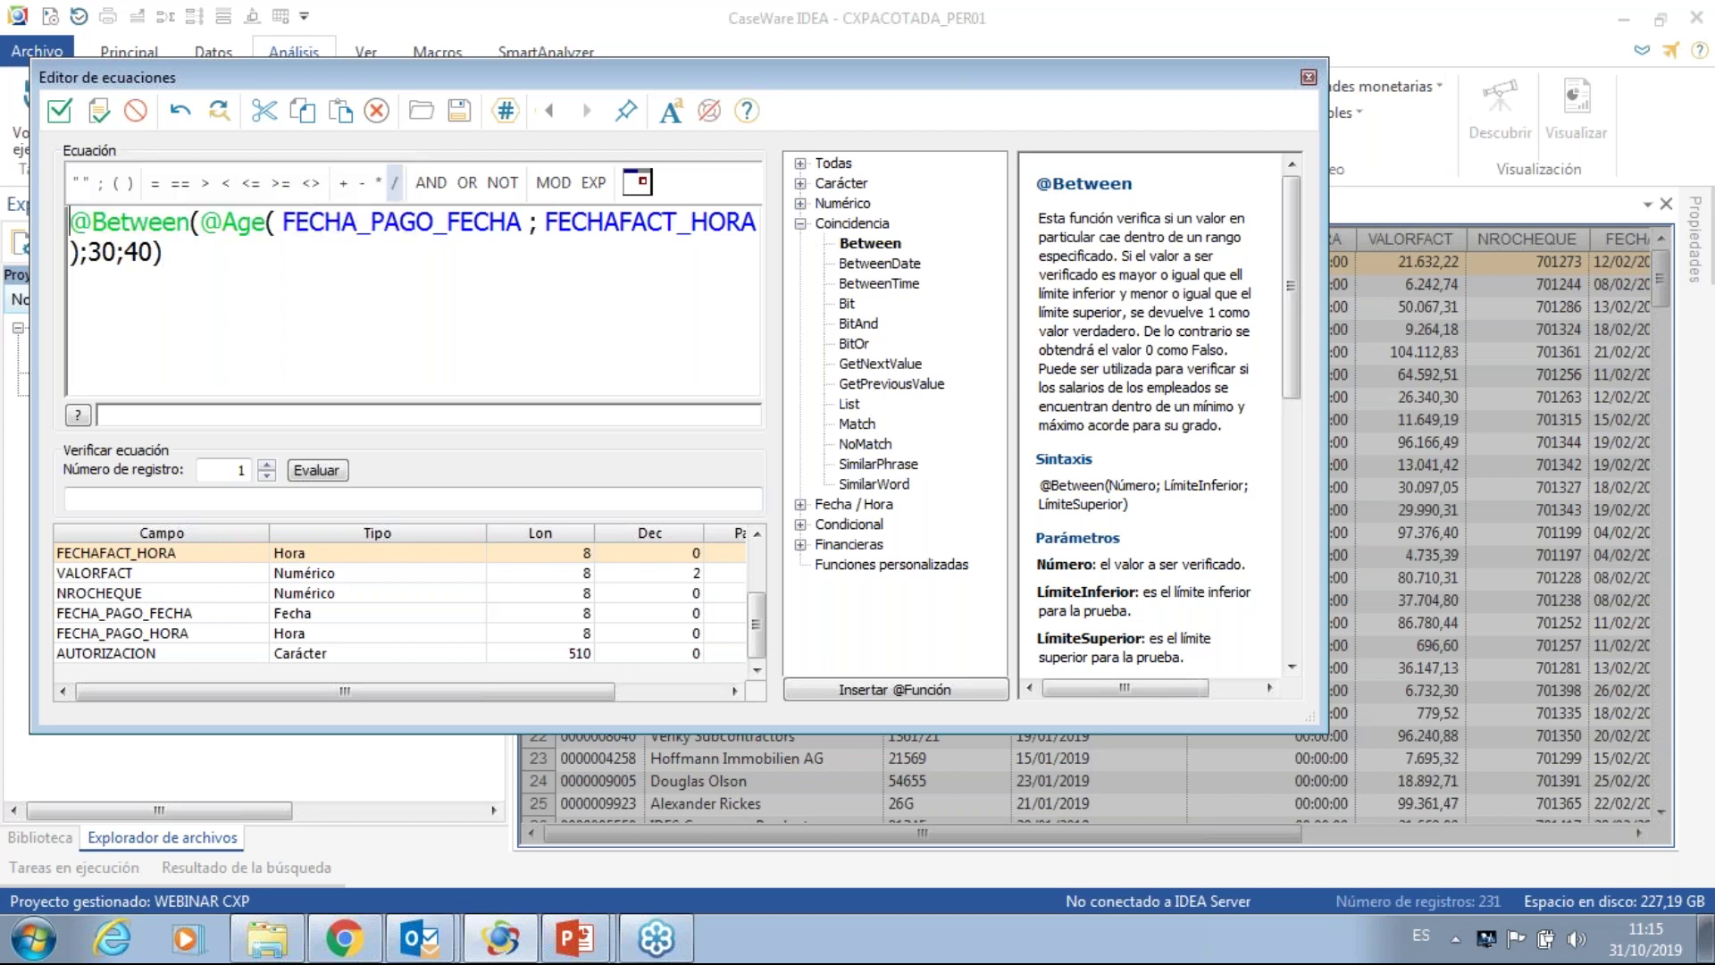
{"action": "left_click", "coordinate": [502, 184]}
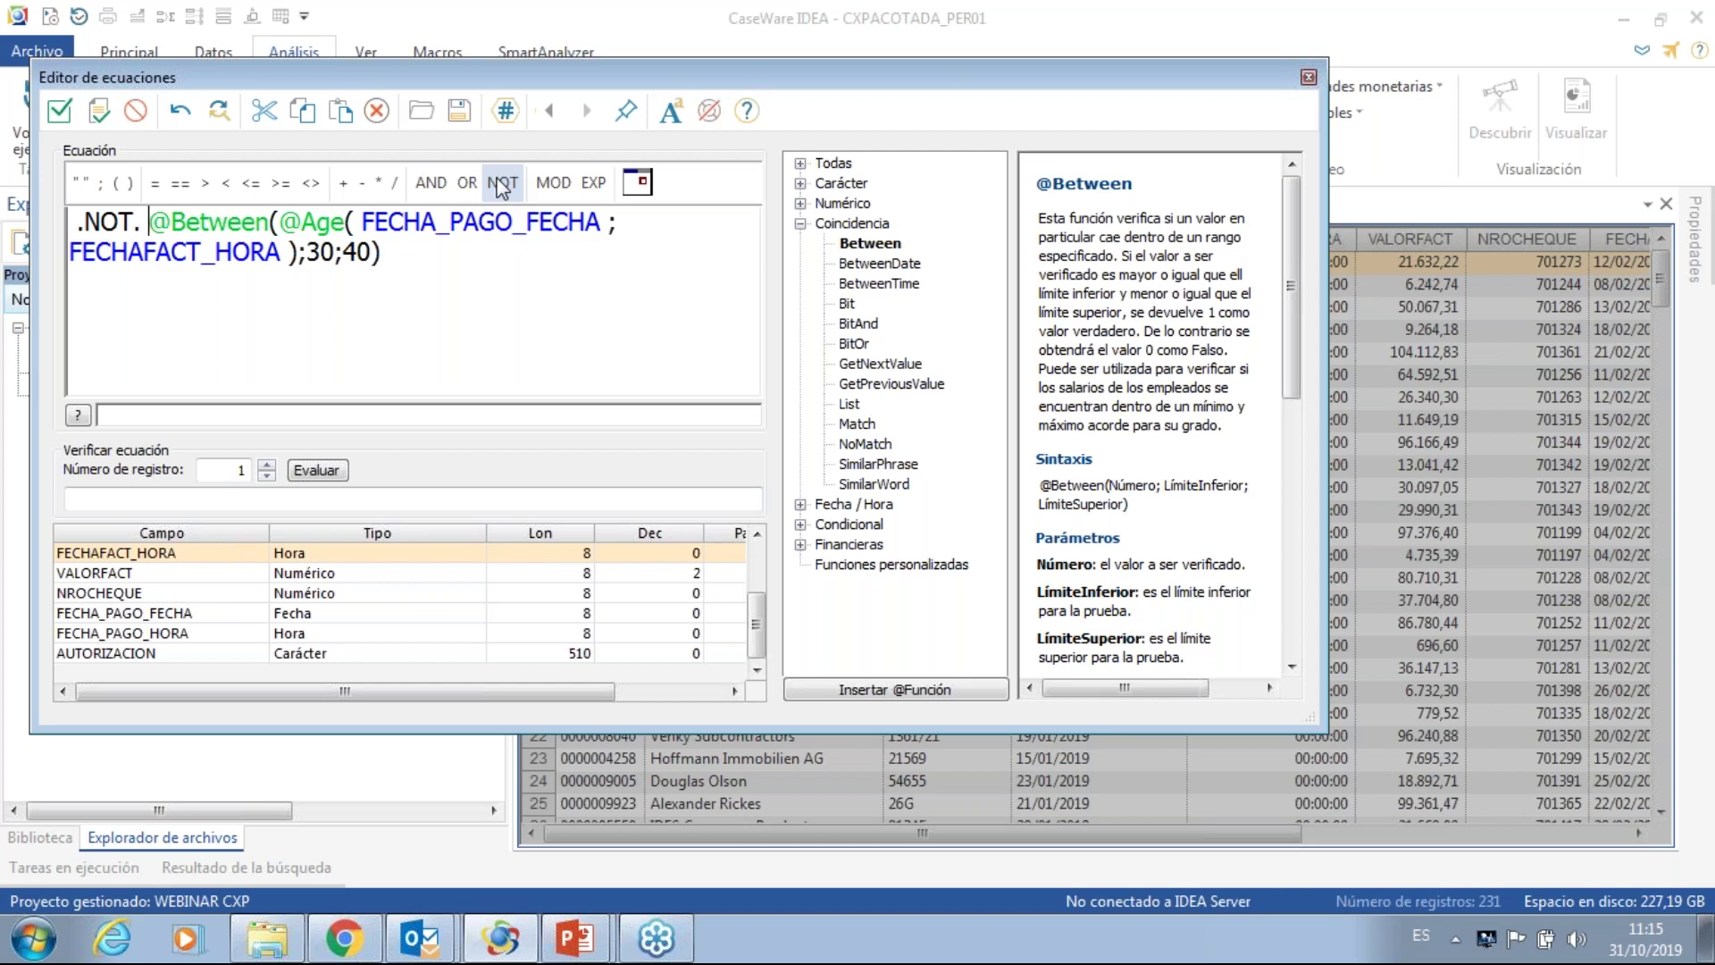
- Resolve the invalid-parameters error by replacing FECHAFACT_HORA with FECHAFACT_FECHA
{"action": "left_click", "coordinate": [59, 113]}
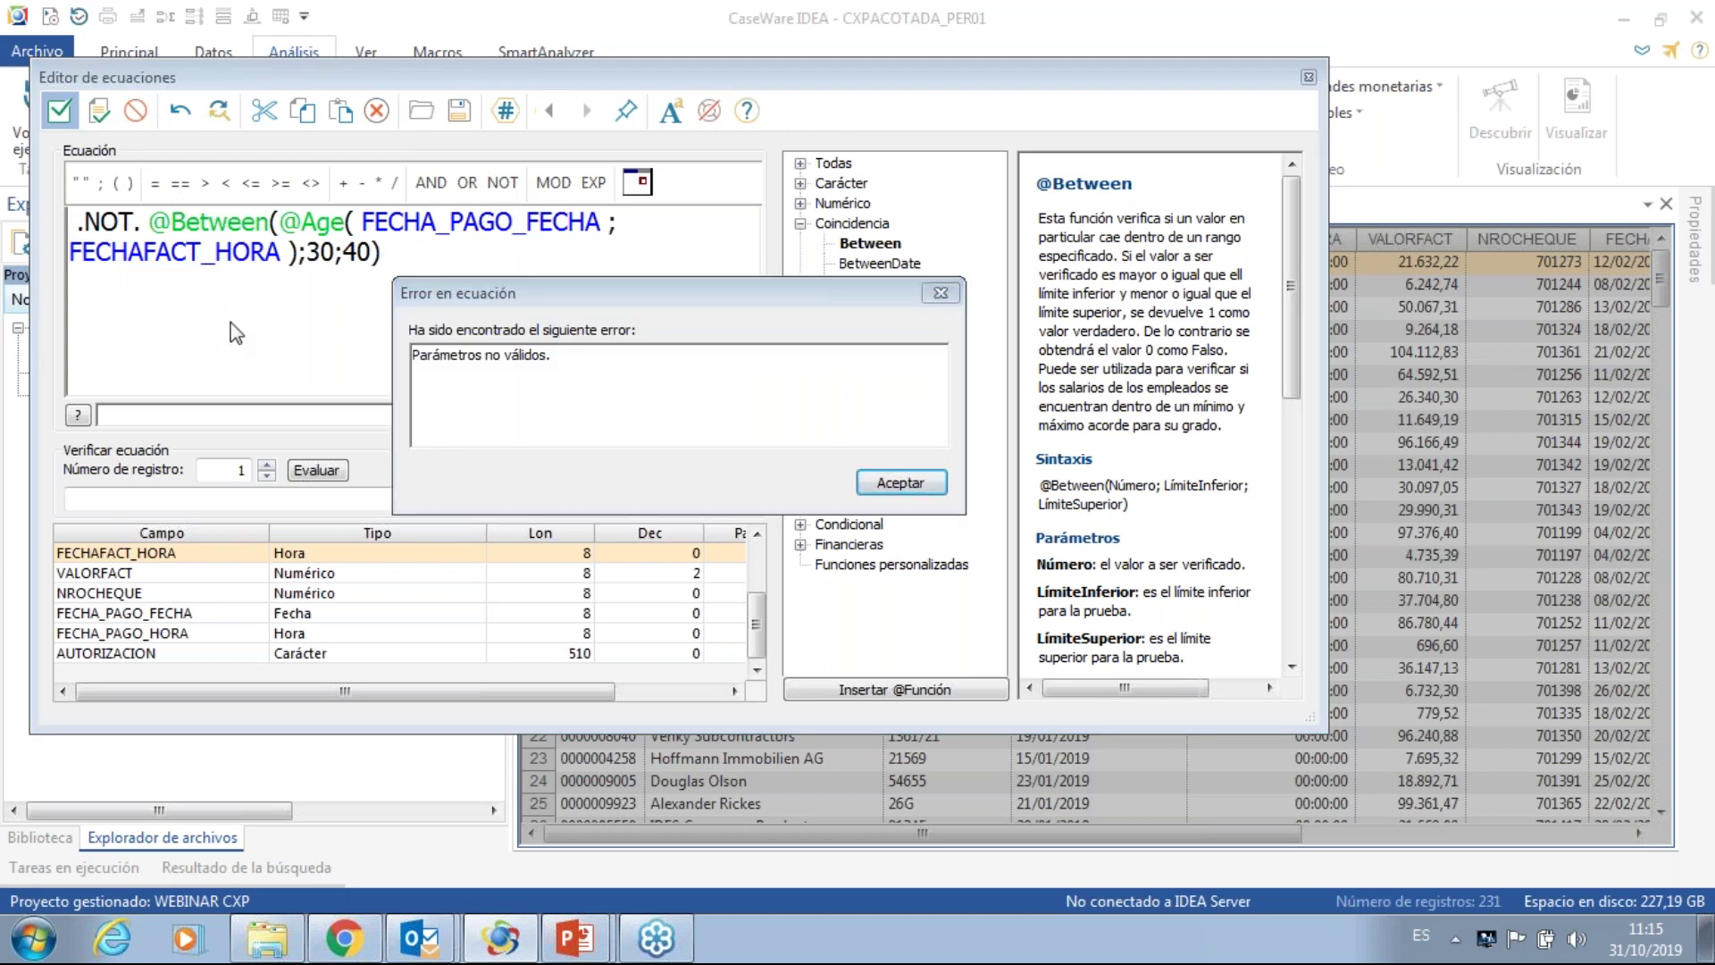
{"action": "left_click", "coordinate": [875, 483]}
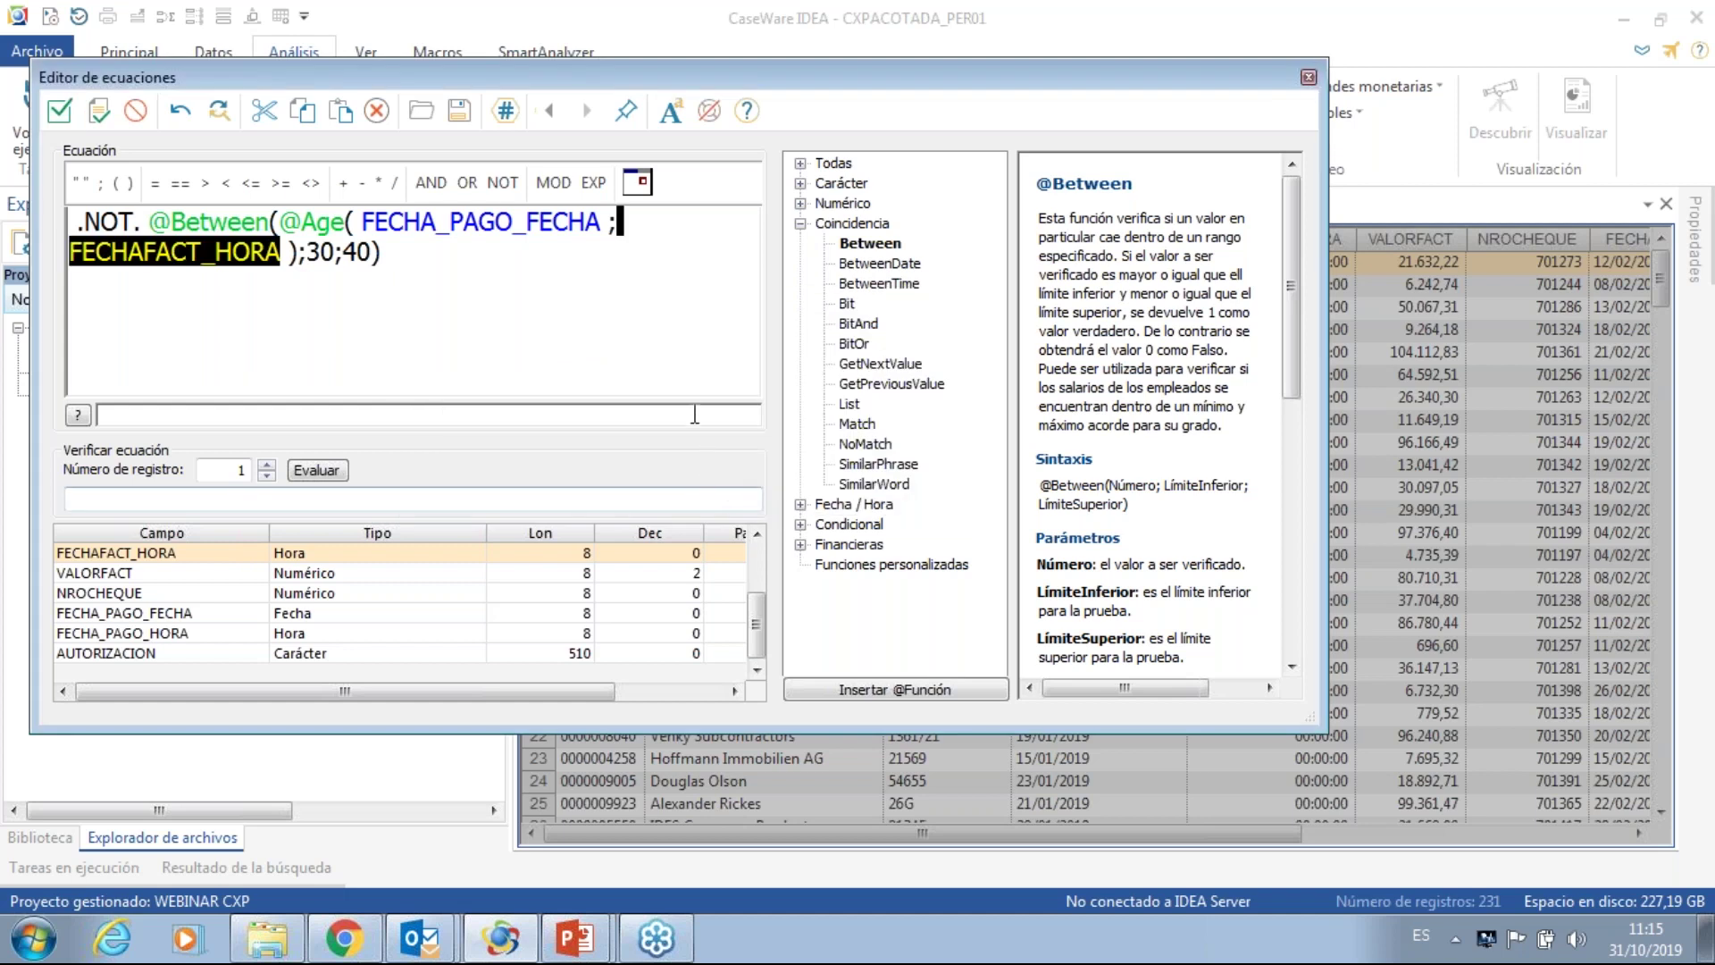
{"action": "left_click", "coordinate": [671, 352]}
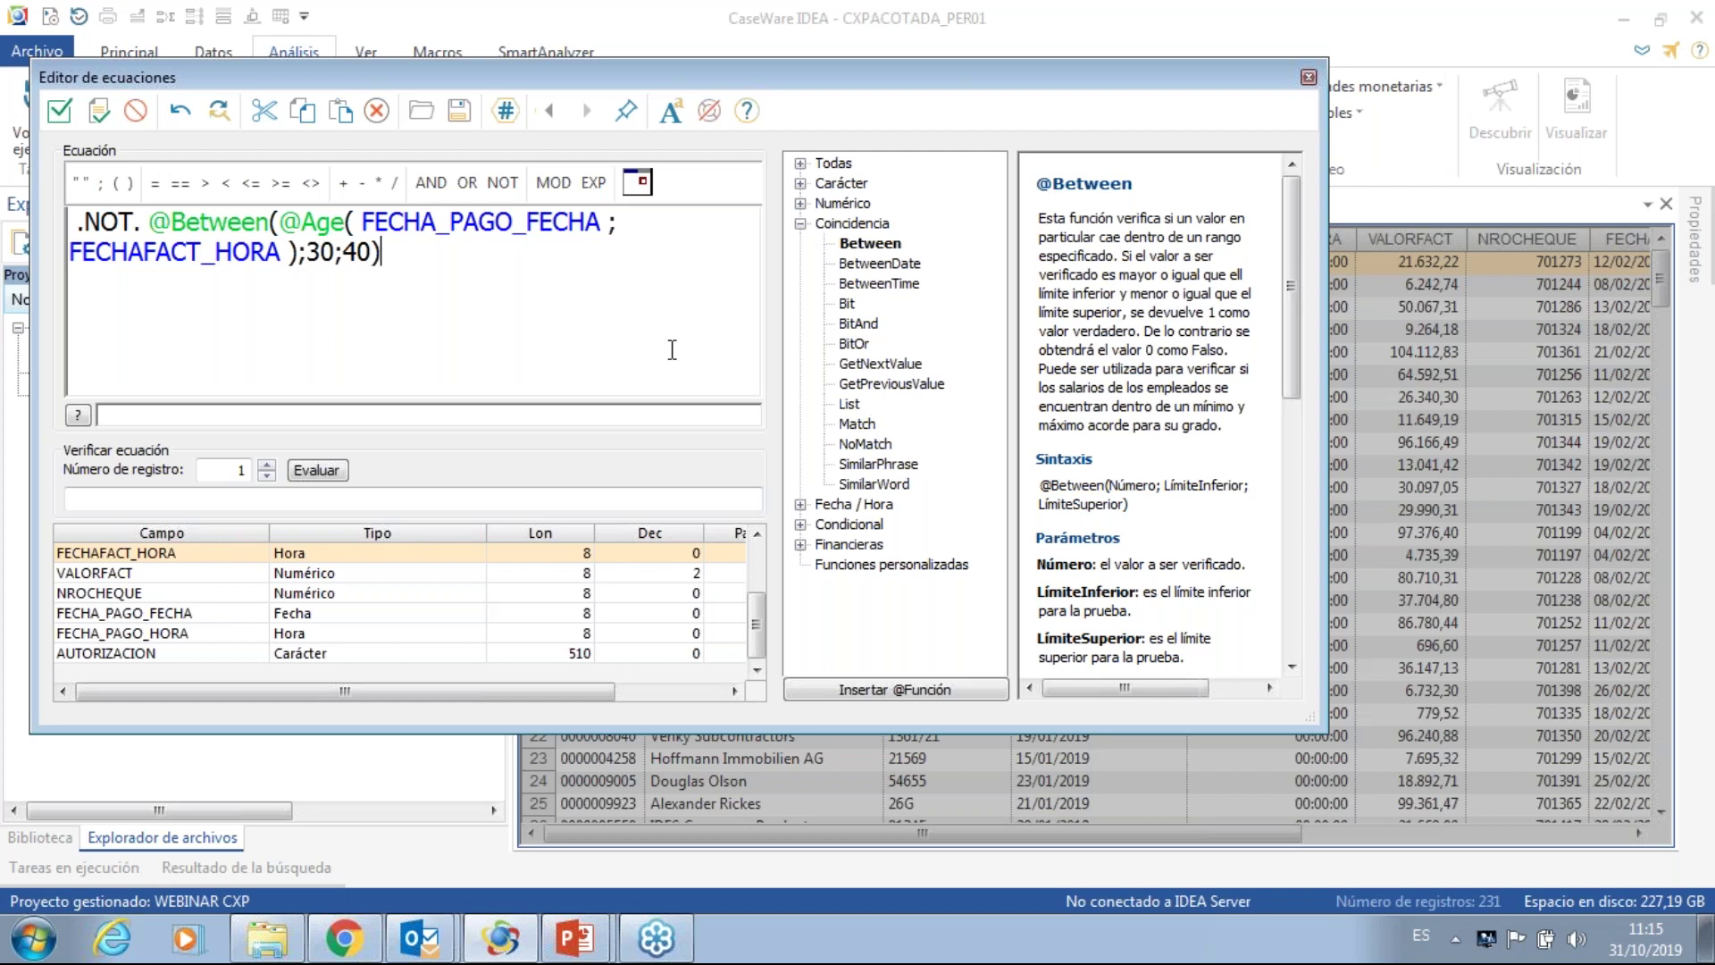
{"action": "left_click", "coordinate": [539, 220]}
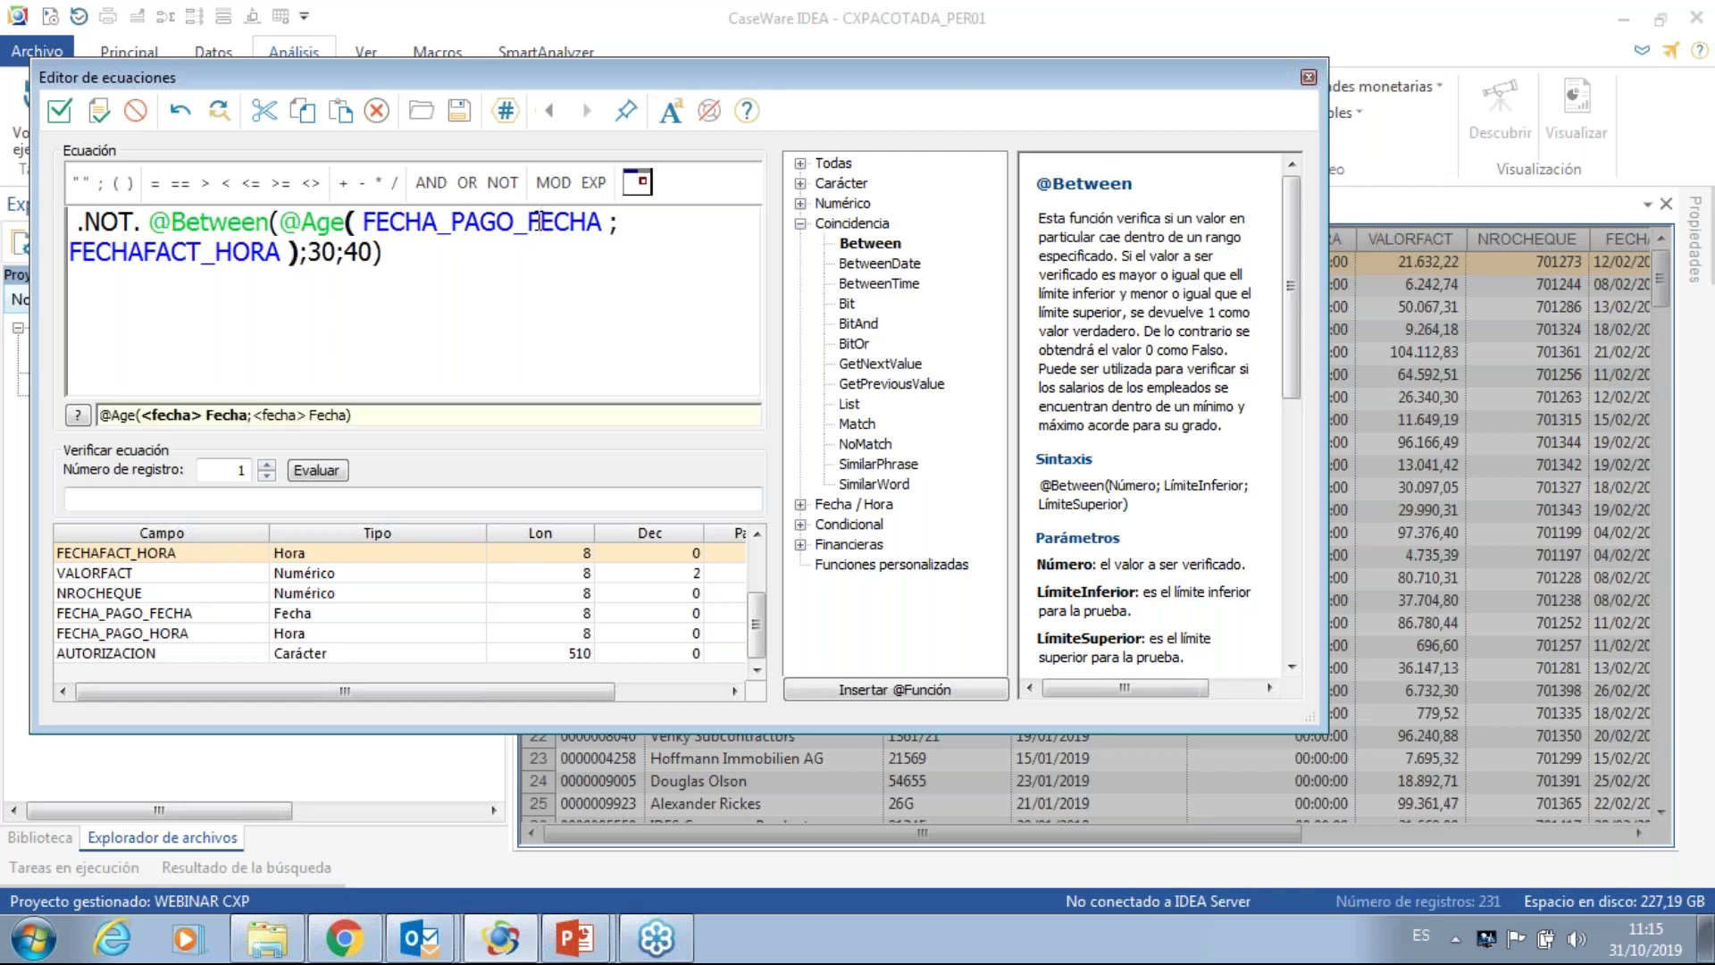
{"action": "left_click", "coordinate": [381, 254]}
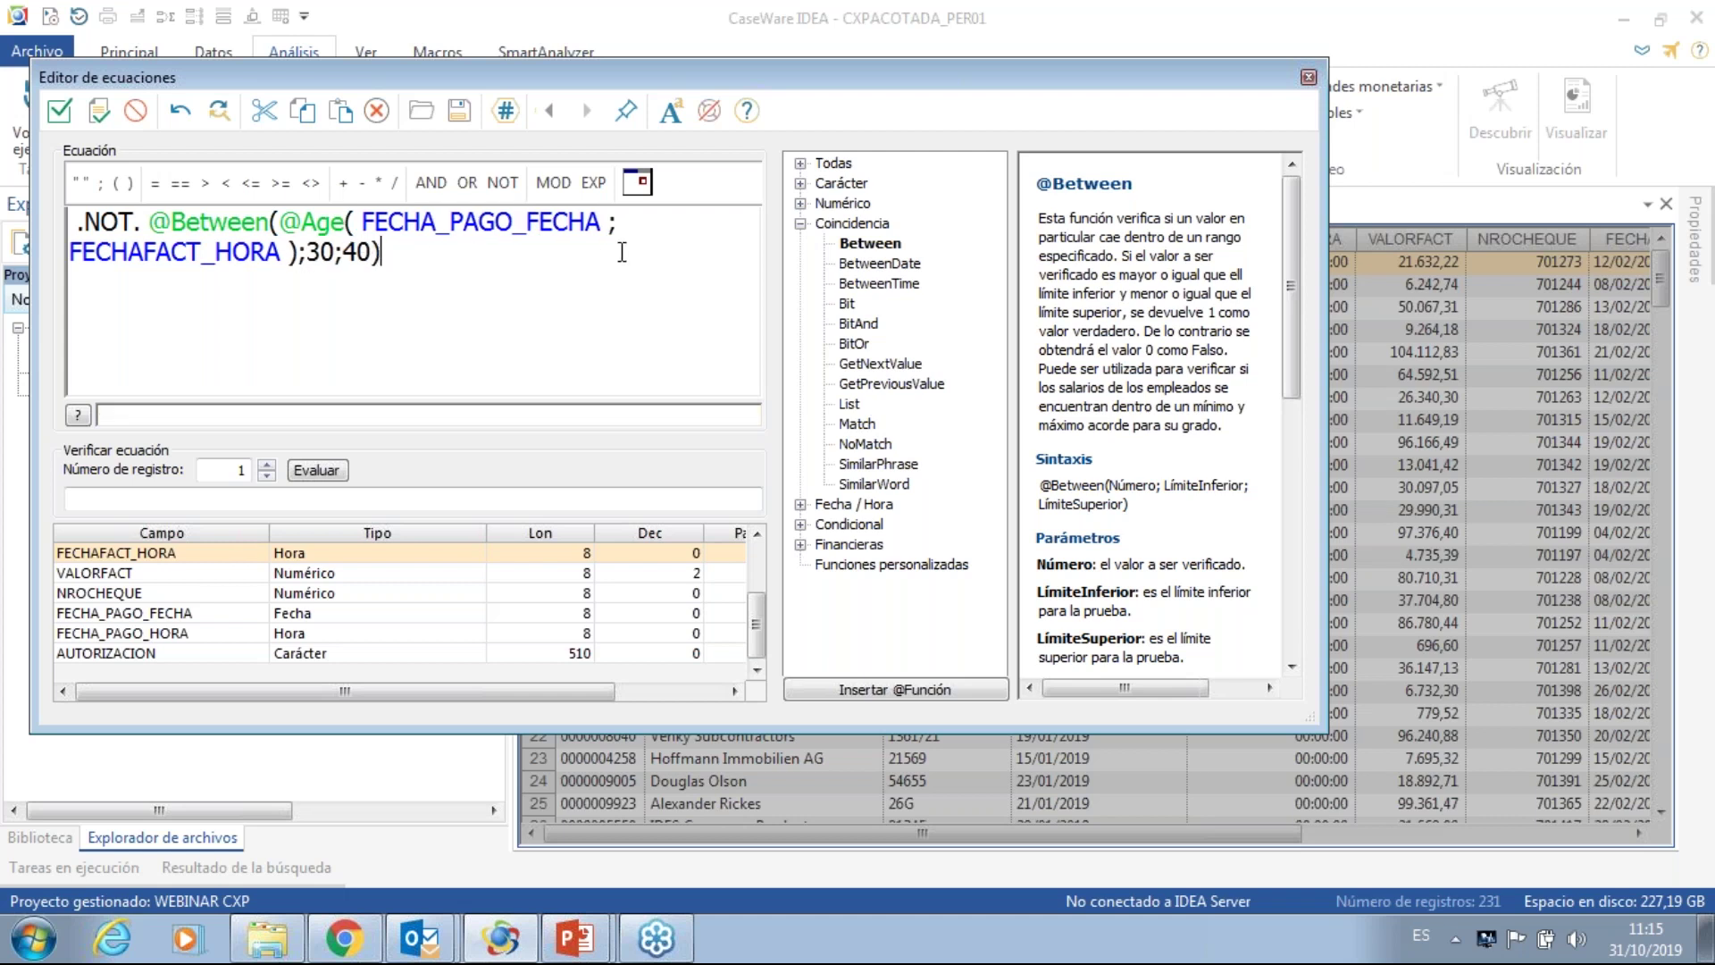
{"action": "left_click", "coordinate": [107, 125]}
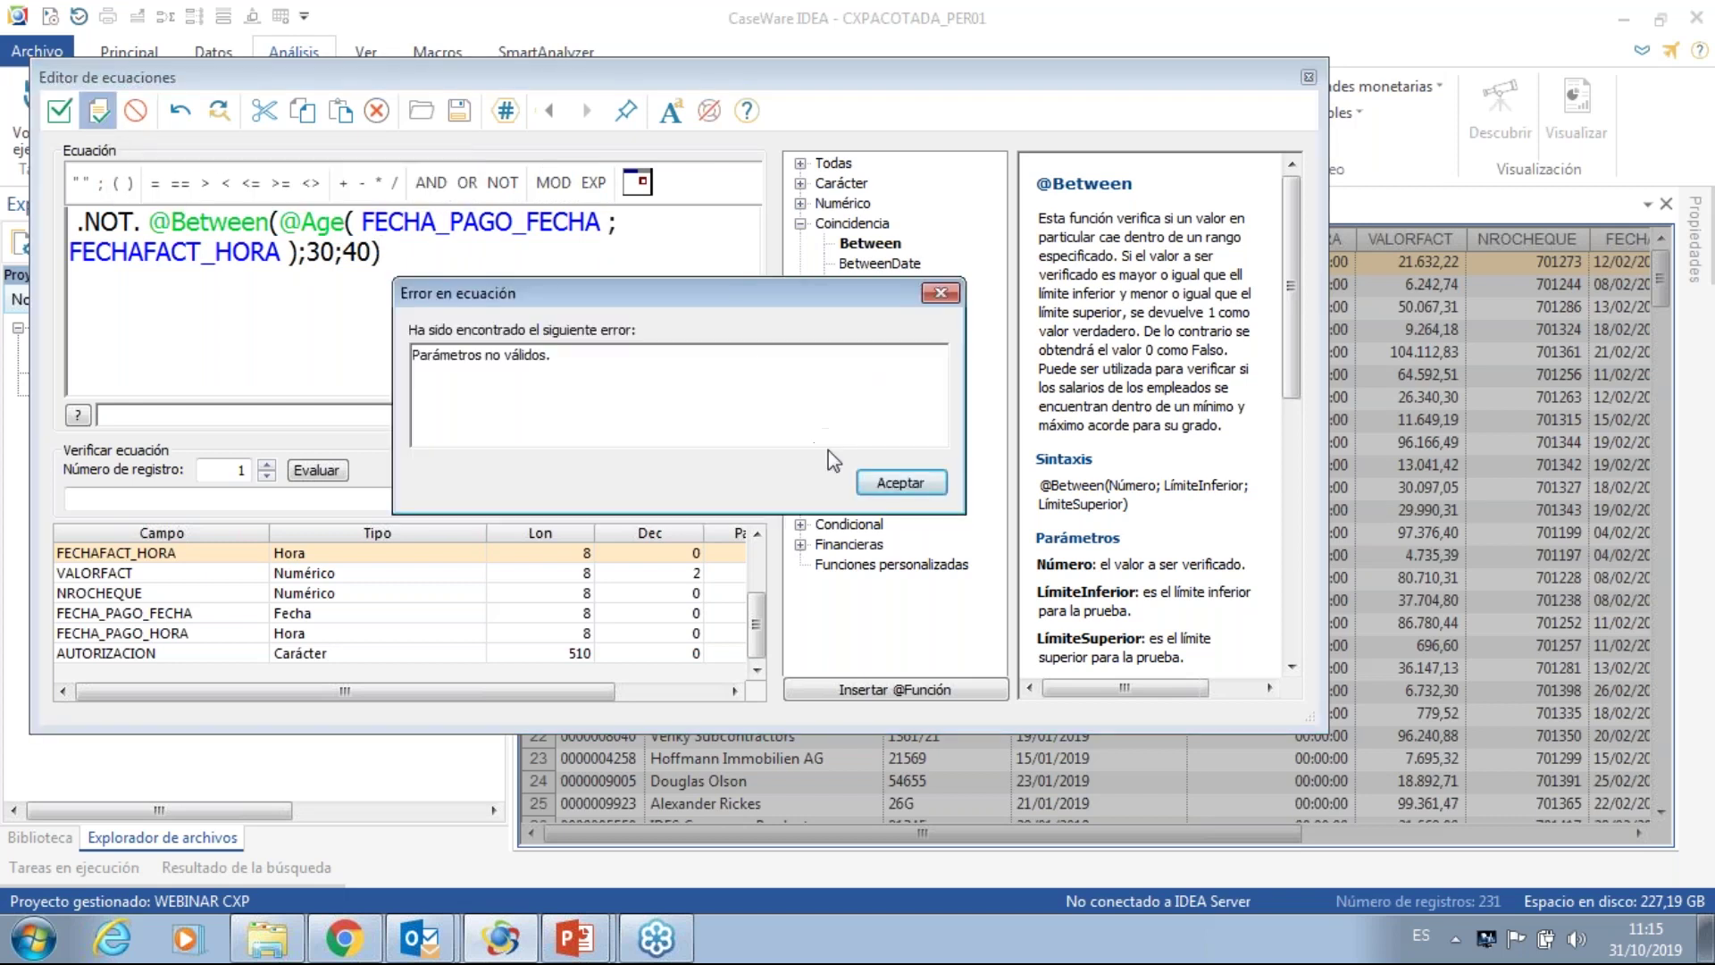
{"action": "left_click", "coordinate": [882, 482]}
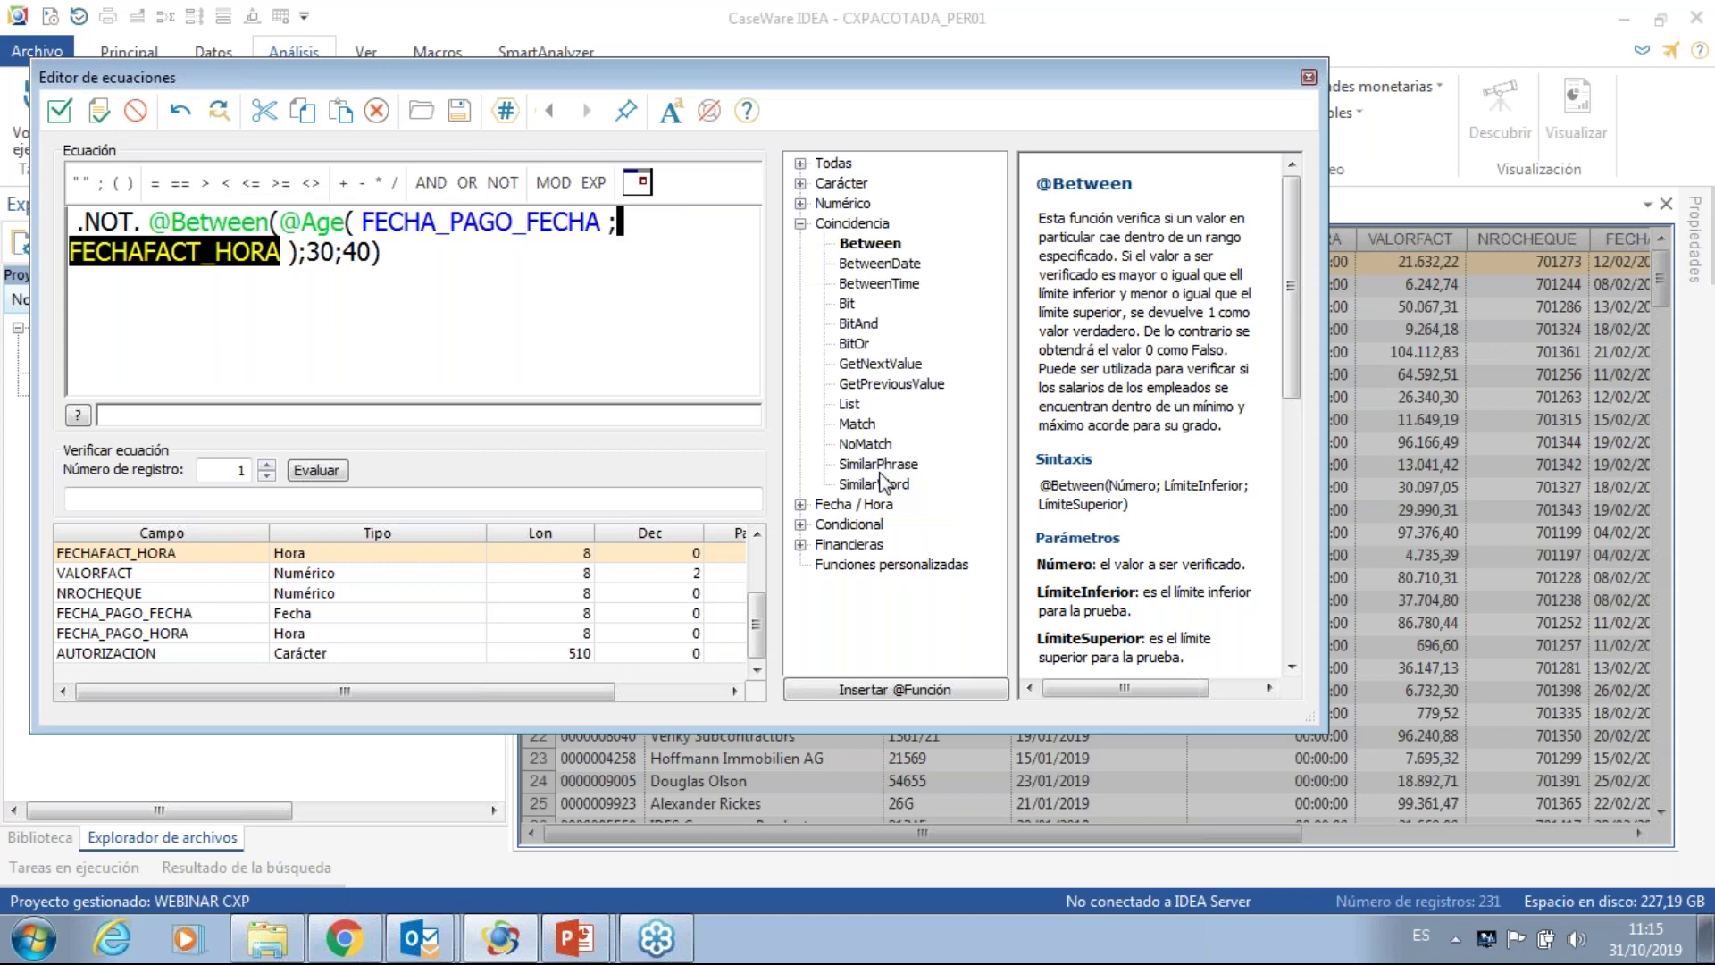
{"action": "left_click", "coordinate": [757, 536]}
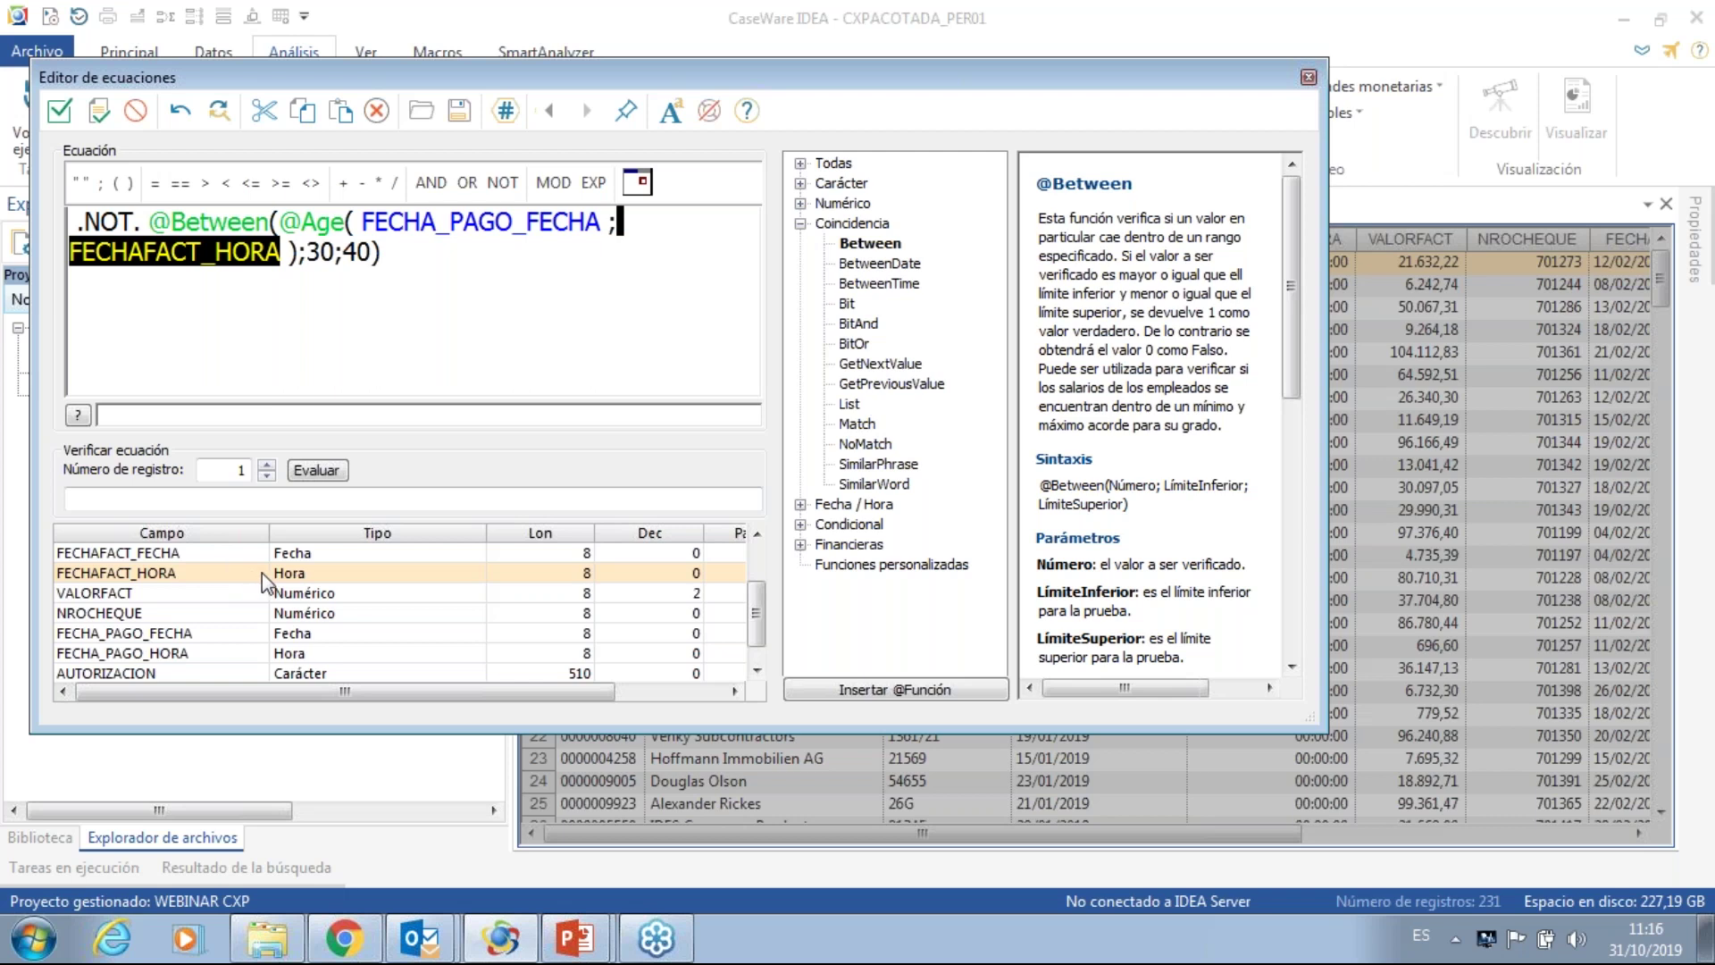
{"action": "double_click", "coordinate": [163, 554]}
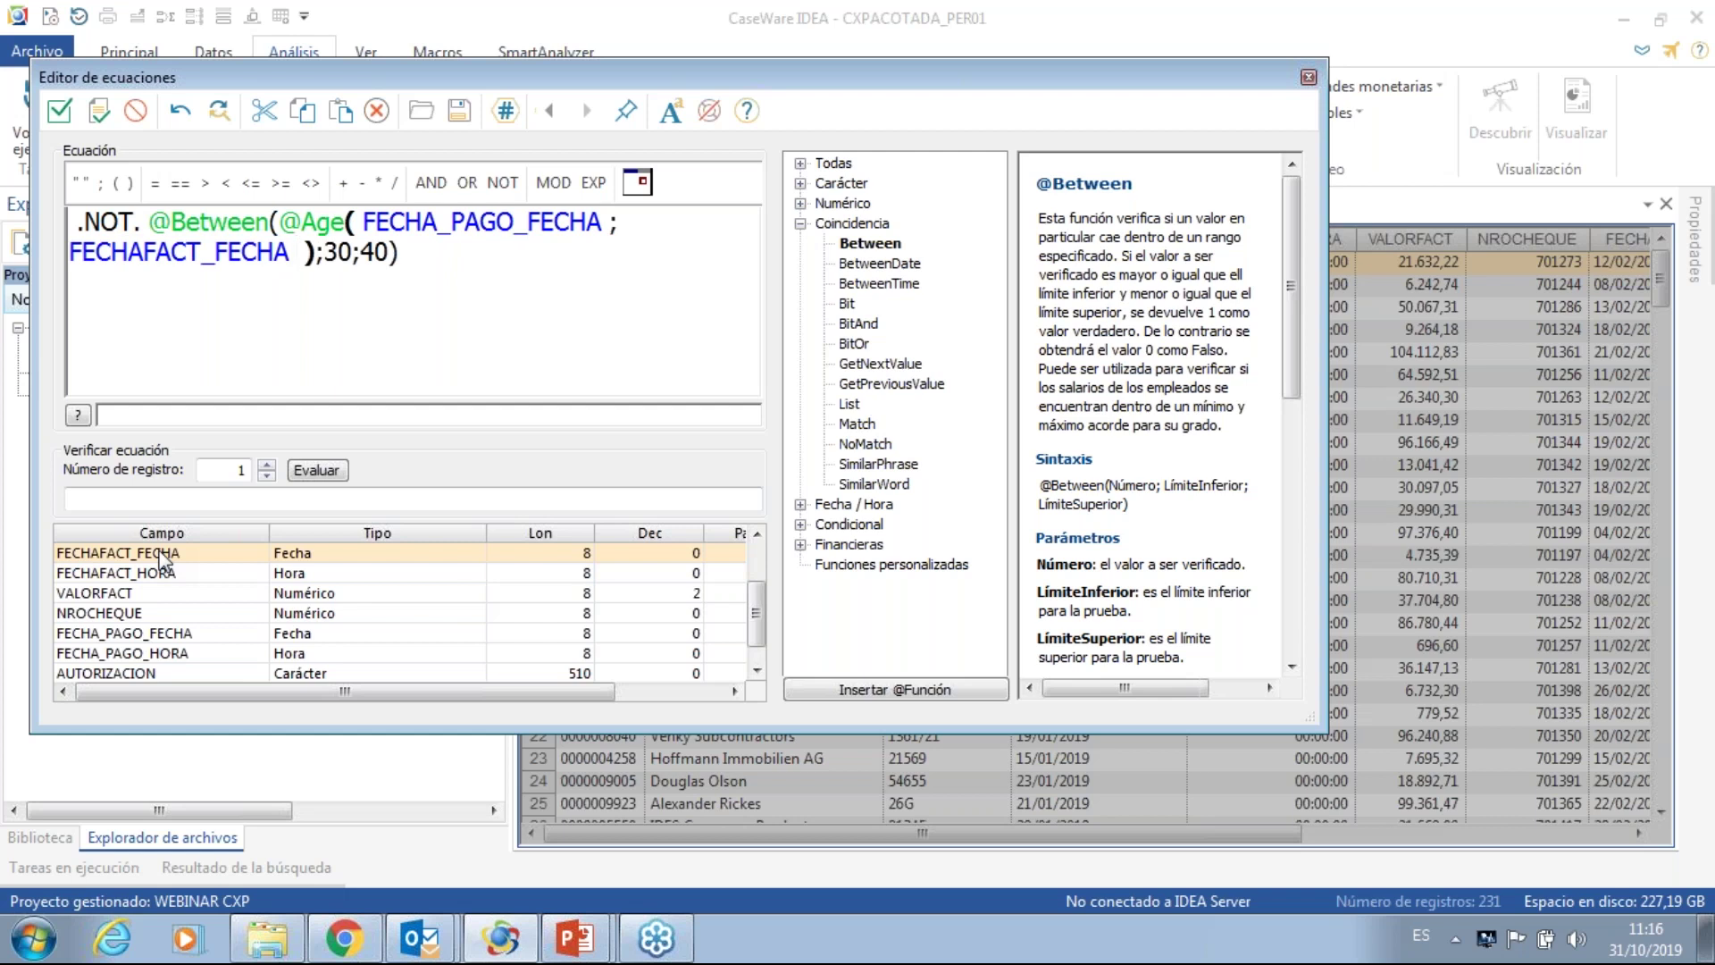
- Accept the criterion equation and run the direct extraction to create the three payment files
{"action": "left_click", "coordinate": [59, 111]}
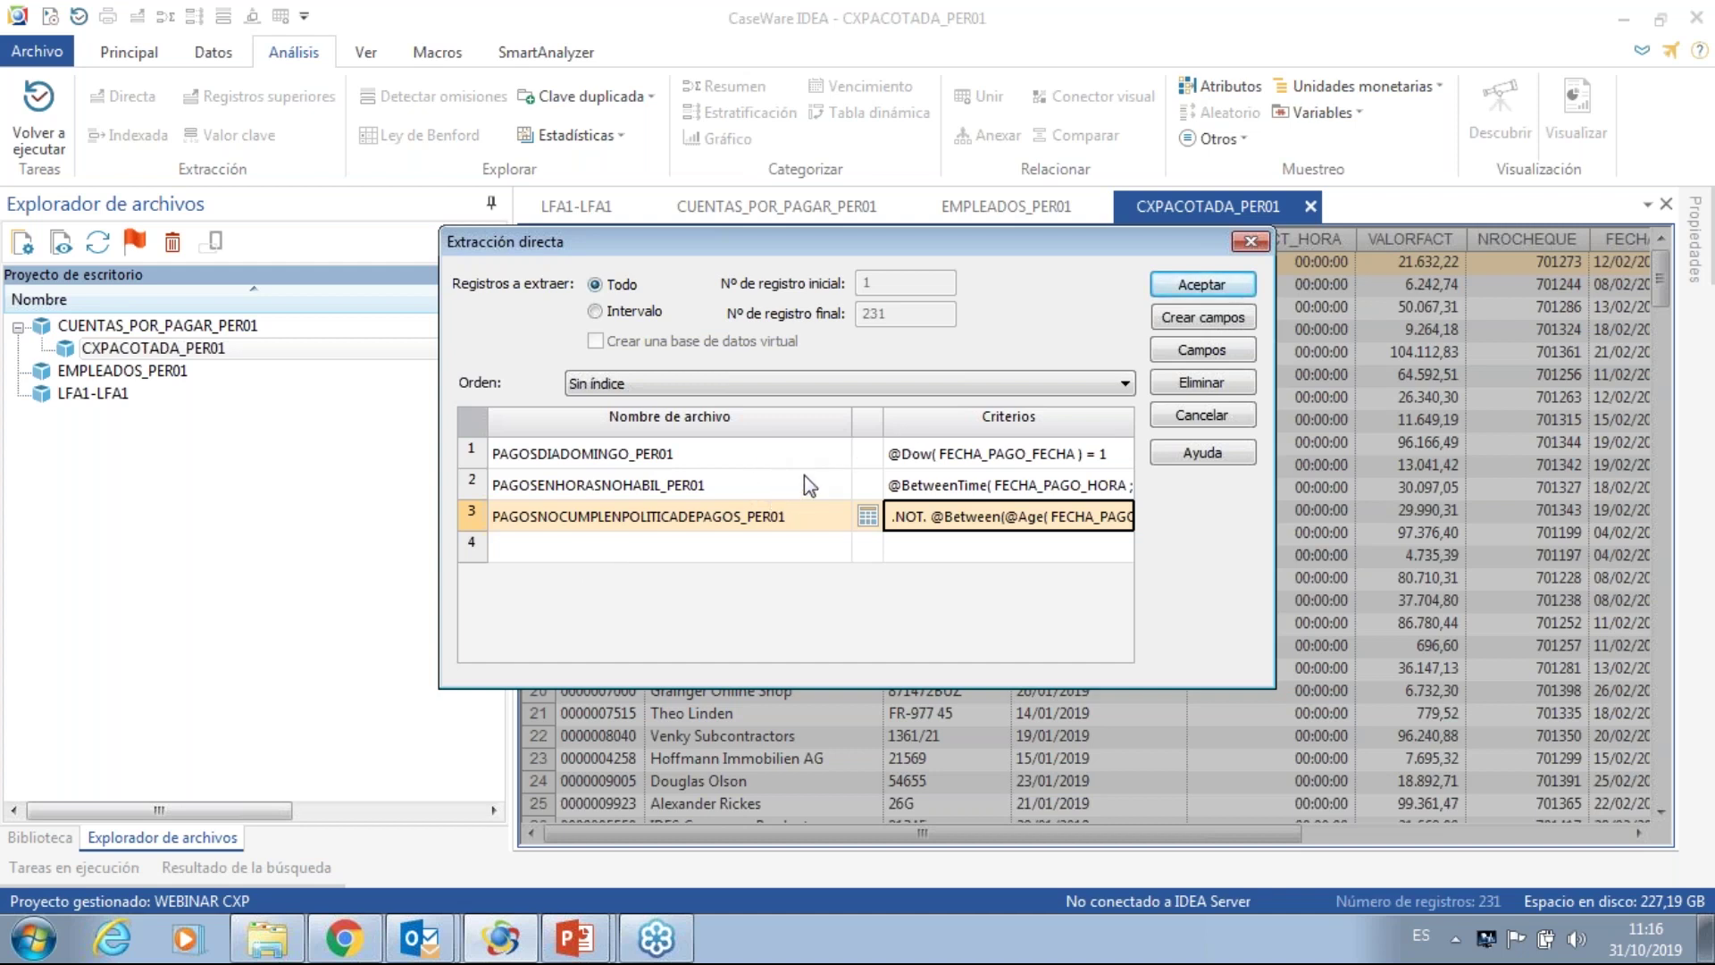
{"action": "left_click", "coordinate": [1199, 284]}
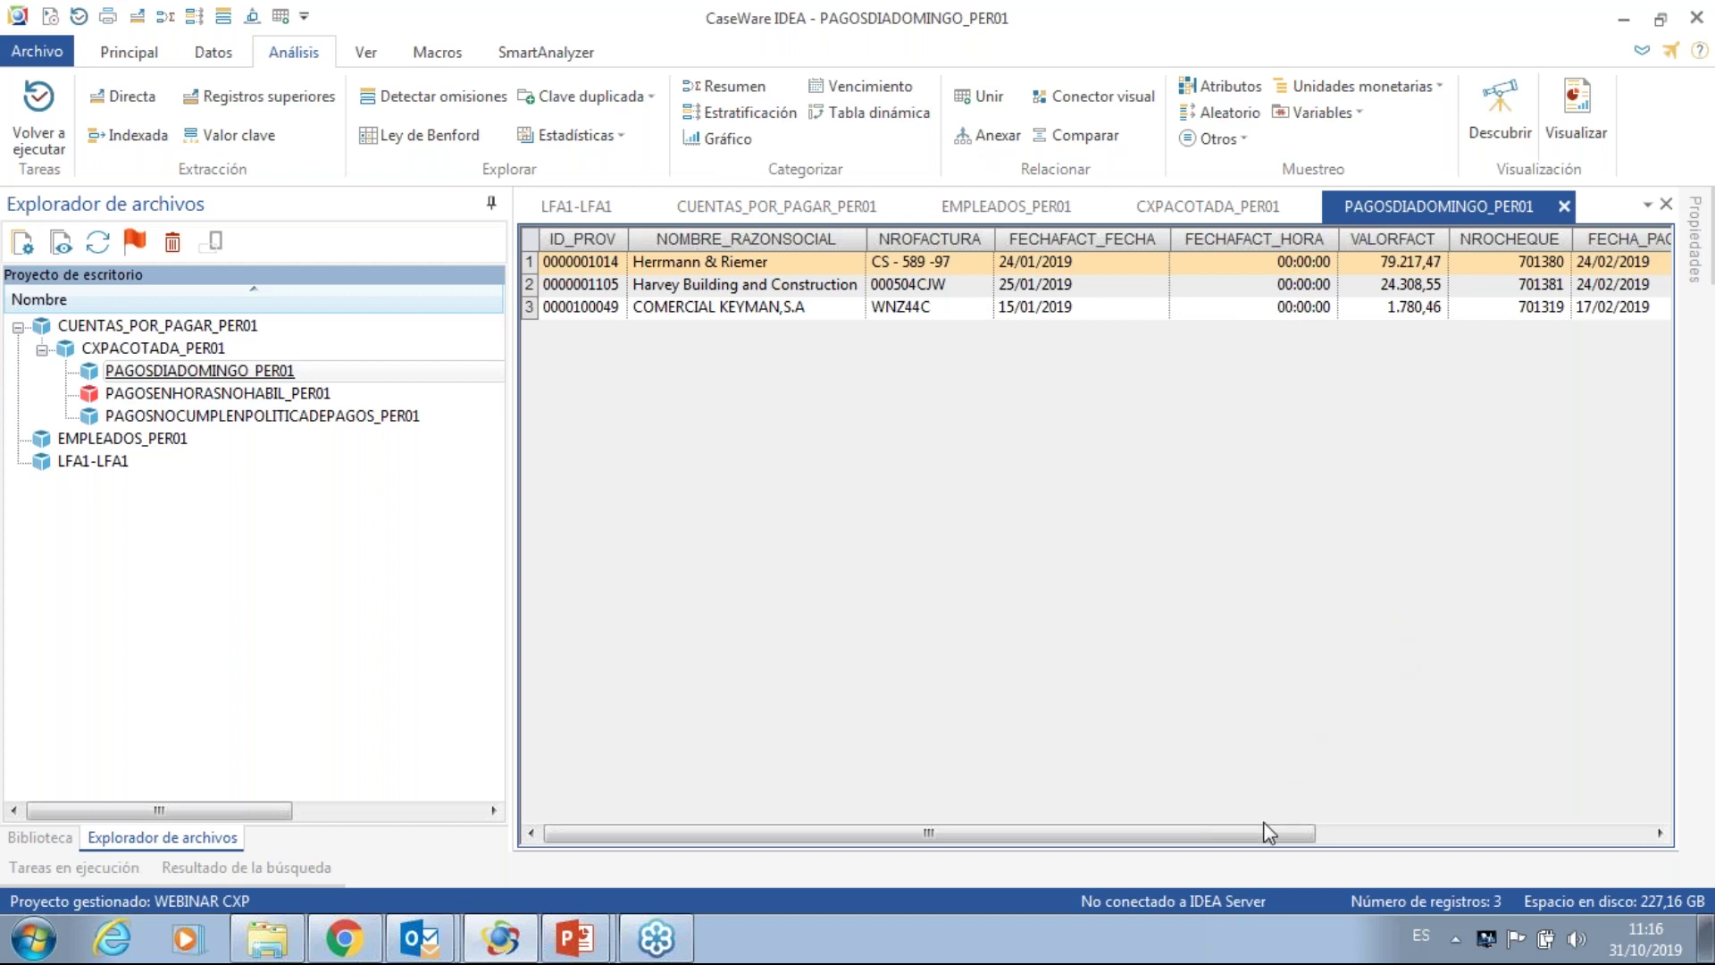
{"action": "left_click_drag", "start_coordinate": [1267, 832], "coordinate": [1342, 850]}
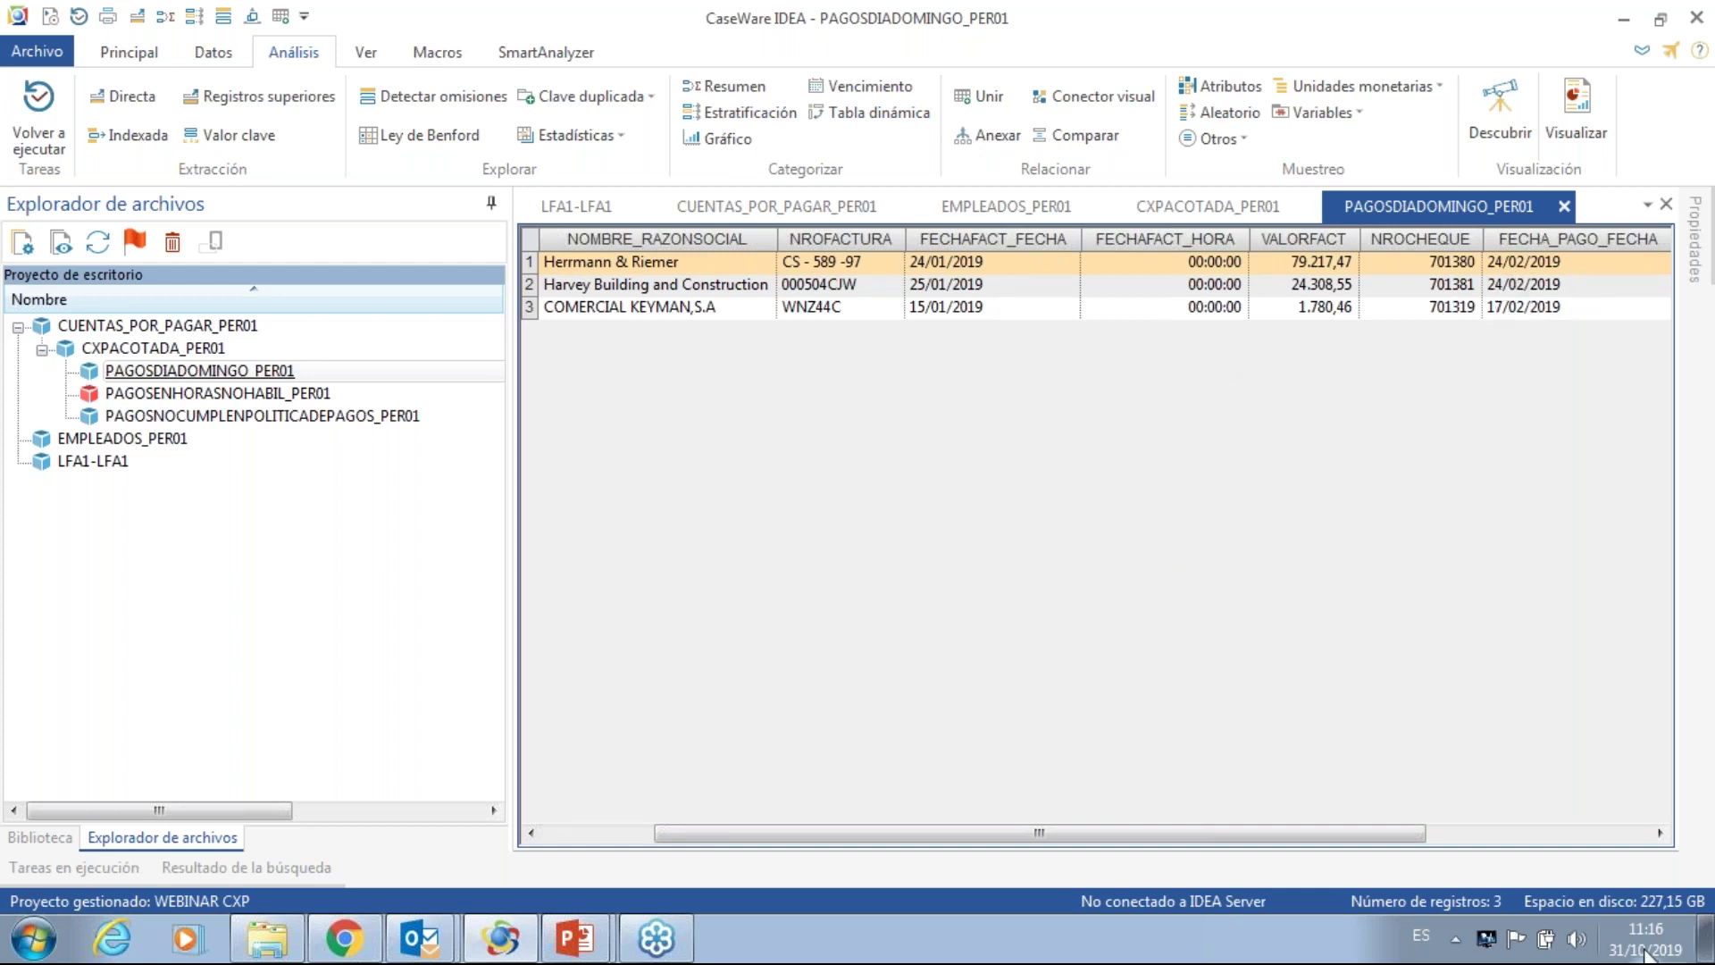
{"action": "left_click", "coordinate": [1610, 953]}
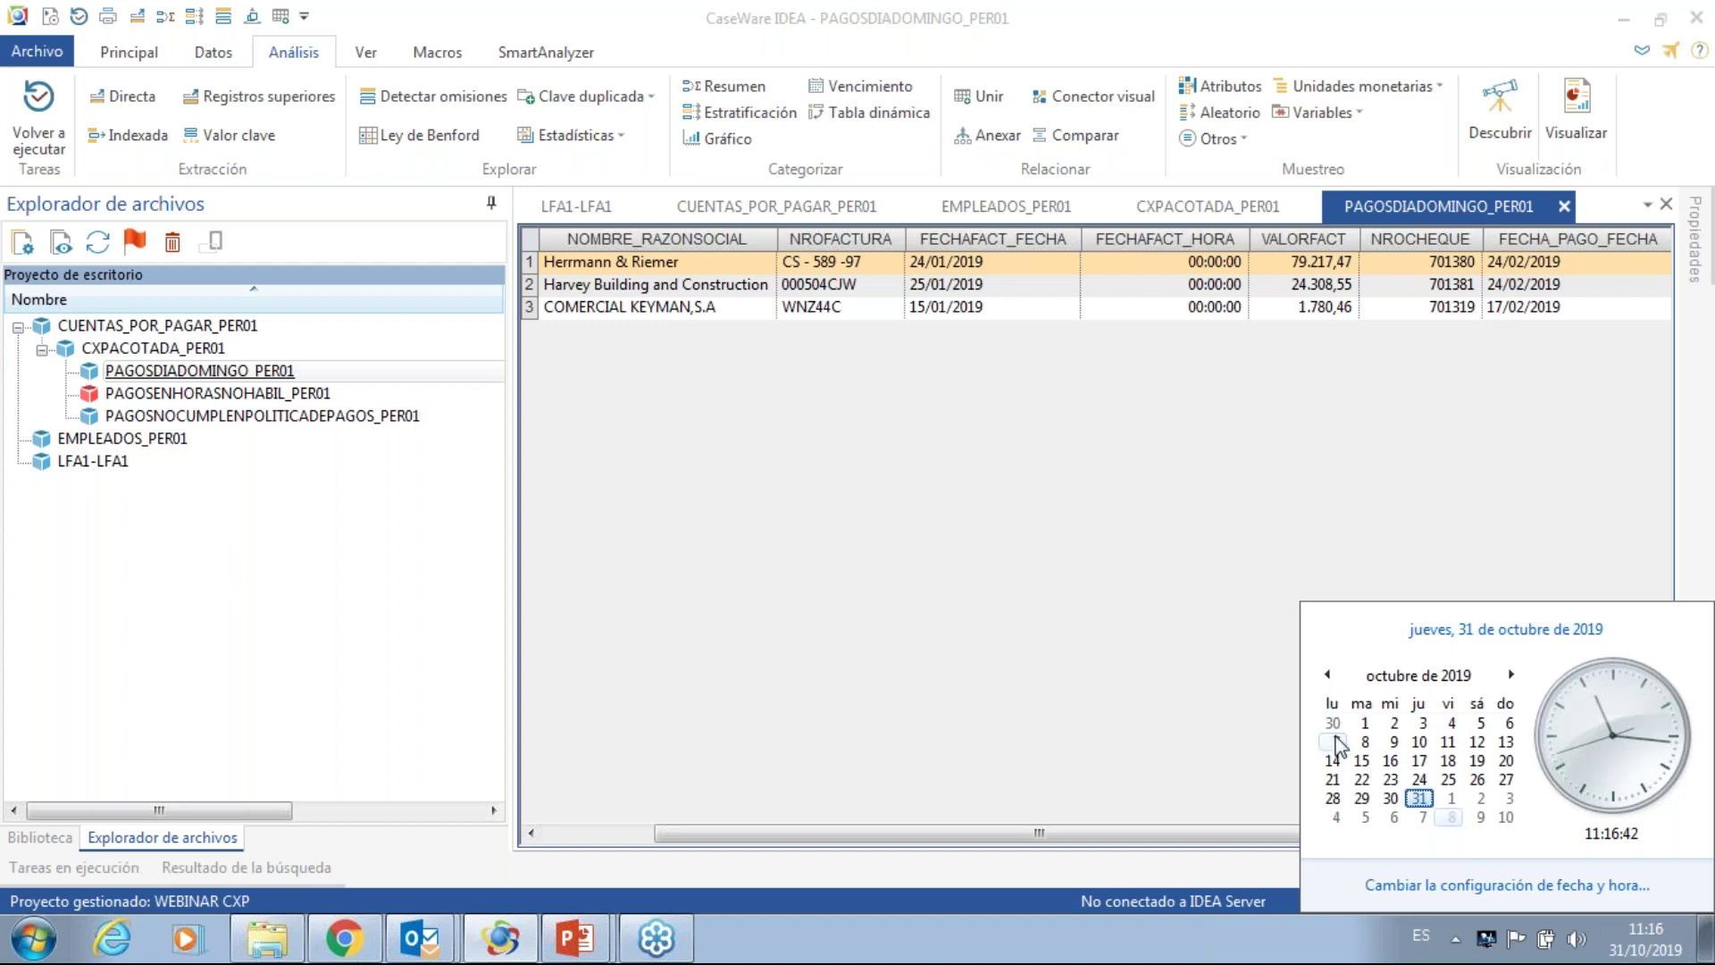
{"action": "left_click", "coordinate": [1328, 675]}
{"action": "left_click", "coordinate": [1328, 675]}
{"action": "left_click", "coordinate": [1328, 674]}
{"action": "left_click", "coordinate": [1328, 675]}
{"action": "left_click", "coordinate": [1328, 675]}
{"action": "left_click", "coordinate": [1328, 675]}
{"action": "left_click", "coordinate": [1328, 675]}
{"action": "left_click", "coordinate": [1328, 674]}
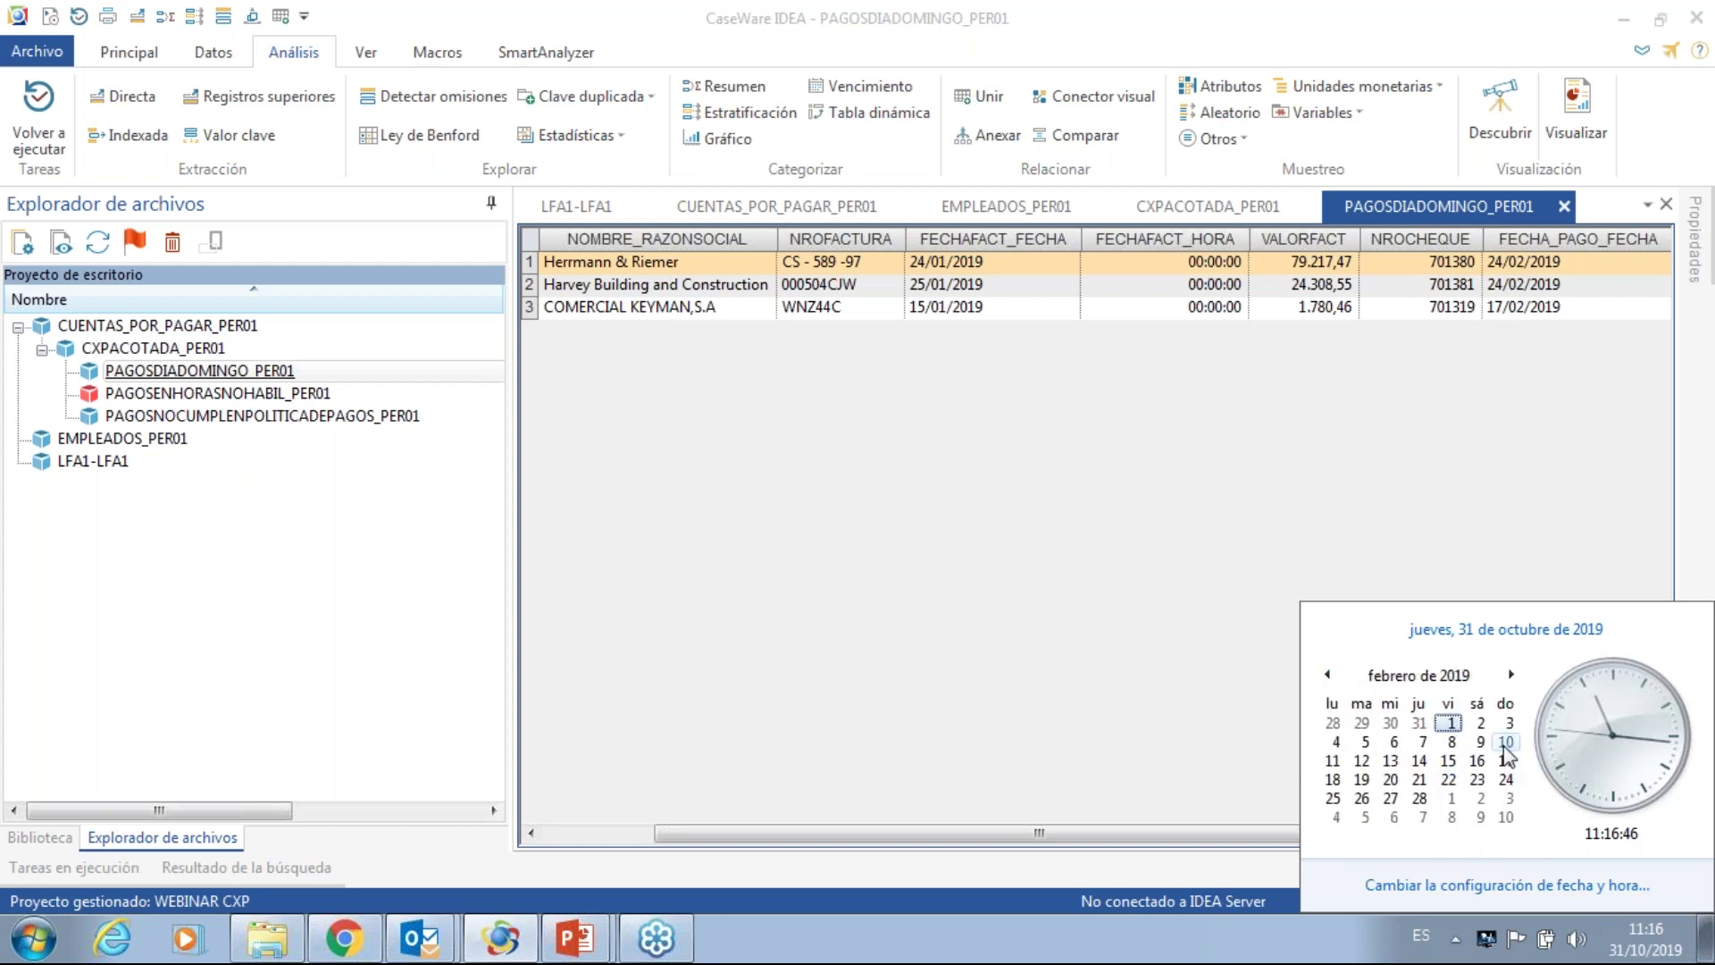
{"action": "left_click", "coordinate": [1127, 554]}
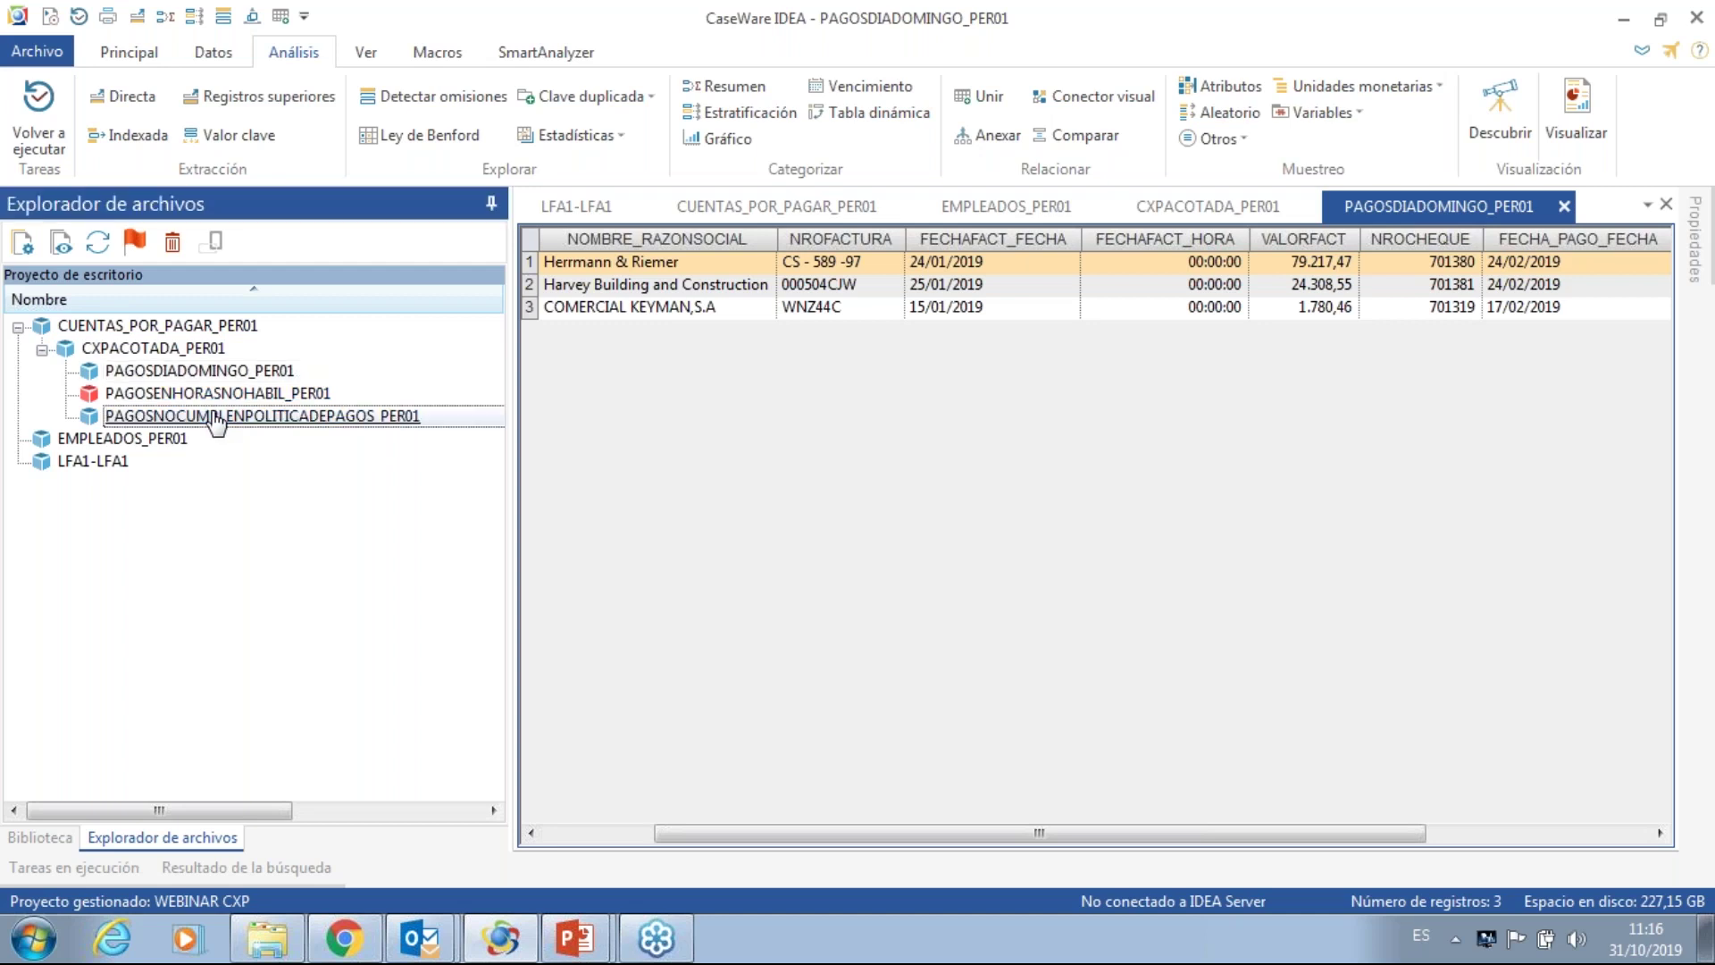
- Open PAGOSNOCUMPLENPOLITICADEPAGOS_PER01 and scroll across its single record invoiced 01/02/2019 for 57.980,56
{"action": "double_click", "coordinate": [216, 416]}
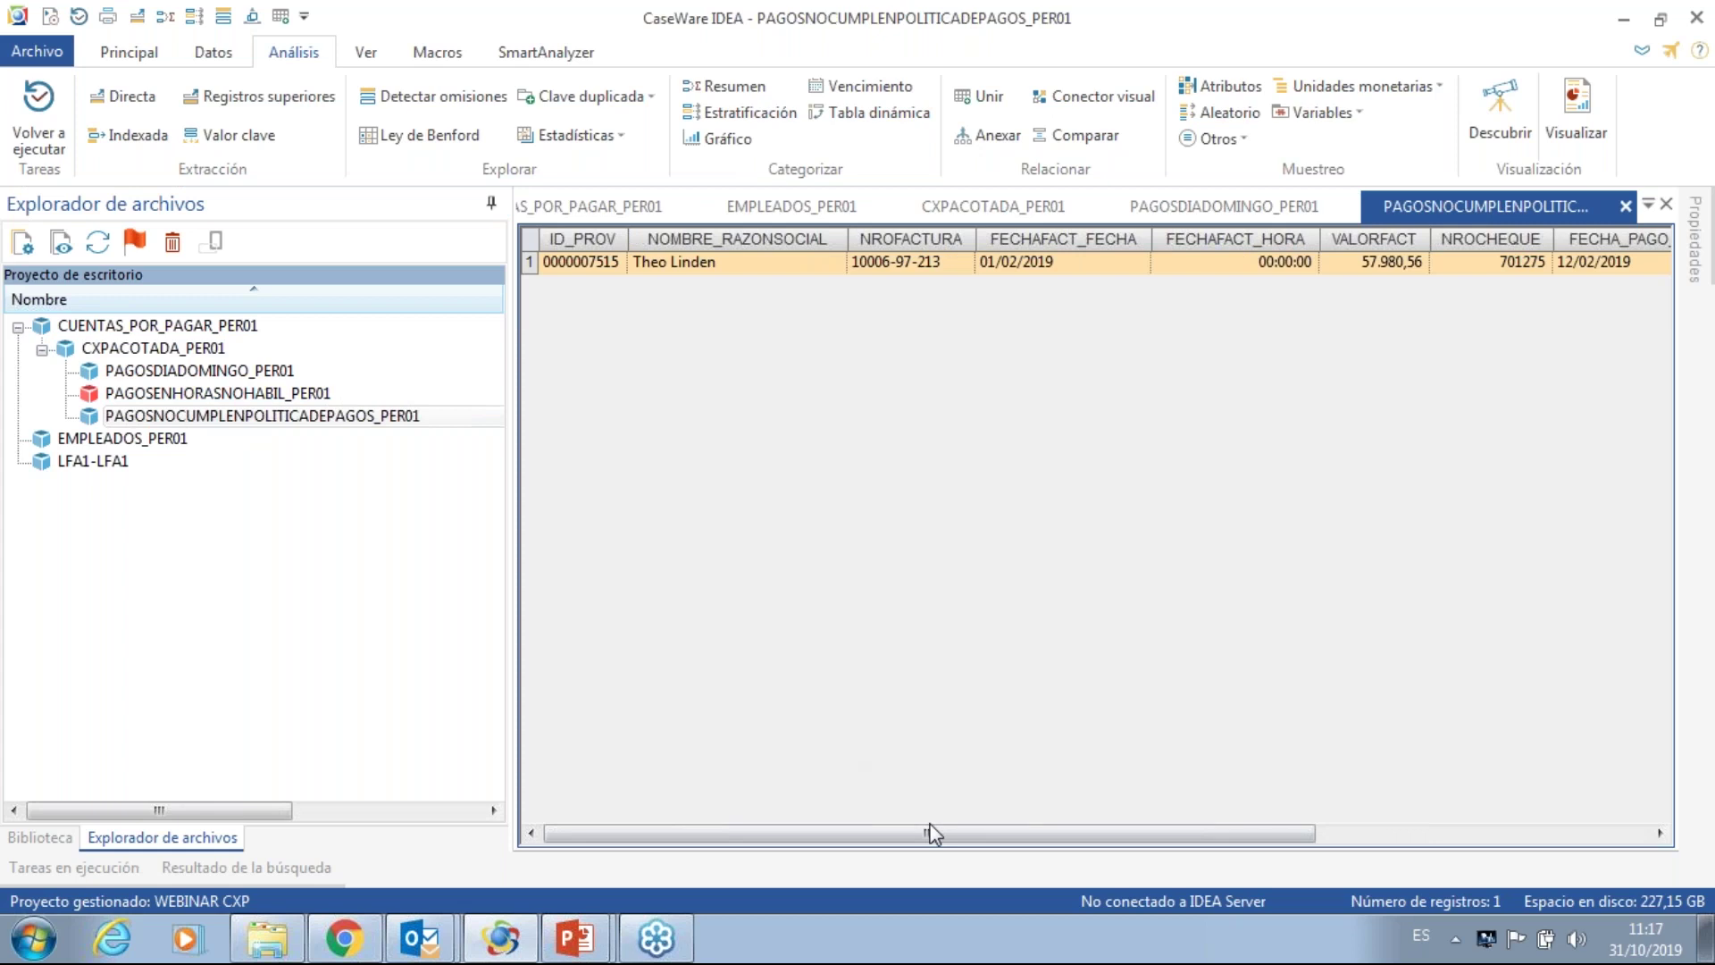
{"action": "left_click_drag", "start_coordinate": [936, 831], "coordinate": [943, 833]}
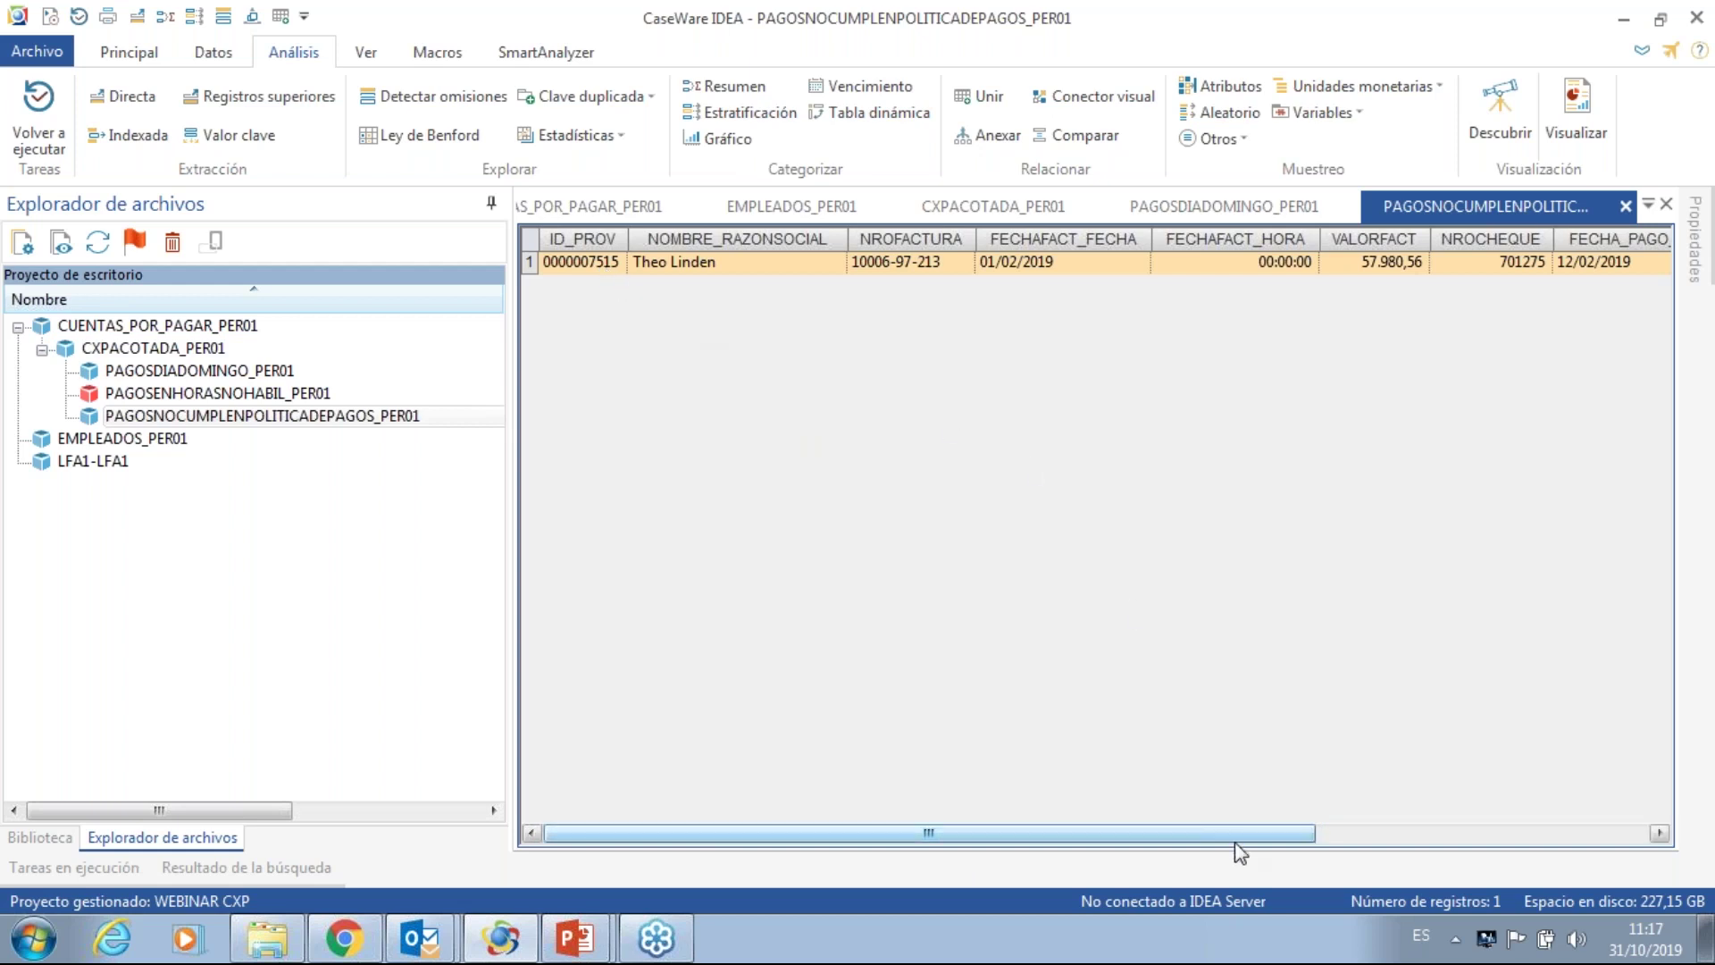
{"action": "left_click_drag", "start_coordinate": [1251, 833], "coordinate": [1295, 818]}
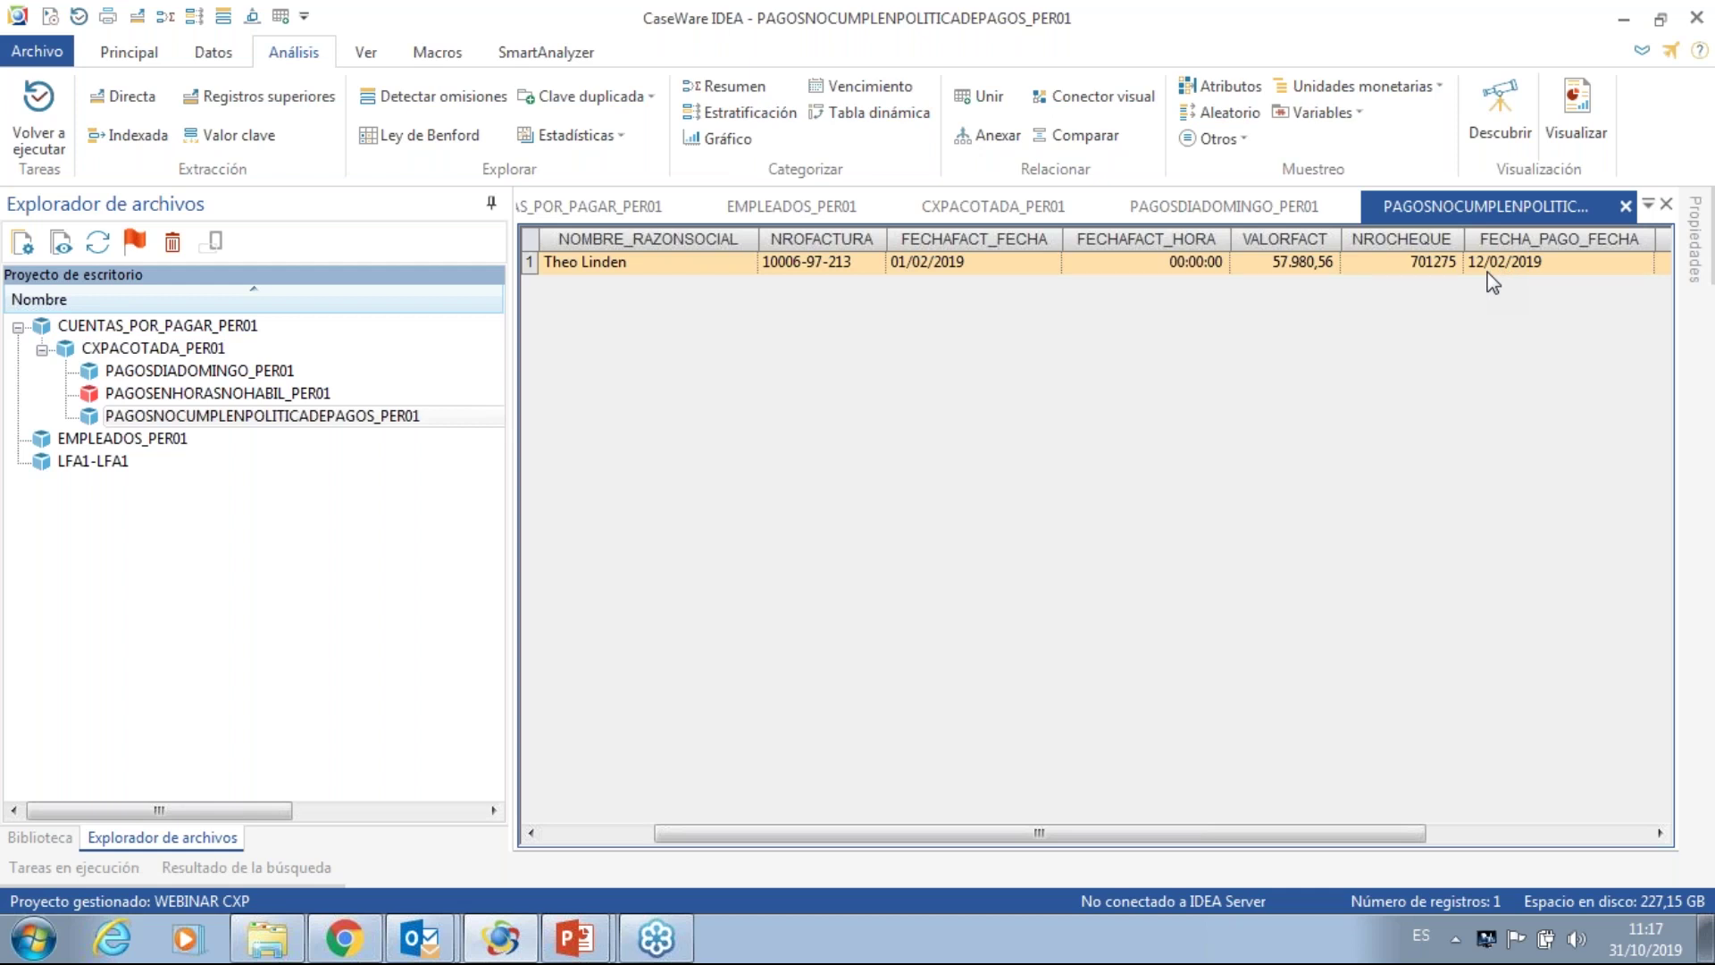
- Close all open databases with Cerrar todo and reopen CXPACOTADA_PER01
{"action": "right_click", "coordinate": [1622, 203]}
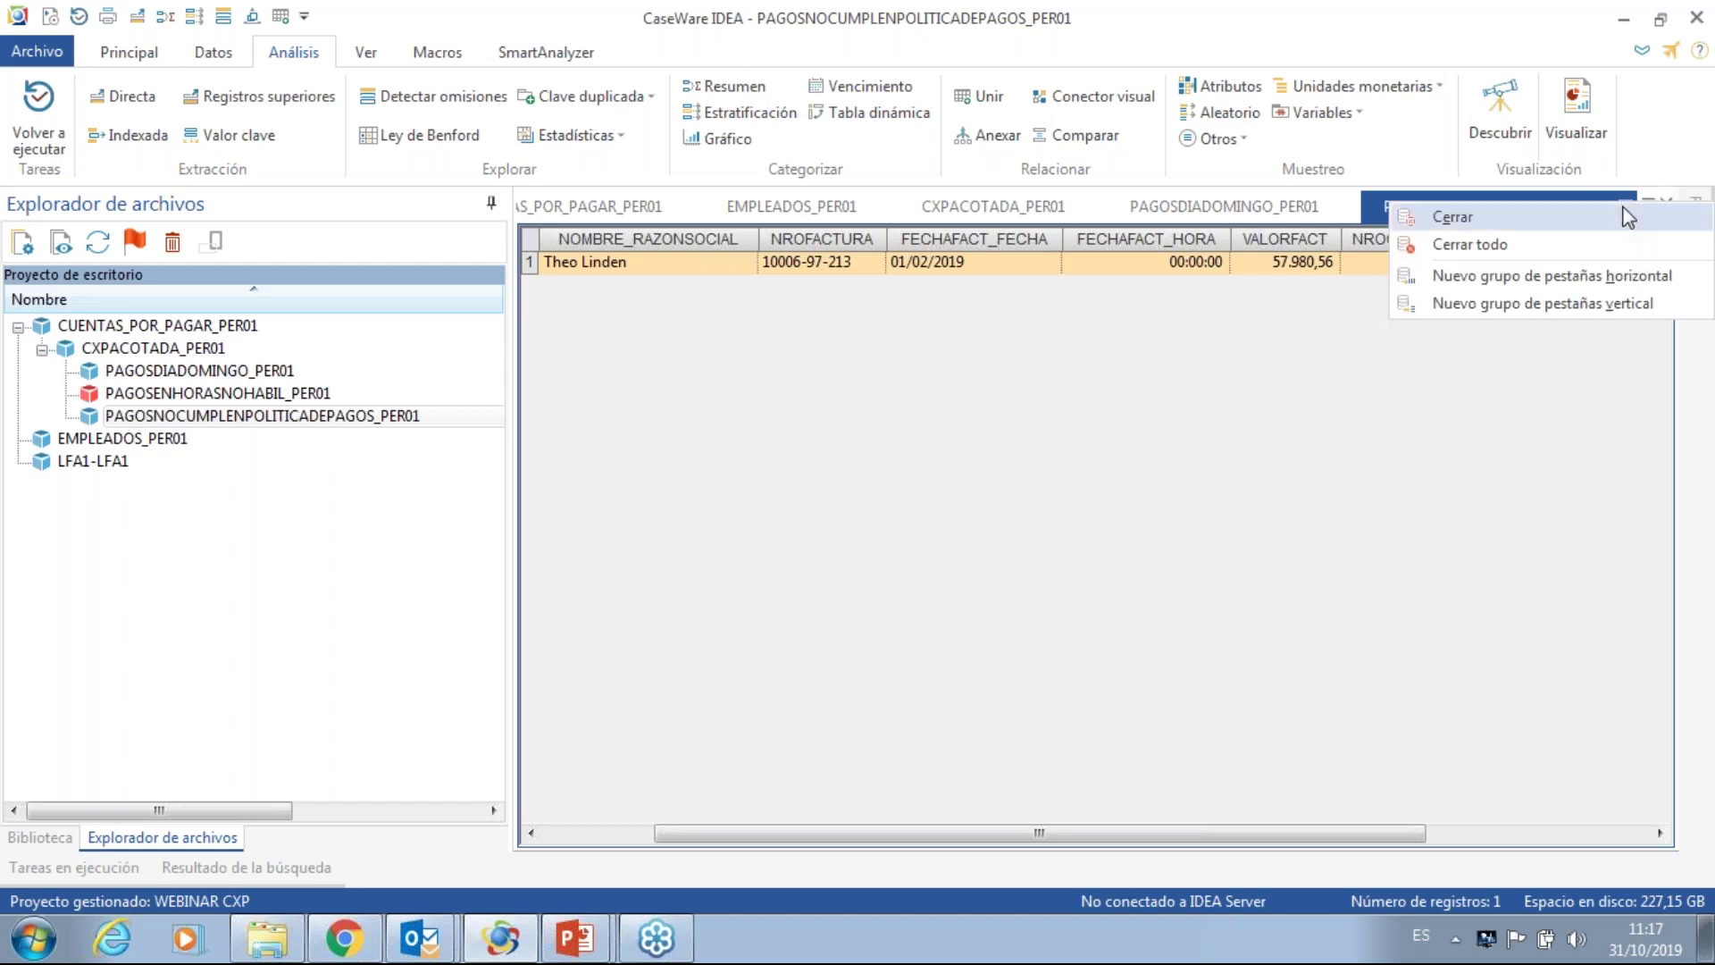
{"action": "left_click", "coordinate": [1549, 247]}
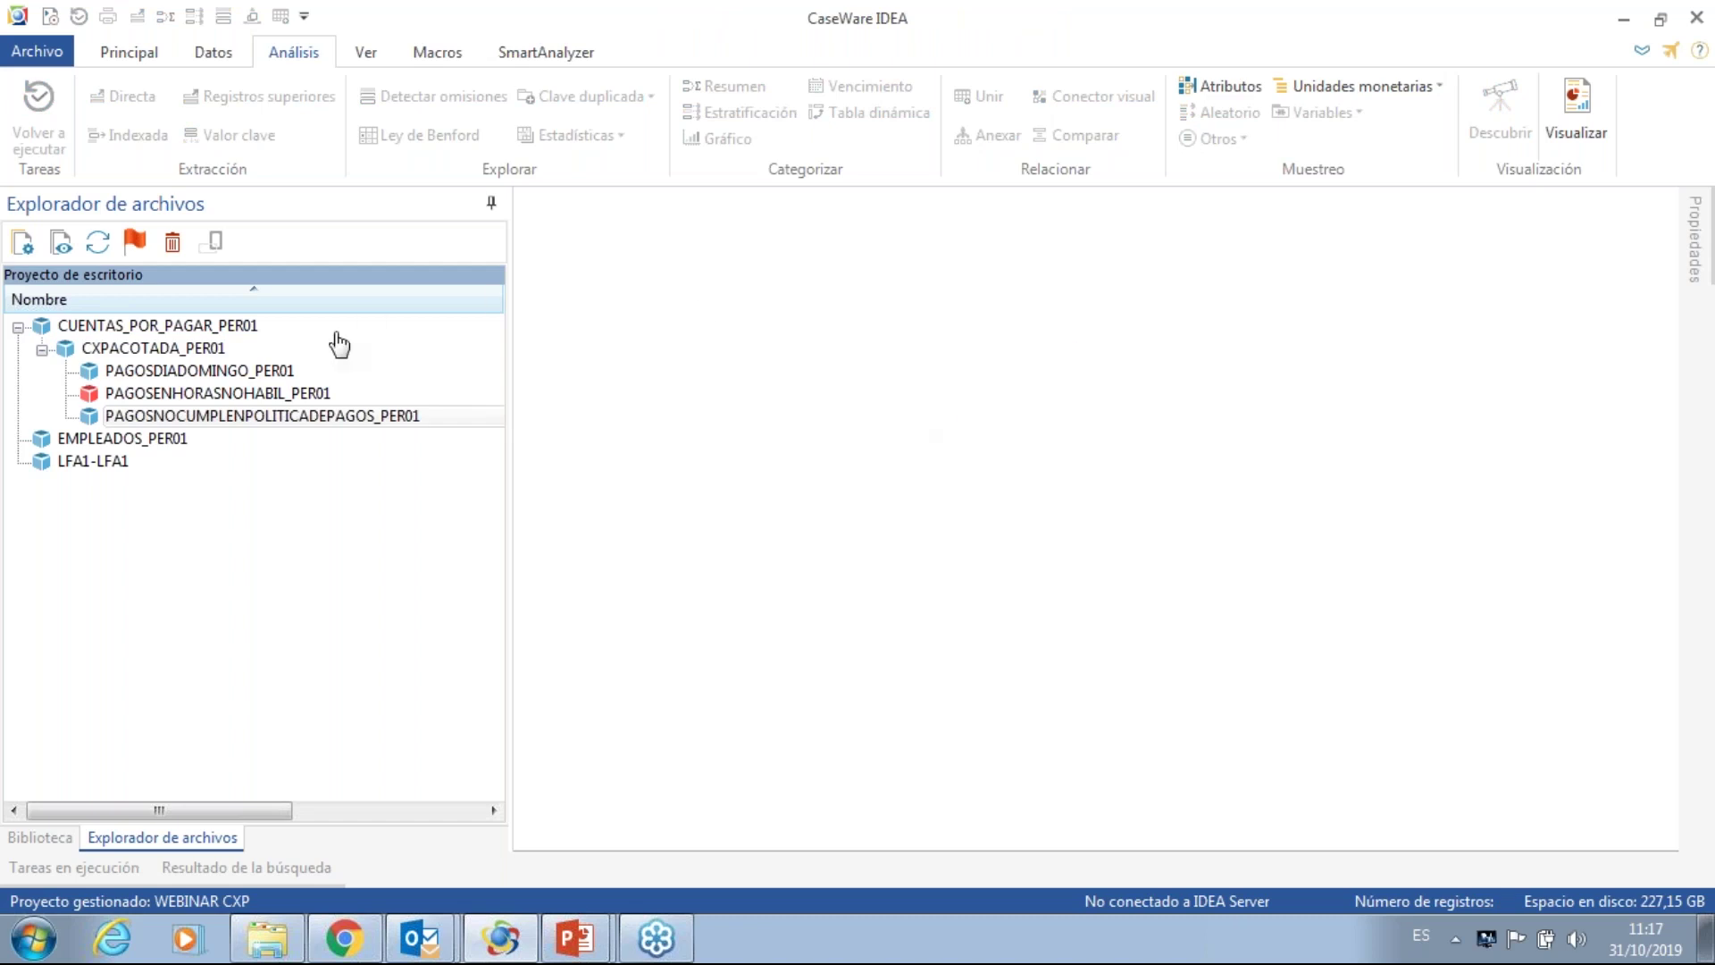
{"action": "left_click", "coordinate": [215, 350]}
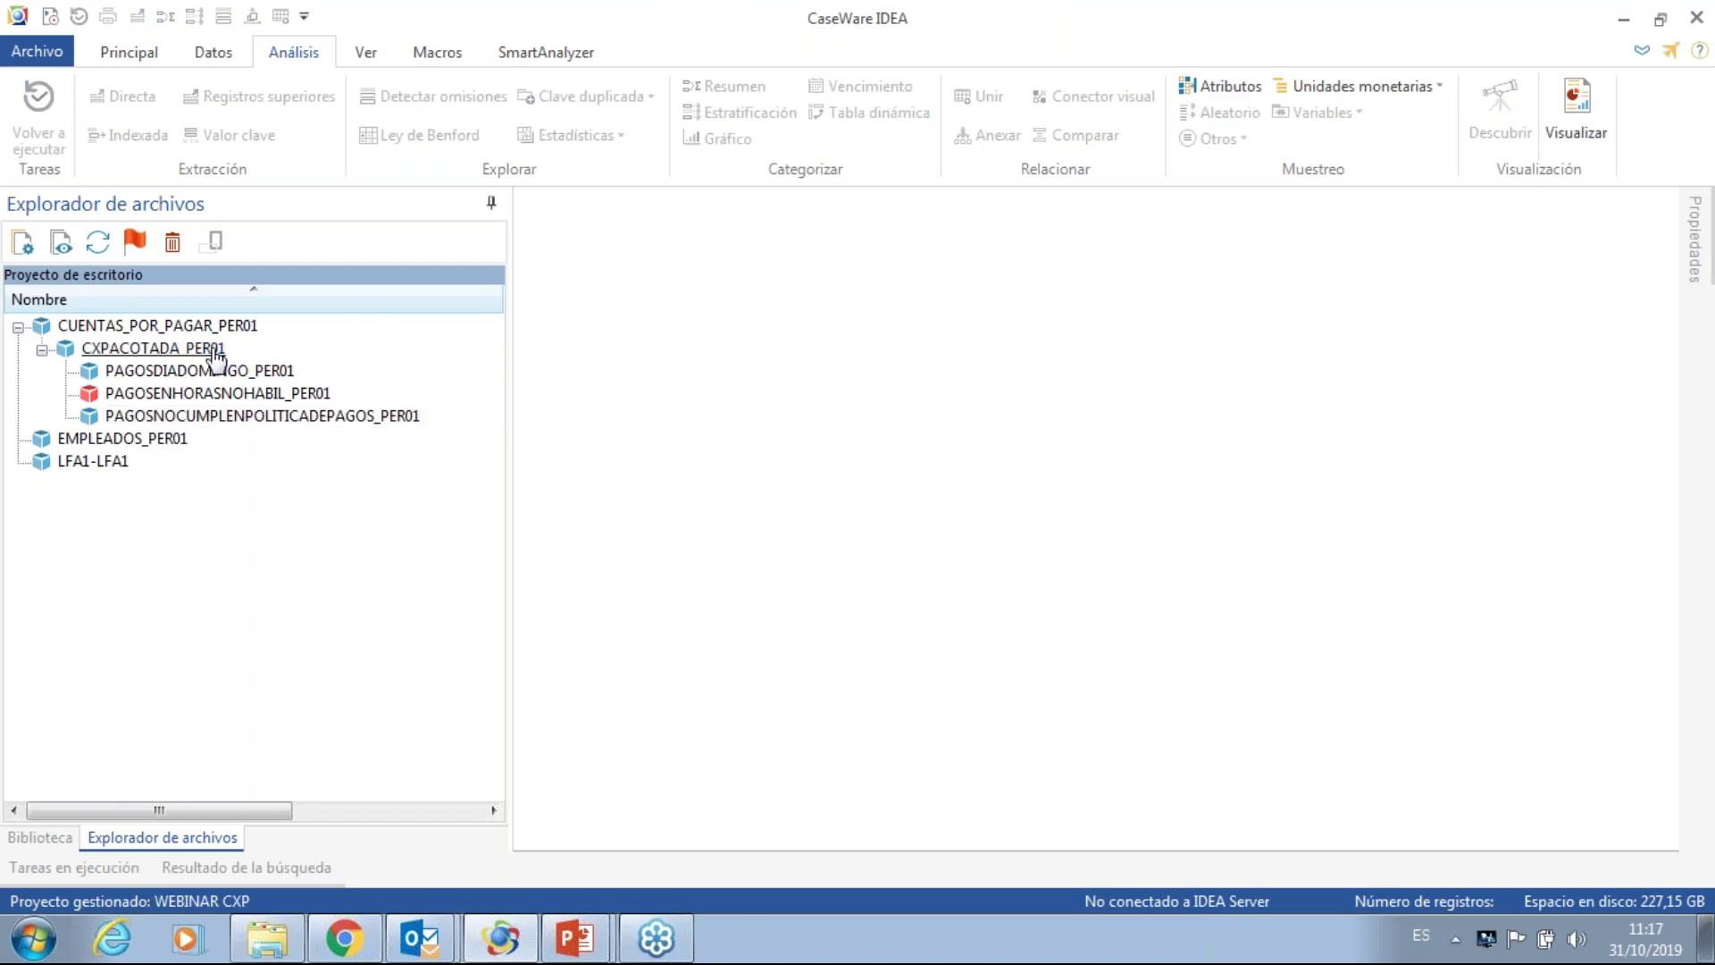
{"action": "double_click", "coordinate": [214, 350]}
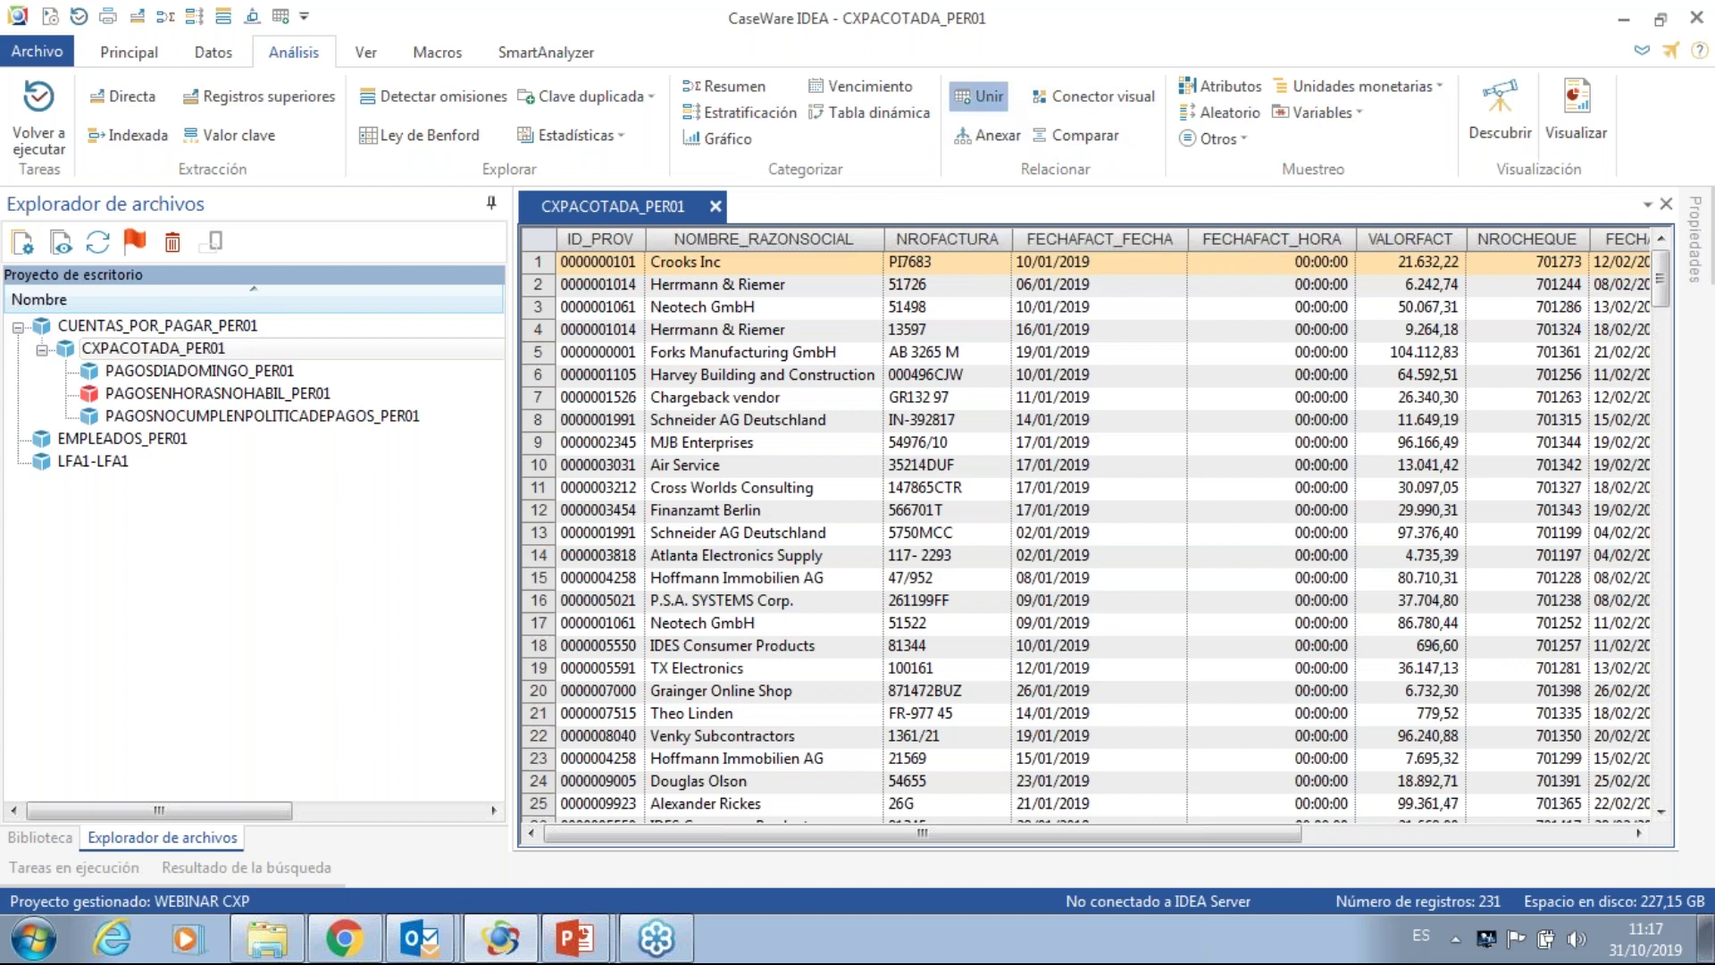
- Start a join of CXPACOTADA_PER01 with LFA1-LFA1 as the secondary database
{"action": "left_click", "coordinate": [979, 96]}
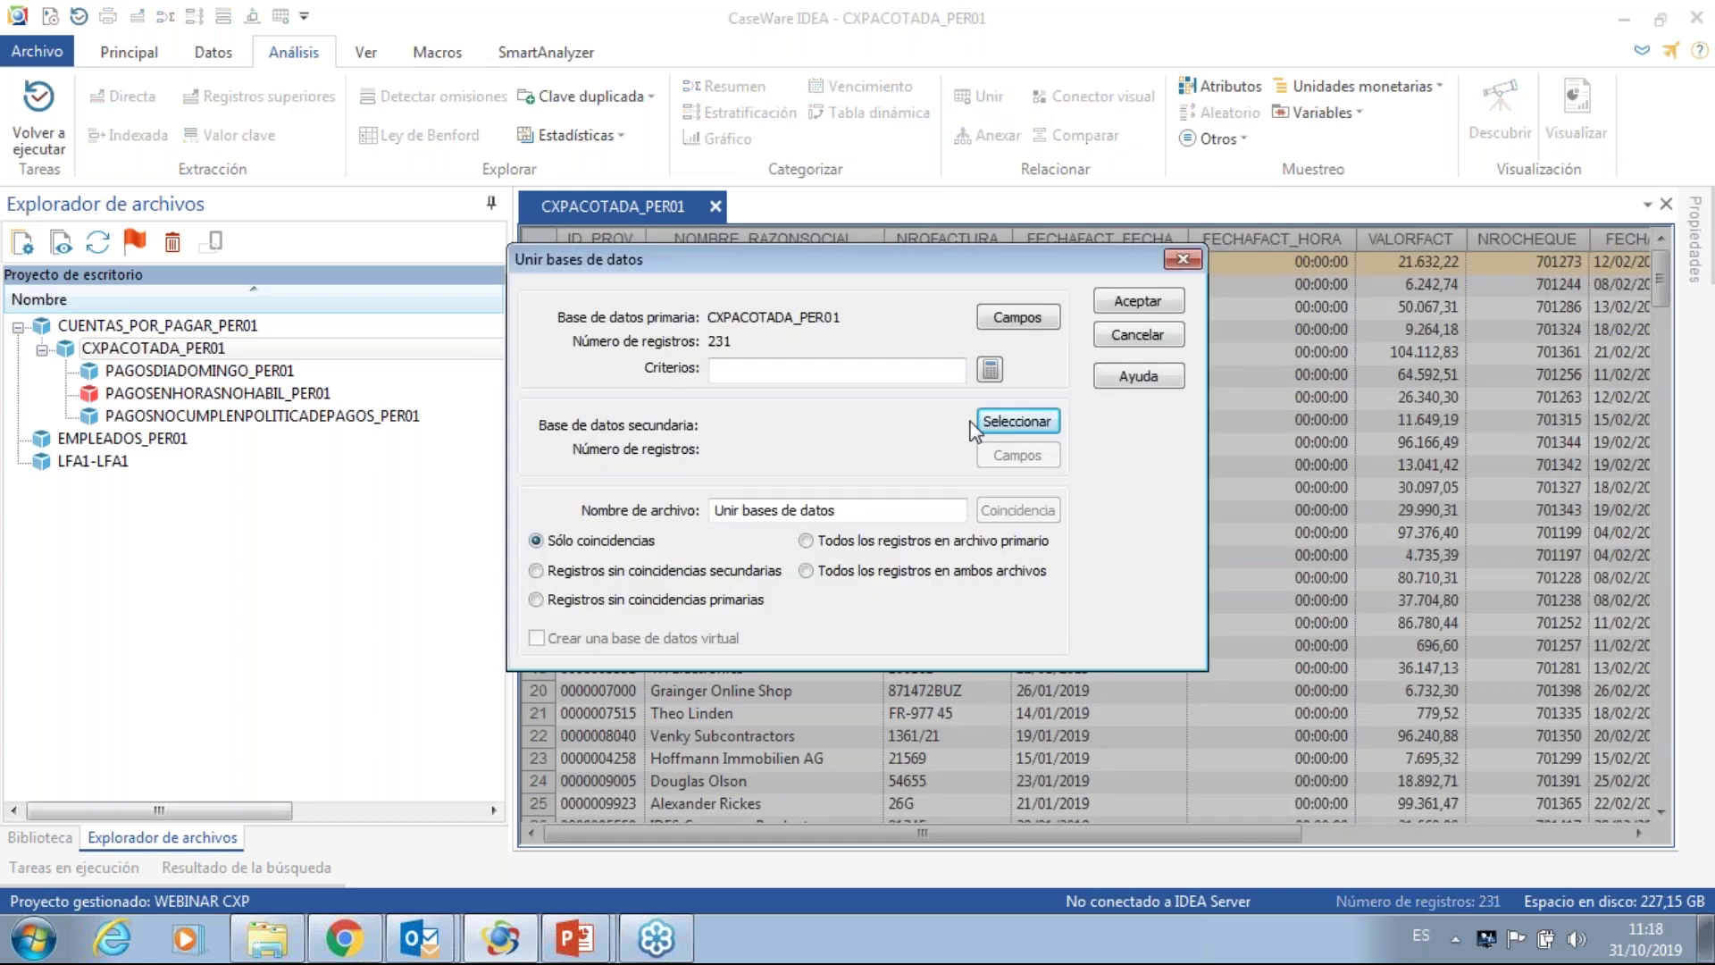
{"action": "left_click", "coordinate": [1014, 424]}
{"action": "left_click", "coordinate": [610, 476]}
{"action": "double_click", "coordinate": [610, 482]}
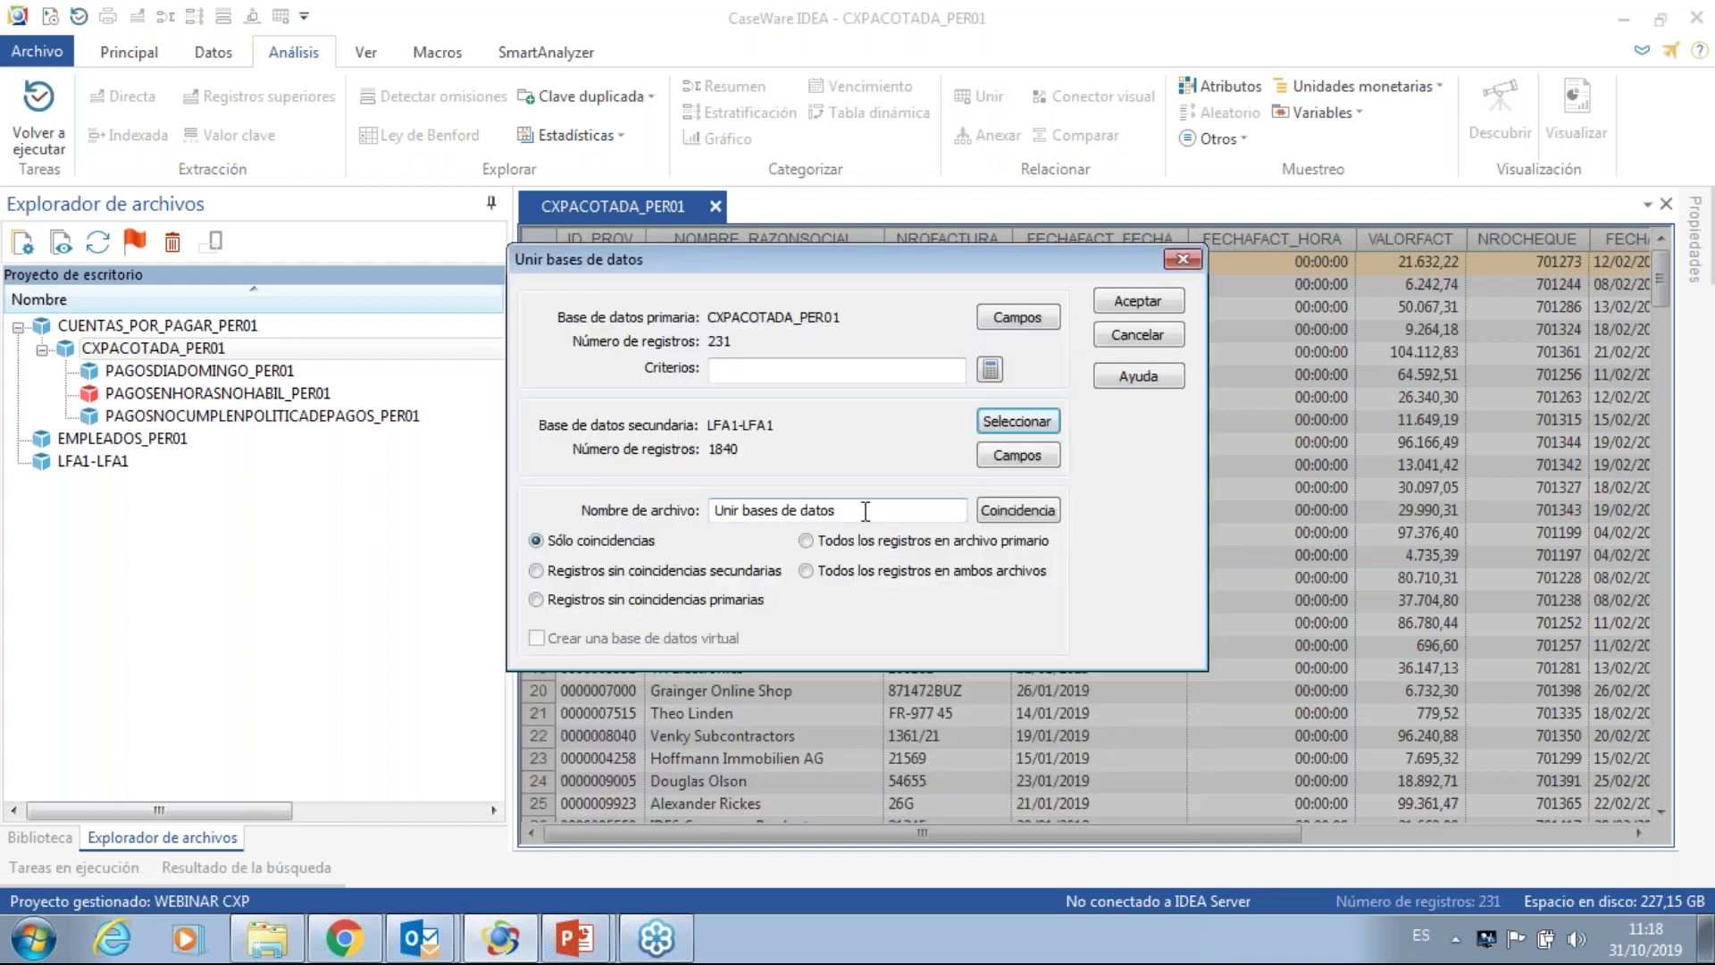
- Match primary key field ID_PROV to secondary key field LIFNR
{"action": "left_click", "coordinate": [999, 513]}
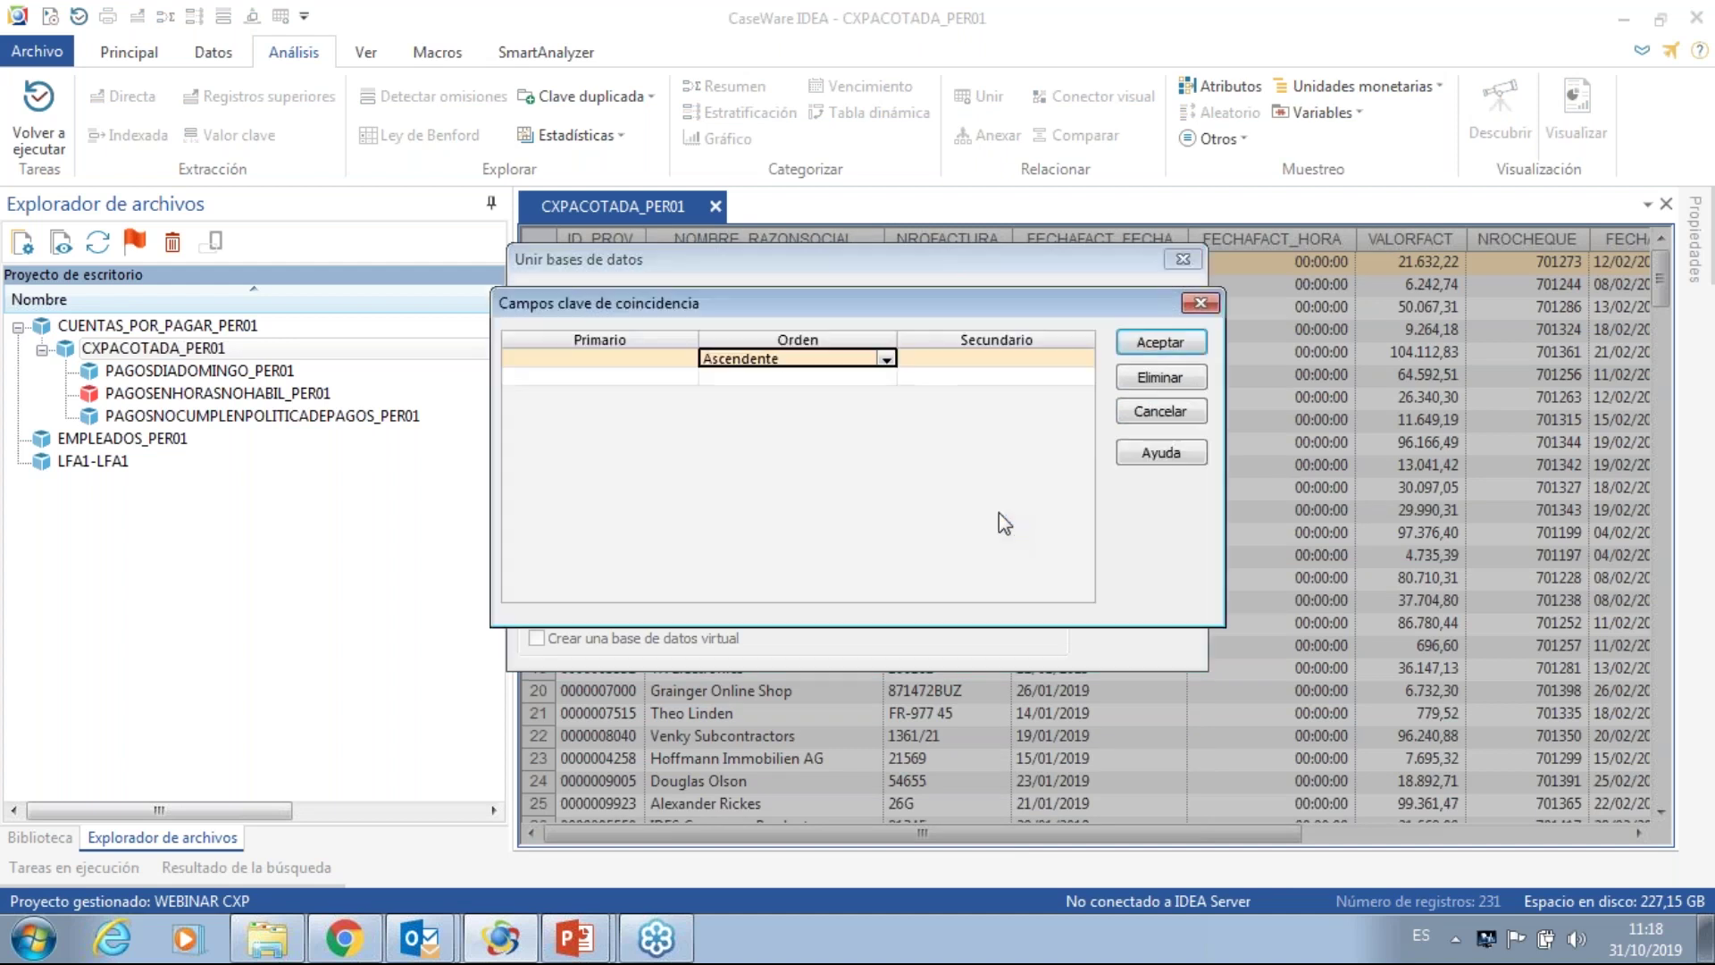
{"action": "left_click", "coordinate": [567, 358]}
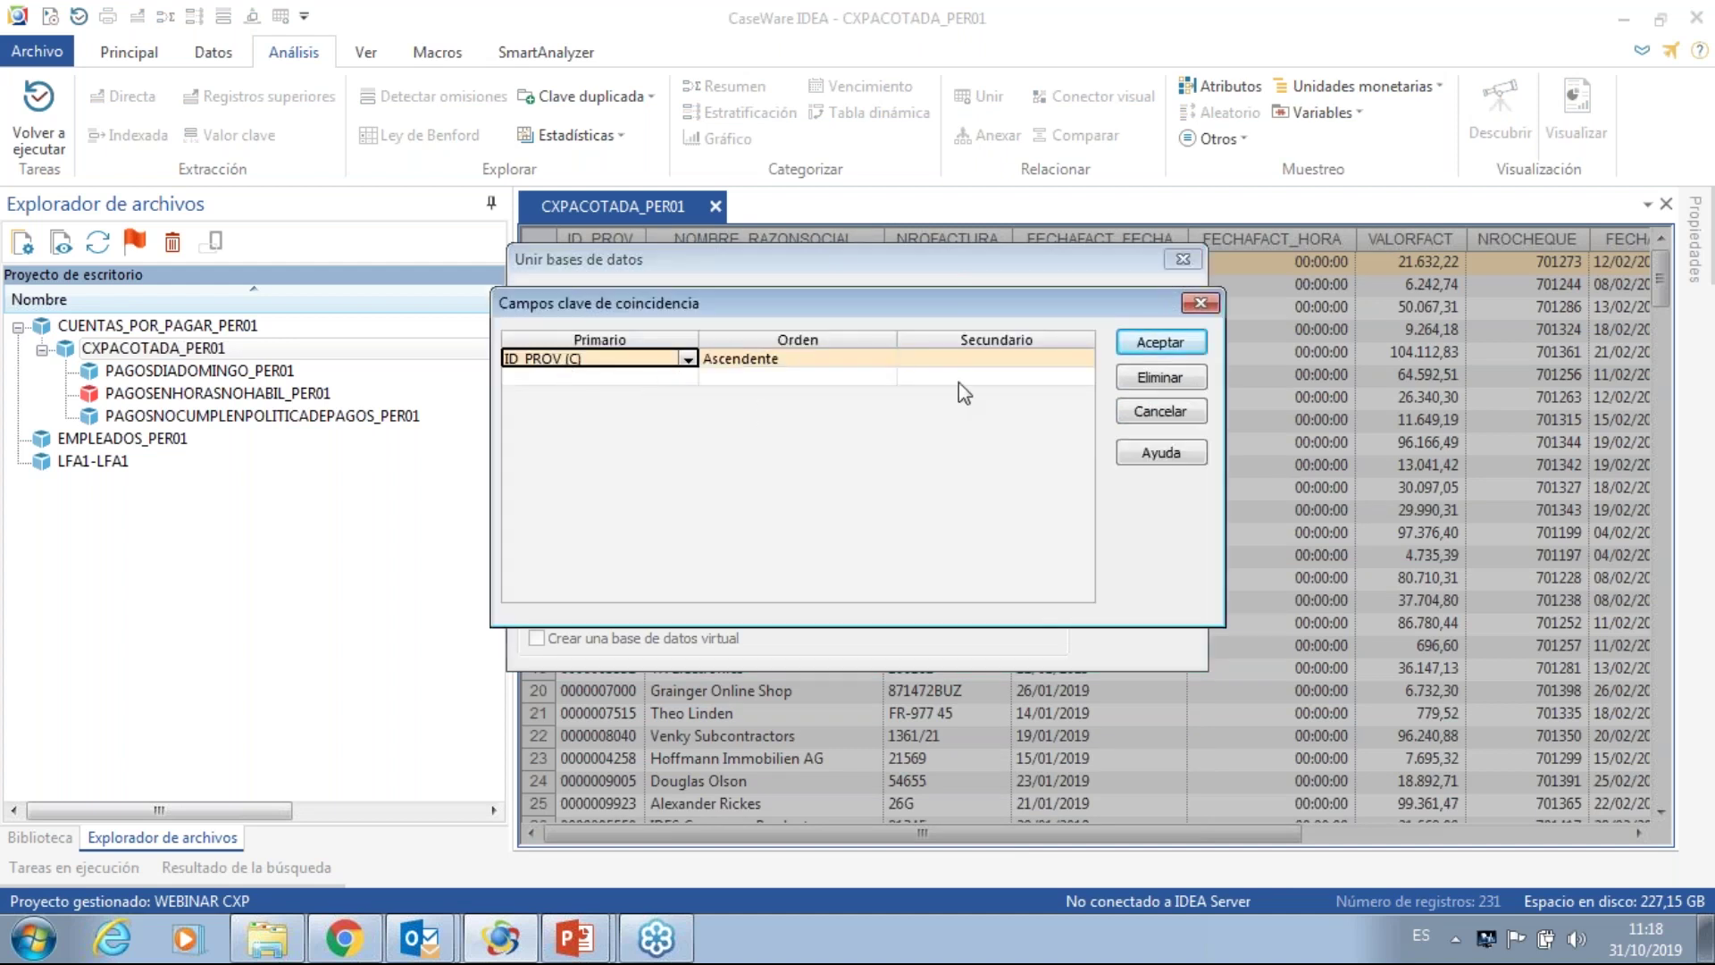
{"action": "left_click", "coordinate": [976, 359]}
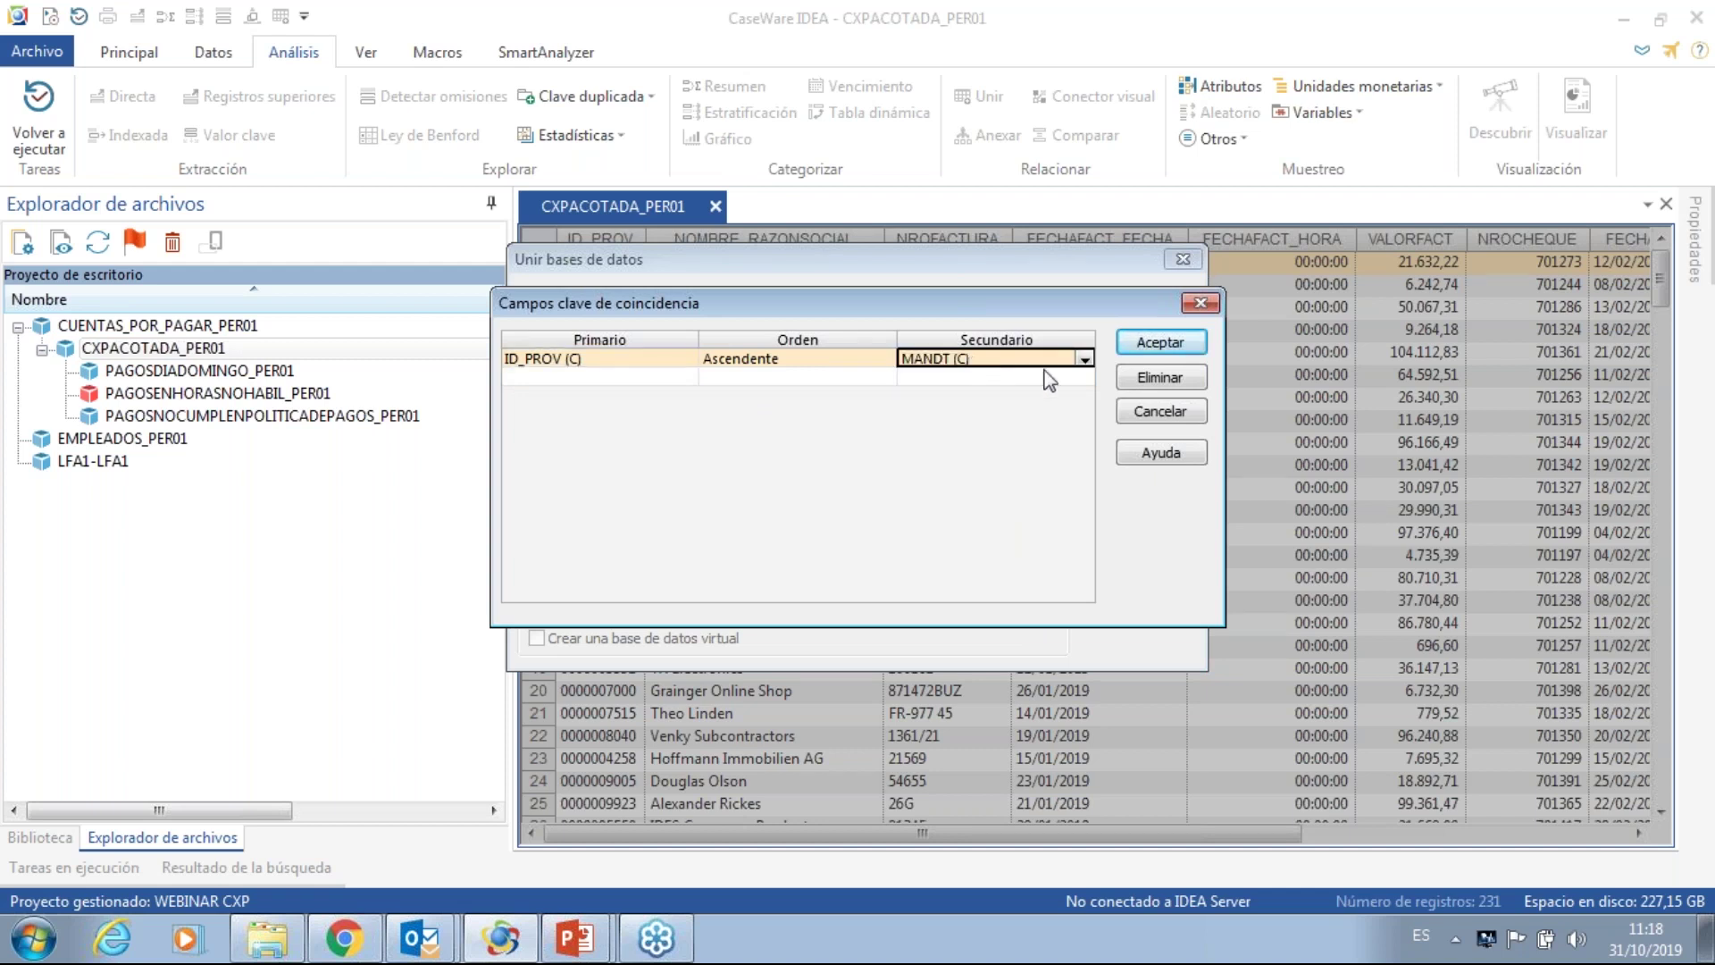
{"action": "left_click", "coordinate": [1085, 358]}
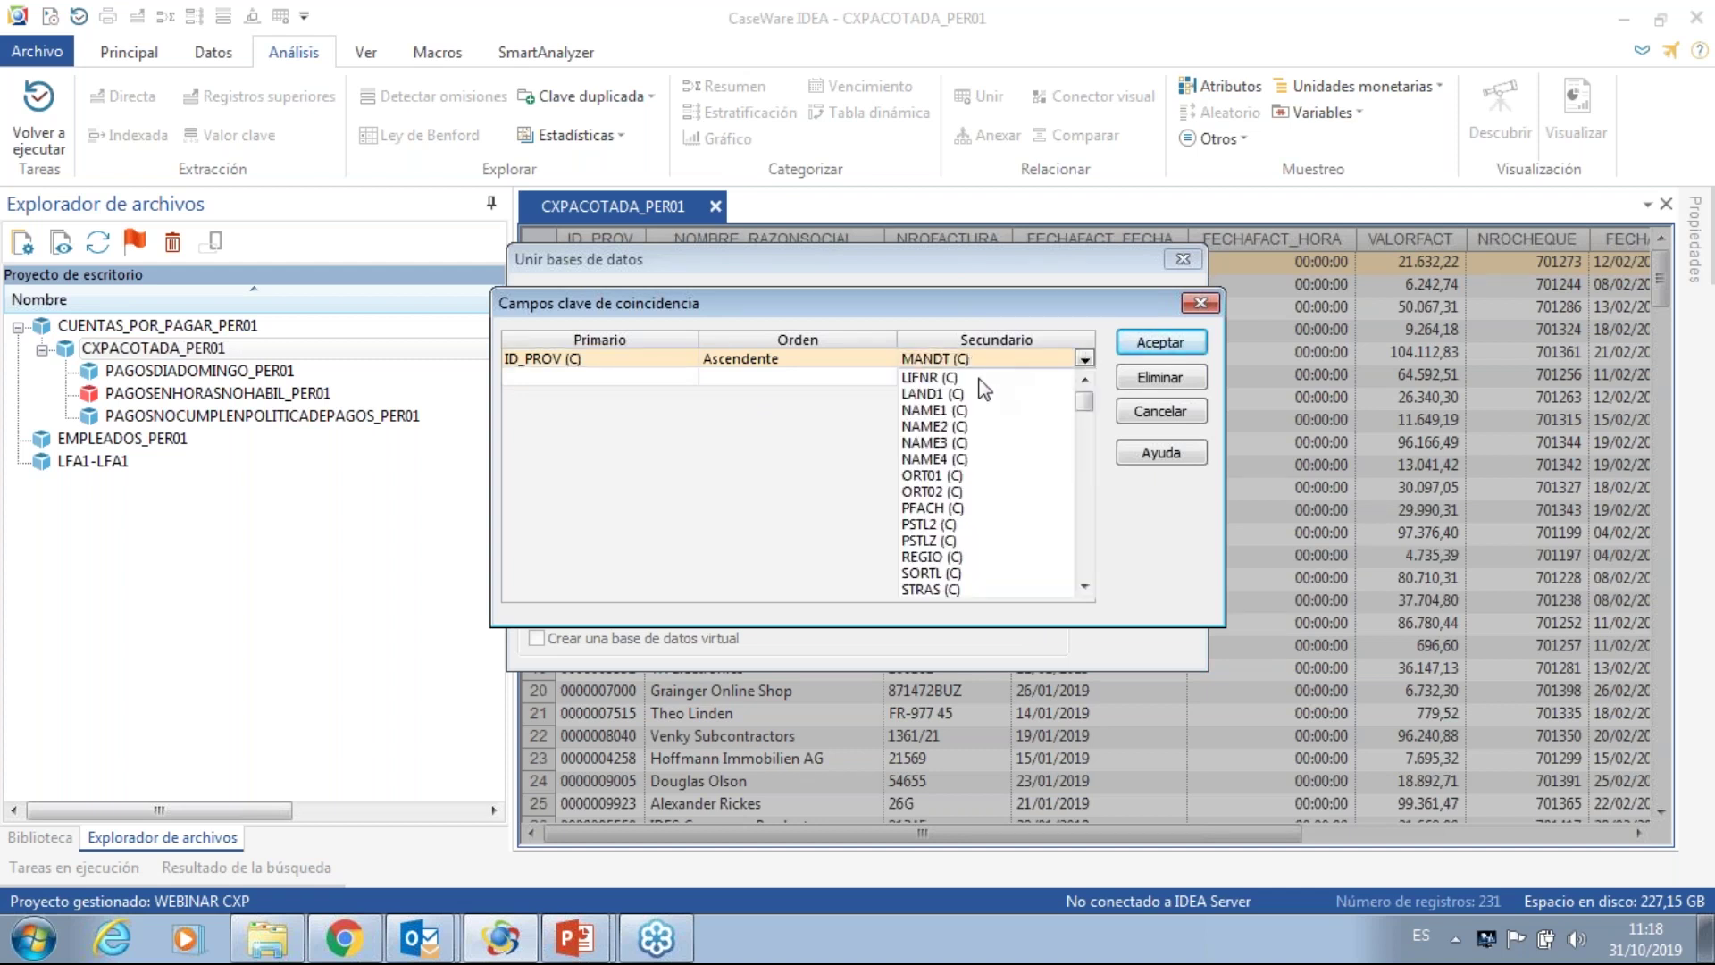
{"action": "left_click", "coordinate": [951, 378]}
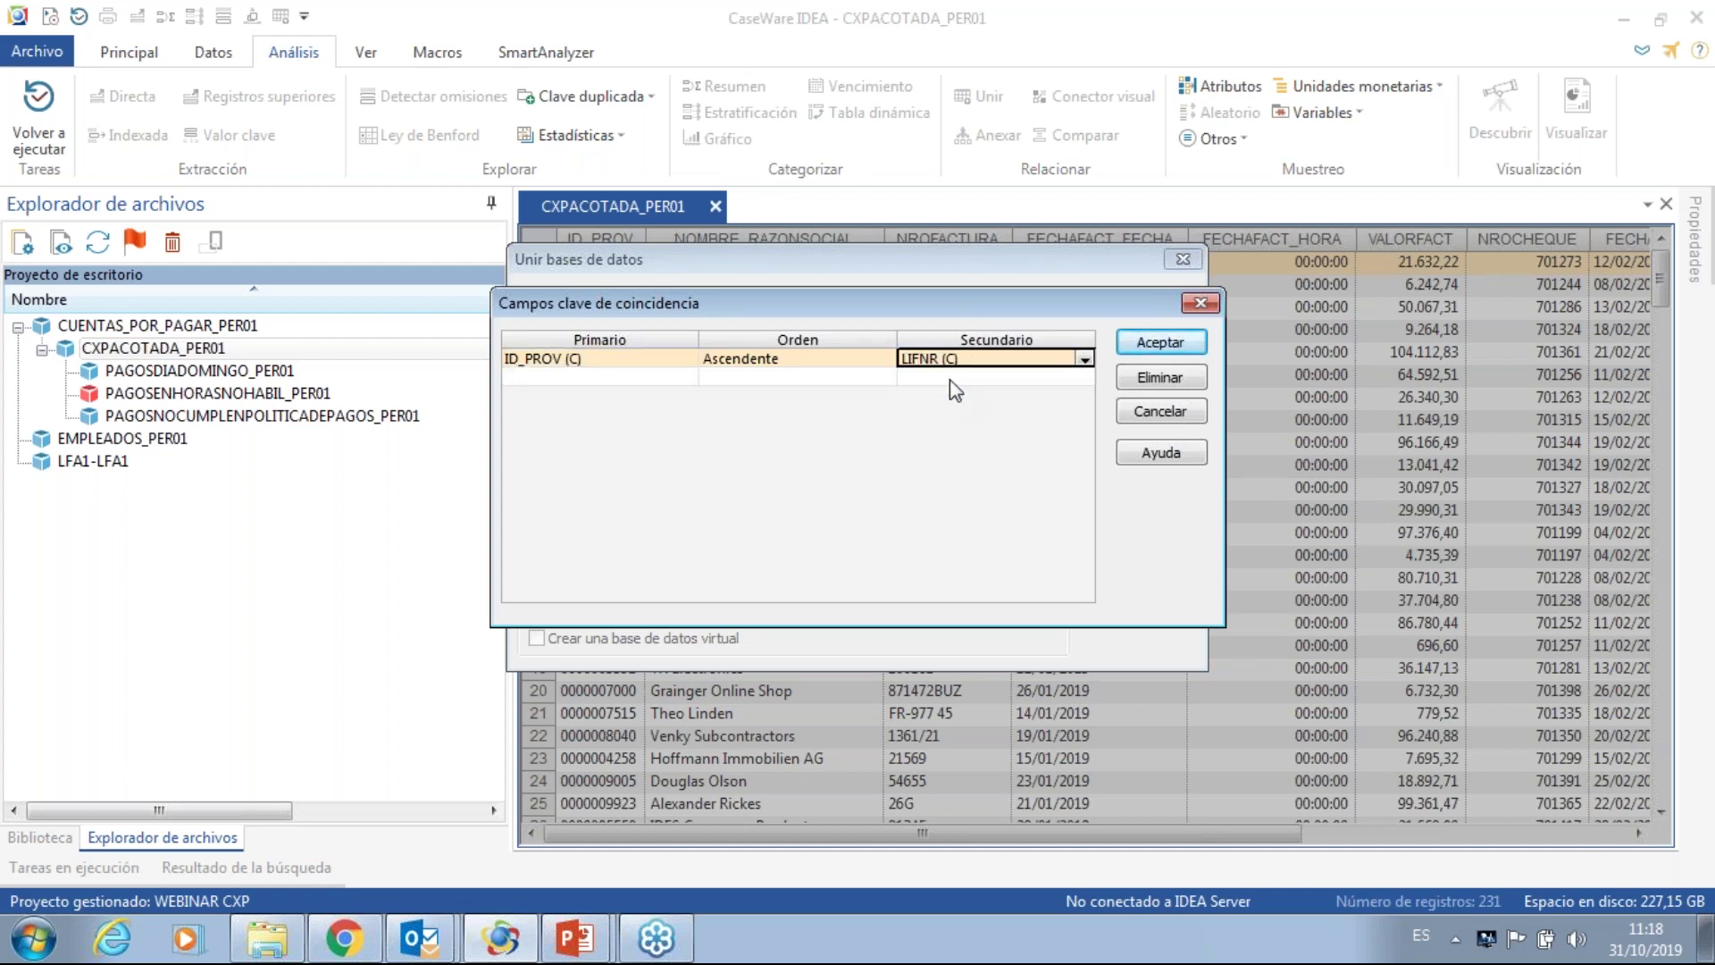
{"action": "left_click", "coordinate": [1181, 339]}
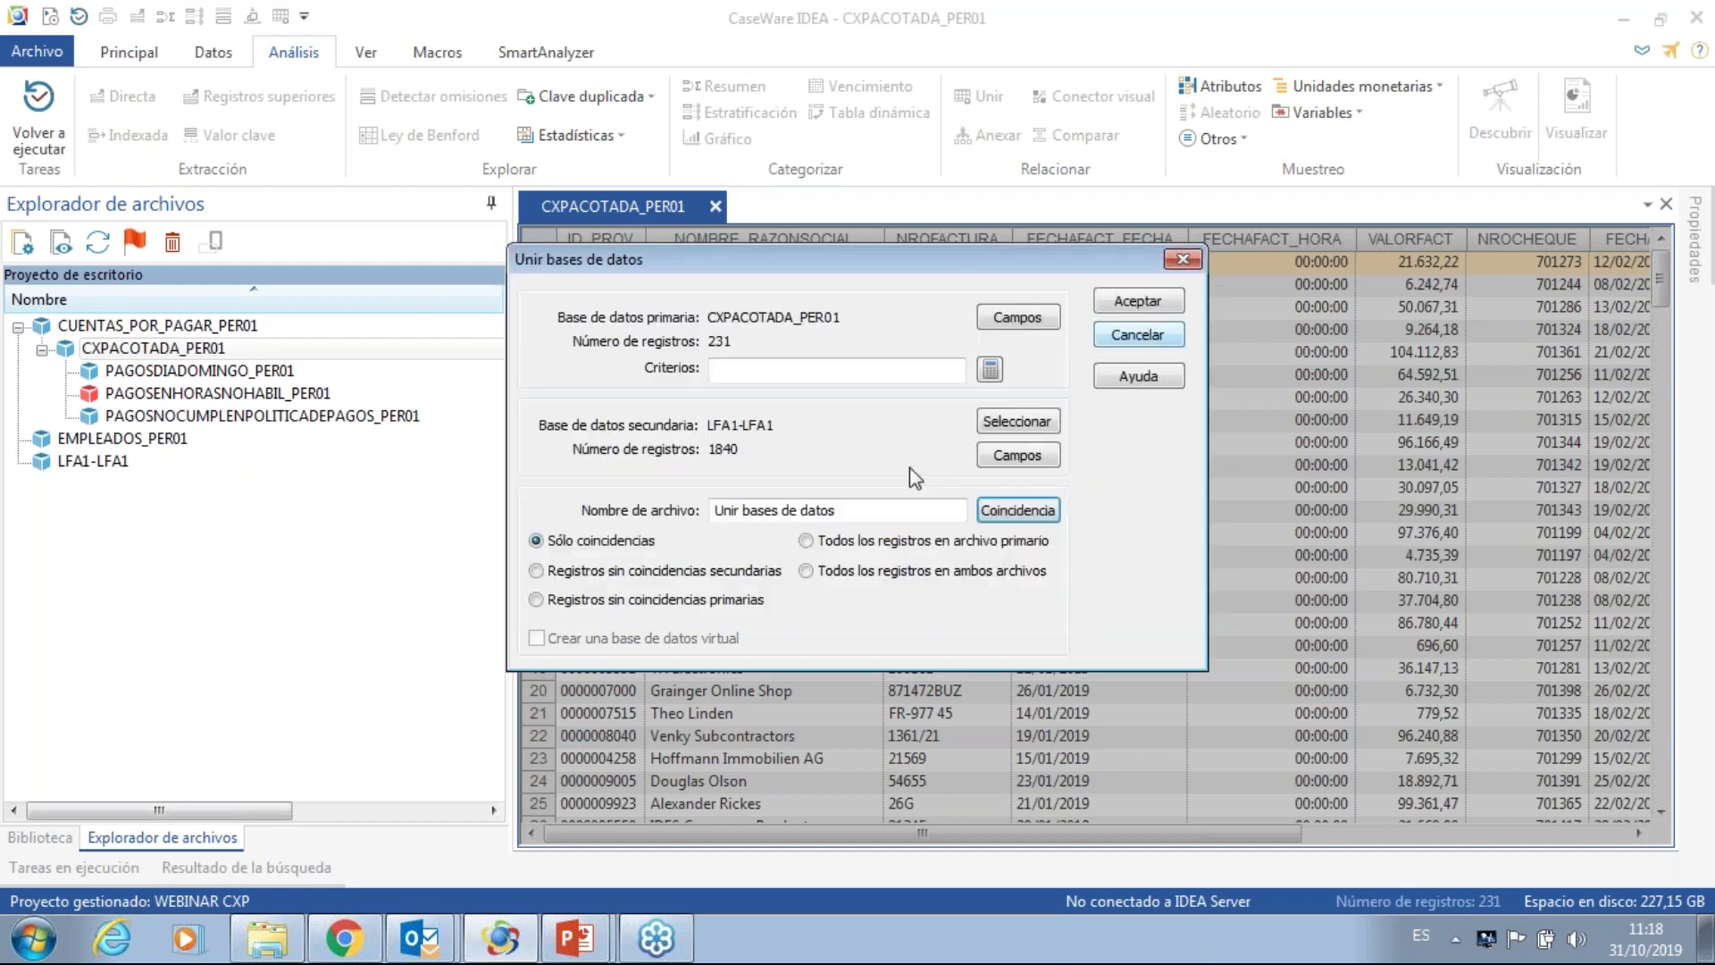
- Name the output PAGOSPROVEEDORESFICTICIOS_PER01, keep Registros sin coincidencias secundarias, and run the join
{"action": "left_click", "coordinate": [839, 509]}
{"action": "key", "text": "BackSpace"}
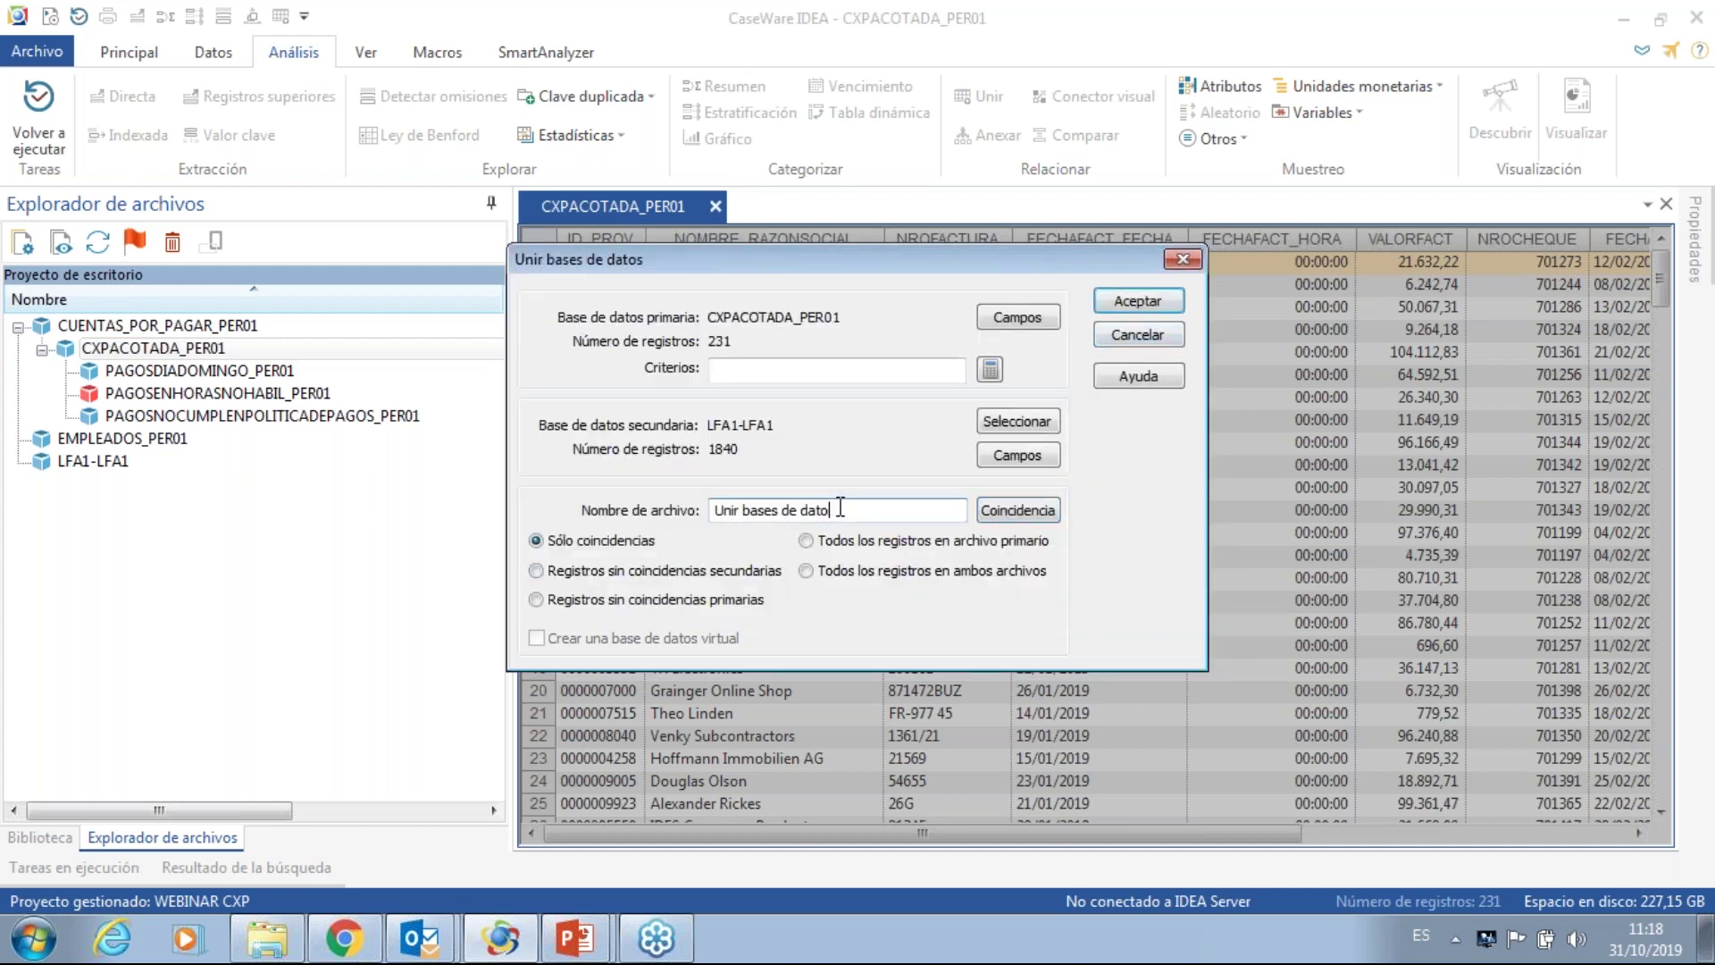
{"action": "key", "text": "BackSpace"}
{"action": "key", "text": "BackSpace"}
{"action": "key", "text": "BackSpace"}
{"action": "key", "text": "BackSpace"}
{"action": "key", "text": "BackSpace"}
{"action": "key", "text": "BackSpace"}
{"action": "key", "text": "BackSpace"}
{"action": "key", "text": "BackSpace"}
{"action": "key", "text": "BackSpace"}
{"action": "key", "text": "BackSpace"}
{"action": "key", "text": "BackSpace"}
{"action": "key", "text": "BackSpace"}
{"action": "key", "text": "BackSpace"}
{"action": "key", "text": "BackSpace"}
{"action": "key", "text": "BackSpace"}
{"action": "key", "text": "BackSpace"}
{"action": "key", "text": "BackSpace"}
{"action": "key", "text": "BackSpace"}
{"action": "type", "text": "PAGOS A"}
{"action": "key", "text": "BackSpace"}
{"action": "key", "text": "BackSpace"}
{"action": "key", "text": "BackSpace"}
{"action": "type", "text": "PROVEEDORES"}
{"action": "type", "text": "FICTI"}
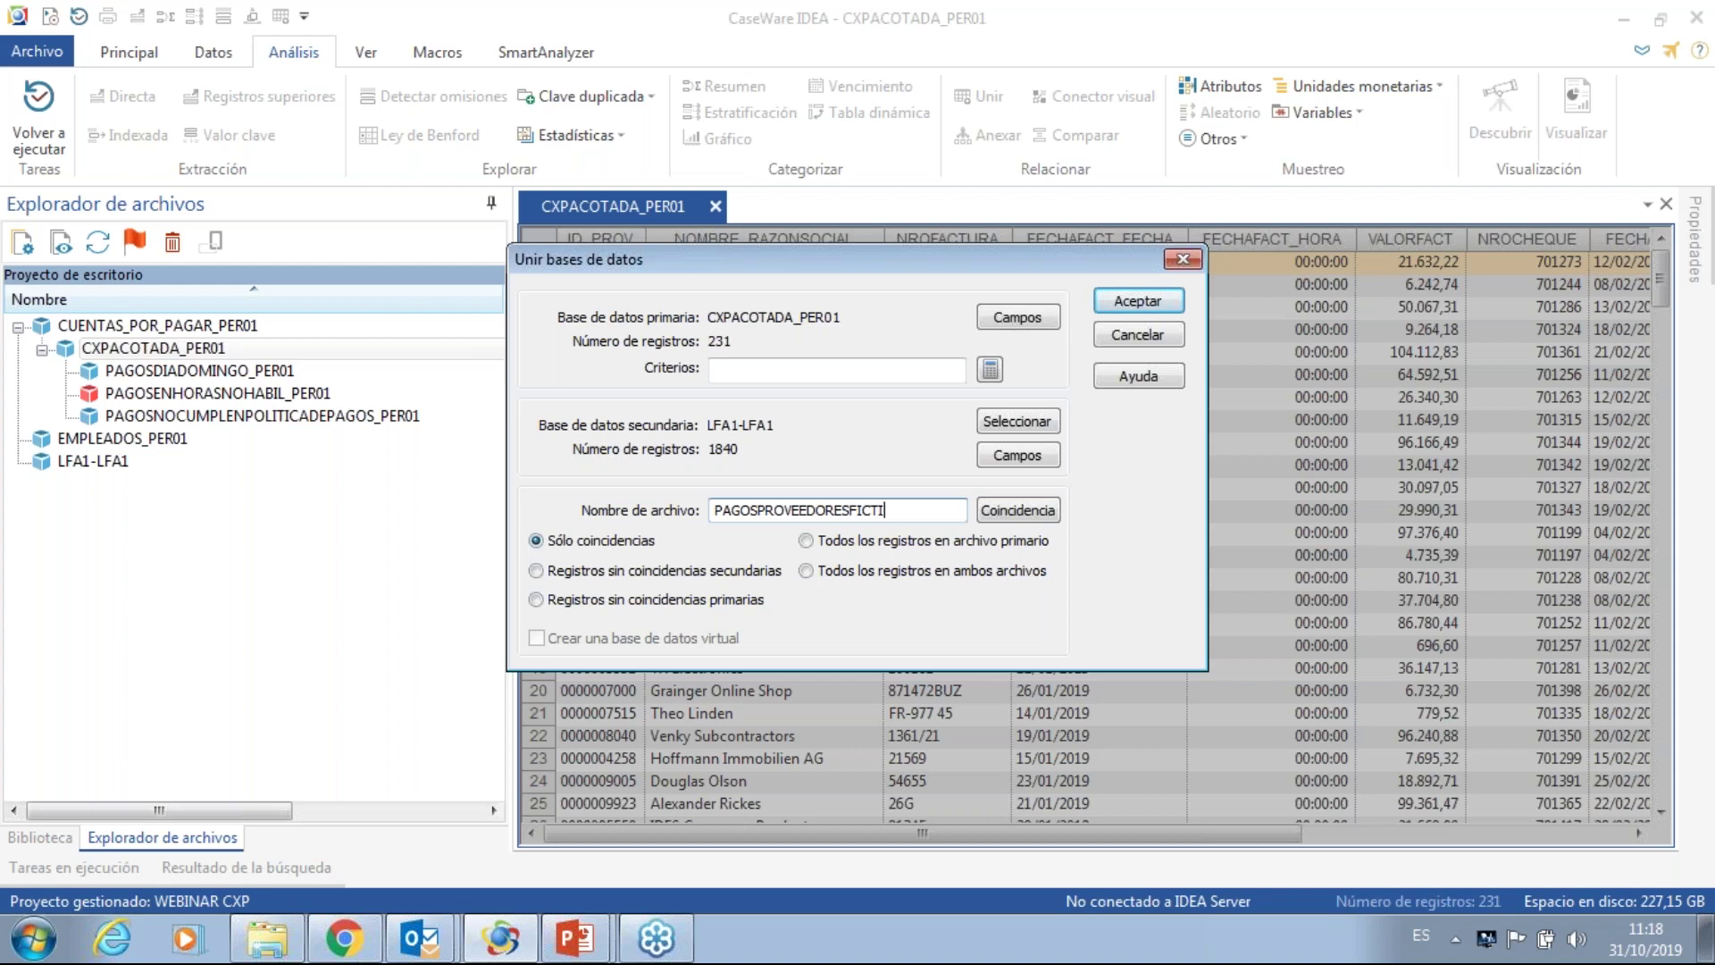
{"action": "type", "text": "CIOS_PER01"}
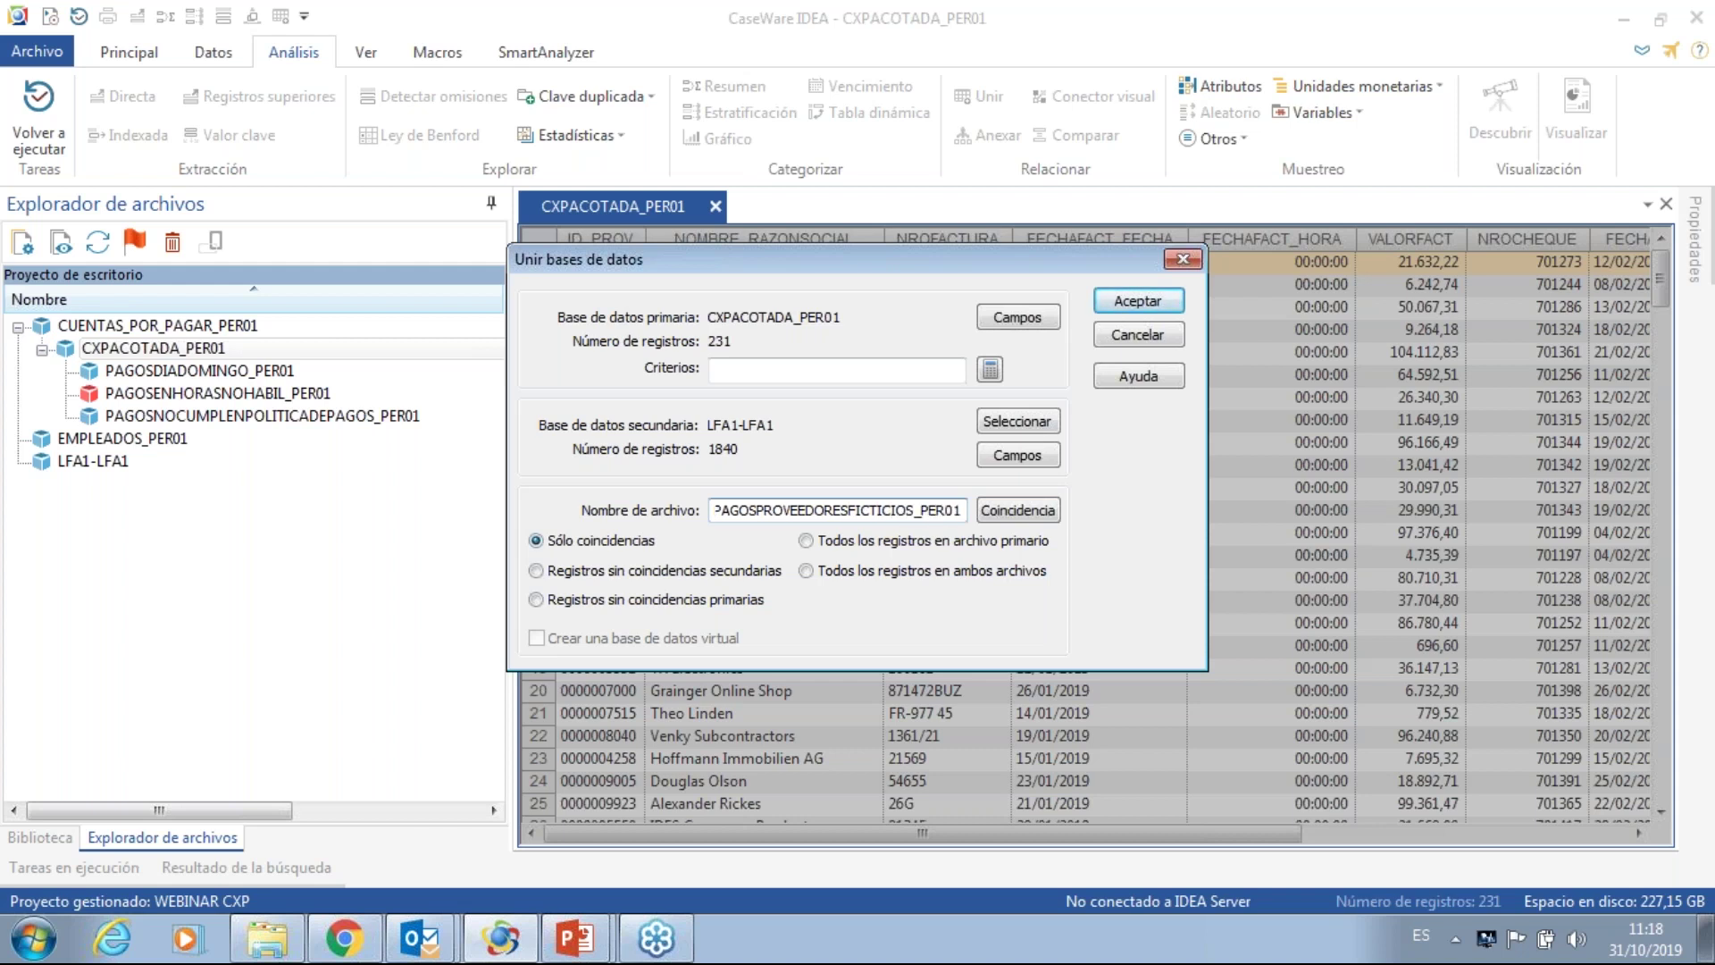
{"action": "left_click", "coordinate": [633, 573]}
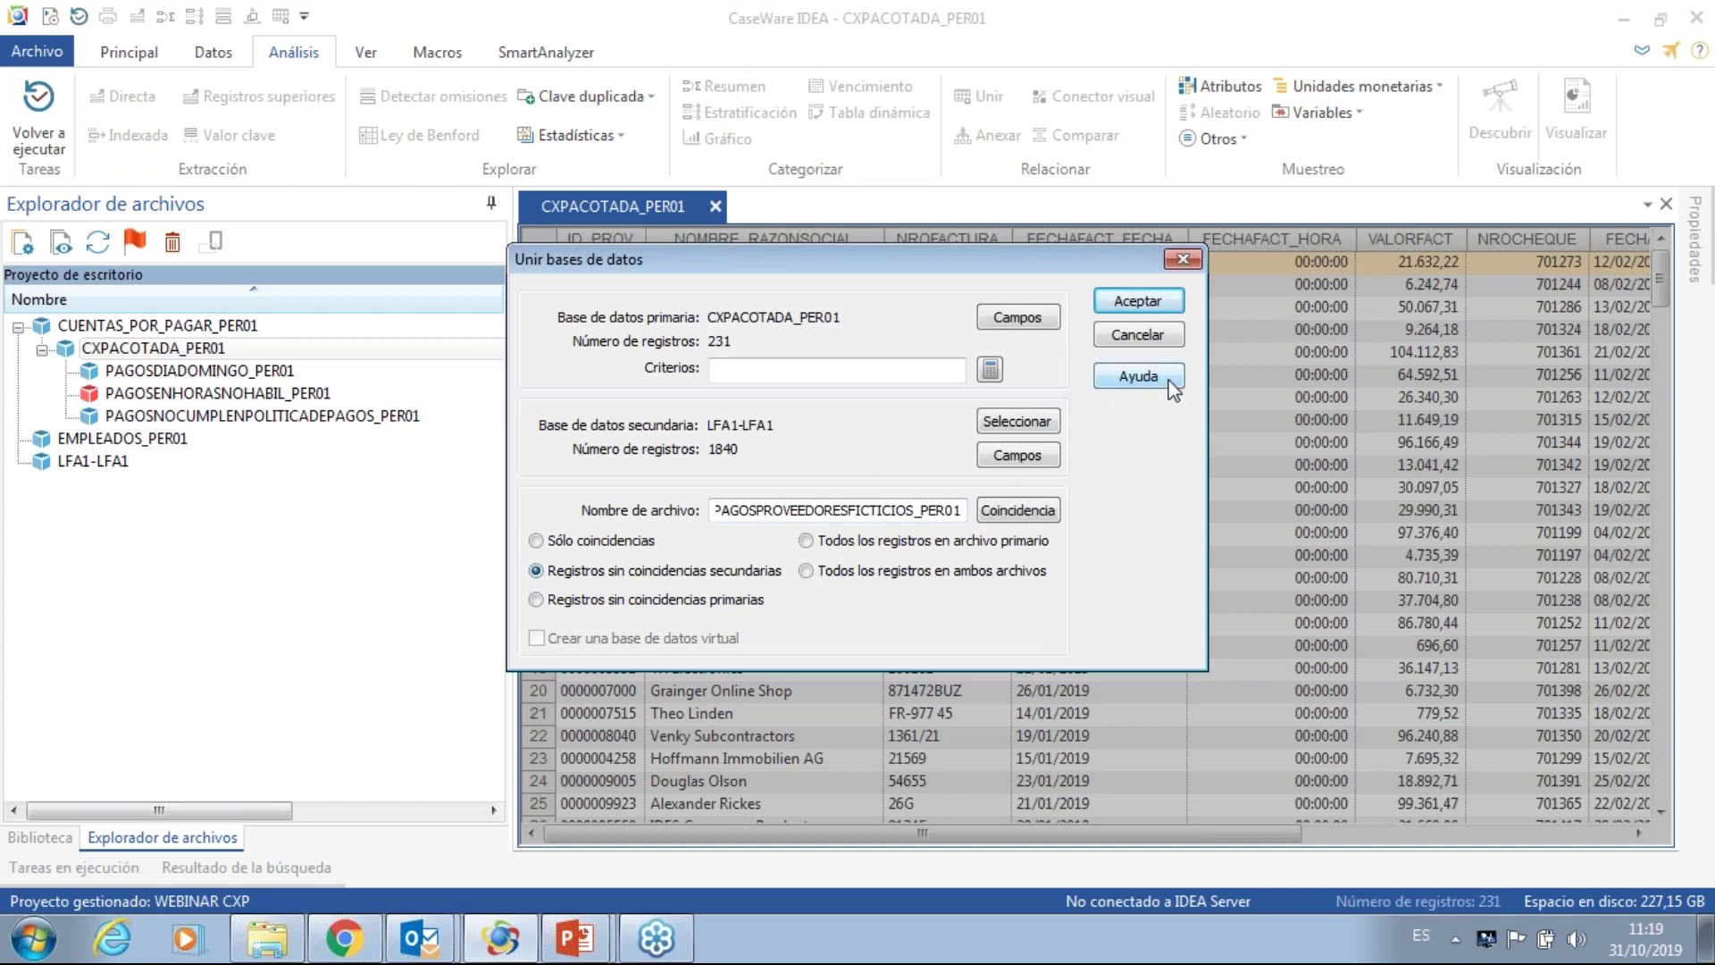
{"action": "left_click", "coordinate": [1142, 308]}
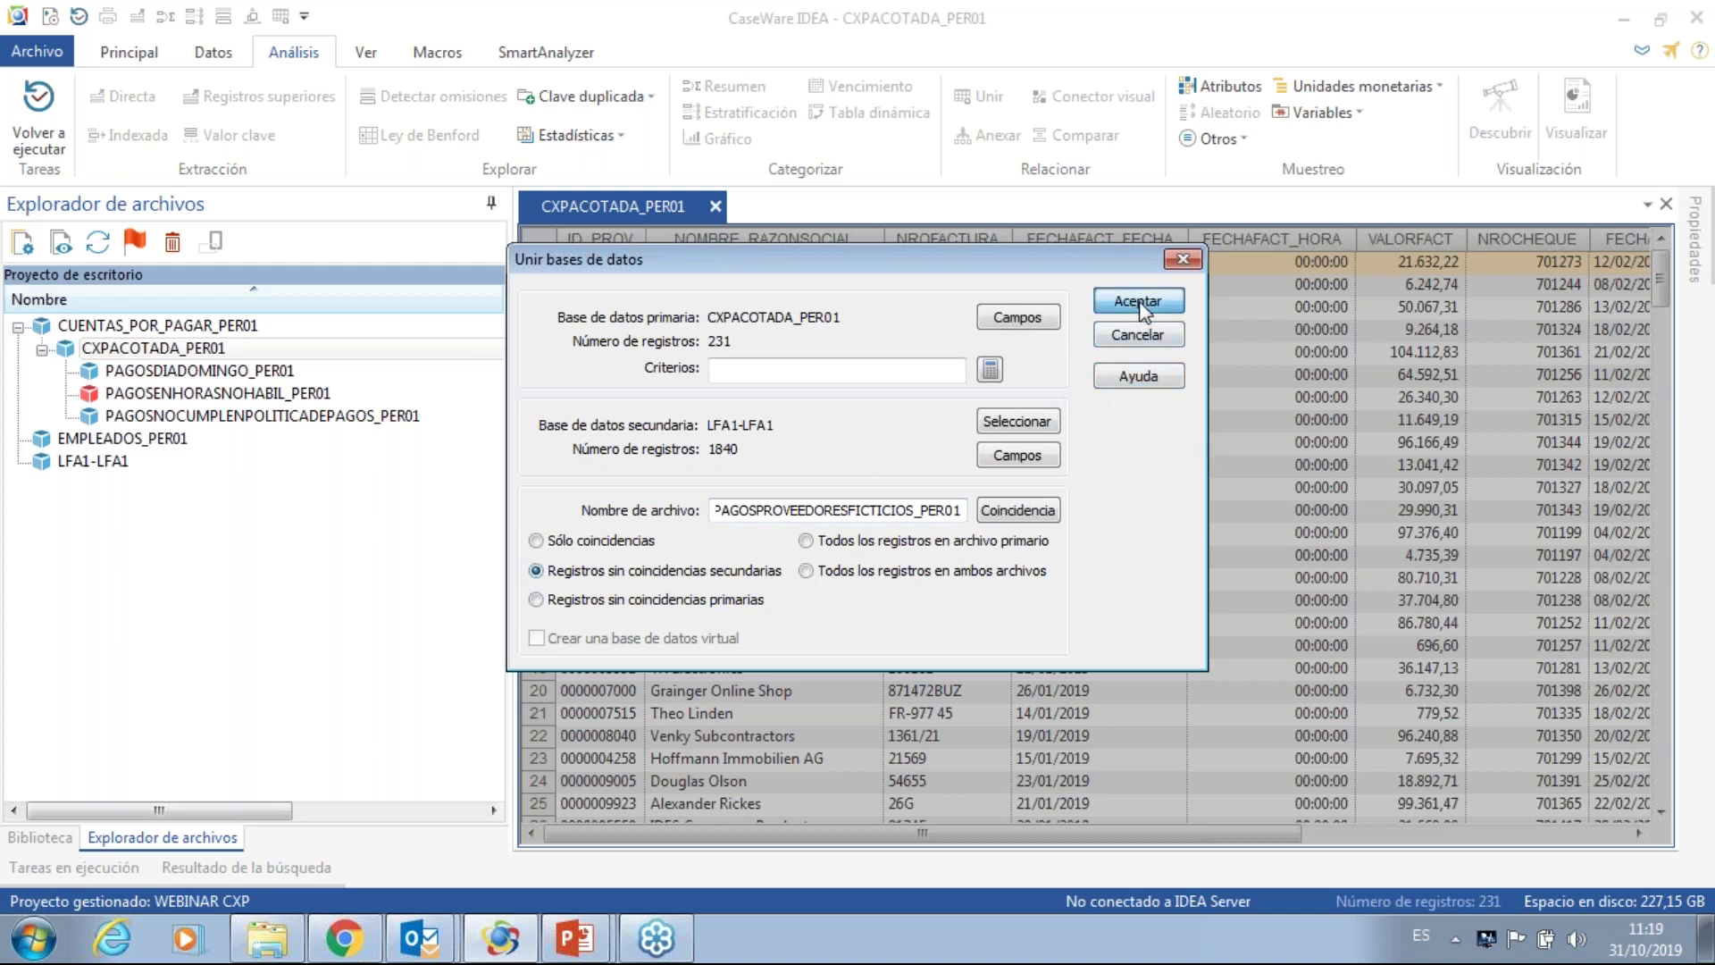
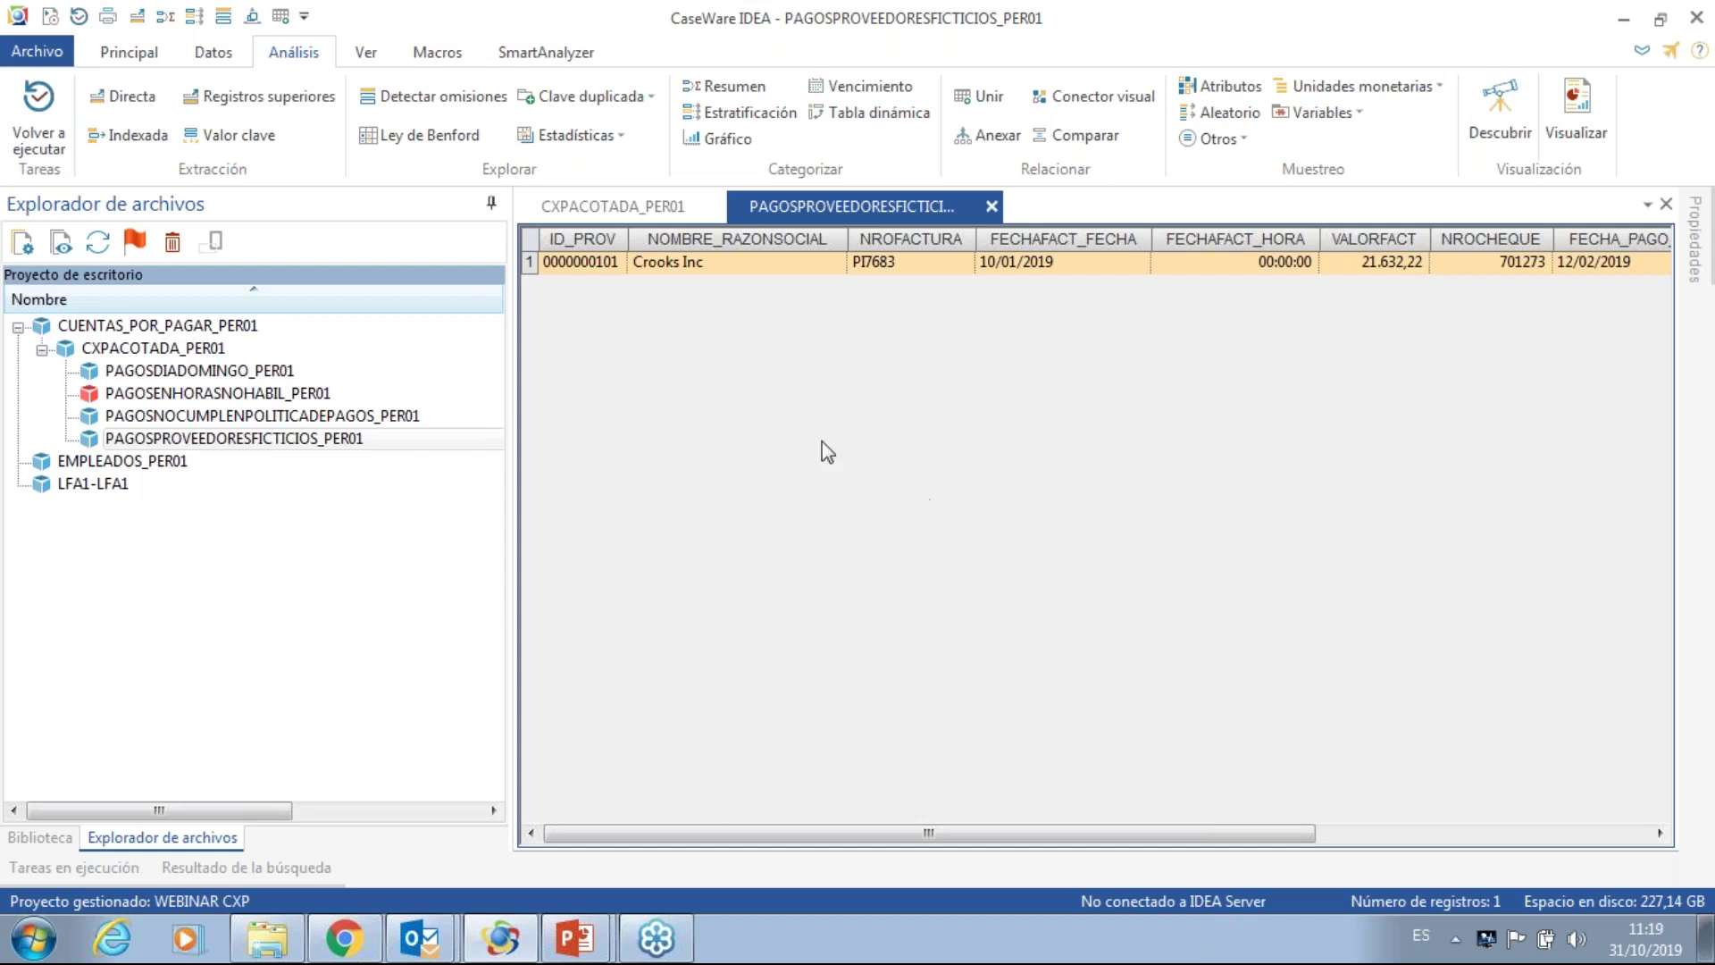
- Switch to the CXPACOTADA_PER01 database tab to show its 231 records
{"action": "left_click", "coordinate": [618, 211]}
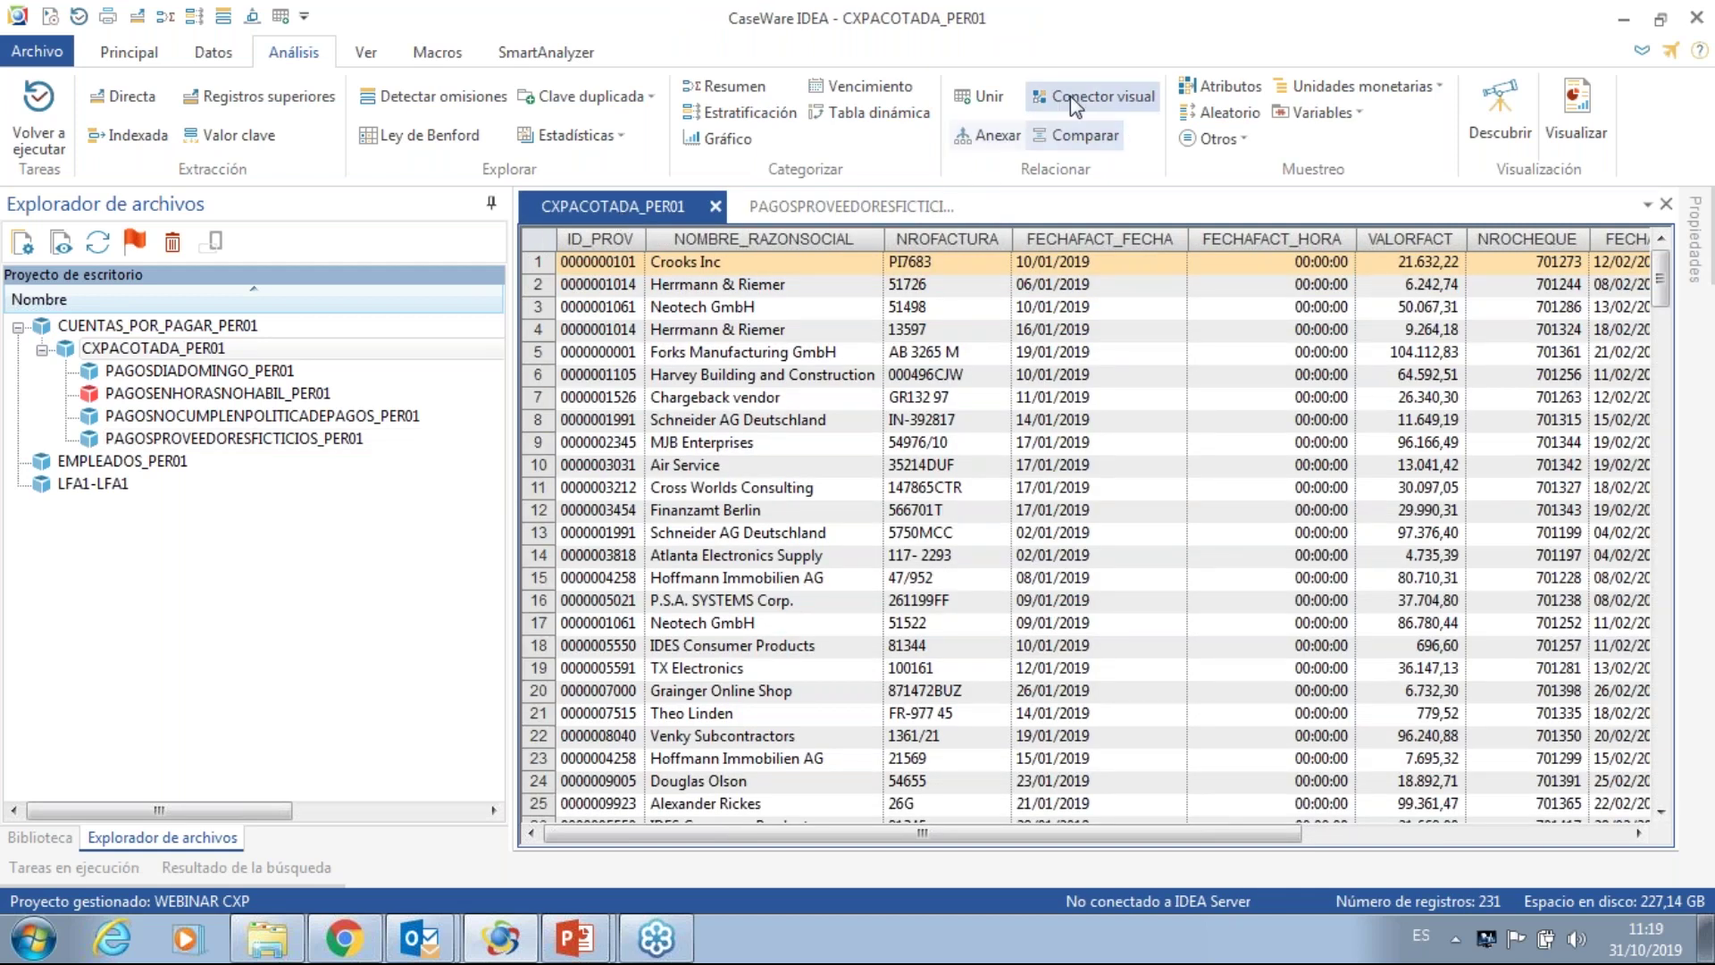
- In the Visual Connector, add EMPLEADOS_PER01 and link CXPACOTADA_PER01's ID_PROV to ID_EMP
{"action": "left_click", "coordinate": [1093, 96]}
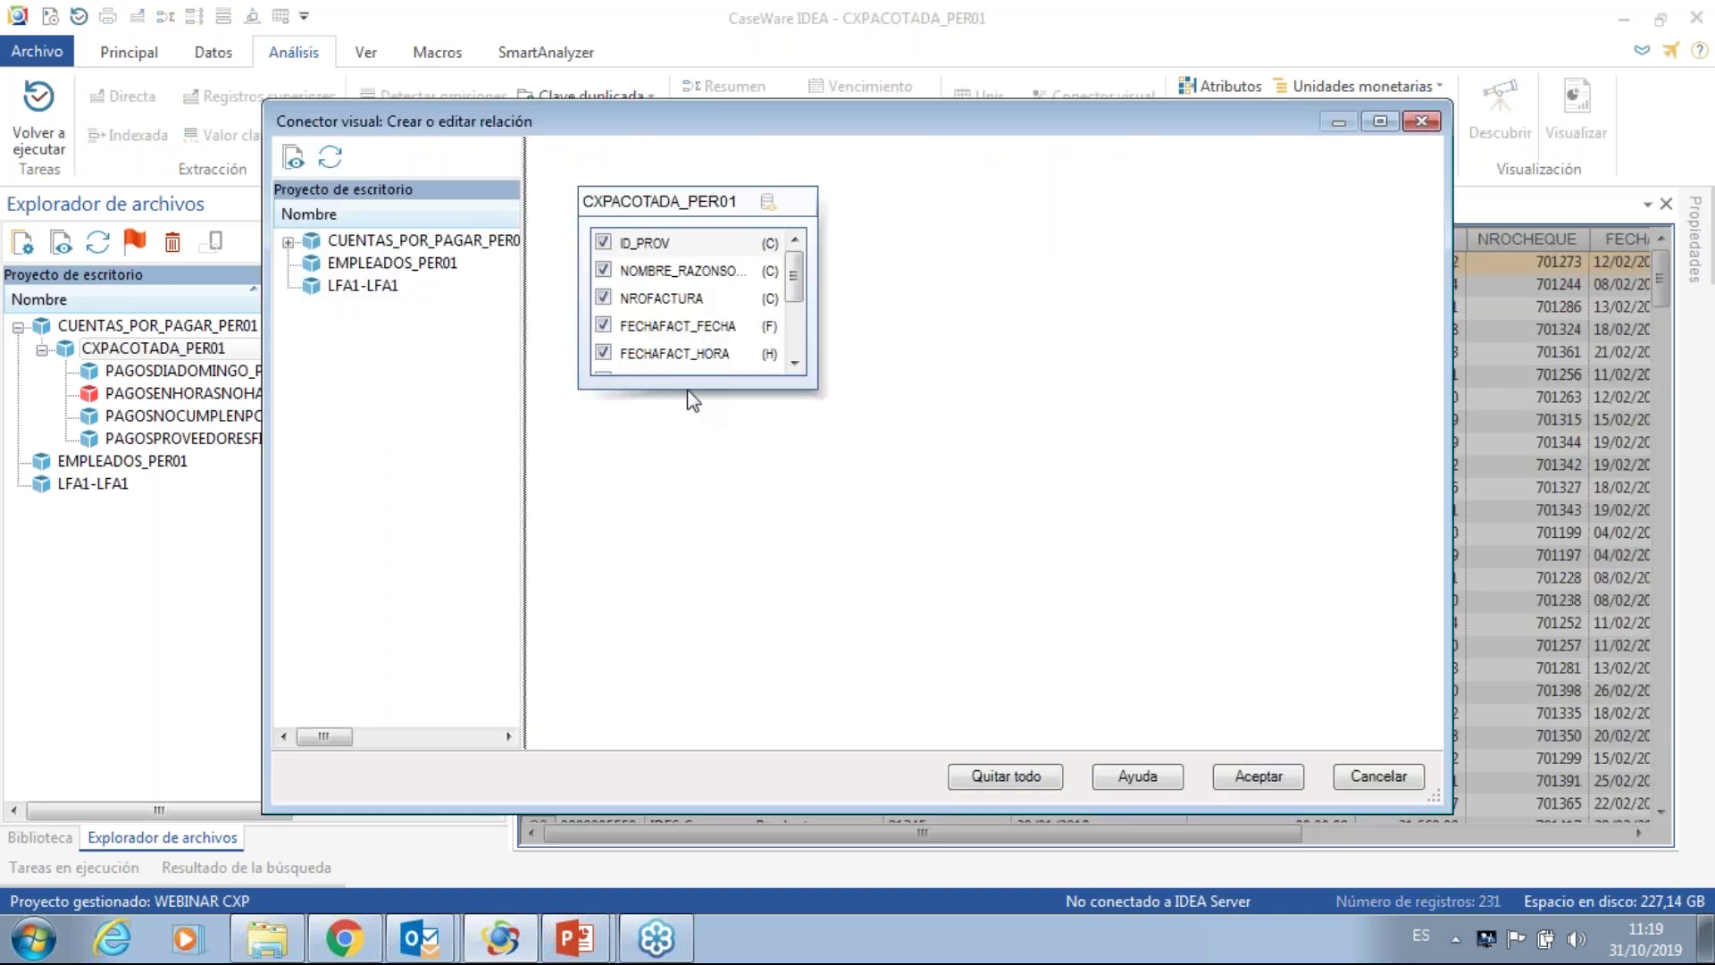
{"action": "left_click_drag", "start_coordinate": [685, 386], "coordinate": [689, 564]}
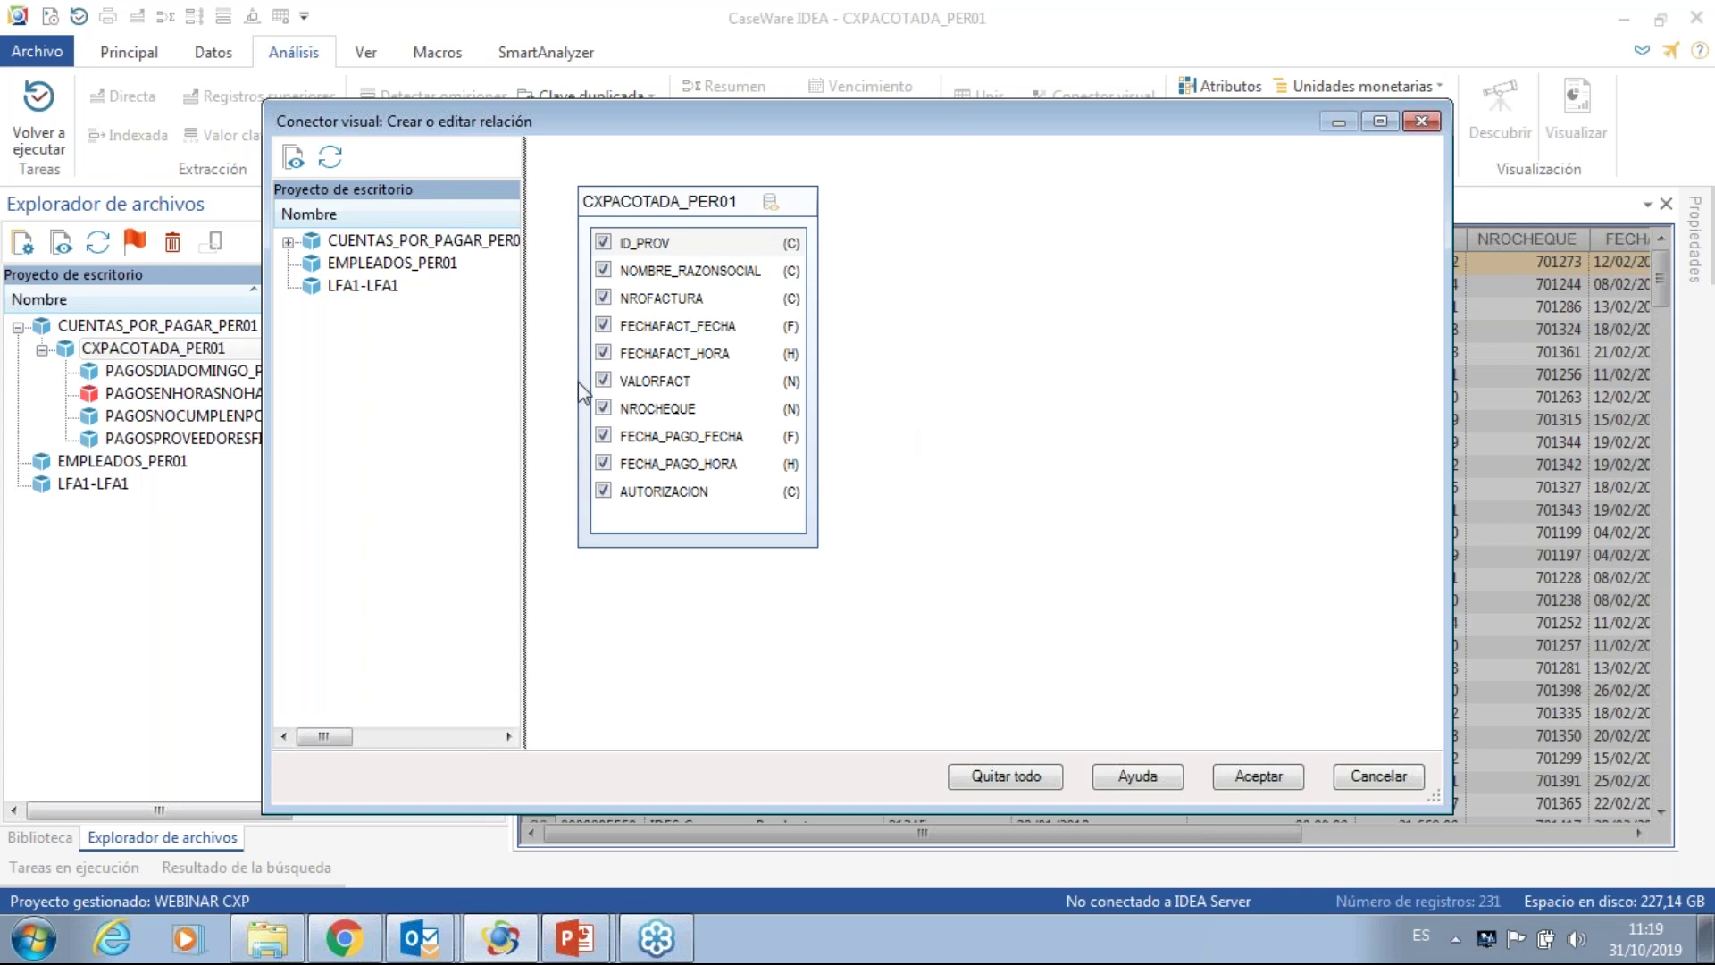
{"action": "left_click", "coordinate": [422, 273]}
{"action": "double_click", "coordinate": [422, 268]}
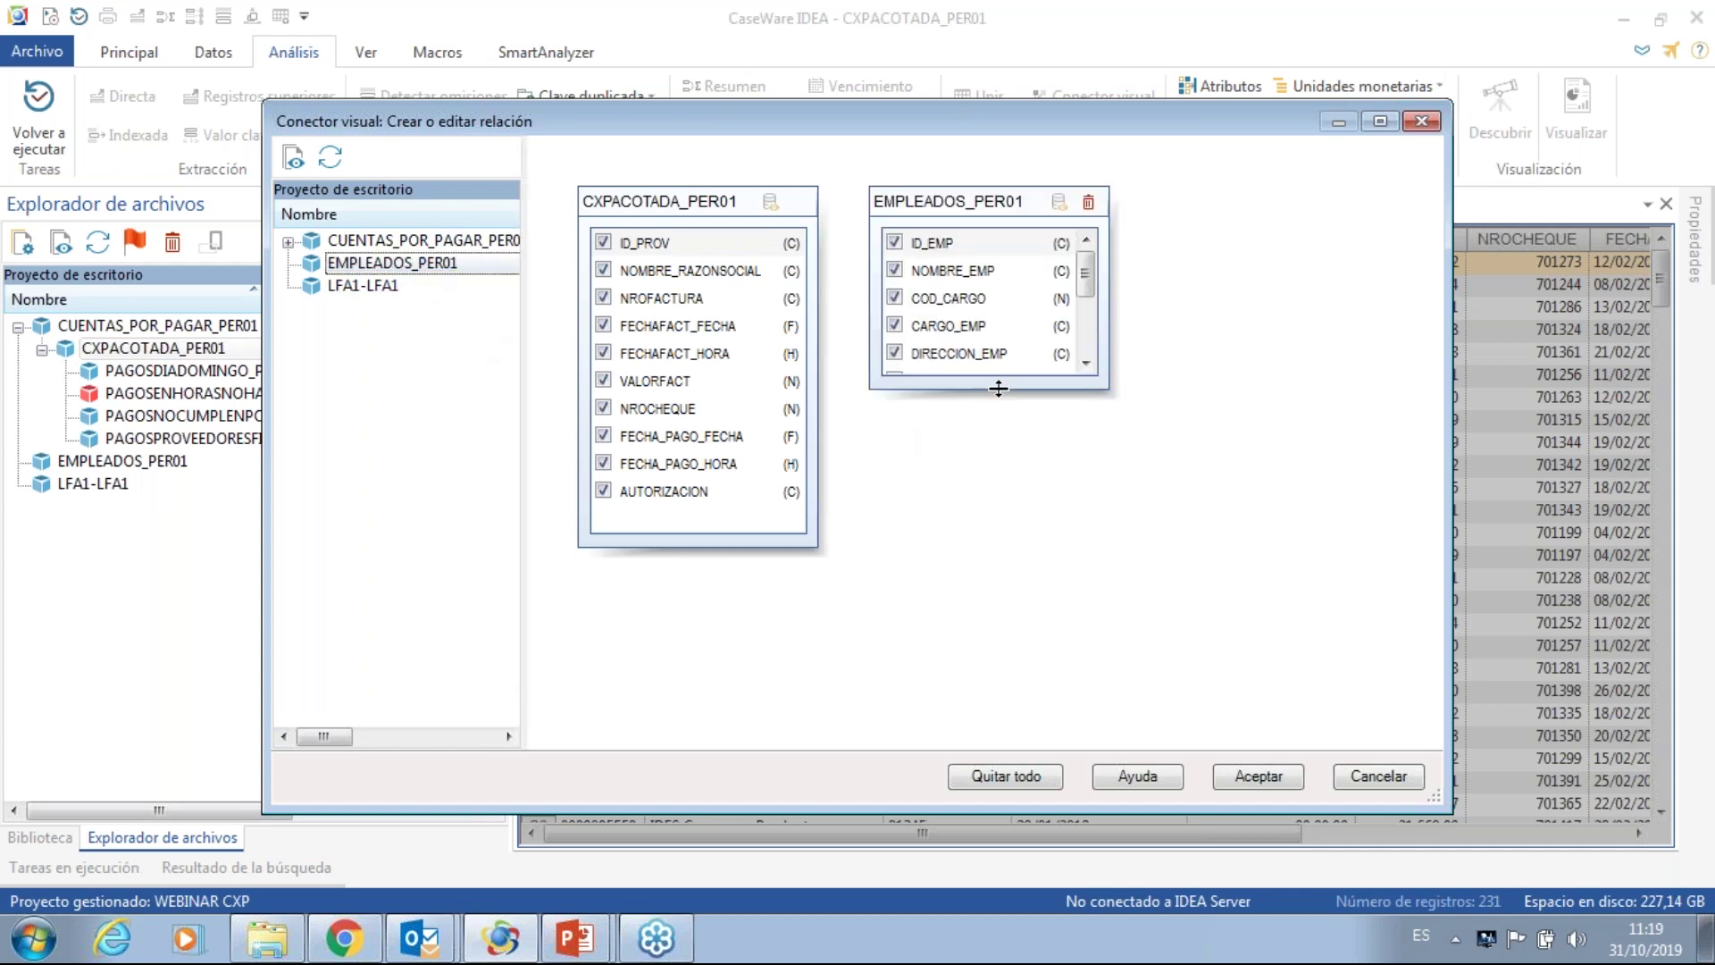
{"action": "left_click_drag", "start_coordinate": [998, 388], "coordinate": [999, 650]}
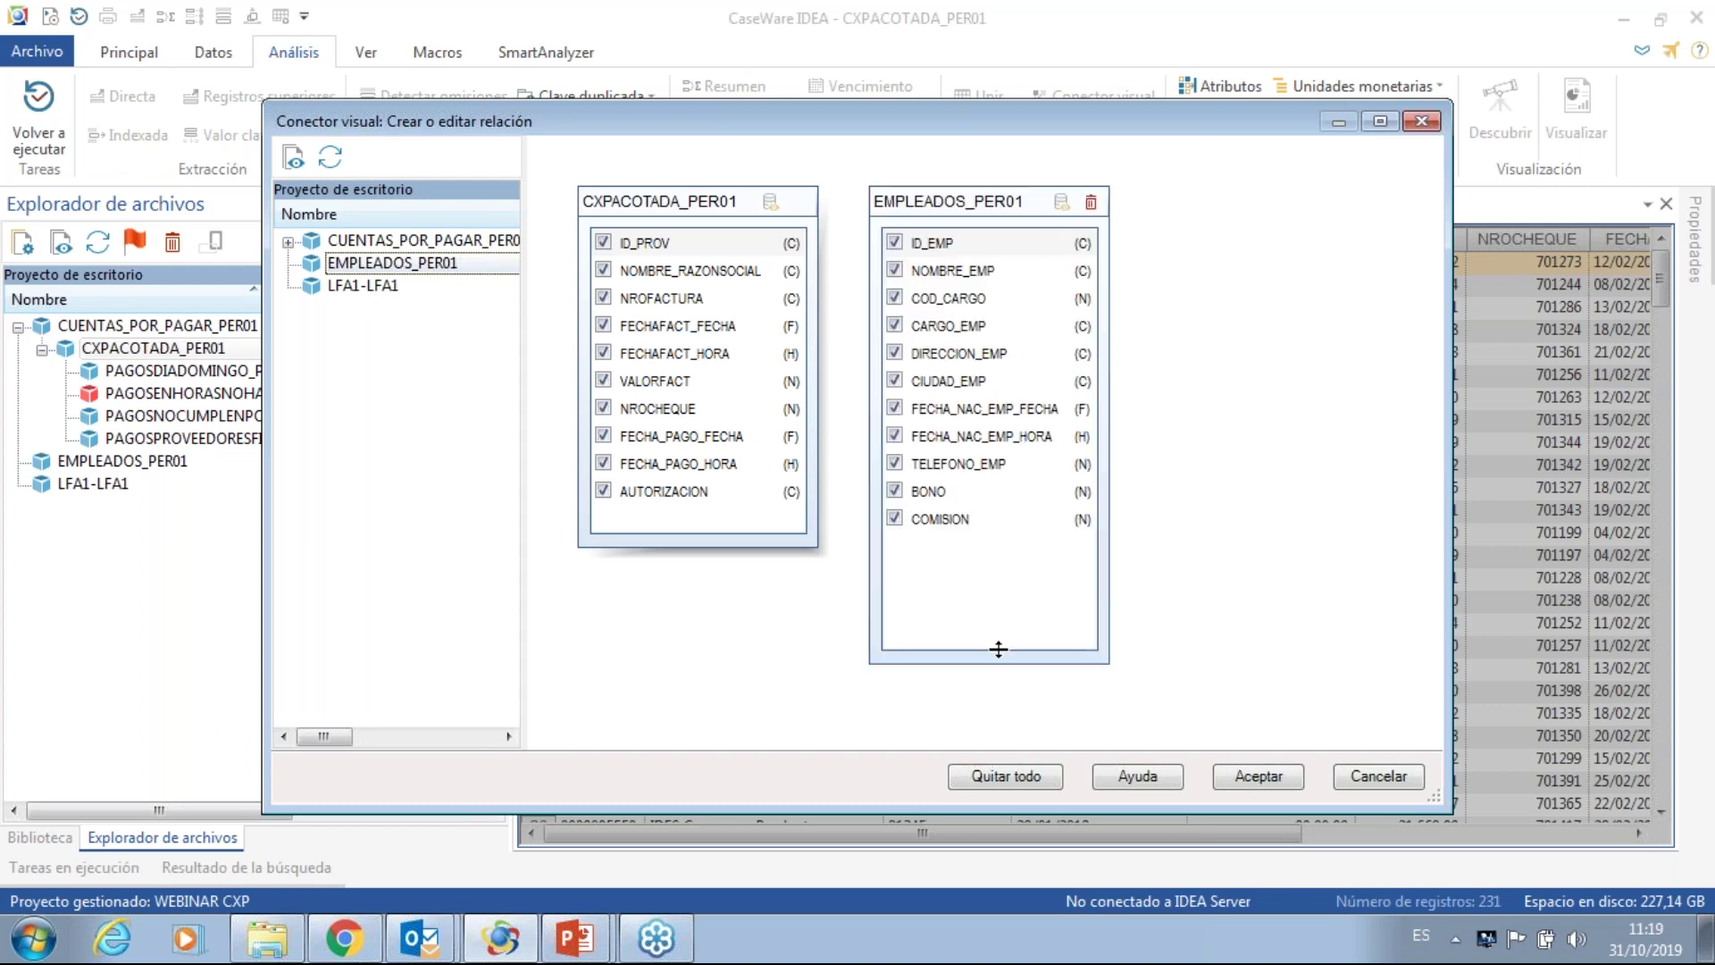
{"action": "left_click", "coordinate": [679, 242]}
{"action": "left_click_drag", "start_coordinate": [679, 242], "coordinate": [904, 240]}
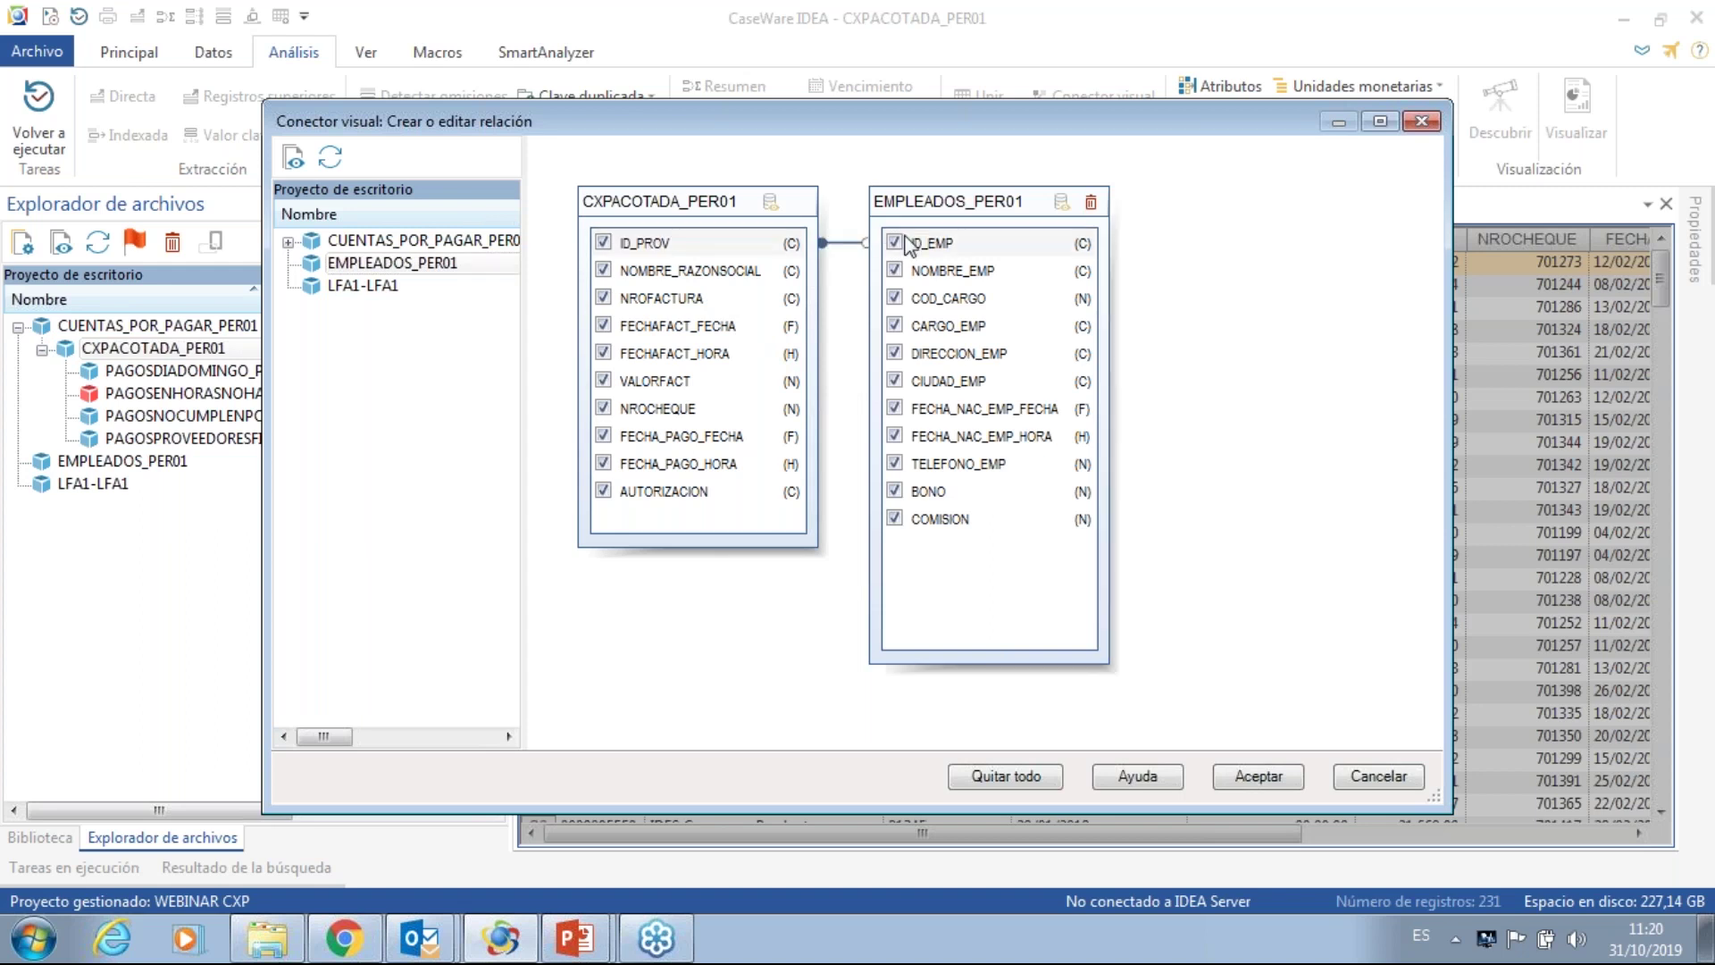
- Exclude FECHA_NAC_EMP_FECHA, FECHA_NAC_EMP_HORA, BONO and COMISION fields, then confirm the relation
{"action": "left_click", "coordinate": [894, 408]}
{"action": "left_click", "coordinate": [894, 436]}
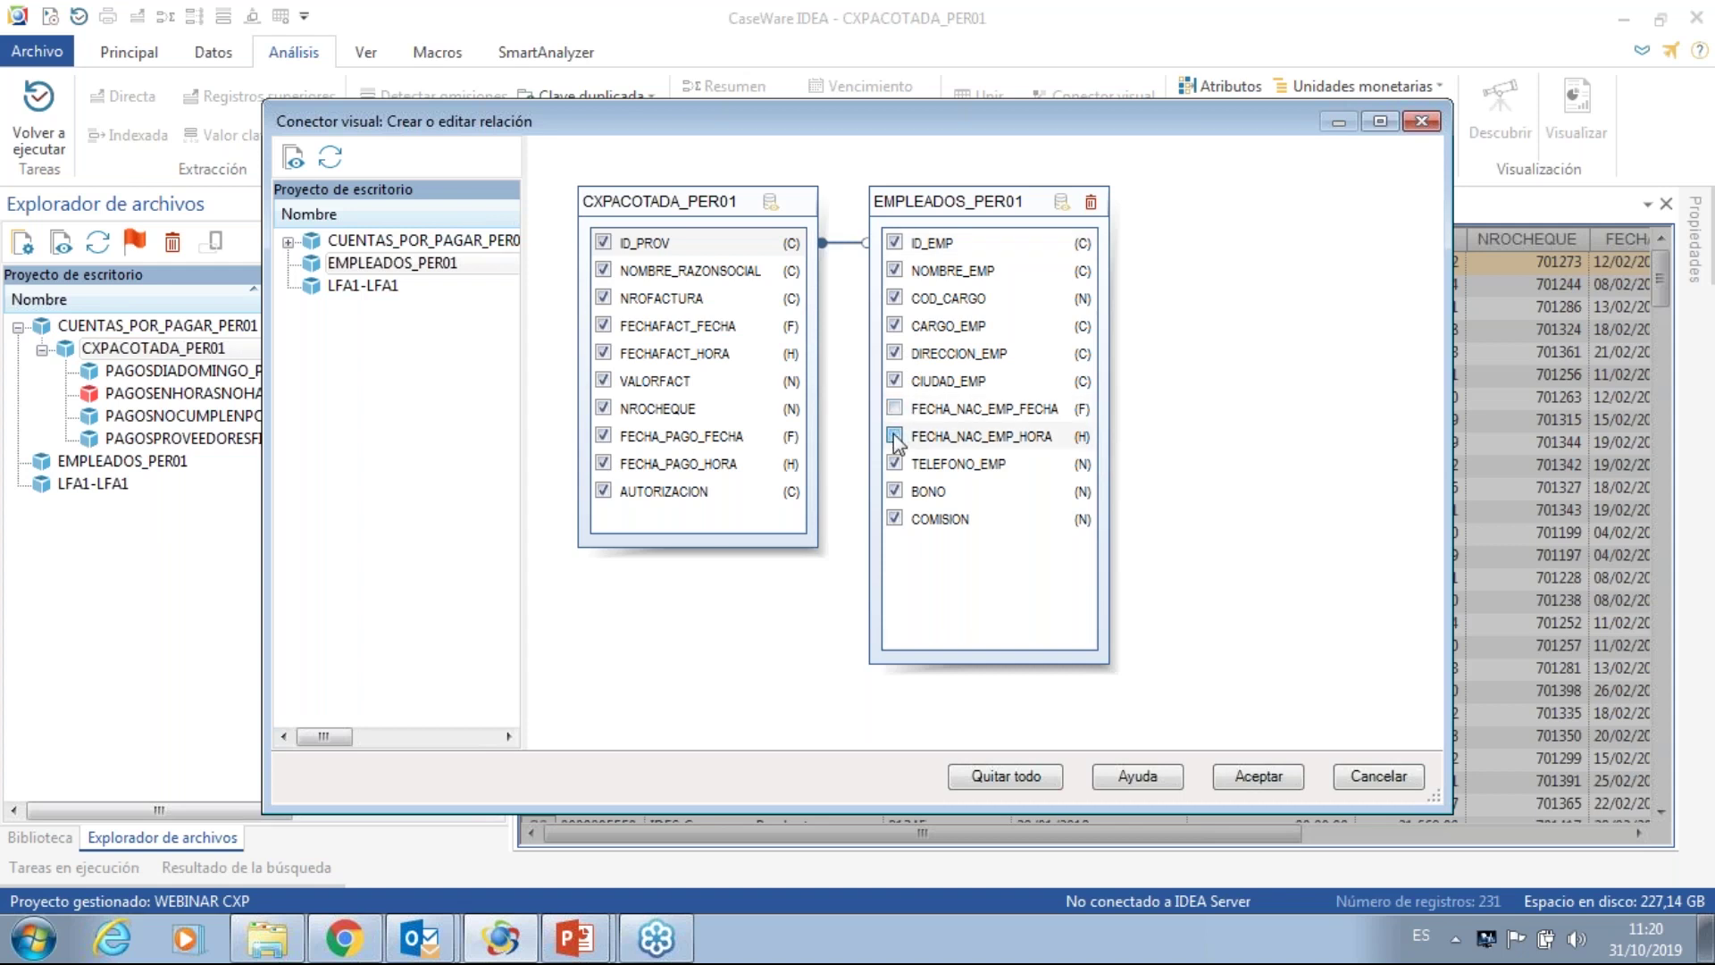
{"action": "left_click", "coordinate": [894, 491]}
{"action": "left_click", "coordinate": [894, 519]}
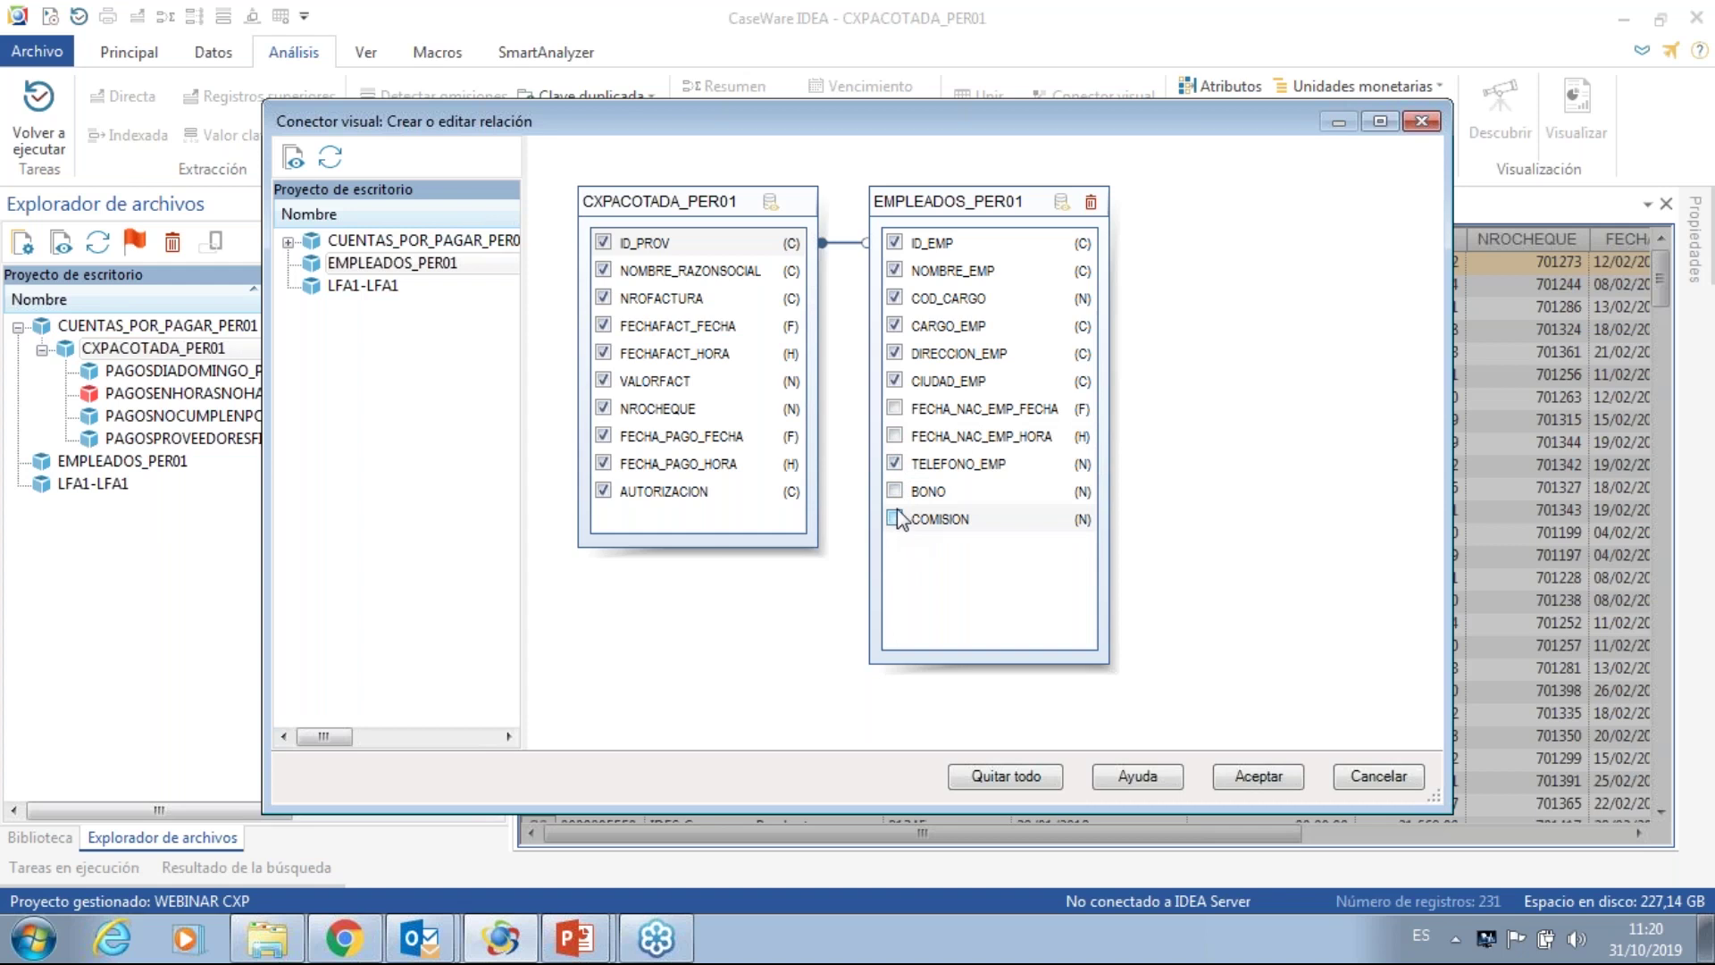
{"action": "left_click", "coordinate": [1247, 776]}
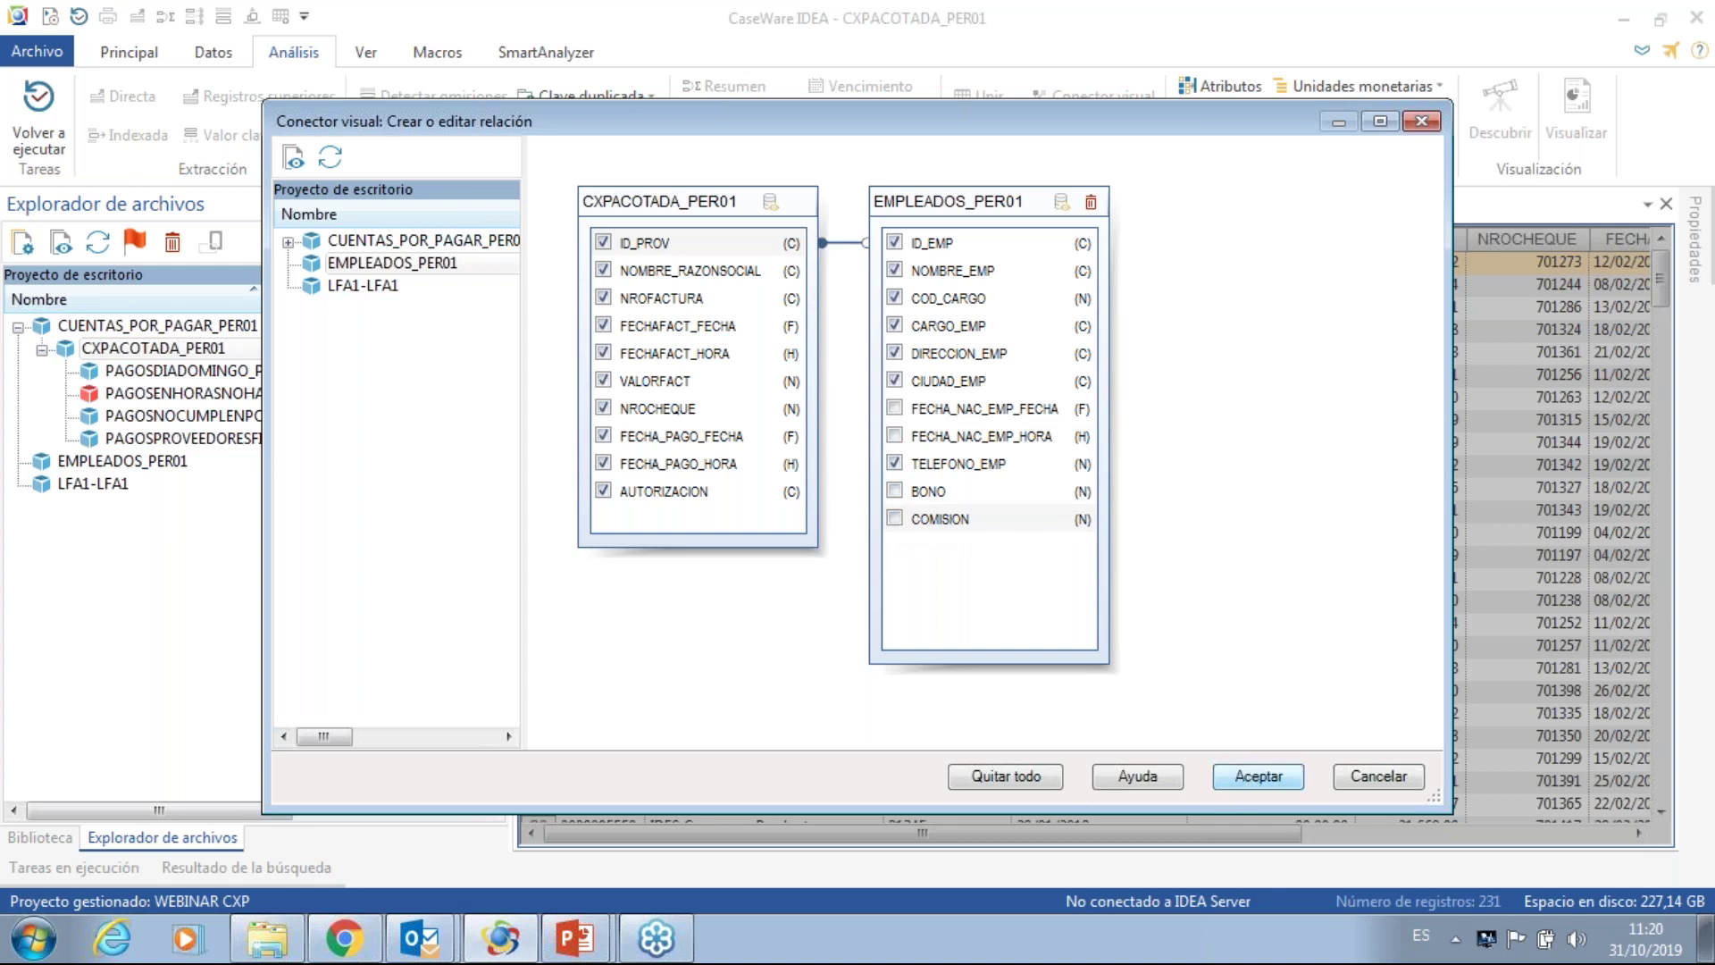
{"action": "left_click", "coordinate": [1258, 776]}
{"action": "double_click", "coordinate": [739, 499]}
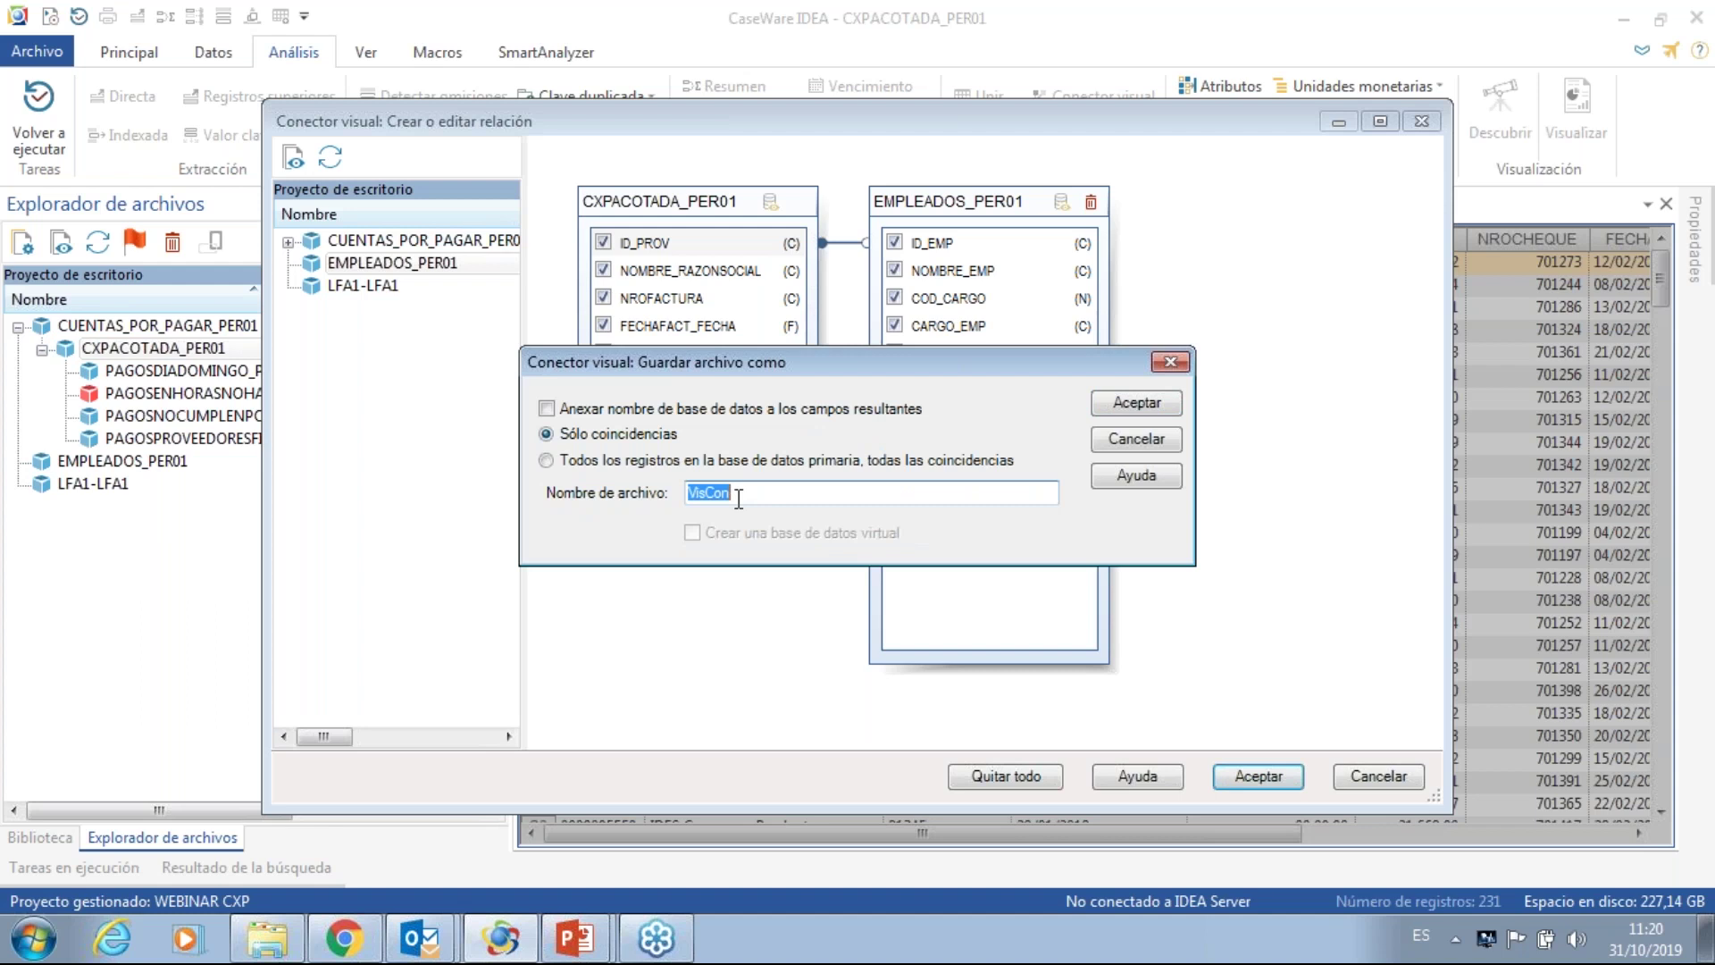
- Save the matches-only output as PAGOSAPROVEEDORES_EMPLEADOS_PER01, which opens with 0 records
{"action": "type", "text": "PAGOS A"}
{"action": "key", "text": "BackSpace"}
{"action": "key", "text": "BackSpace"}
{"action": "type", "text": "APROVEEDORES"}
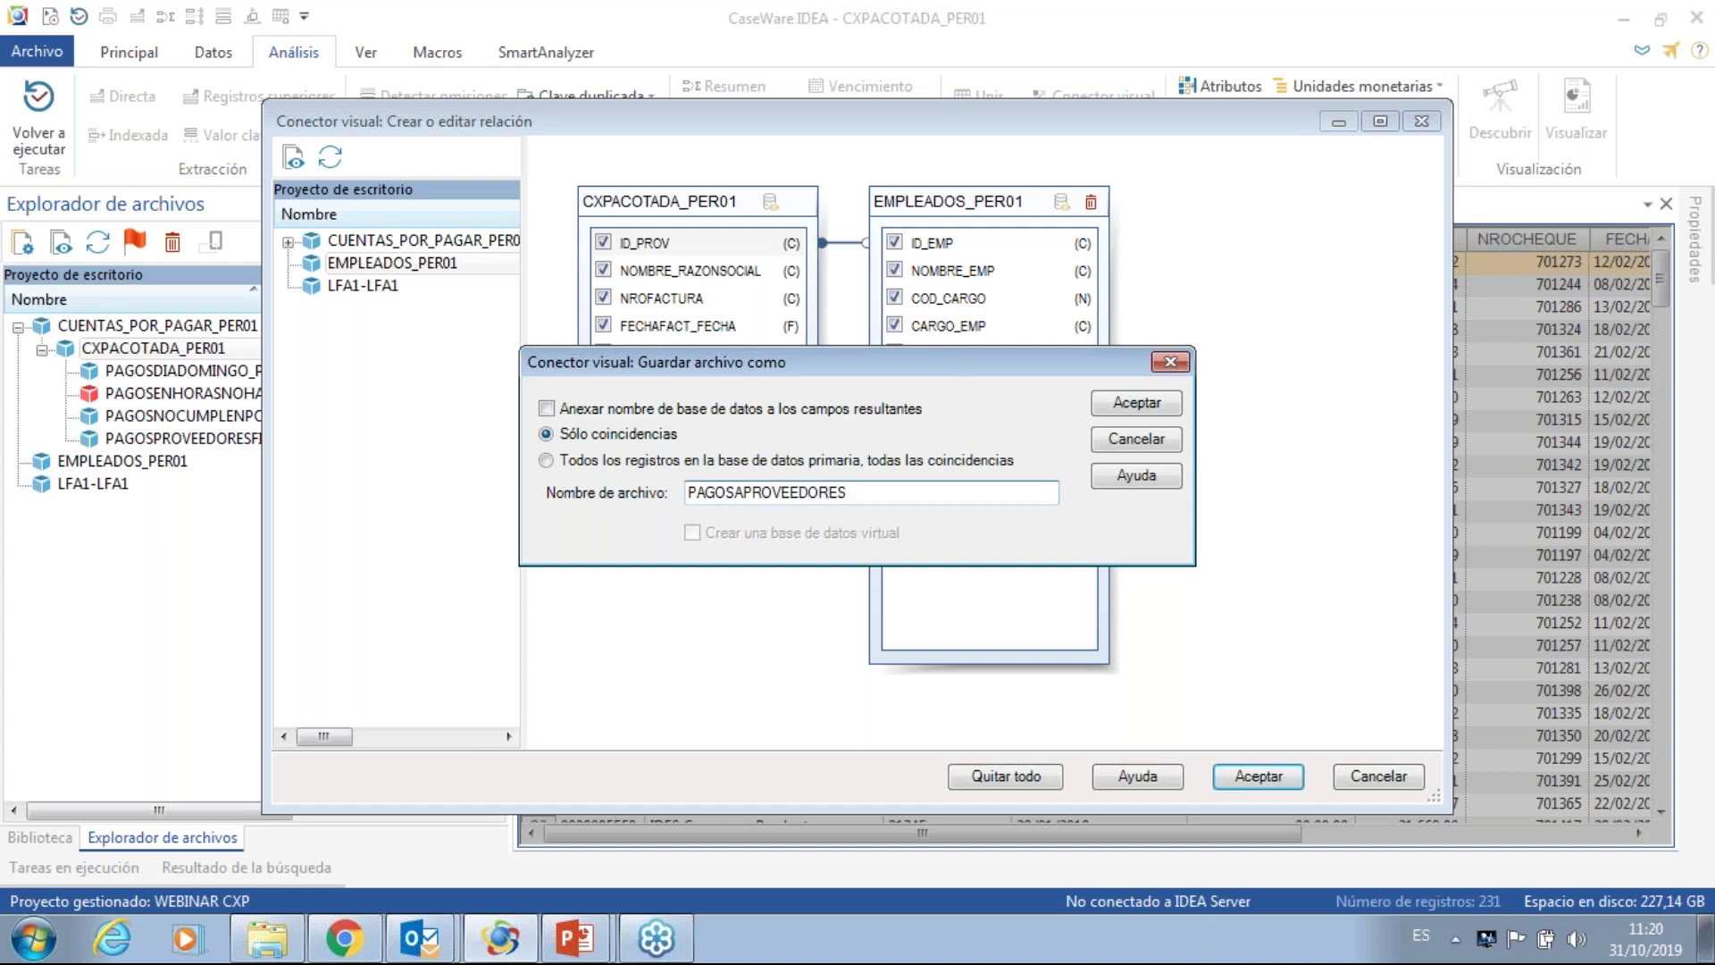
{"action": "type", "text": "_EMPLEADOS_PER01"}
{"action": "left_click", "coordinate": [1134, 403]}
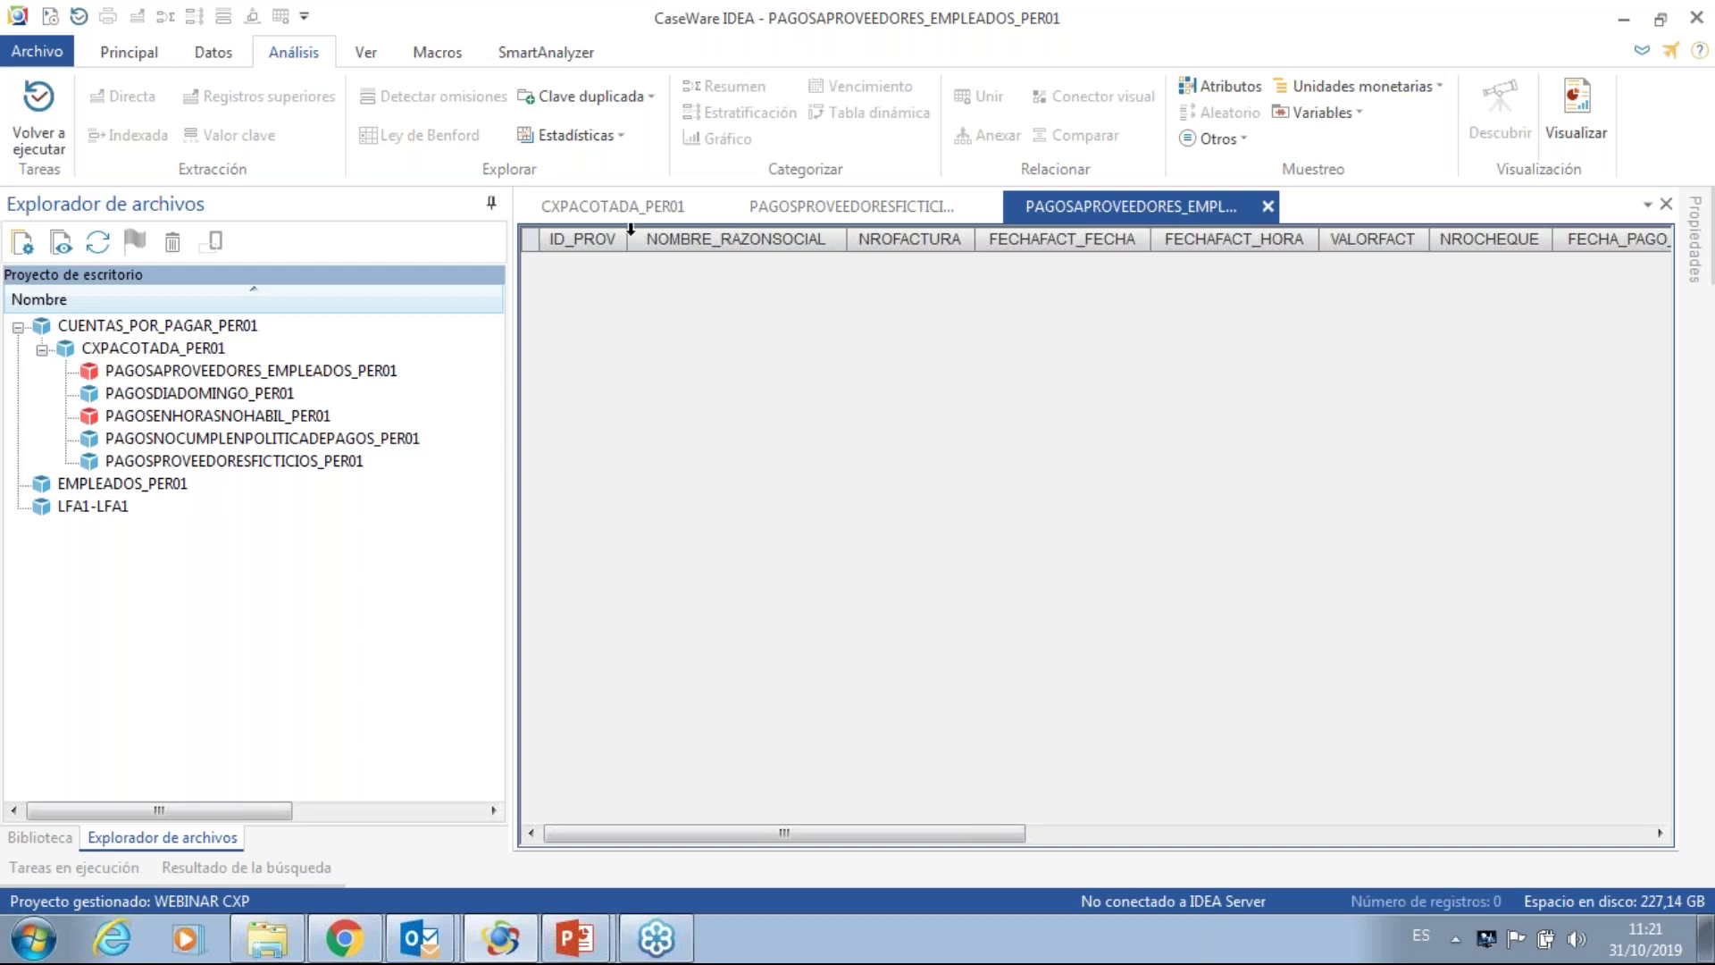
- Return to CXPACOTADA_PER01 and show the Principal ribbon tools
{"action": "left_click", "coordinate": [616, 211]}
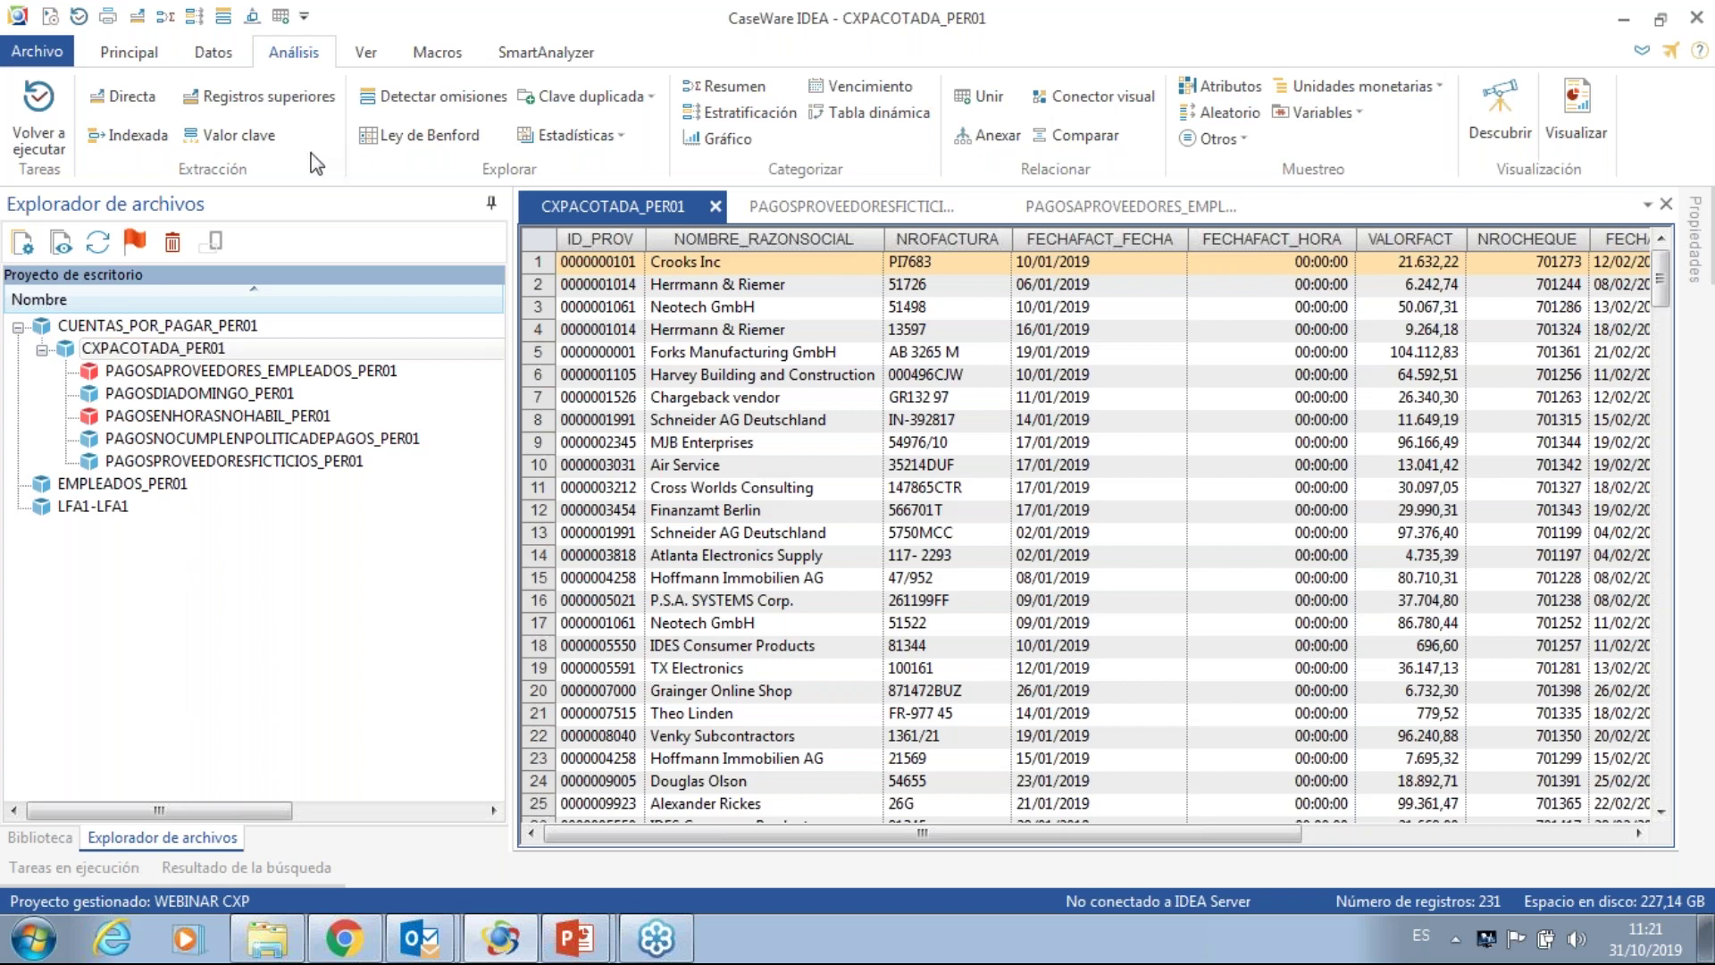
{"action": "left_click", "coordinate": [129, 53]}
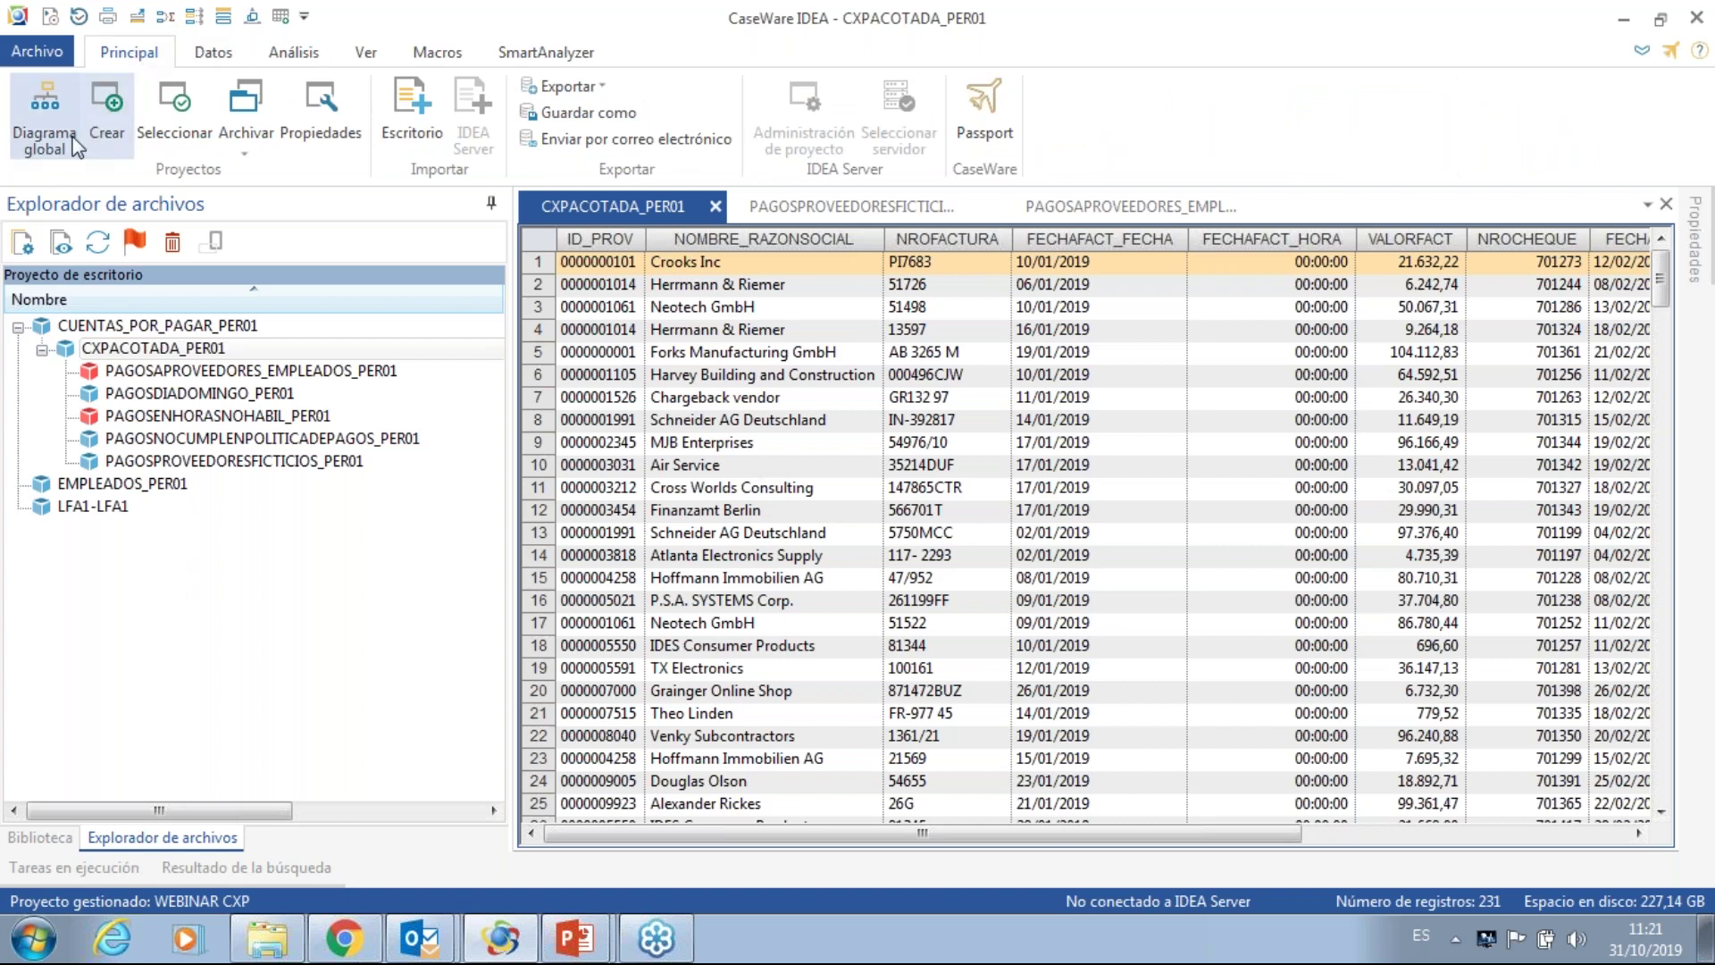
- From the Diagrama global, create an IDEAScript macro including all project tasks
{"action": "left_click", "coordinate": [46, 143]}
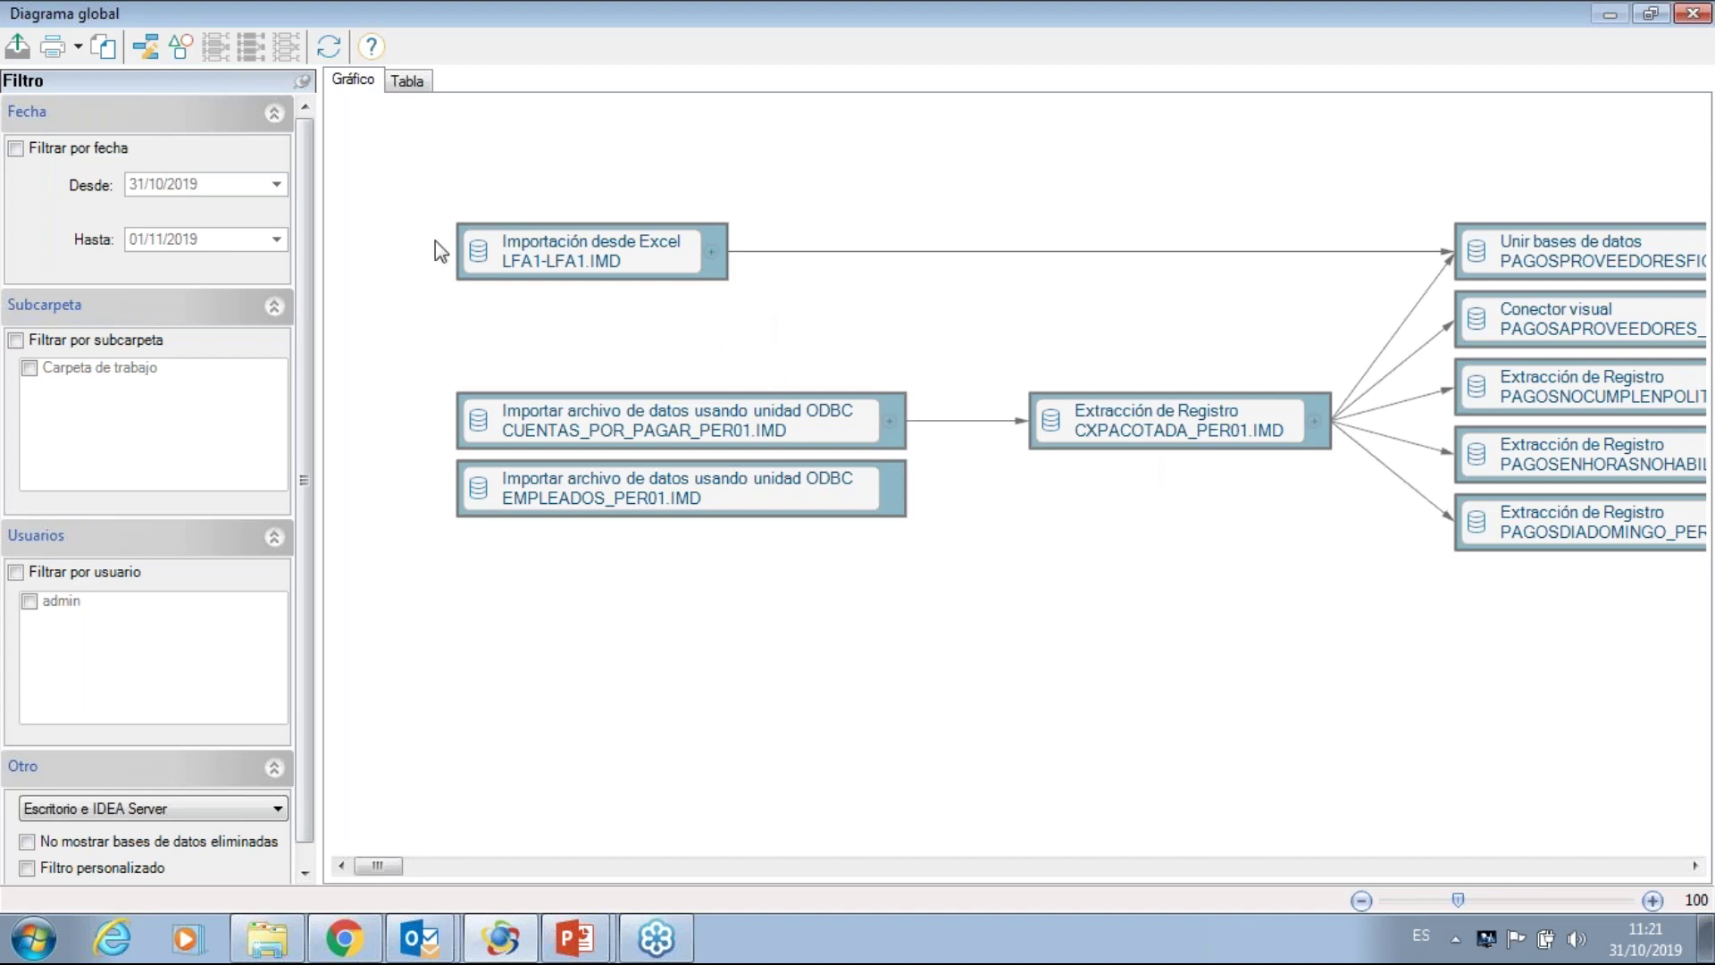
{"action": "left_click", "coordinate": [181, 46]}
{"action": "left_click", "coordinate": [29, 202]}
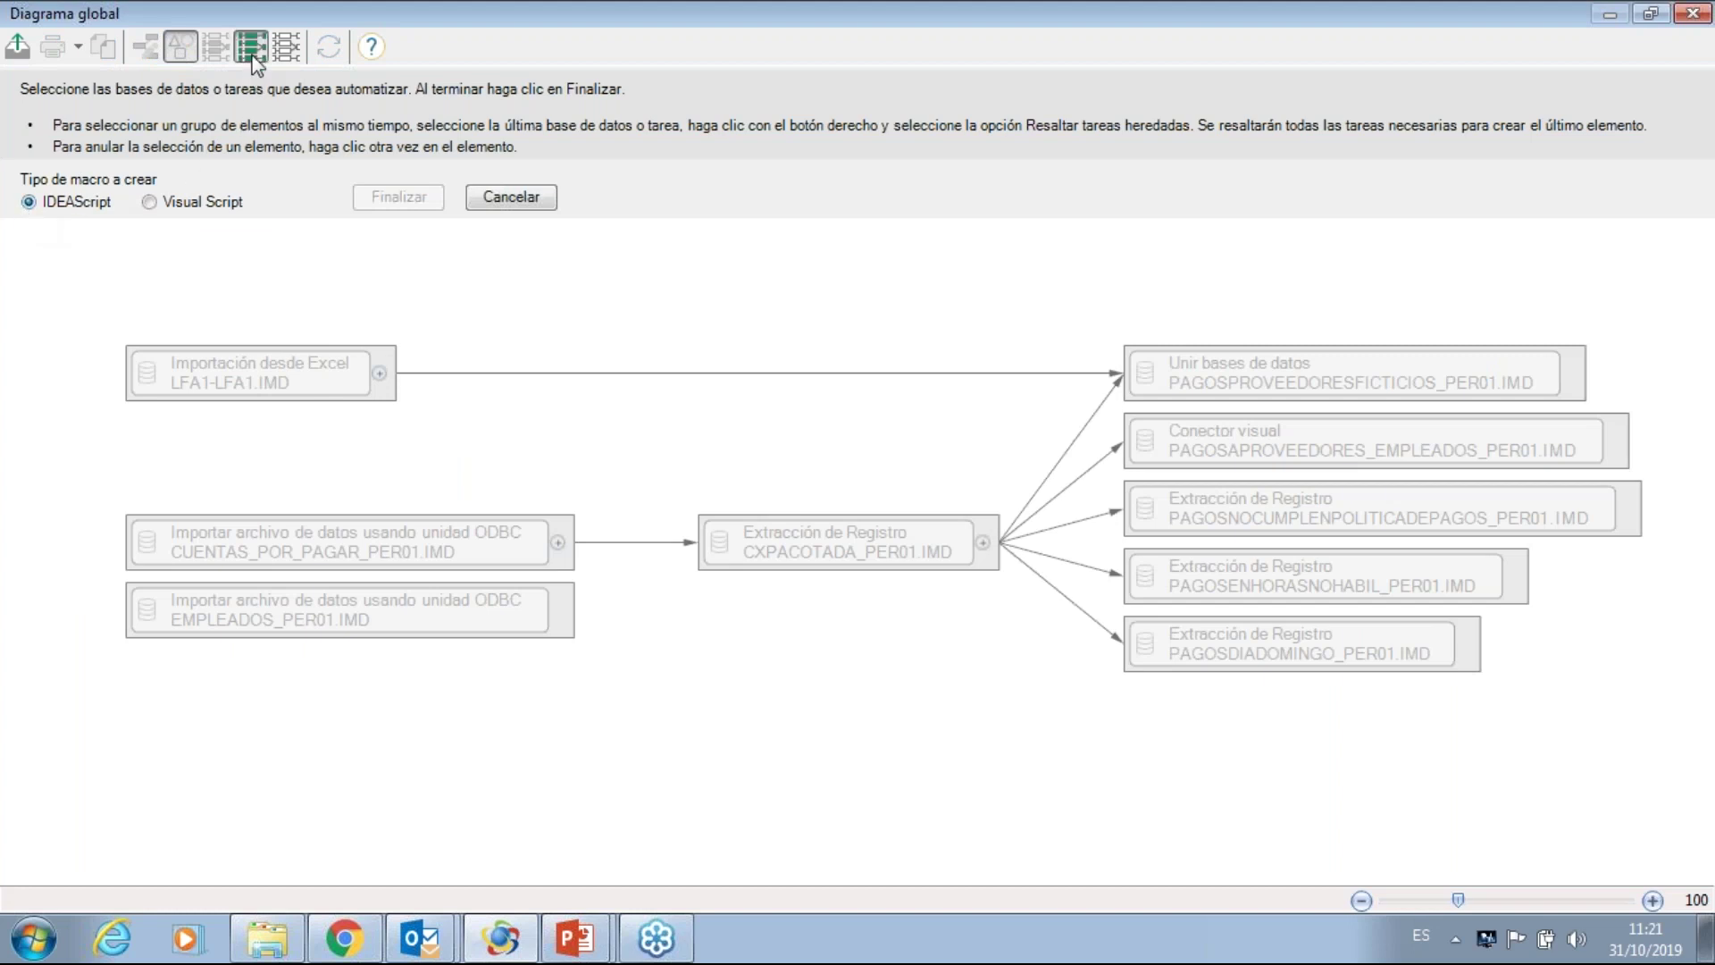
{"action": "left_click", "coordinate": [250, 48]}
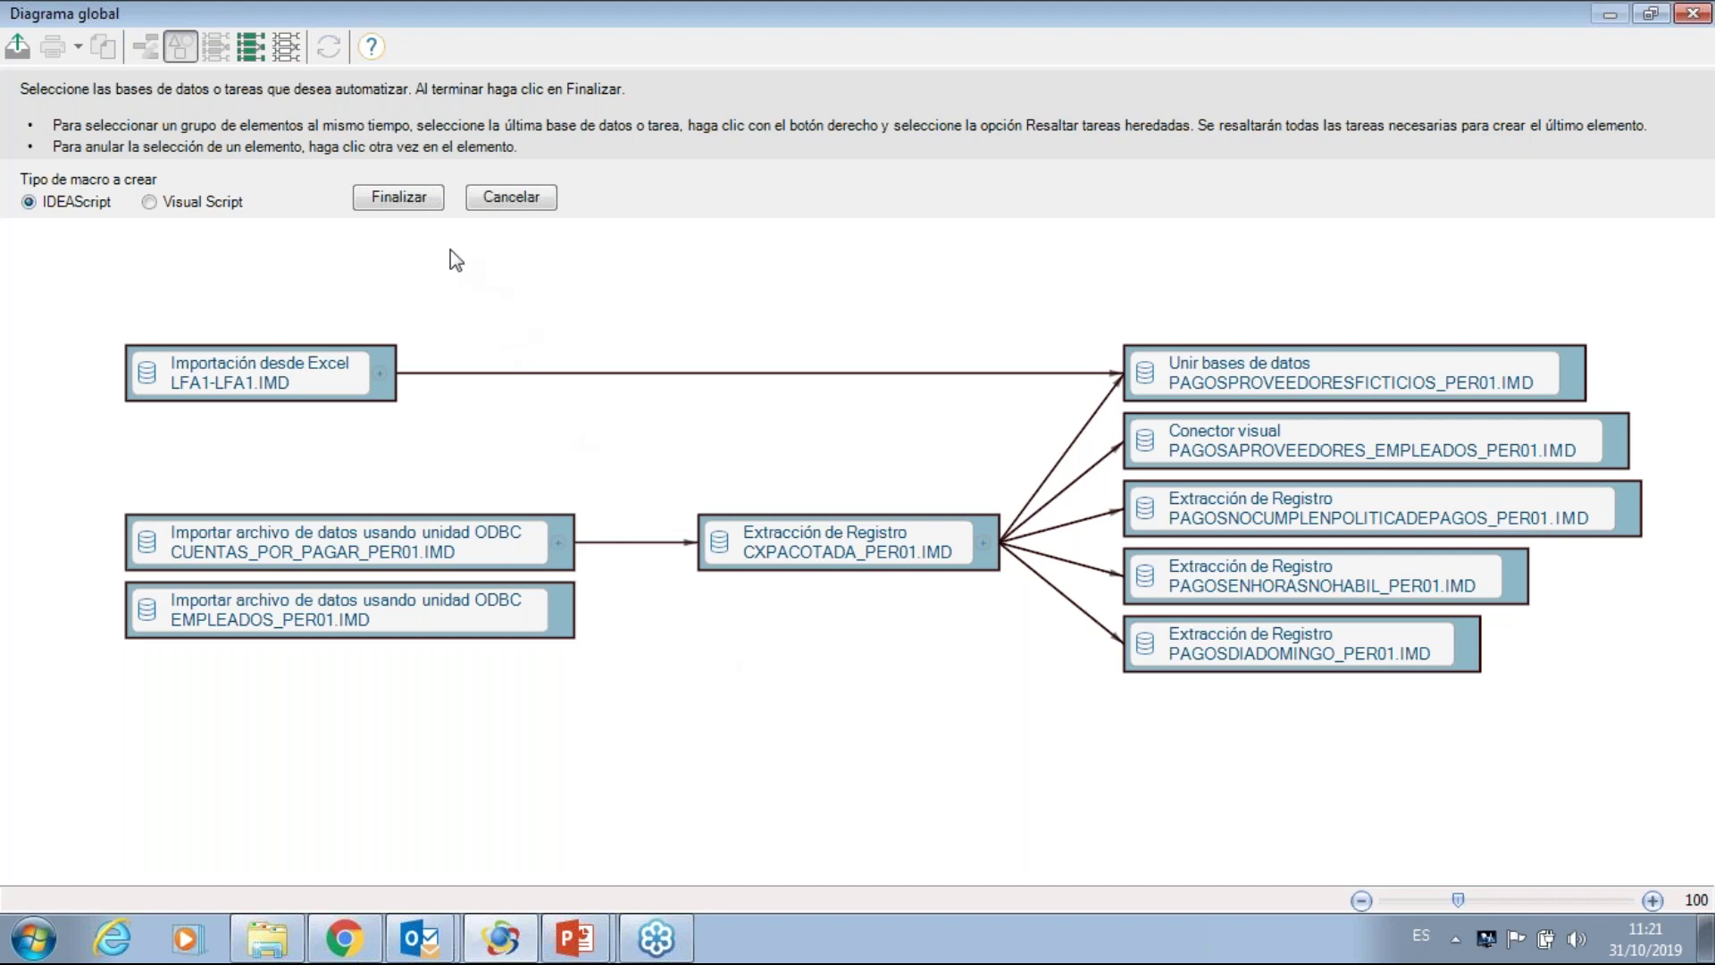
{"action": "left_click", "coordinate": [400, 196]}
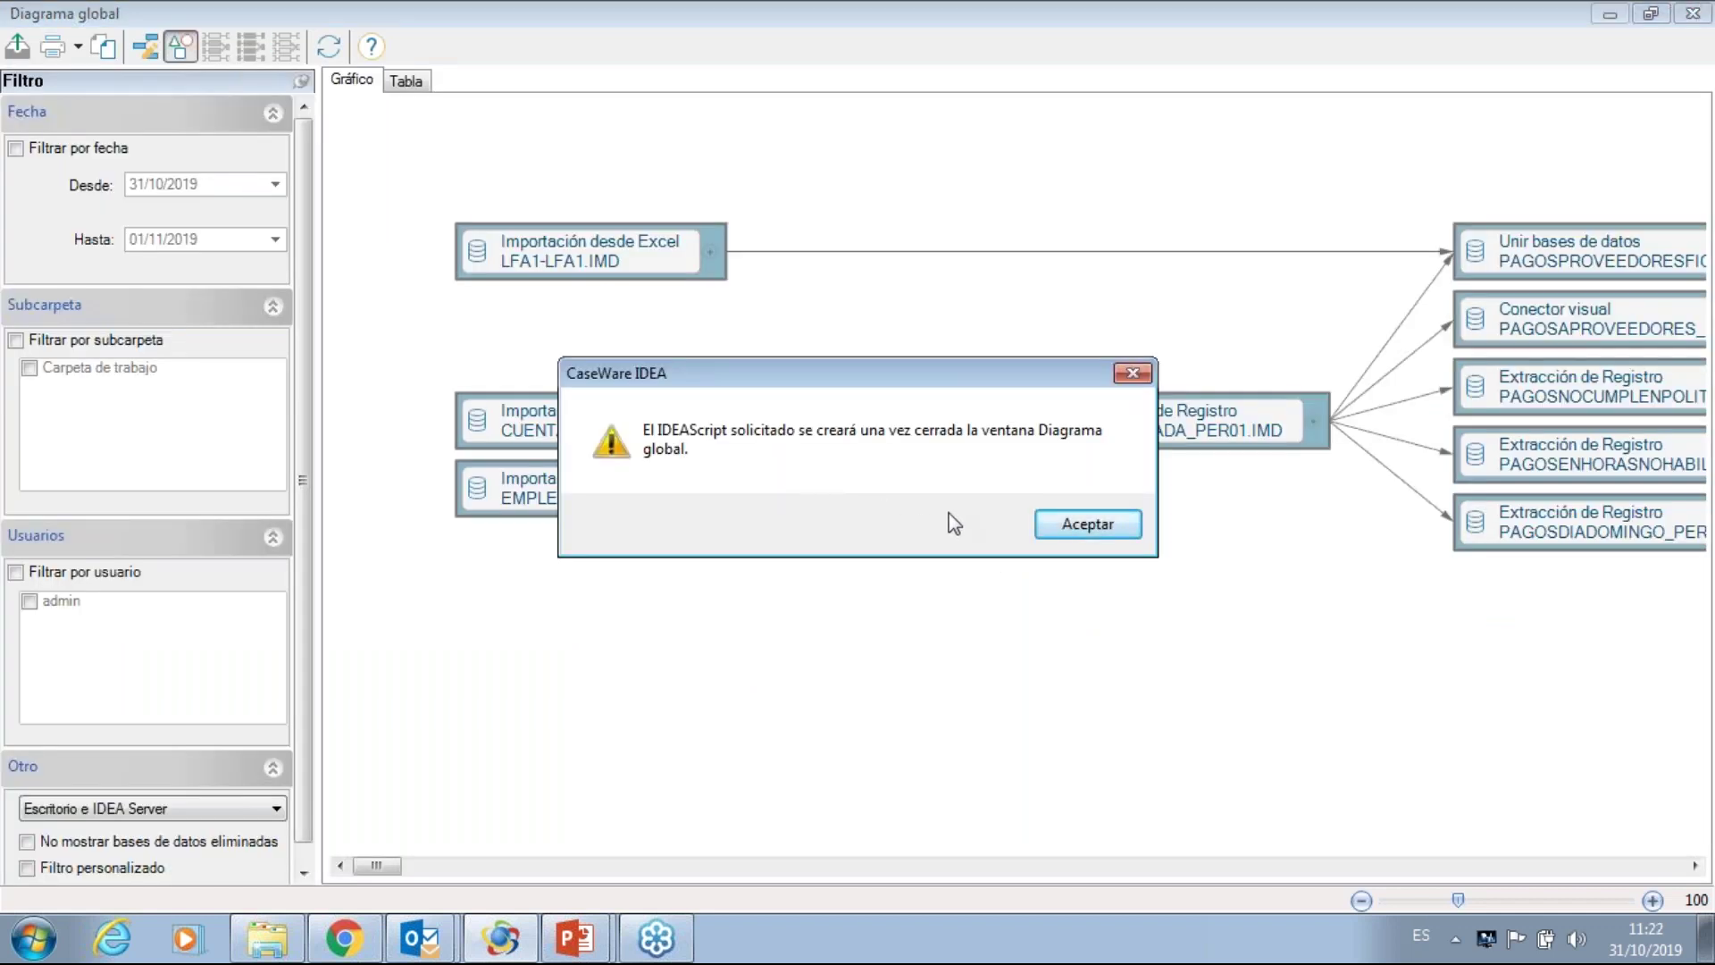
{"action": "left_click", "coordinate": [1075, 526]}
{"action": "left_click", "coordinate": [1691, 14]}
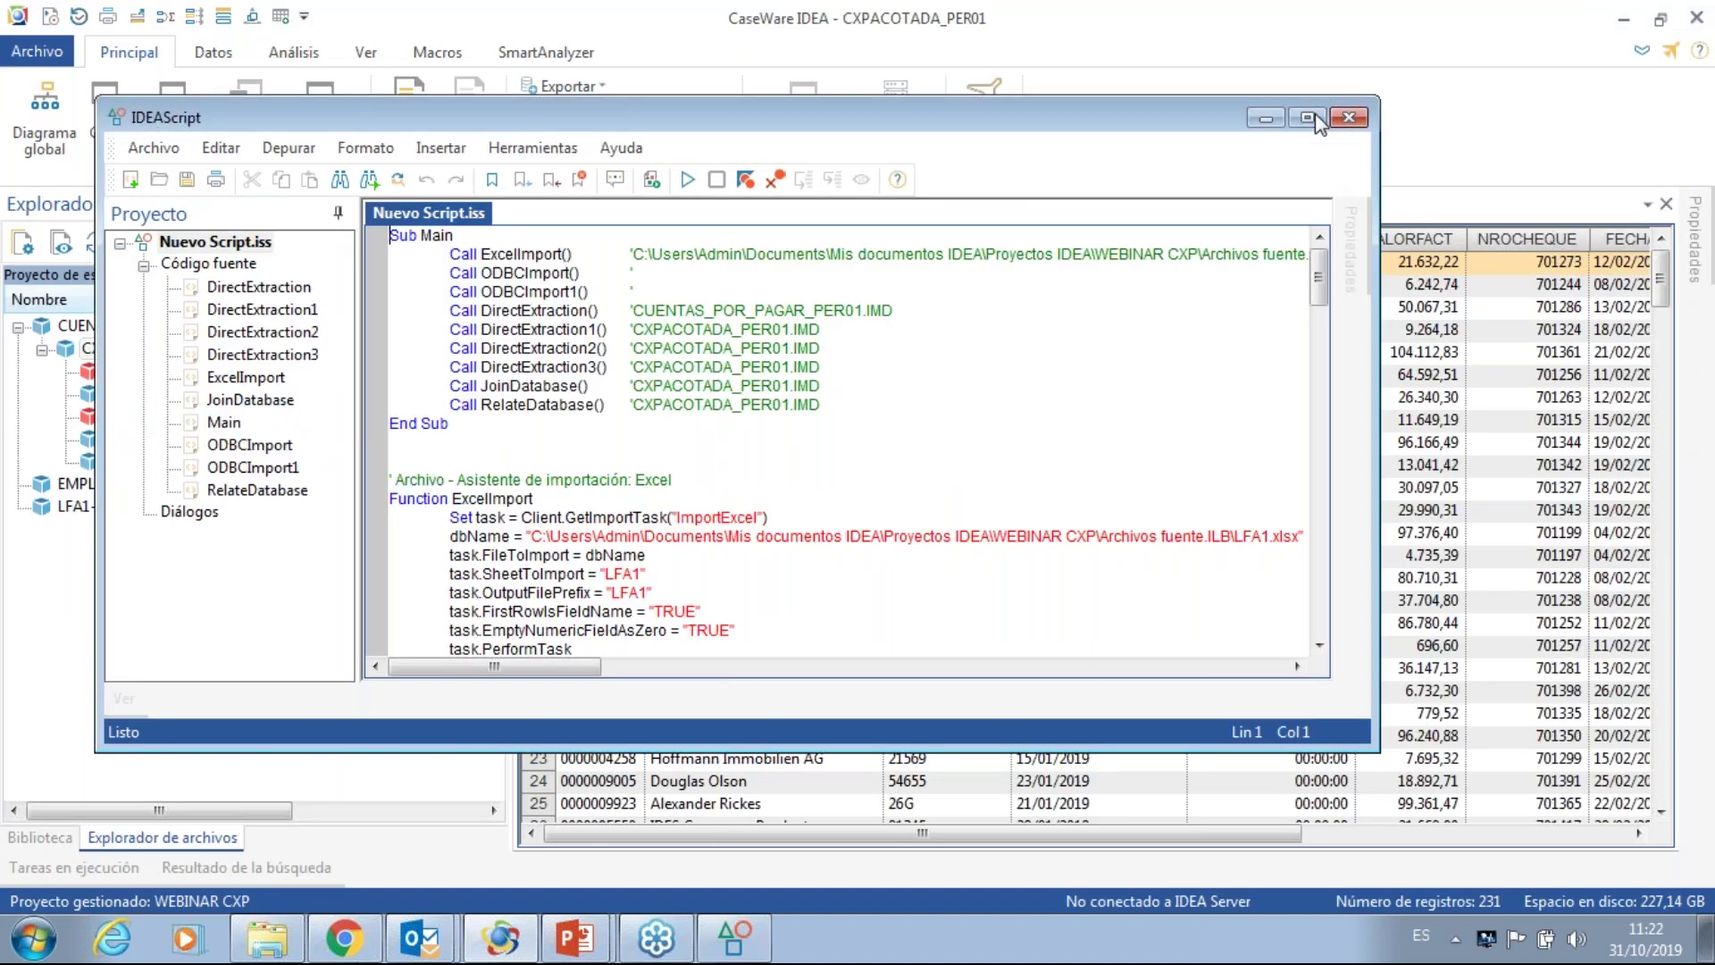
{"action": "left_click", "coordinate": [1309, 117]}
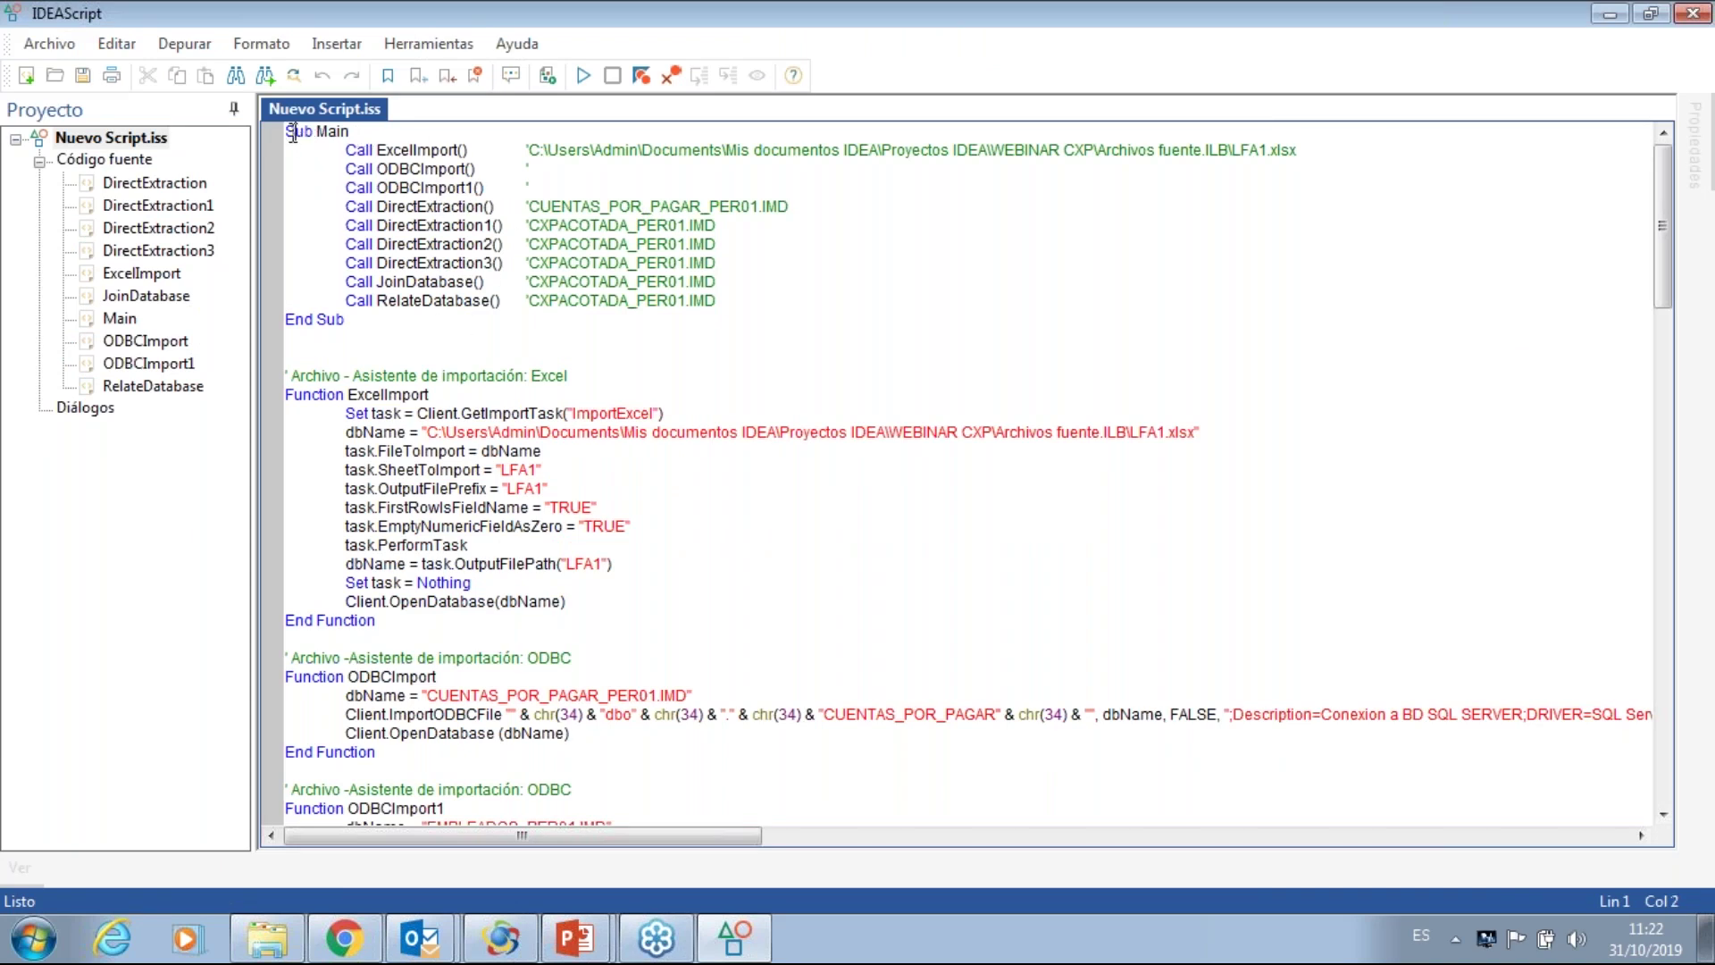
{"action": "left_click_drag", "start_coordinate": [286, 131], "coordinate": [374, 321]}
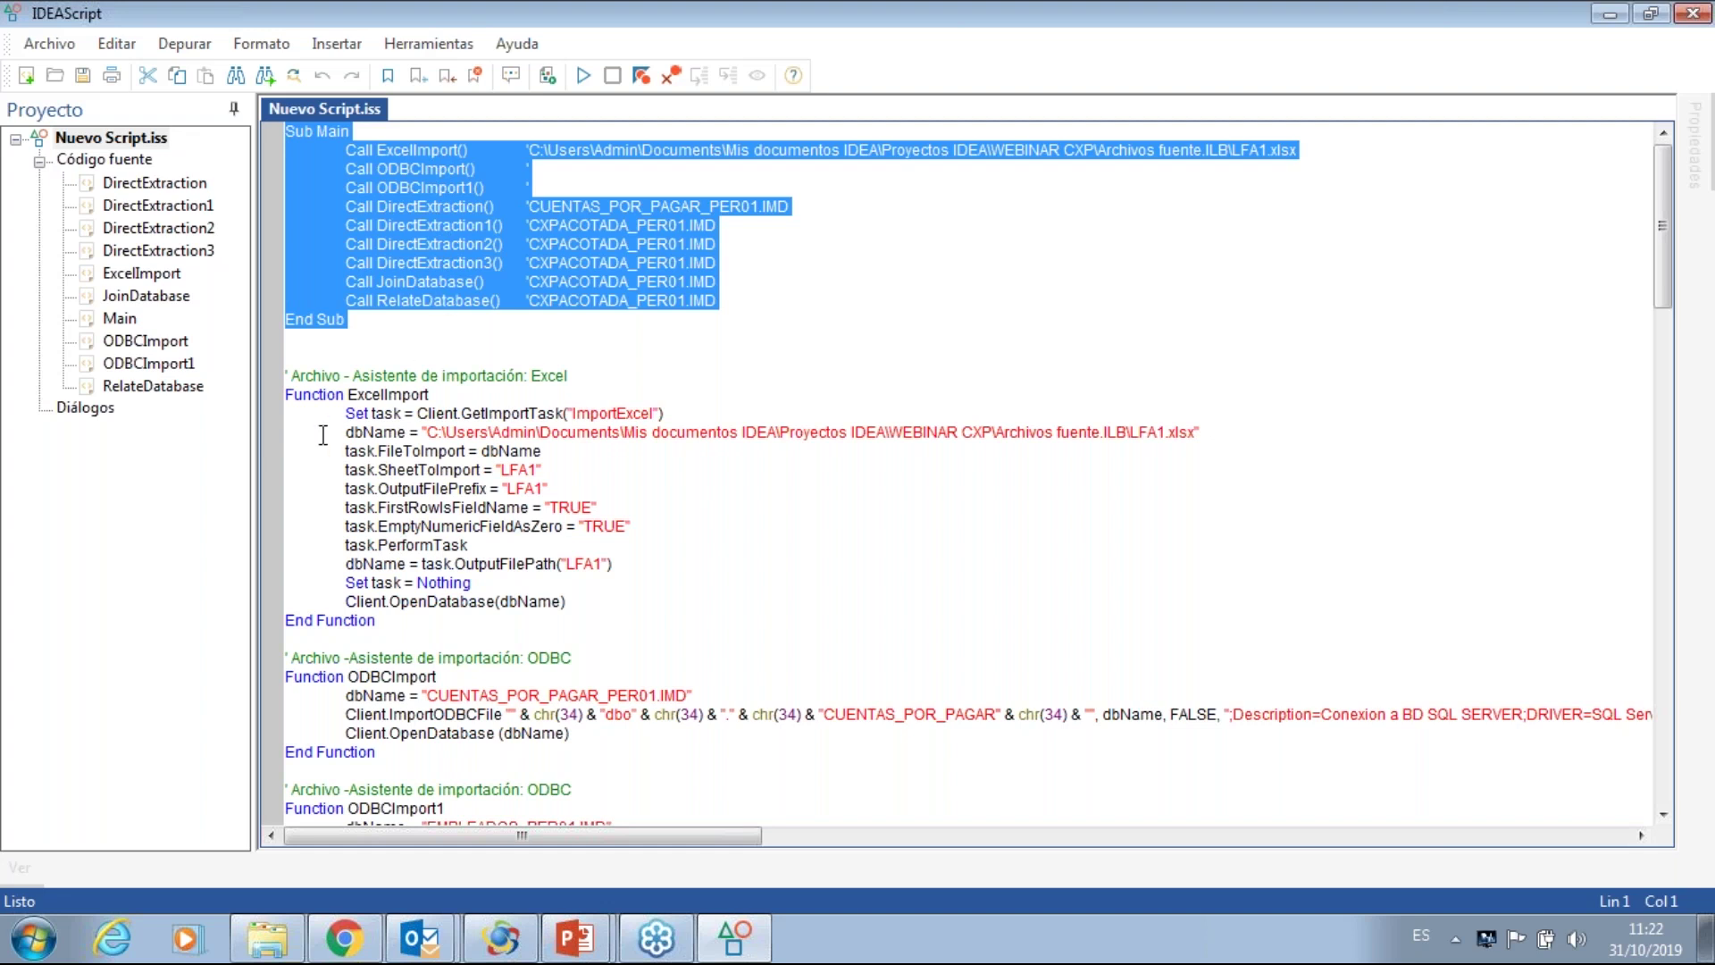
{"action": "left_click_drag", "start_coordinate": [287, 377], "coordinate": [533, 623]}
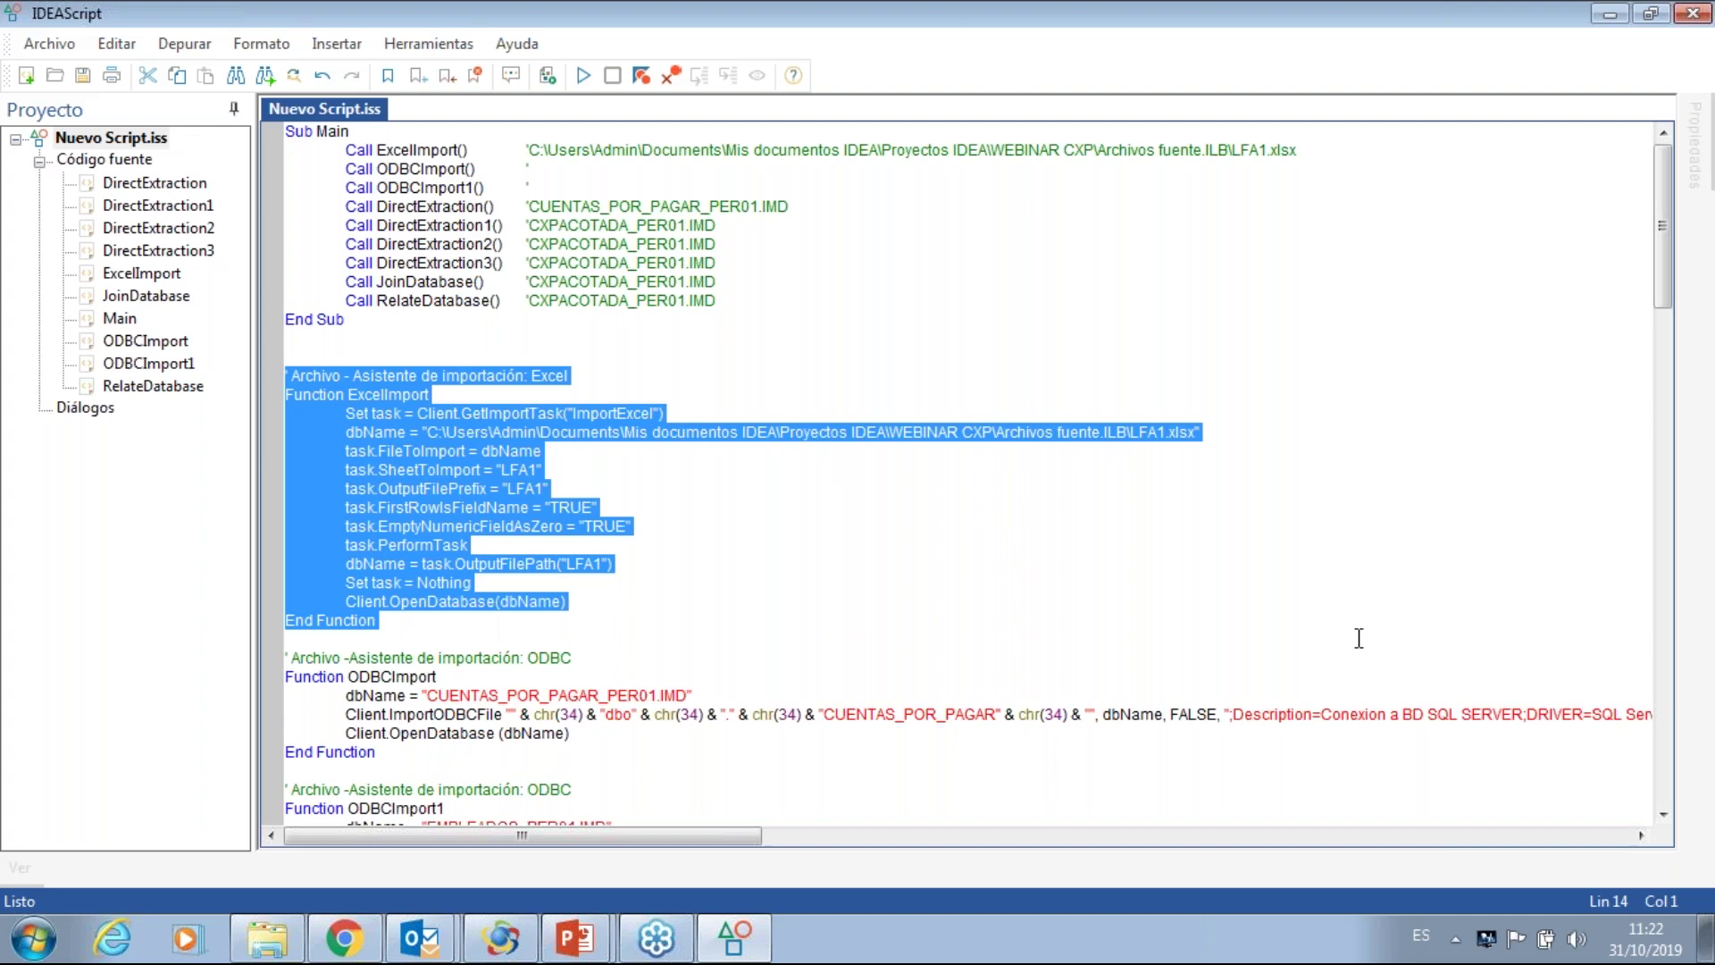
{"action": "left_click_drag", "start_coordinate": [284, 677], "coordinate": [369, 753]}
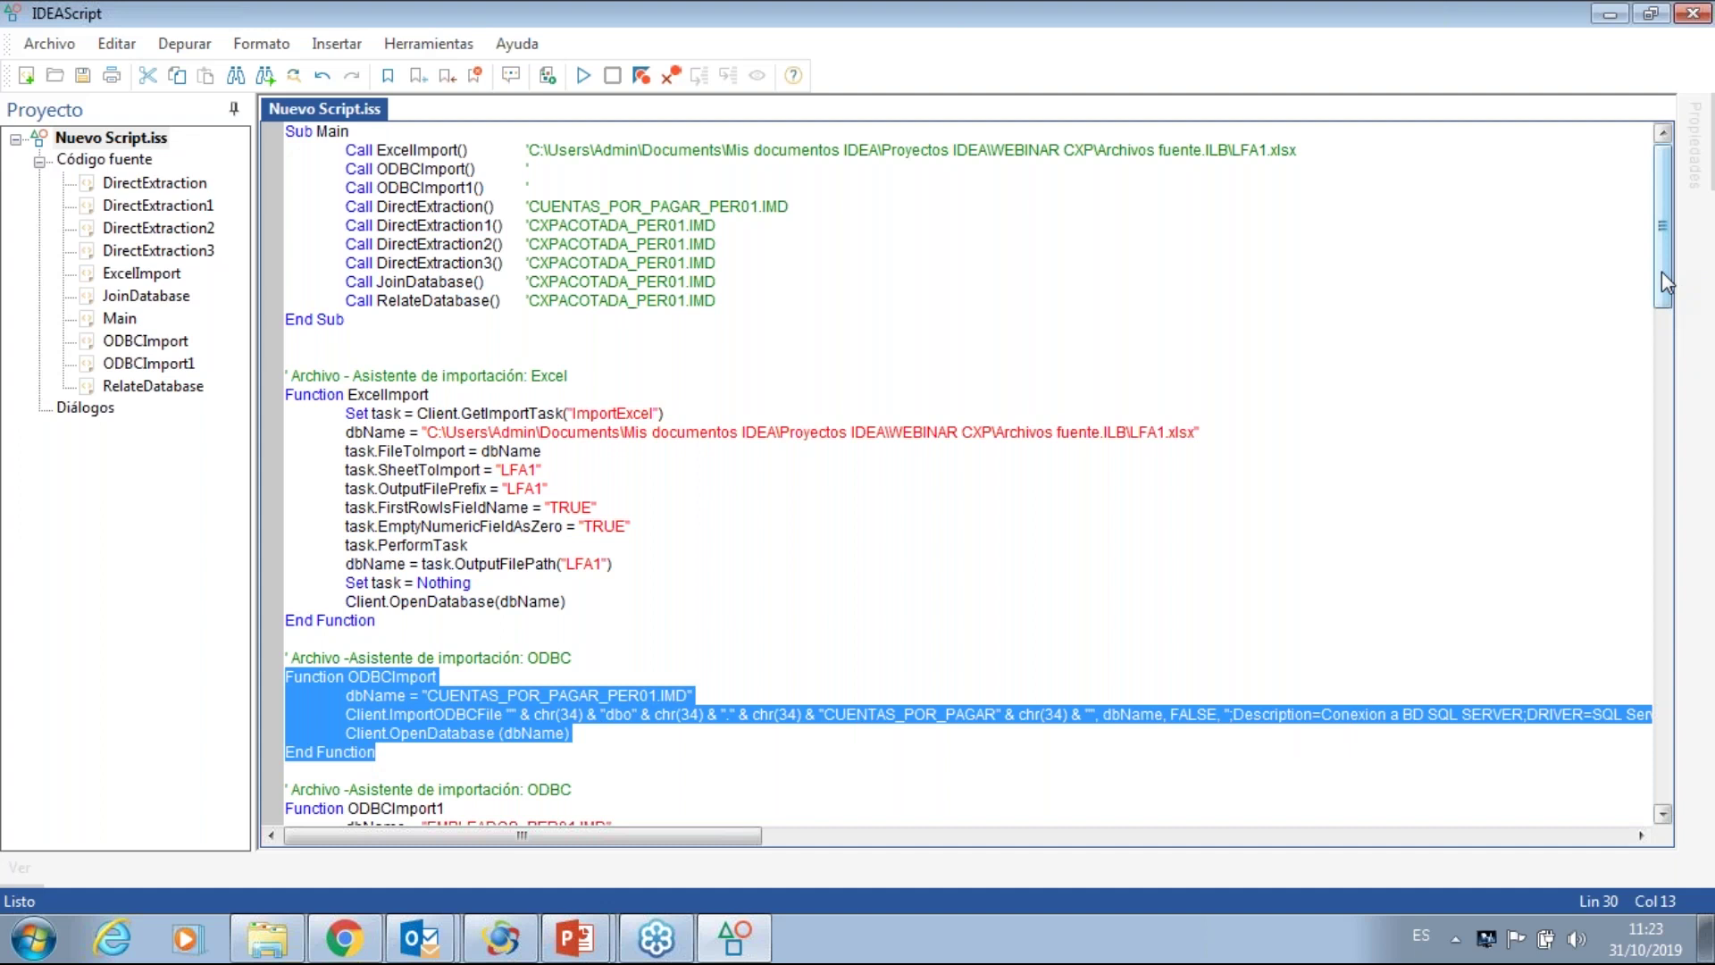
{"action": "left_click_drag", "start_coordinate": [1662, 271], "coordinate": [1665, 368]}
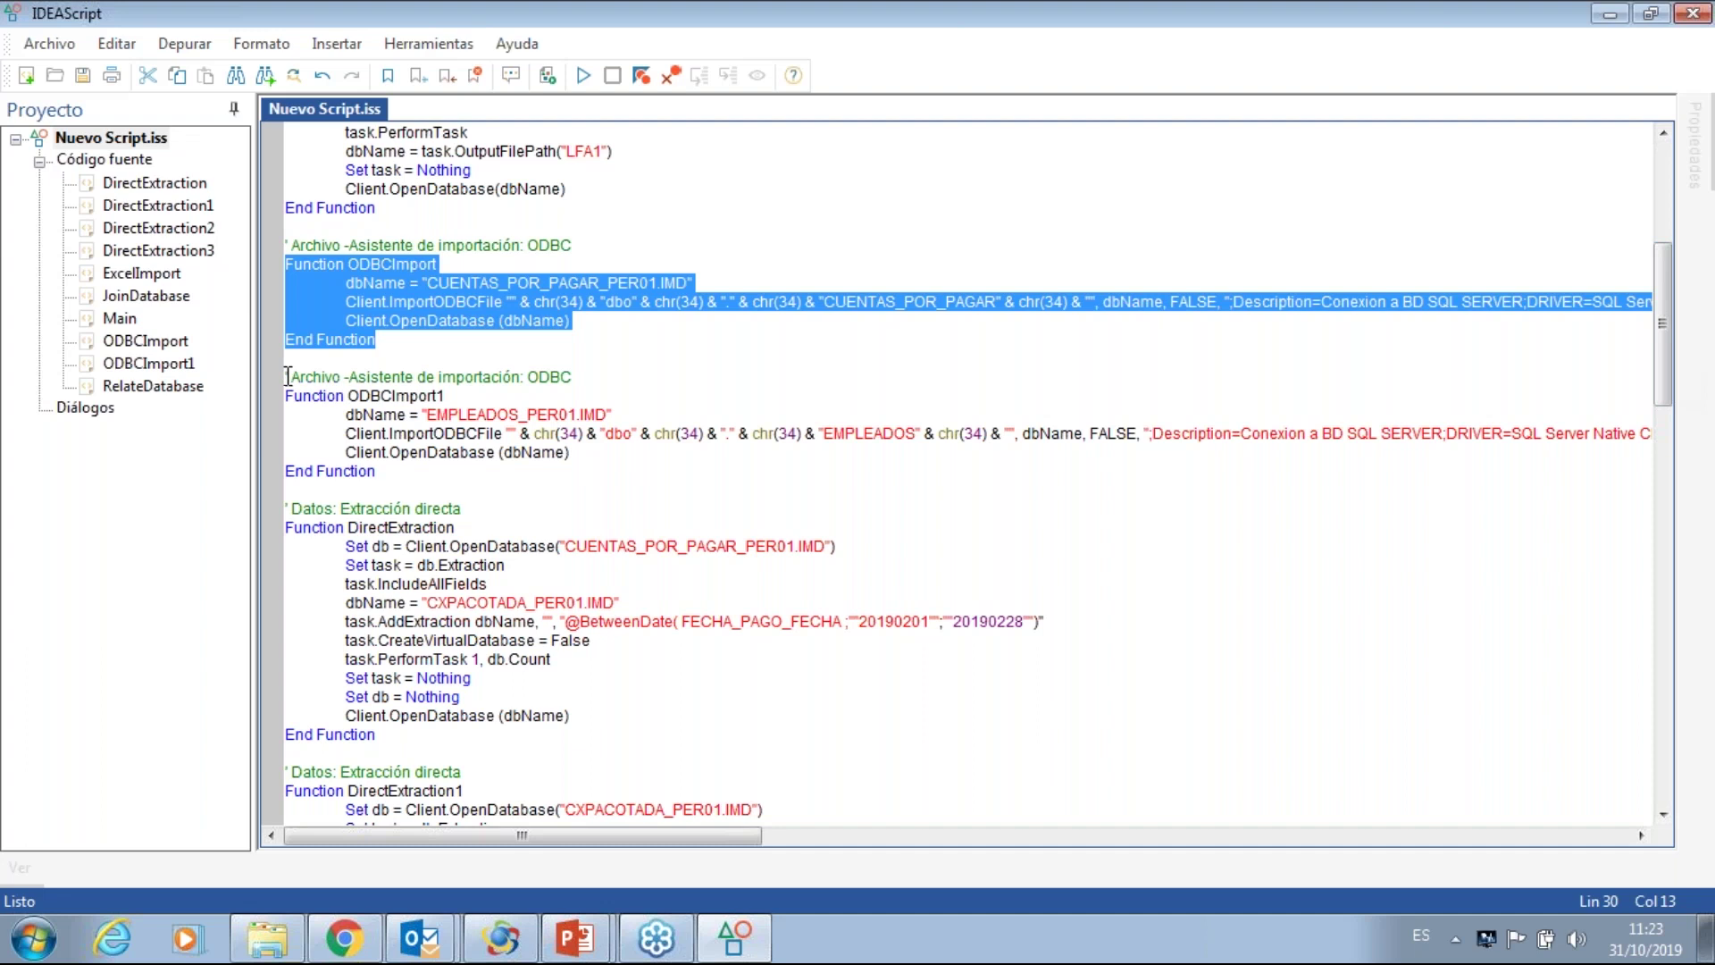
{"action": "left_click_drag", "start_coordinate": [287, 373], "coordinate": [384, 472]}
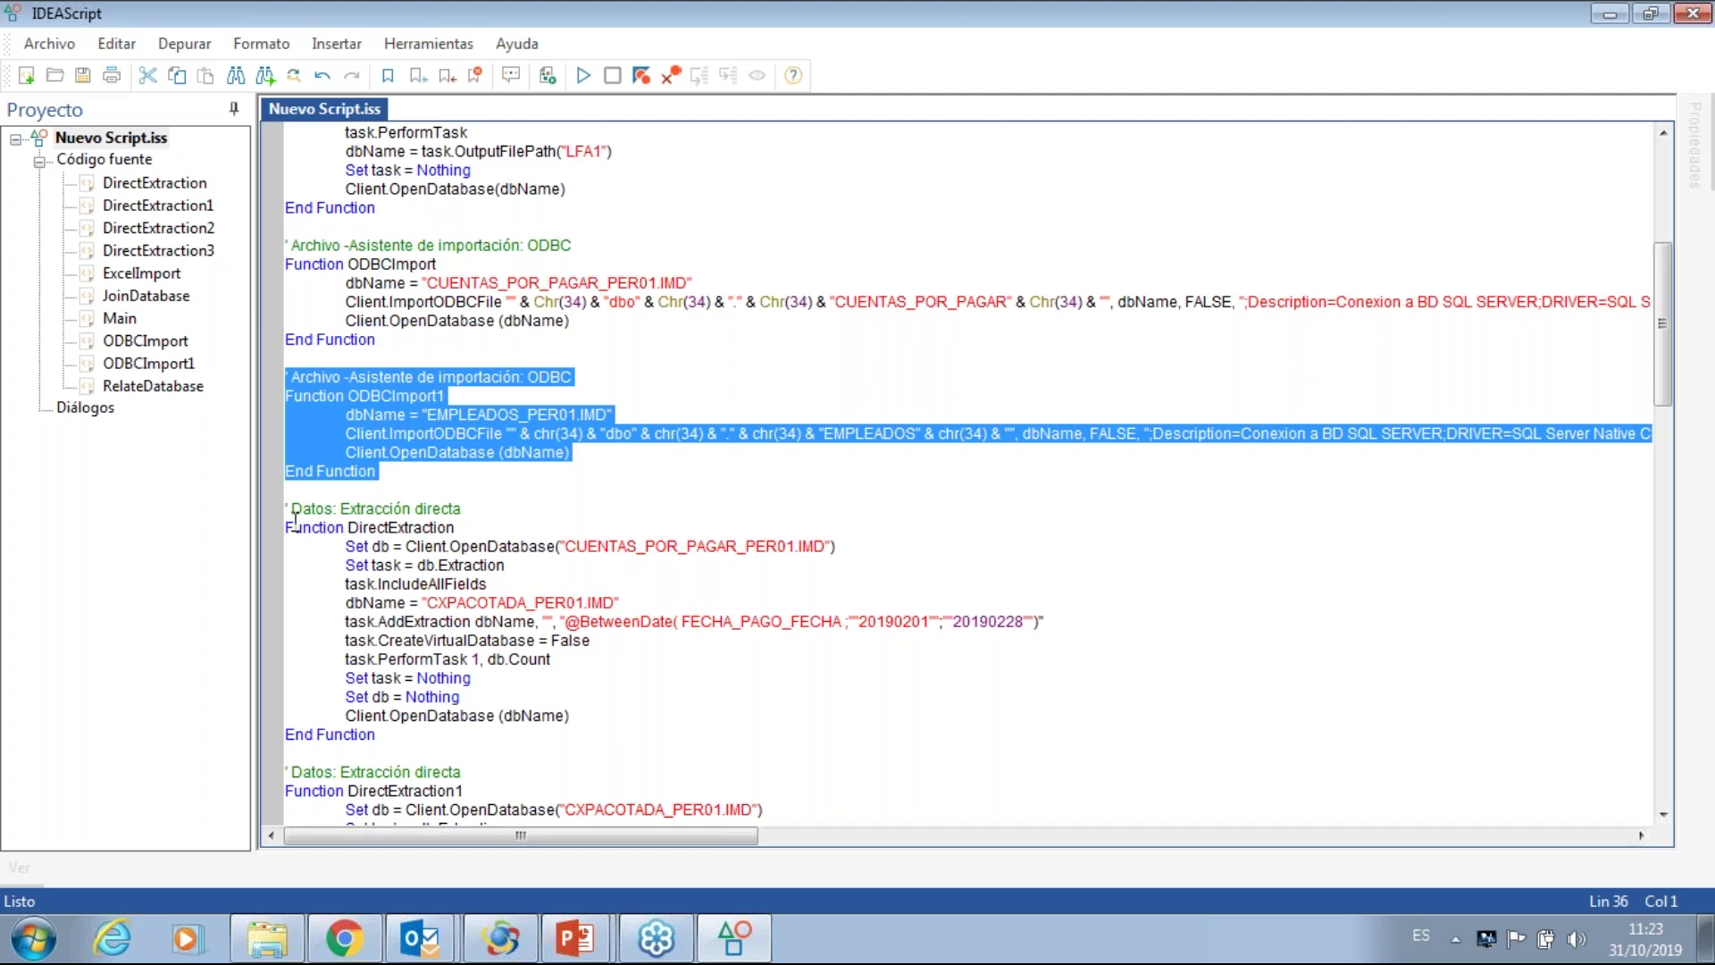
{"action": "left_click_drag", "start_coordinate": [288, 511], "coordinate": [472, 734]}
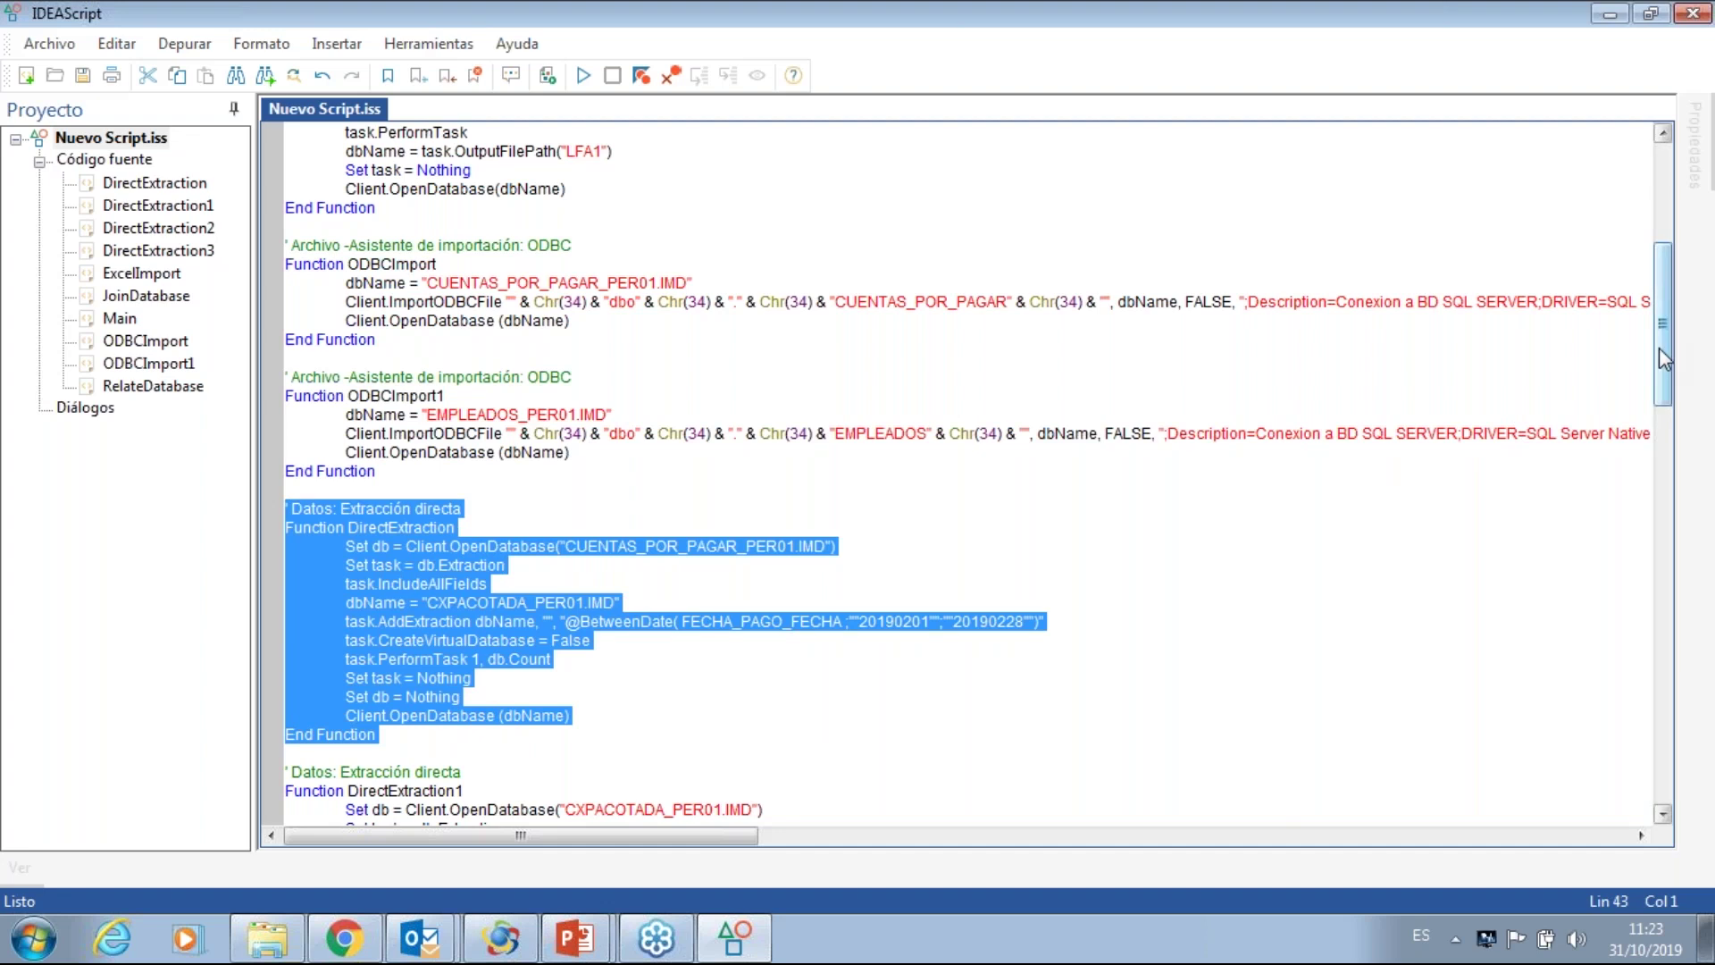
{"action": "left_click_drag", "start_coordinate": [1658, 349], "coordinate": [1655, 259]}
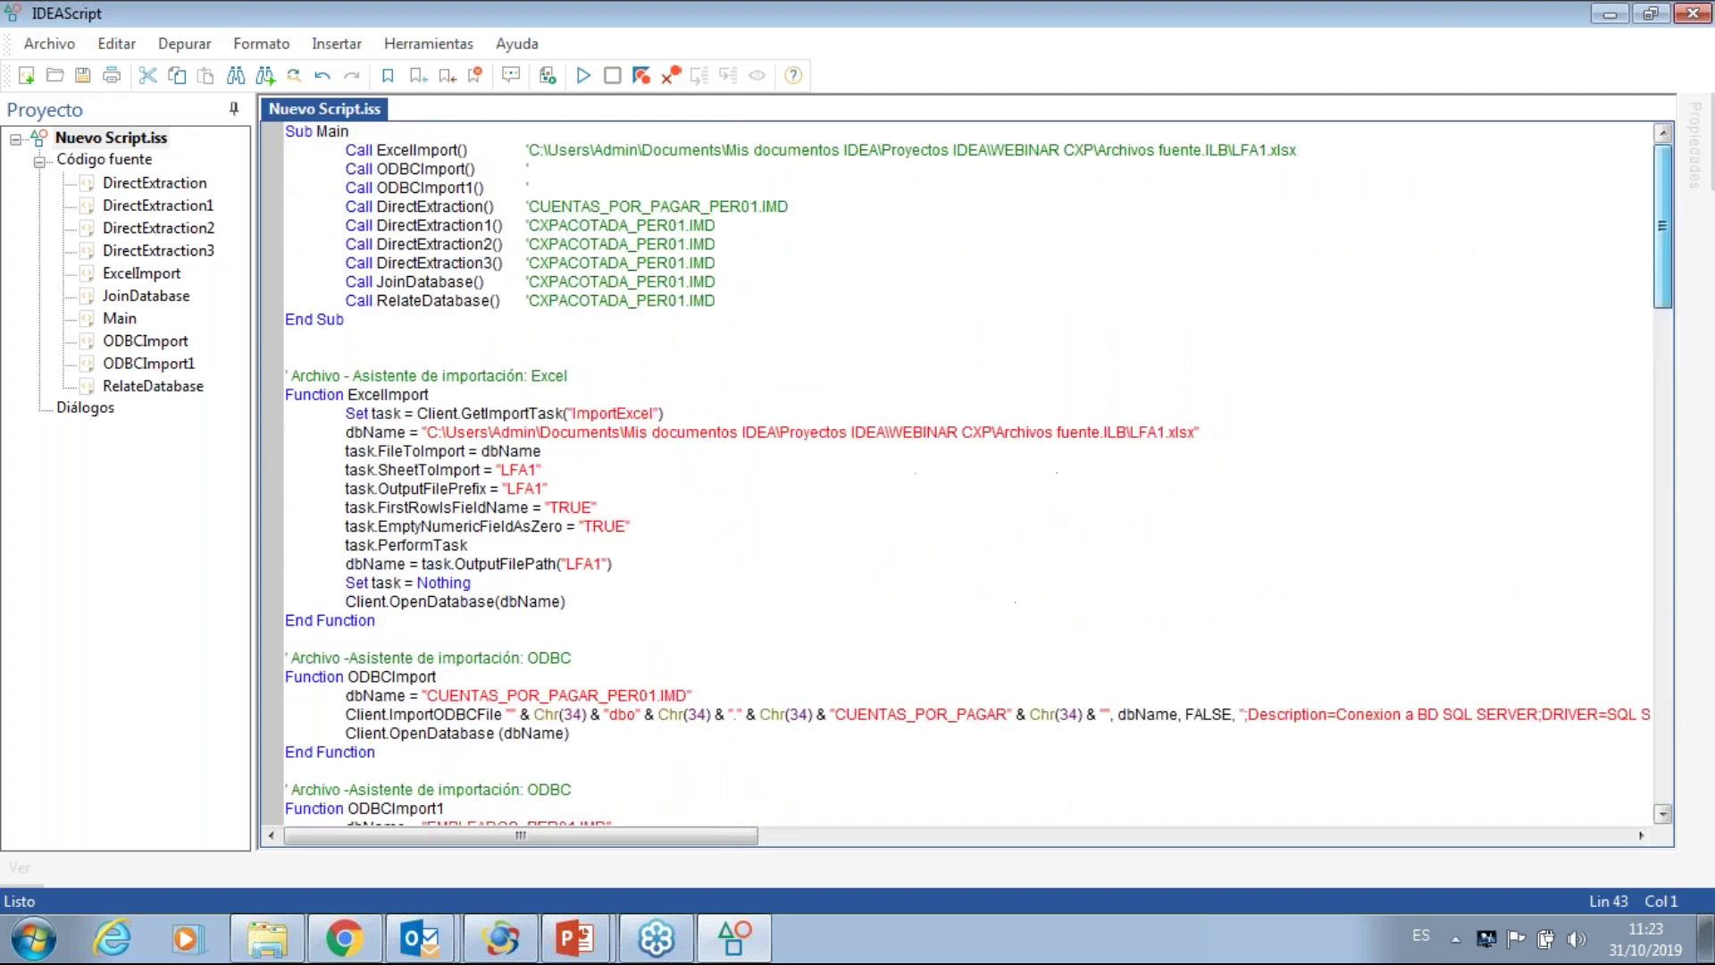
- Save the generated script as PRUEBAS CXPOCT31 in Macros.ILB
{"action": "left_click", "coordinate": [87, 79]}
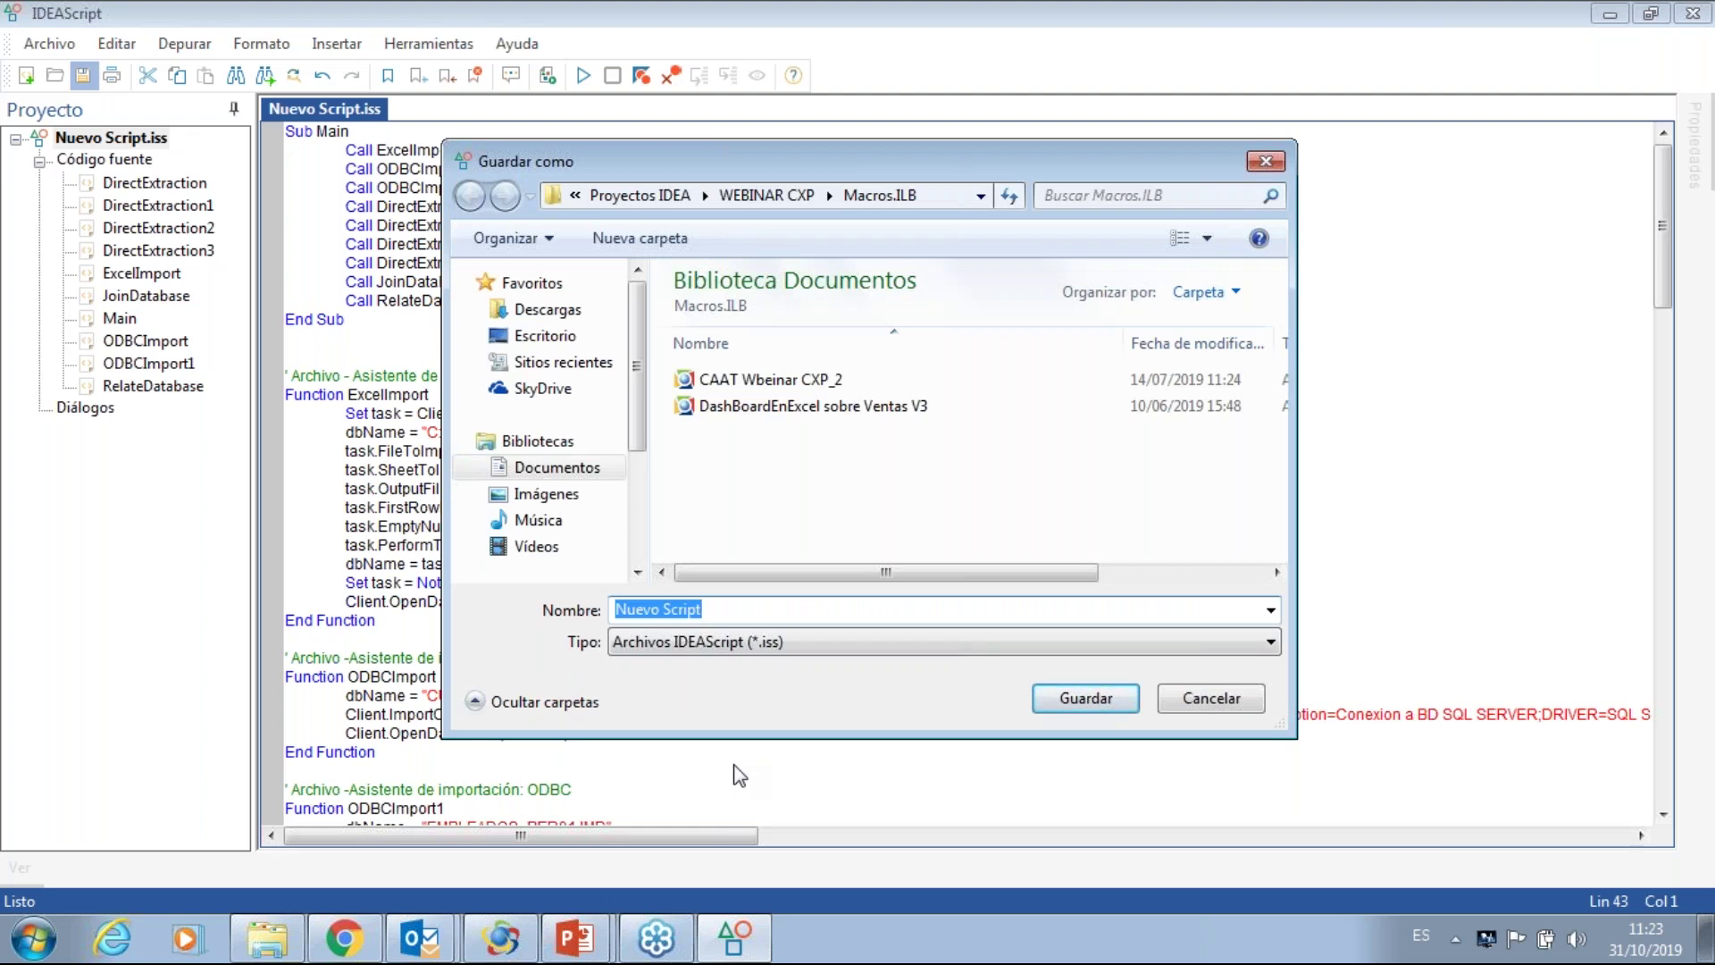
{"action": "type", "text": "PRUE"}
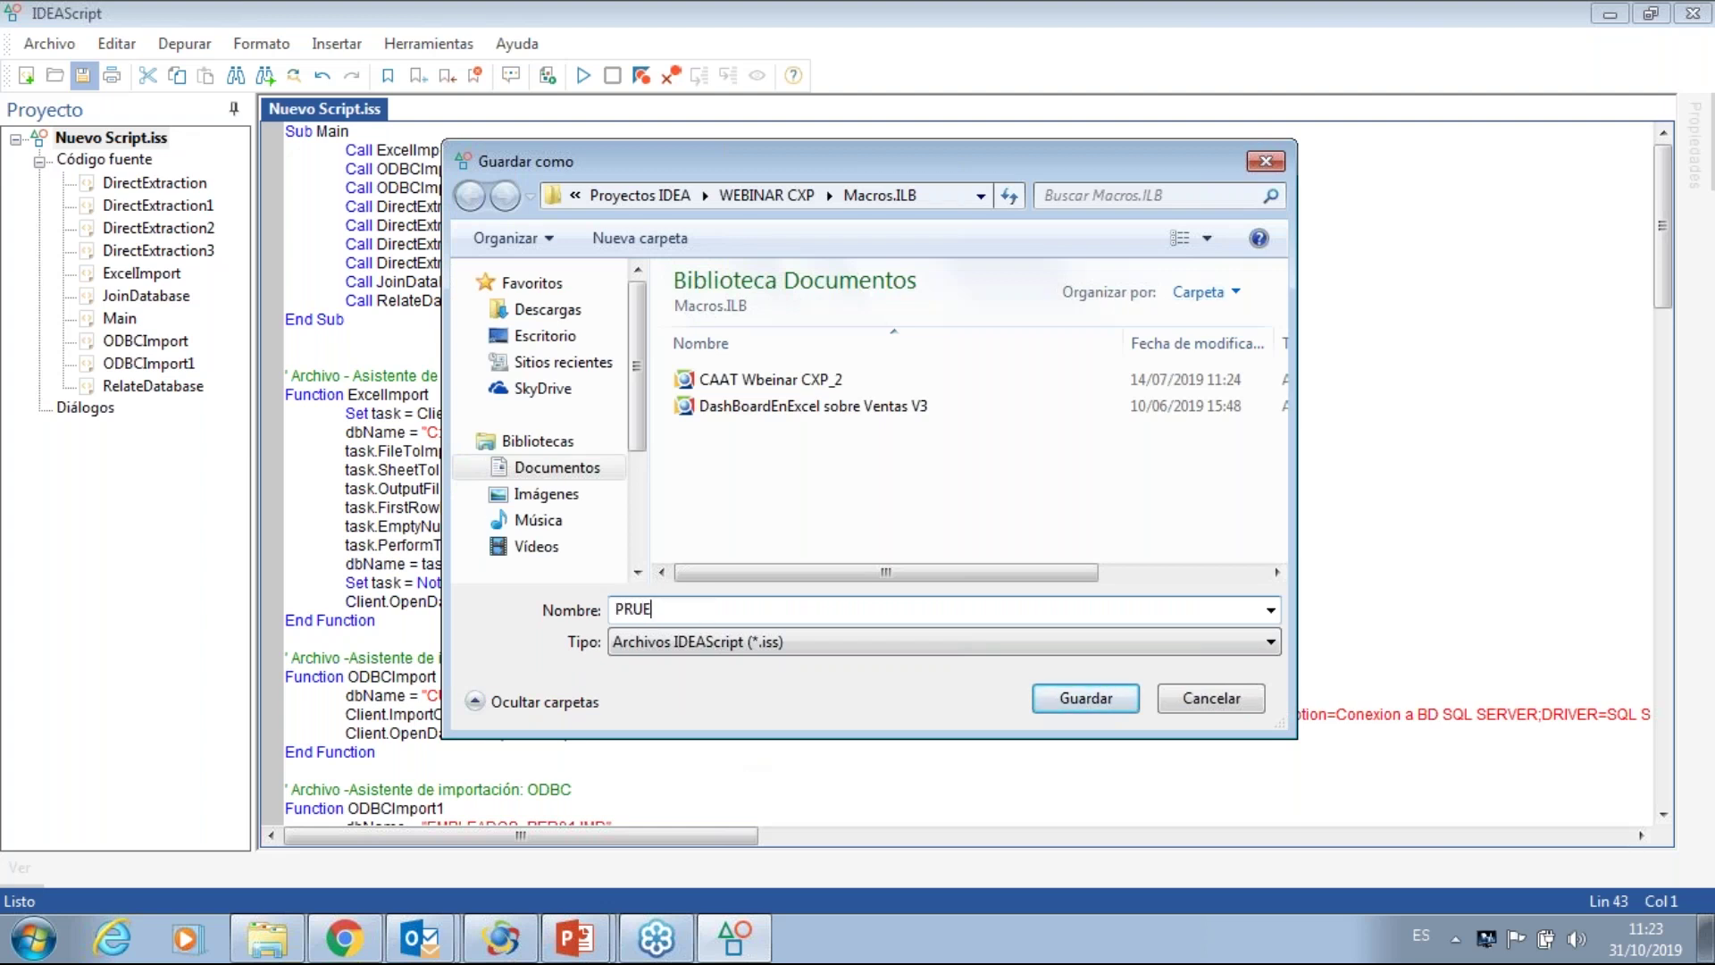
{"action": "type", "text": "BAS CXPOCT31"}
{"action": "left_click", "coordinate": [1106, 702]}
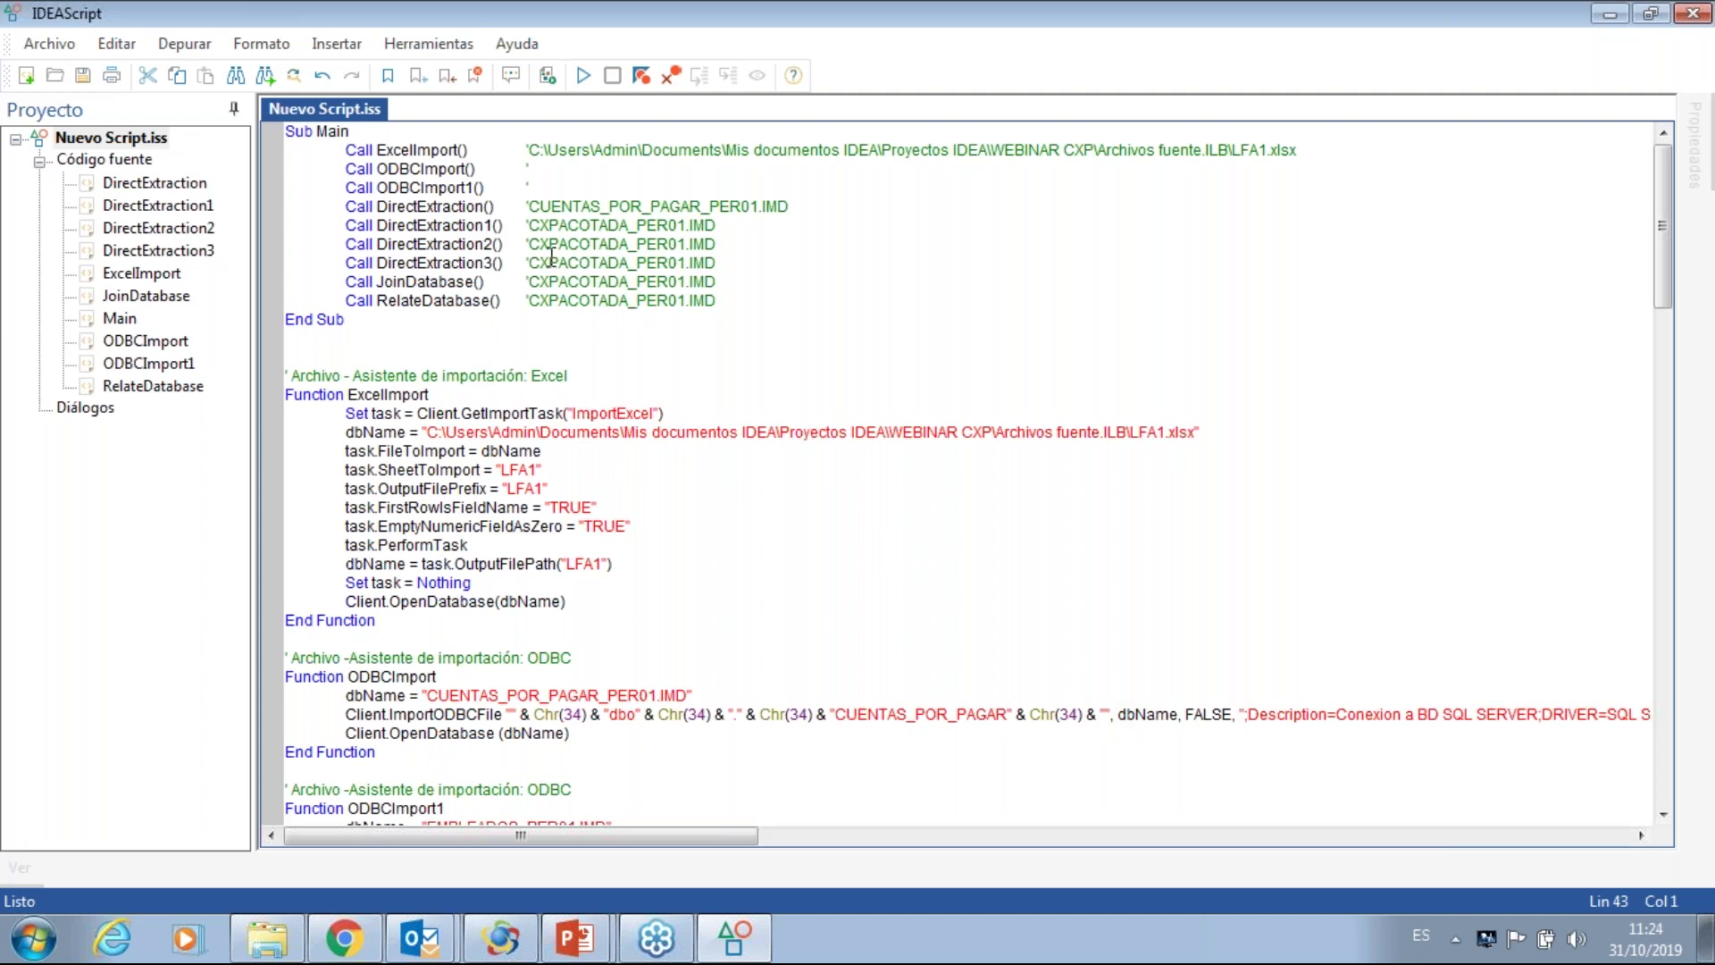
- Replace all occurrences of _PER01 with _PER02 throughout the script
{"action": "left_click", "coordinate": [291, 77]}
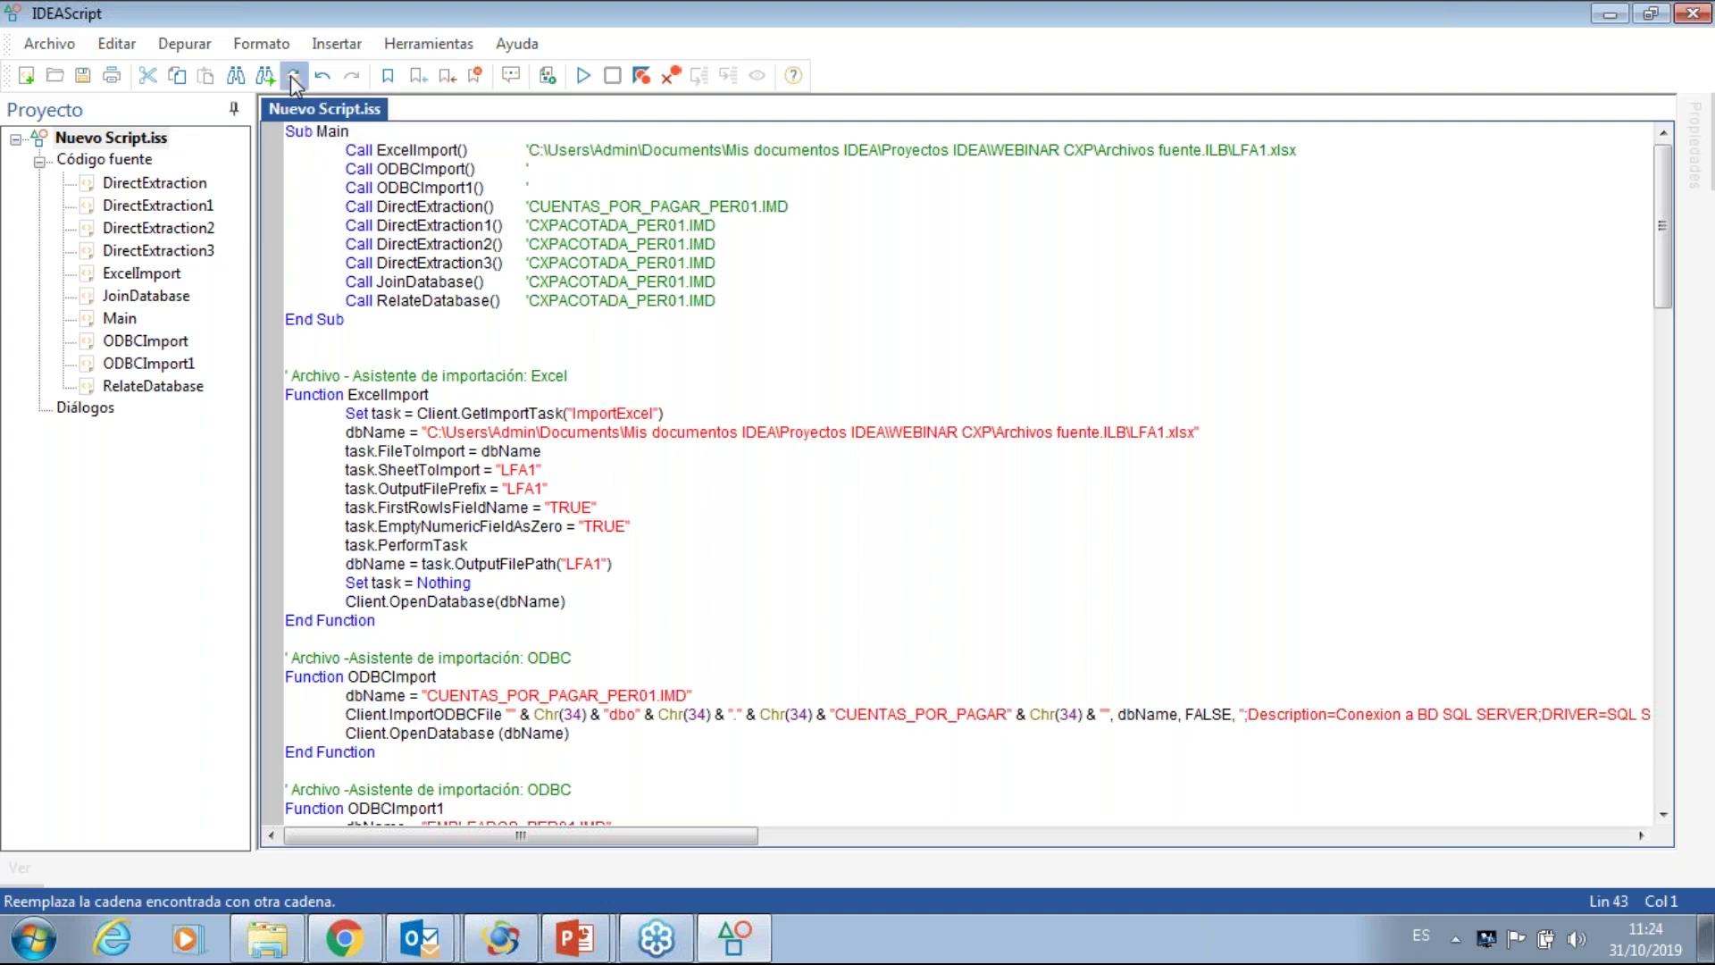
{"action": "type", "text": "_P"}
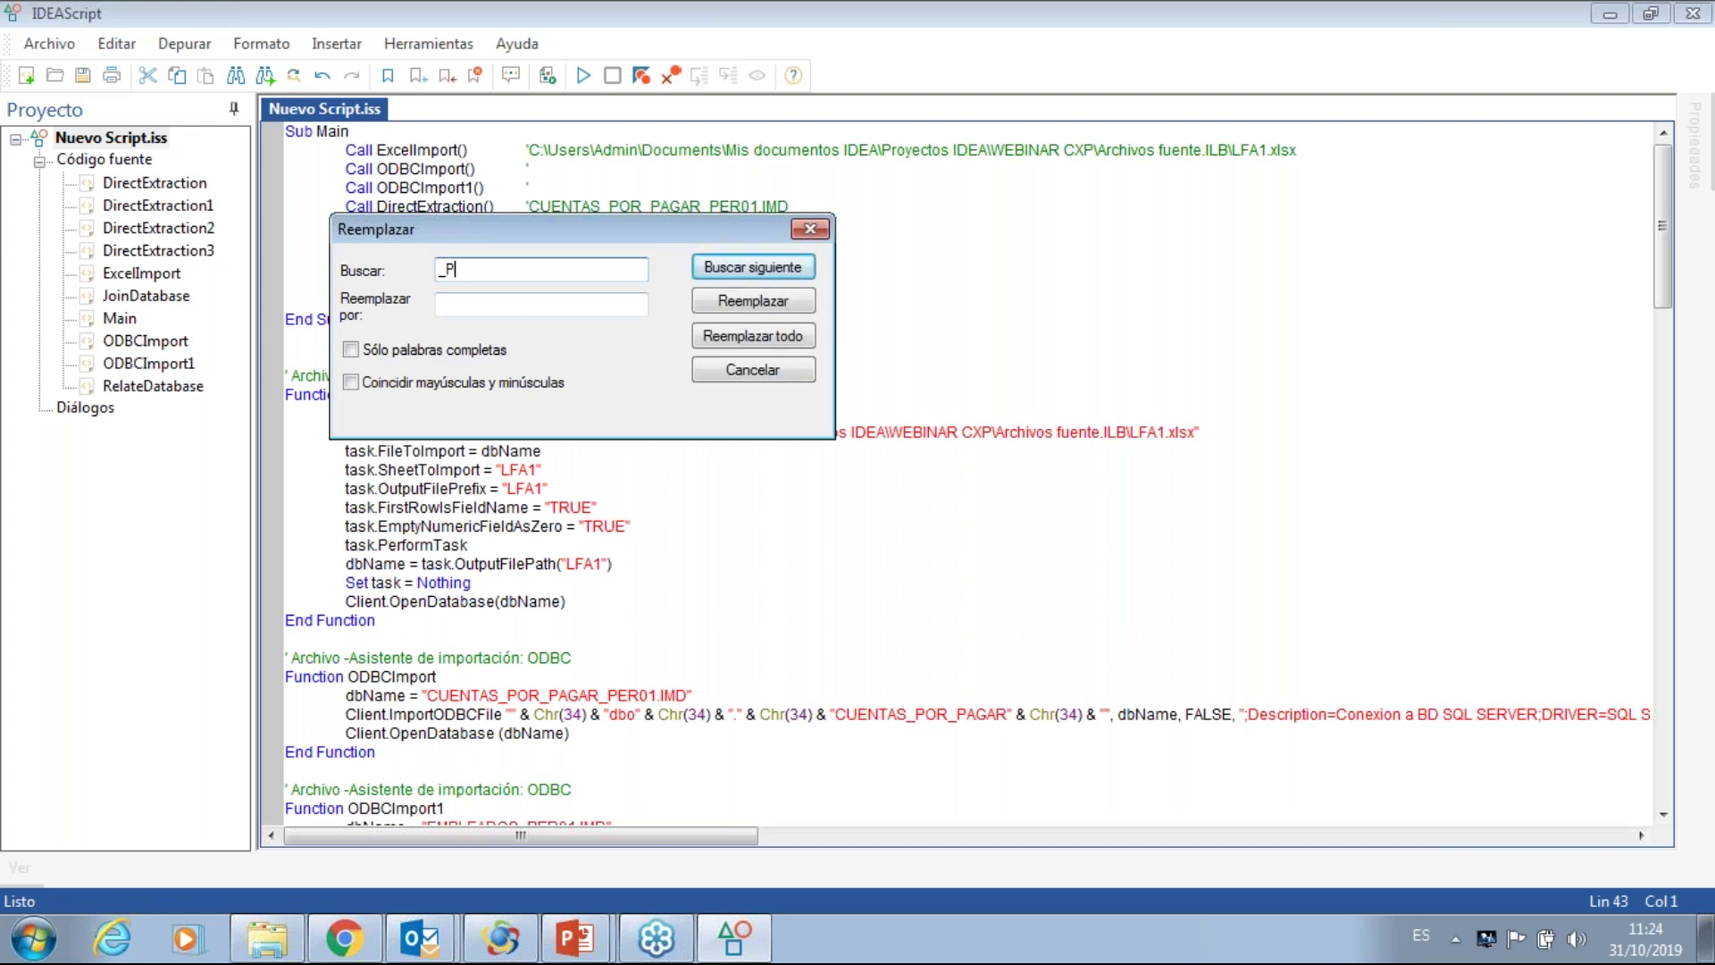
{"action": "type", "text": "ER01"}
{"action": "left_click", "coordinate": [469, 312]}
{"action": "type", "text": "_PER"}
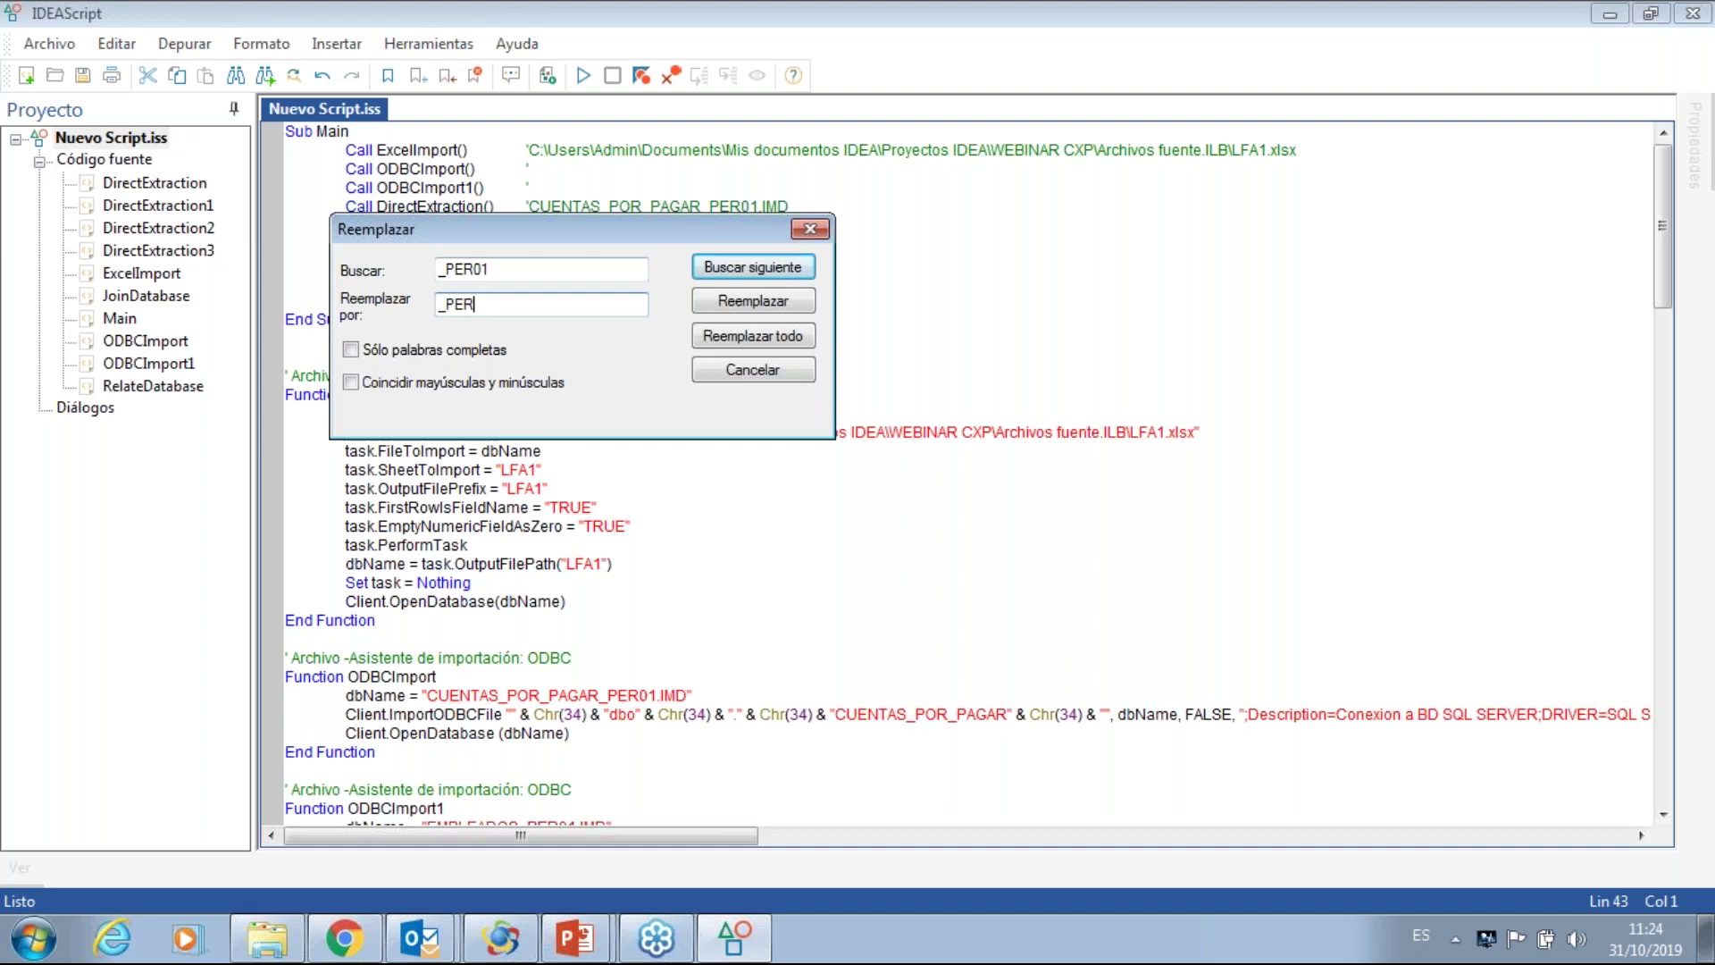
{"action": "type", "text": "02"}
{"action": "left_click", "coordinate": [751, 336]}
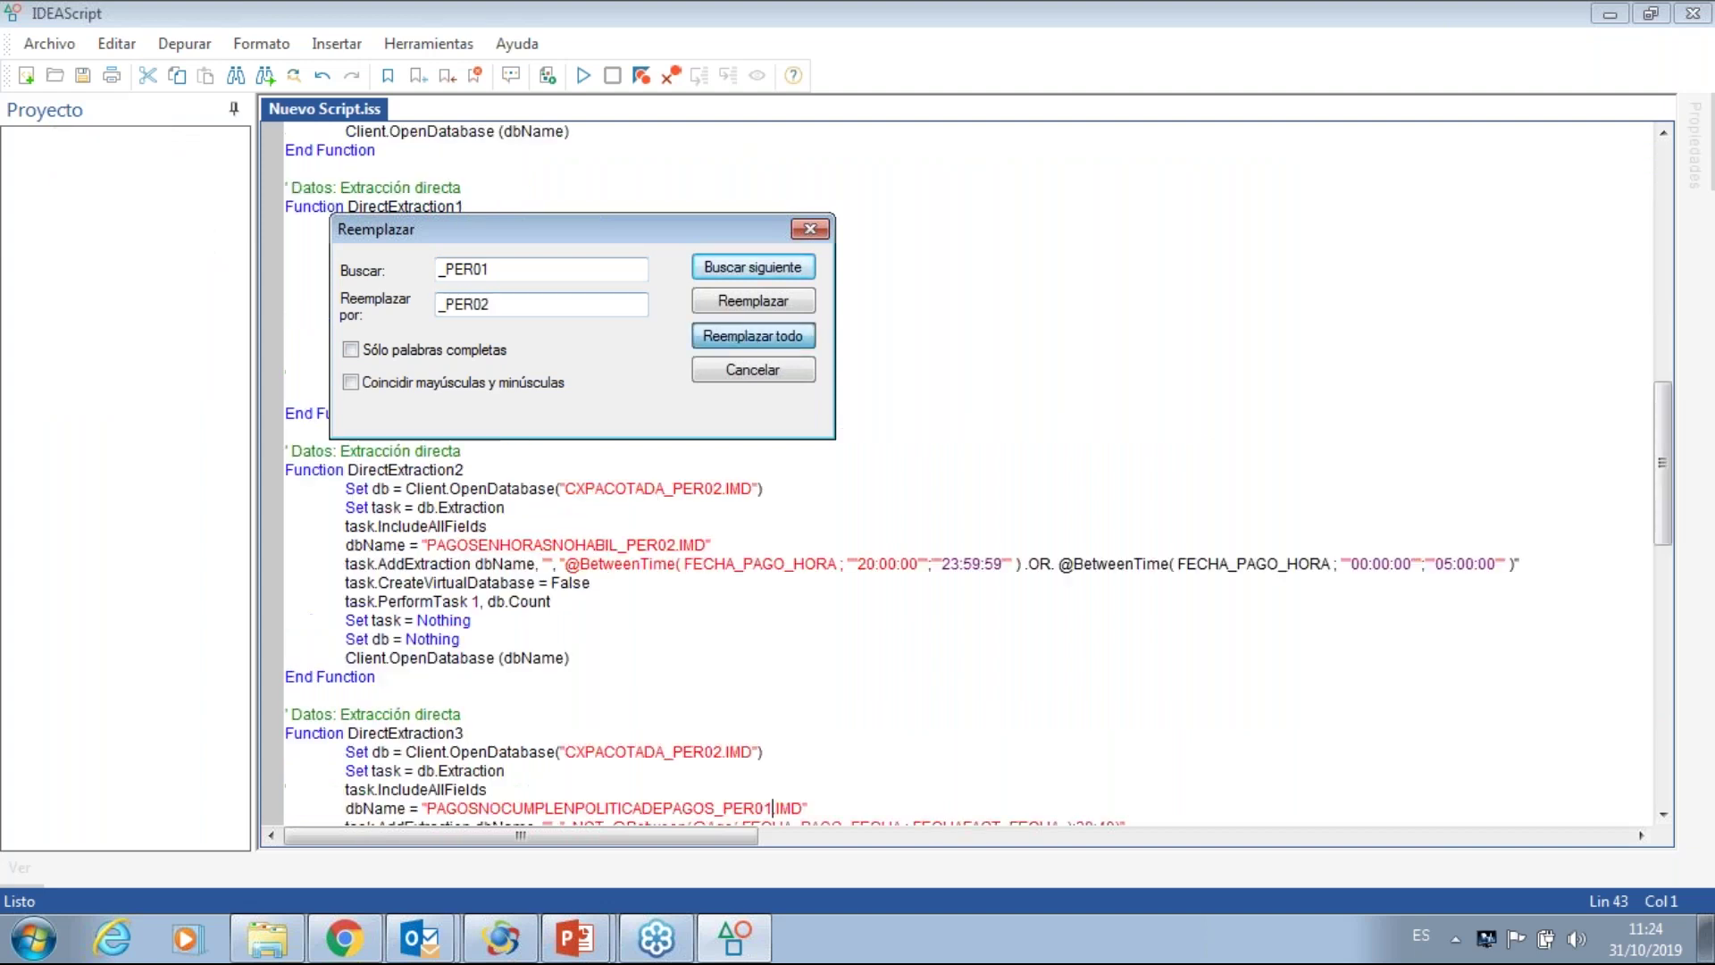
{"action": "left_click", "coordinate": [811, 229]}
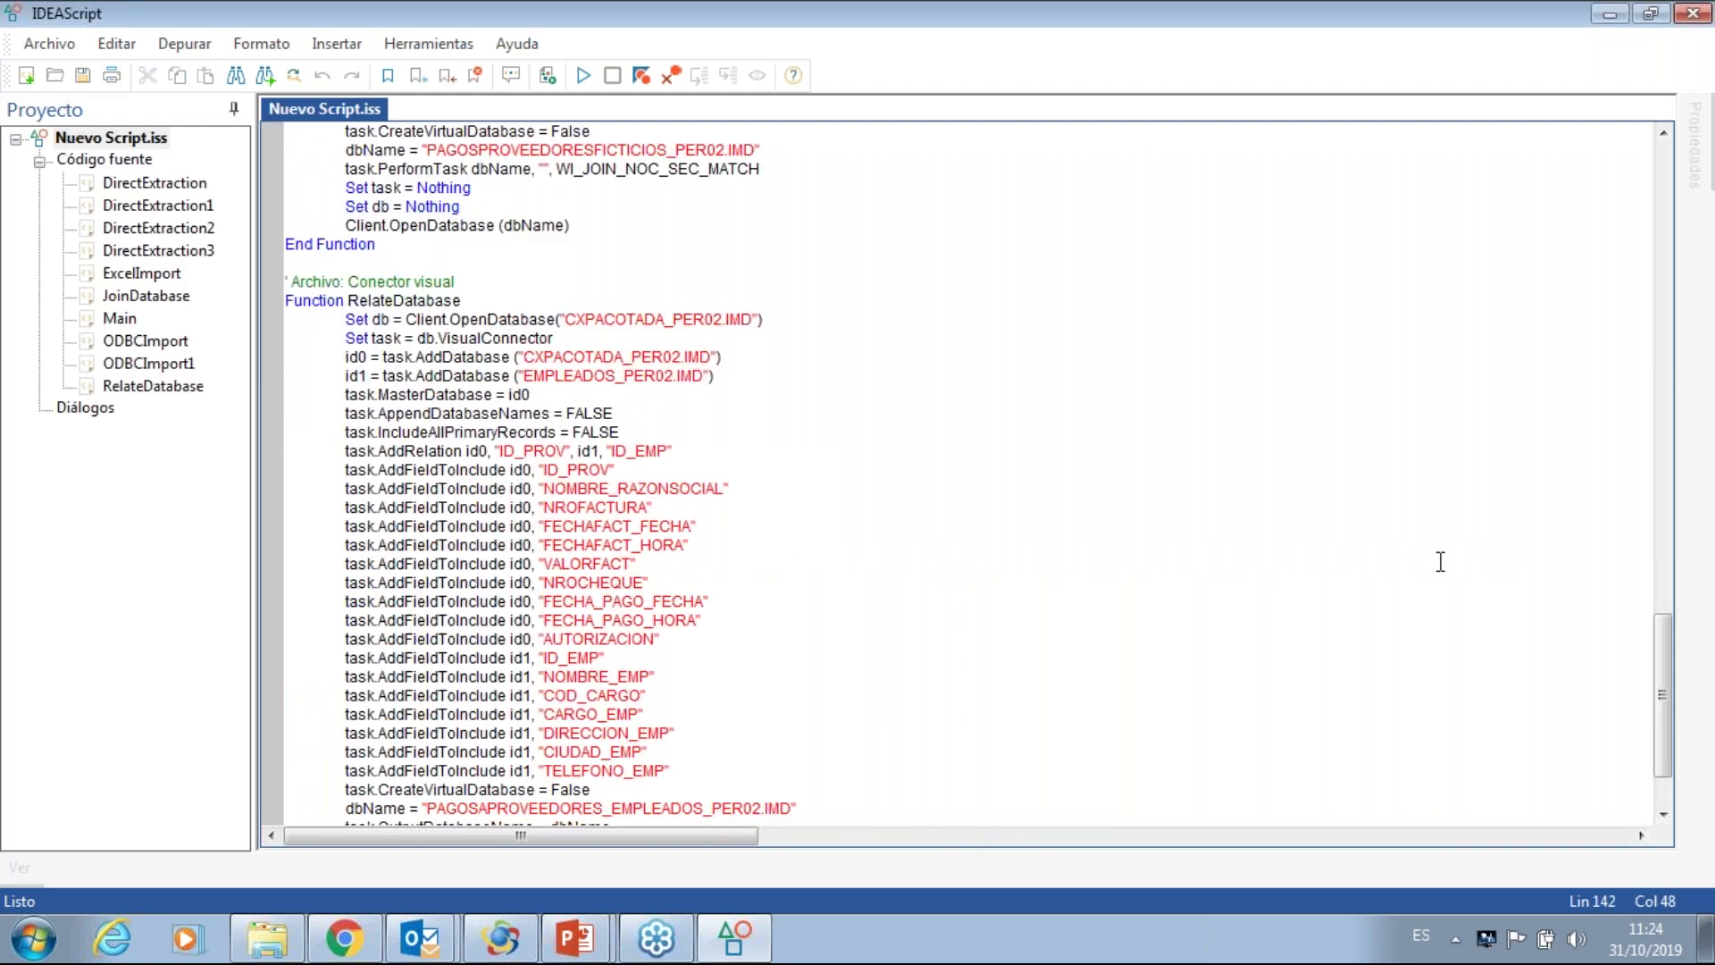
- Change the BetweenDate end date from 20190228 to 20190331
{"action": "left_click_drag", "start_coordinate": [1664, 671], "coordinate": [1642, 318]}
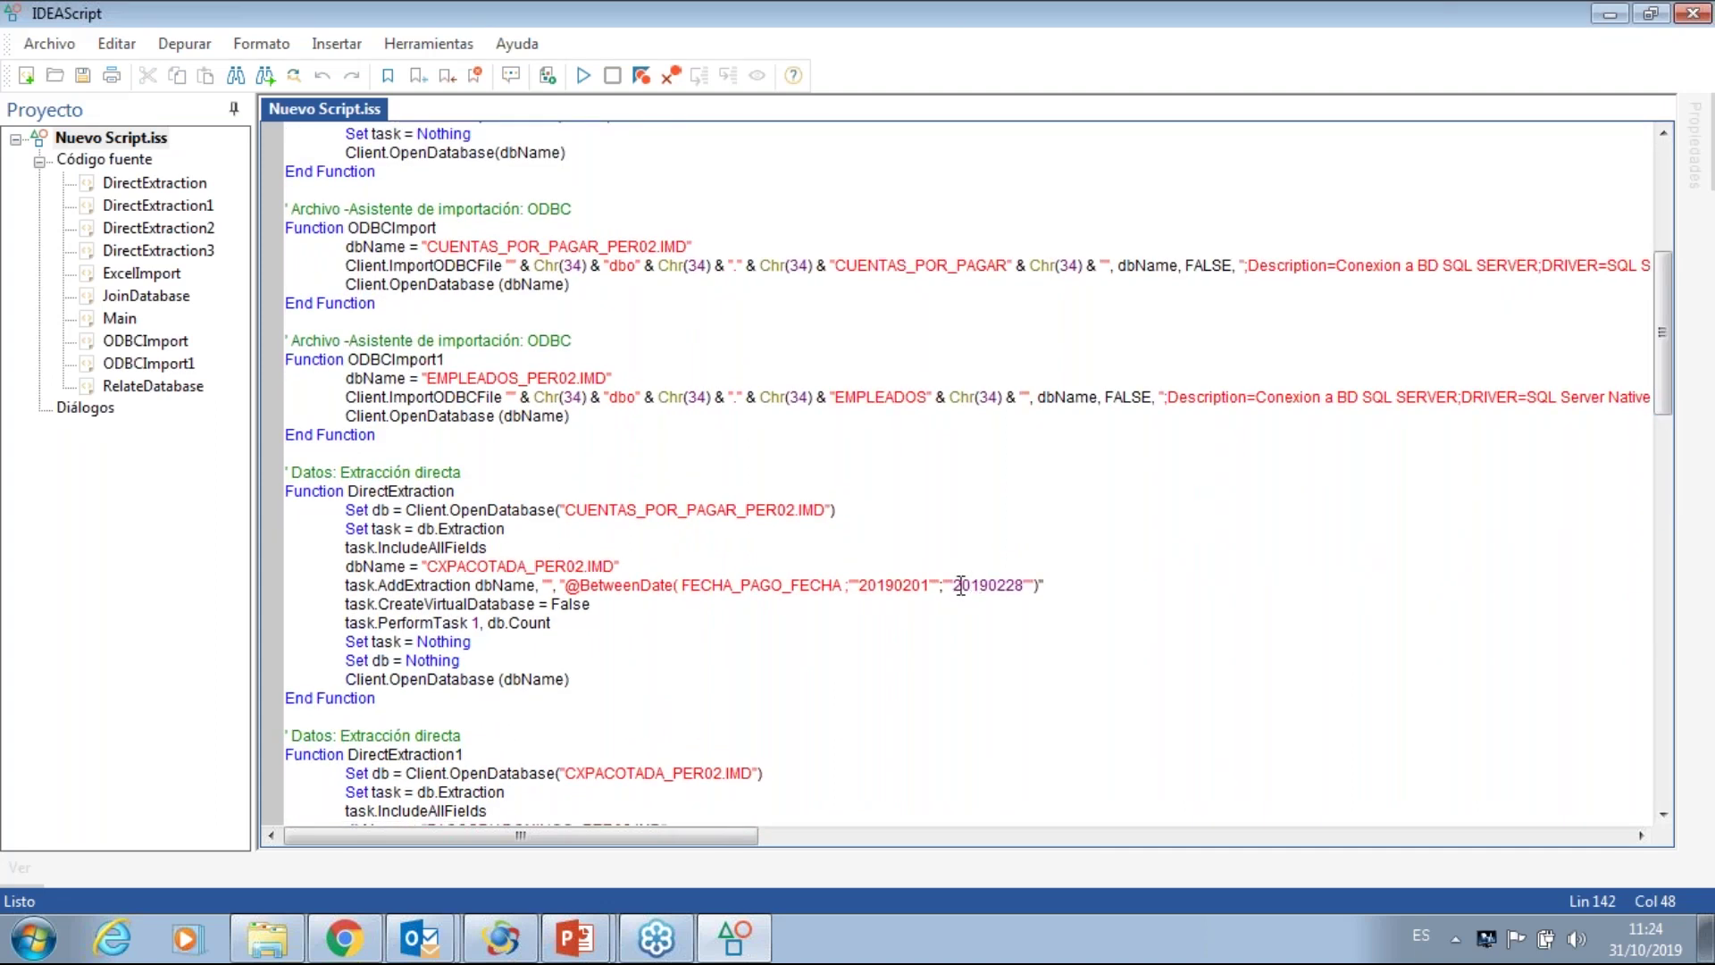
{"action": "left_click", "coordinate": [989, 585]}
{"action": "key", "text": "shift+Right"}
{"action": "key", "text": "shift+Right"}
{"action": "key", "text": "shift+Right"}
{"action": "type", "text": "0331"}
- Save and run the edited script, allowing LFA1-LFA1.IMD to be overwritten
{"action": "left_click", "coordinate": [82, 77]}
{"action": "left_click", "coordinate": [584, 76]}
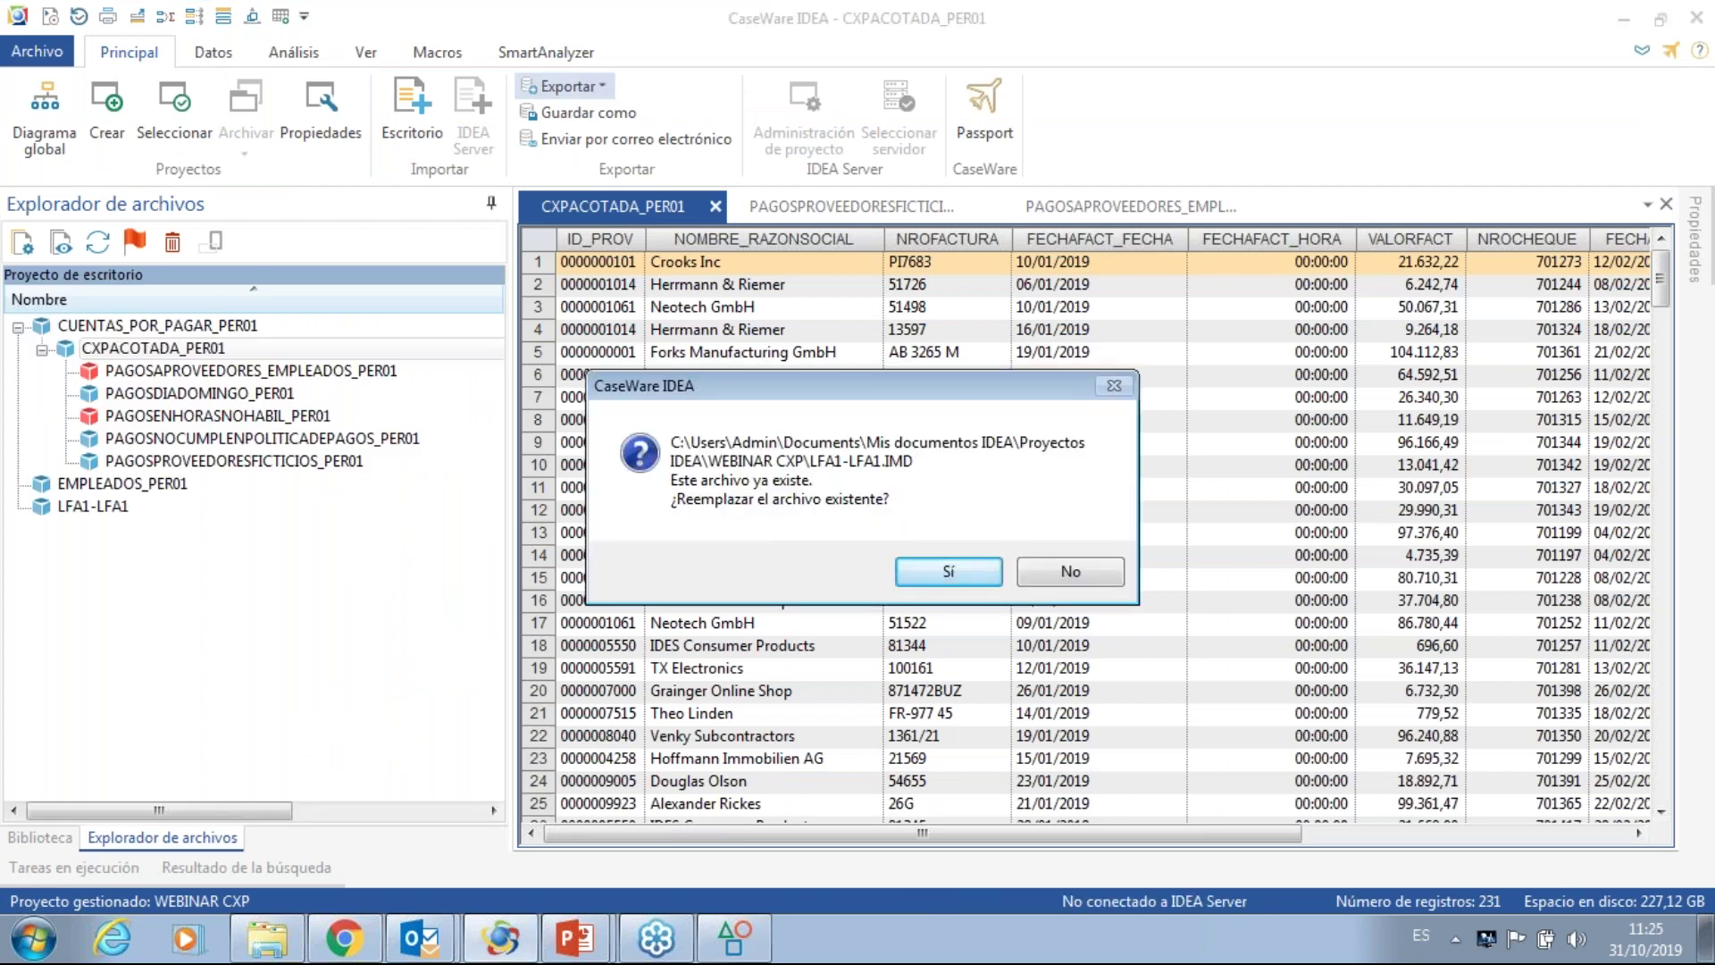
{"action": "left_click", "coordinate": [945, 573]}
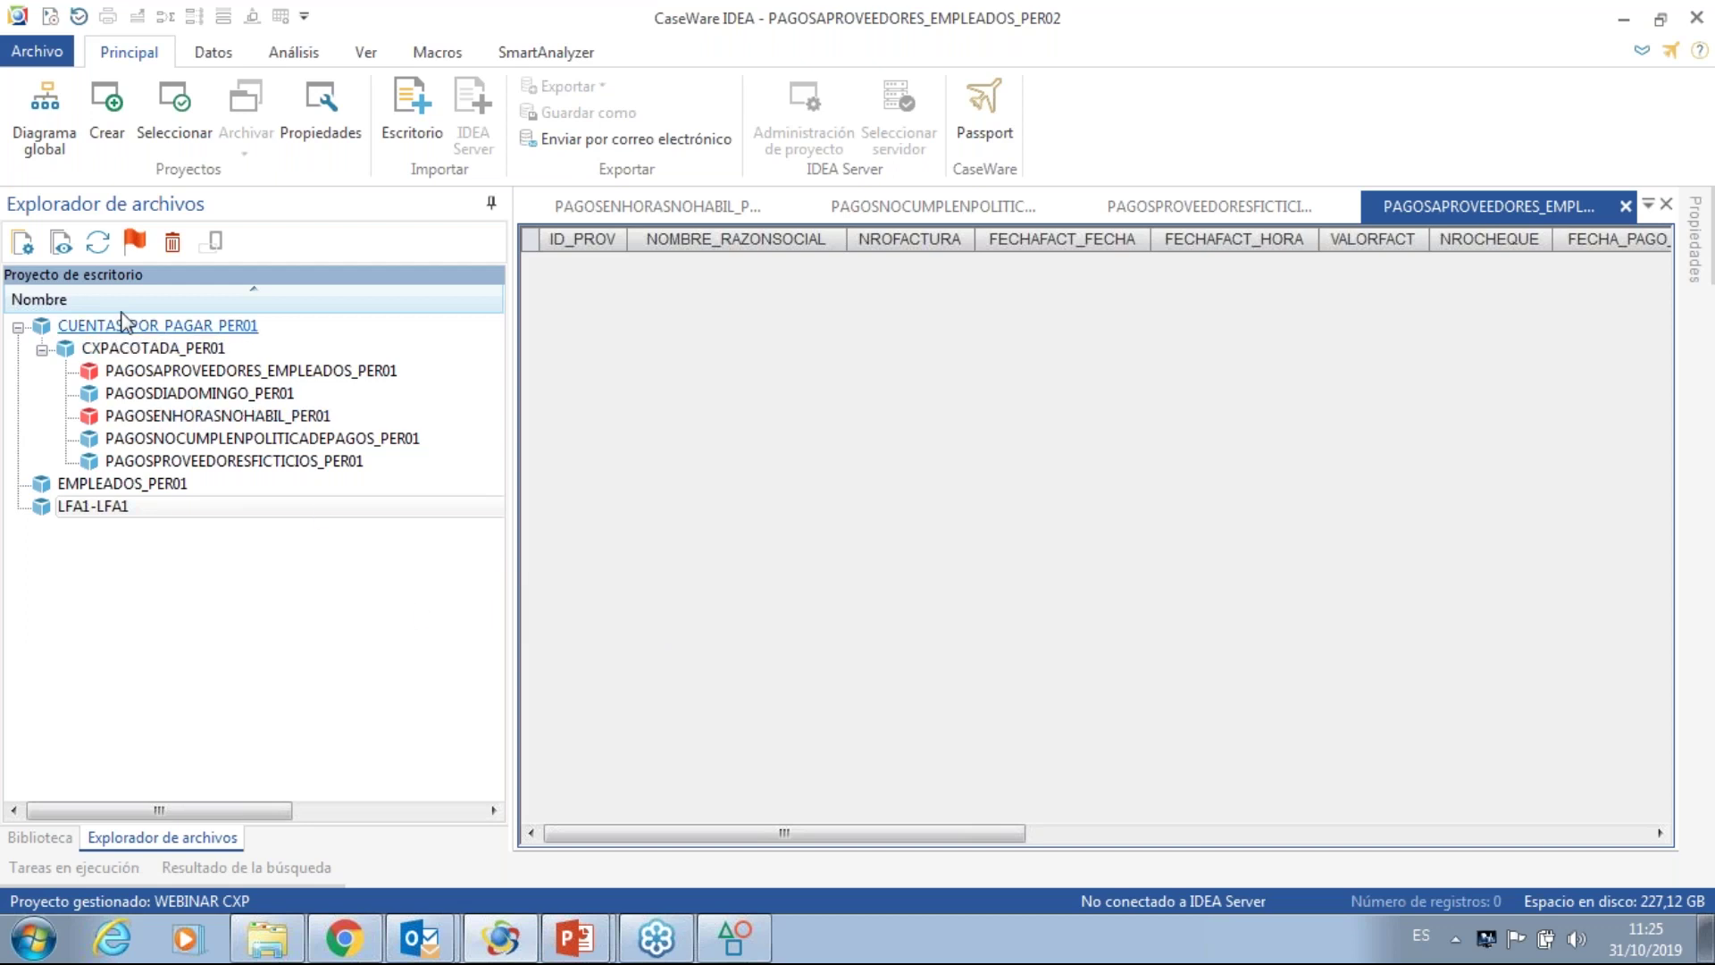
- Refresh the file list and expand CUENTAS_POR_PAGAR_PER02 and CXPACOTADA_PER02 to show the PER02 results
{"action": "left_click", "coordinate": [87, 252]}
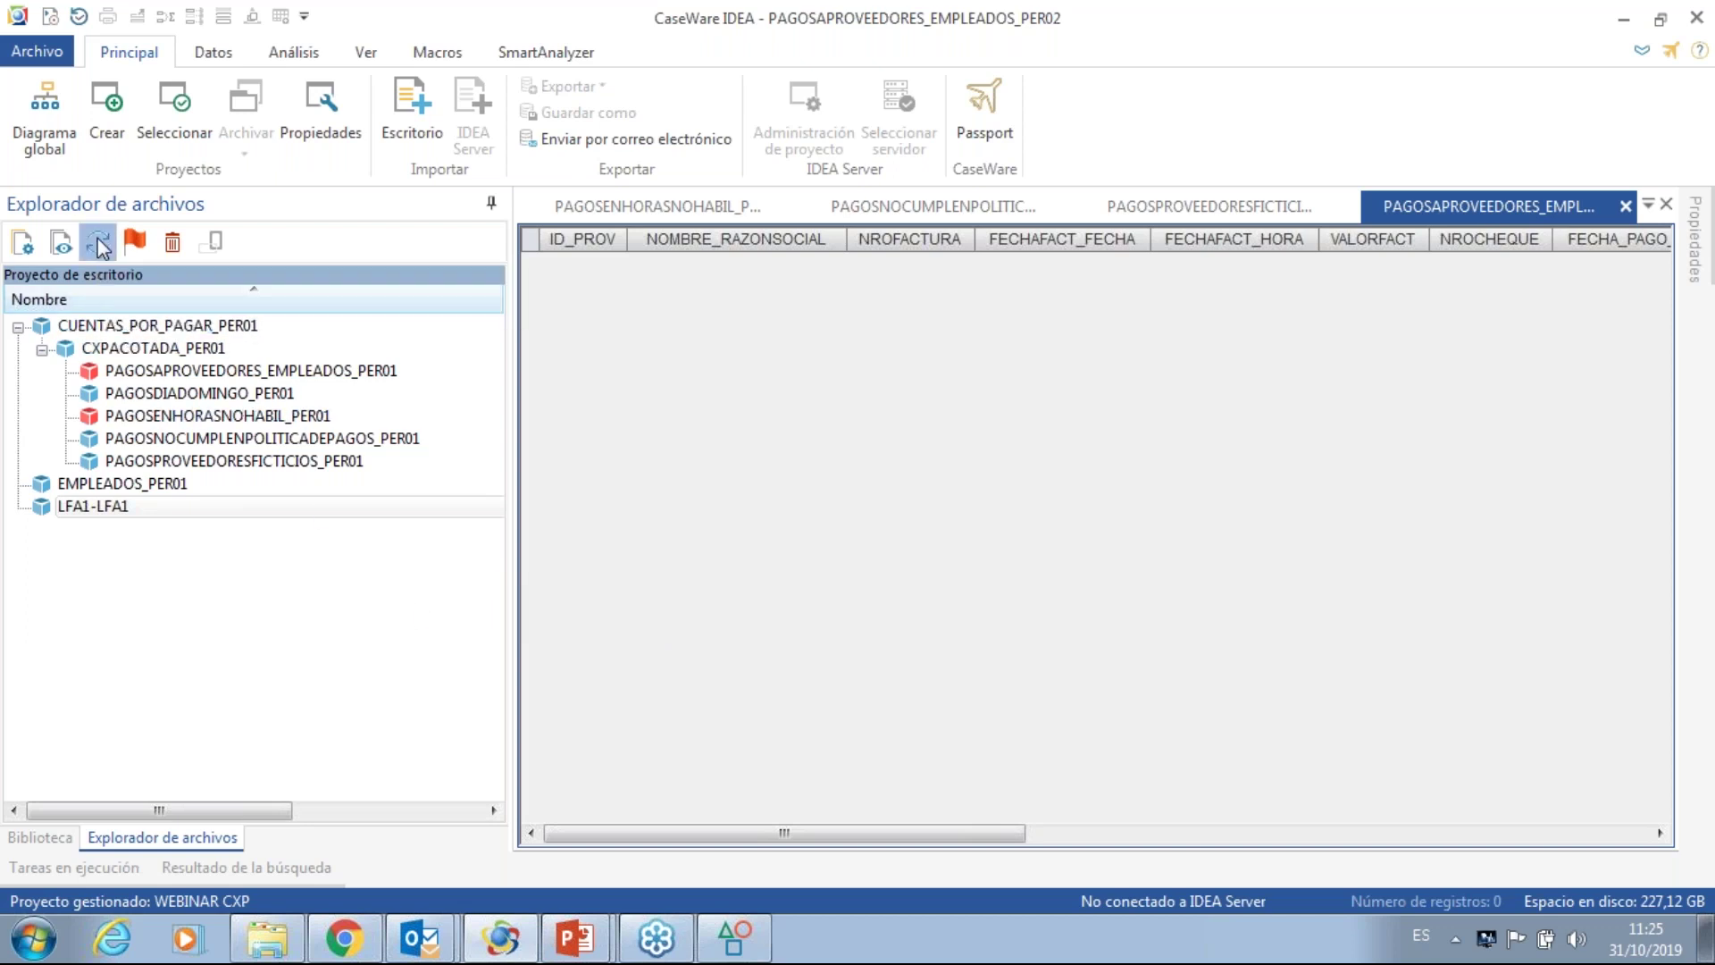
{"action": "left_click", "coordinate": [18, 485]}
{"action": "left_click", "coordinate": [42, 507]}
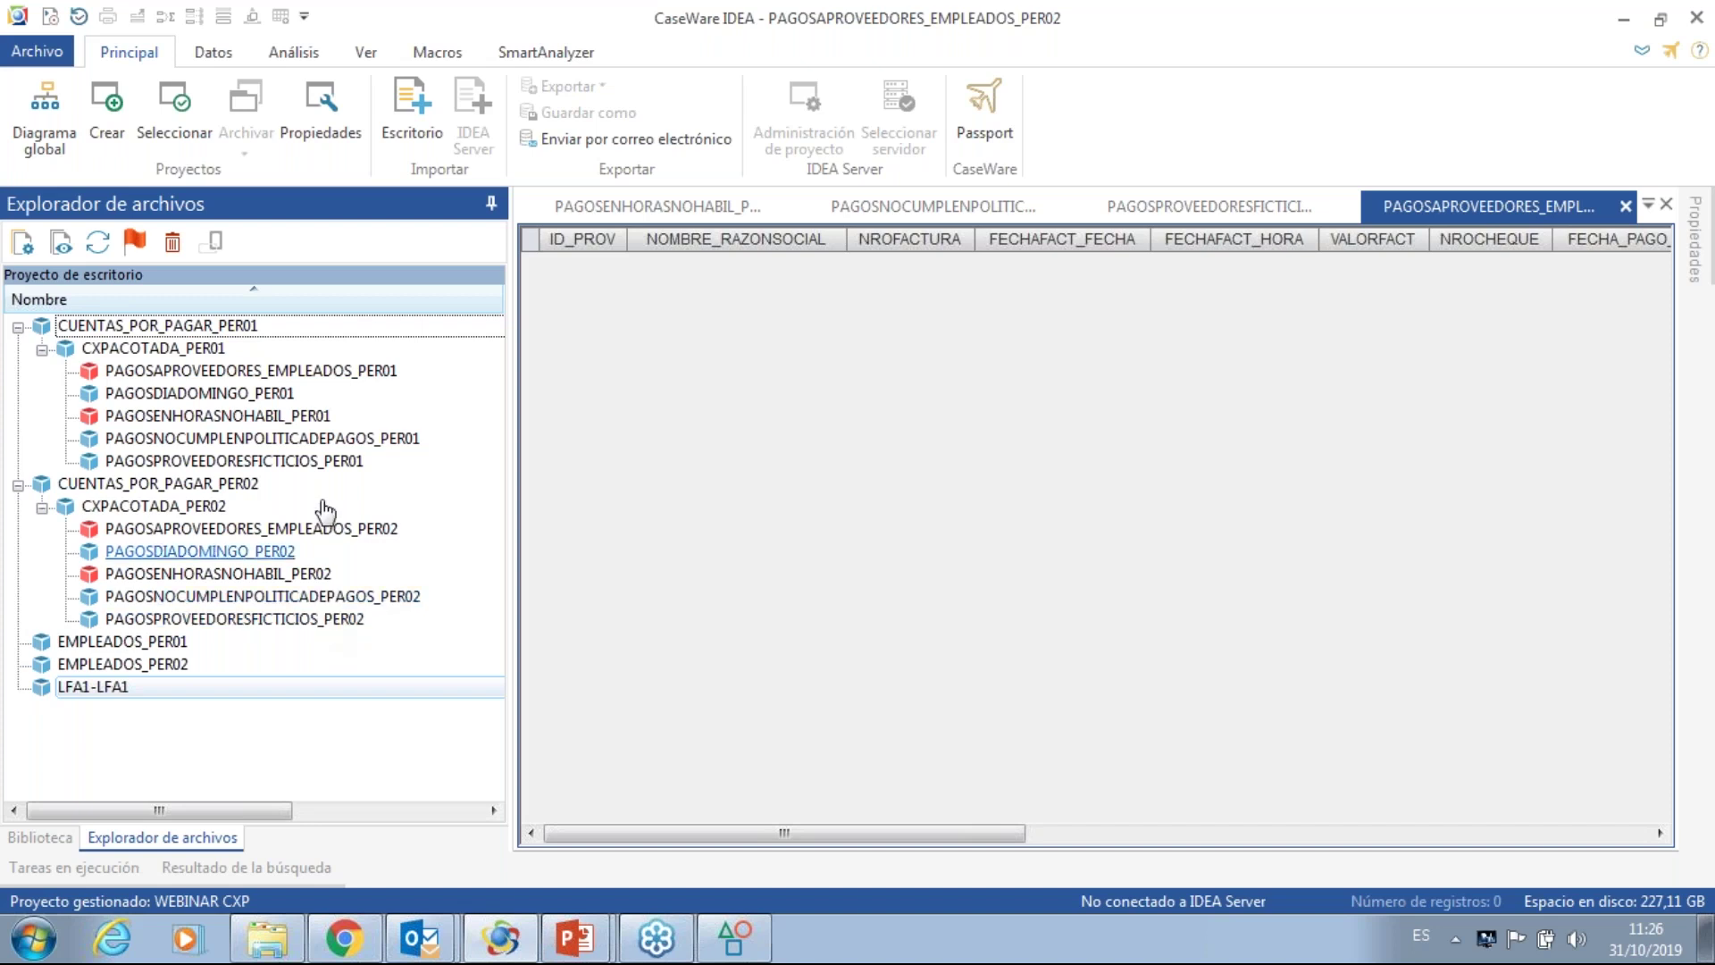
- Open the CAAT Wbeinar CXP_2 macro and run it until it asks for the LFA1 file
{"action": "left_click", "coordinate": [435, 54]}
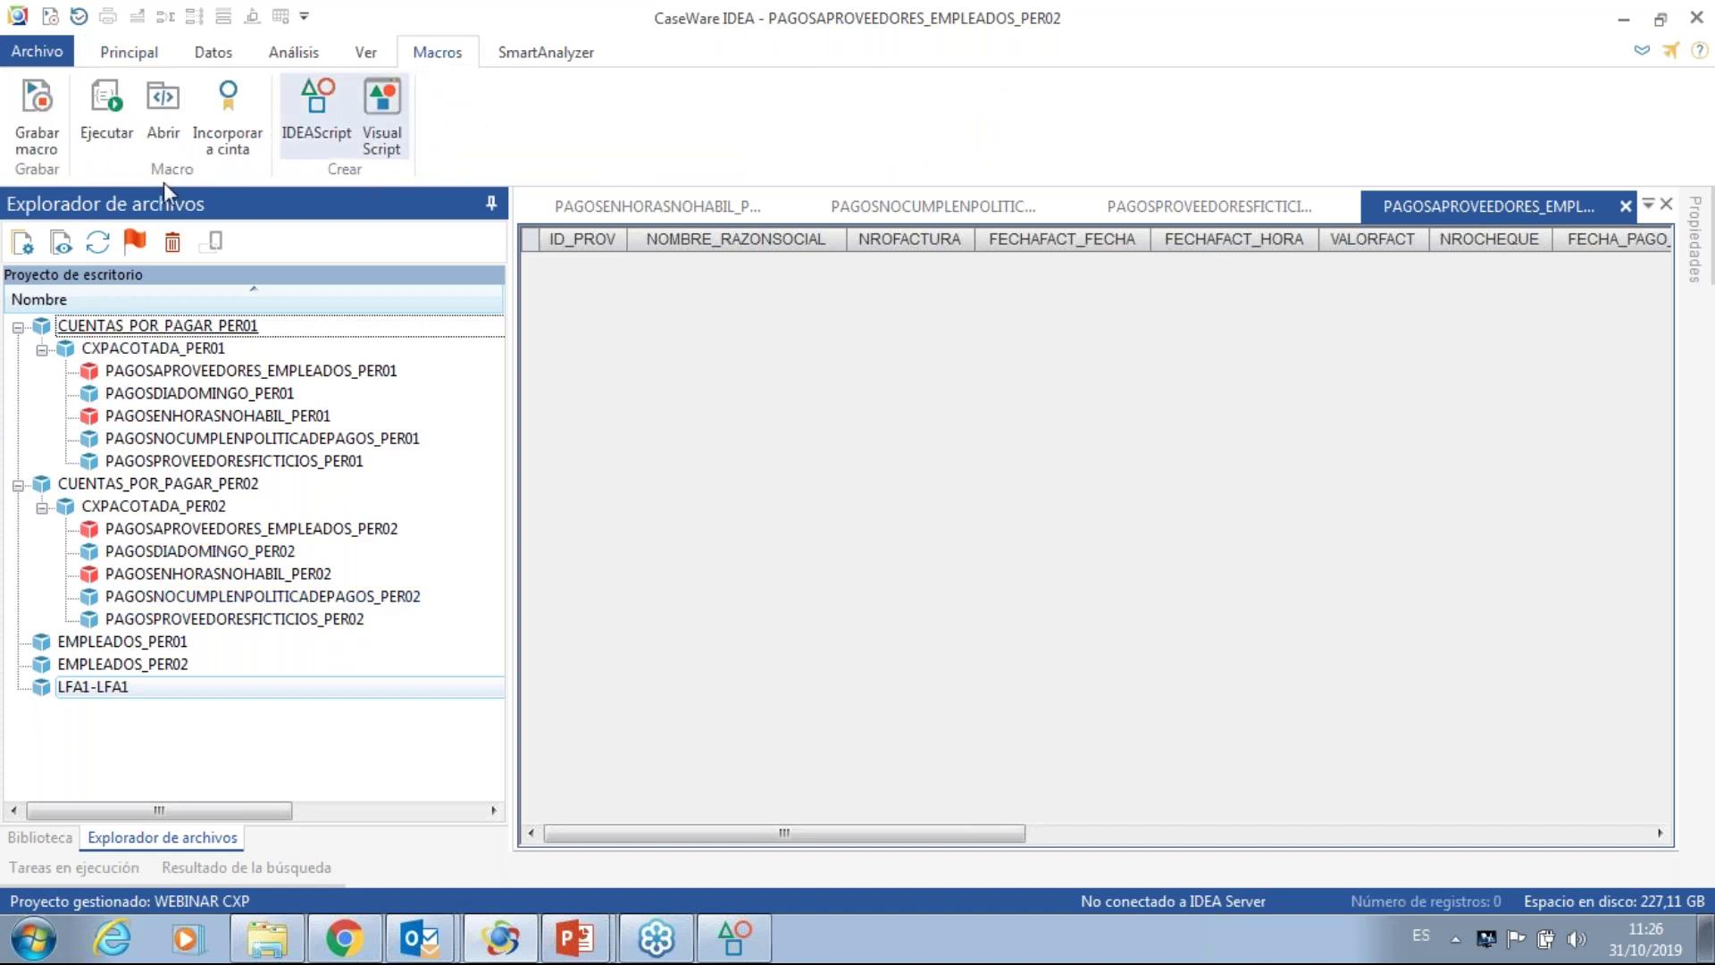
{"action": "left_click", "coordinate": [164, 125]}
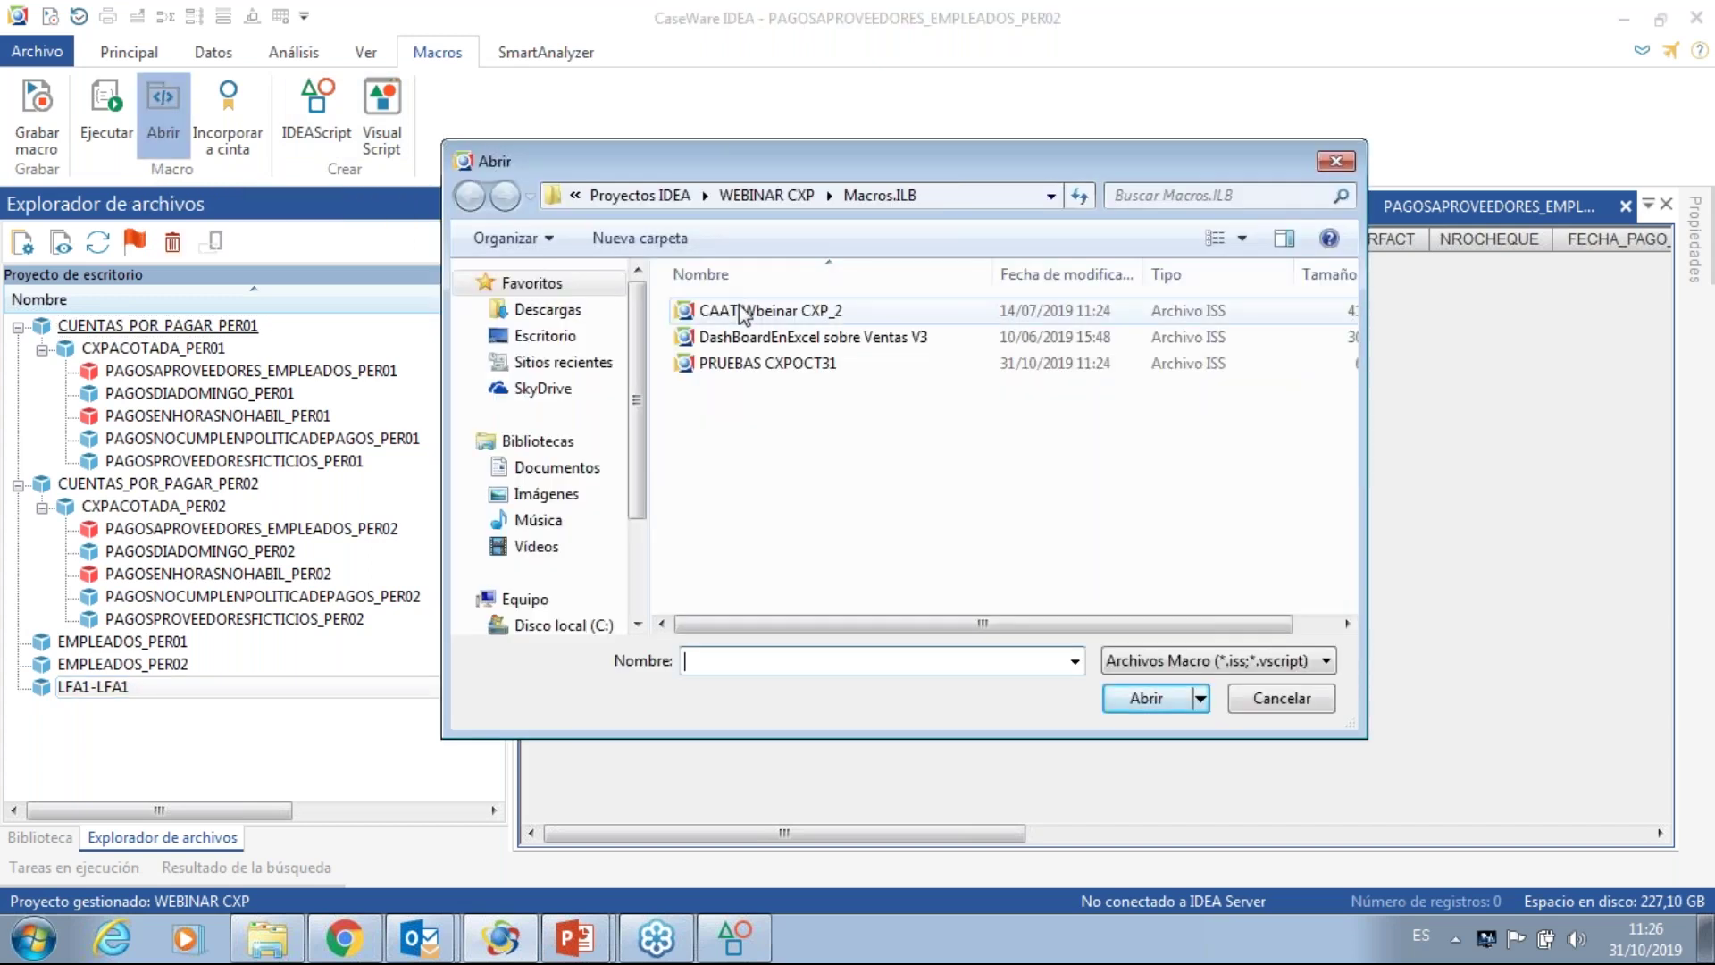
{"action": "left_click", "coordinate": [742, 310]}
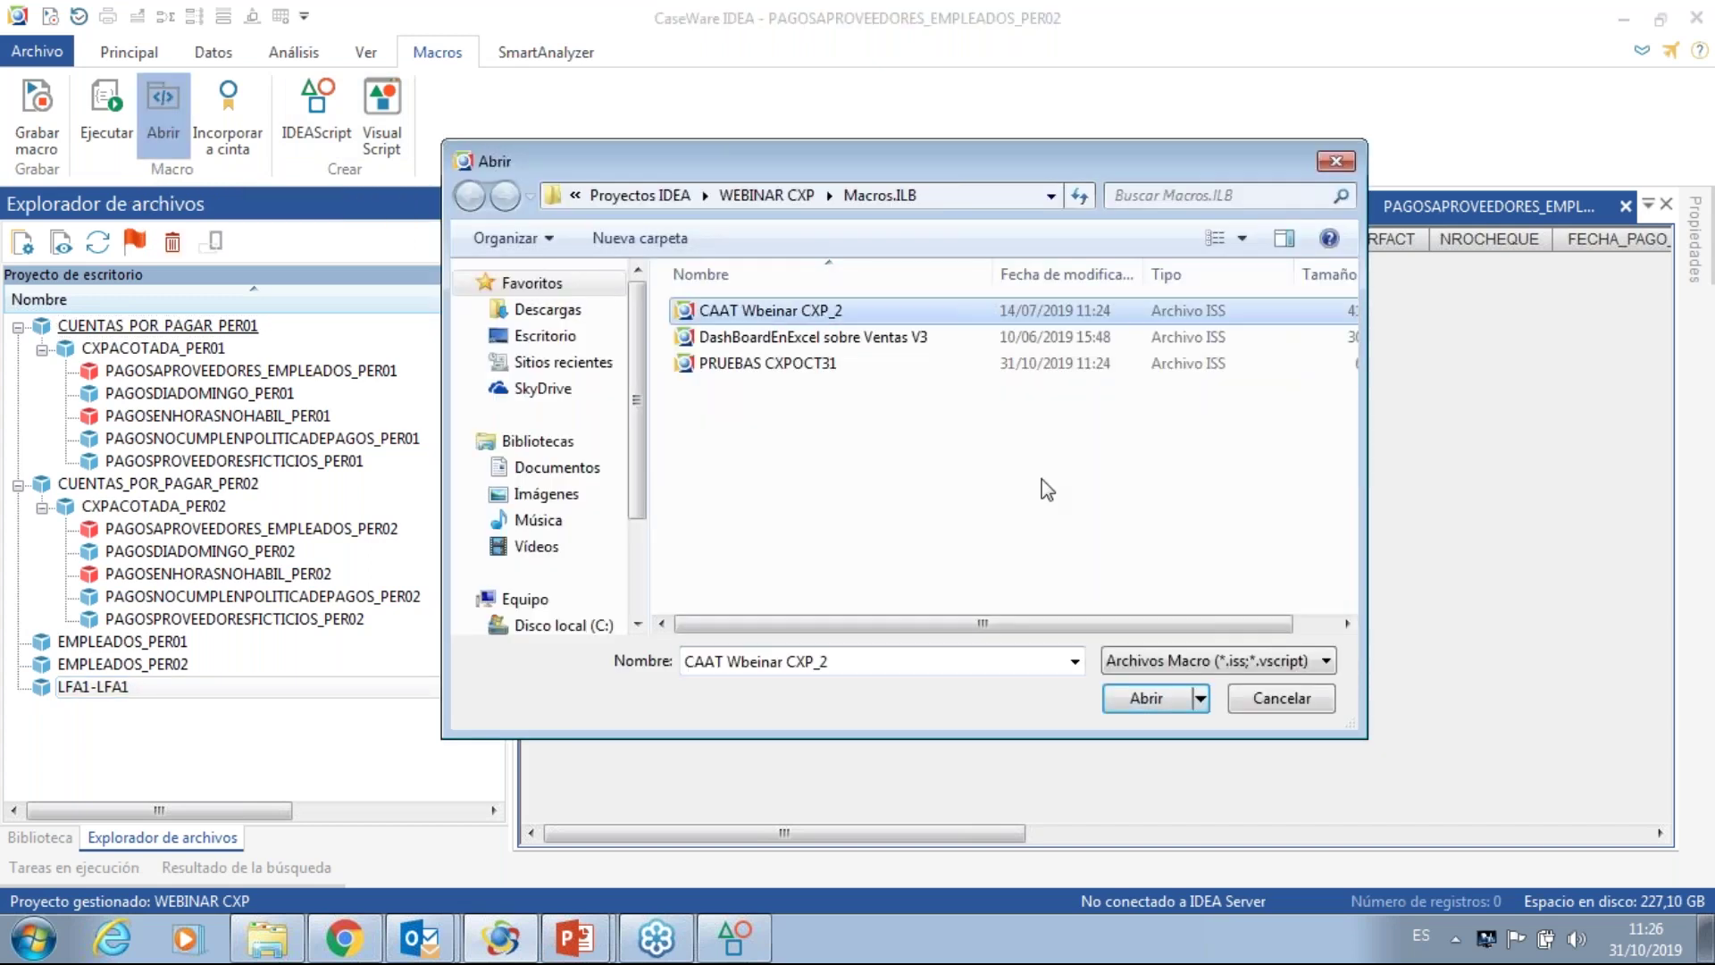
{"action": "left_click", "coordinate": [1148, 698]}
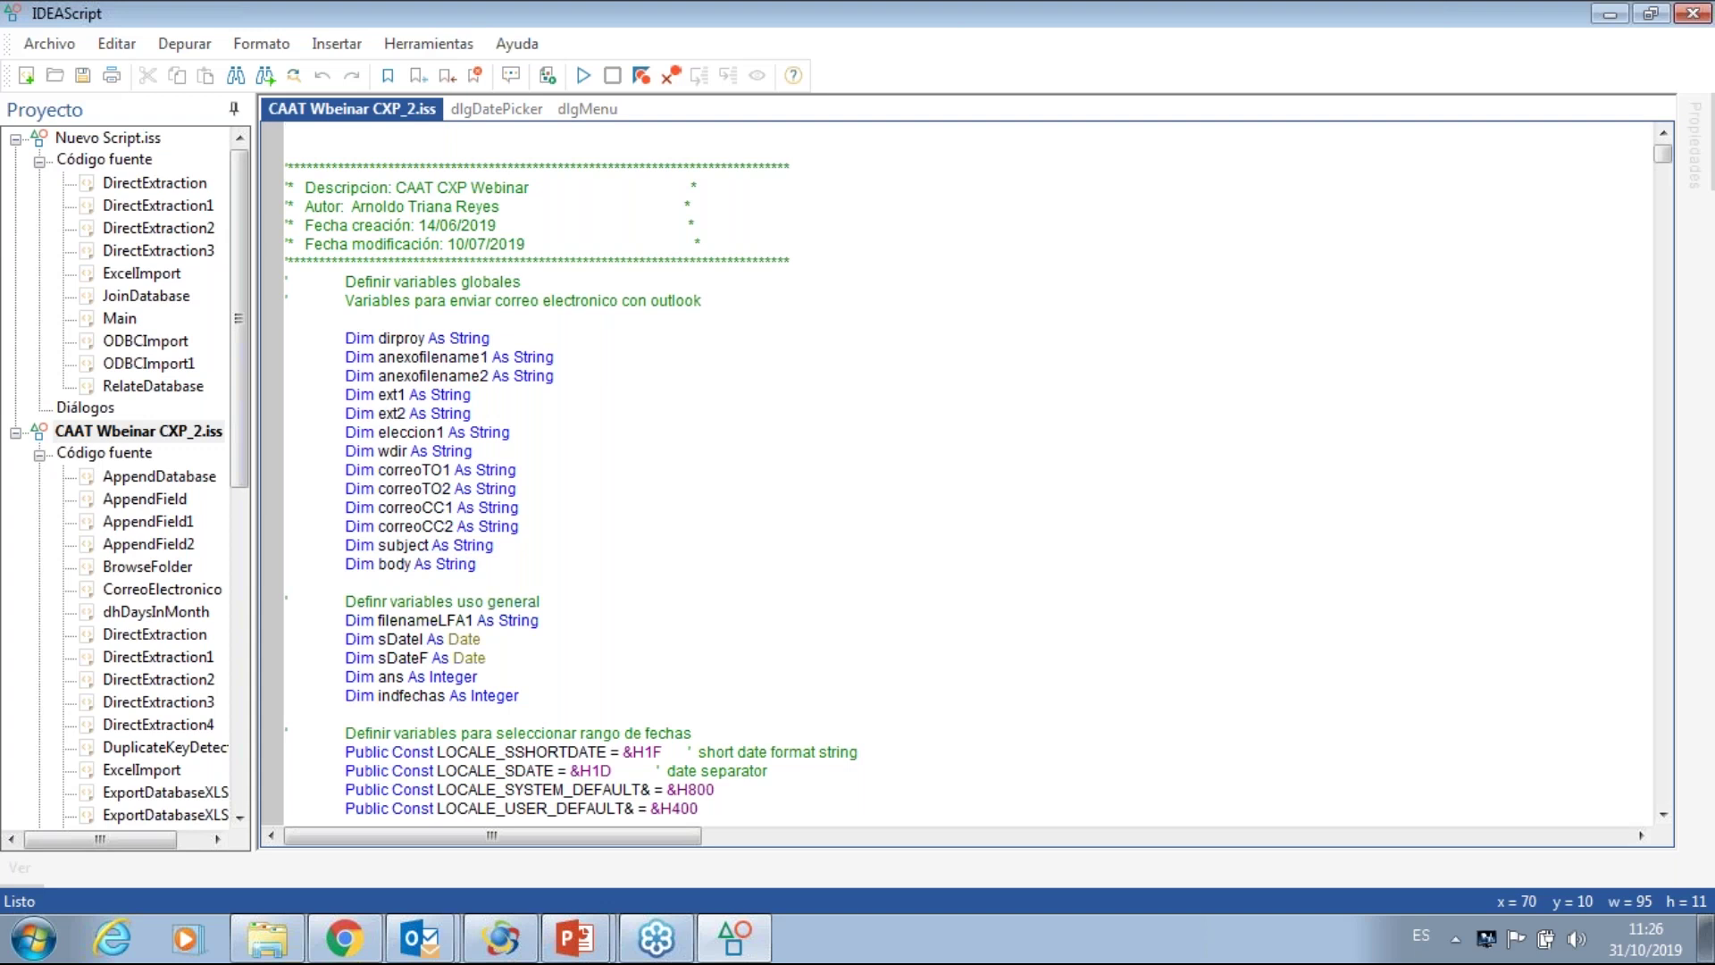
{"action": "left_click", "coordinate": [579, 79]}
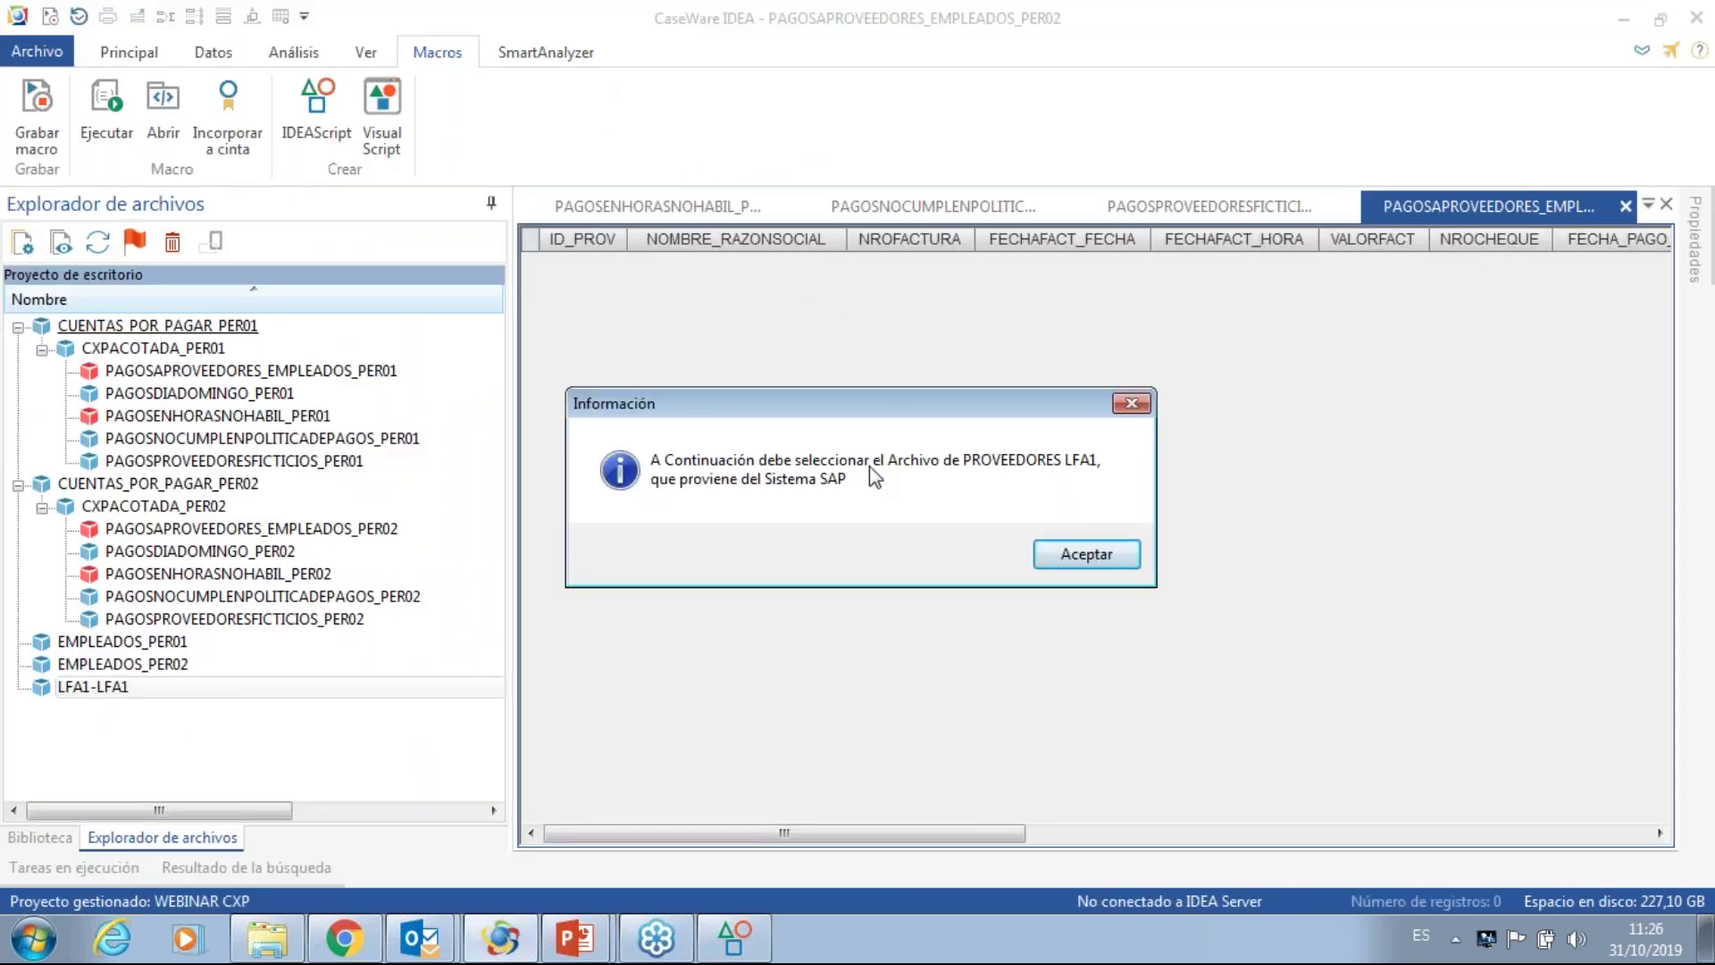
- Acknowledge the prompt, show all file types, and open LFA1 as the supplier file
{"action": "left_click", "coordinate": [1102, 555]}
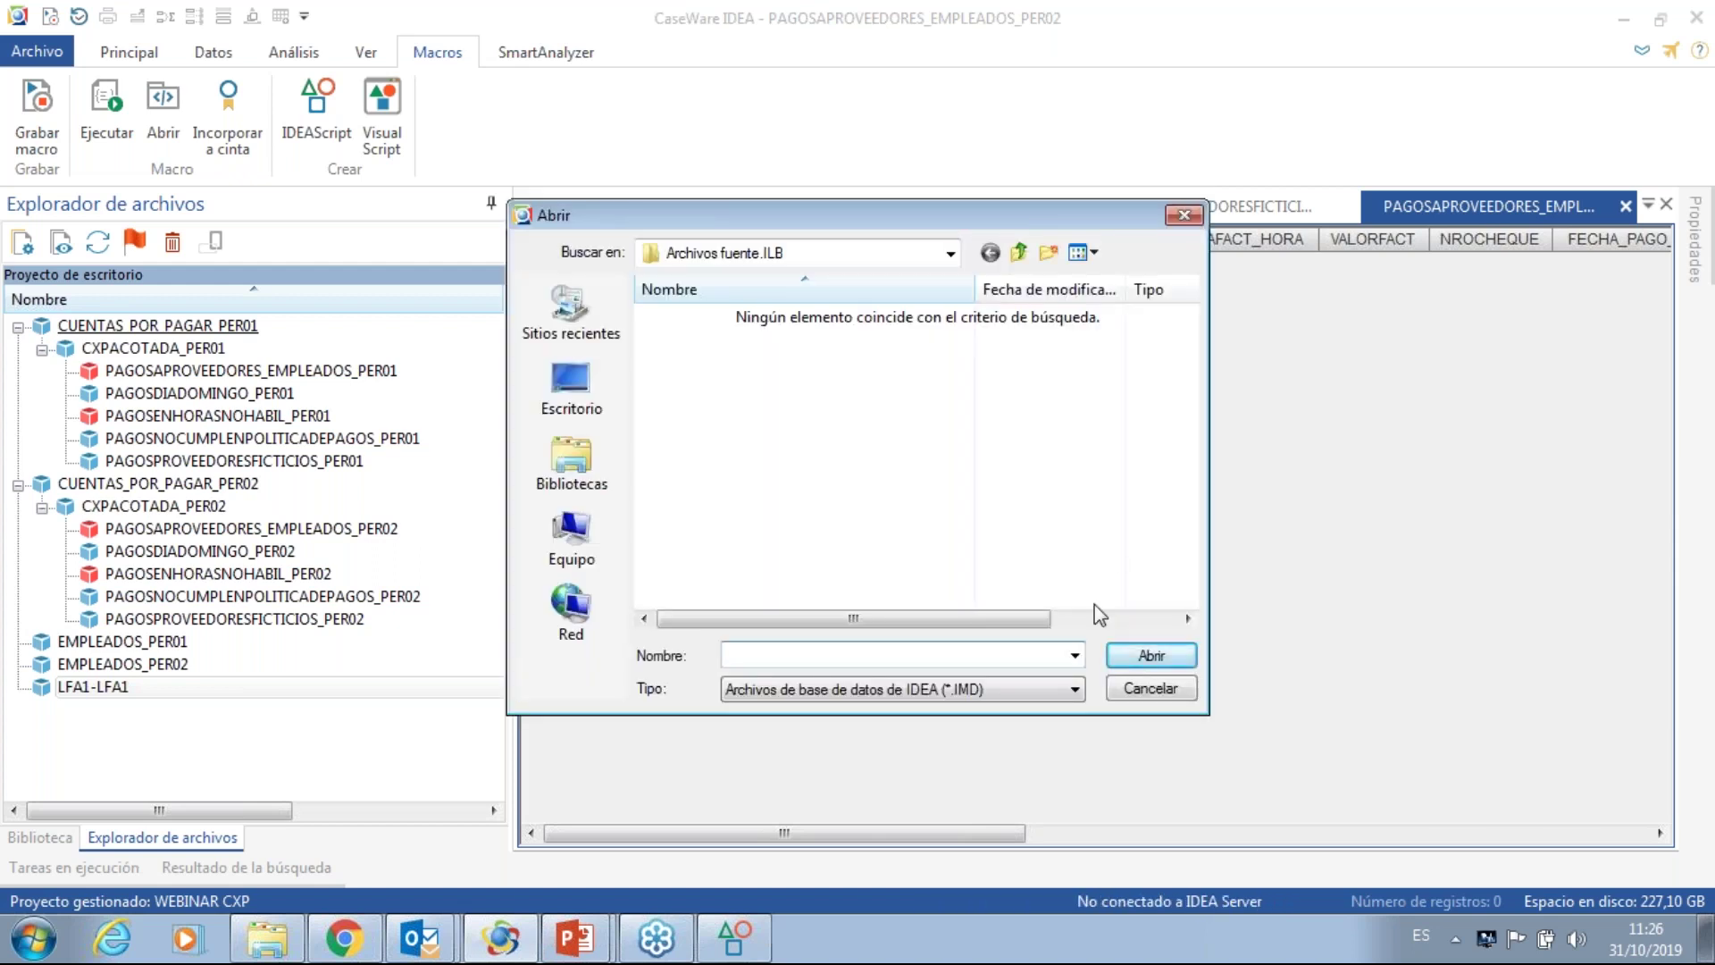
{"action": "left_click", "coordinate": [1075, 691]}
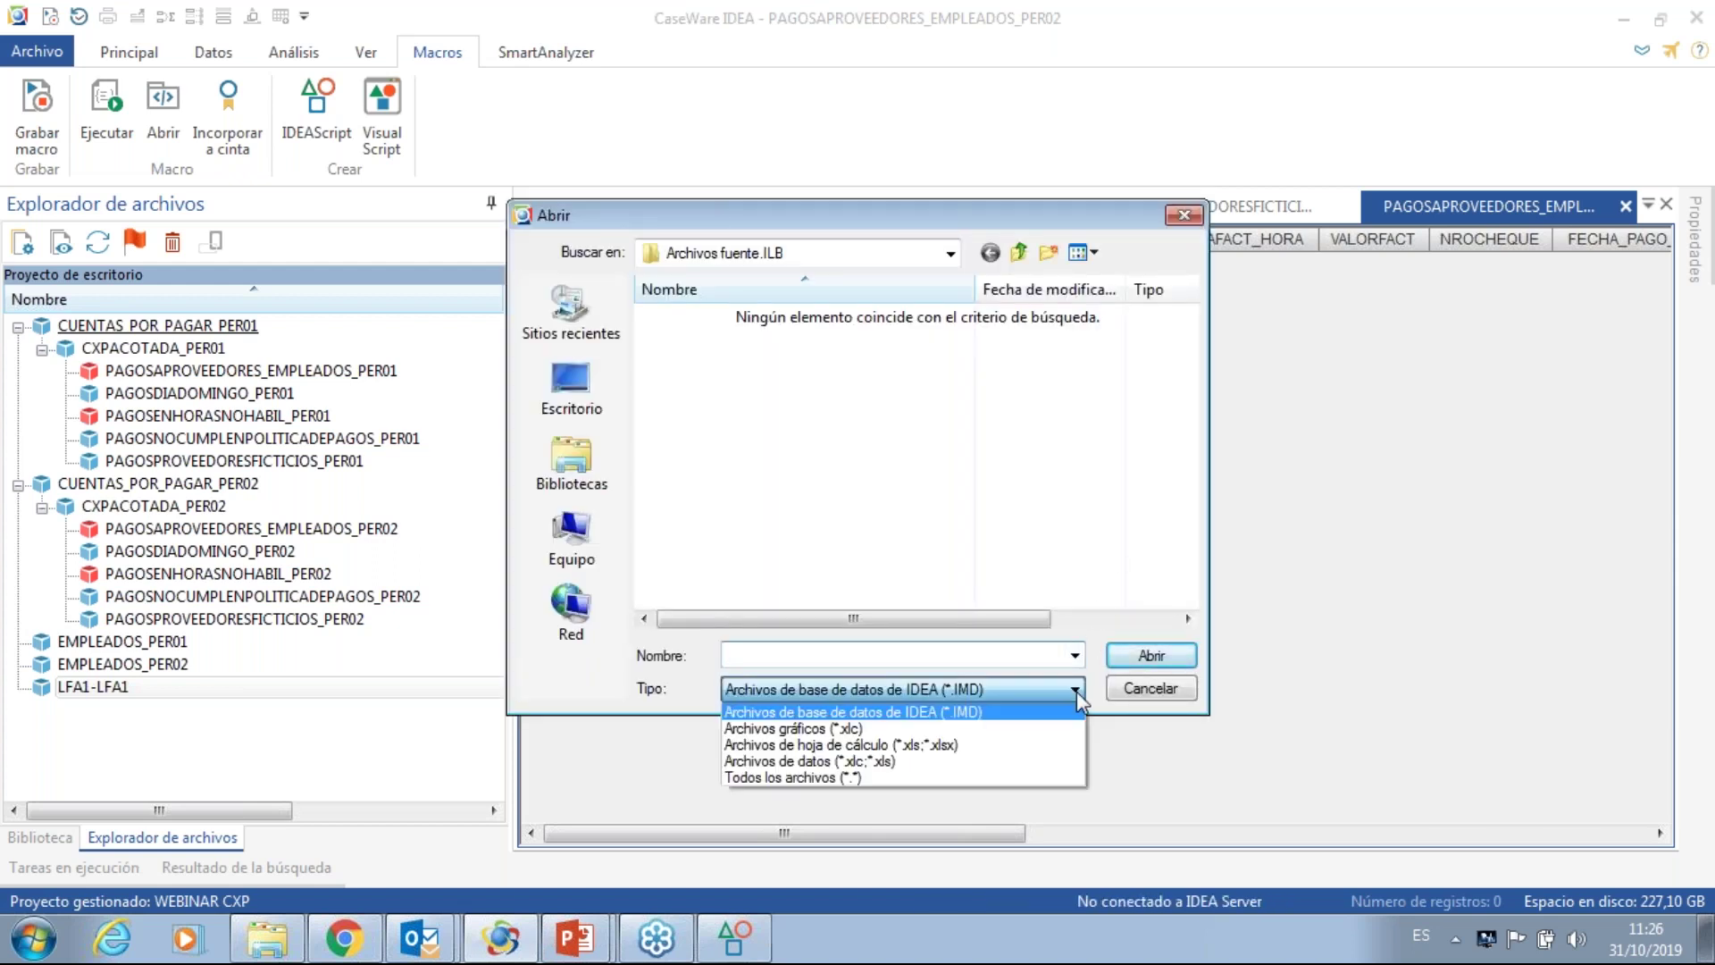
{"action": "left_click", "coordinate": [989, 780]}
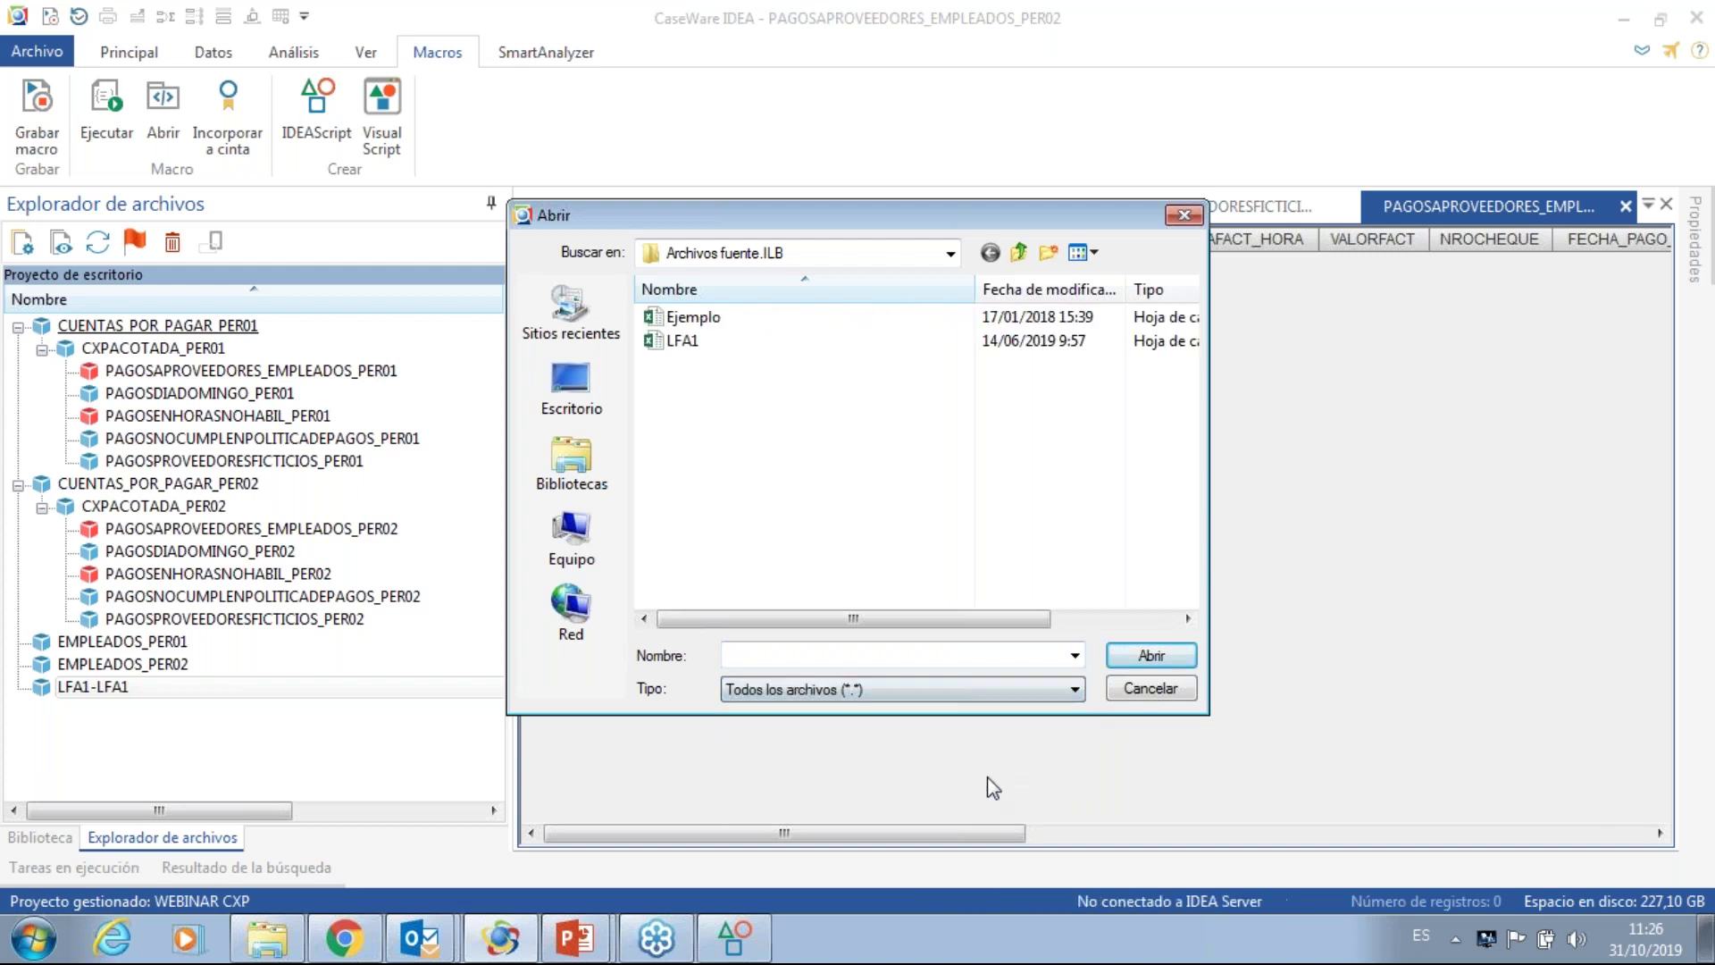
{"action": "left_click", "coordinate": [690, 343]}
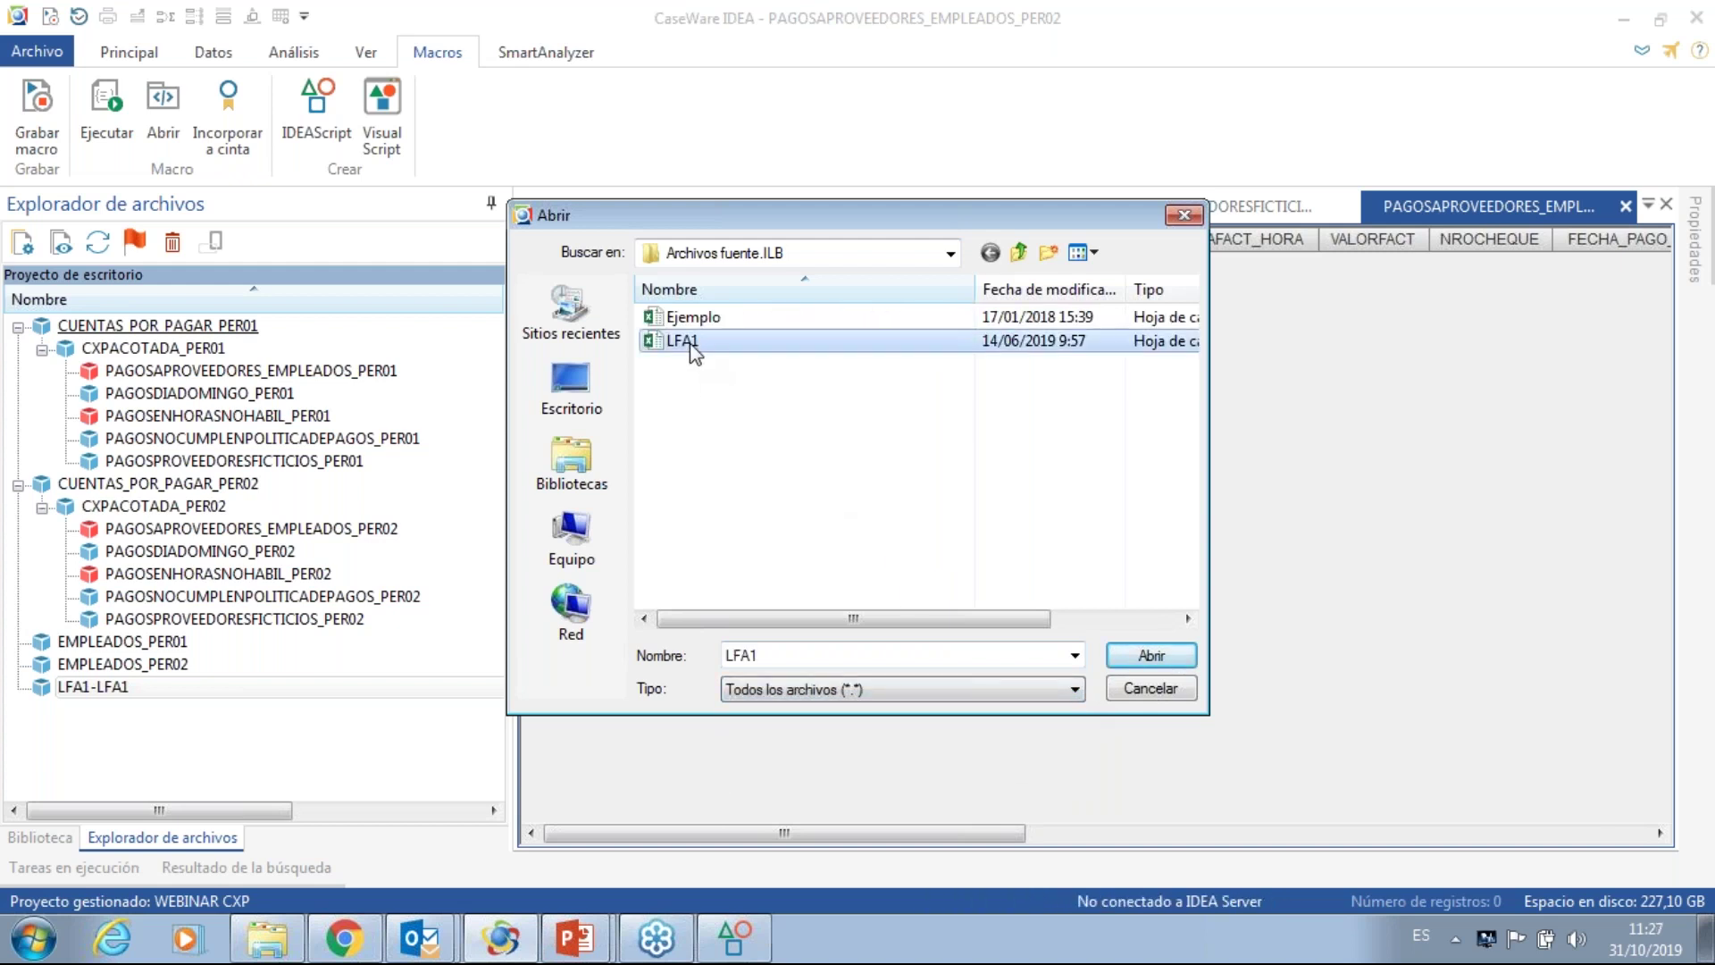
{"action": "left_click", "coordinate": [1152, 657]}
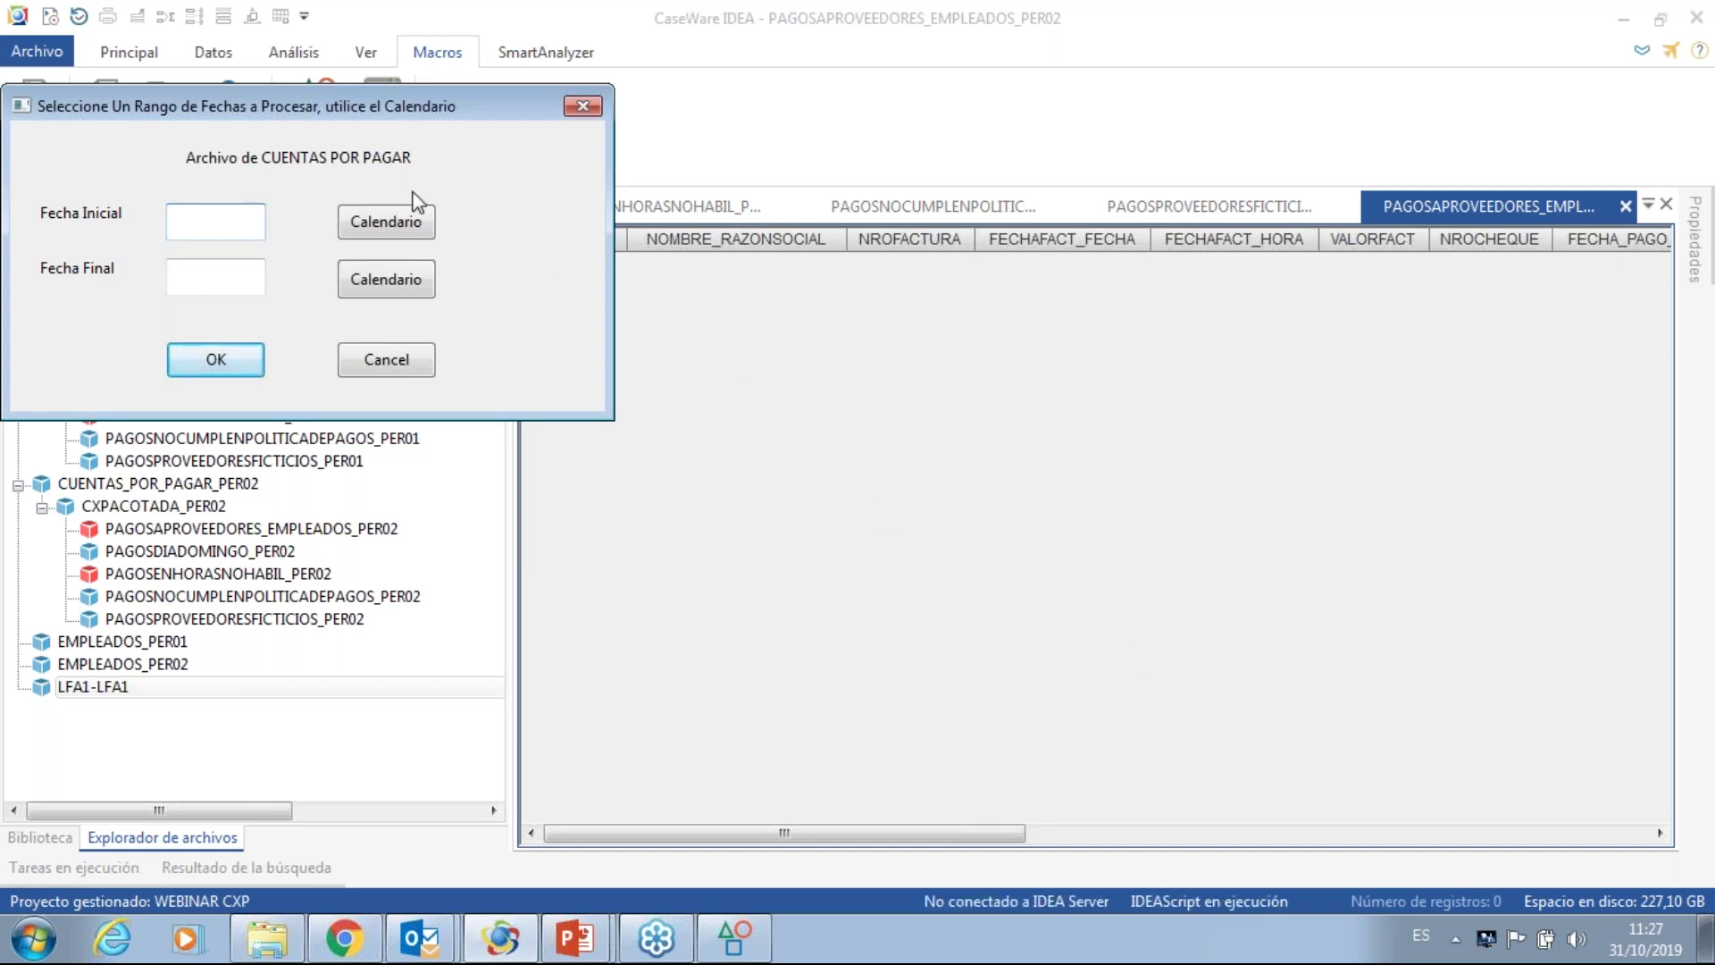
- Set the start date to 2019/02/01 using the calendar
{"action": "left_click", "coordinate": [364, 231]}
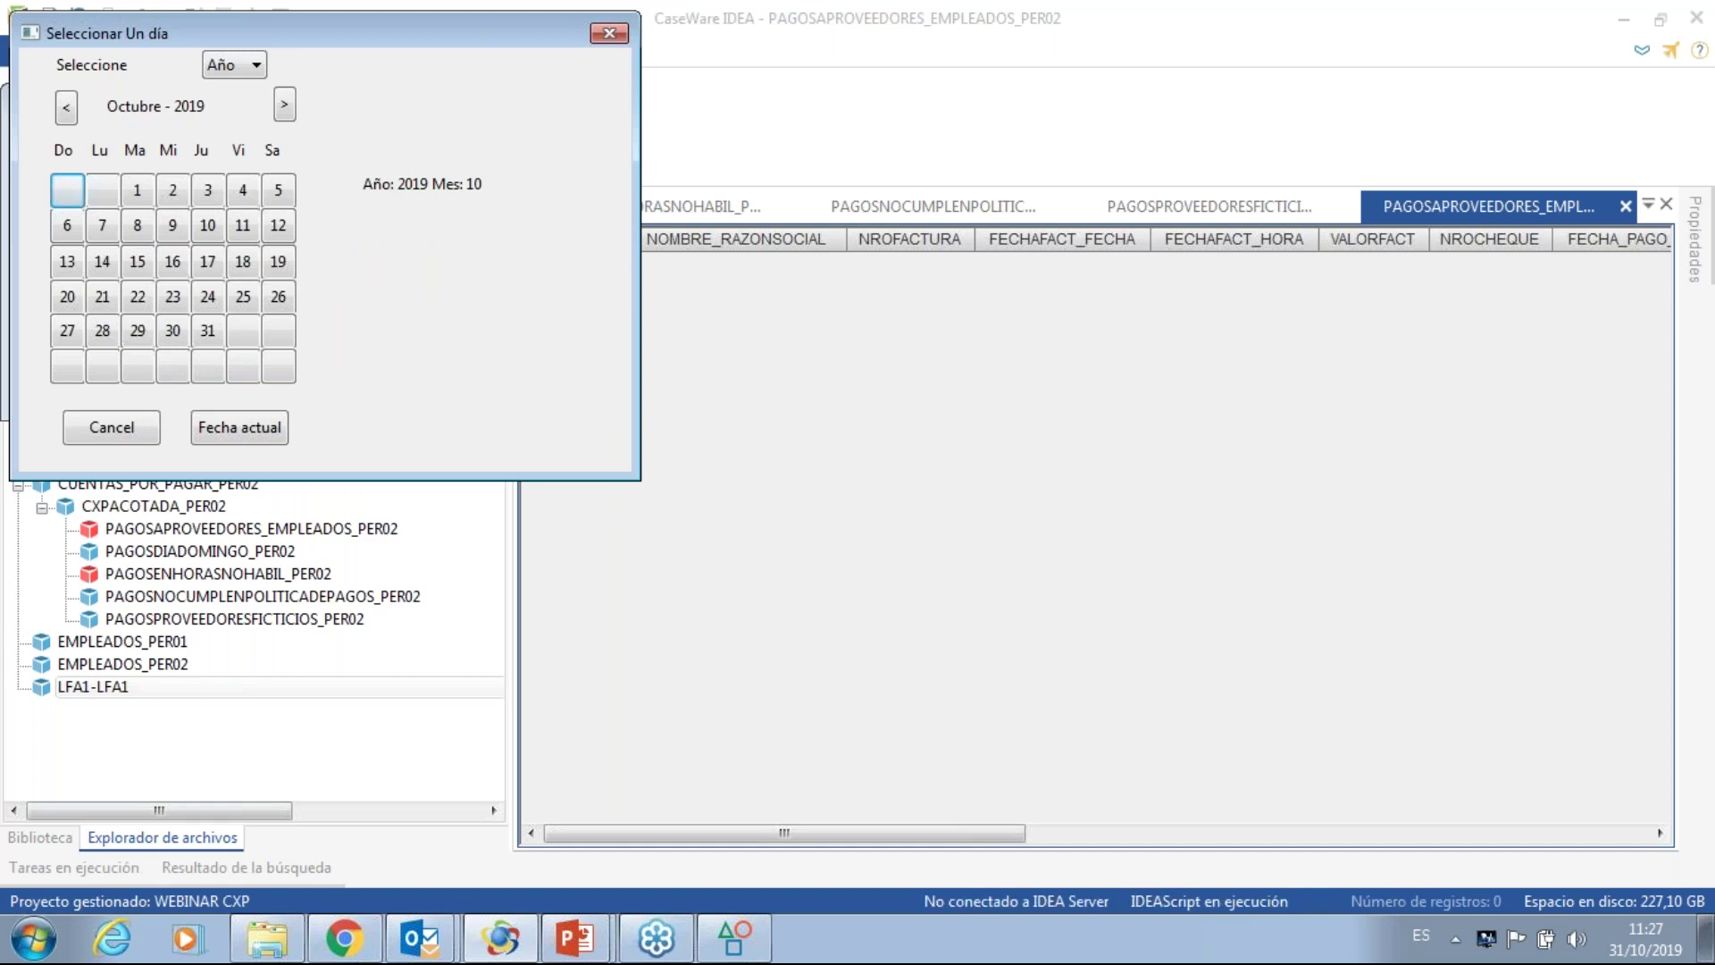
{"action": "left_click", "coordinate": [67, 109]}
{"action": "left_click", "coordinate": [67, 109]}
{"action": "left_click", "coordinate": [67, 109]}
{"action": "left_click", "coordinate": [67, 109]}
{"action": "left_click", "coordinate": [67, 109]}
{"action": "left_click", "coordinate": [67, 109]}
{"action": "left_click", "coordinate": [67, 109]}
{"action": "left_click", "coordinate": [67, 109]}
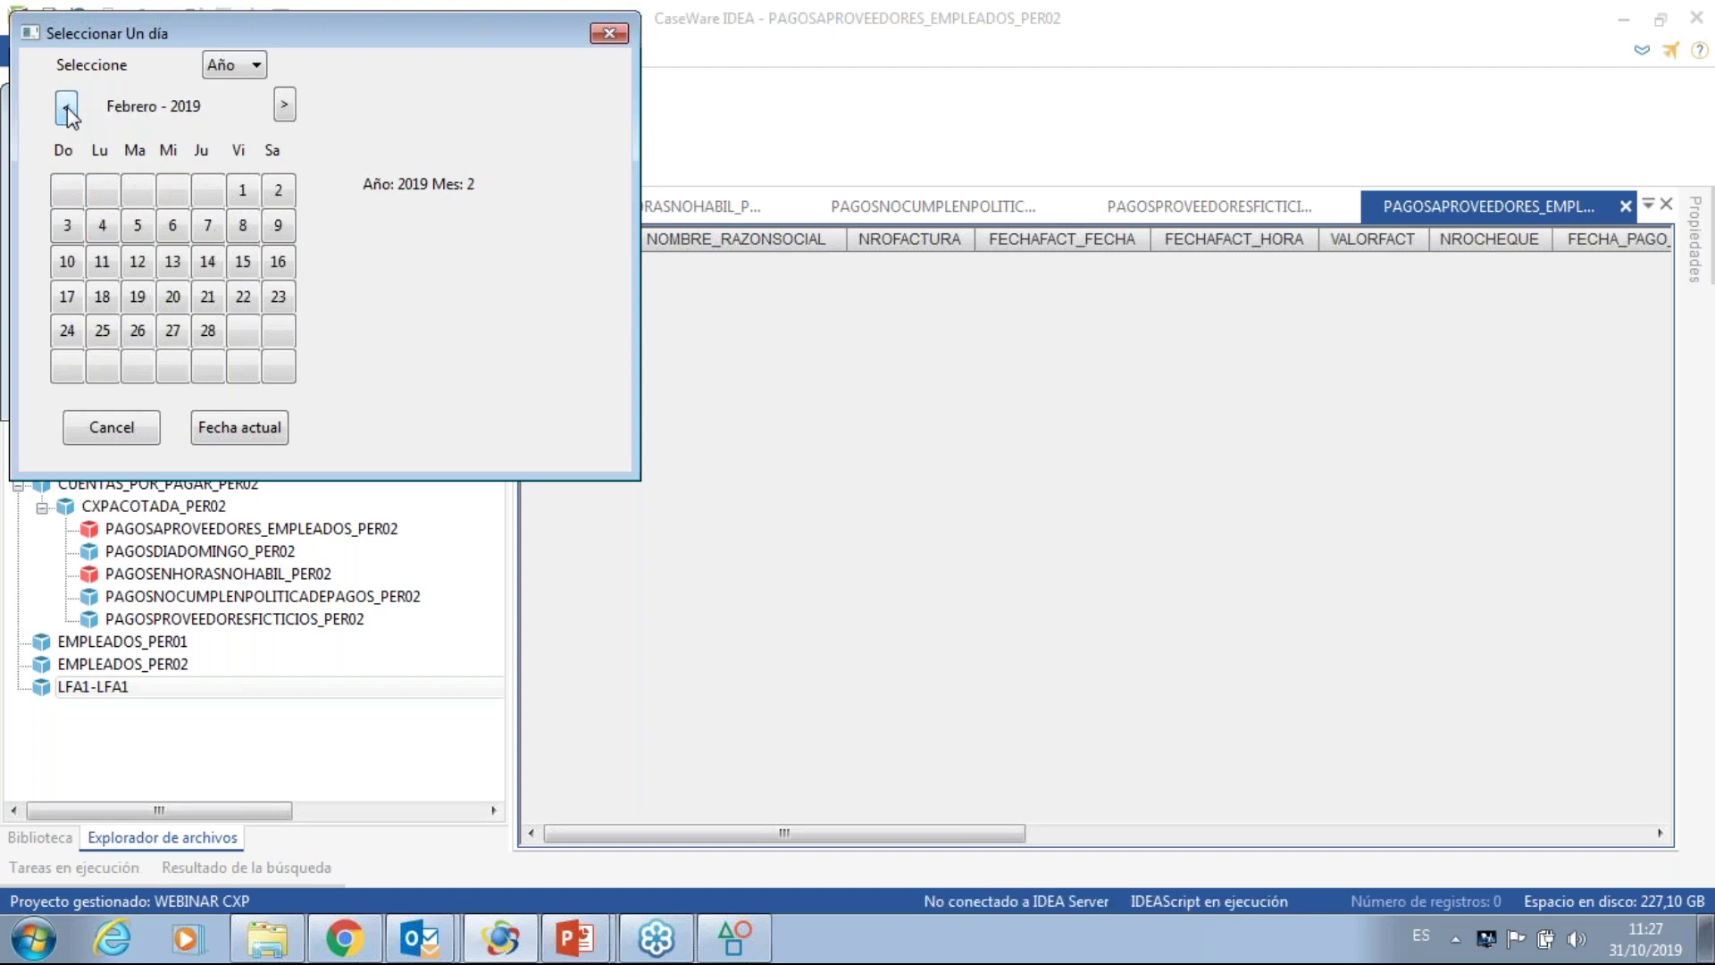
{"action": "left_click", "coordinate": [243, 190]}
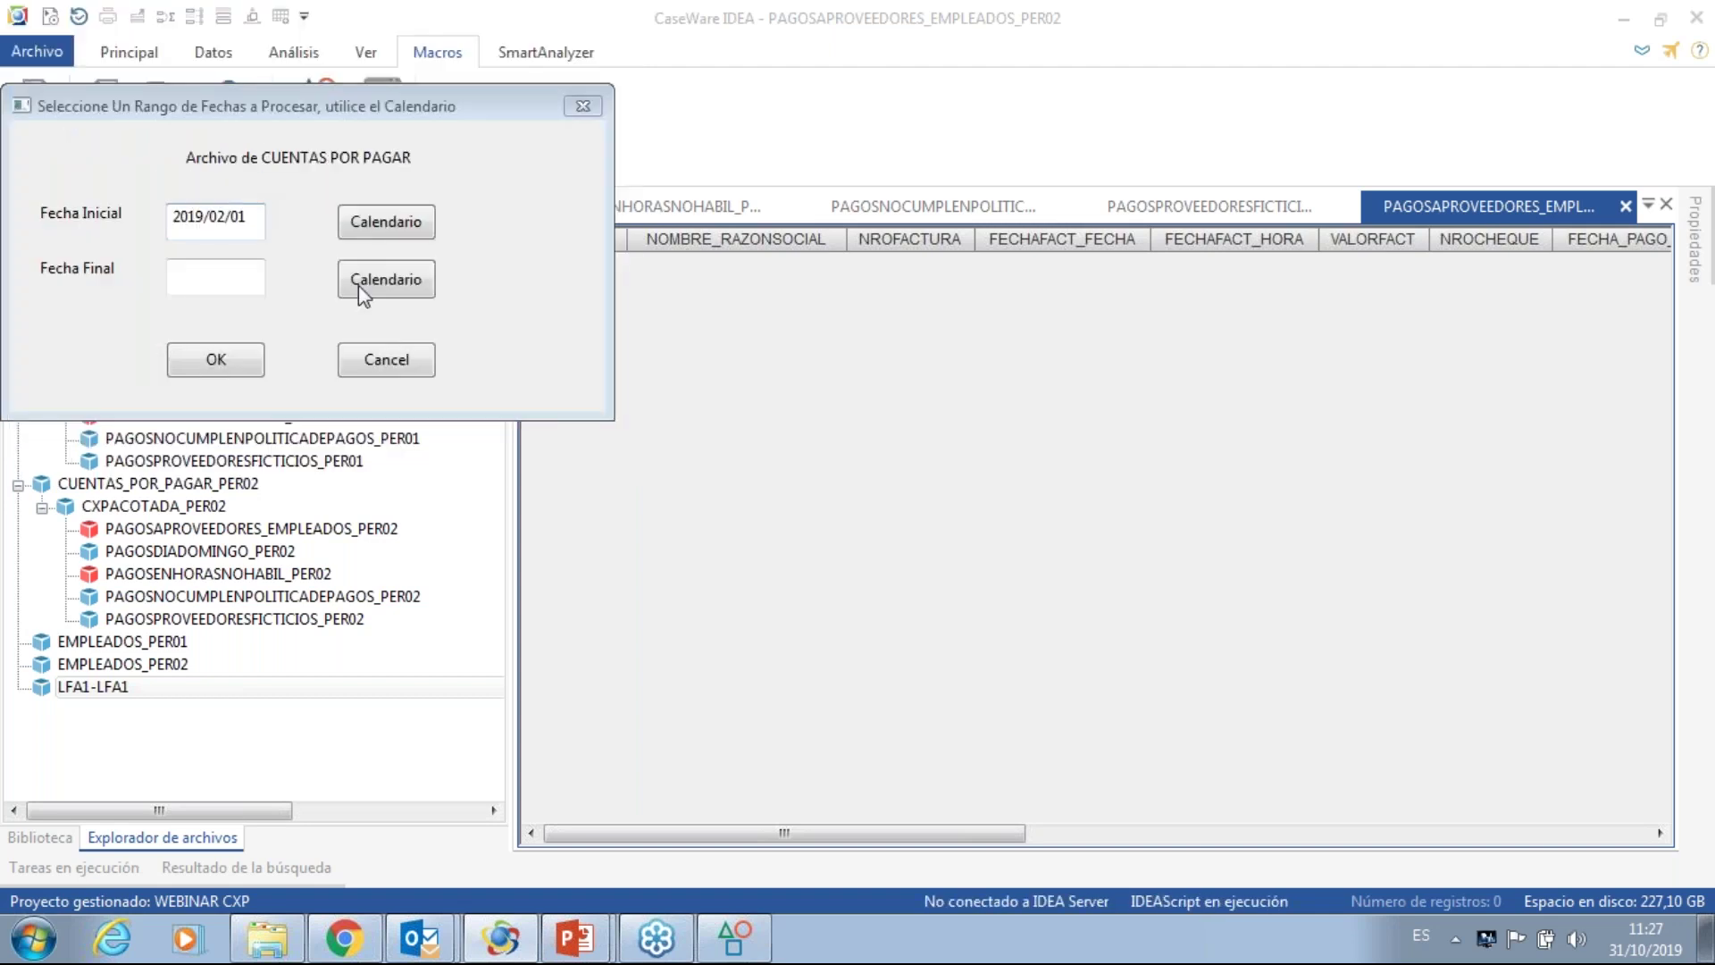
- Set the end date to 2019/04/30 and confirm the date range
{"action": "left_click", "coordinate": [386, 279]}
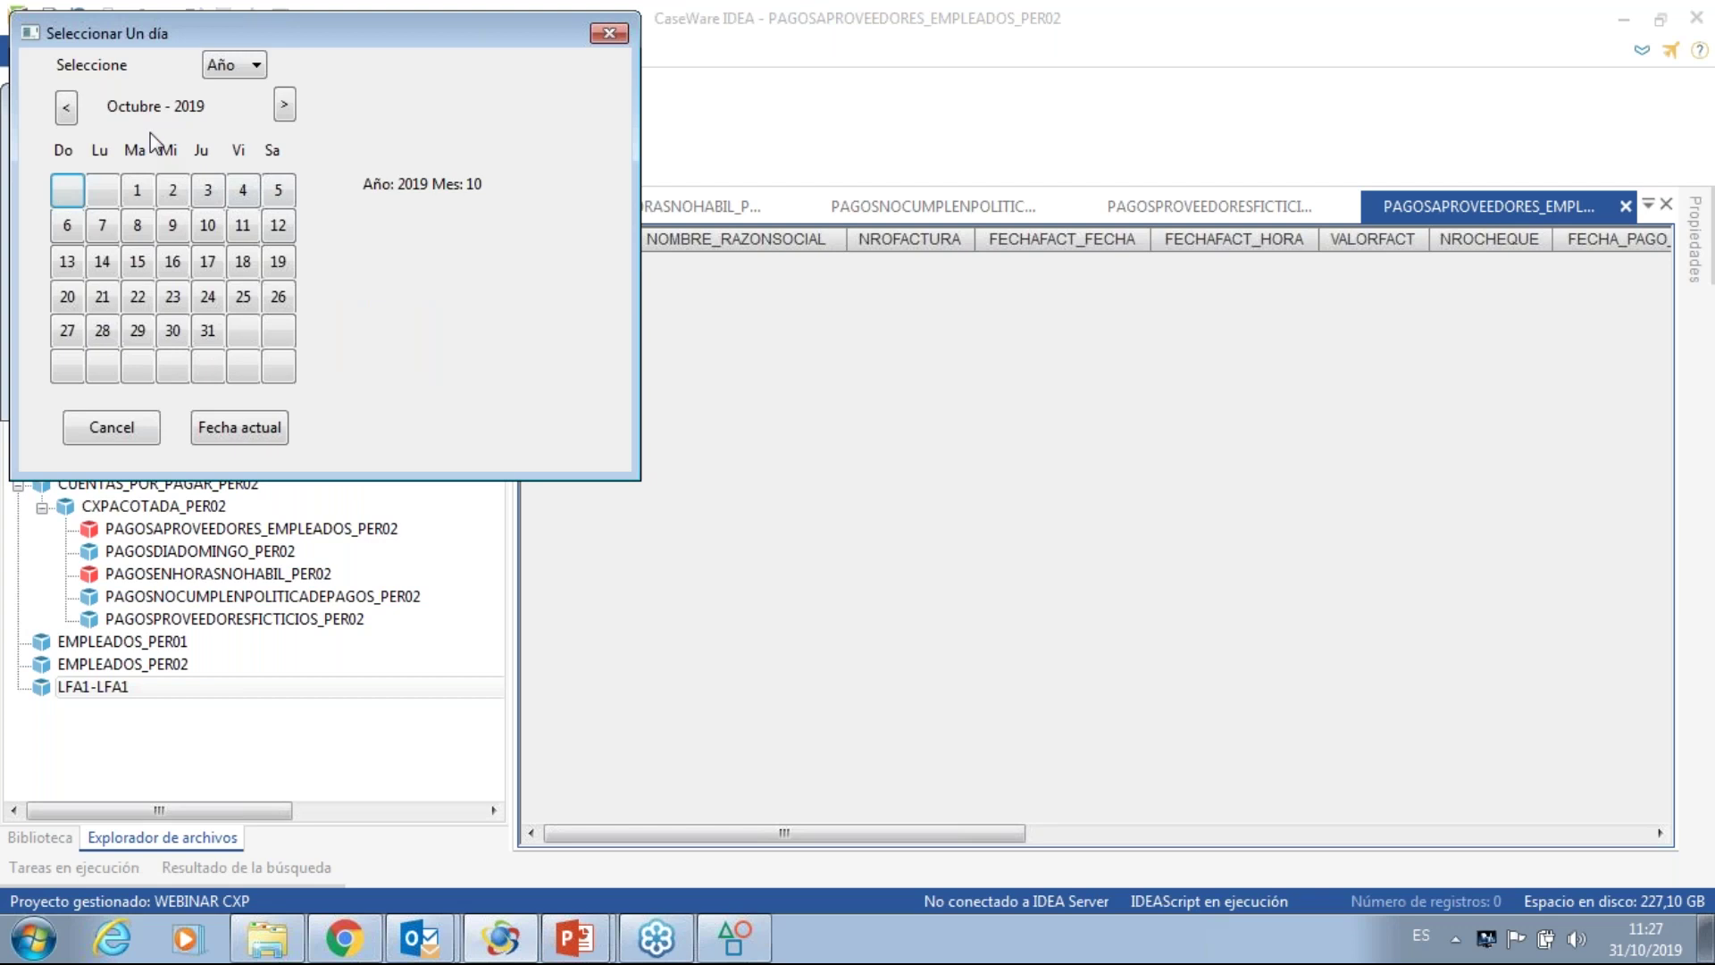
{"action": "left_click", "coordinate": [67, 109]}
{"action": "left_click", "coordinate": [67, 109]}
{"action": "left_click", "coordinate": [67, 109]}
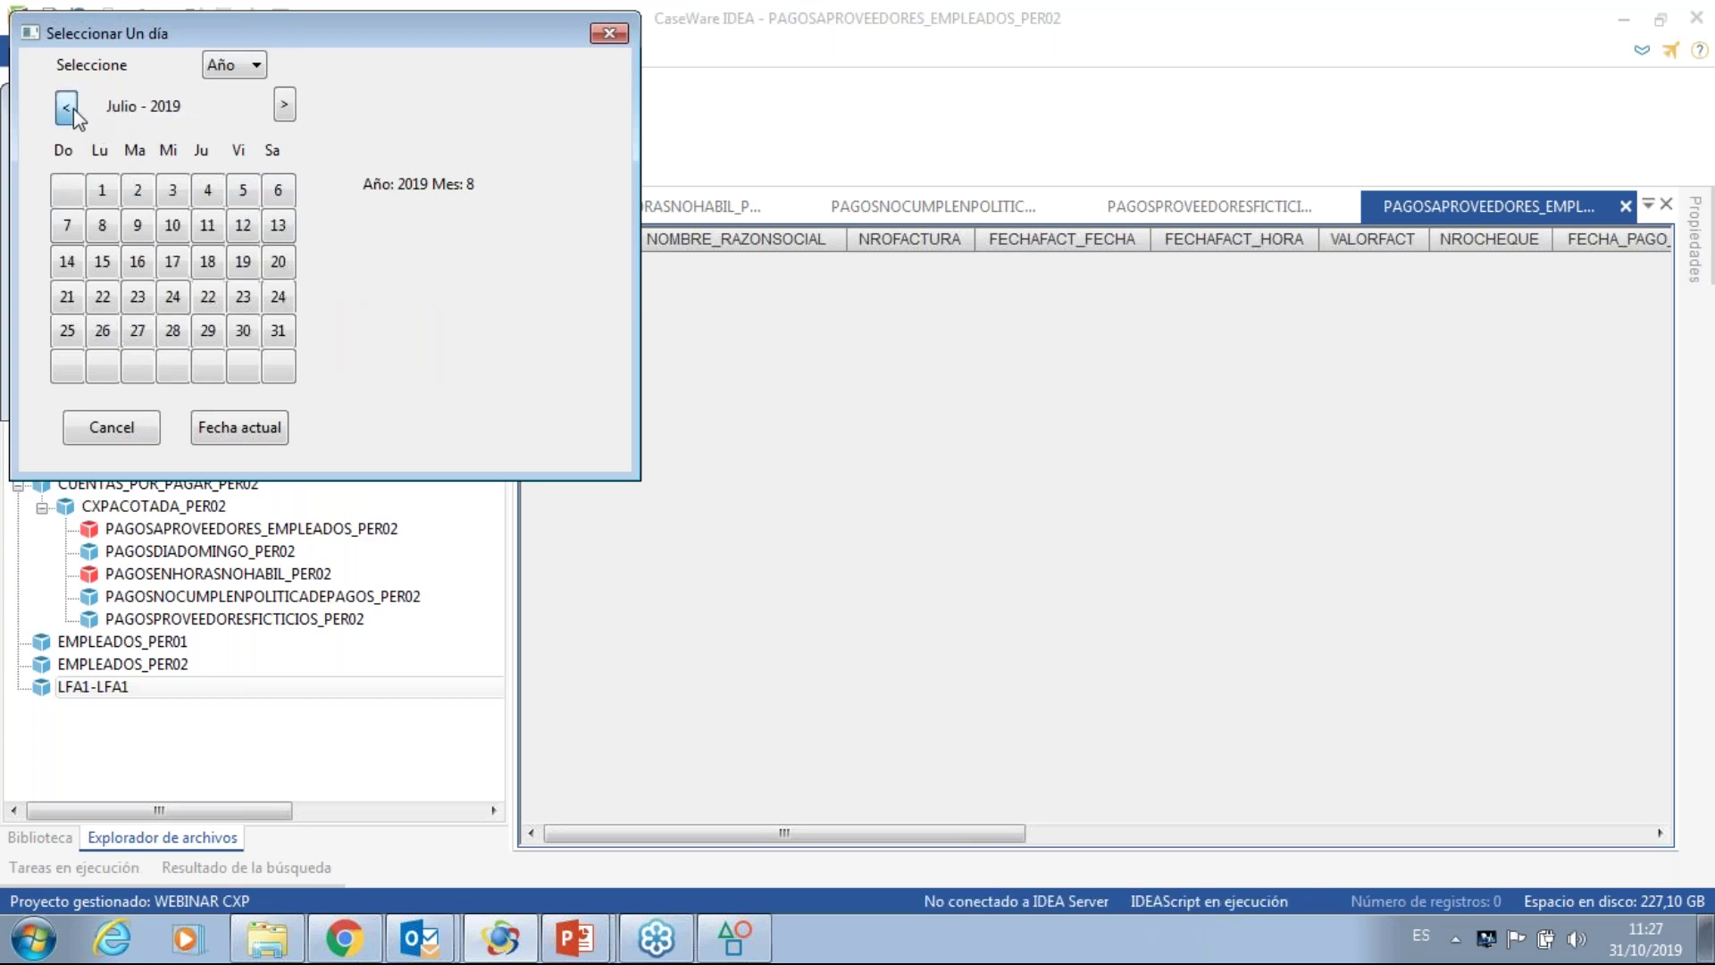
{"action": "left_click", "coordinate": [67, 109]}
{"action": "left_click", "coordinate": [67, 109]}
{"action": "left_click", "coordinate": [67, 109]}
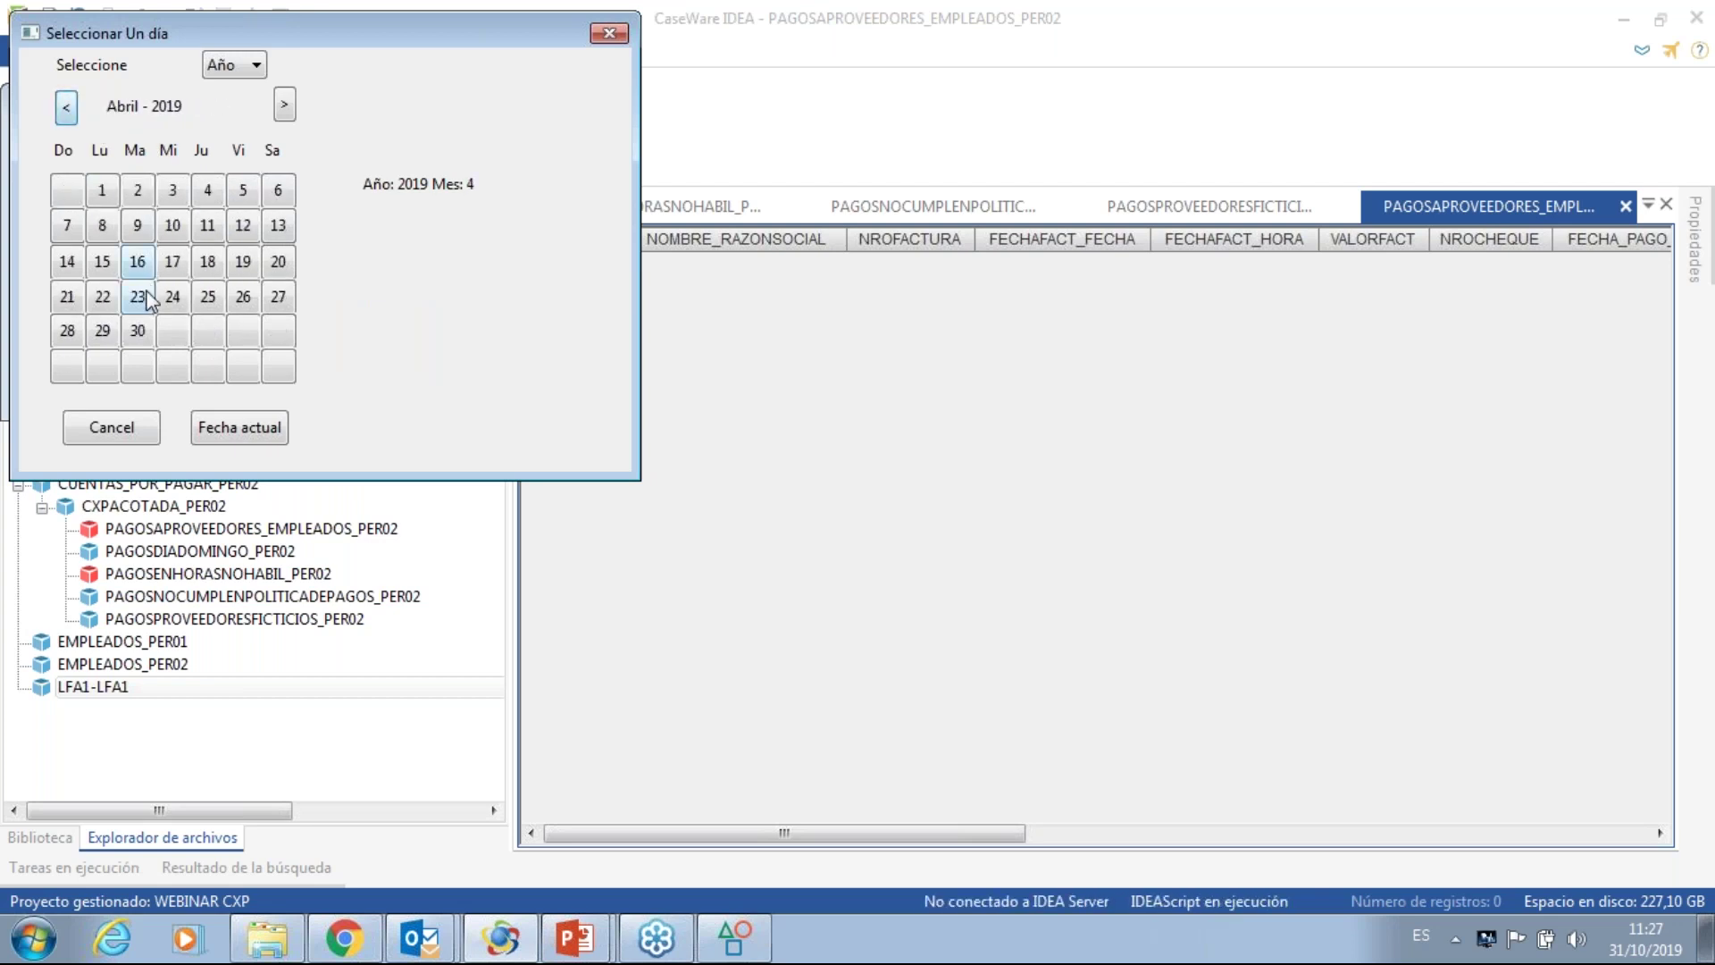
{"action": "left_click", "coordinate": [141, 328]}
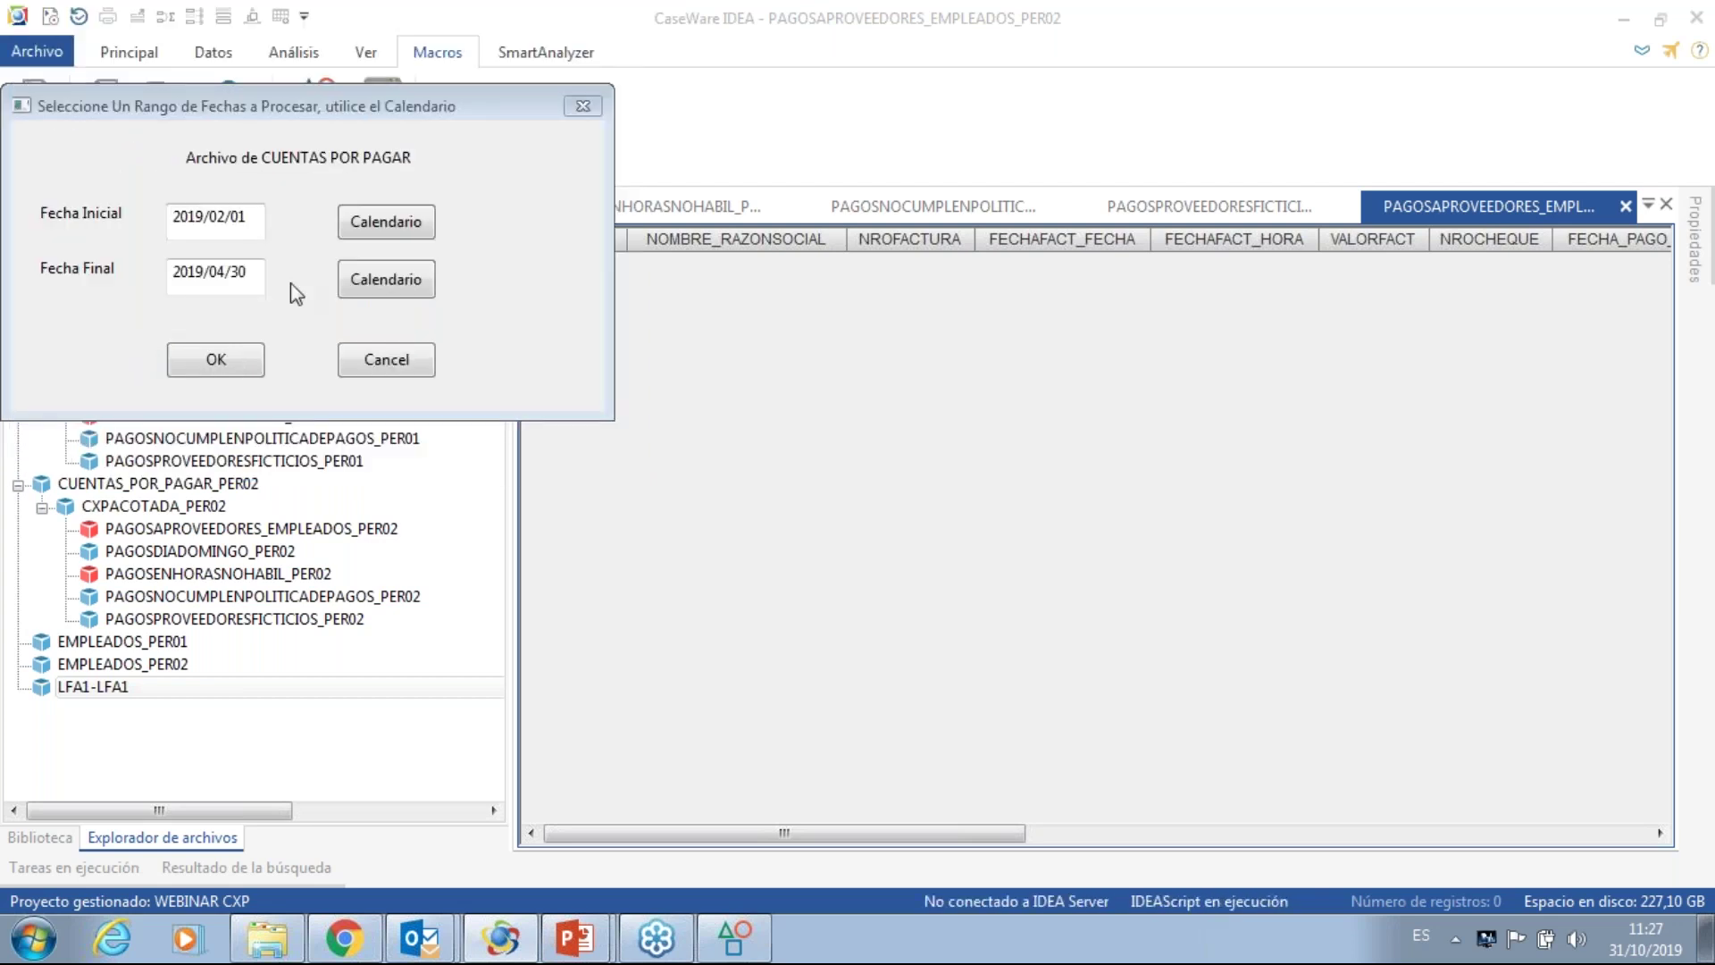
{"action": "left_click", "coordinate": [219, 359]}
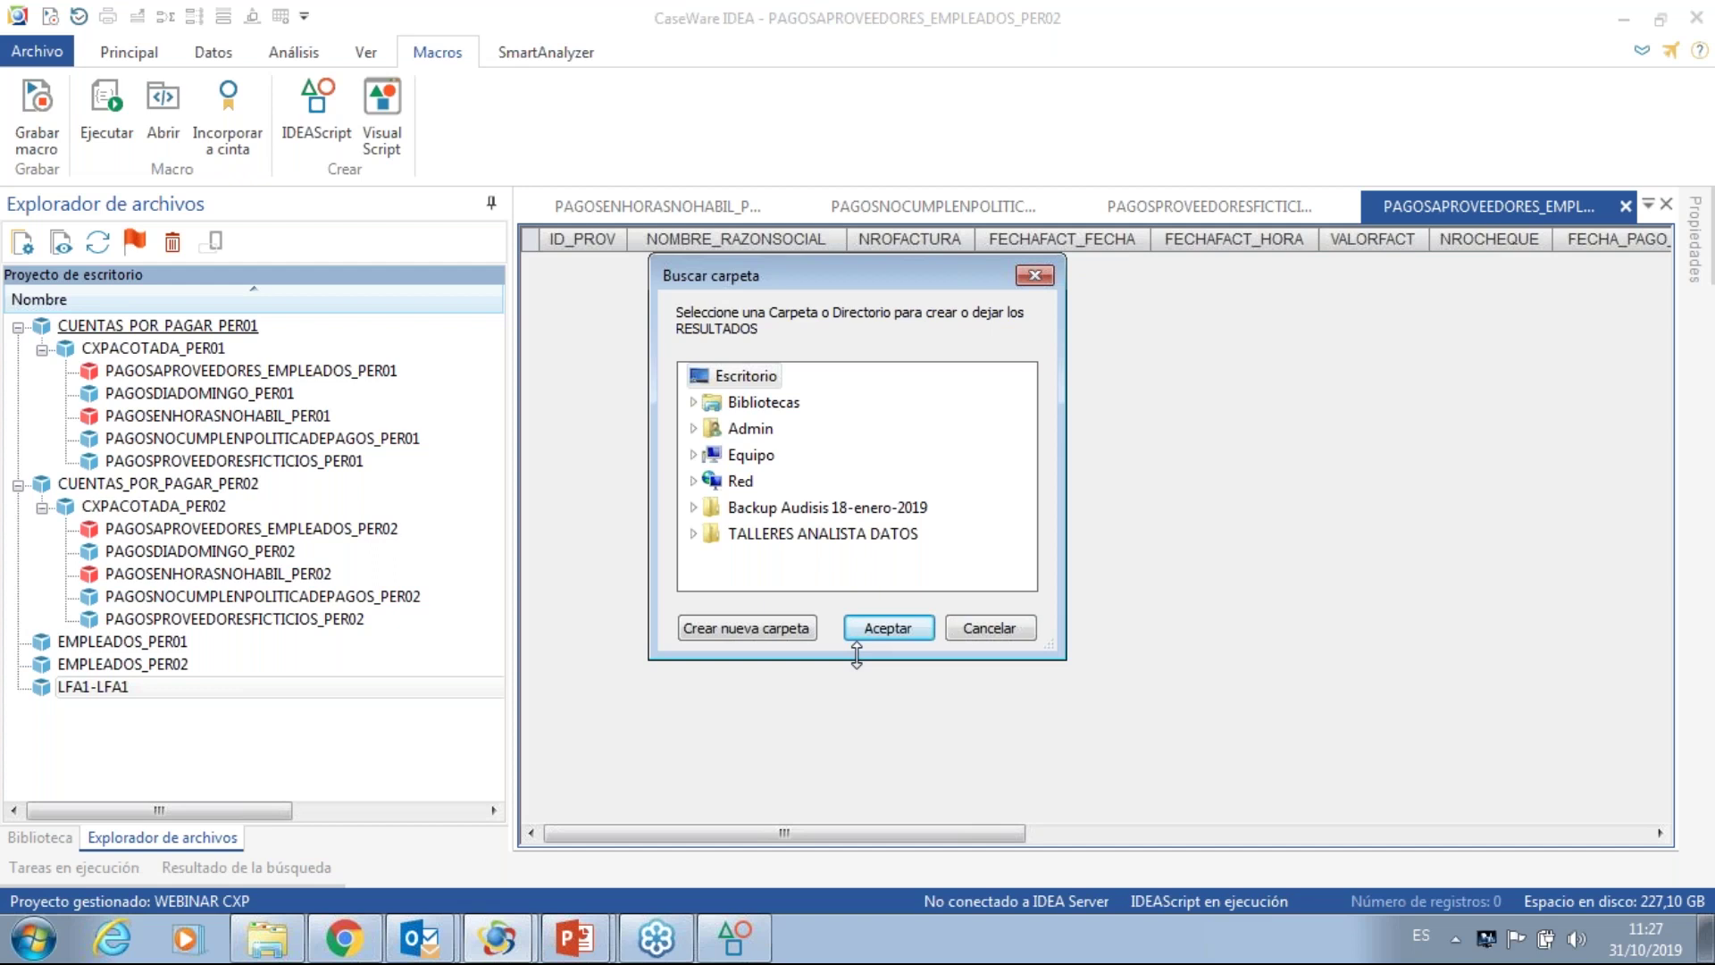
- Create folder PRUEBASOCTUBRE31CXP inside E:\RESULTADOS and accept it as the results destination
{"action": "left_click", "coordinate": [767, 459]}
{"action": "left_click", "coordinate": [785, 536]}
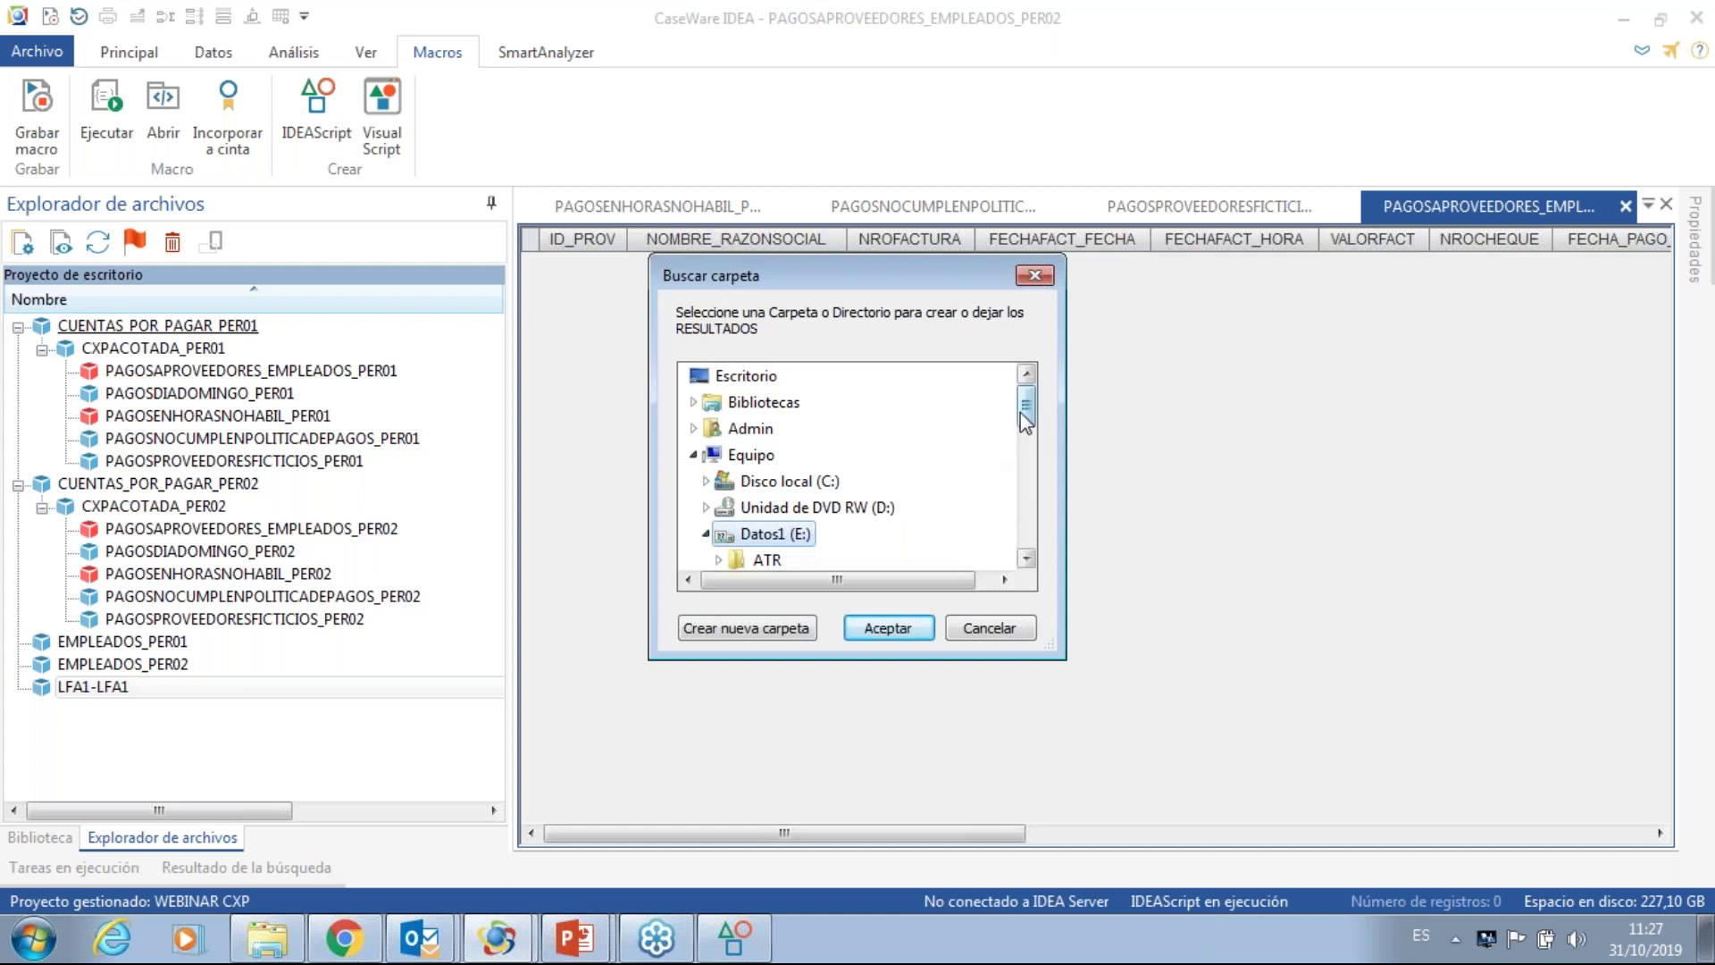
{"action": "left_click_drag", "start_coordinate": [1026, 411], "coordinate": [1026, 498]}
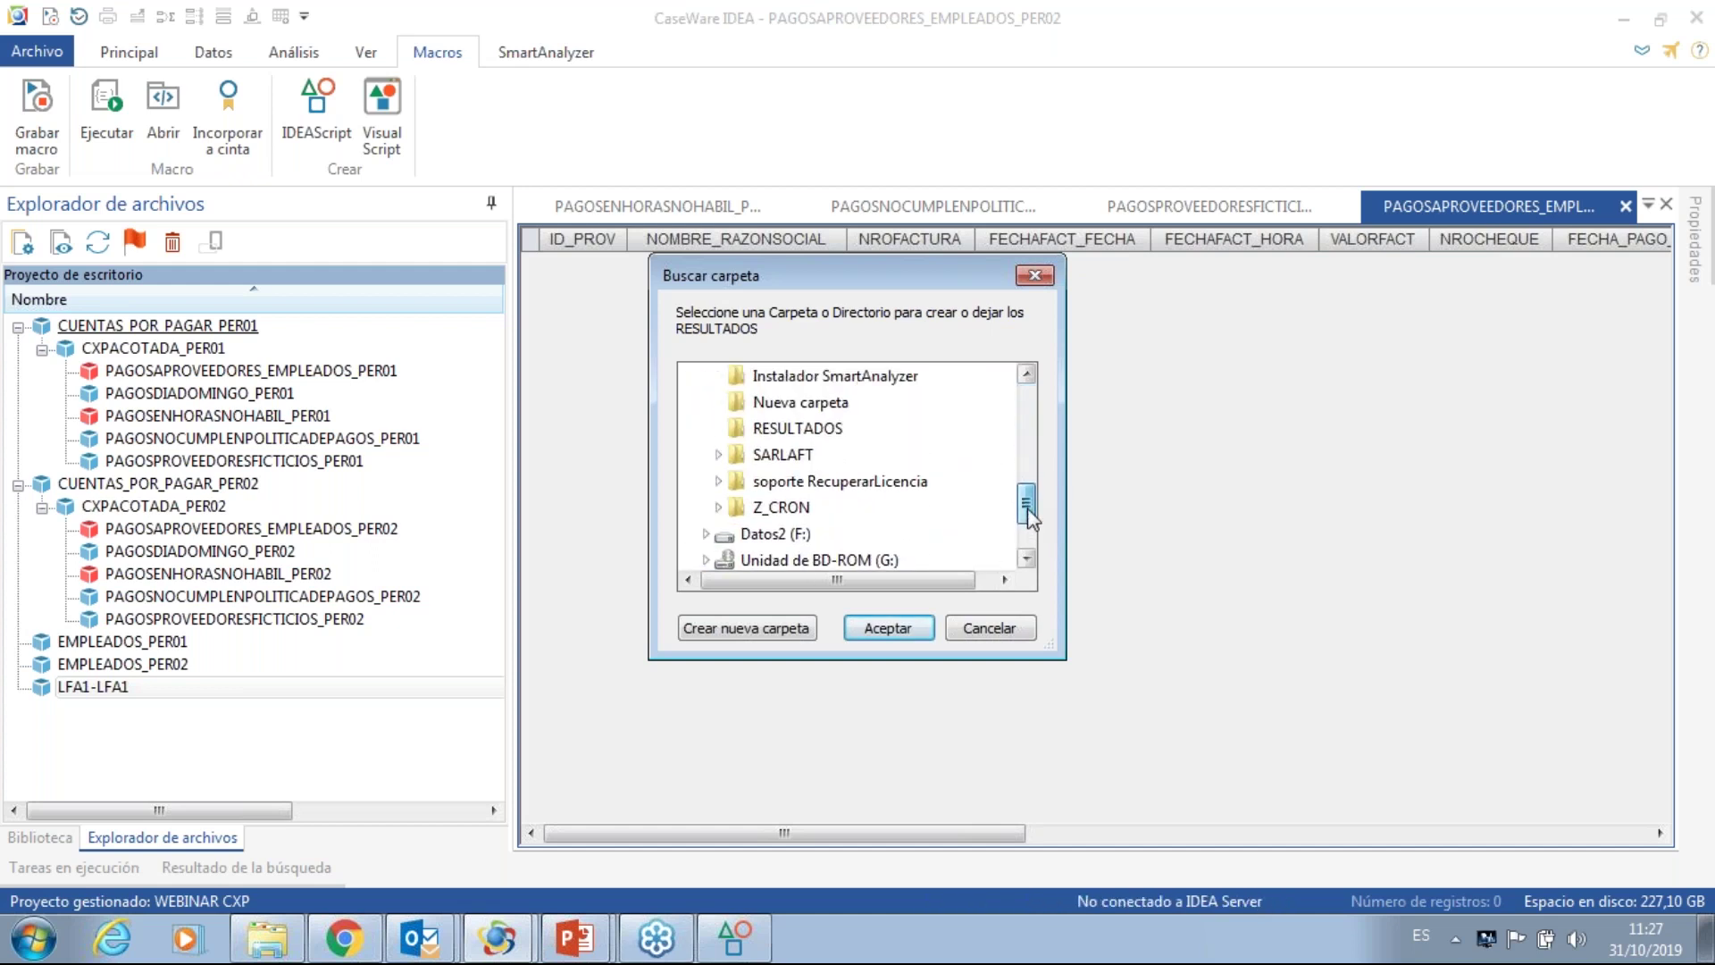
{"action": "left_click", "coordinate": [770, 430]}
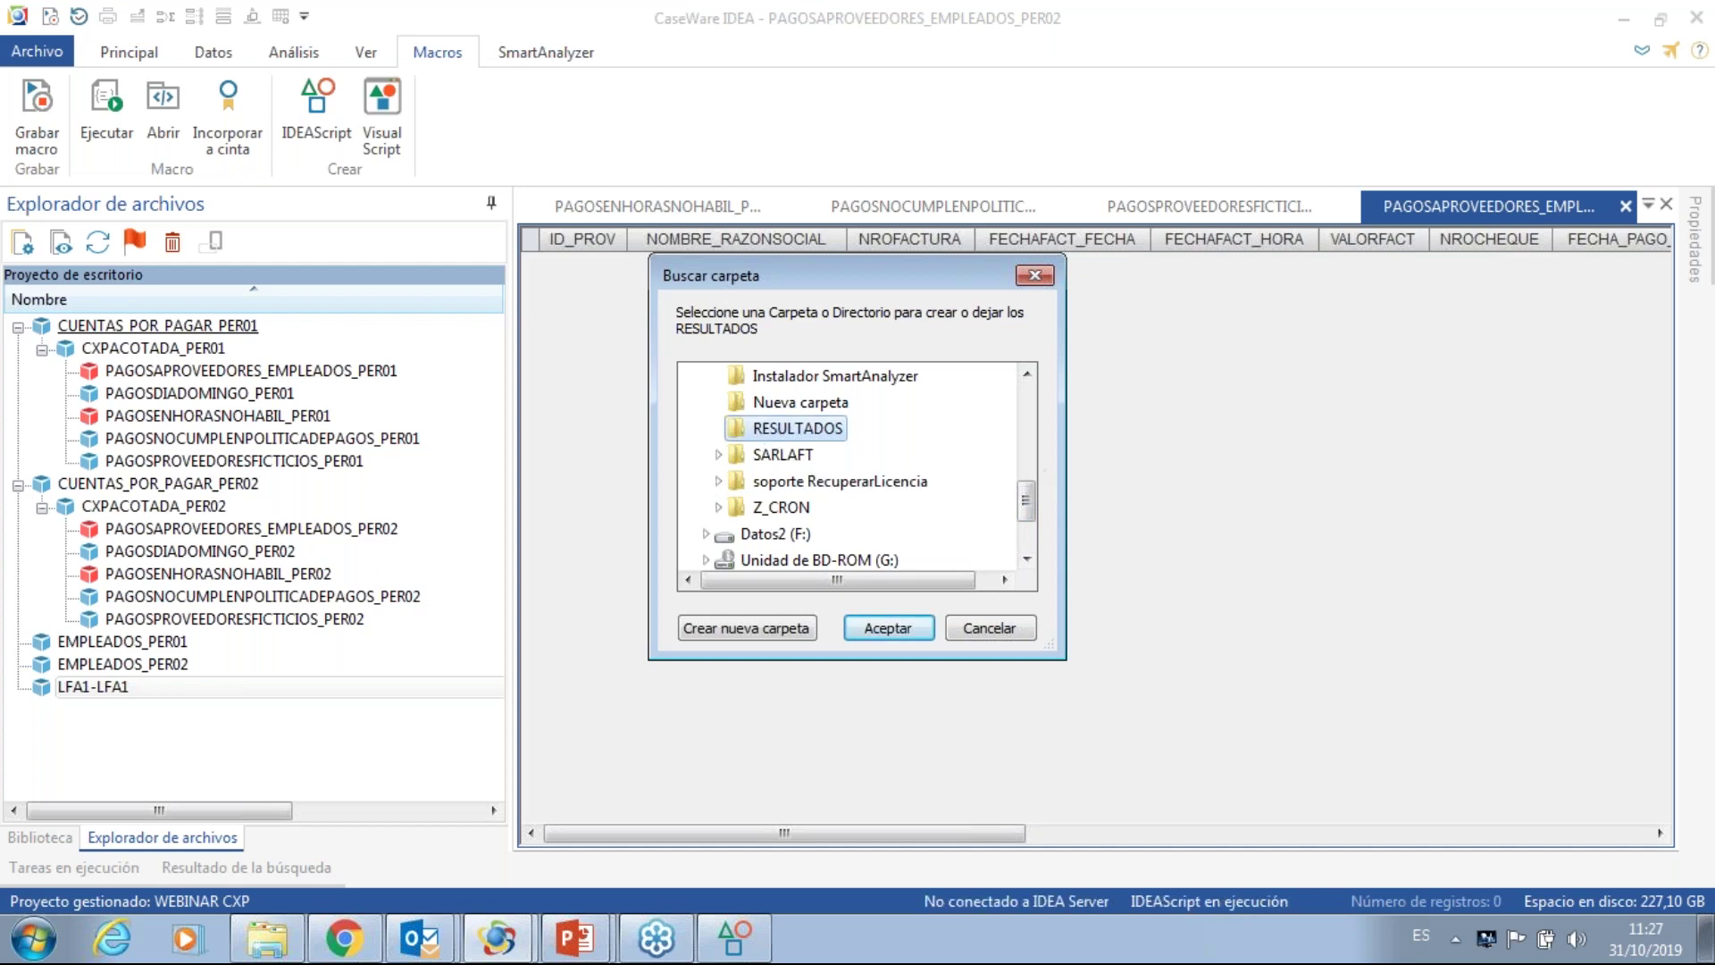
{"action": "left_click", "coordinate": [790, 630]}
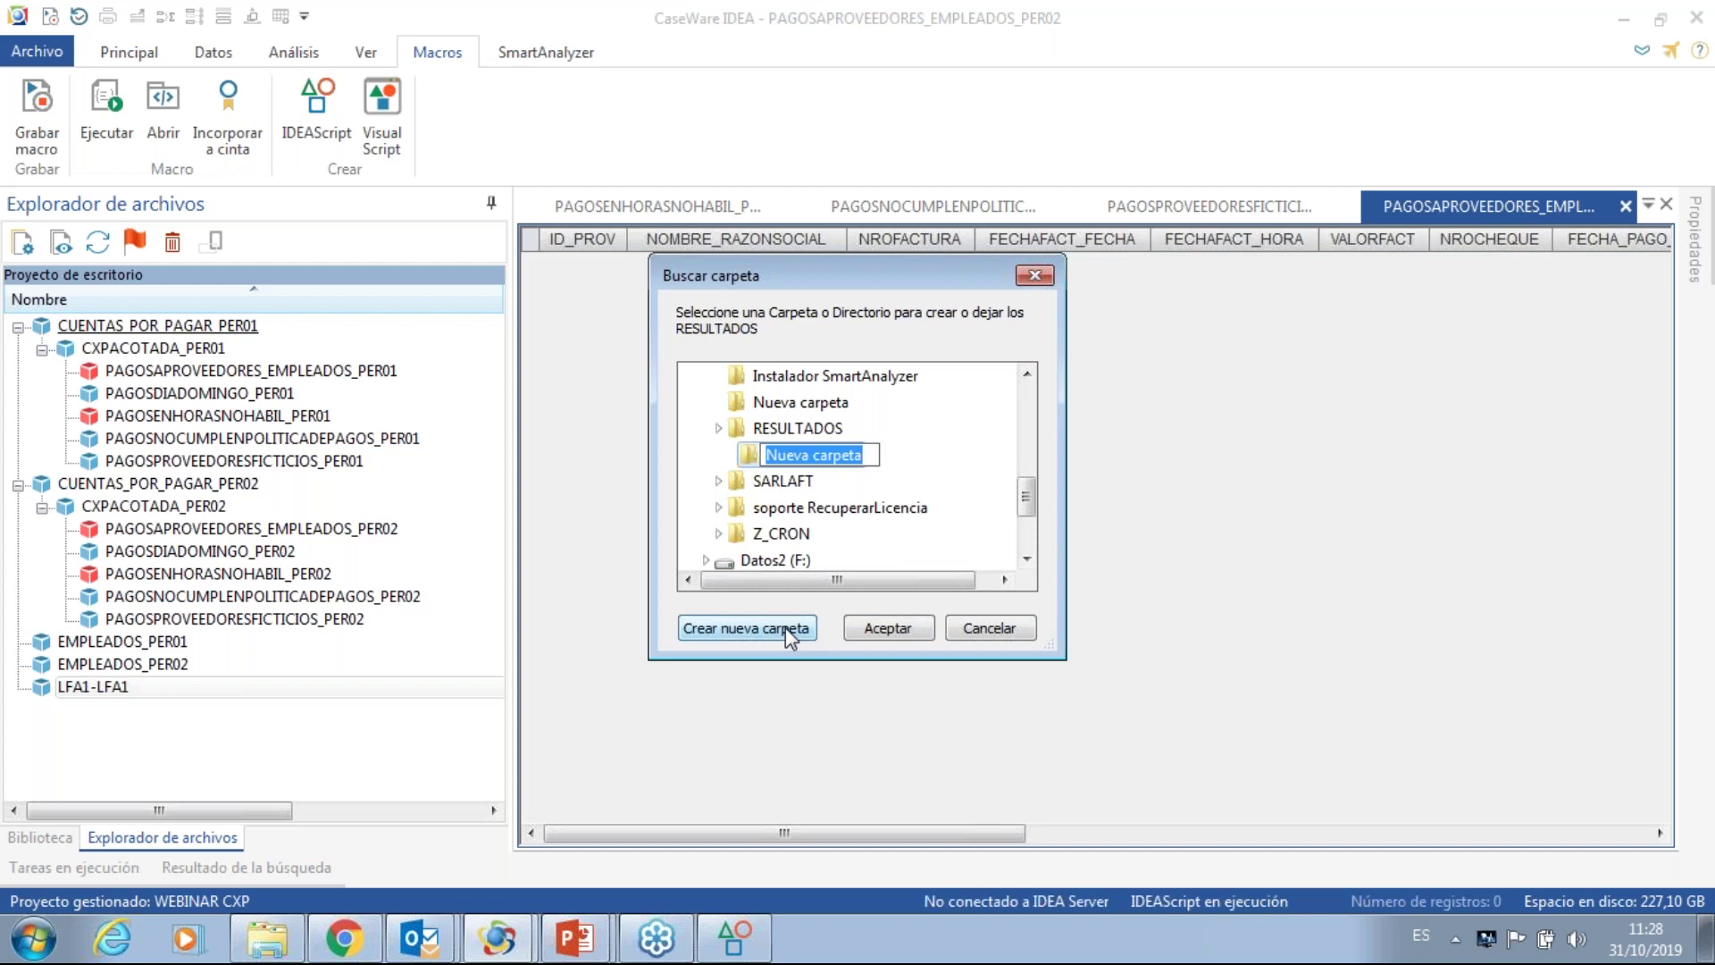
{"action": "type", "text": "PRUEBA"}
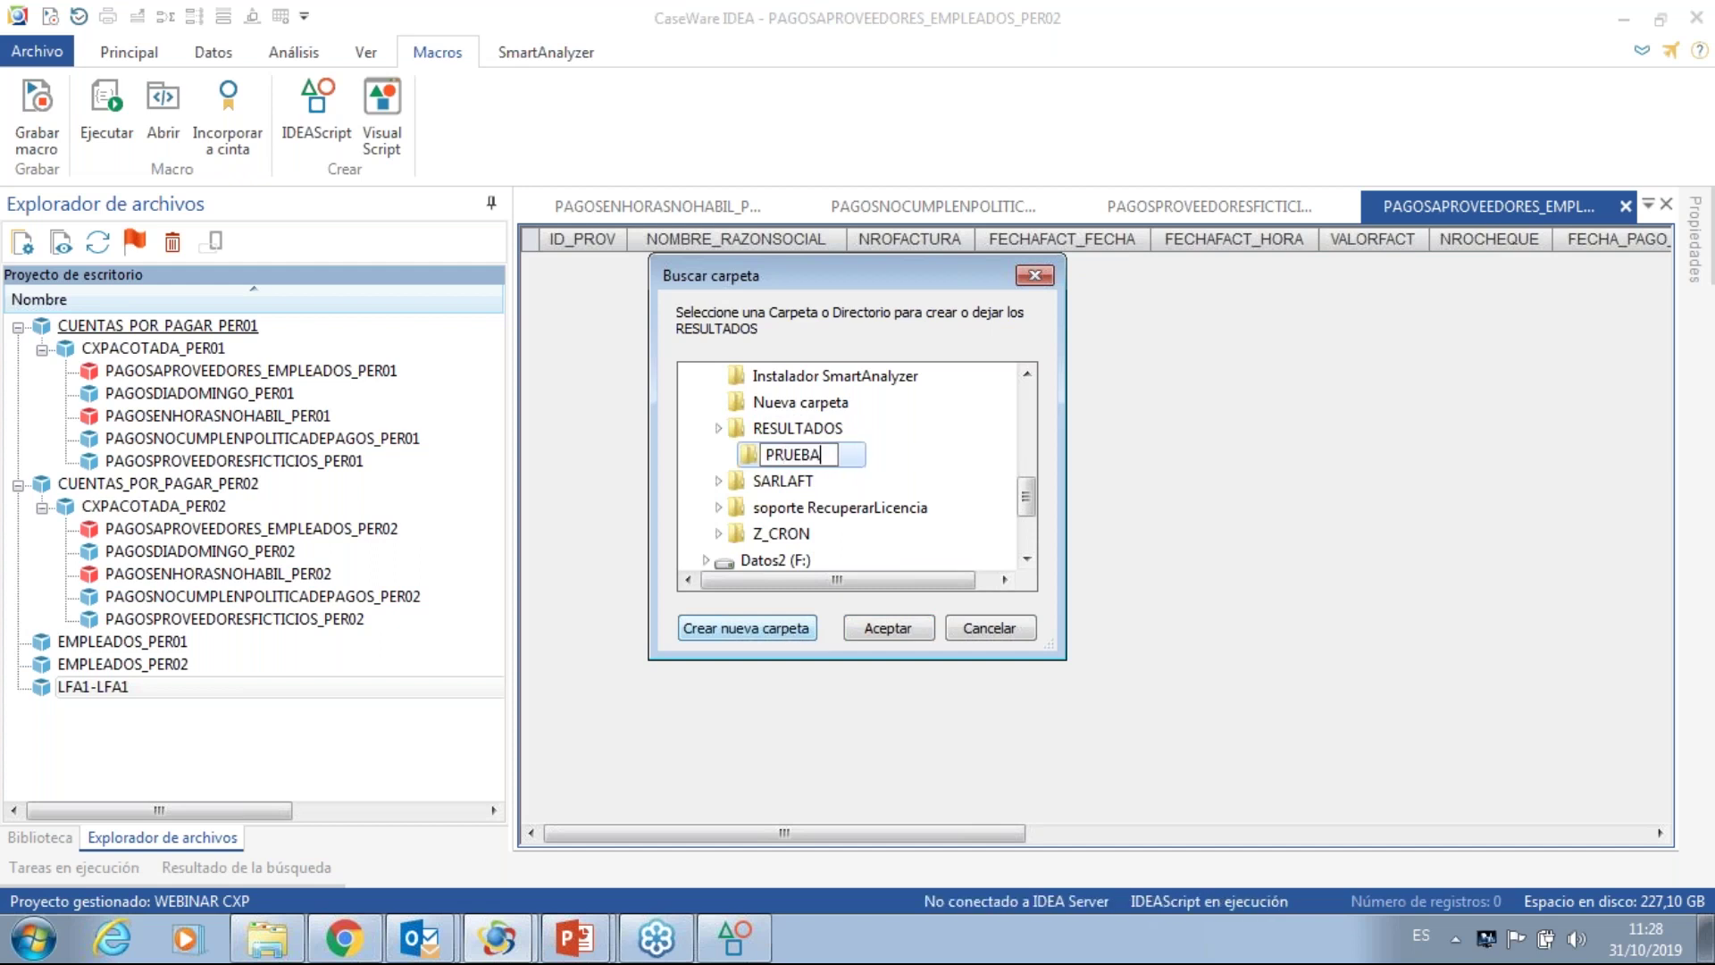
{"action": "type", "text": "SOCTUBRE3"}
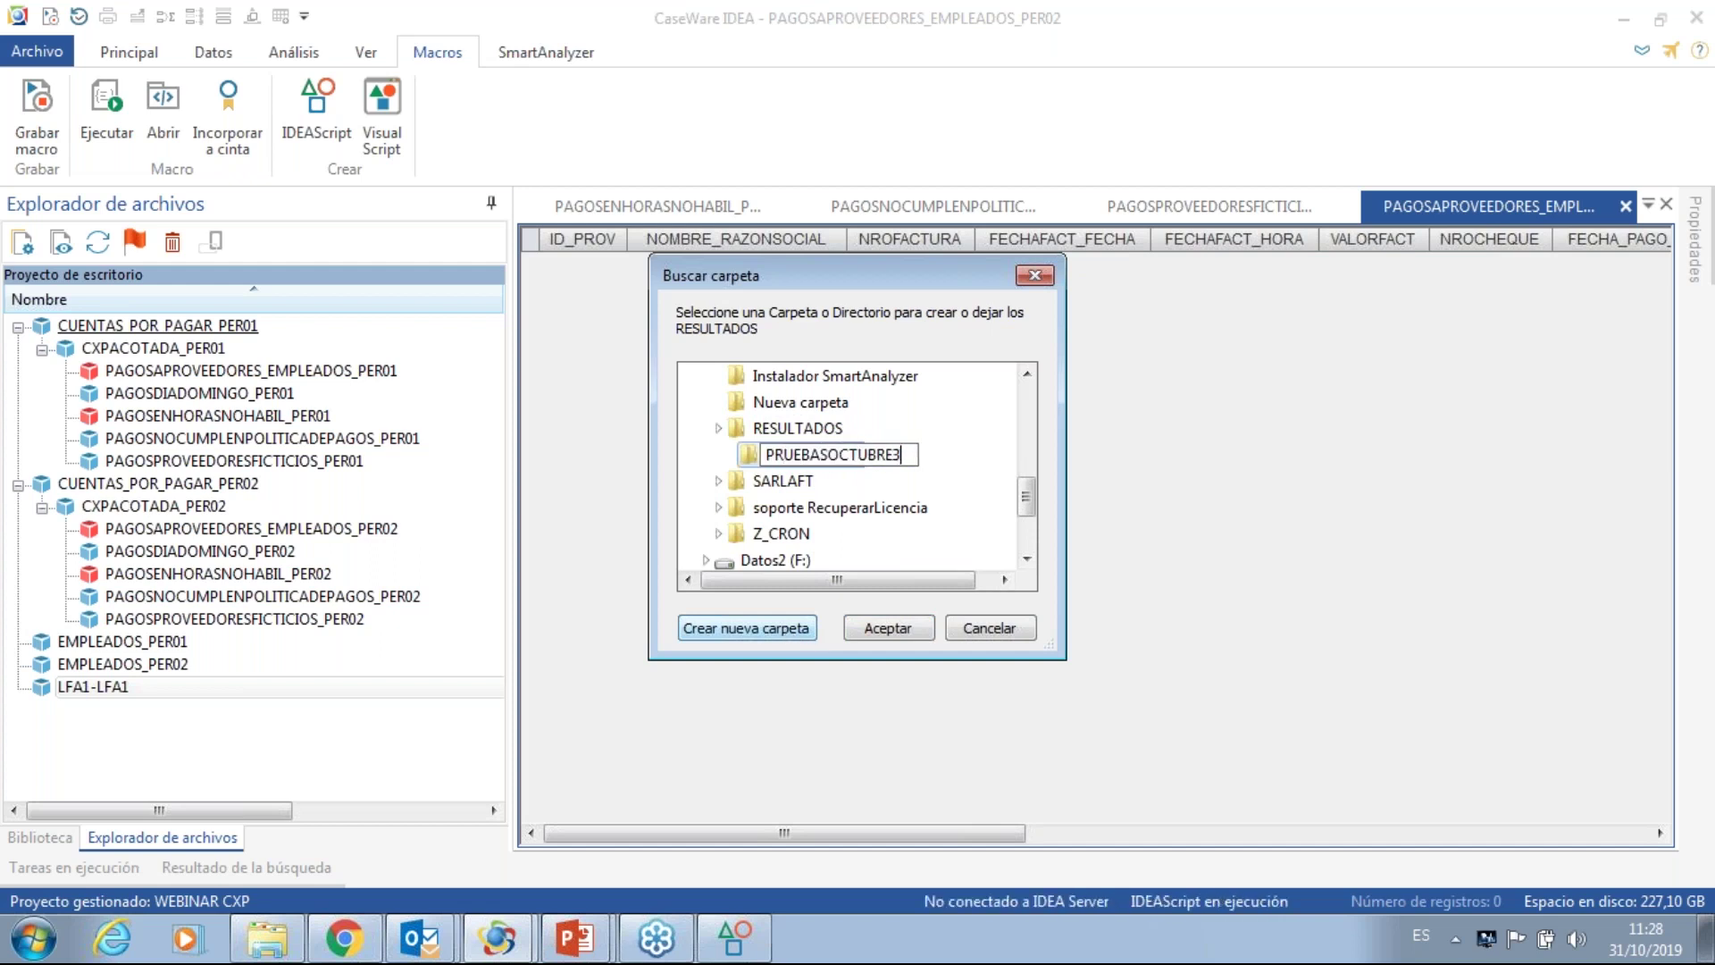
{"action": "type", "text": "1CXP"}
{"action": "key", "text": "Return"}
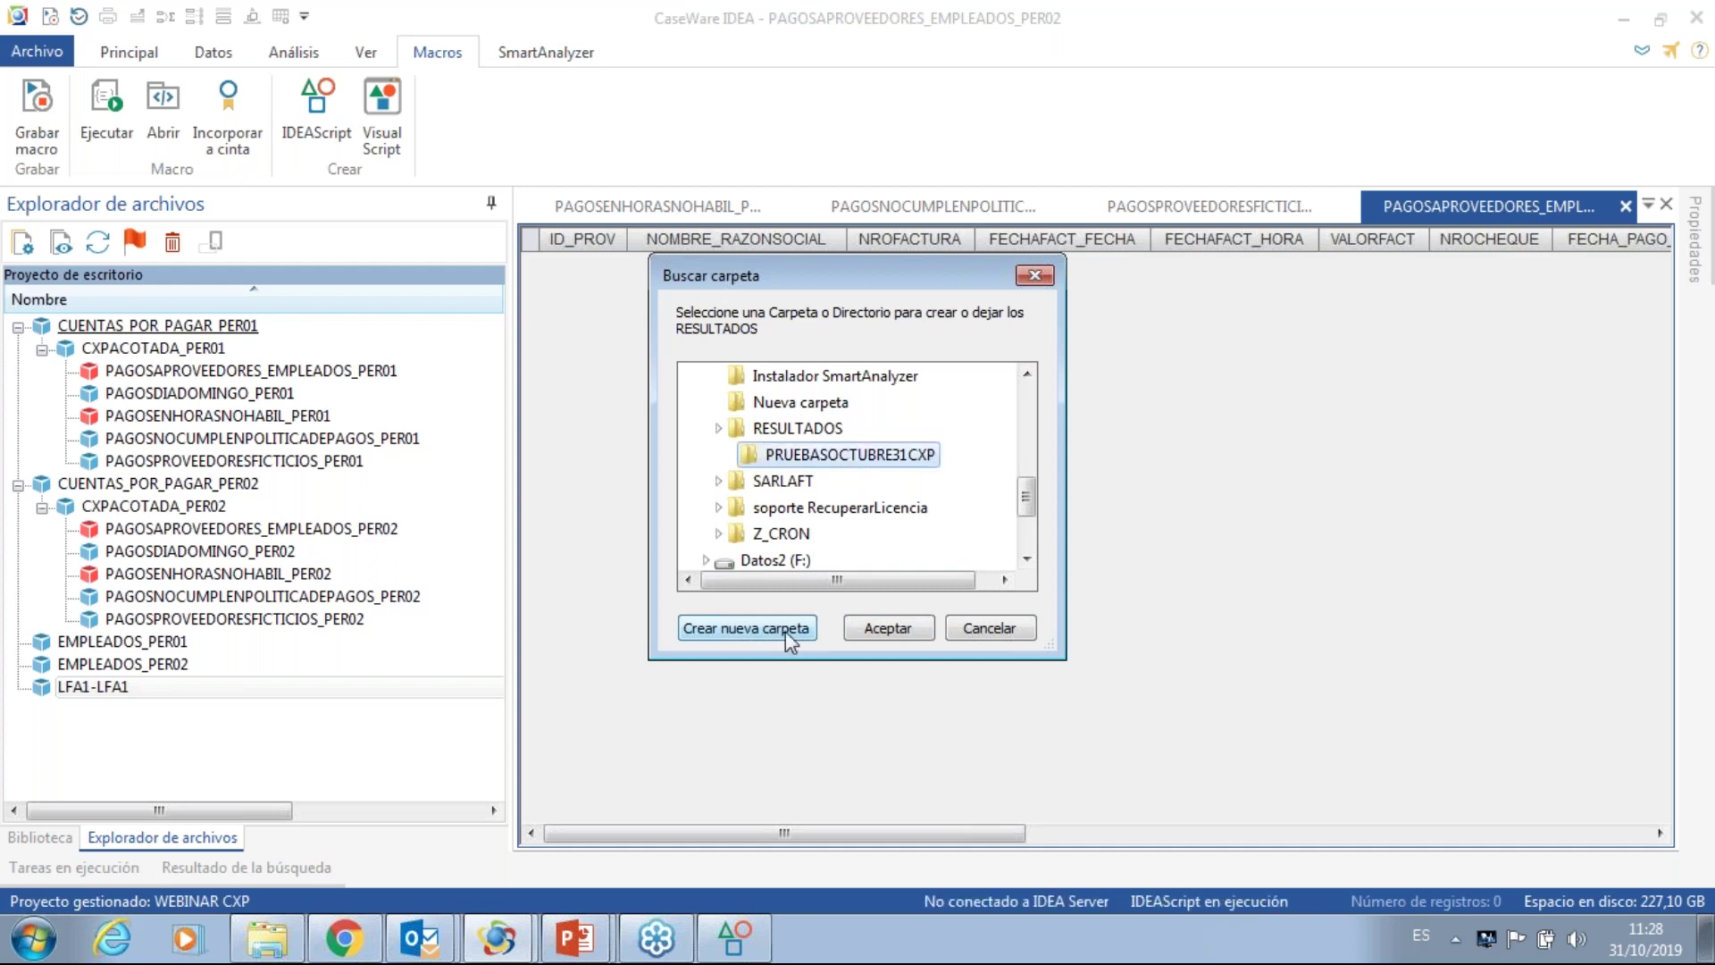
{"action": "left_click", "coordinate": [893, 628]}
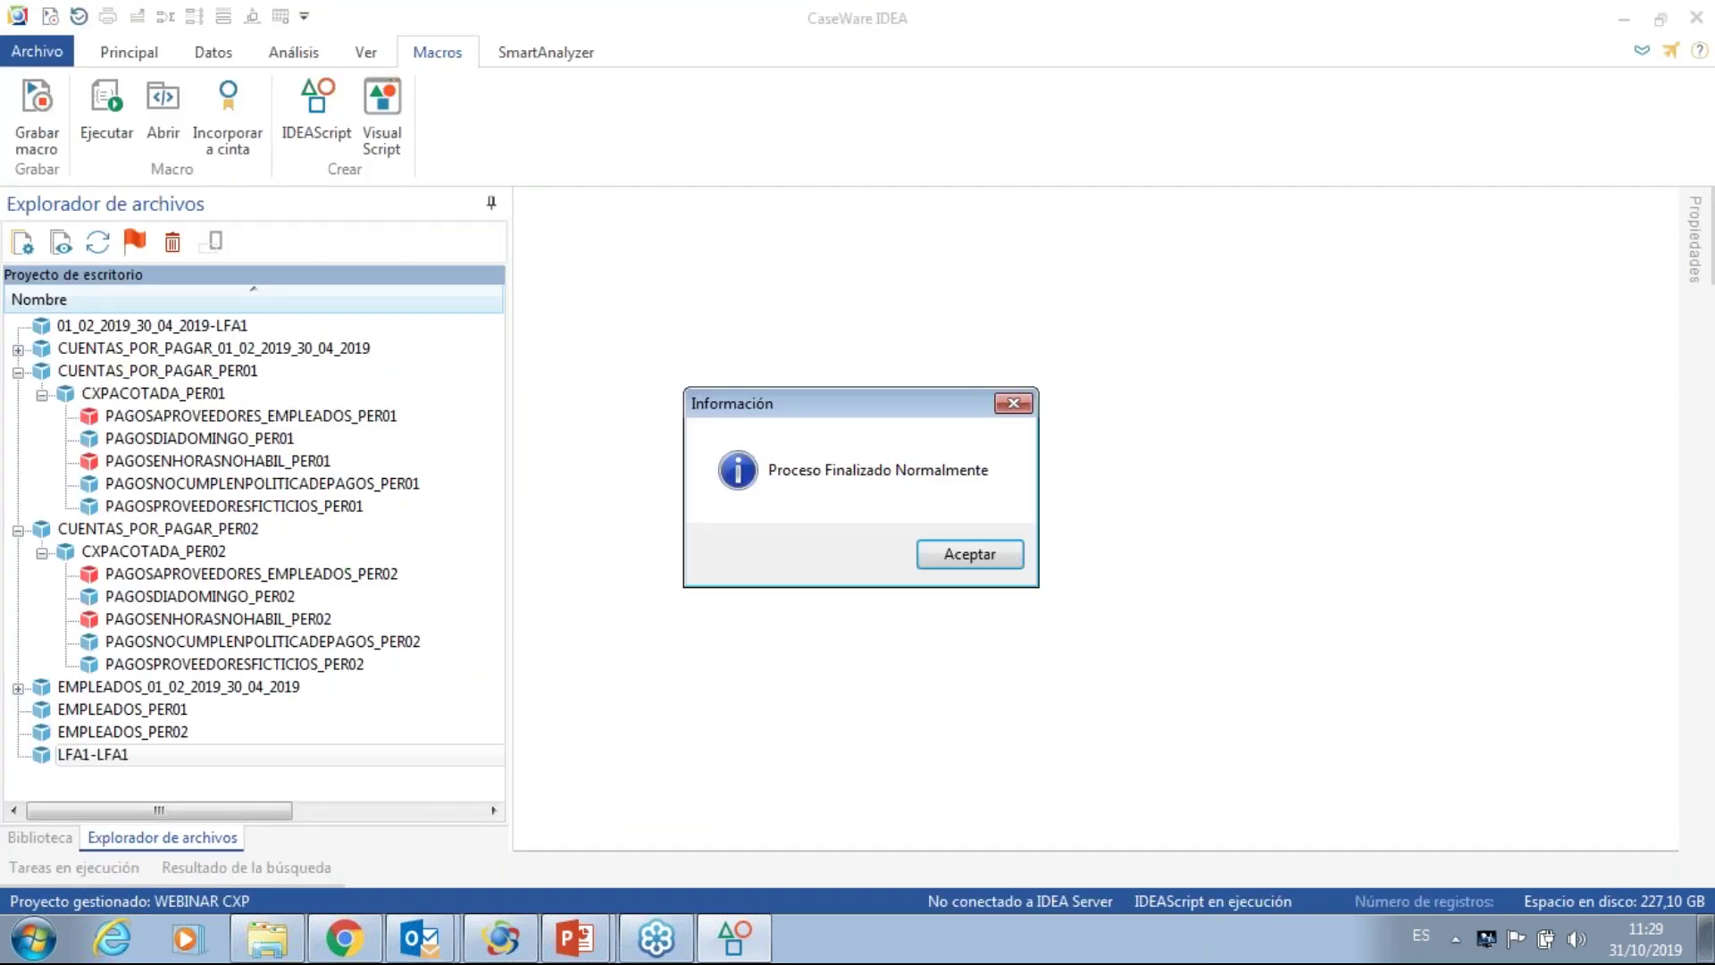
- Dismiss the finished message, open PRUEBASOCTUBRE31CXP with full file names shown, then bring Outlook forward
{"action": "left_click", "coordinate": [972, 558]}
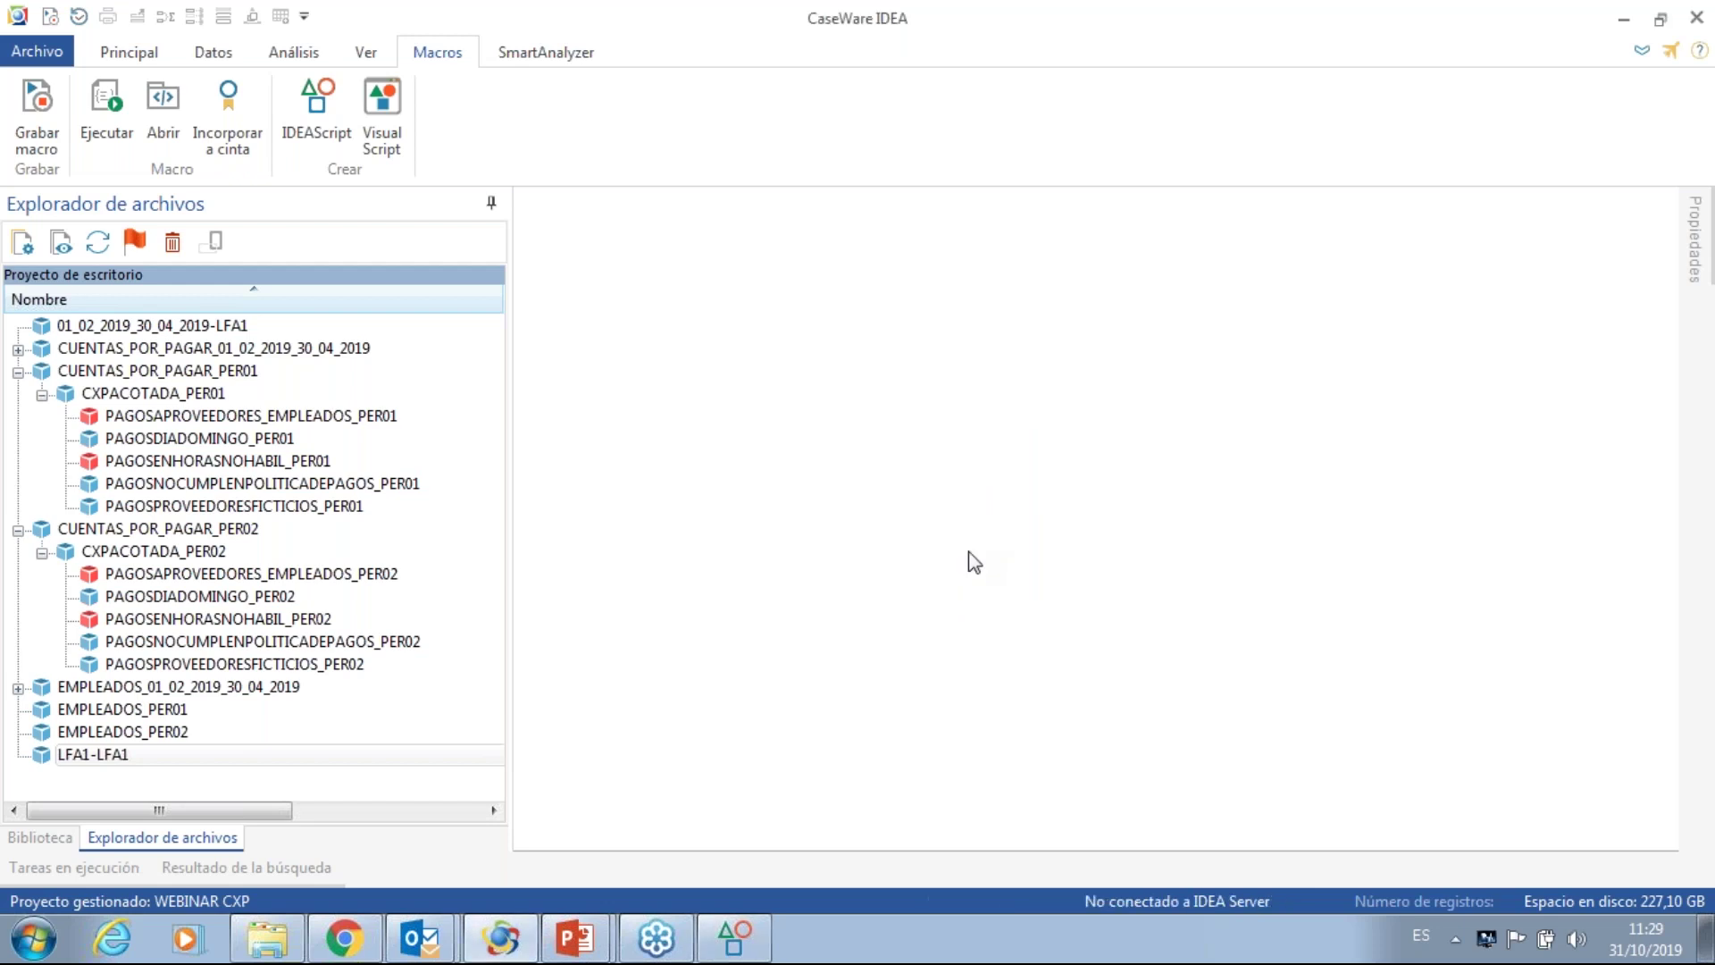
{"action": "left_click", "coordinate": [268, 948]}
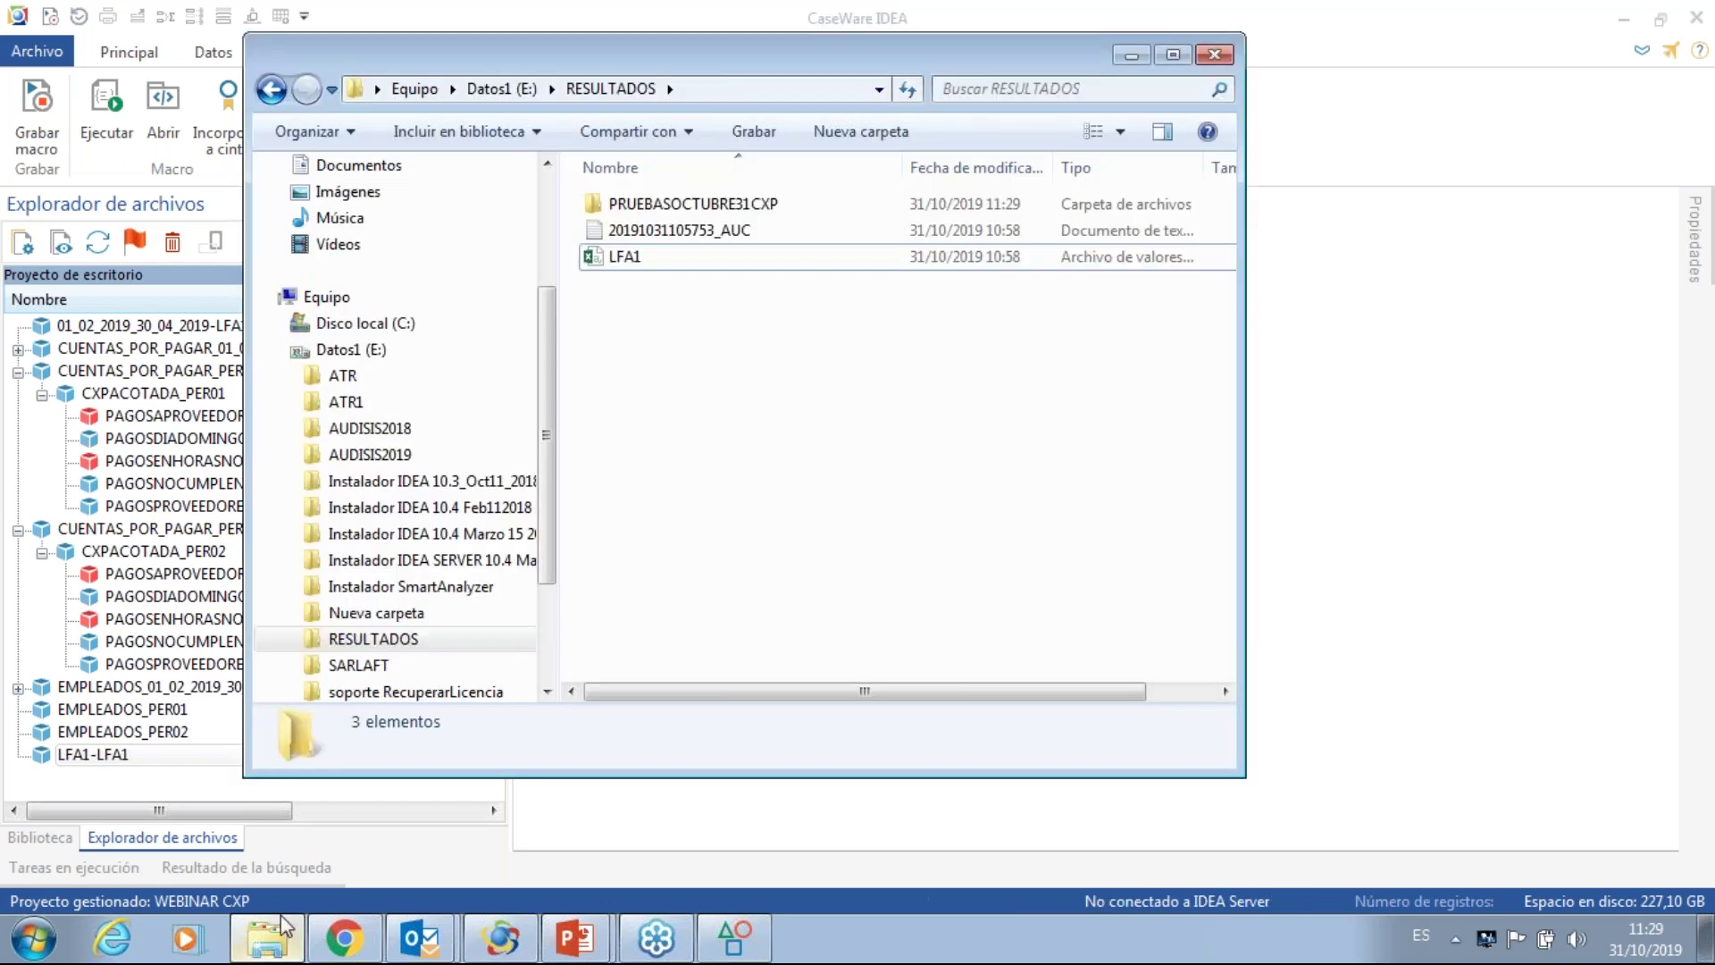
{"action": "left_click", "coordinate": [695, 207]}
{"action": "double_click", "coordinate": [768, 205]}
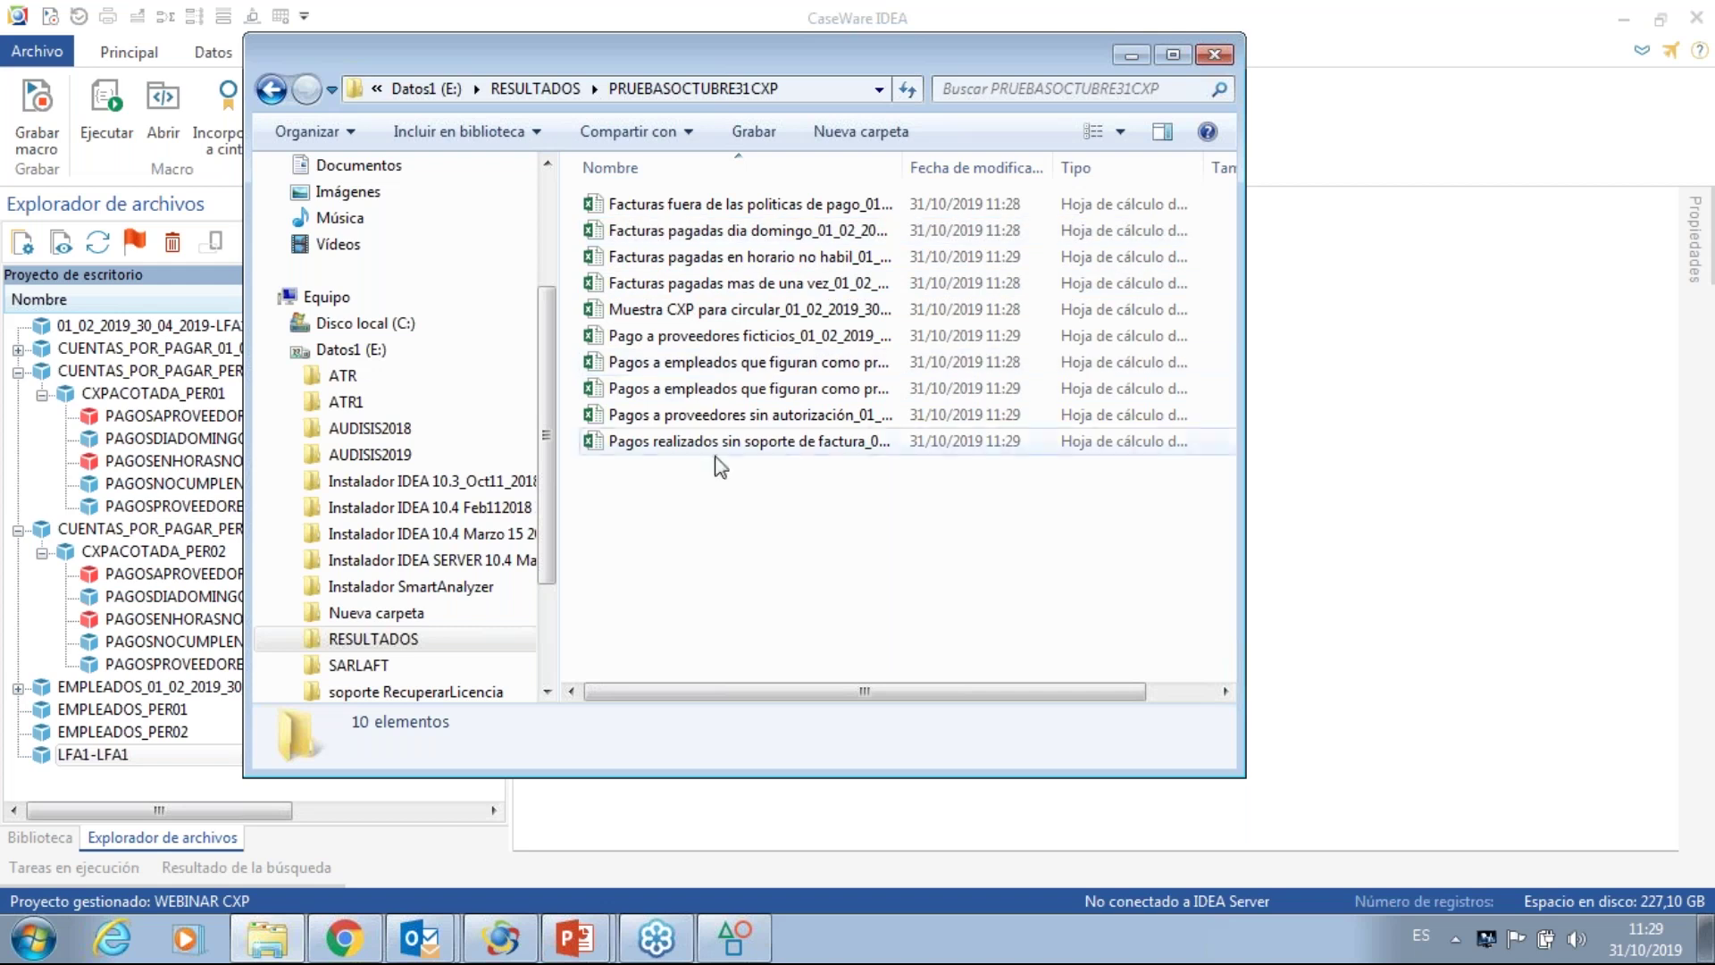
{"action": "left_click_drag", "start_coordinate": [903, 167], "coordinate": [1119, 228]}
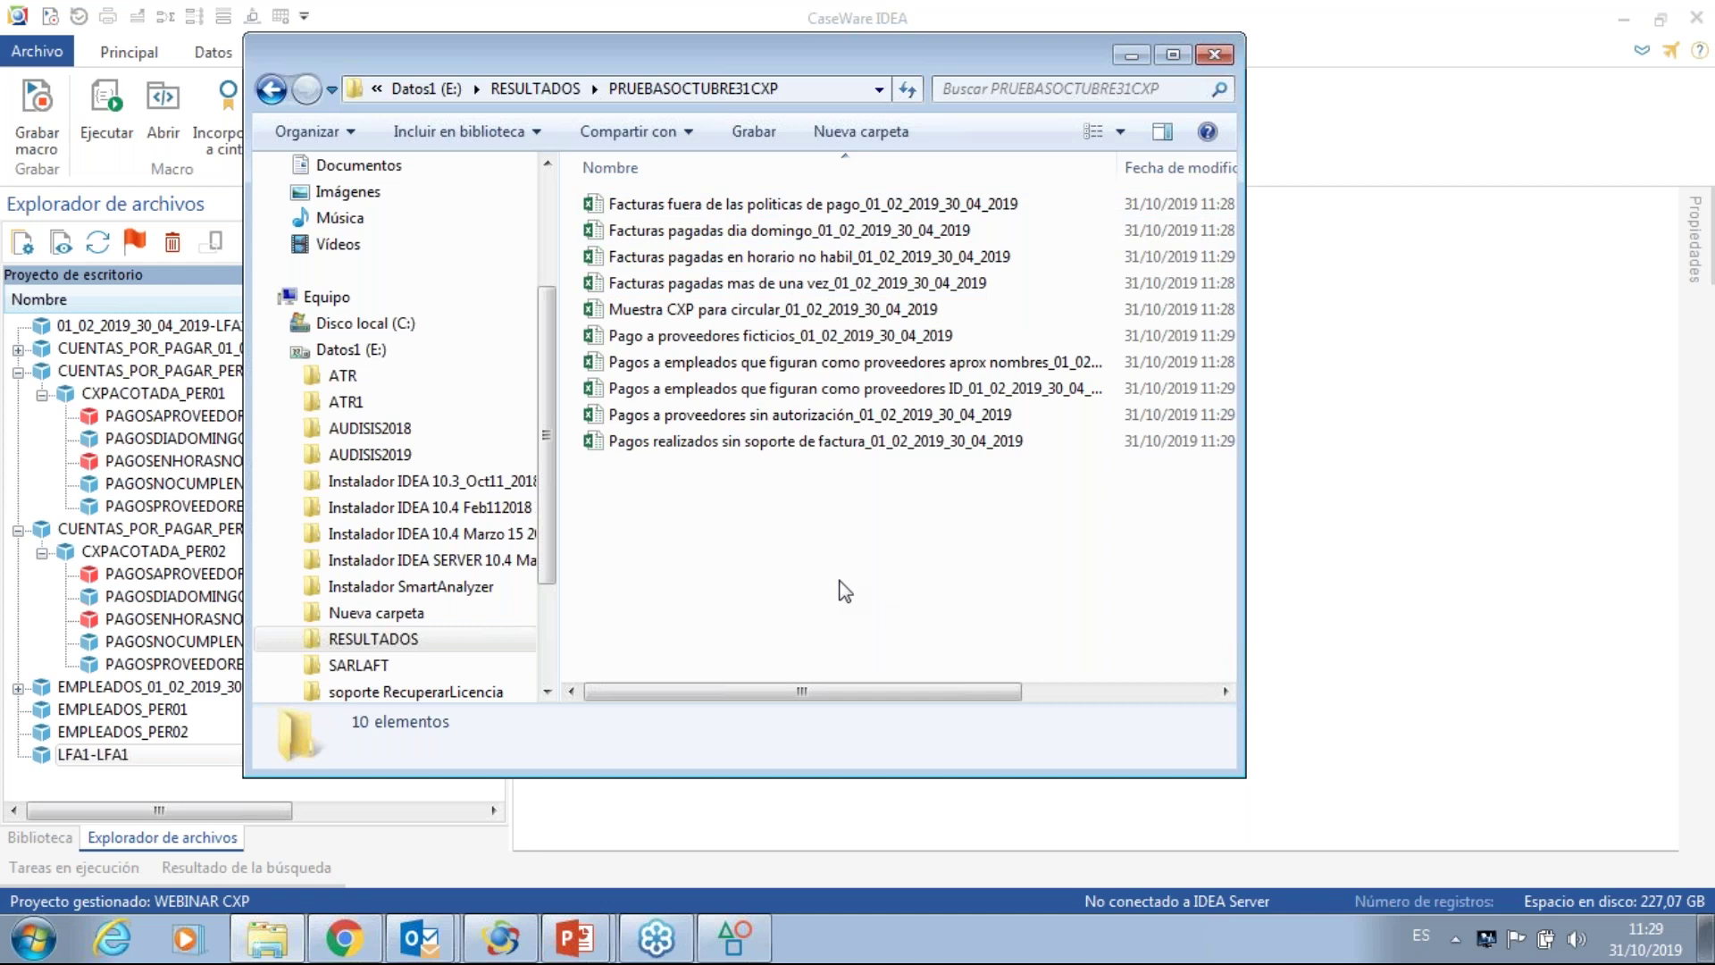
{"action": "left_click", "coordinate": [439, 928]}
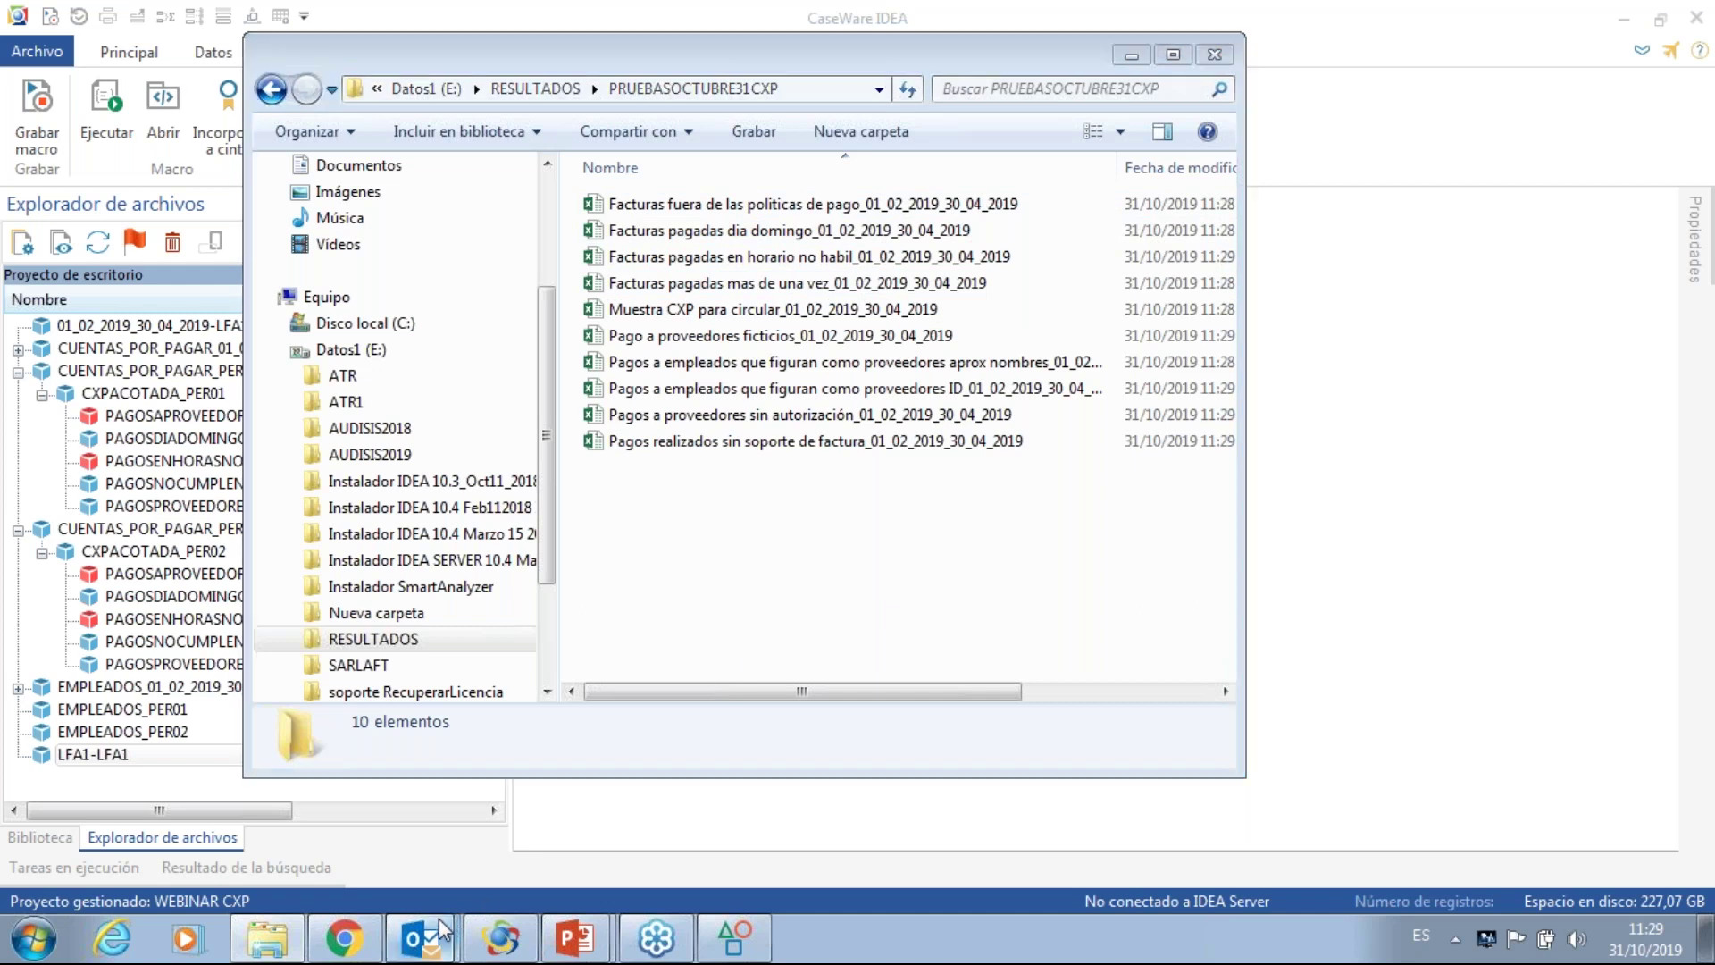
{"action": "left_click", "coordinate": [425, 842]}
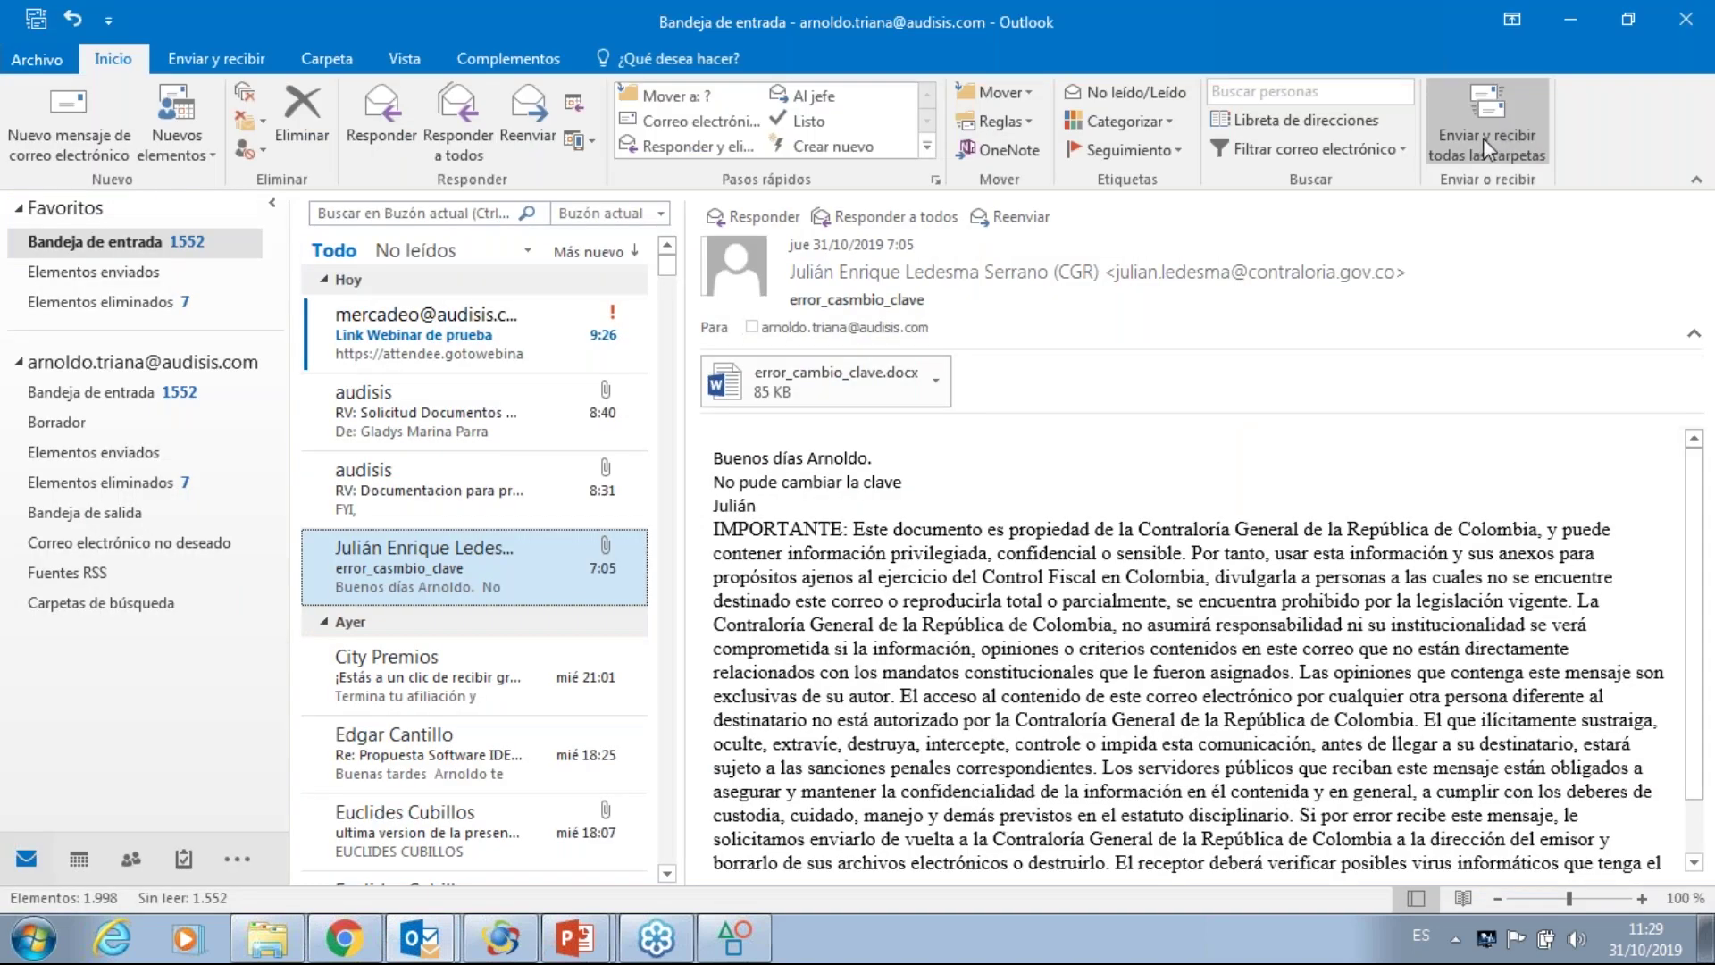
- Fetch mail, open the REF Finalización PRUEBAS CXP email, then advance the slideshow to Preguntas y Respuestas
{"action": "left_click", "coordinate": [1482, 138]}
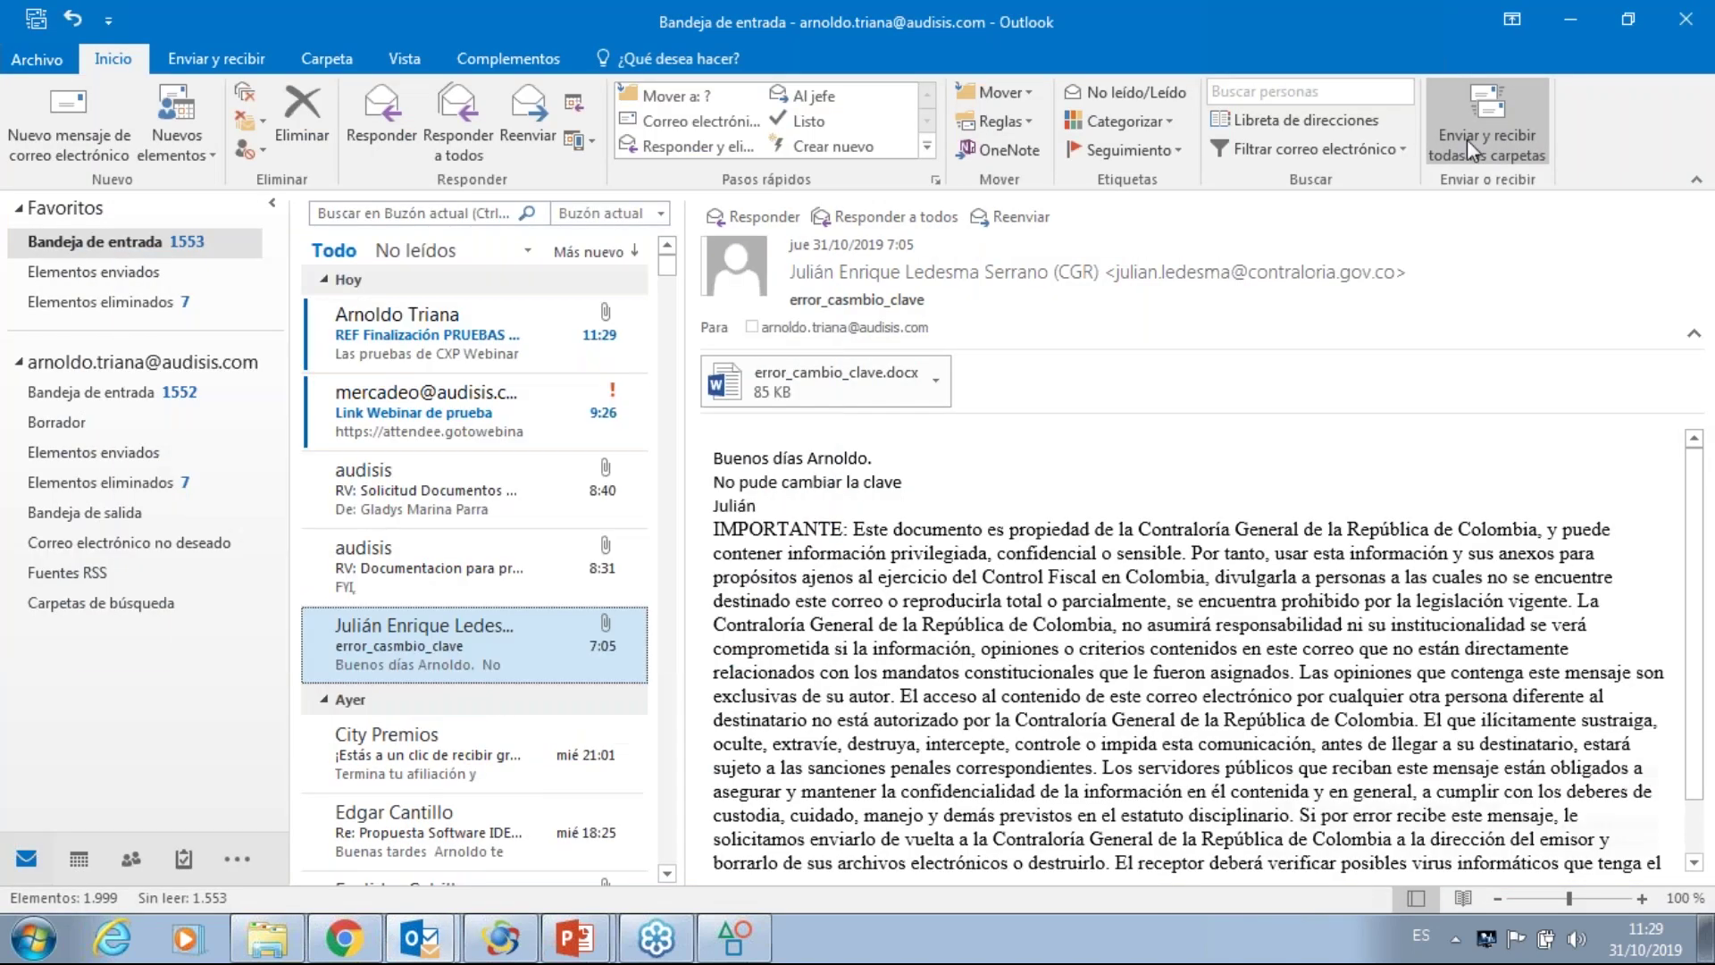
{"action": "left_click", "coordinate": [450, 355]}
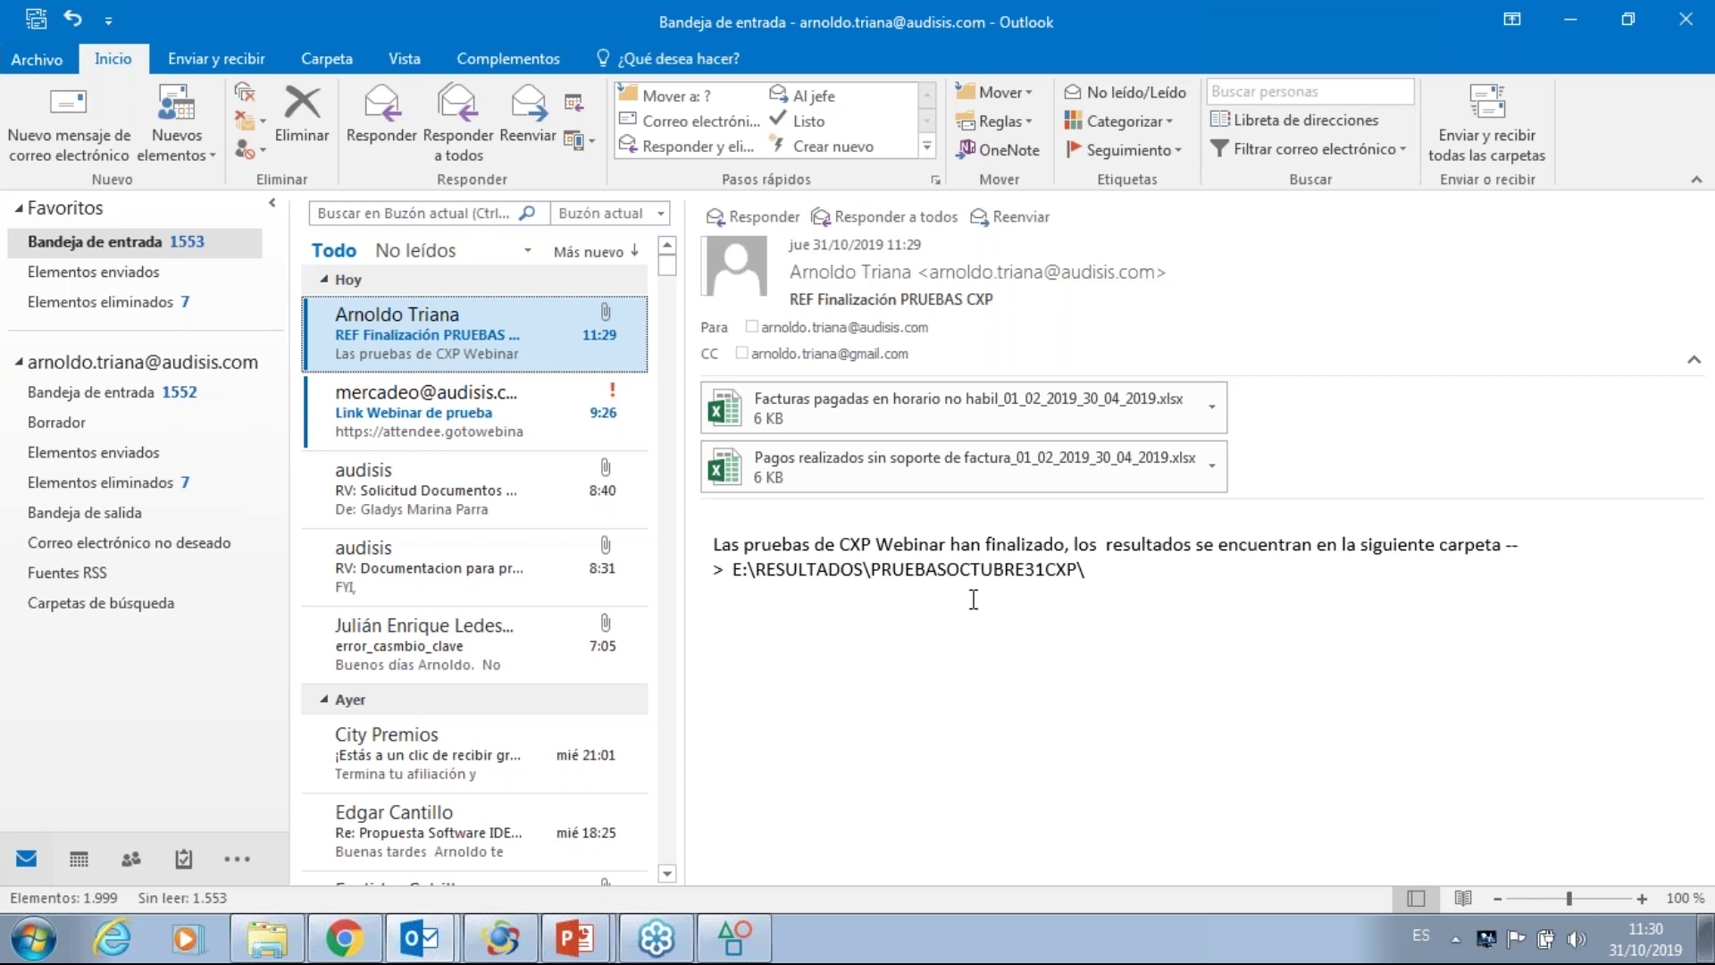
{"action": "left_click", "coordinate": [586, 936]}
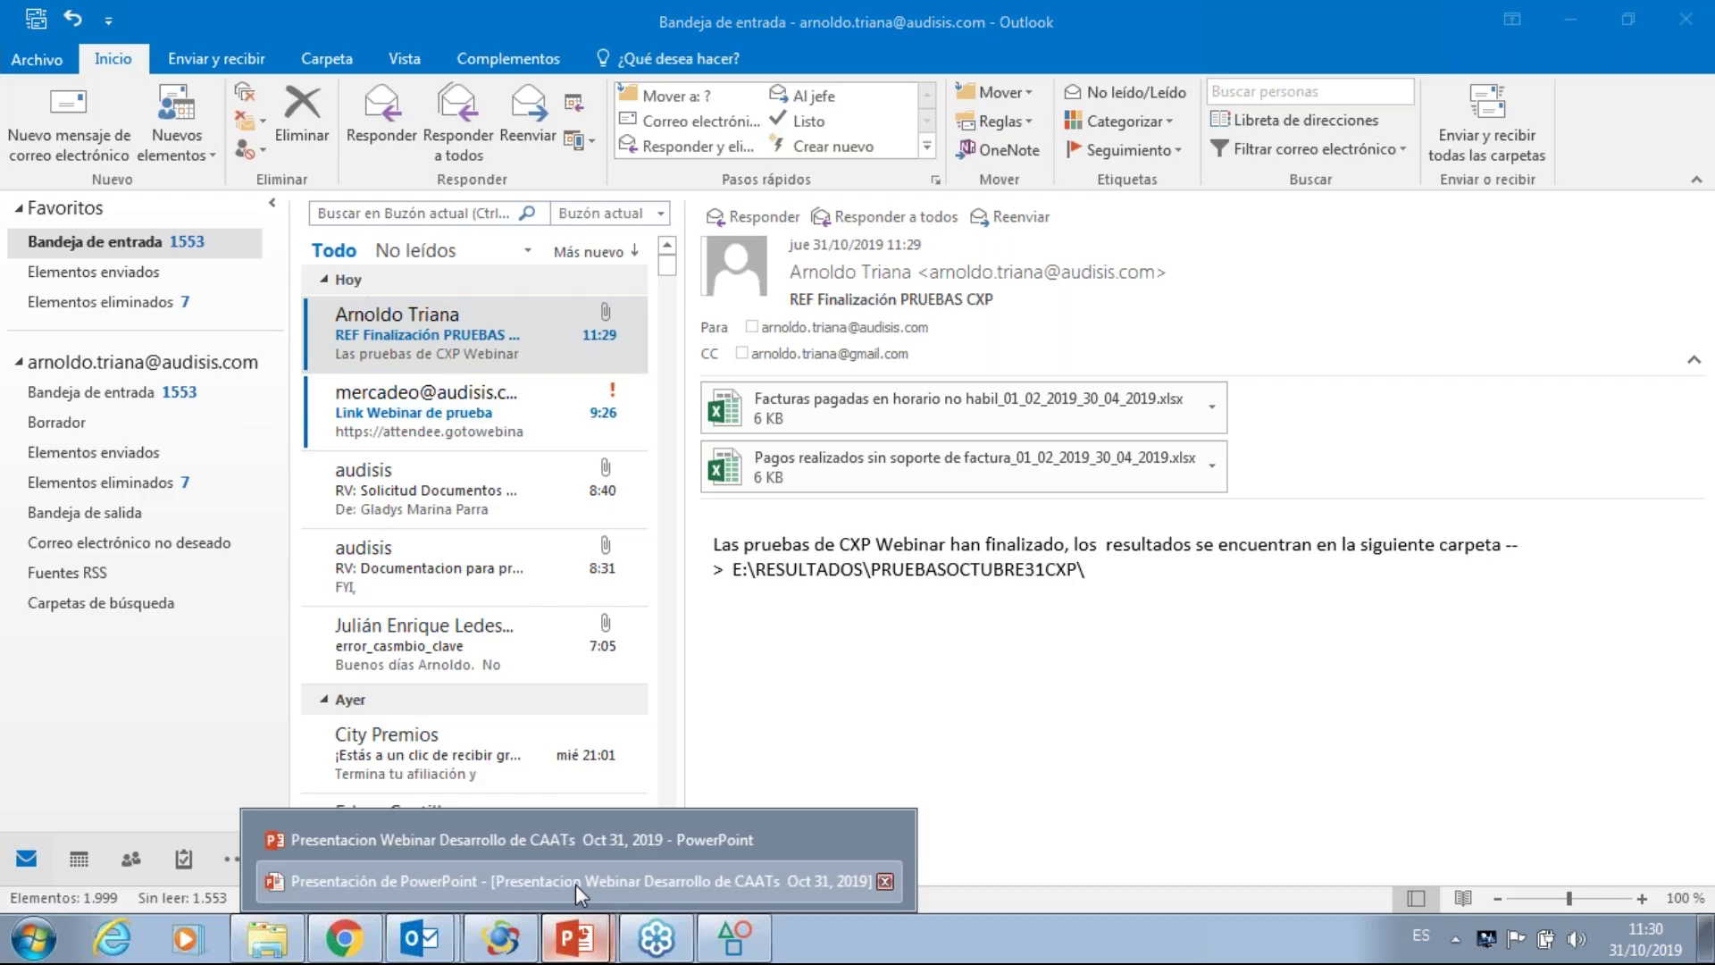
{"action": "left_click", "coordinate": [575, 885]}
{"action": "key", "text": "Right"}
{"action": "key", "text": "Right"}
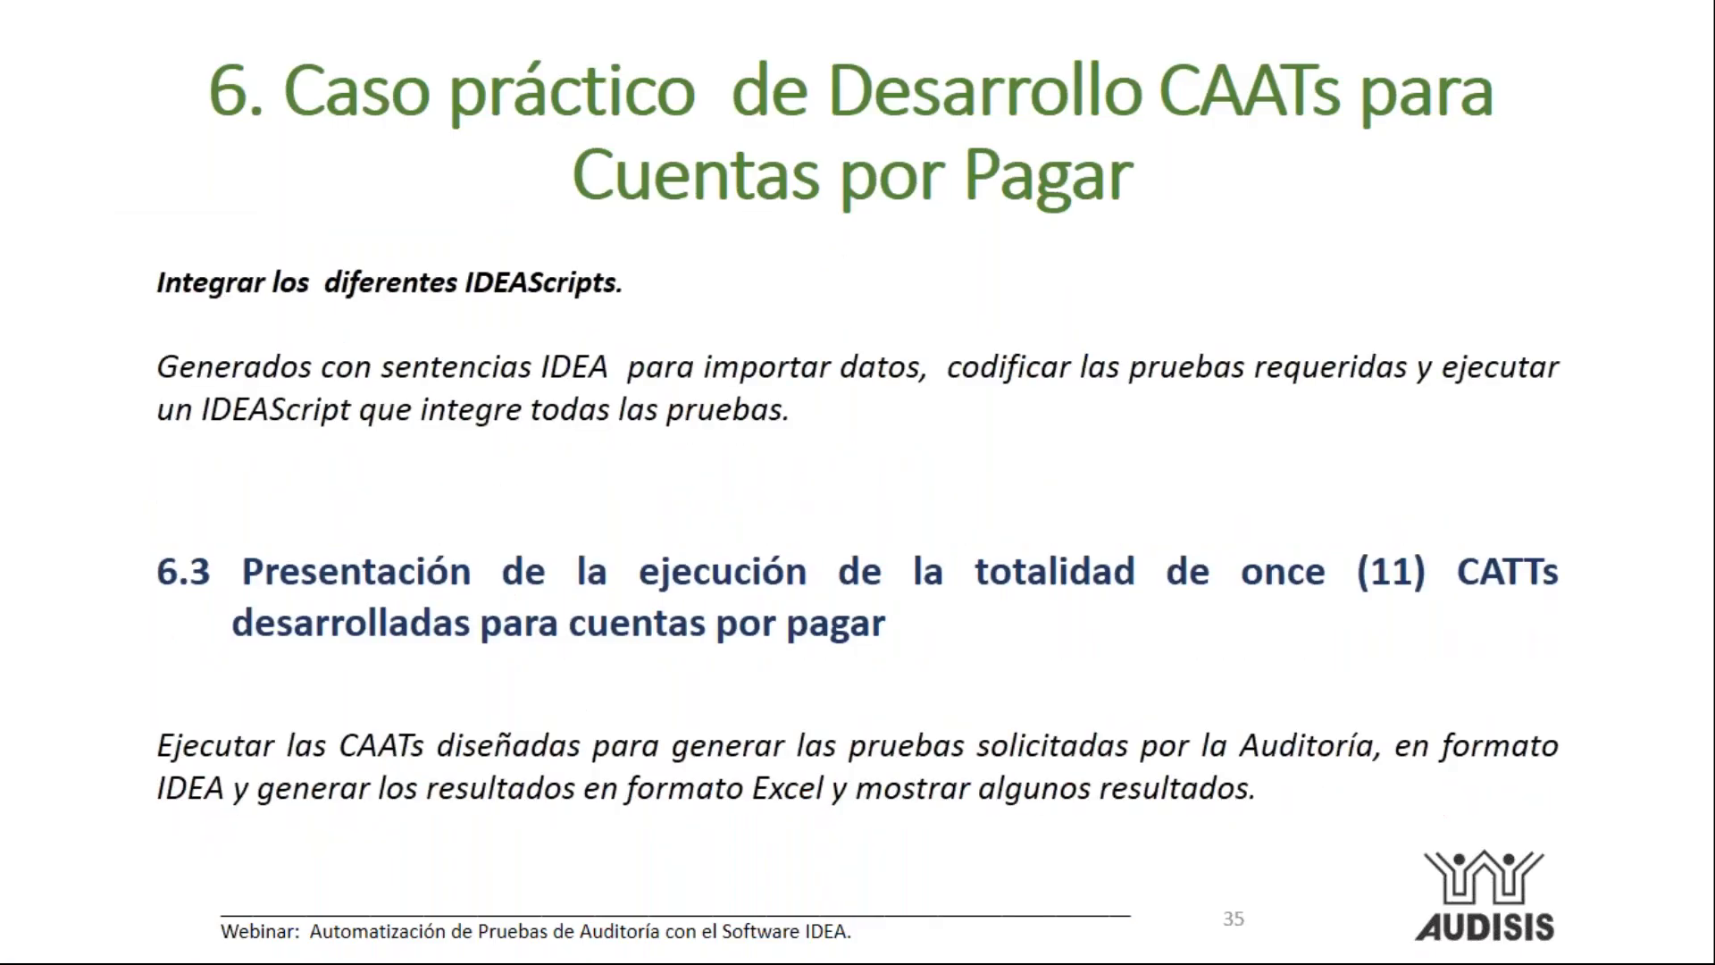